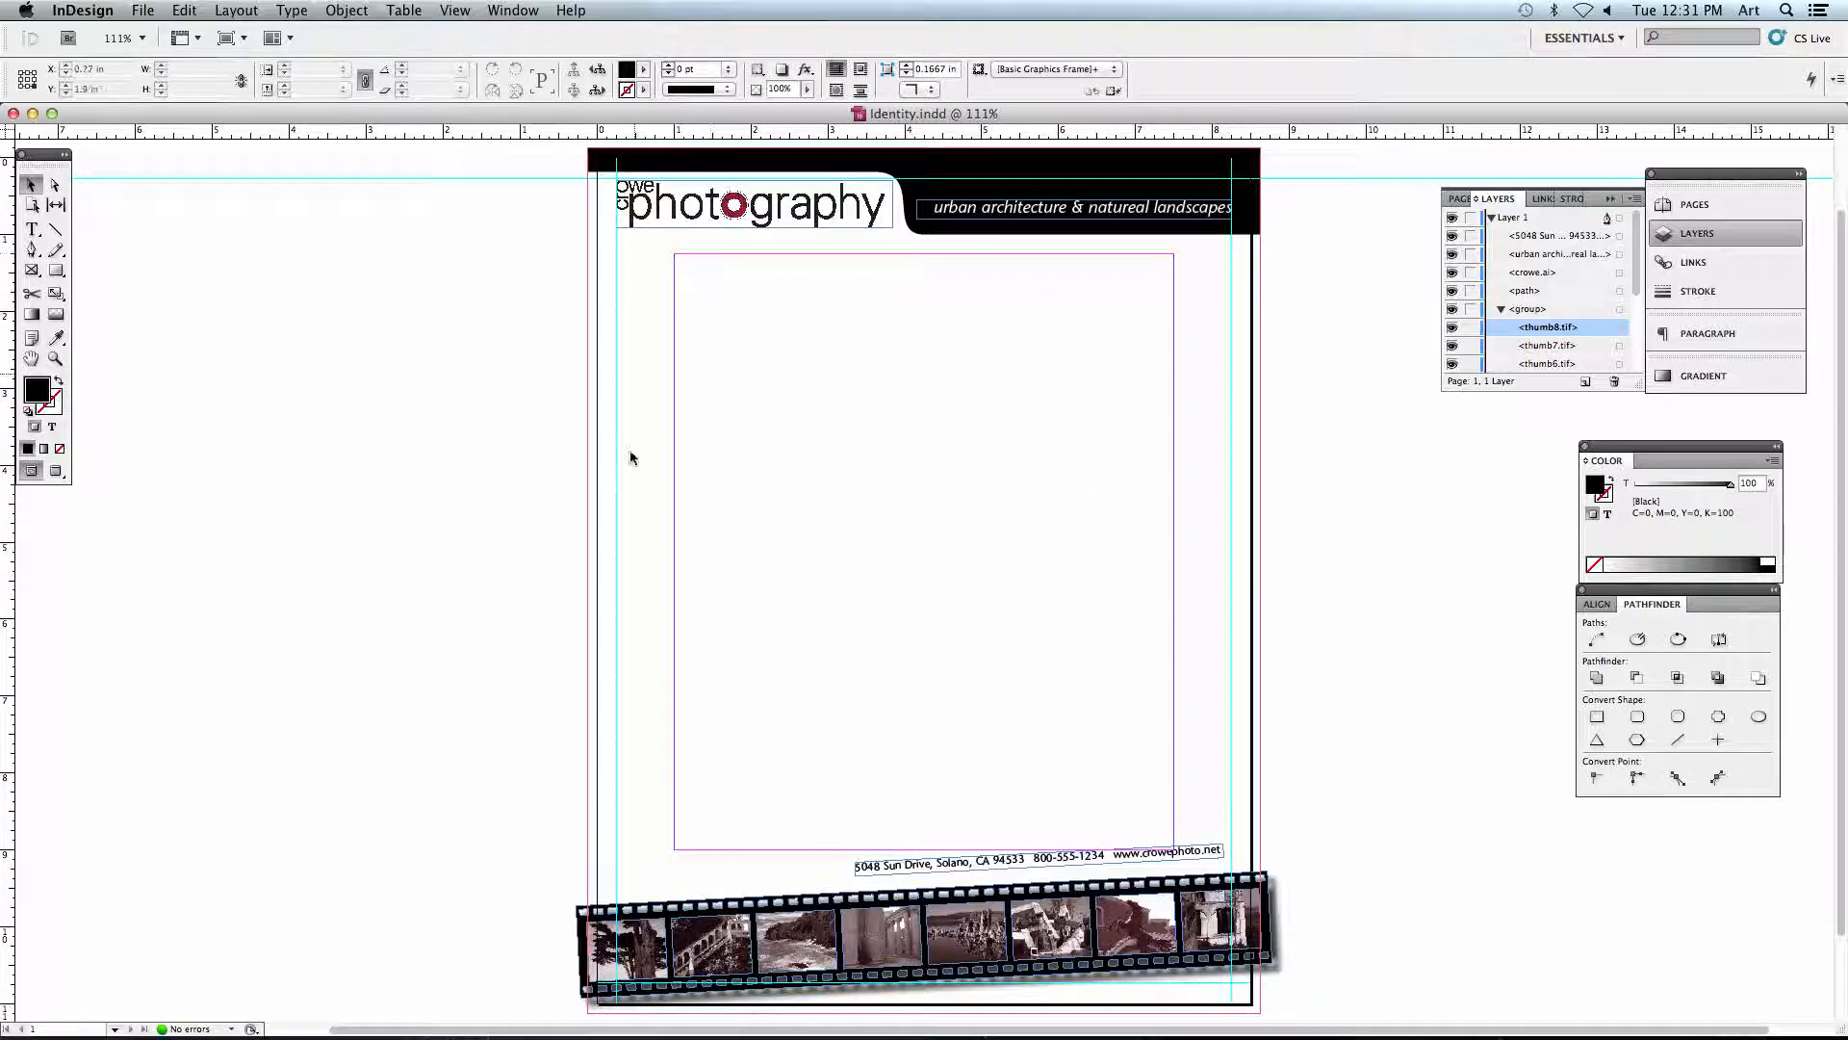
- Hide the guides and frame edges to examine the letterhead artwork, magnifying the header to 150%
left_click_drag(1006, 485, 940, 492)
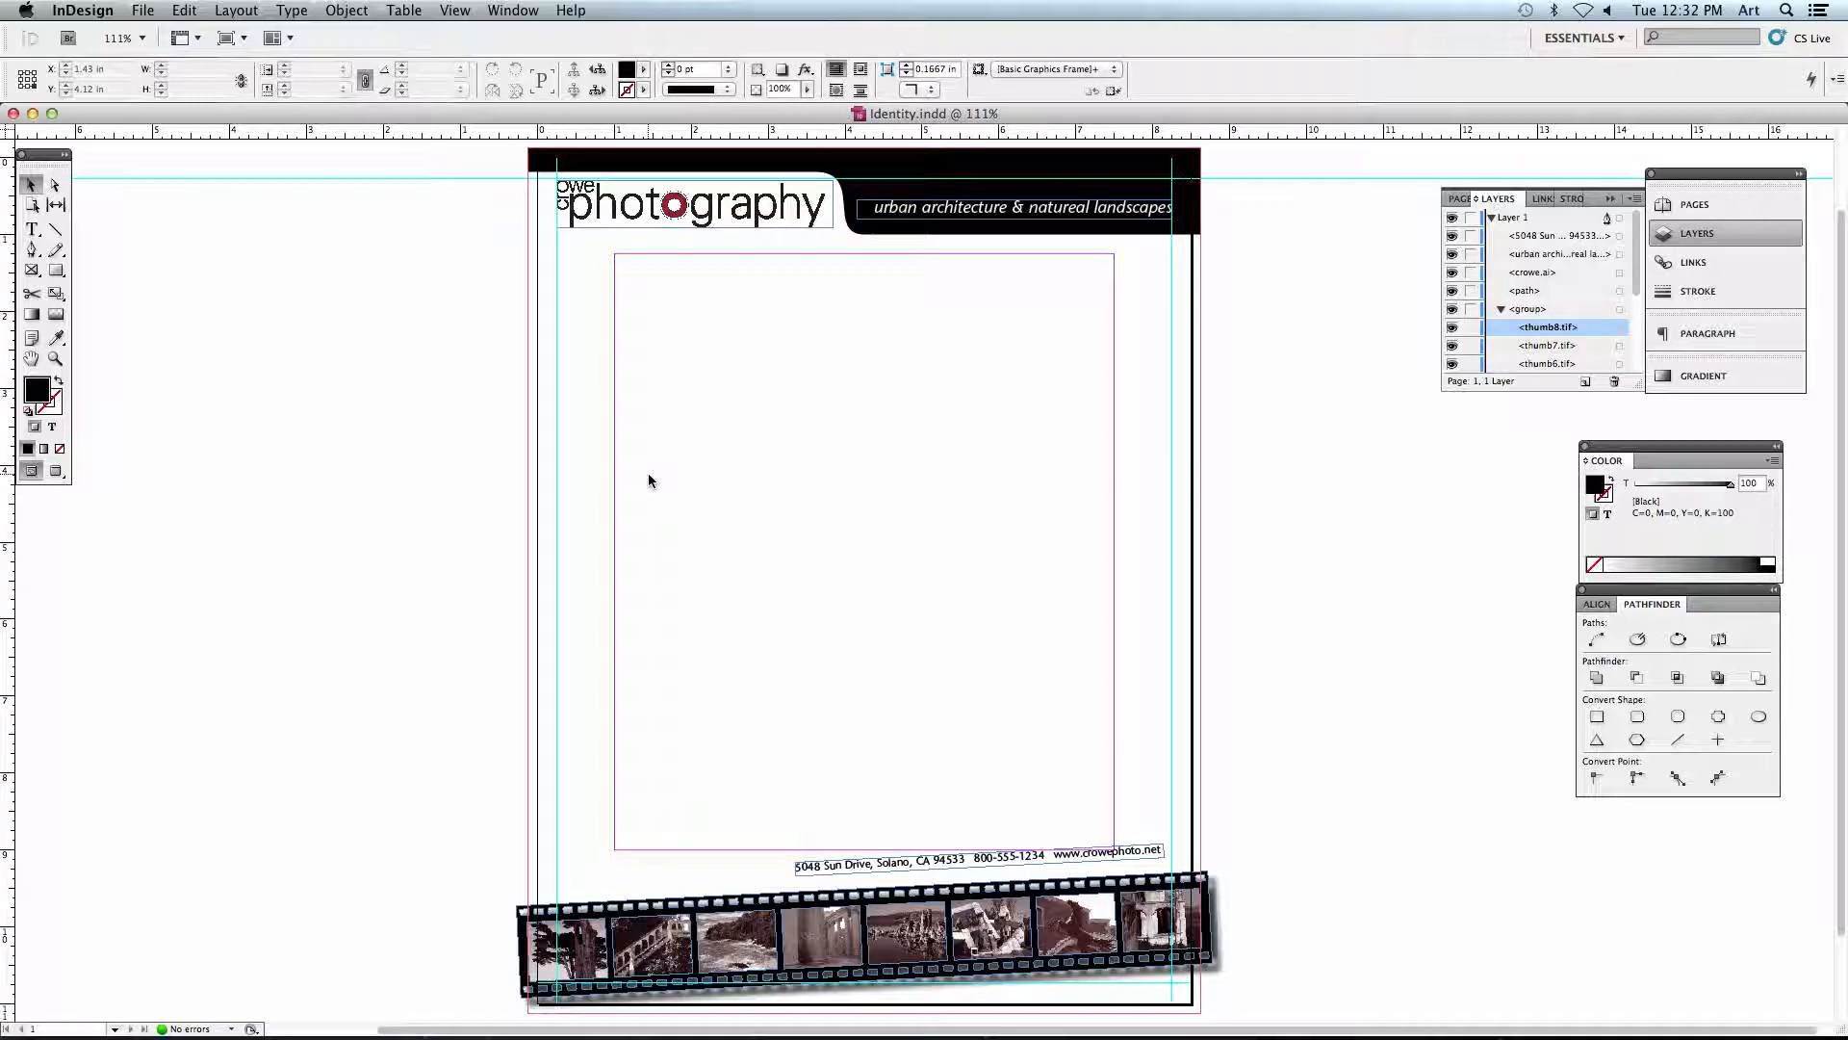
key("w")
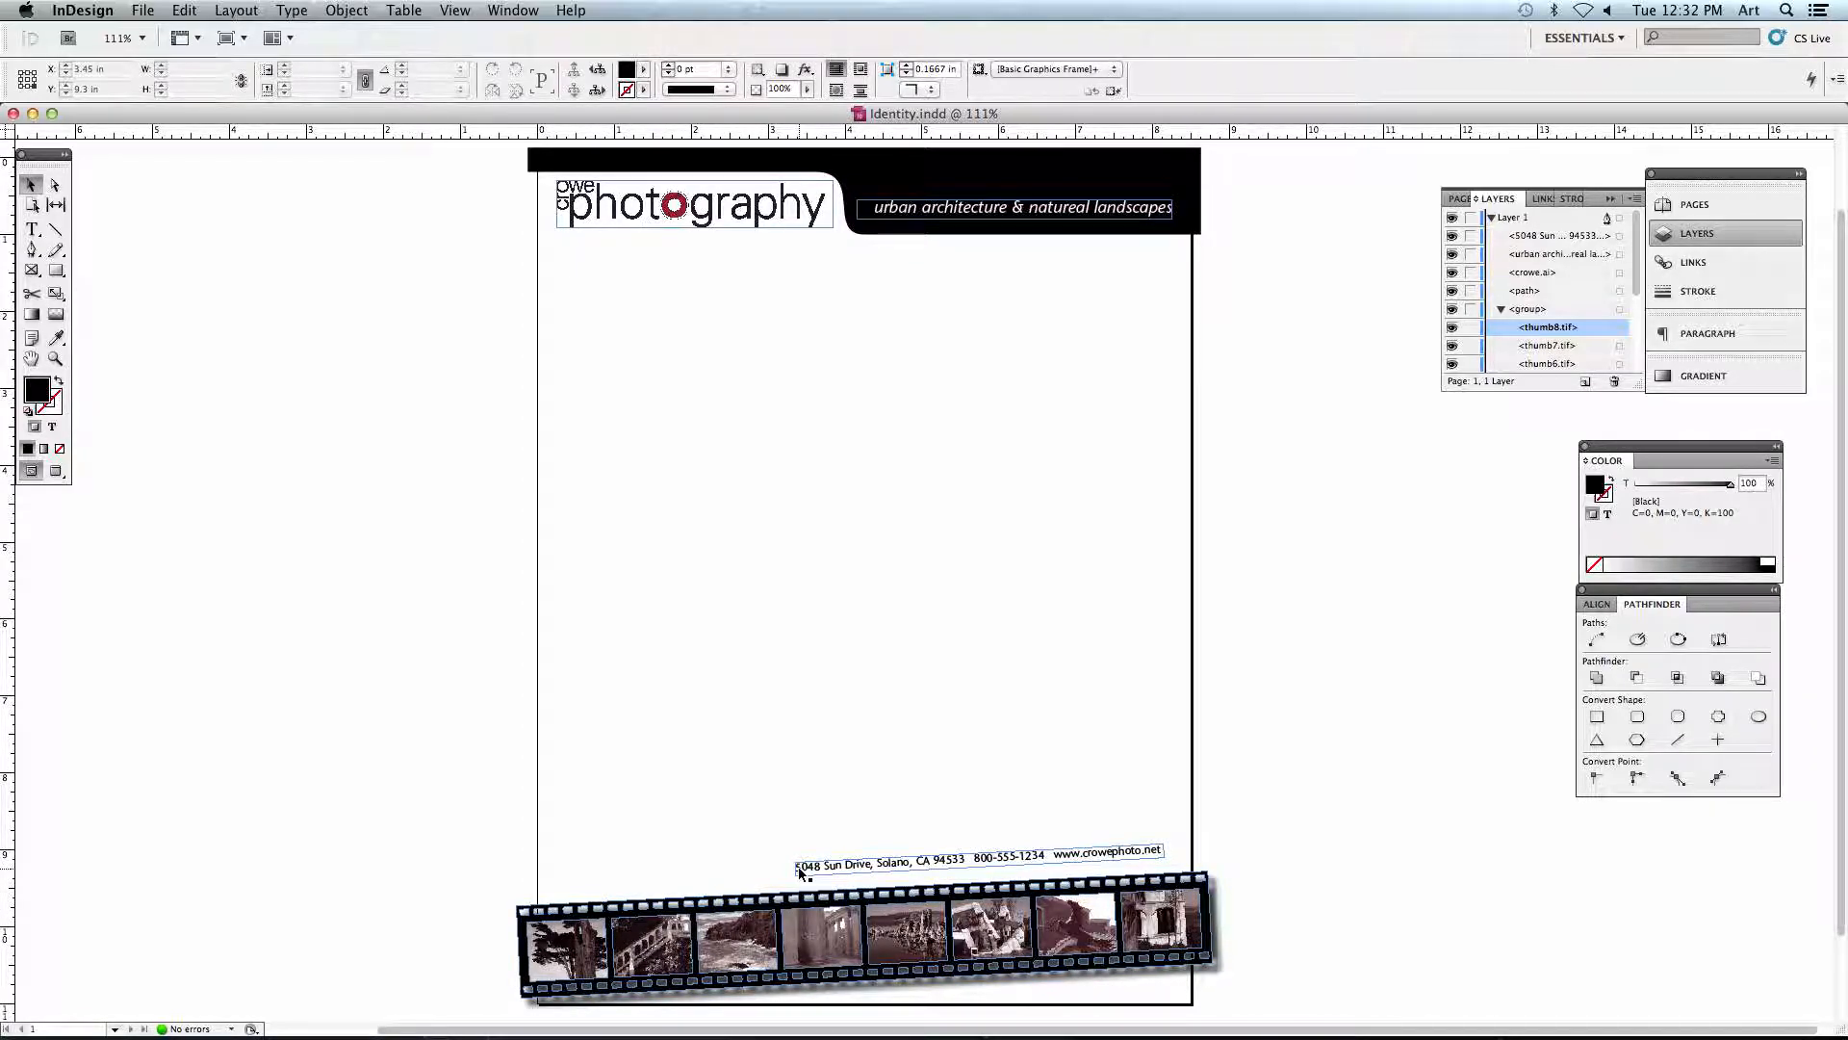
key("super+equal")
key("super+equal")
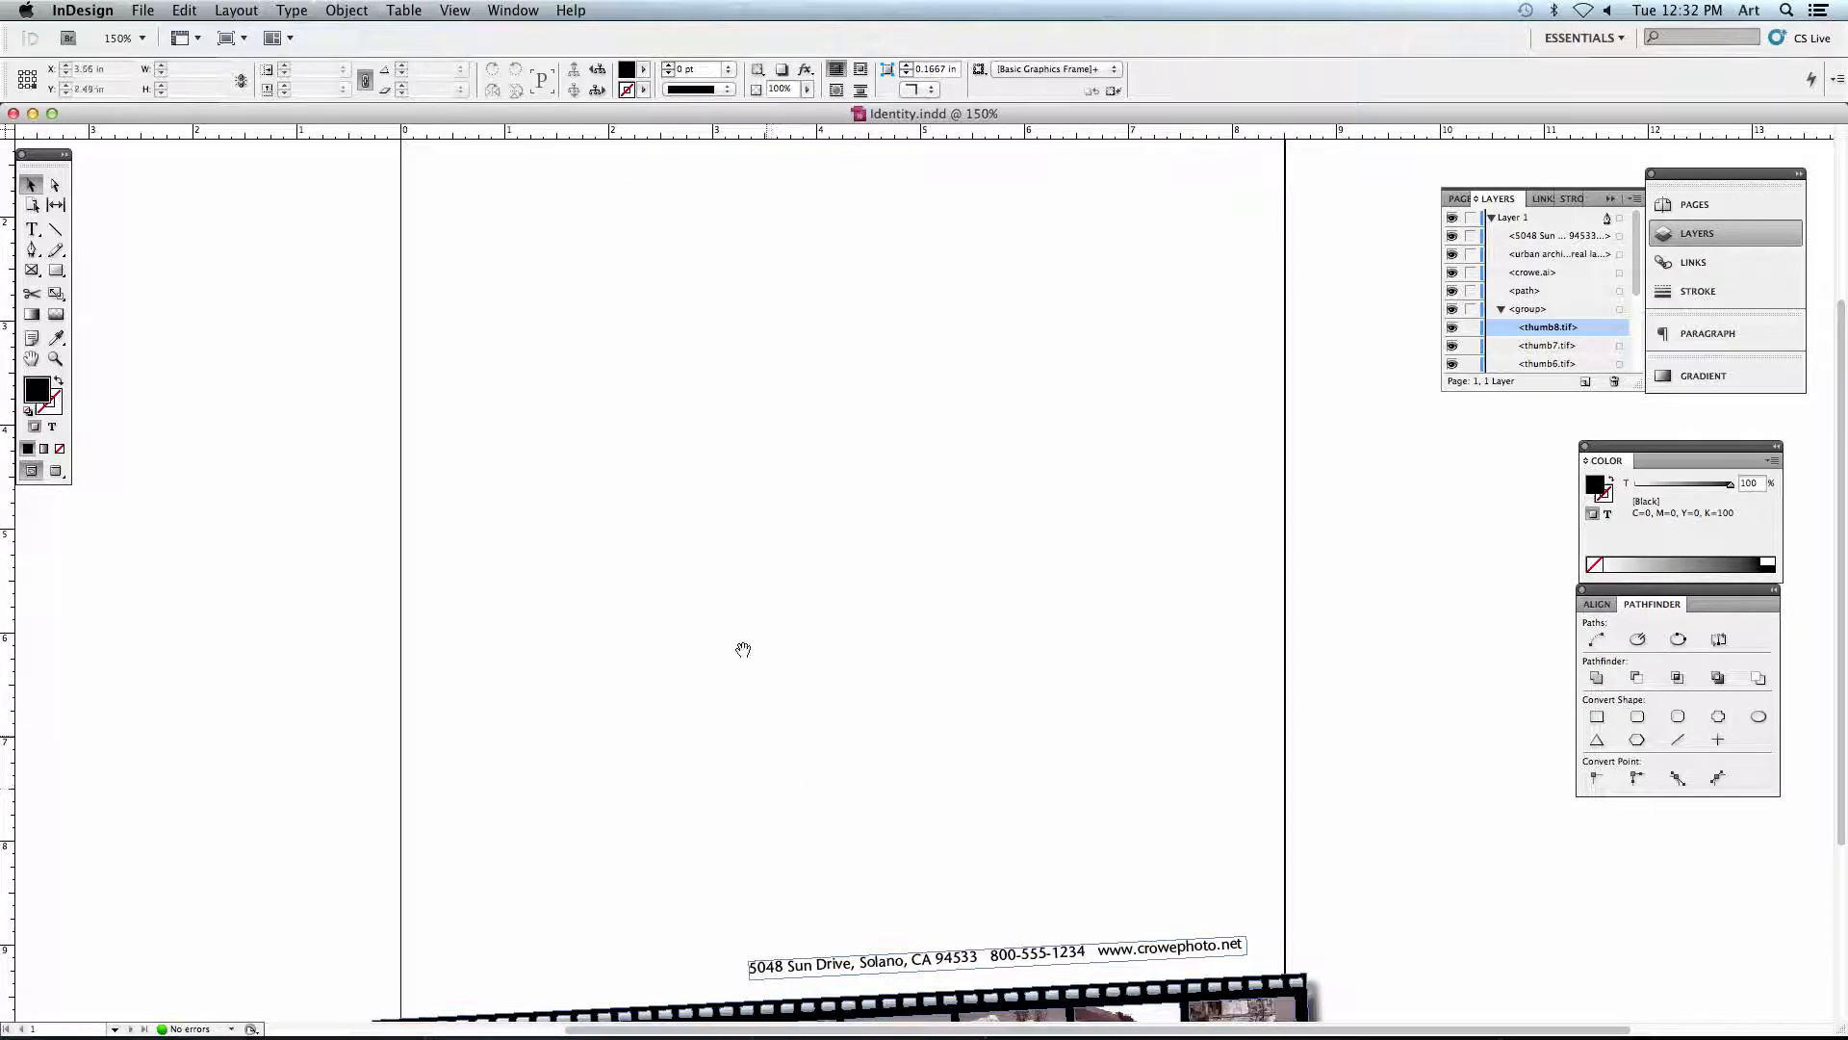
left_click_drag(646, 406, 652, 603)
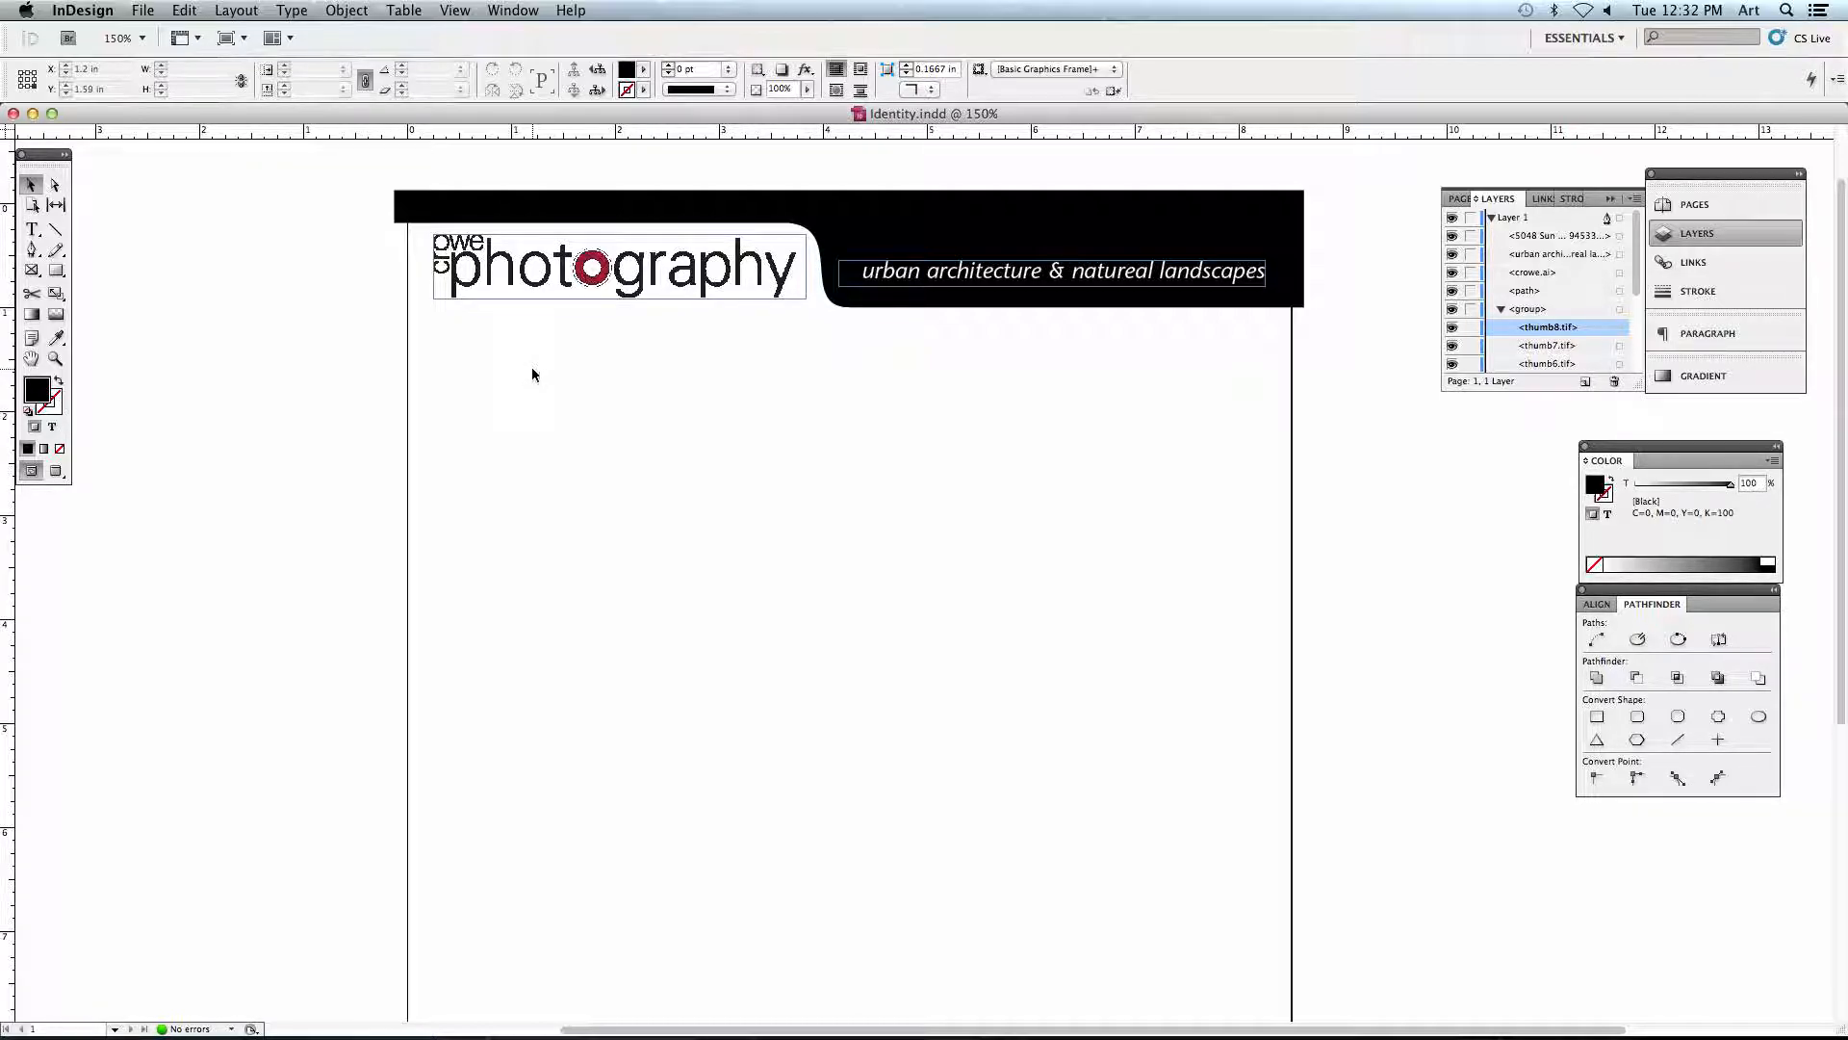
key("super+h")
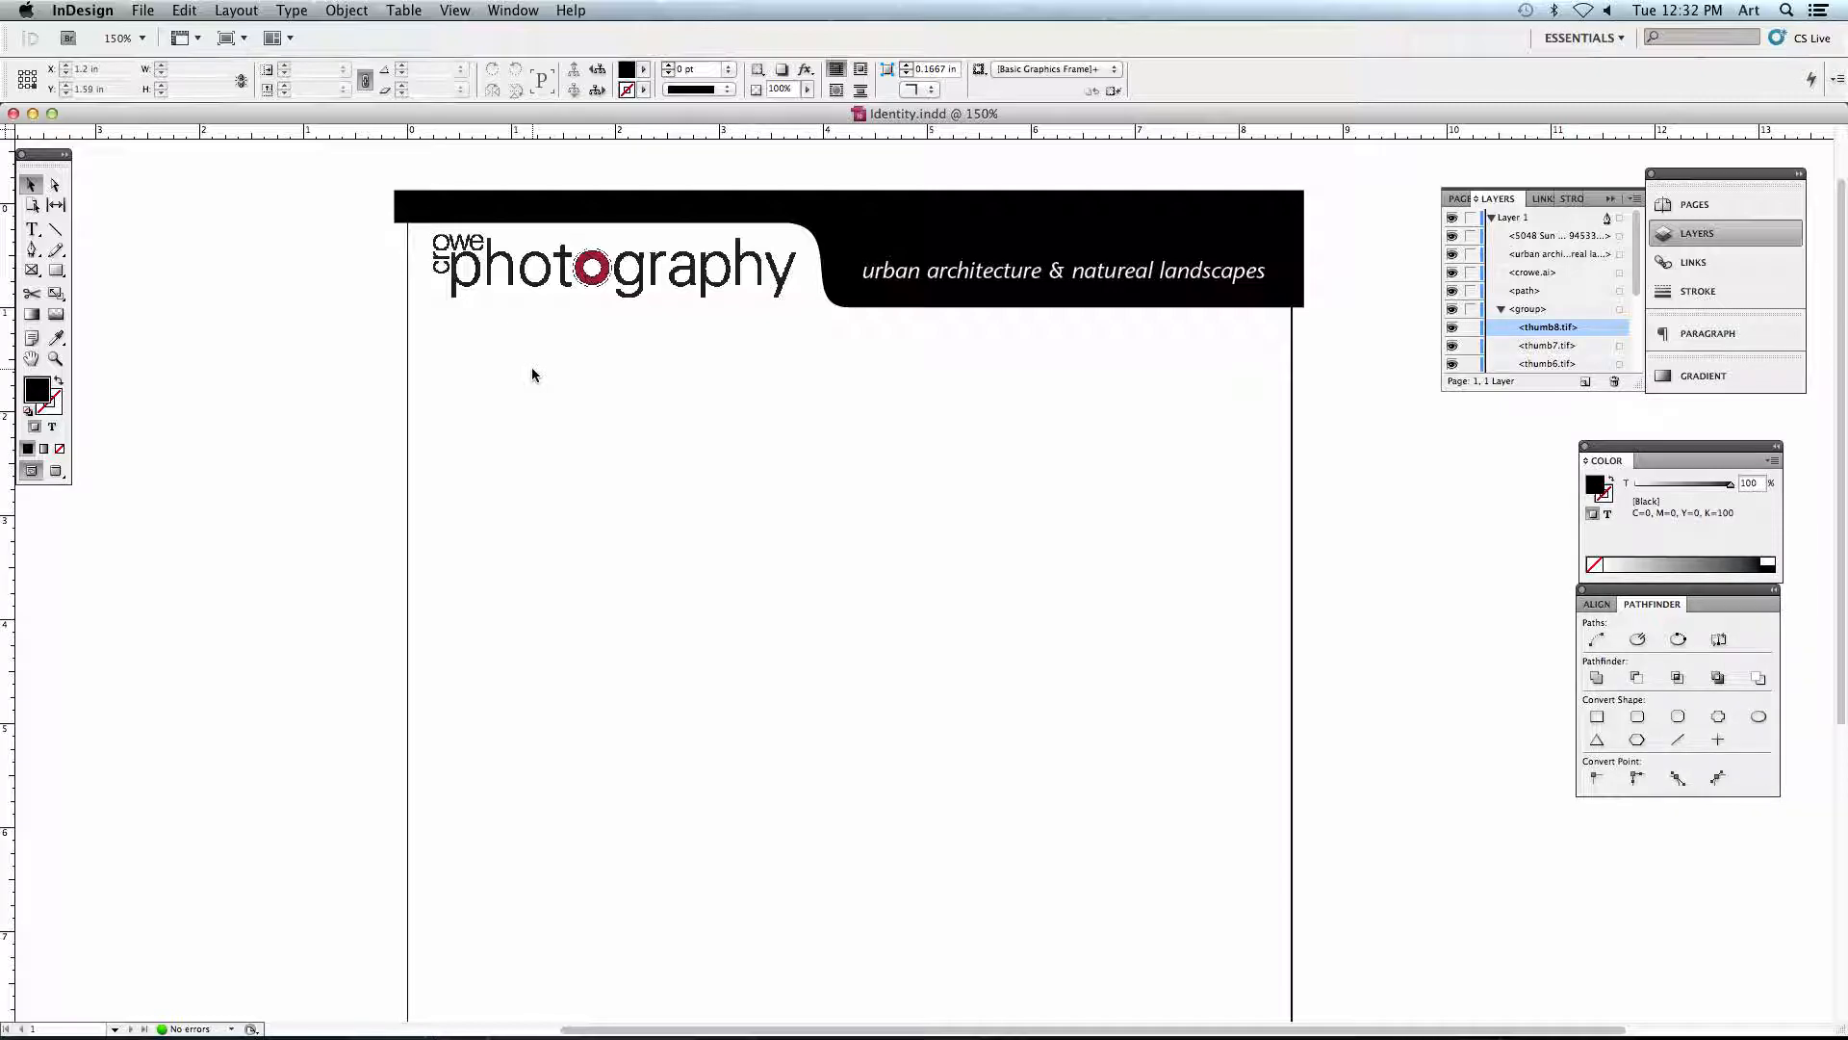
- Fit the page in the window and show the guides and frame edges again
key("super+0")
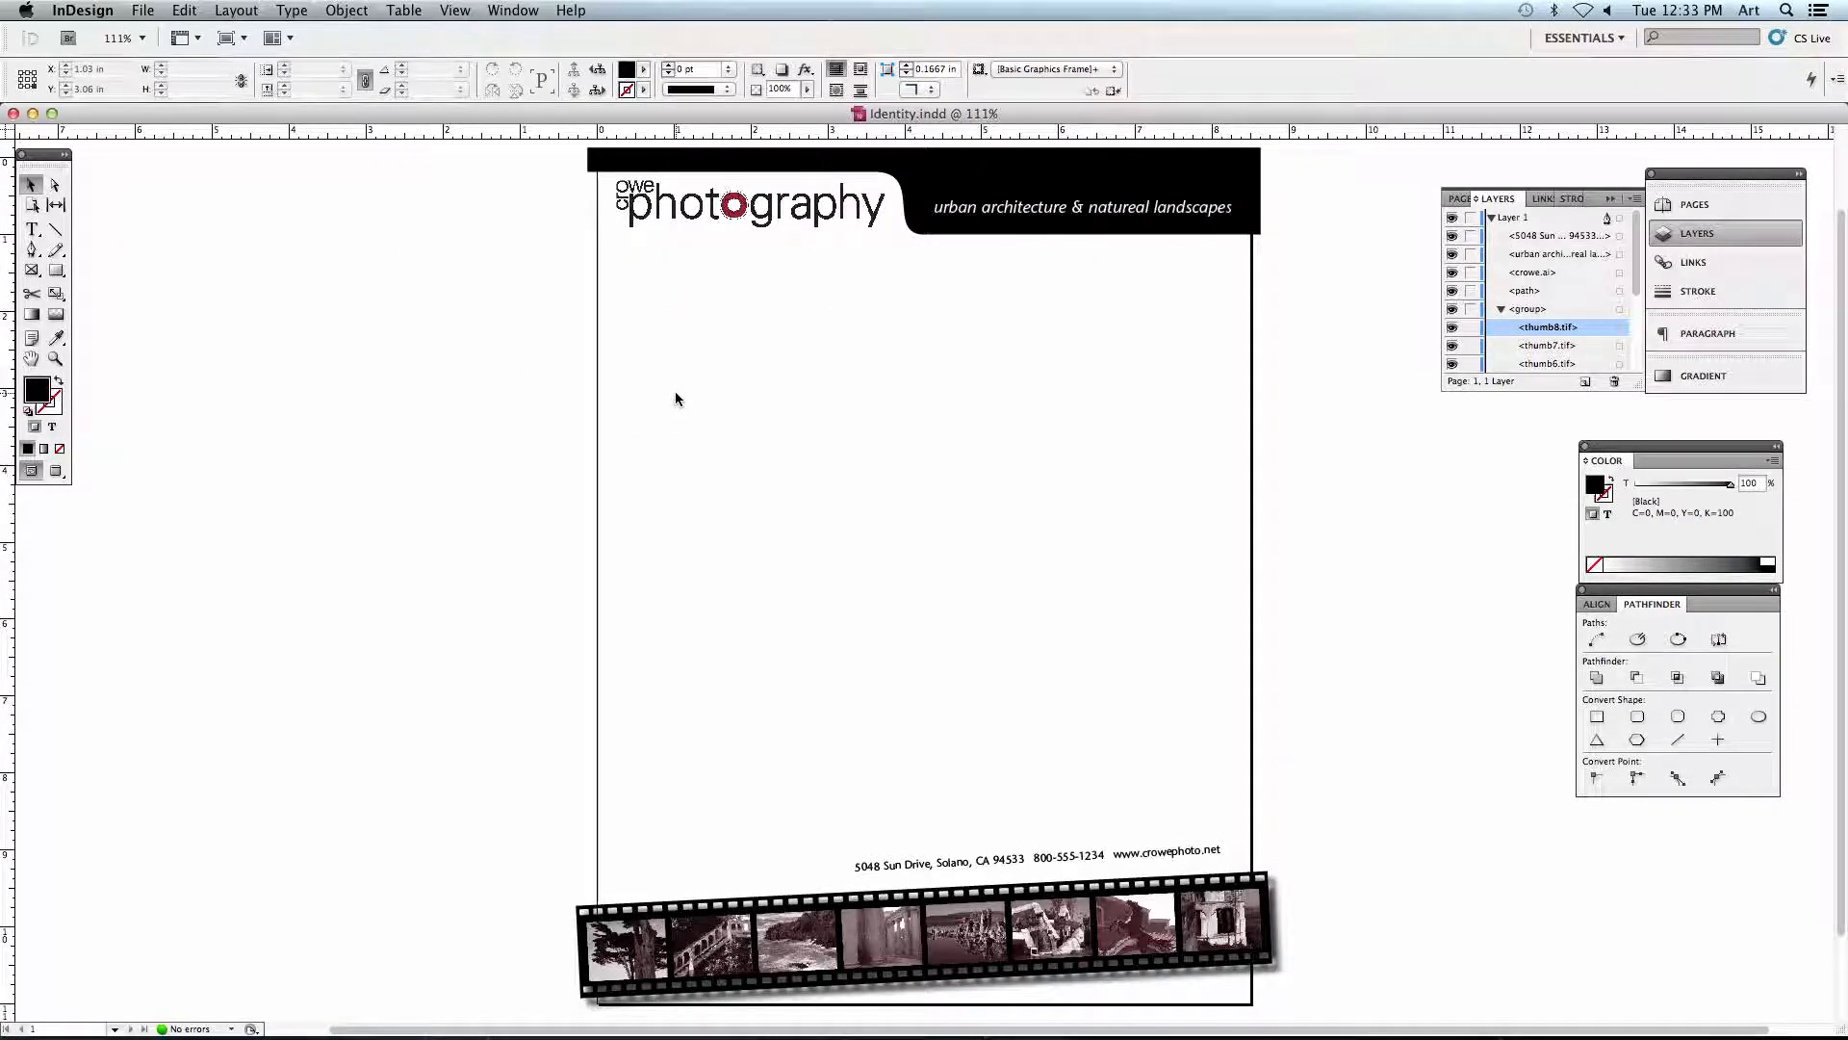
scroll(683, 395, "right", 3)
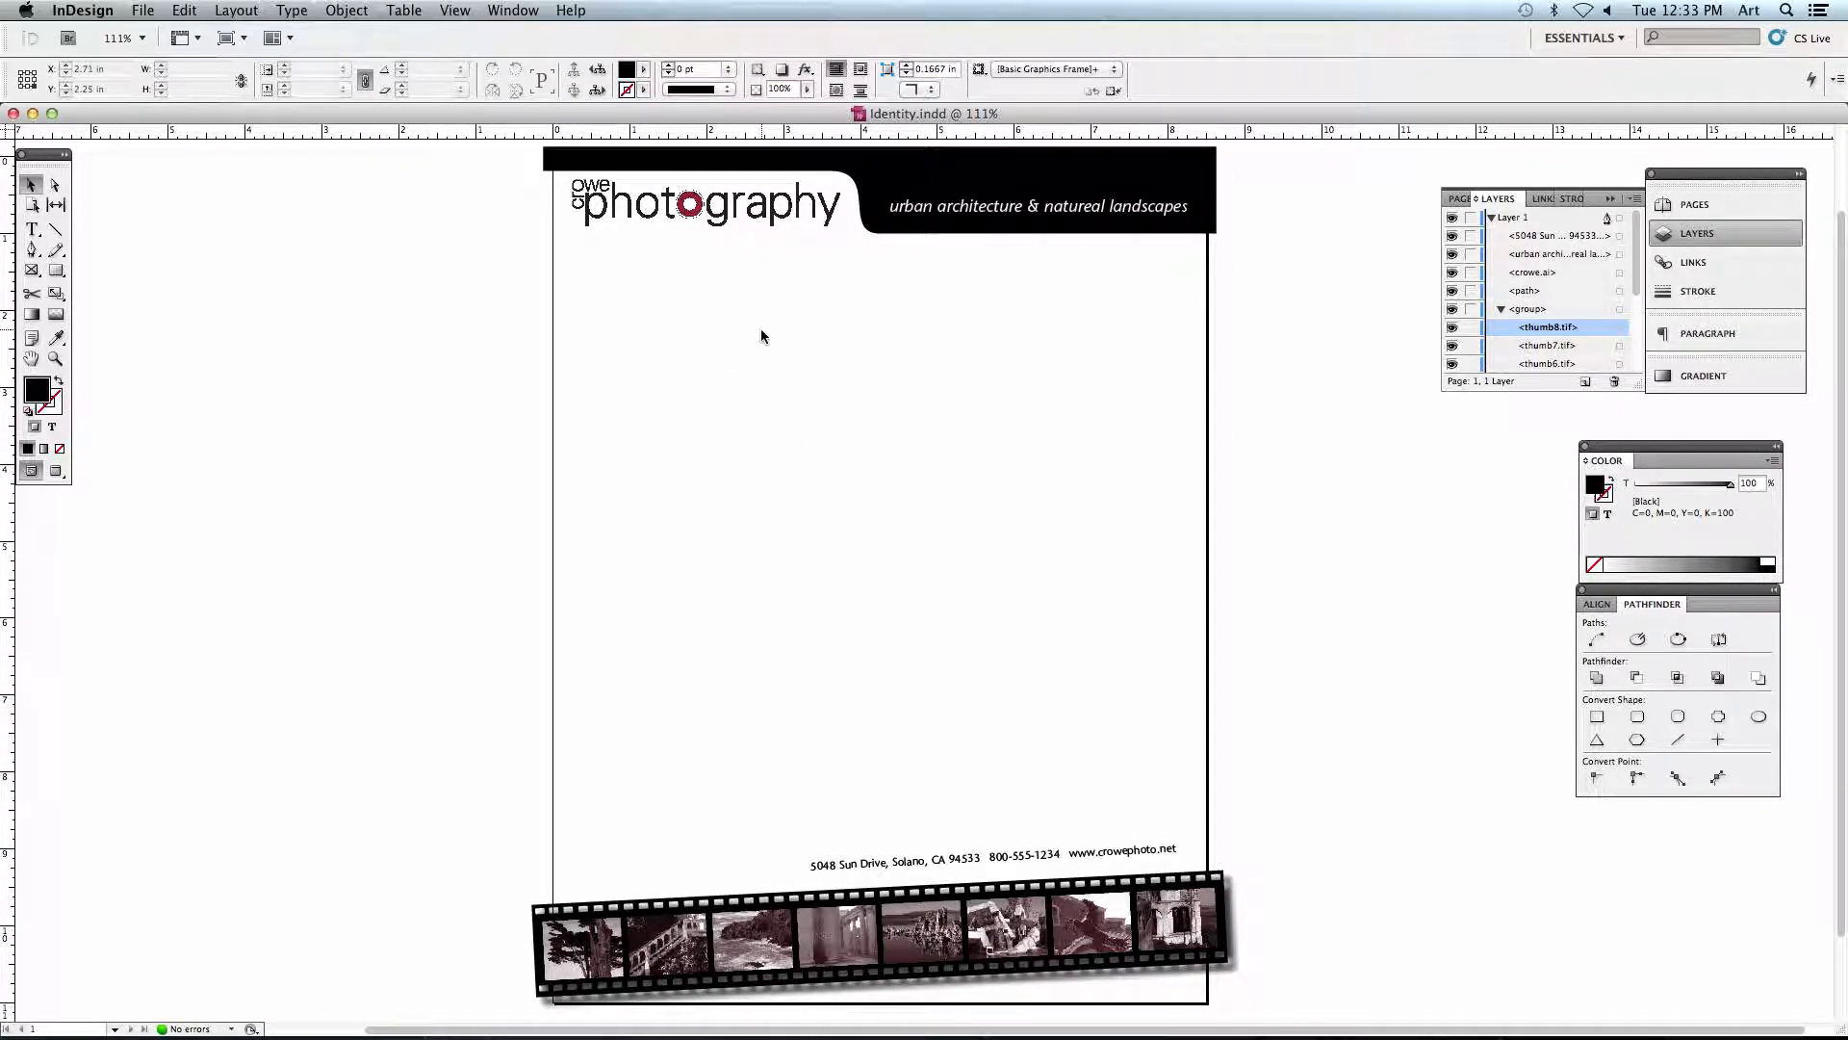
key("w")
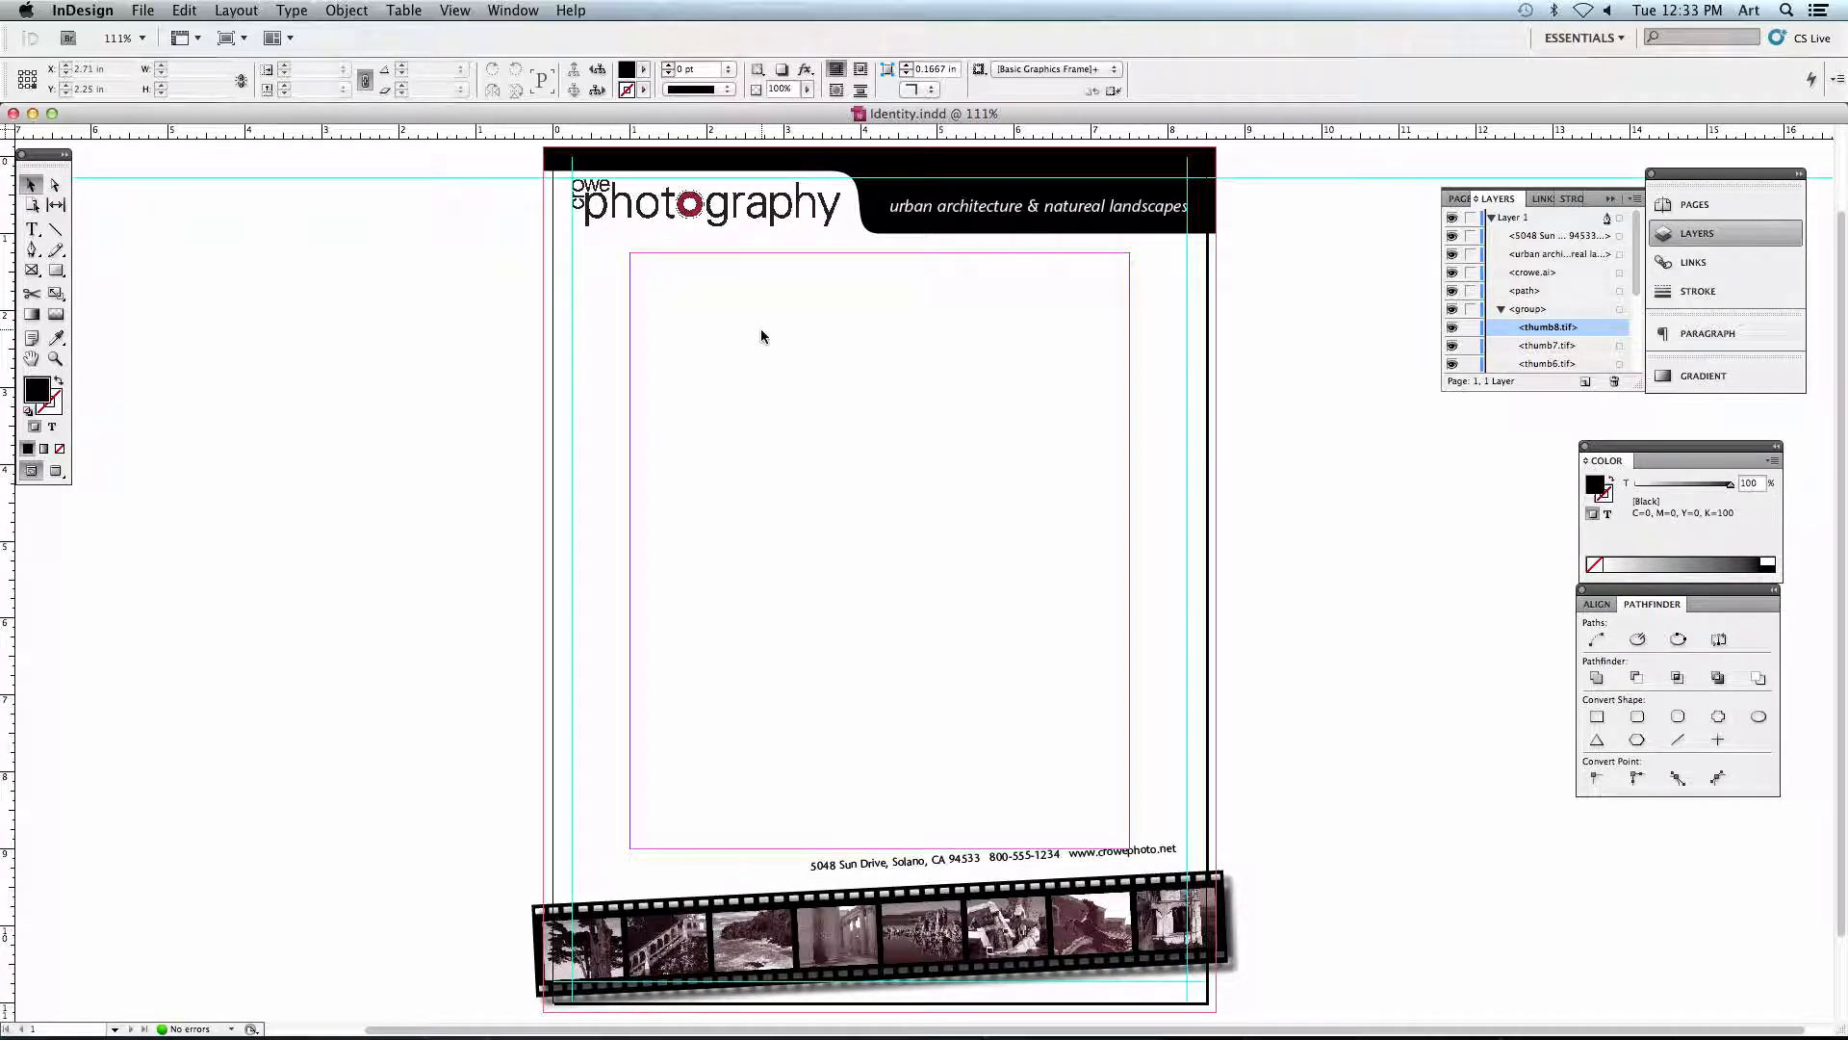
key("super+h")
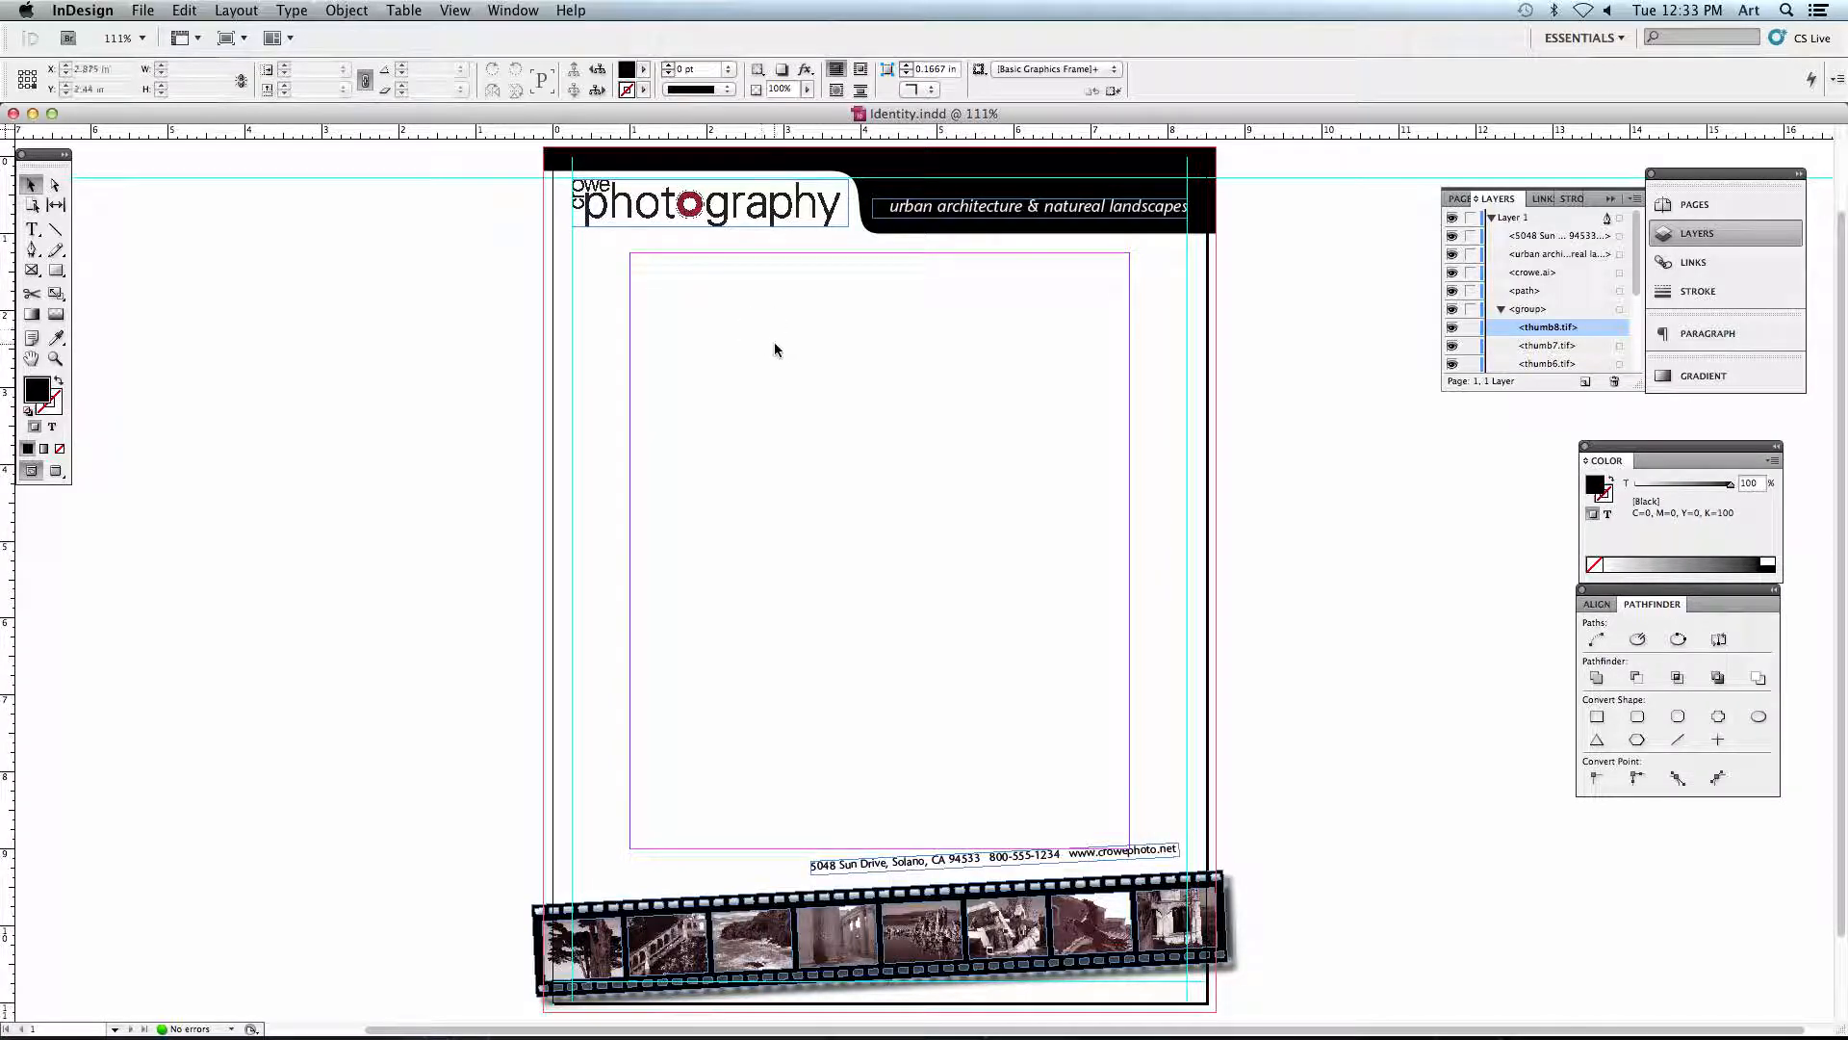
- Switch the screen mode to Preview to view the letterhead trimmed to its page edges
left_click(446, 10)
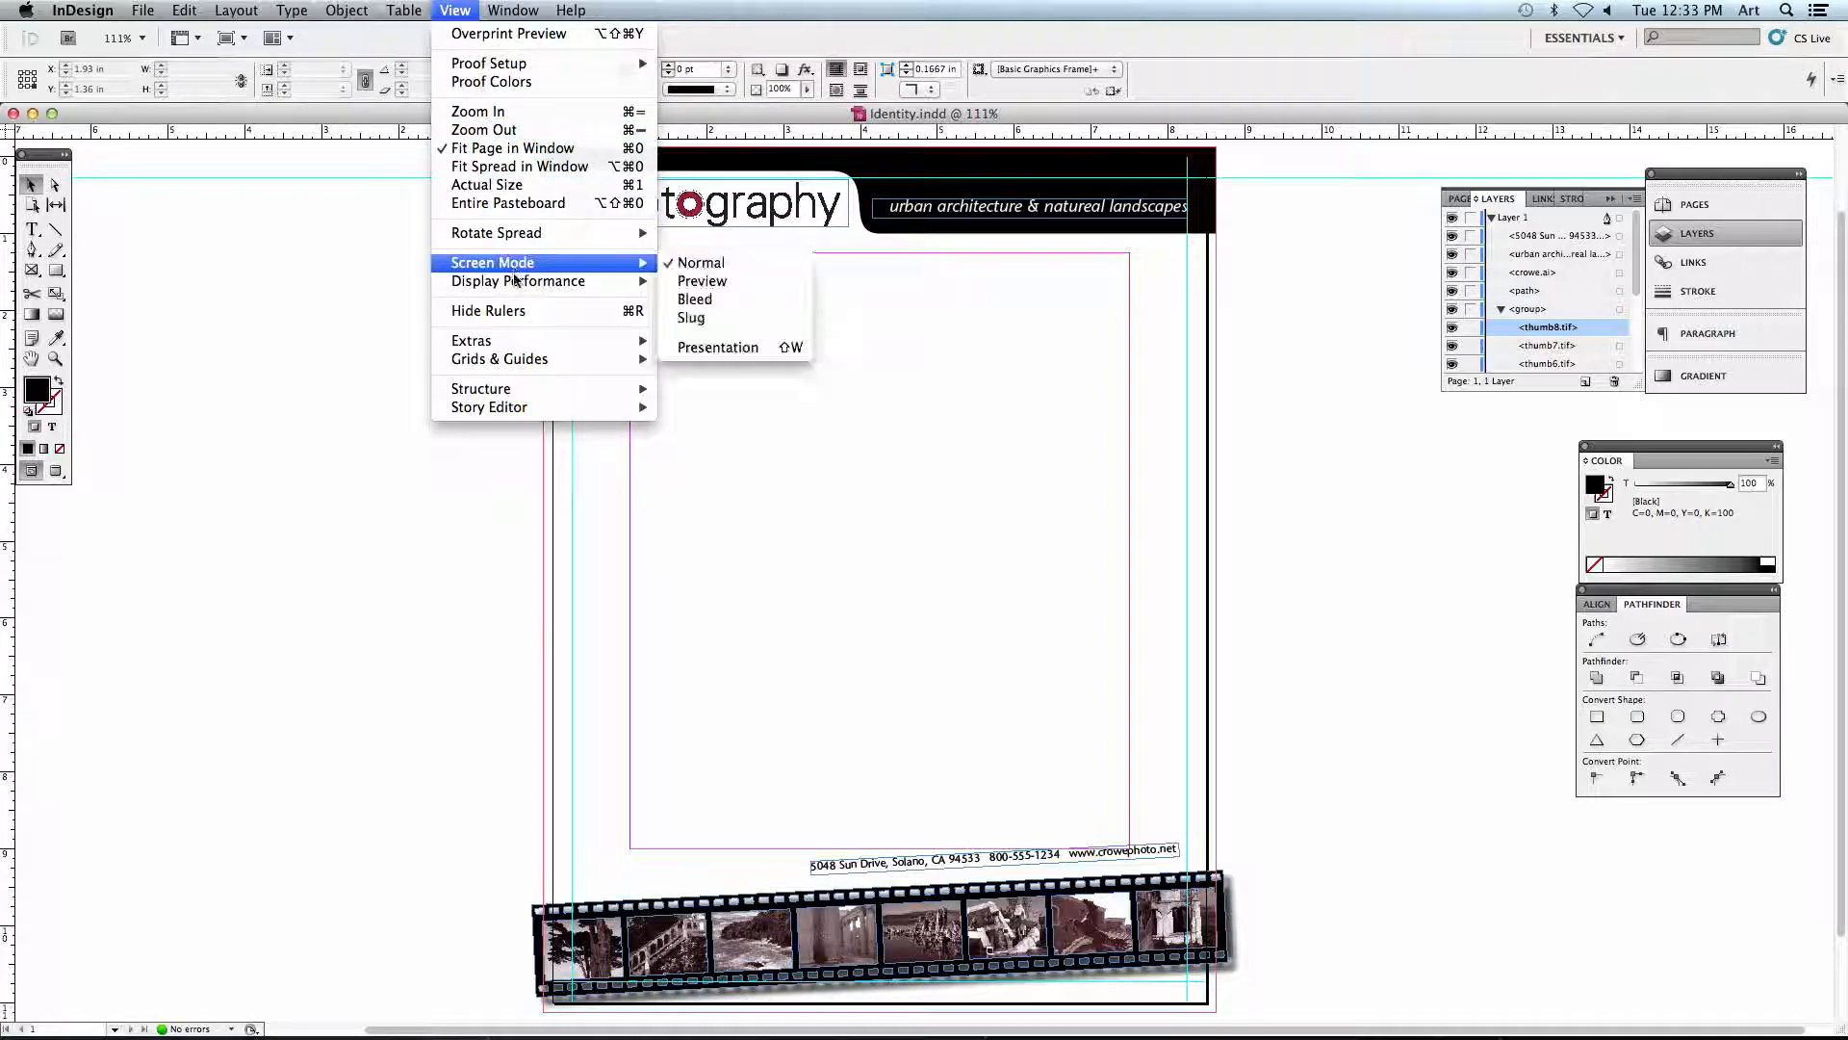
mouse_move(517, 285)
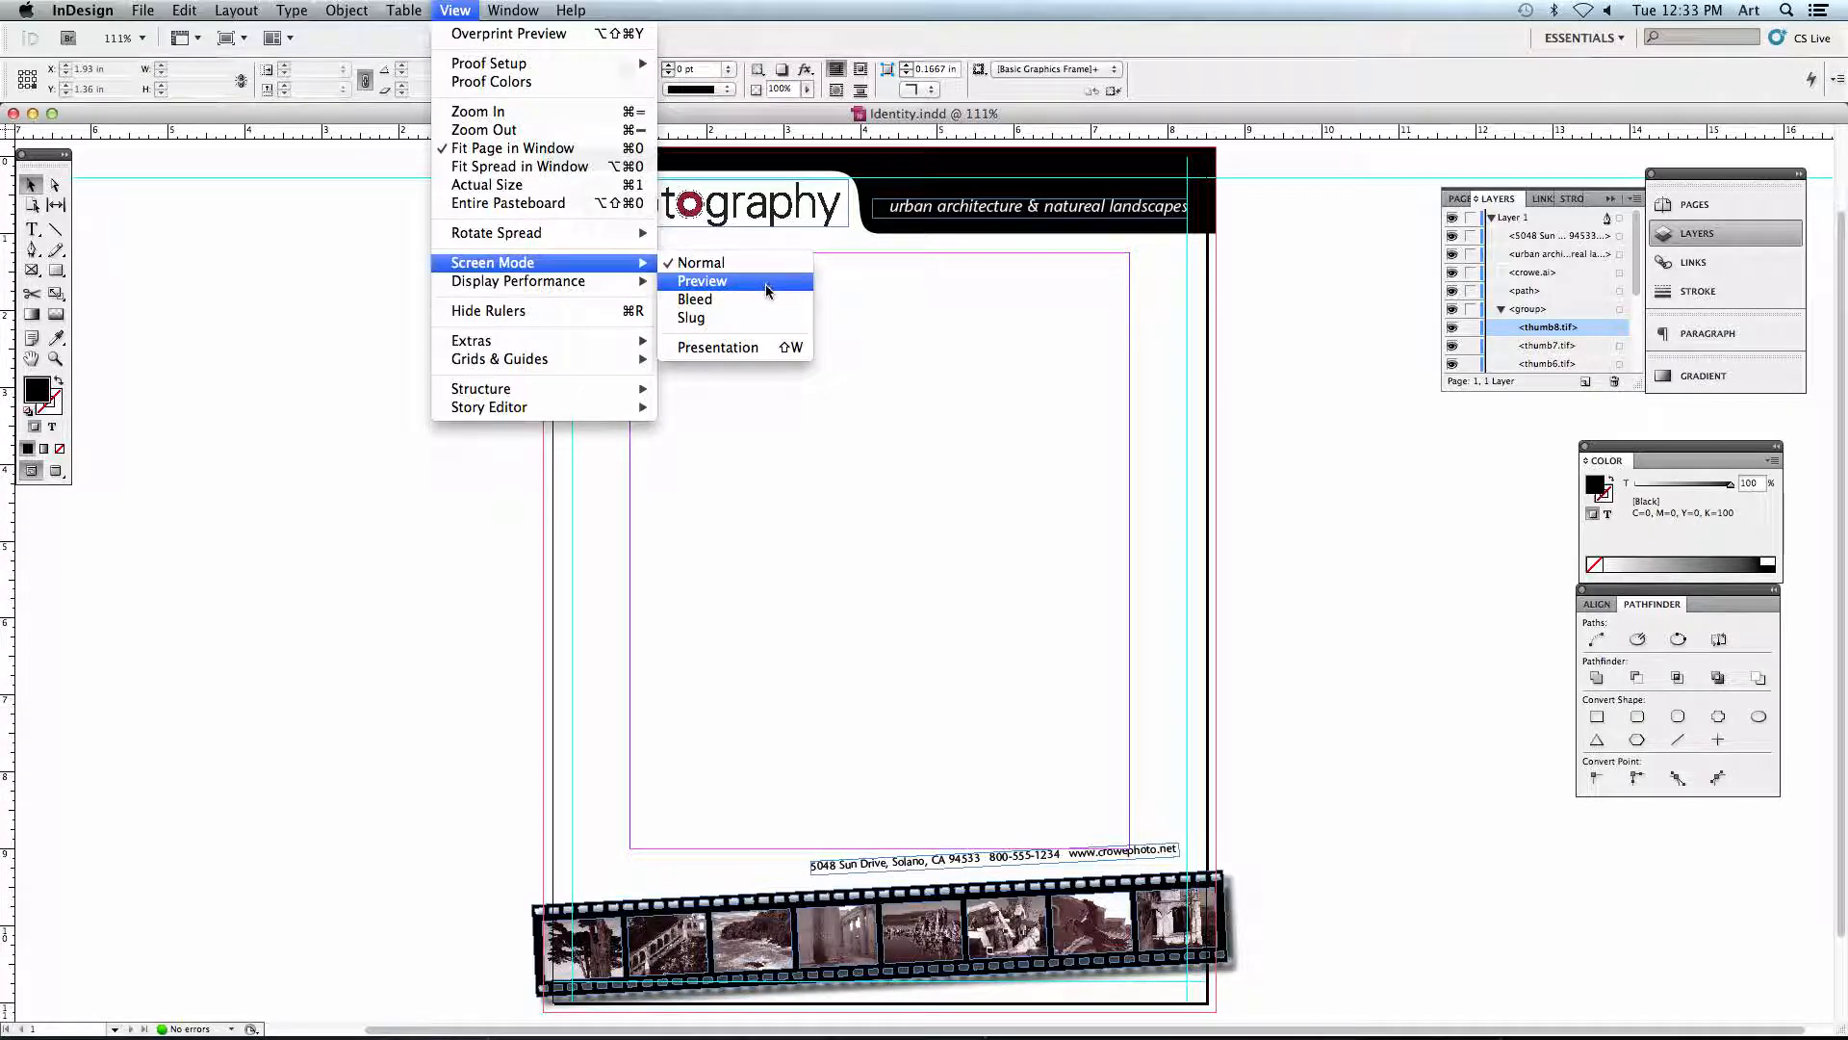
left_click(640, 756)
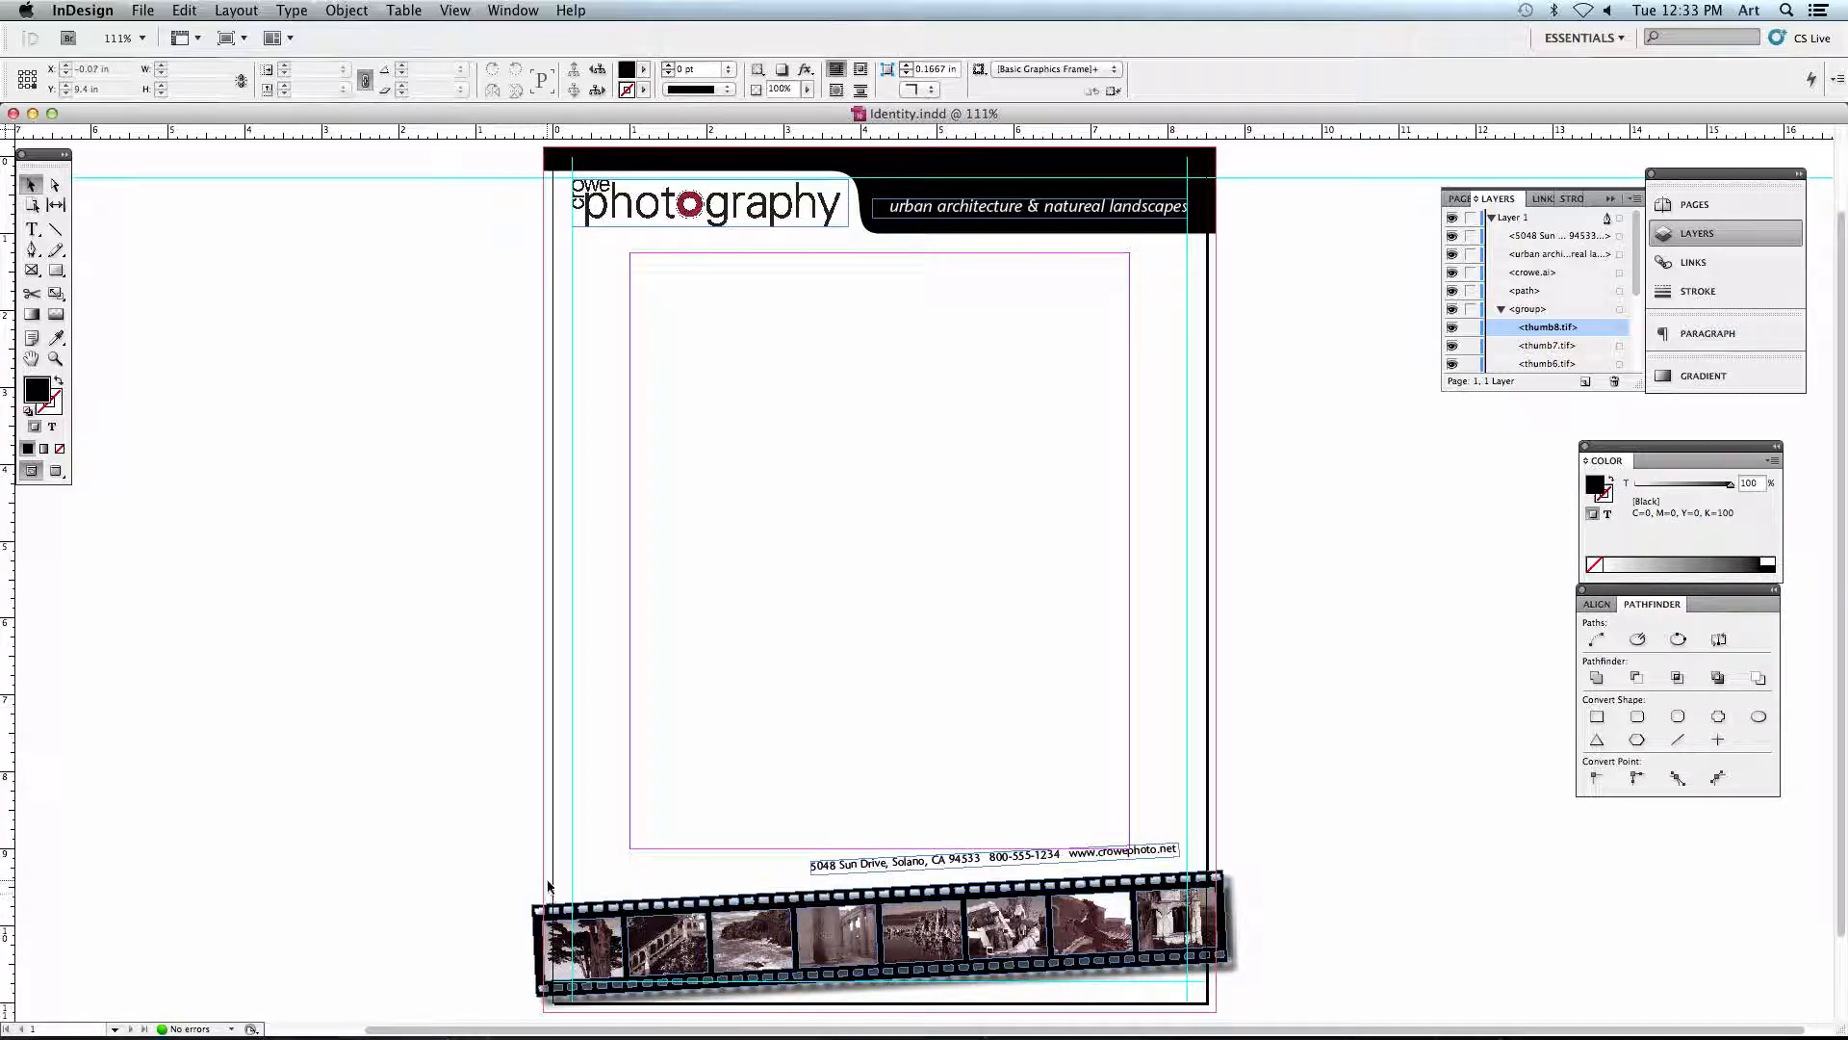
left_click(457, 11)
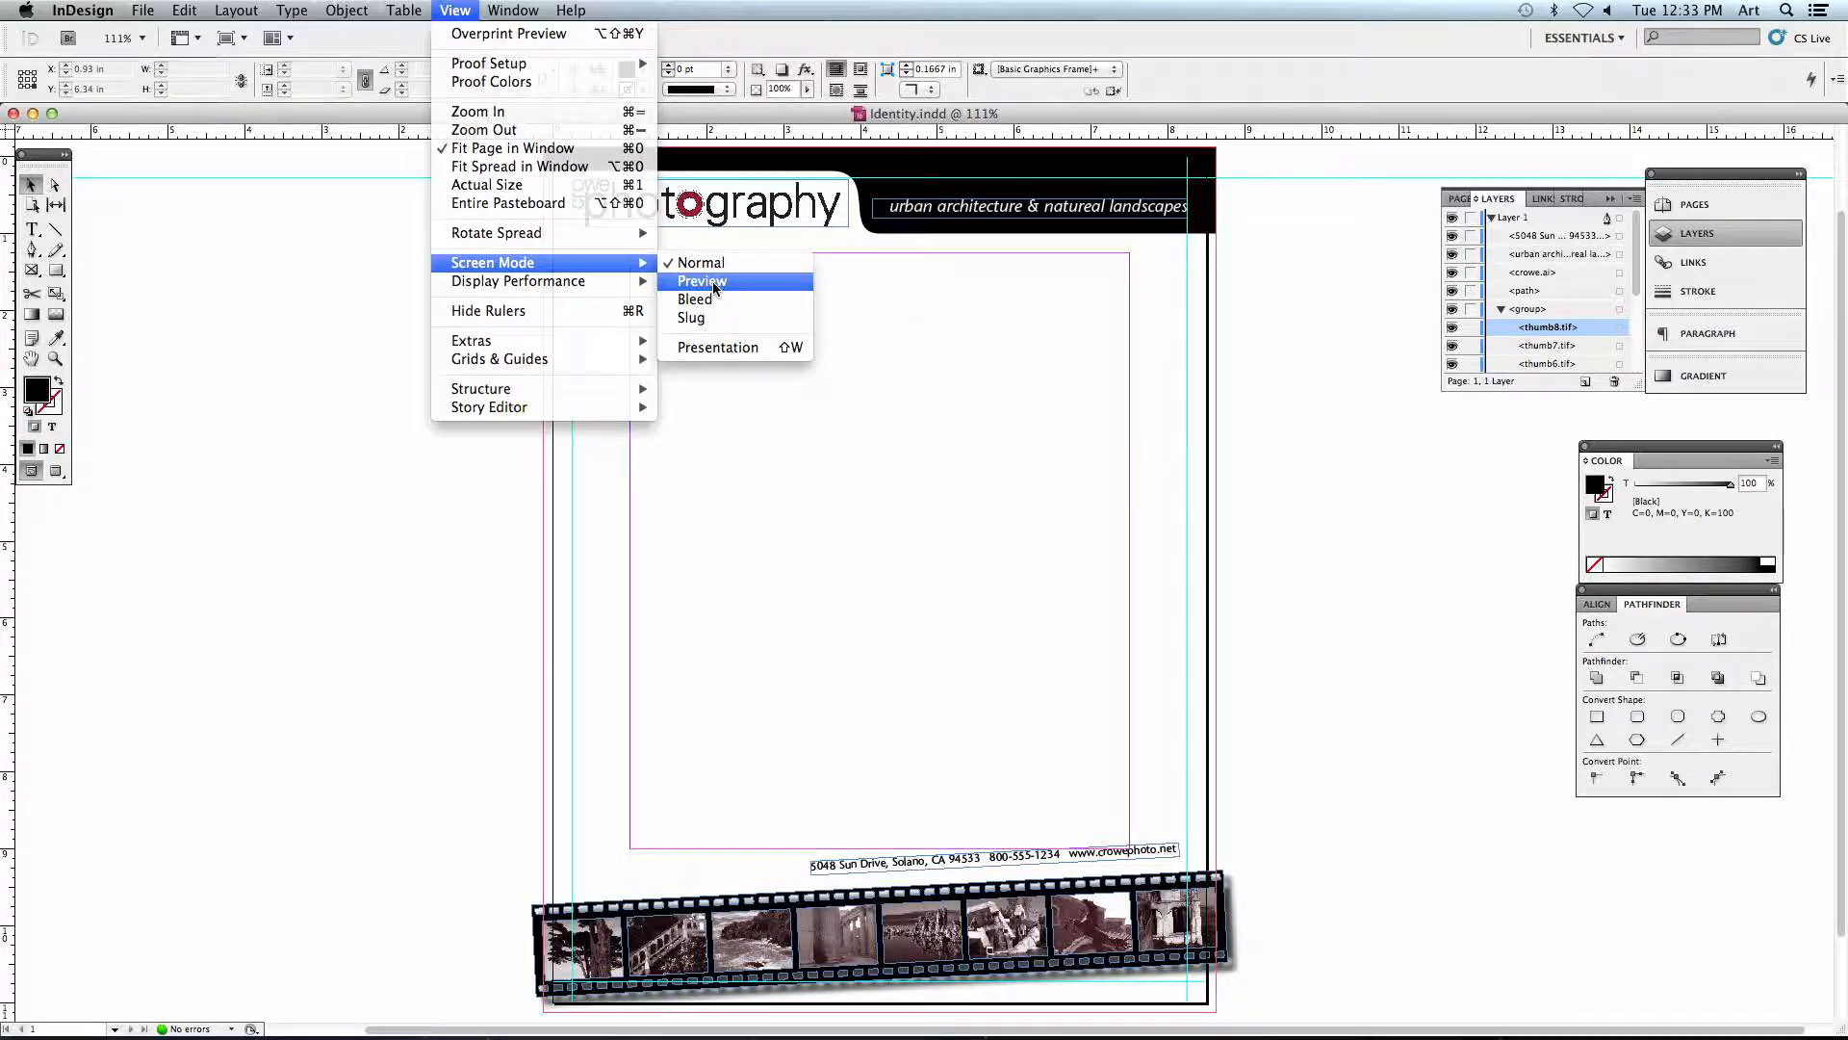
left_click(712, 281)
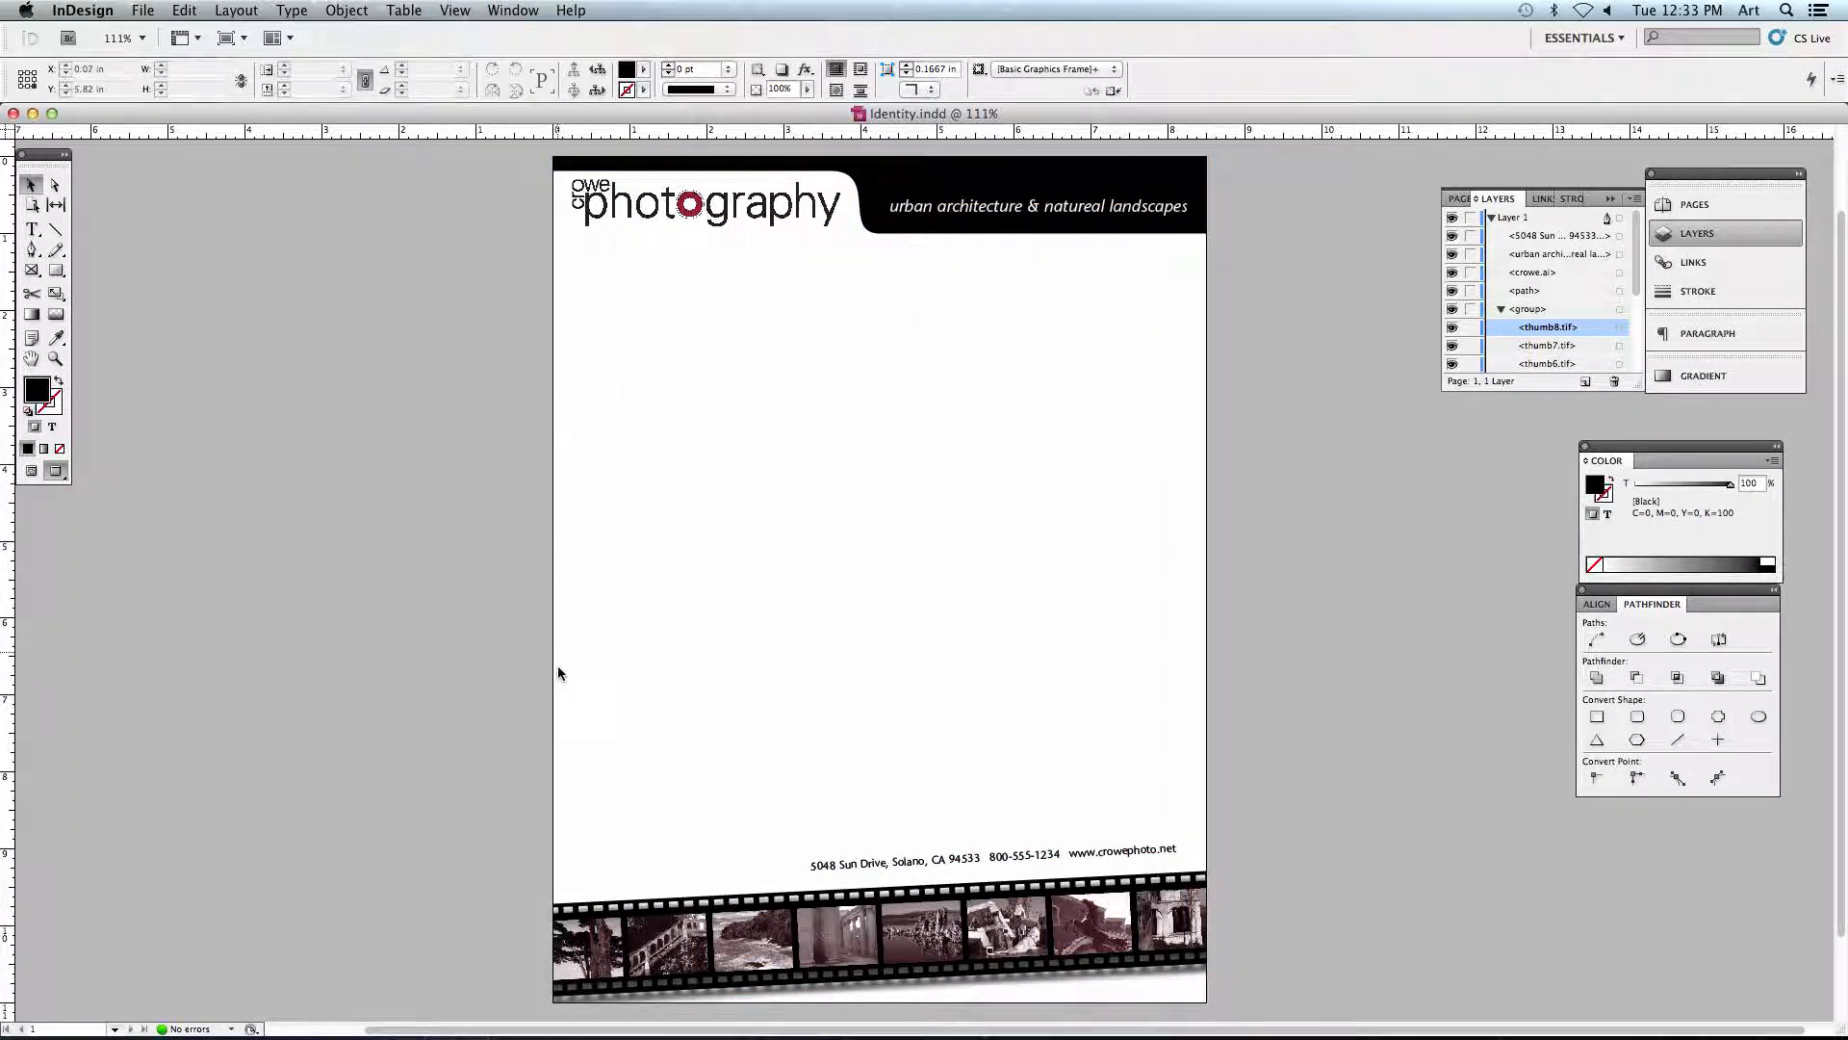
left_click(1303, 702)
- Switch the screen mode to Bleed to view the artwork extending past the page edges
left_click(513, 9)
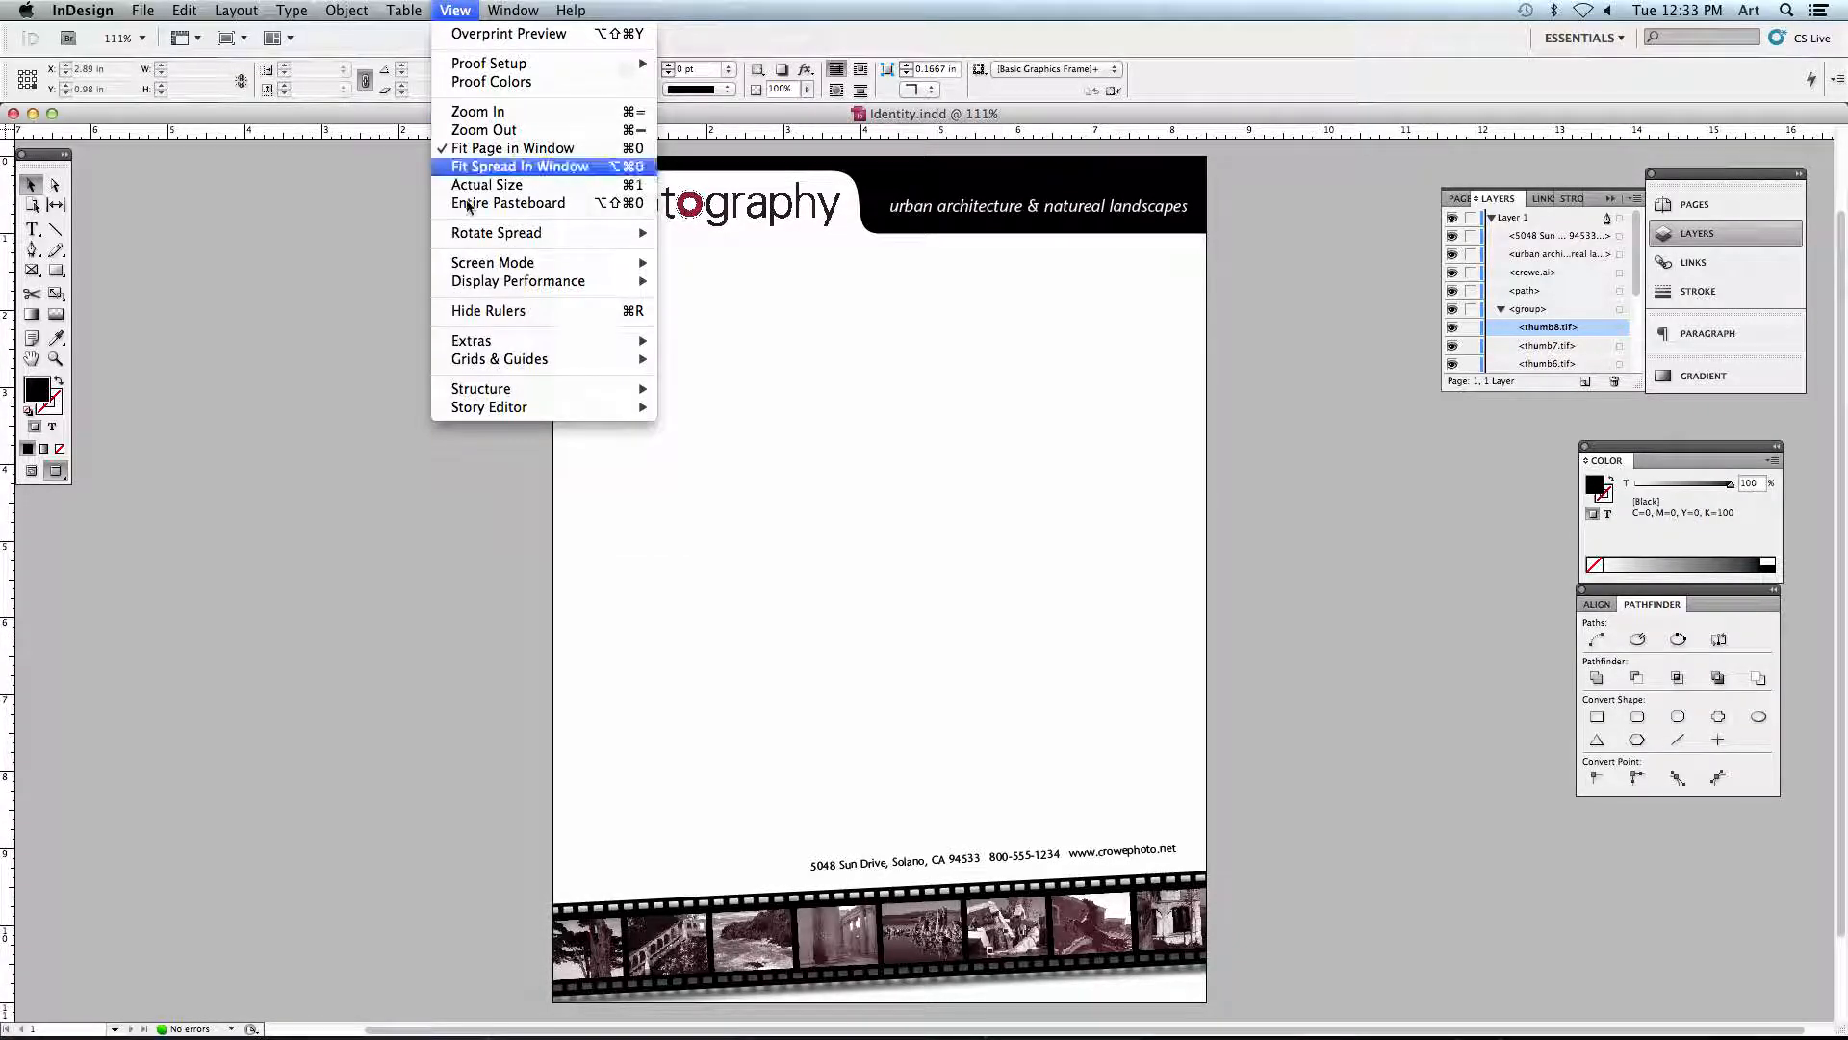
mouse_move(495, 269)
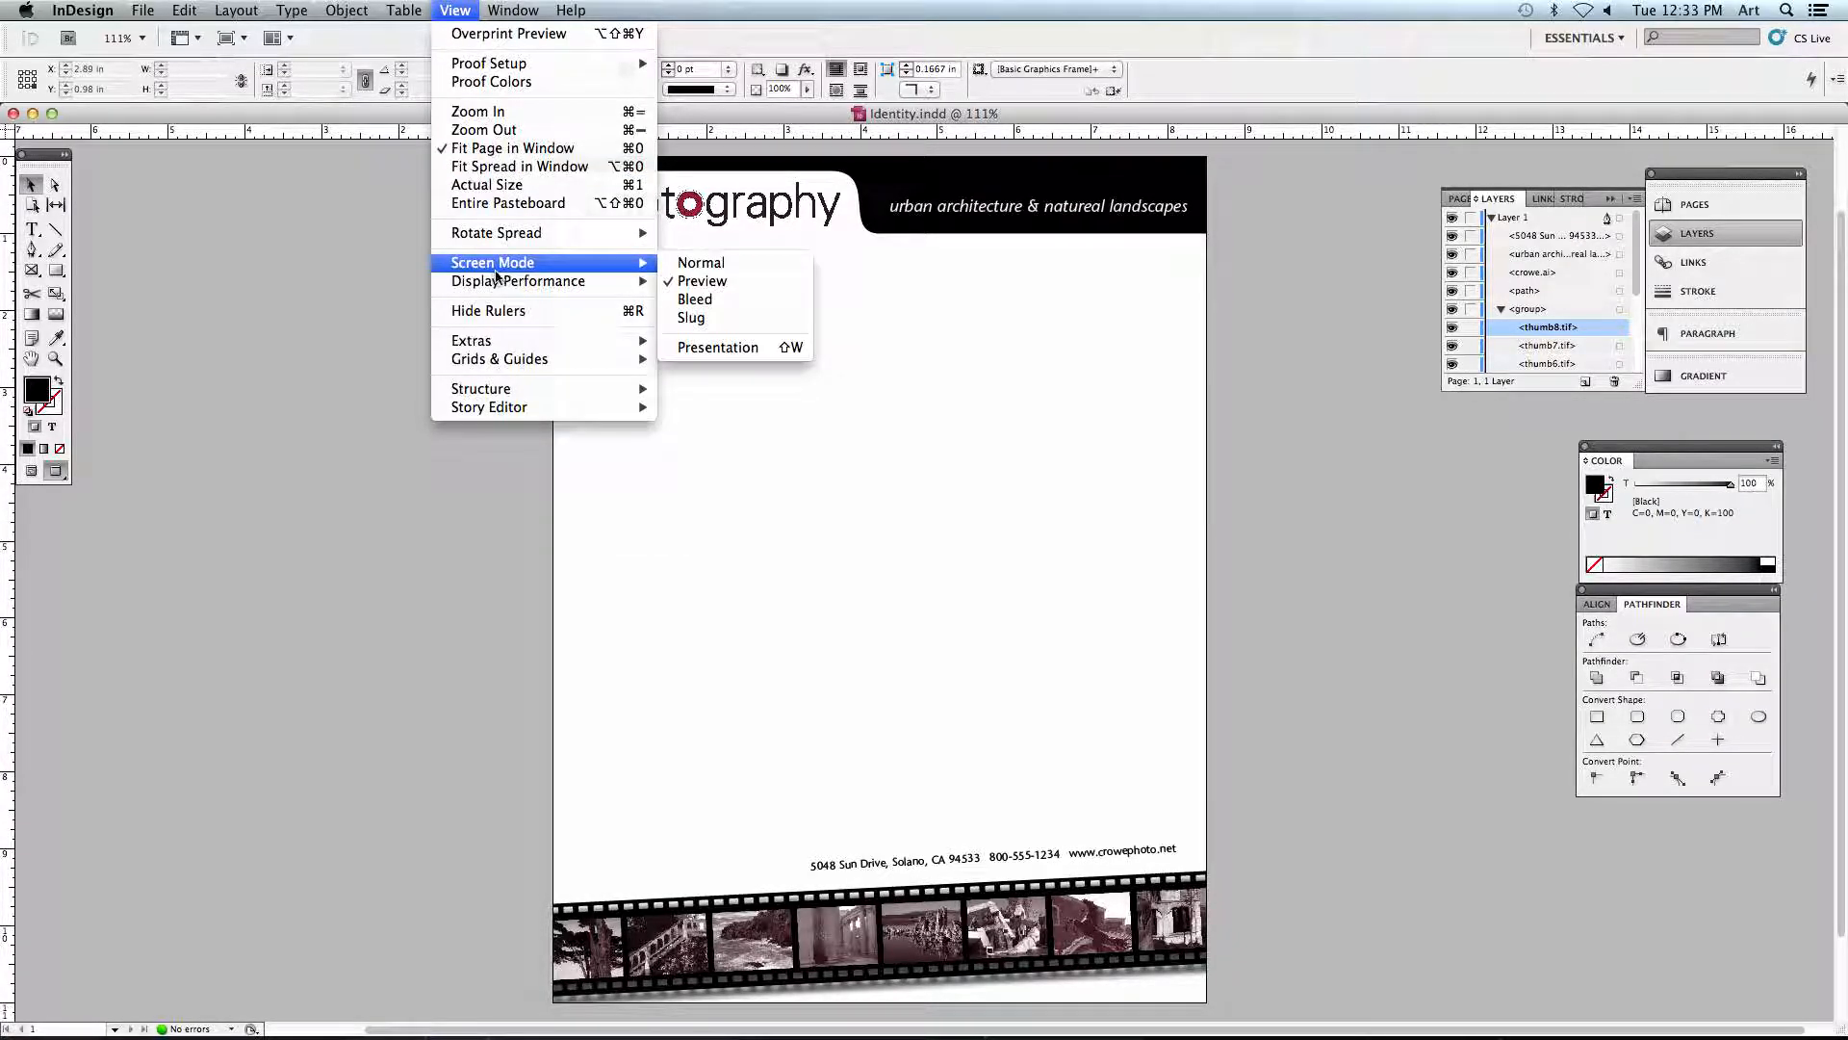
left_click(747, 302)
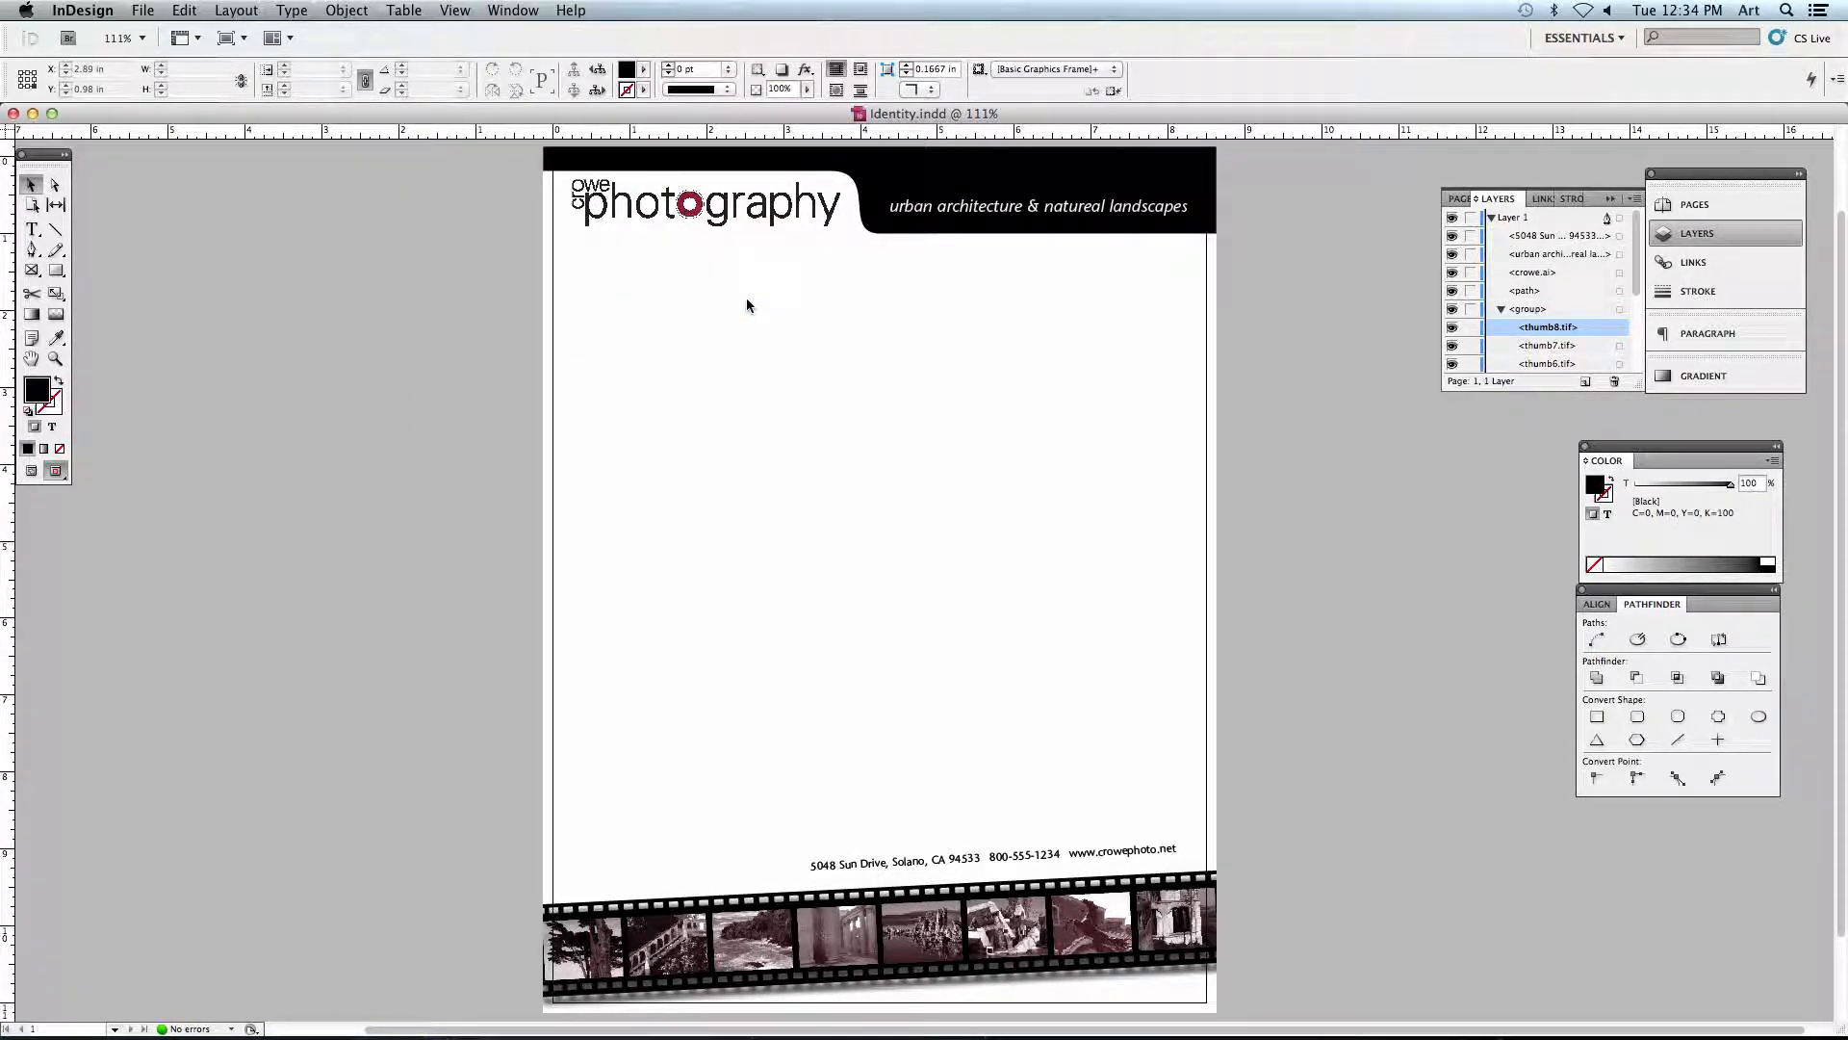
- Return the letterhead to the Normal screen mode and recenter the page in the window
left_click(454, 9)
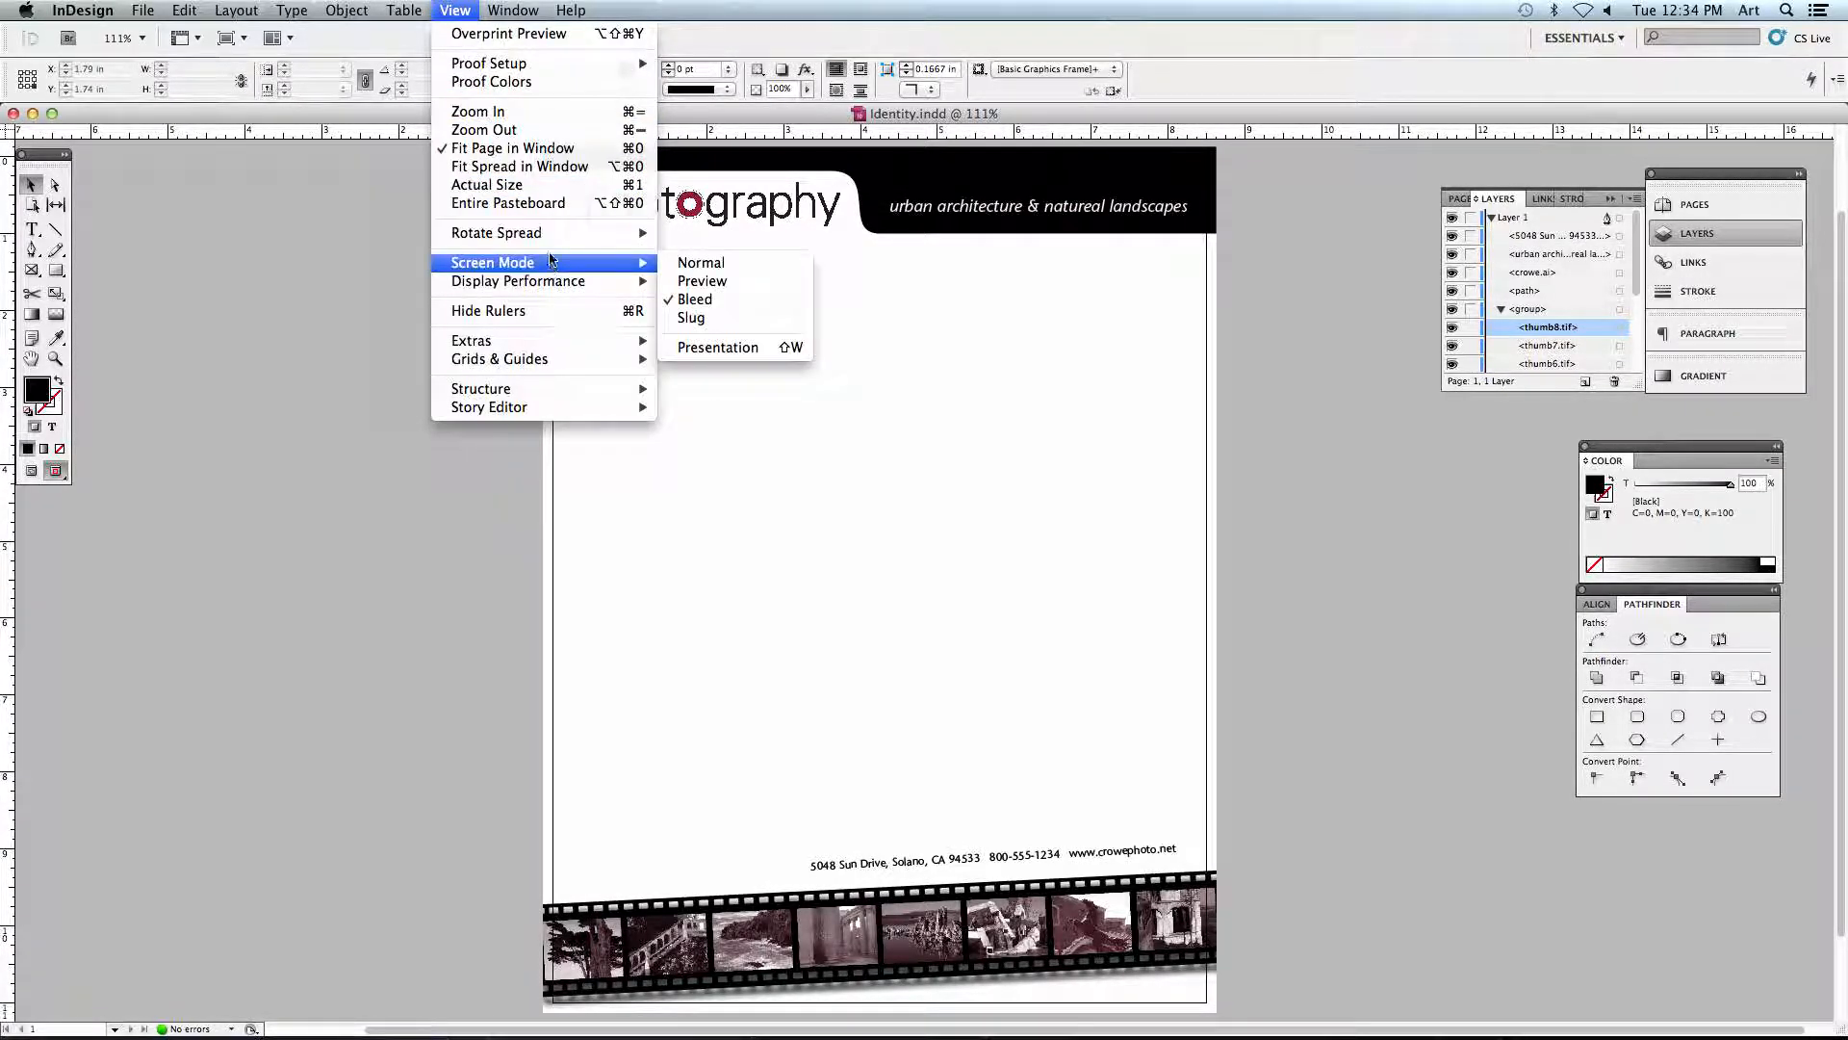
left_click(749, 271)
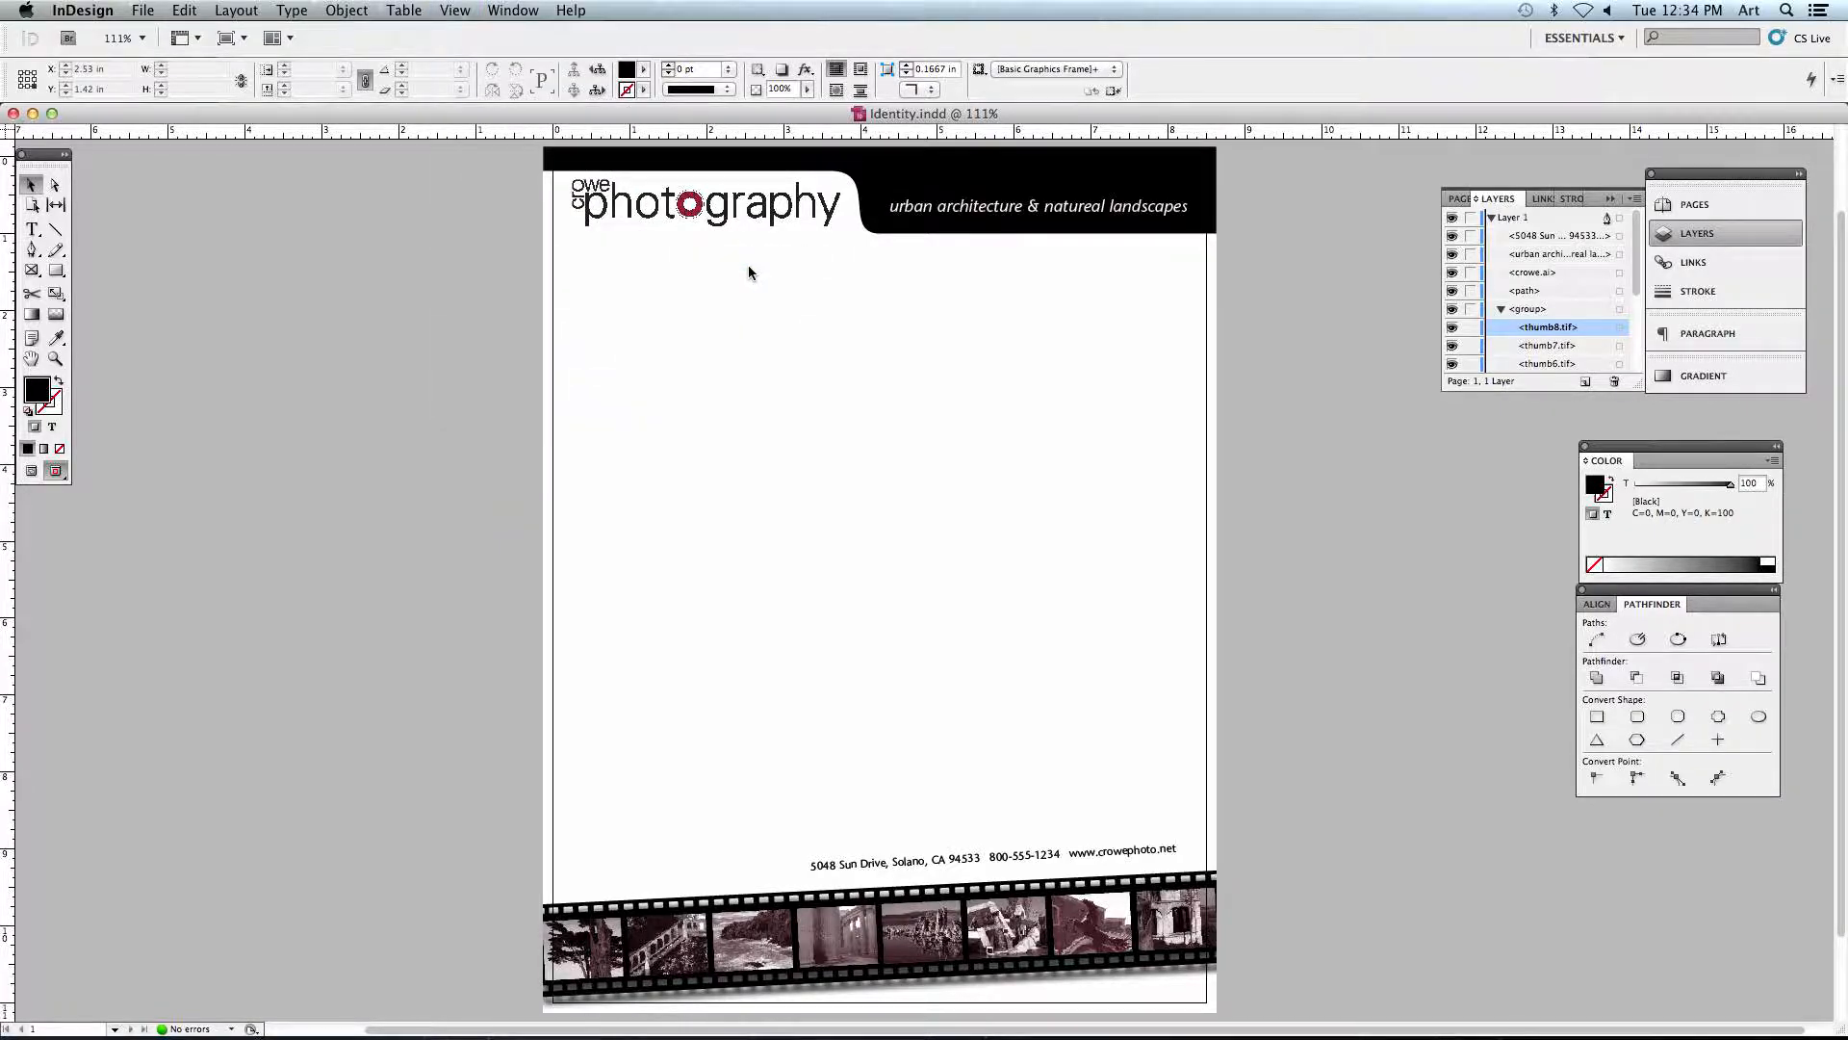
scroll(768, 376, "up", 2)
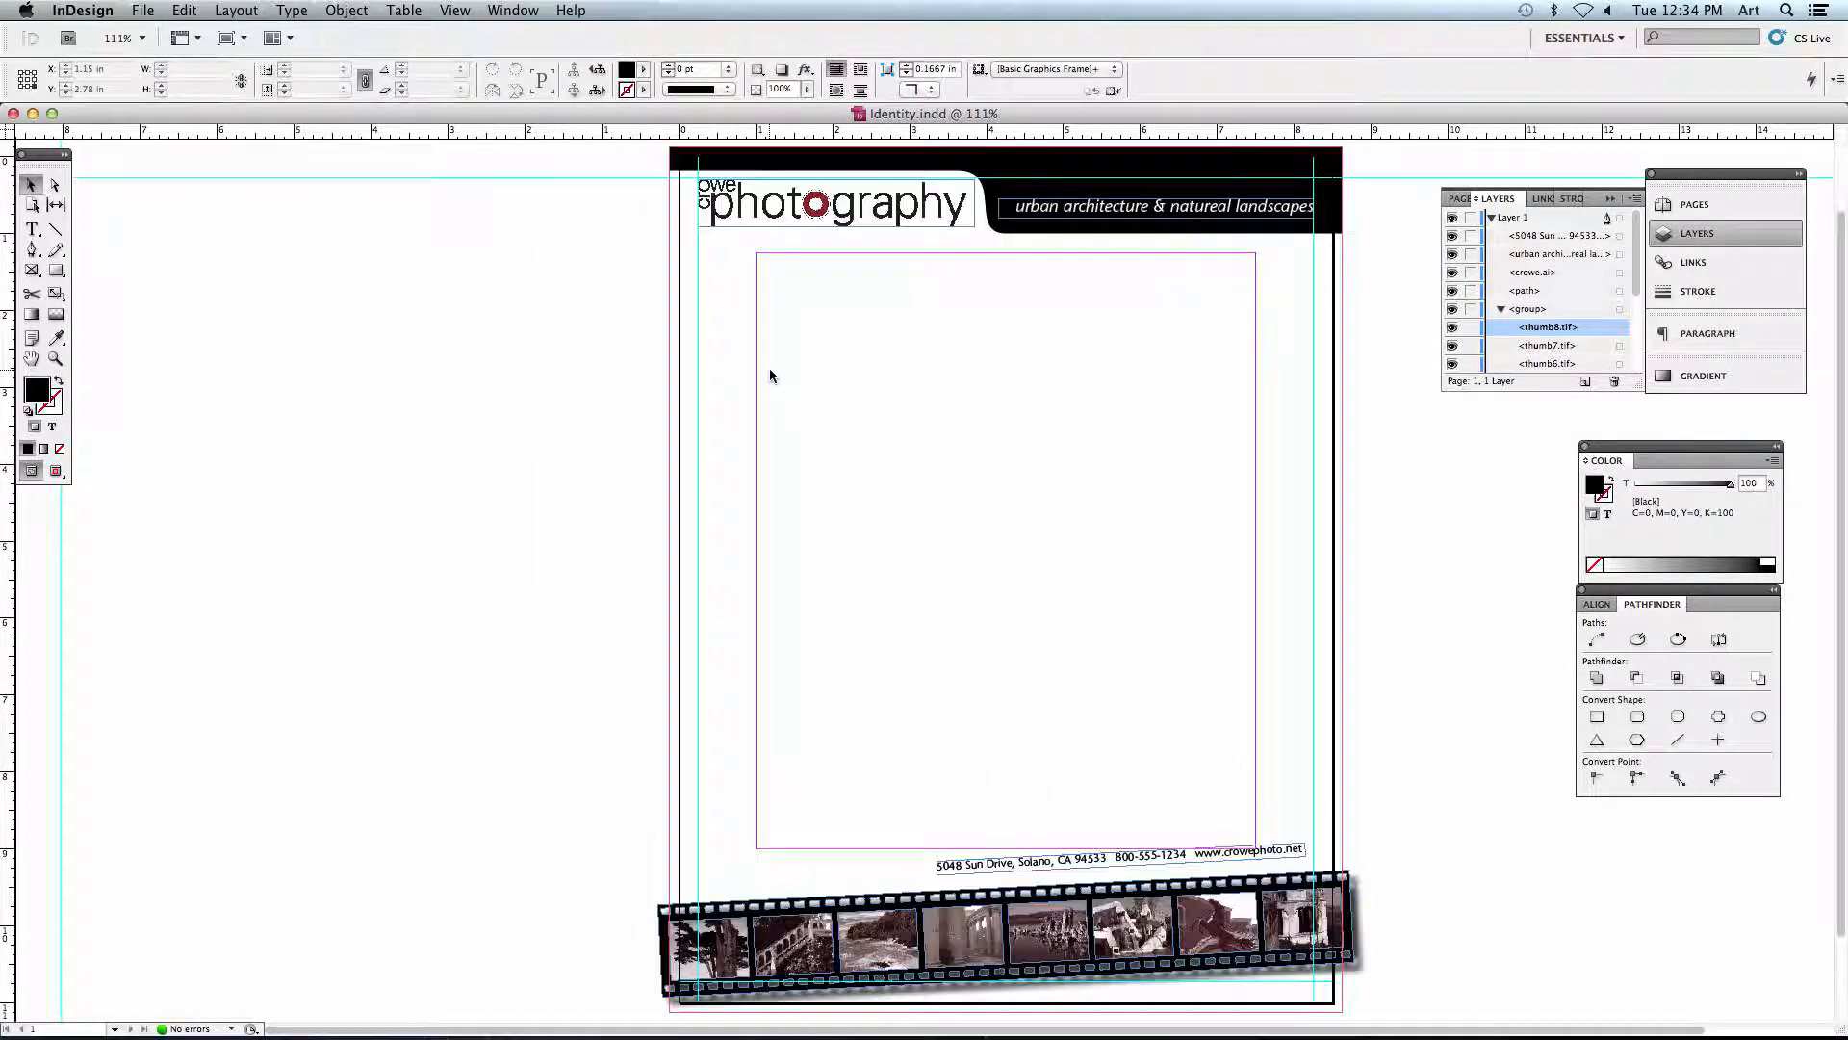
scroll(770, 376, "right", 2)
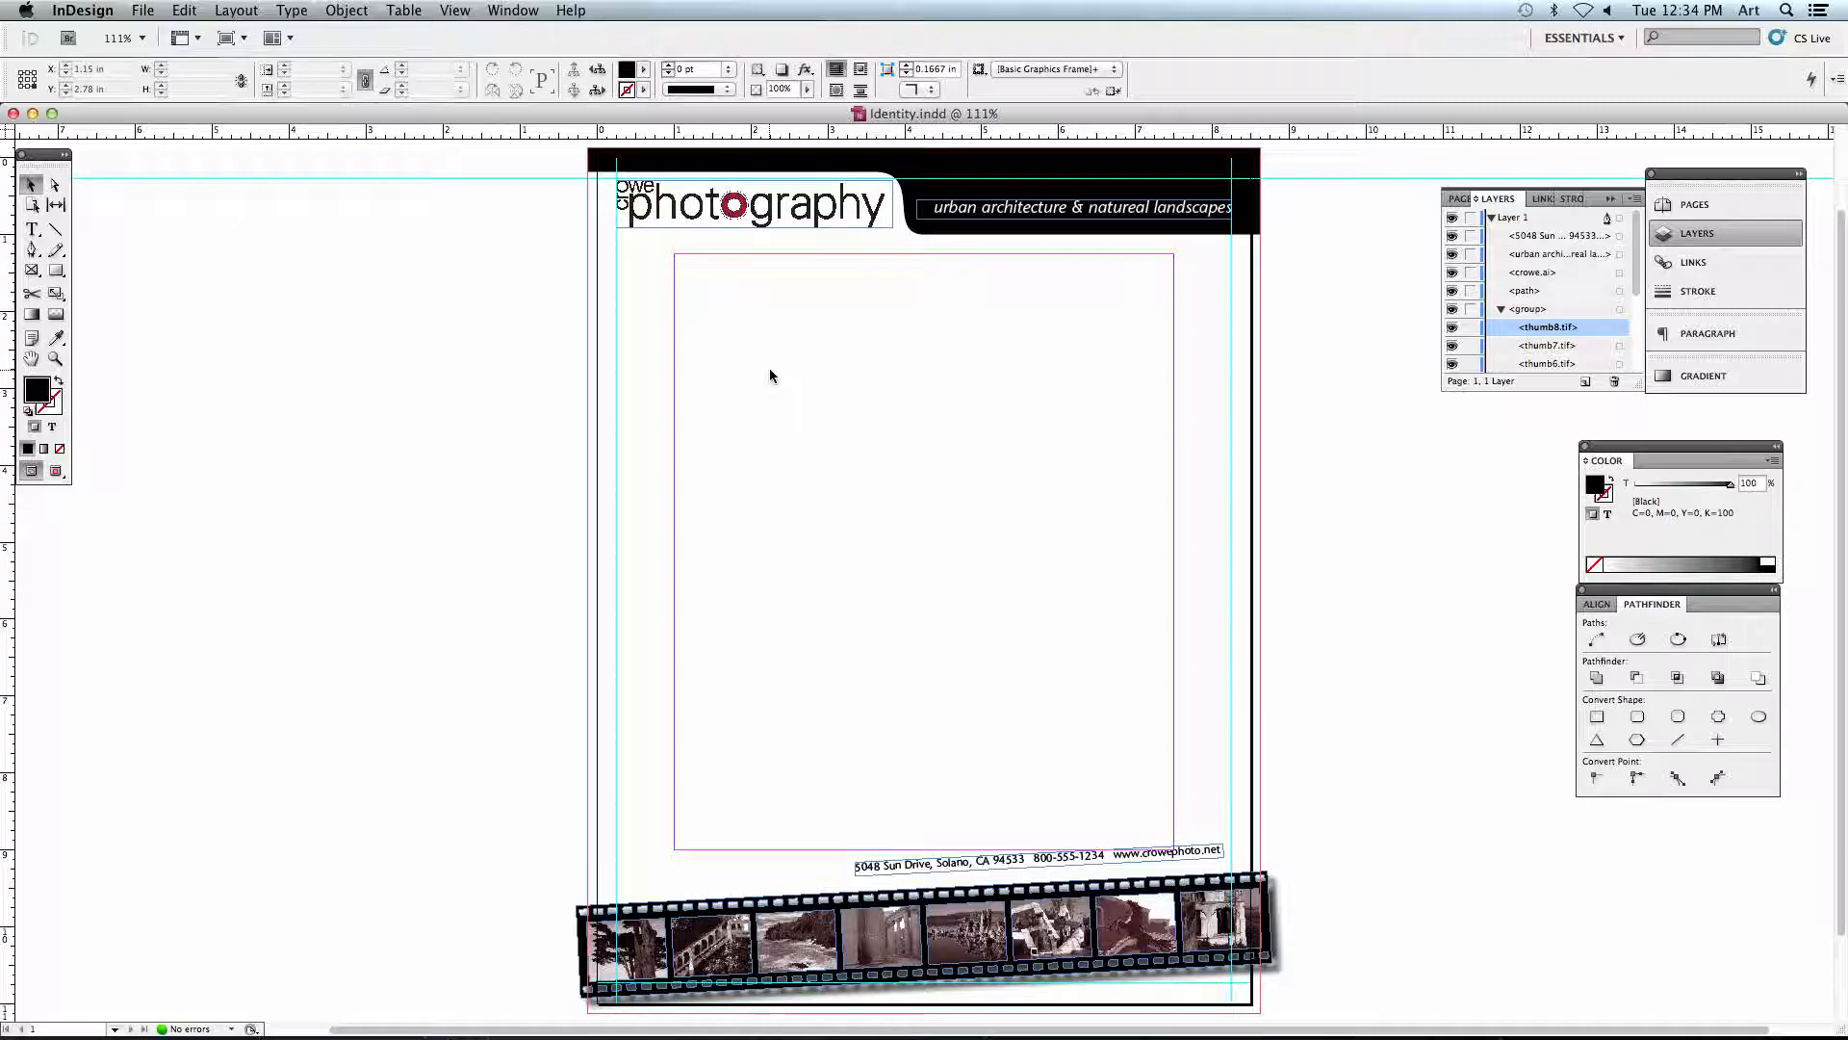
- Magnify the photography logo at the head of the page to 300% and further to 1200%
key("super+equal")
key("super+equal")
key("super+equal")
key("super+equal")
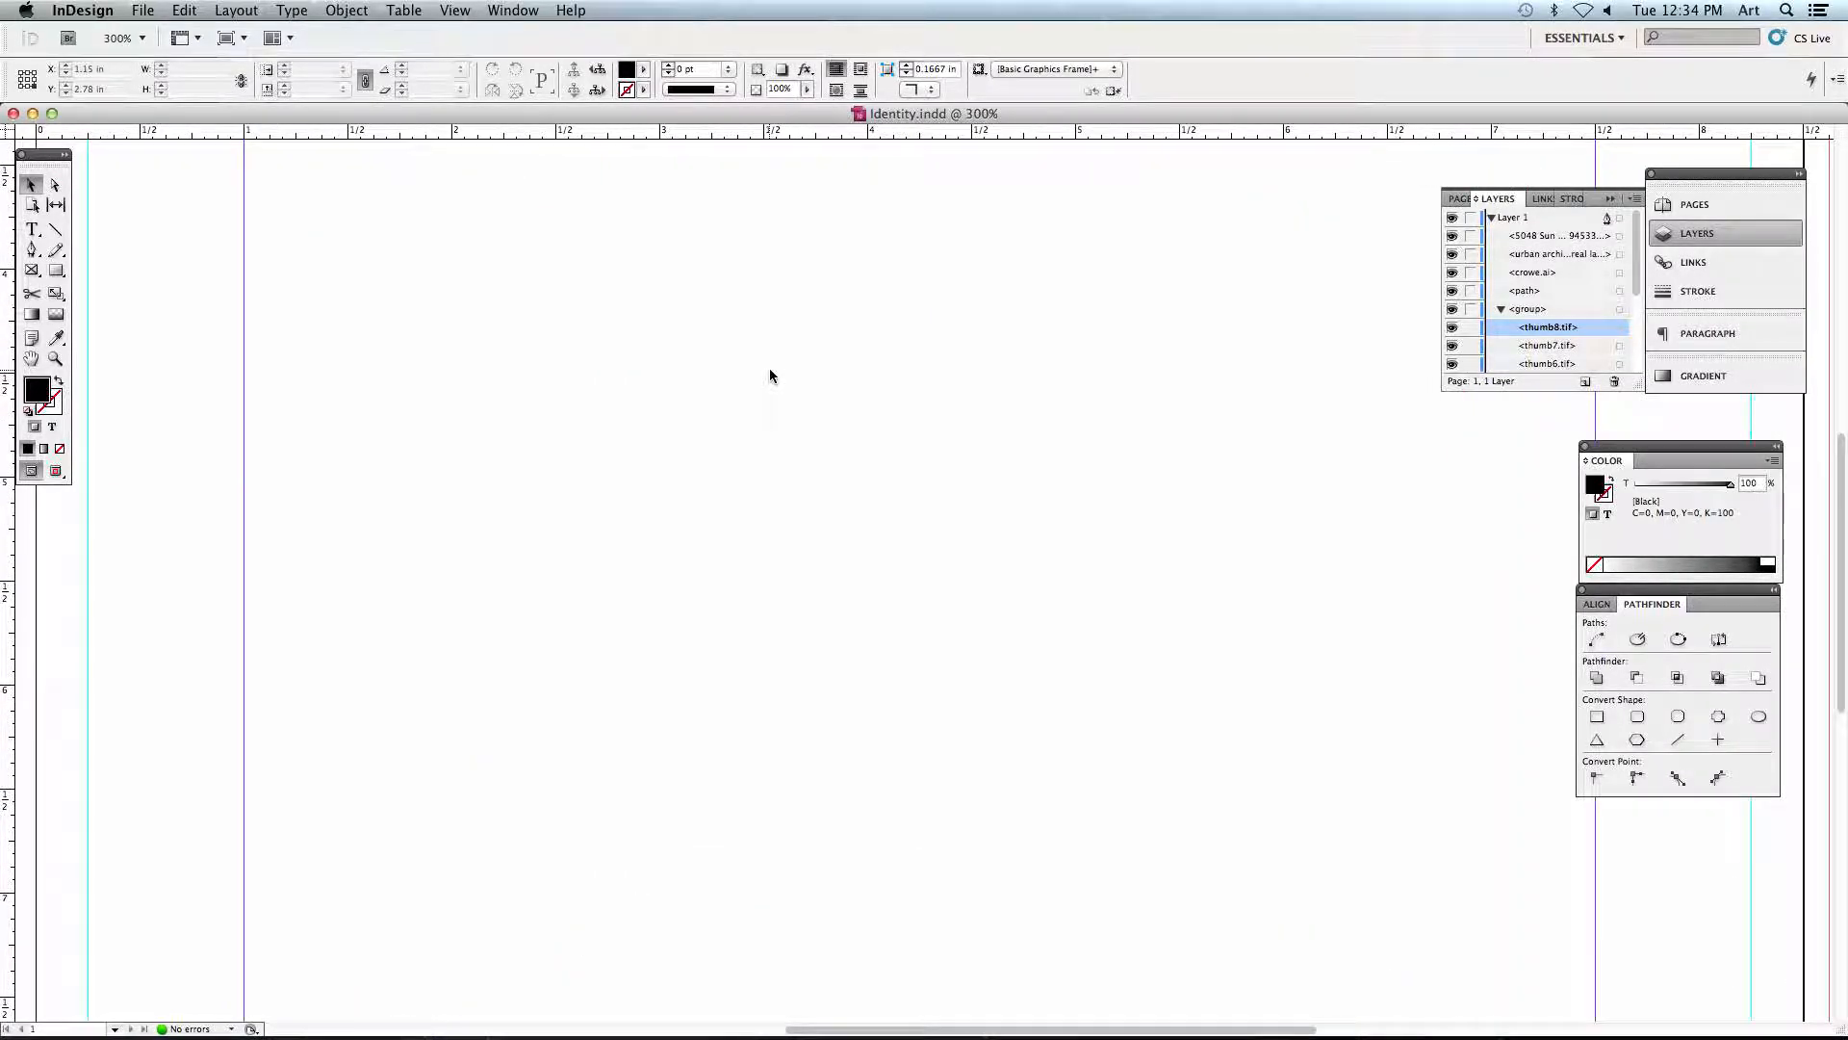
scroll(582, 345, "up", 8)
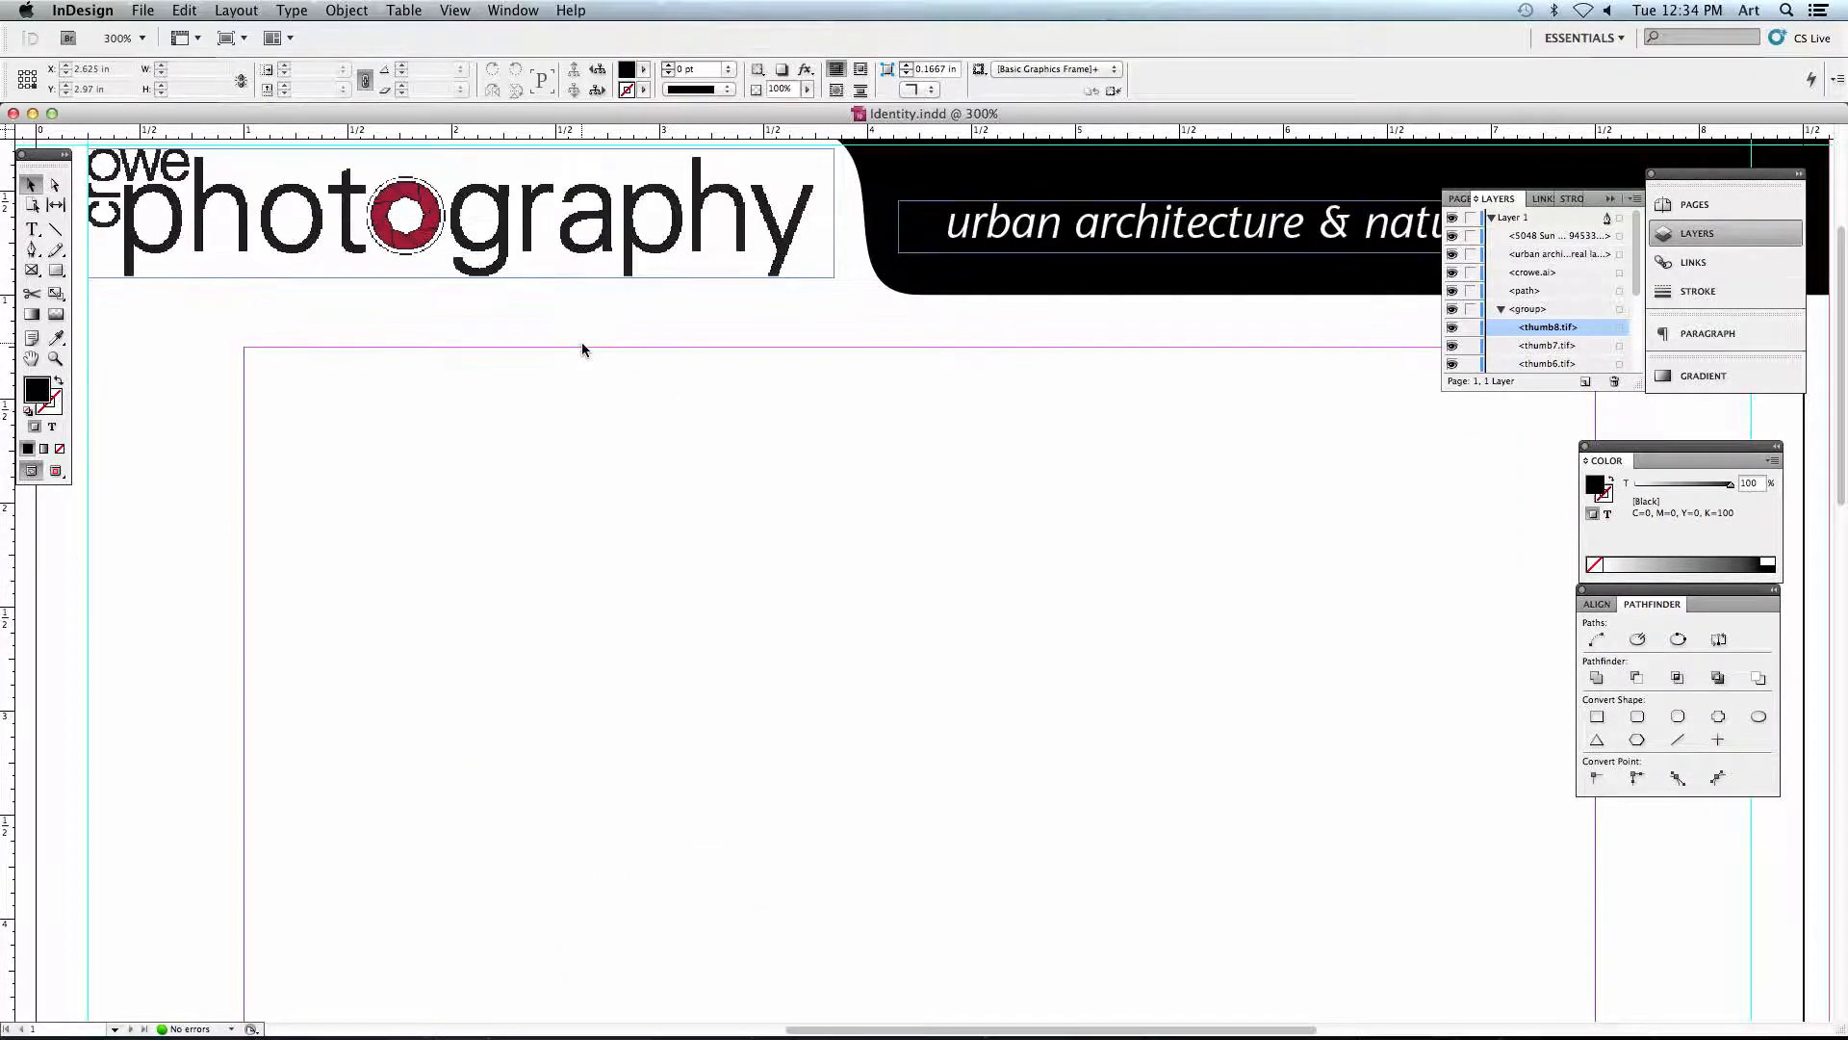
scroll(581, 343, "up", 5)
scroll(529, 390, "left", 2)
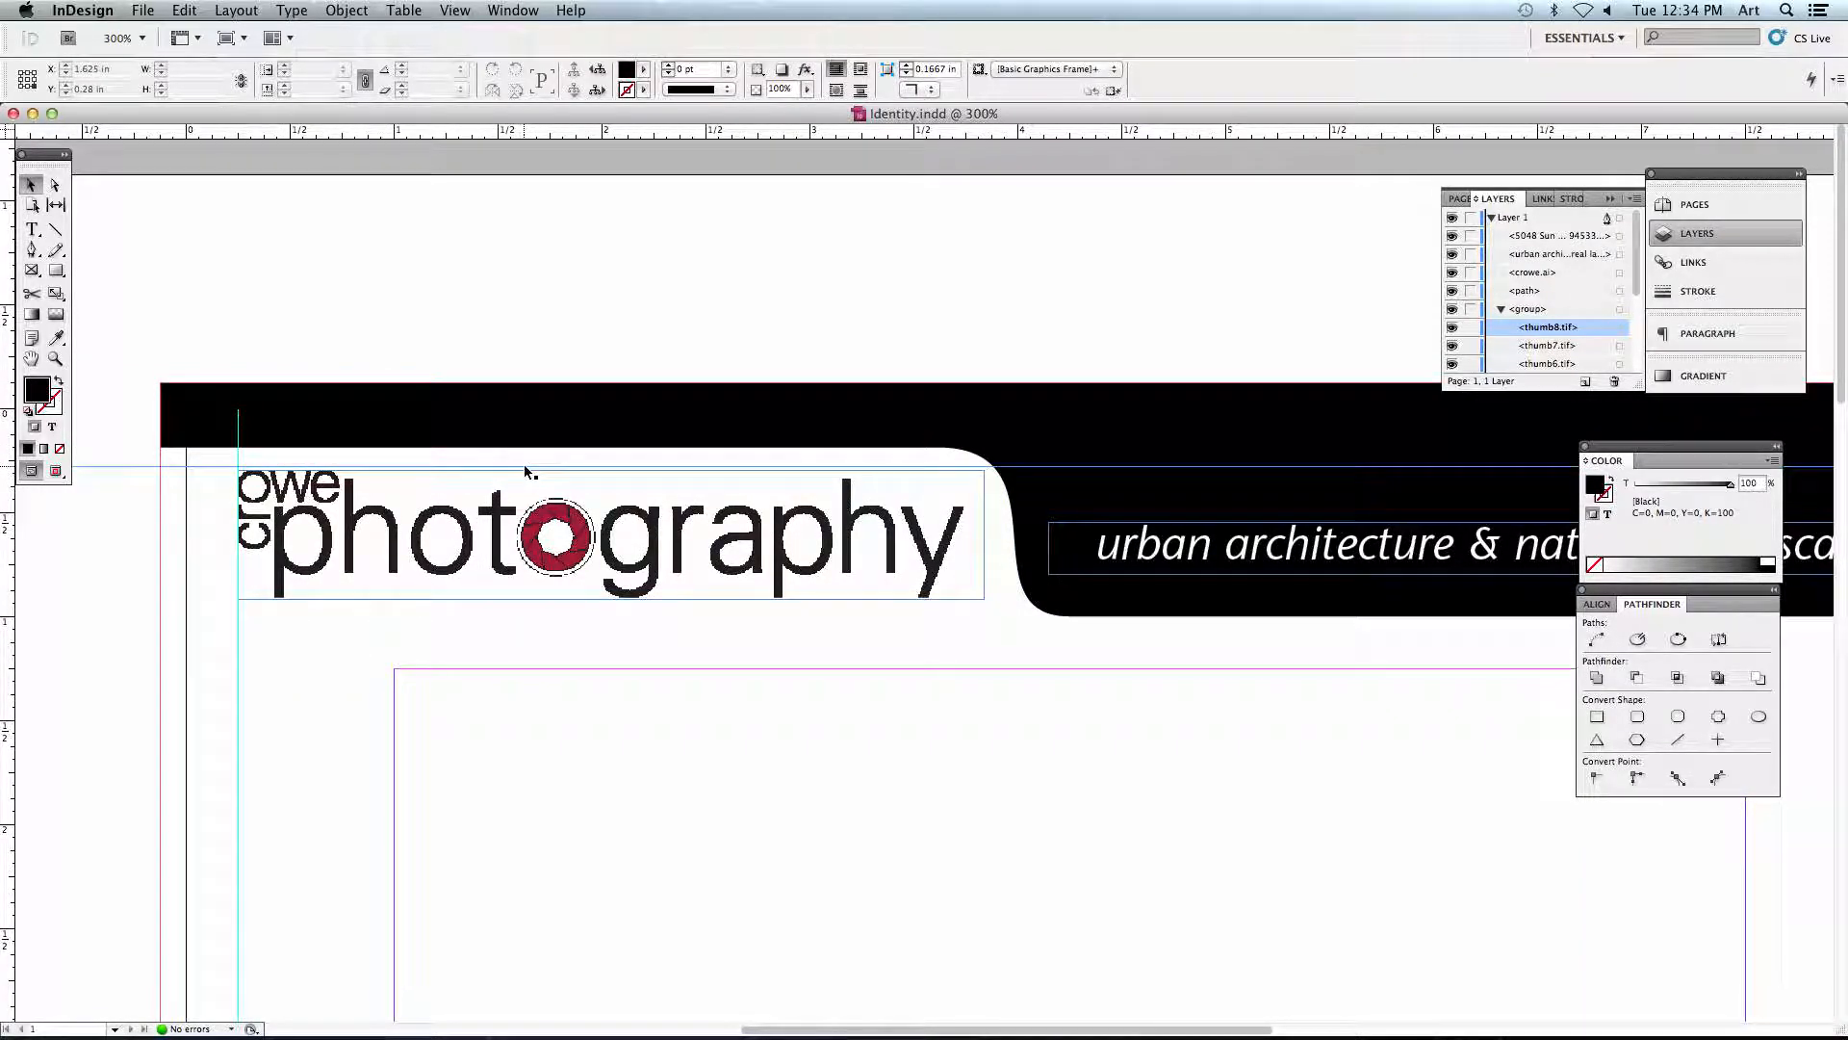
key("super+equal")
key("super+equal")
key("super+equal")
key("super+equal")
key("super+equal")
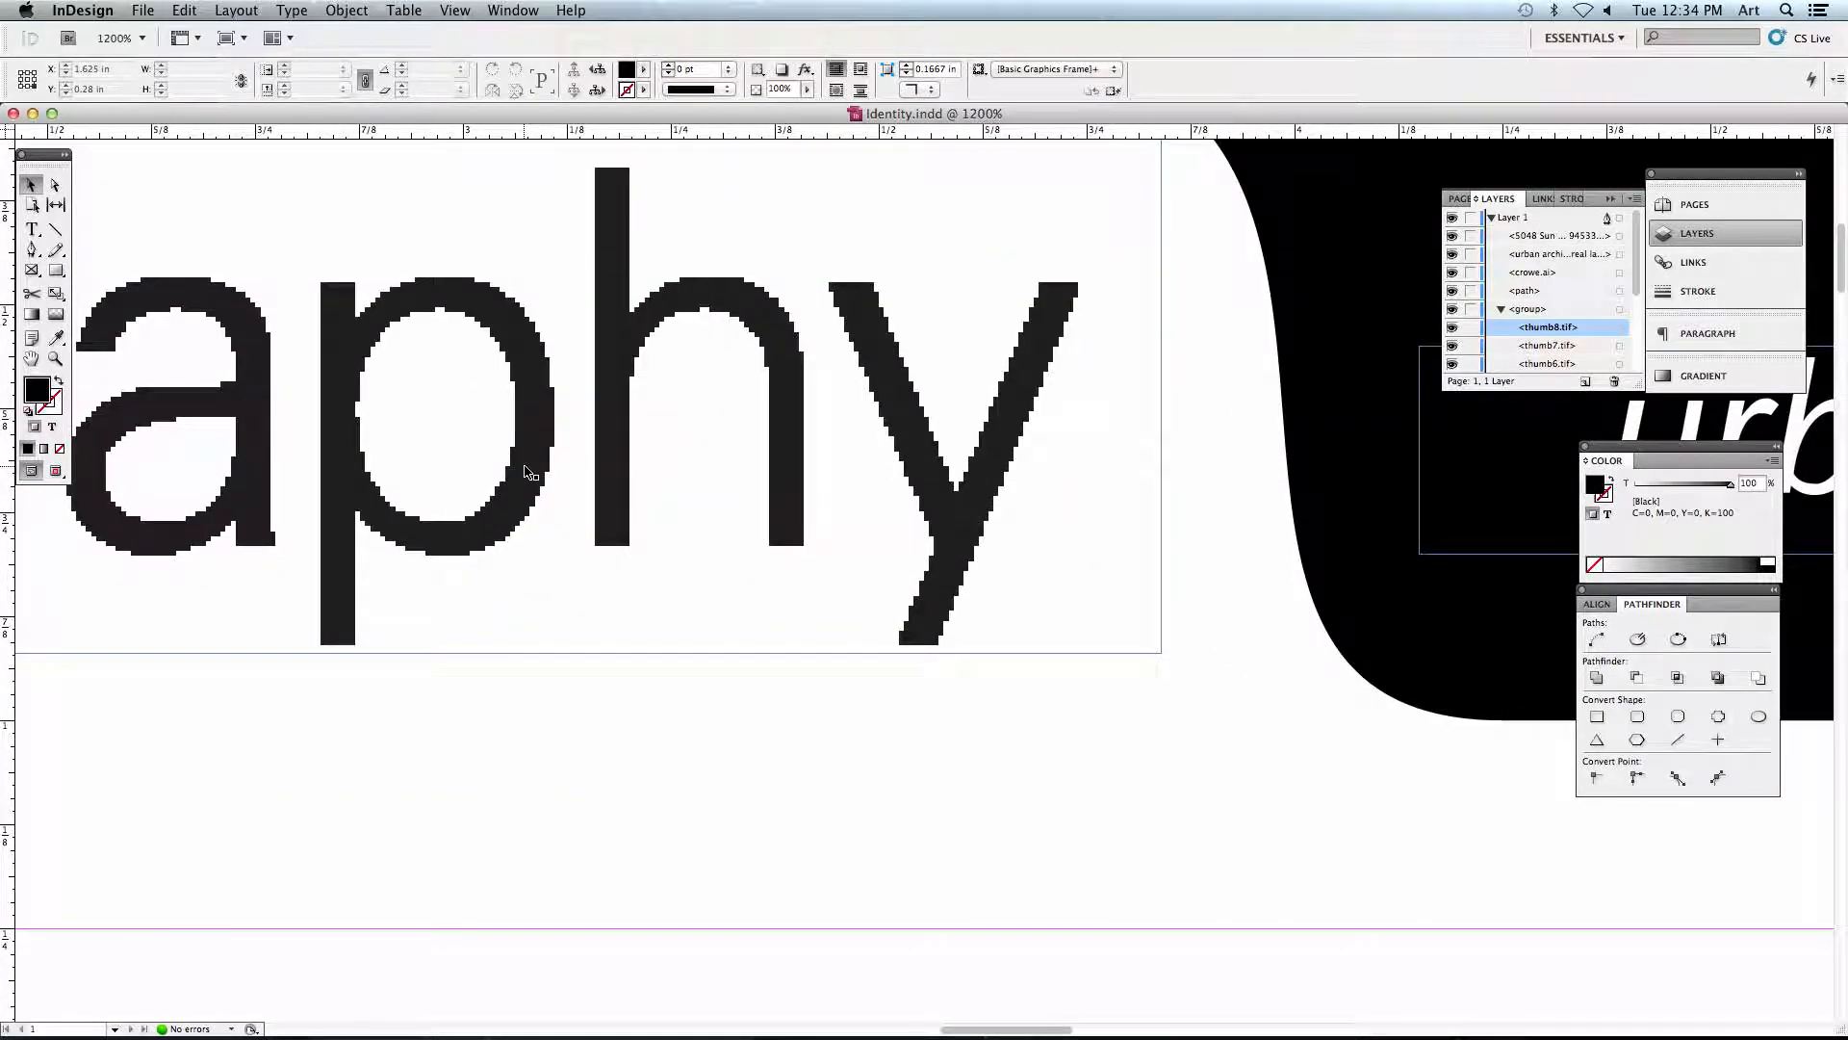
- Reduce the magnification from the logo and fit the whole page in the window
key("super+minus")
key("super+minus")
key("super+minus")
key("super+minus")
key("super+minus")
key("super+minus")
key("super+minus")
key("super+minus")
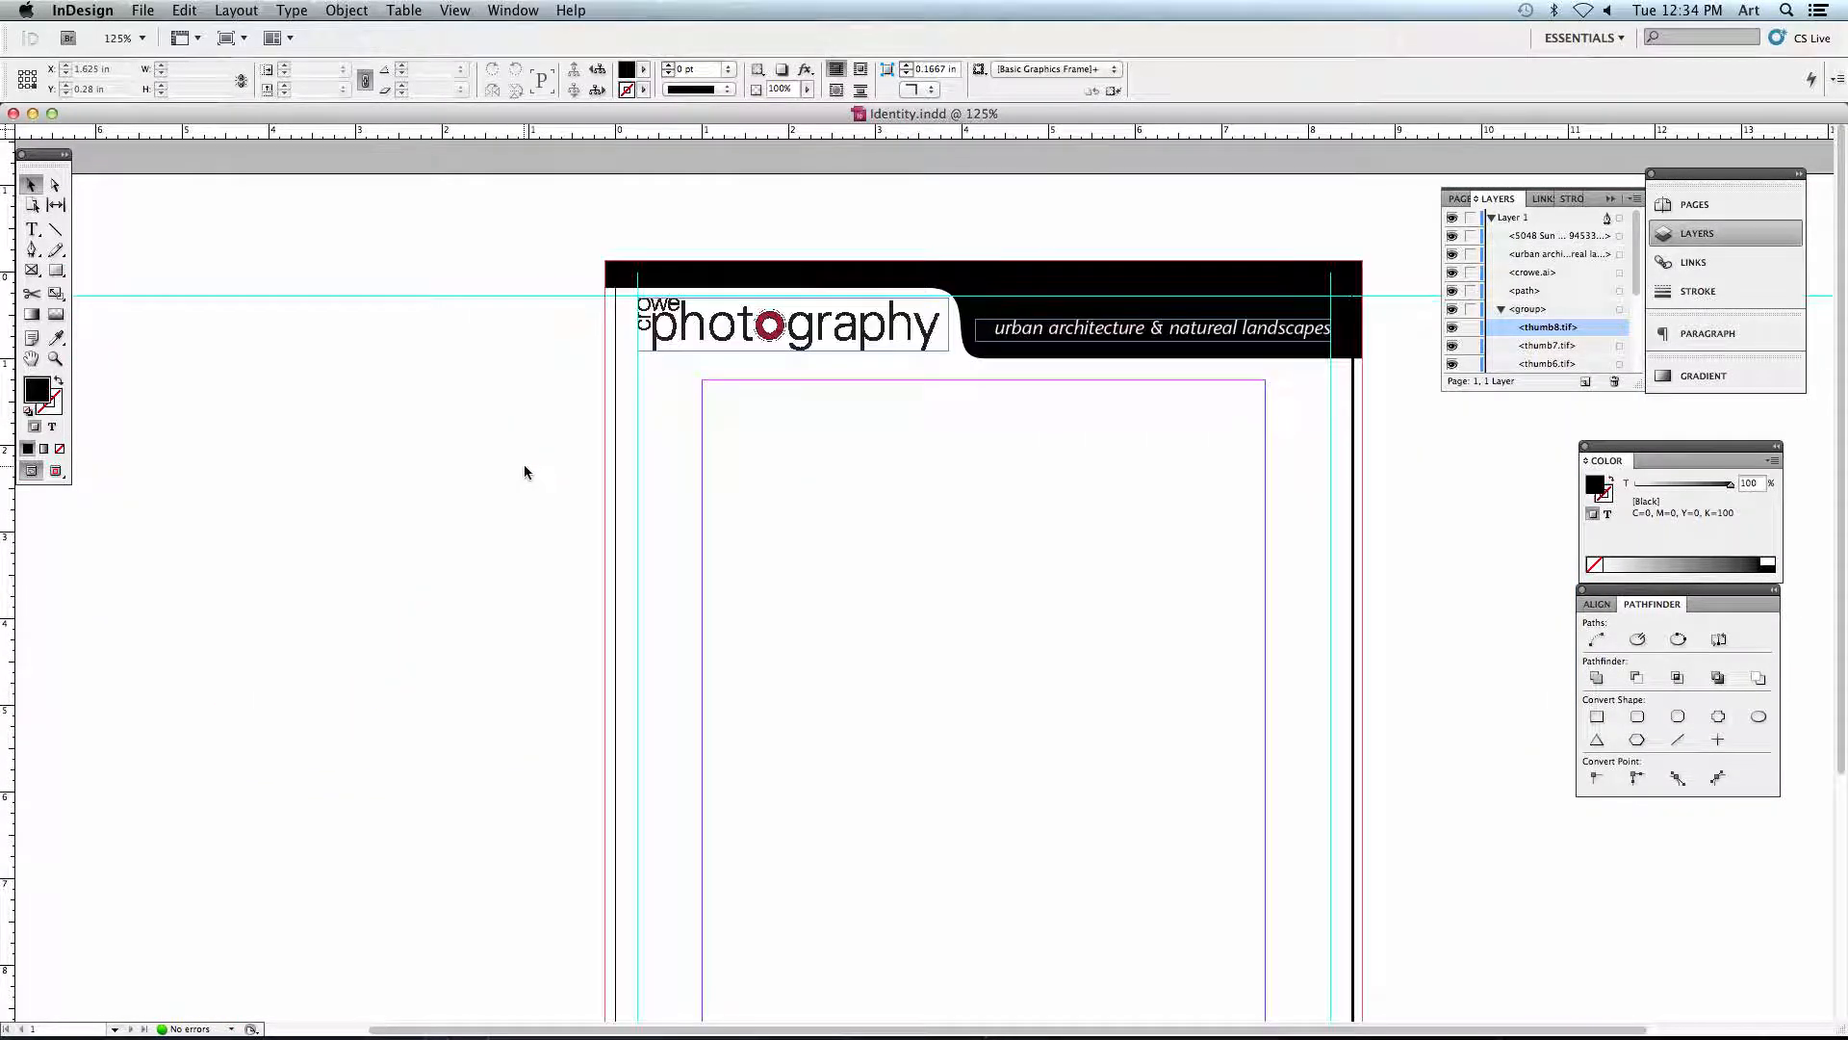
key("super+equal")
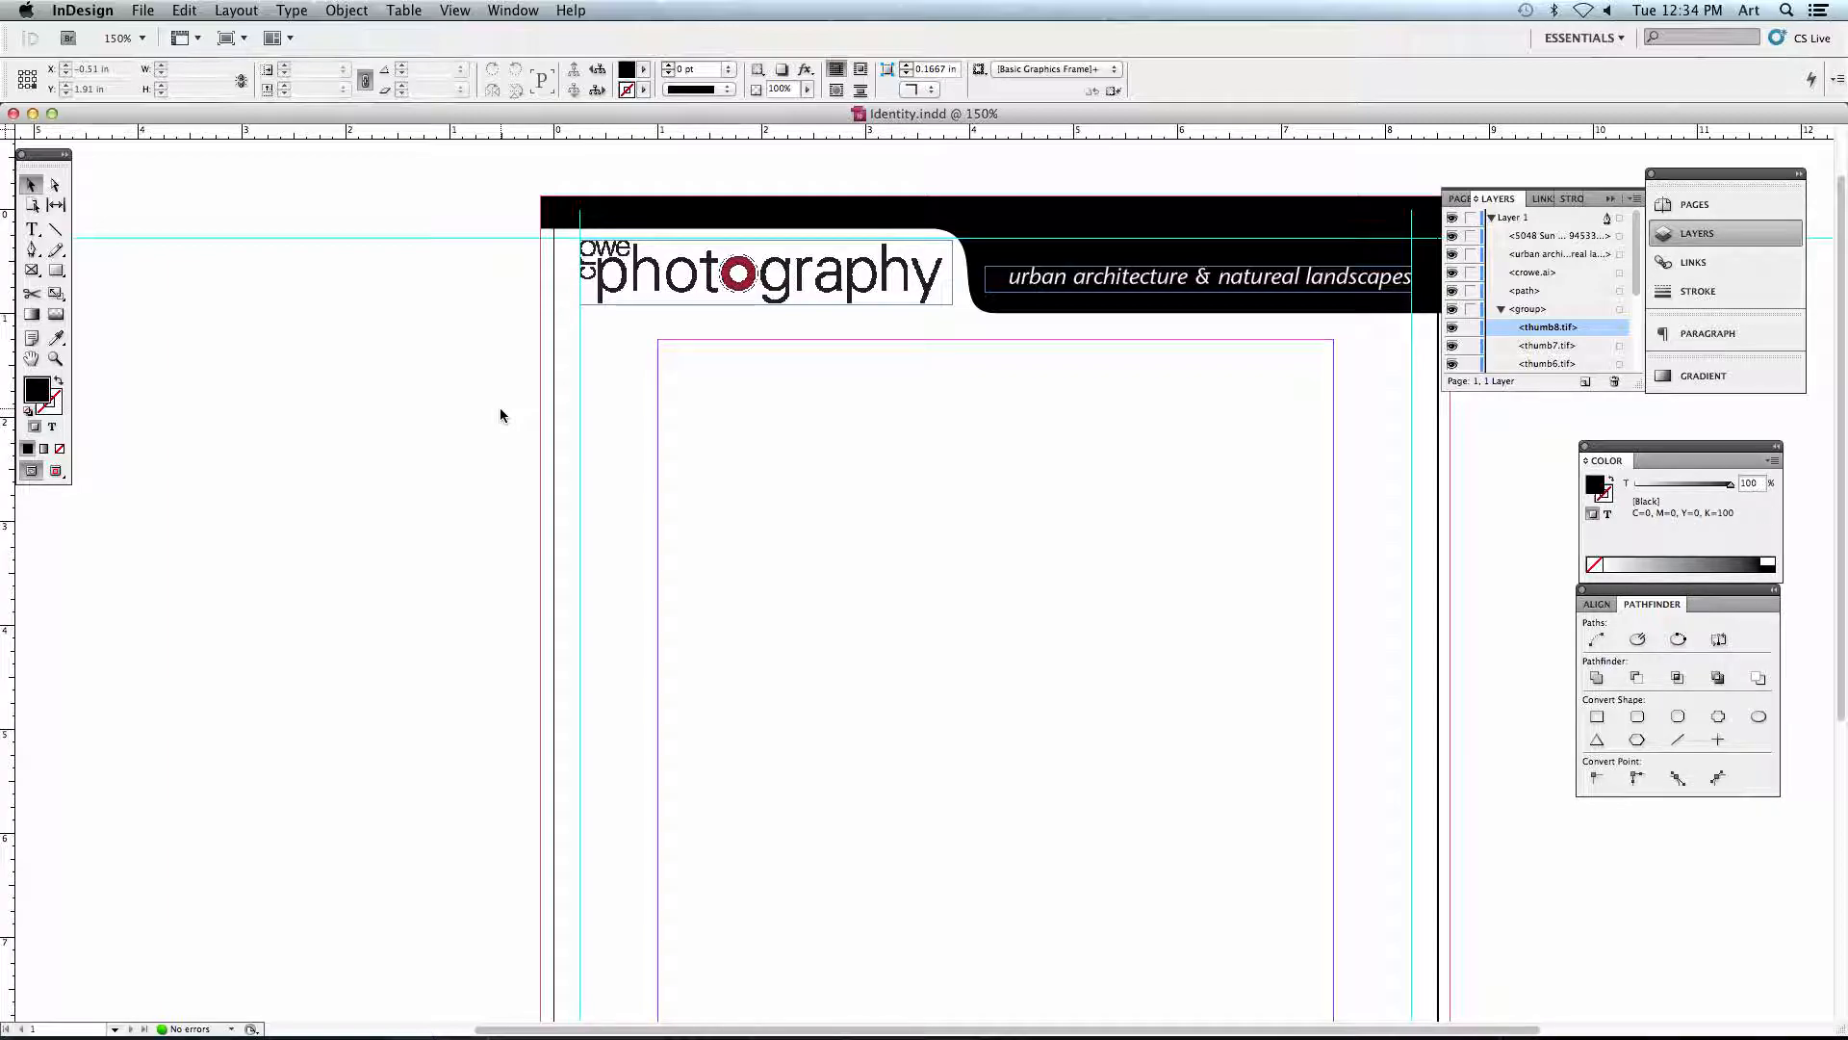
key("super+0")
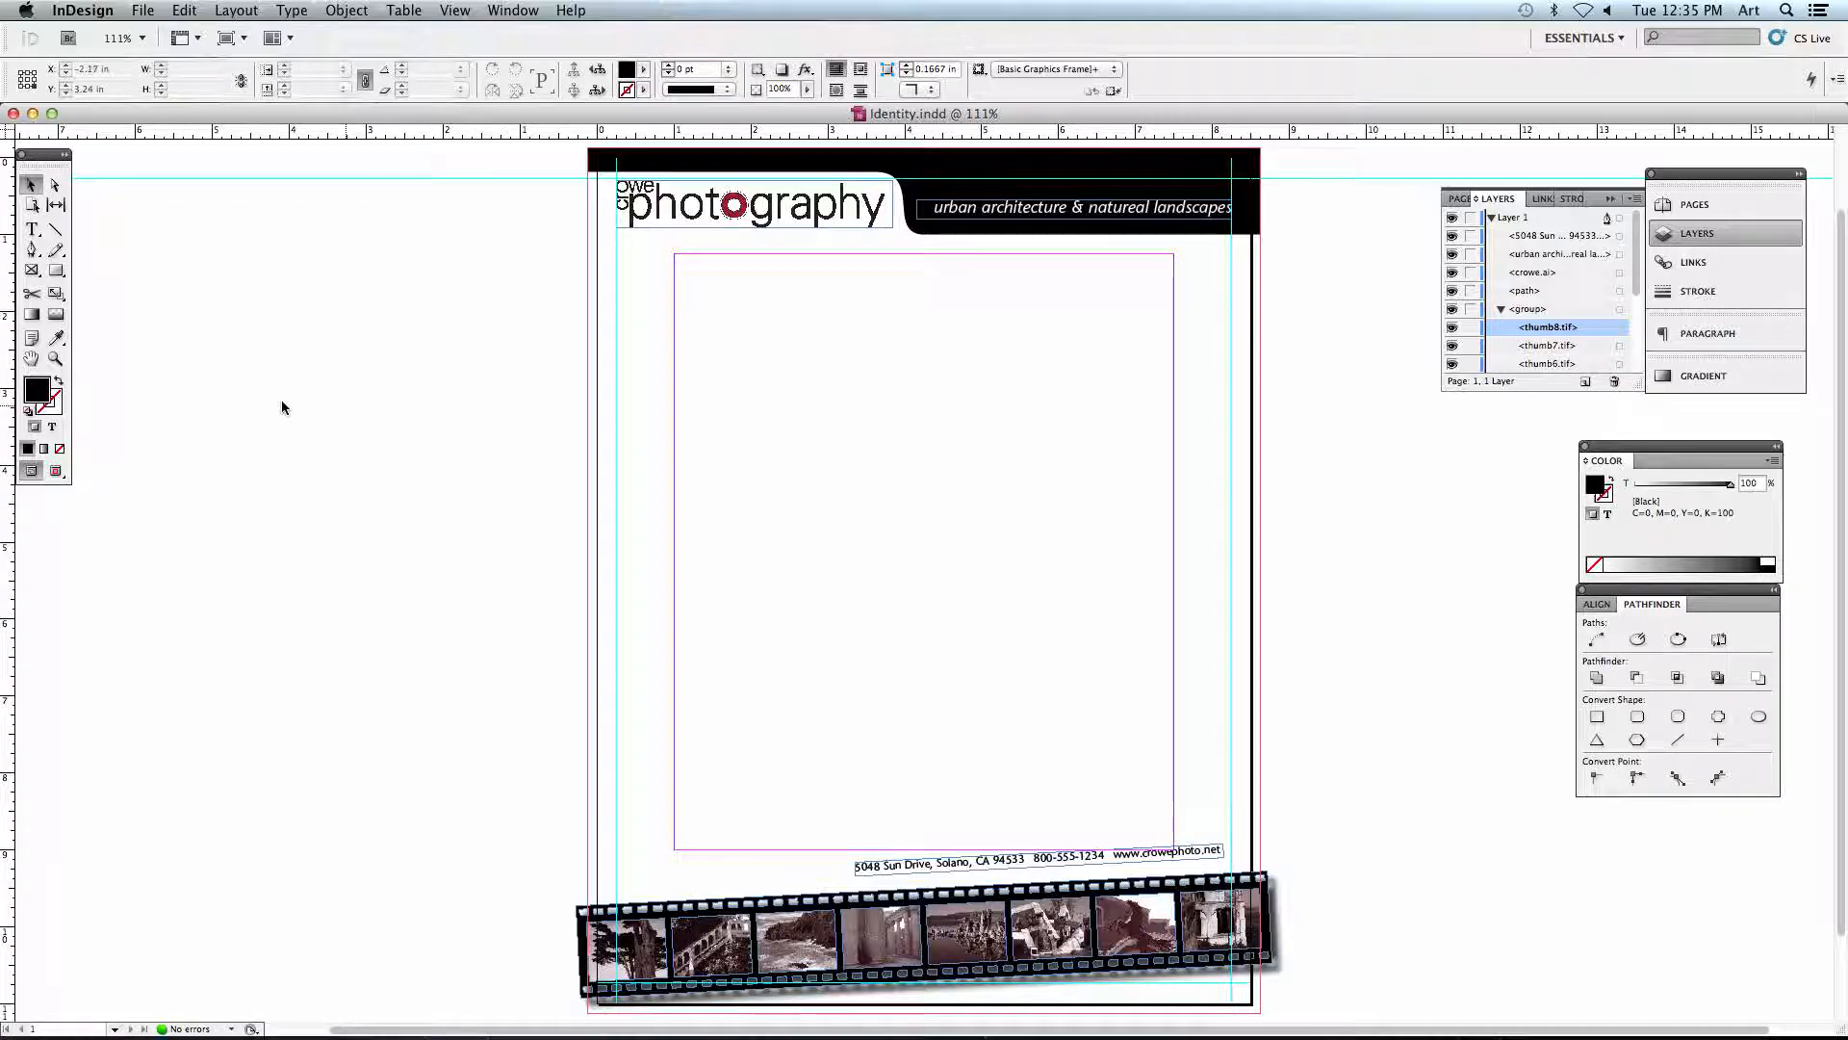
- Magnify the logo with a Zoom tool marquee and return to the fitted page view with the Selection tool active
left_click(54, 360)
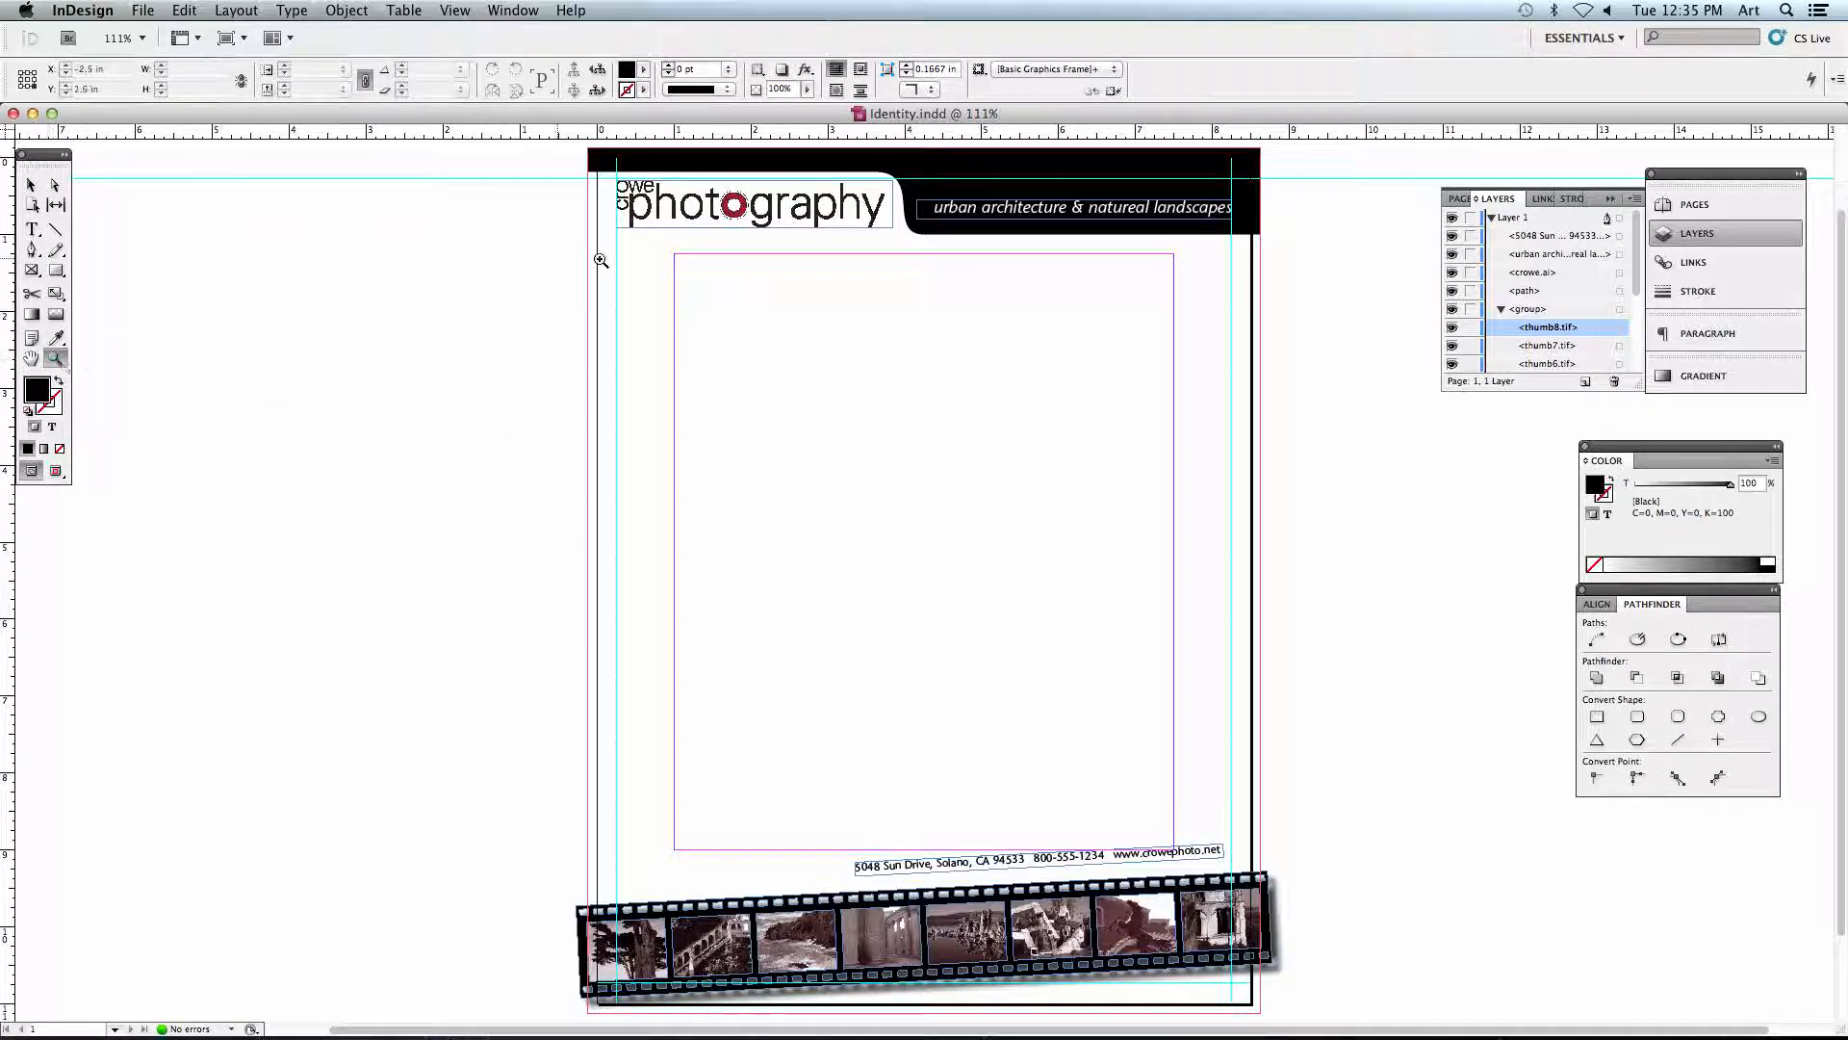
left_click_drag(602, 222, 962, 295)
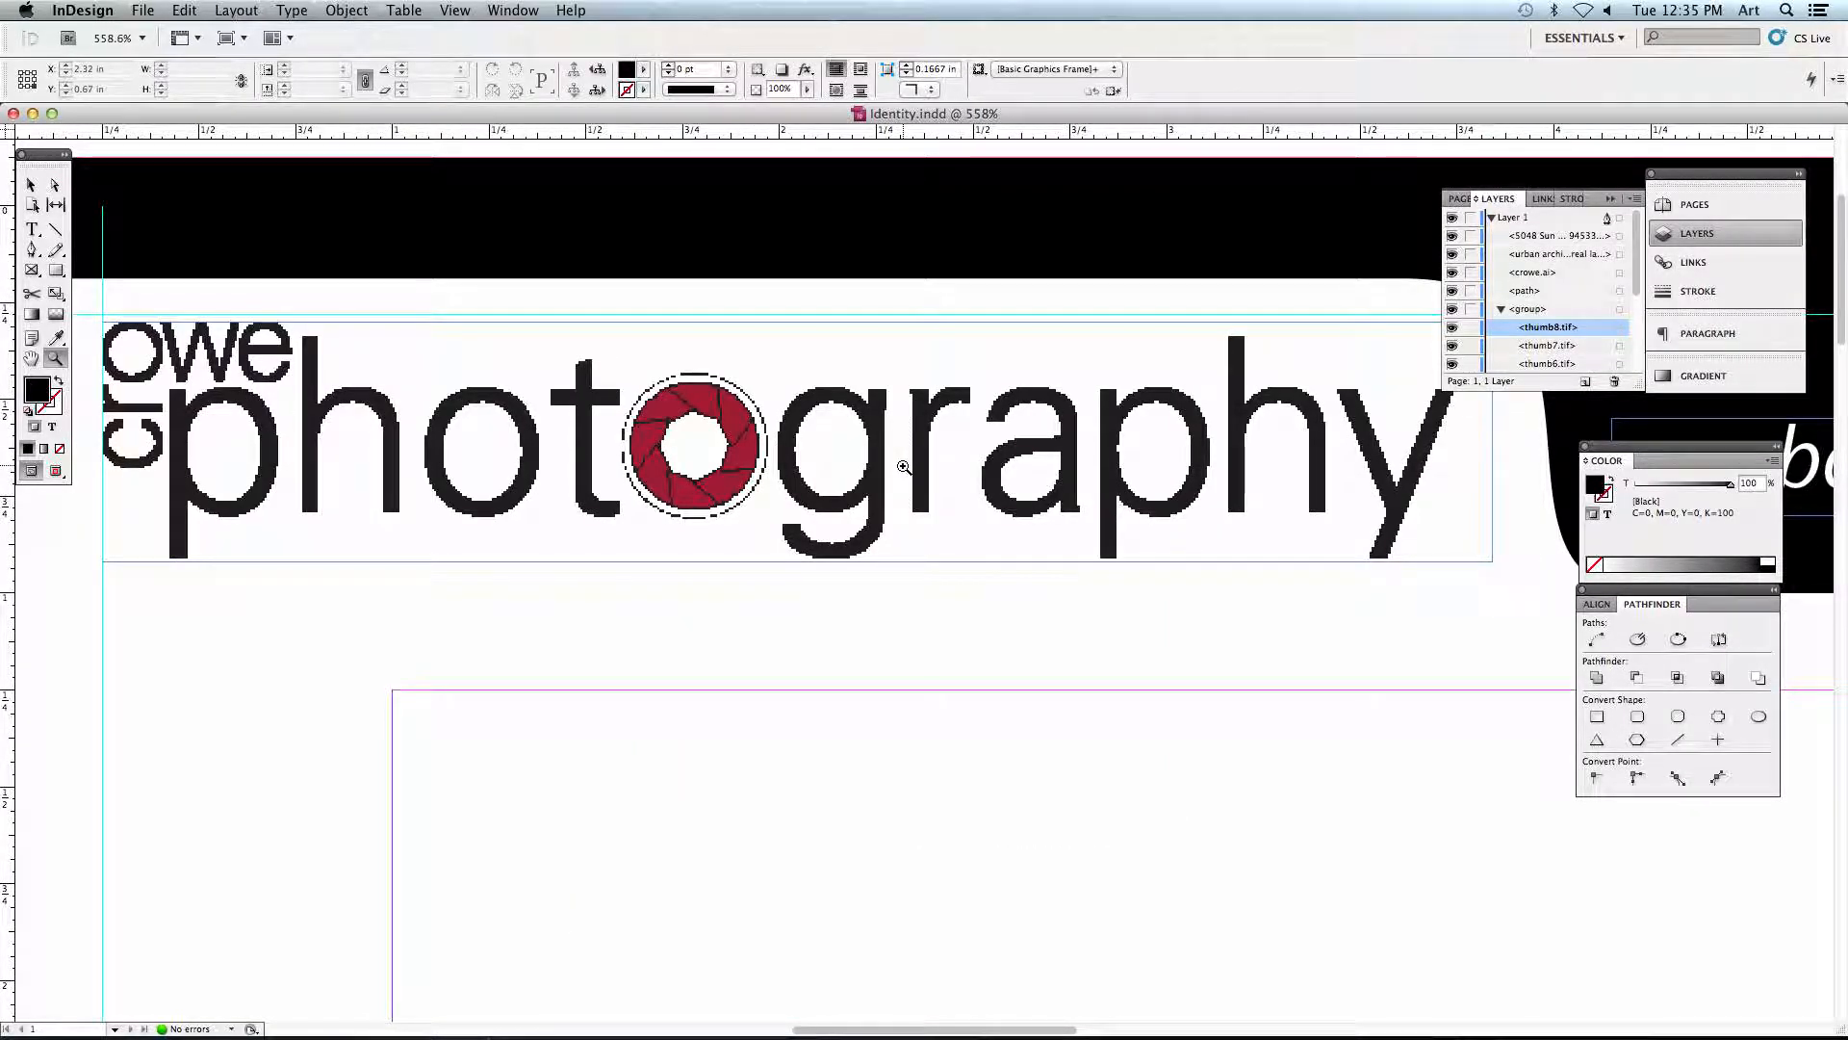
left_click(834, 594, "alt")
left_click(834, 594, "alt")
left_click(835, 594, "alt")
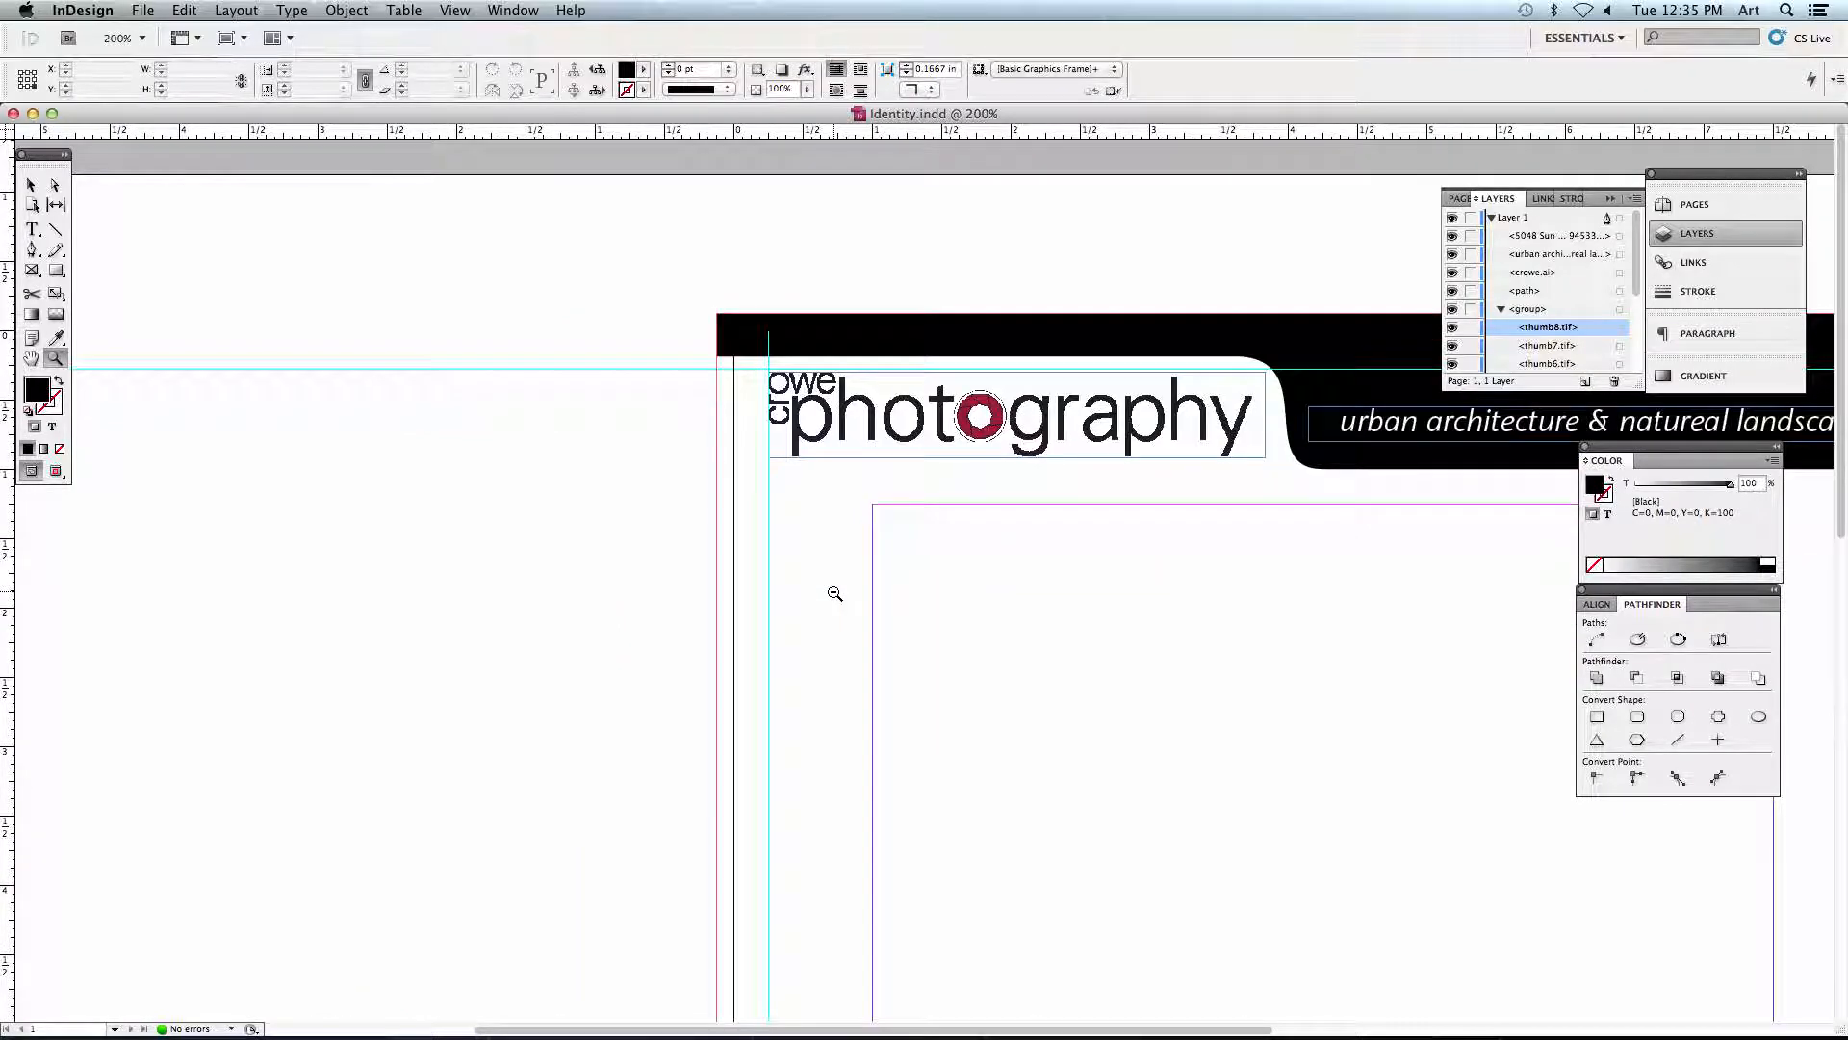
left_click(834, 594, "alt")
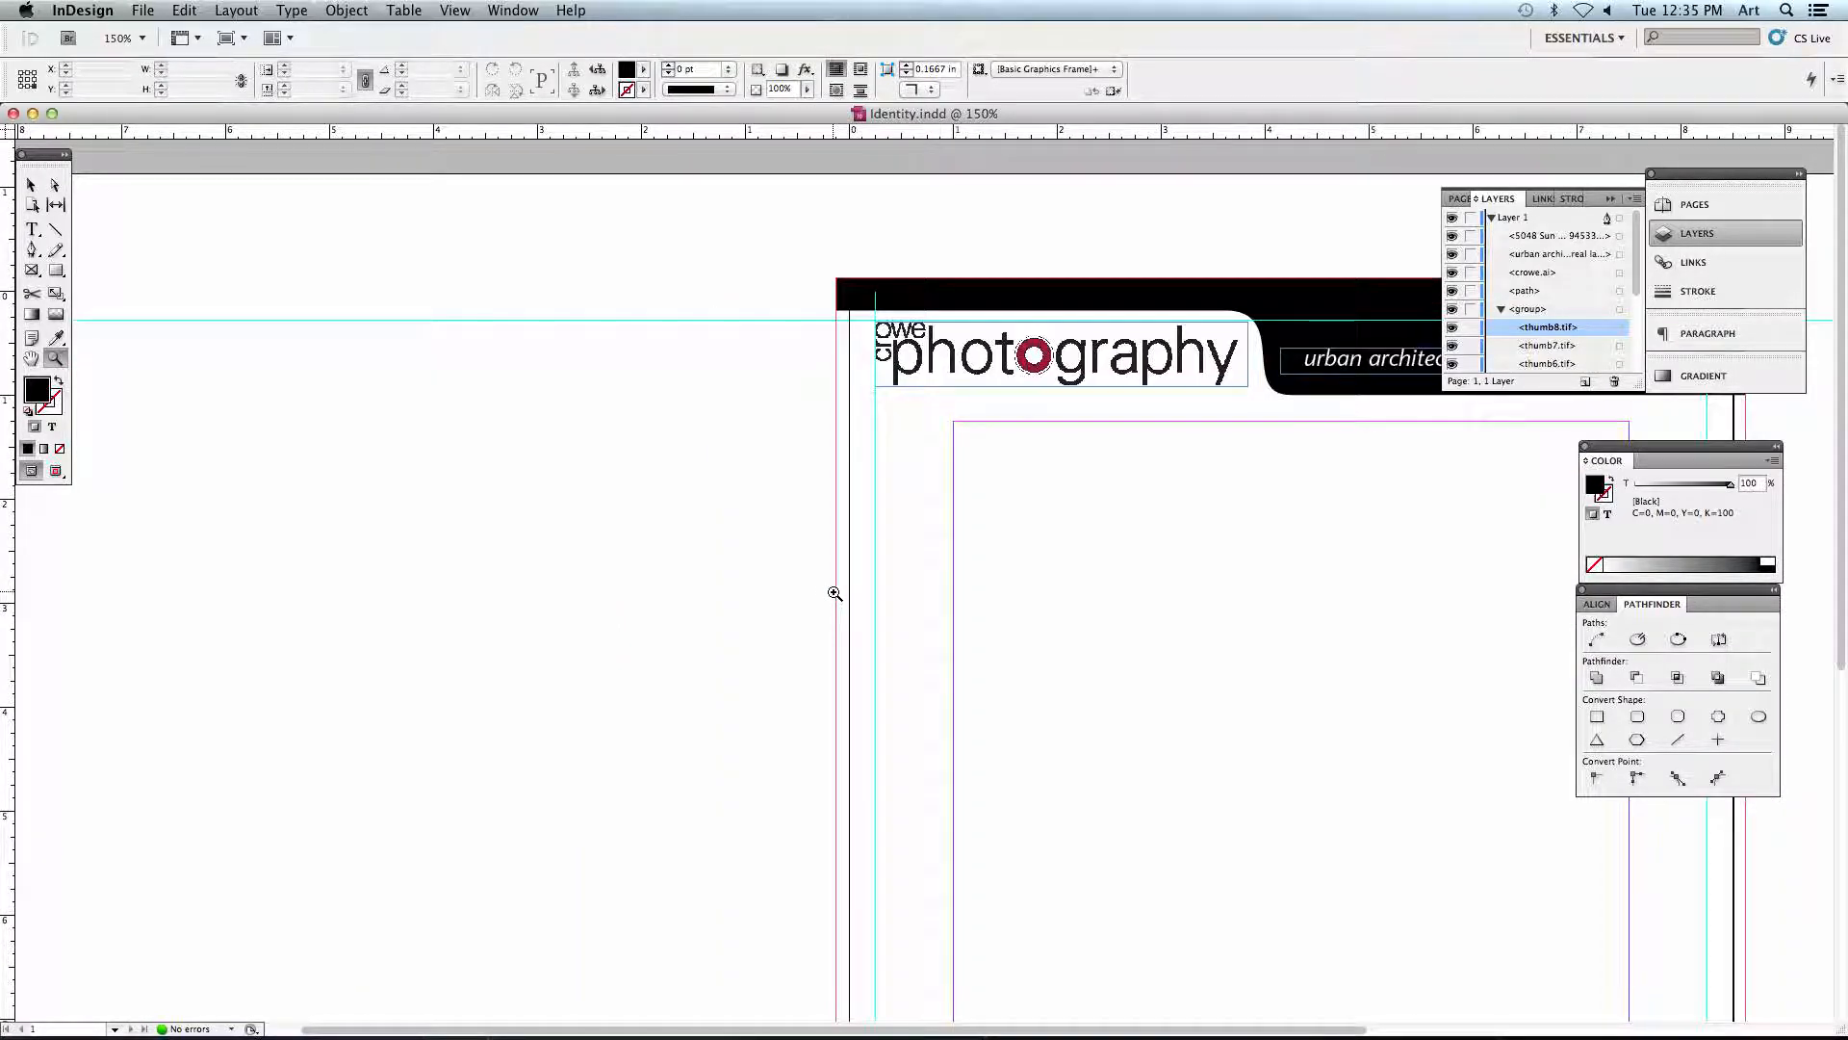
key("super+0")
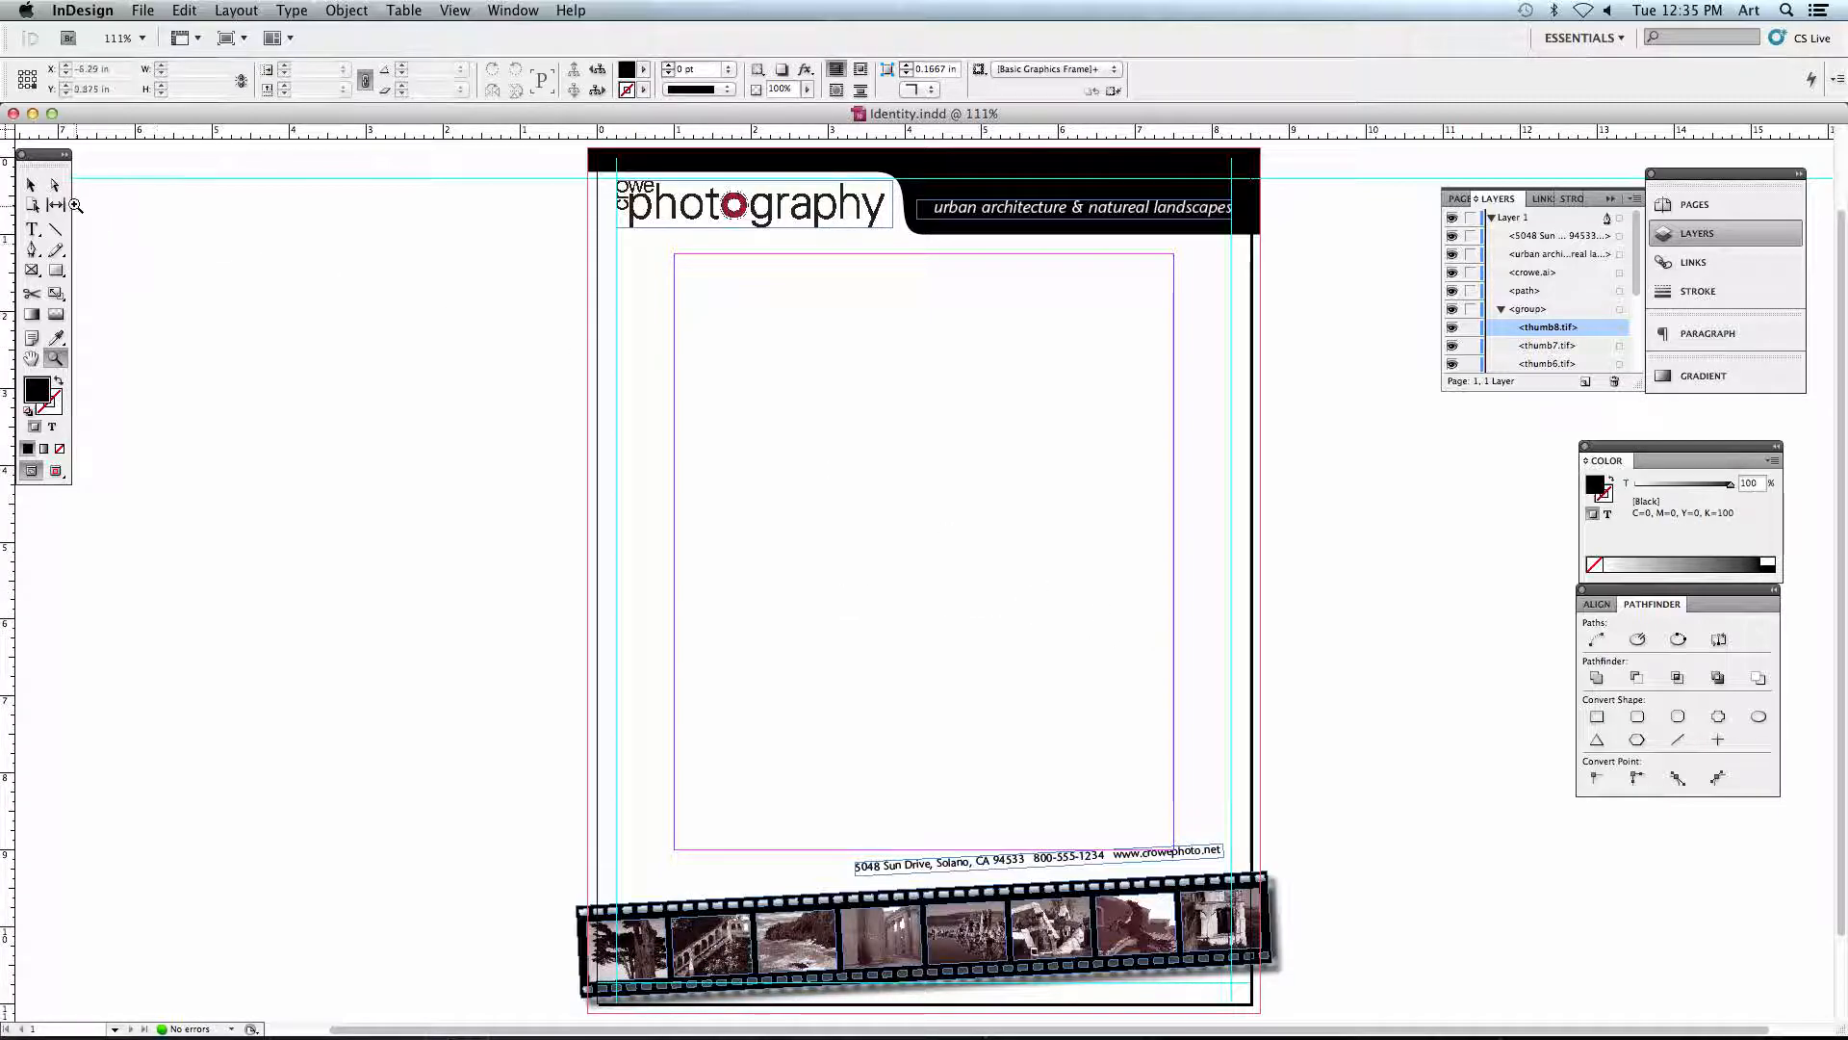
left_click(31, 184)
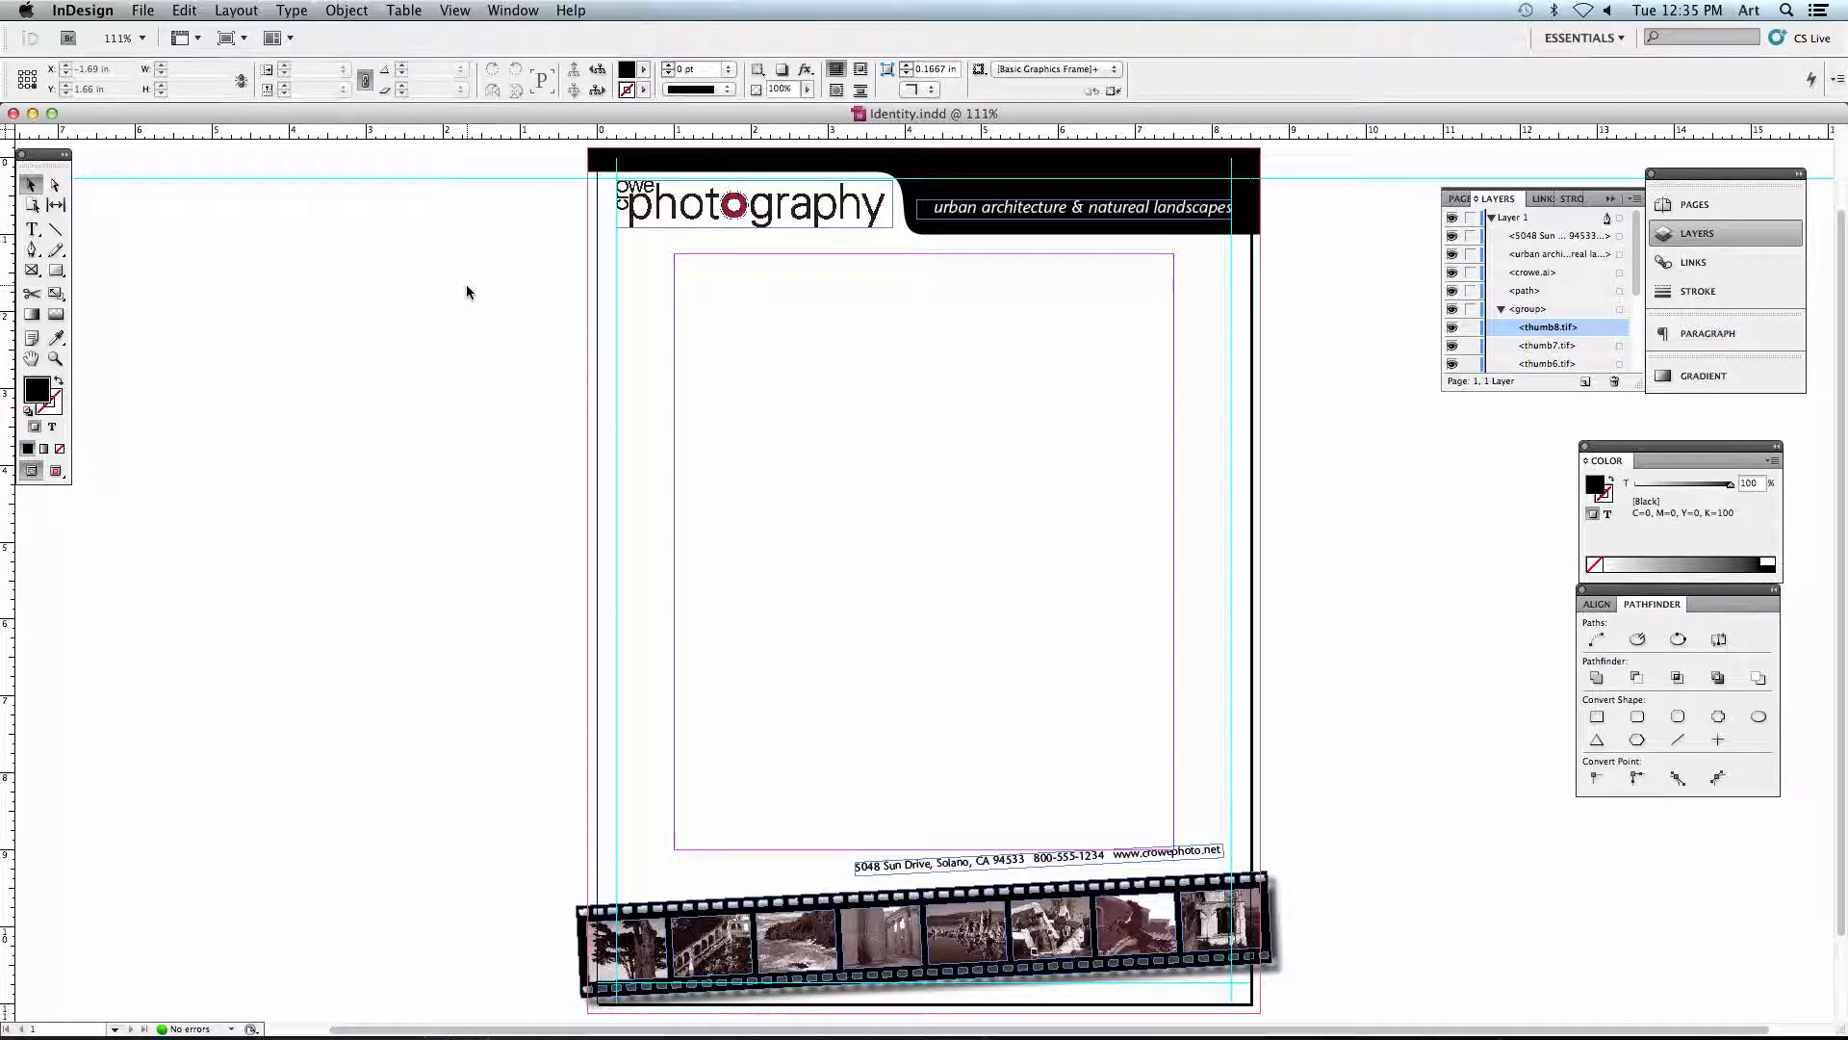
- Switch the letterhead to the Preview screen mode and capture a screenshot of the full page area
left_click(456, 11)
mouse_move(578, 263)
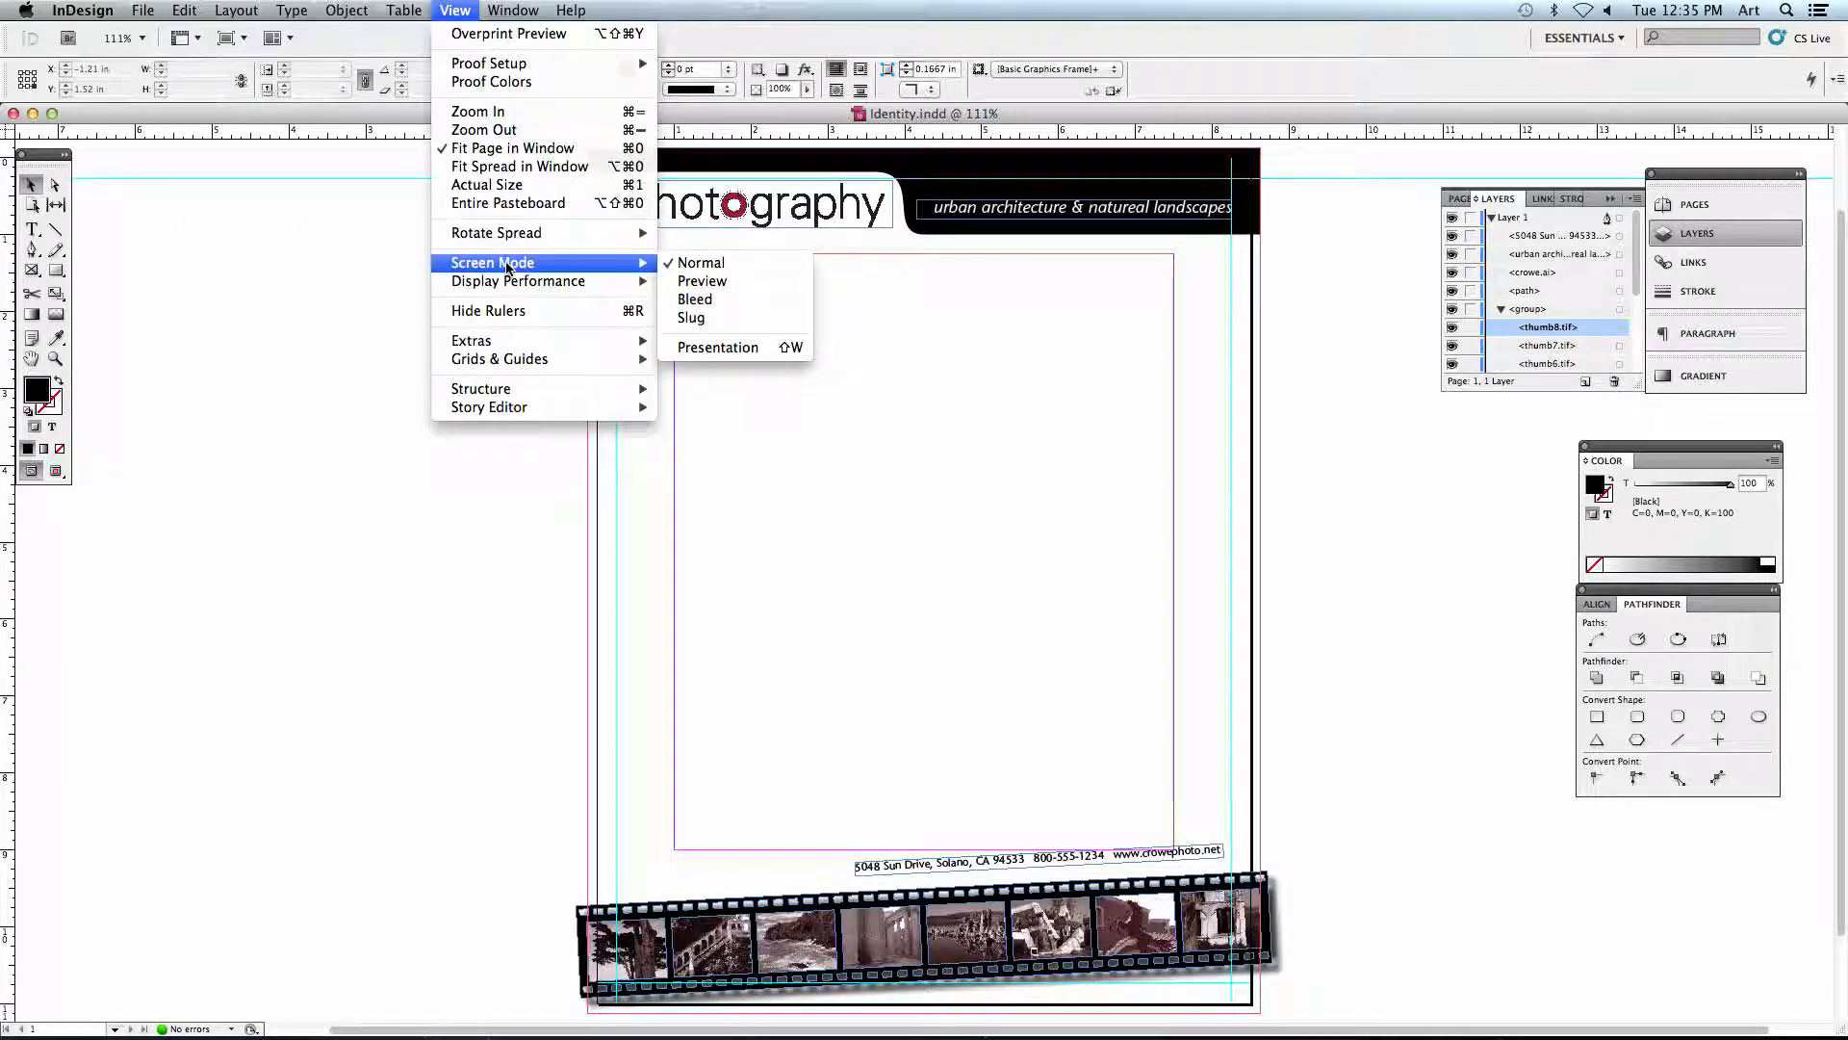
left_click(699, 283)
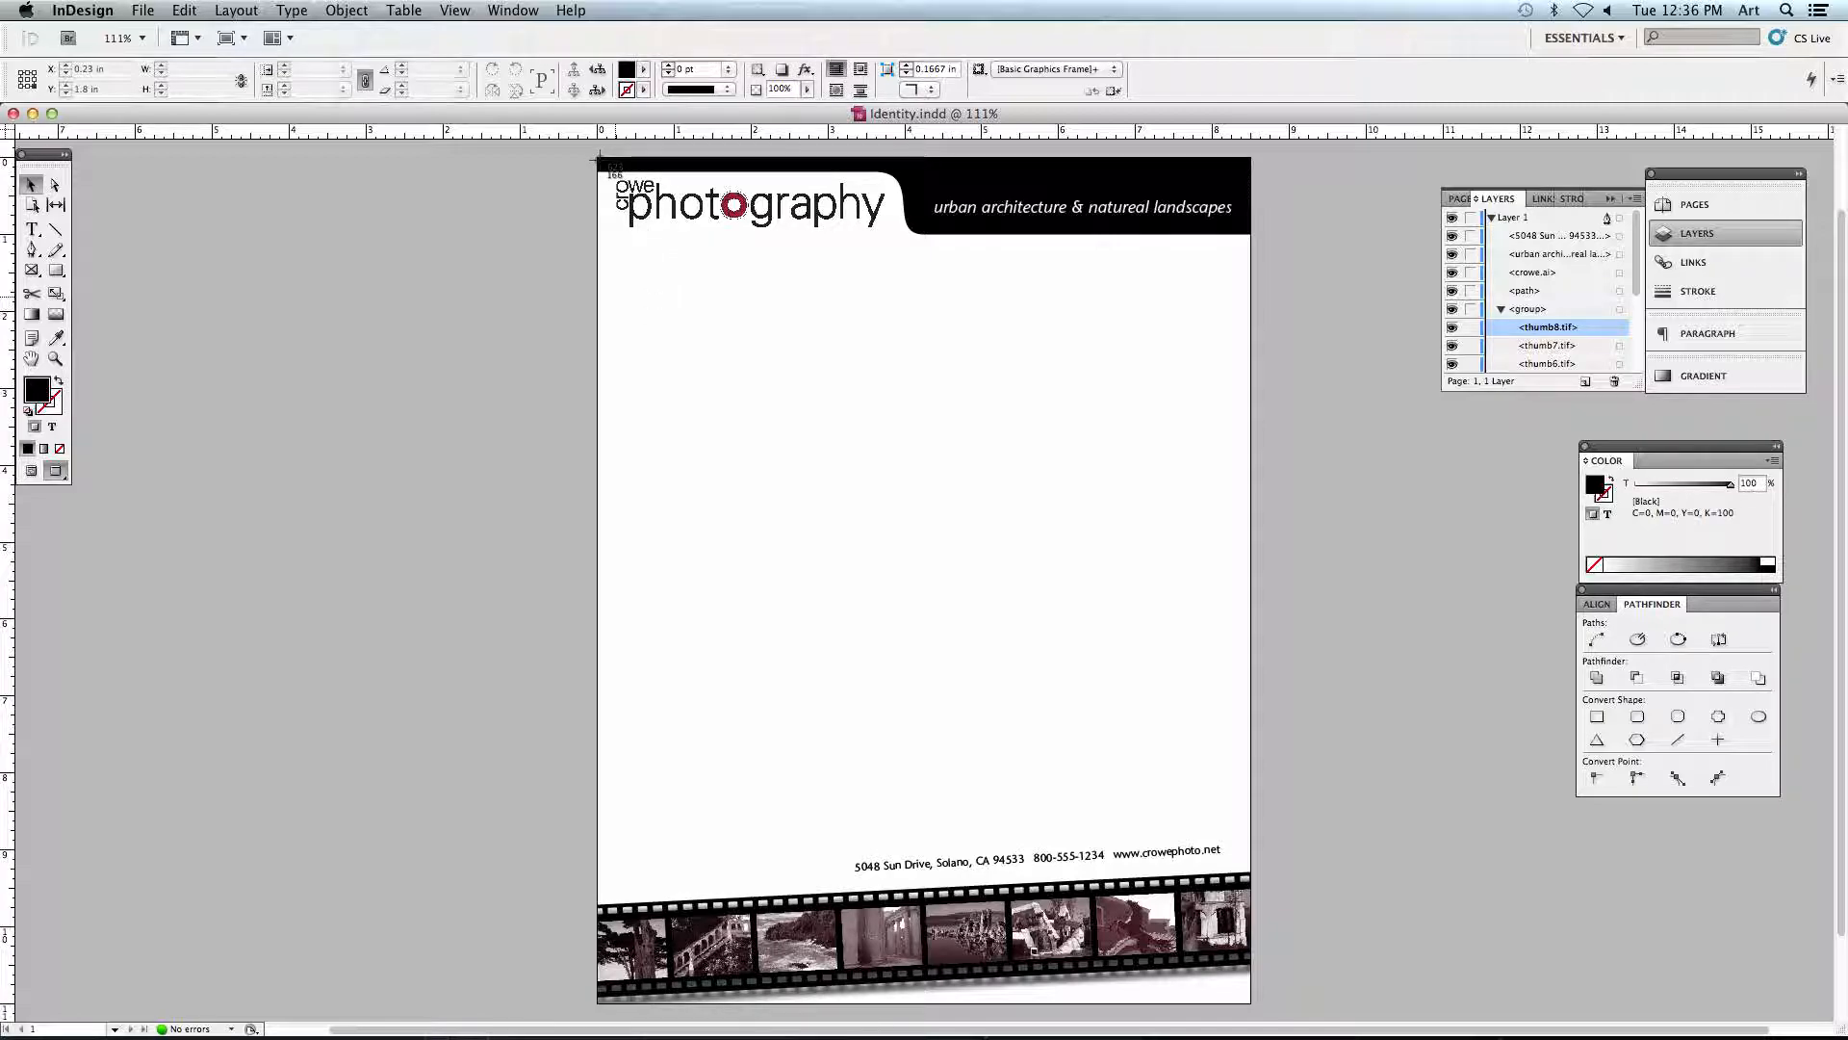
left_click_drag(599, 159, 1246, 998)
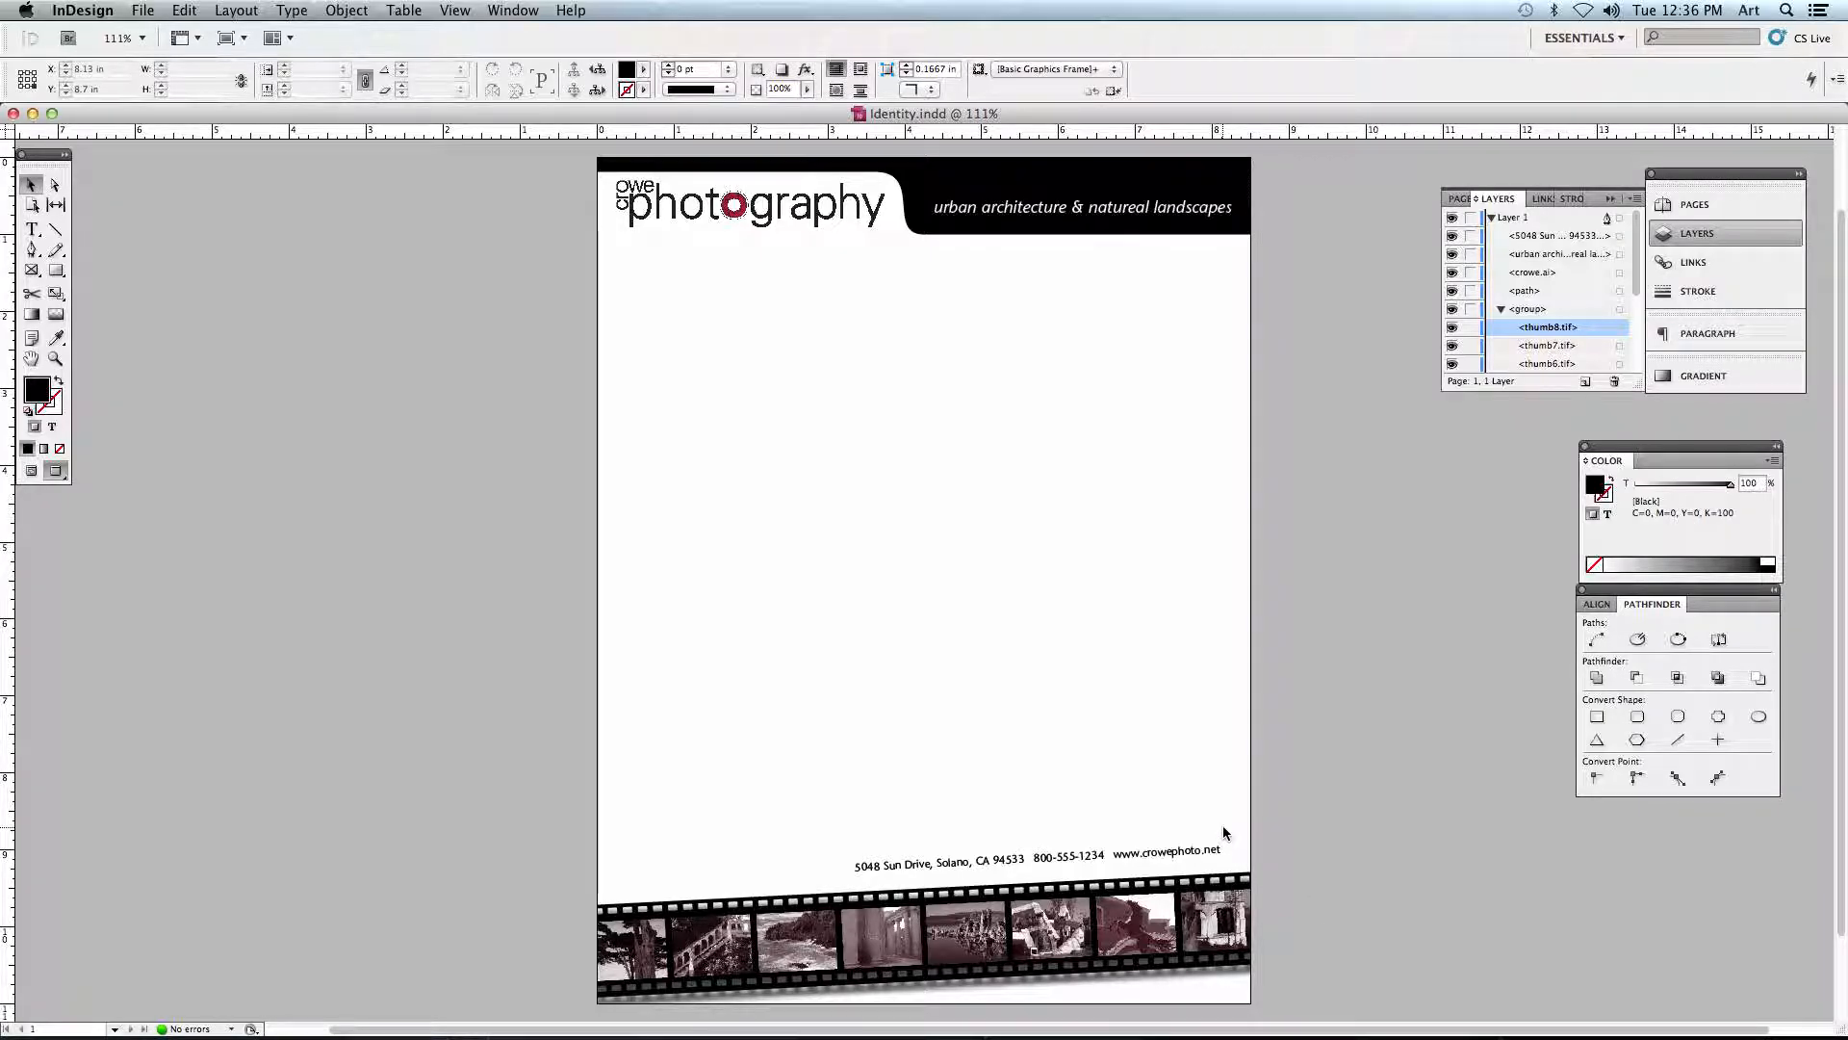
- Reveal the desktop, open the new screenshot to check it, close it and return to the letterhead in InDesign
key("F11")
left_click(1403, 826)
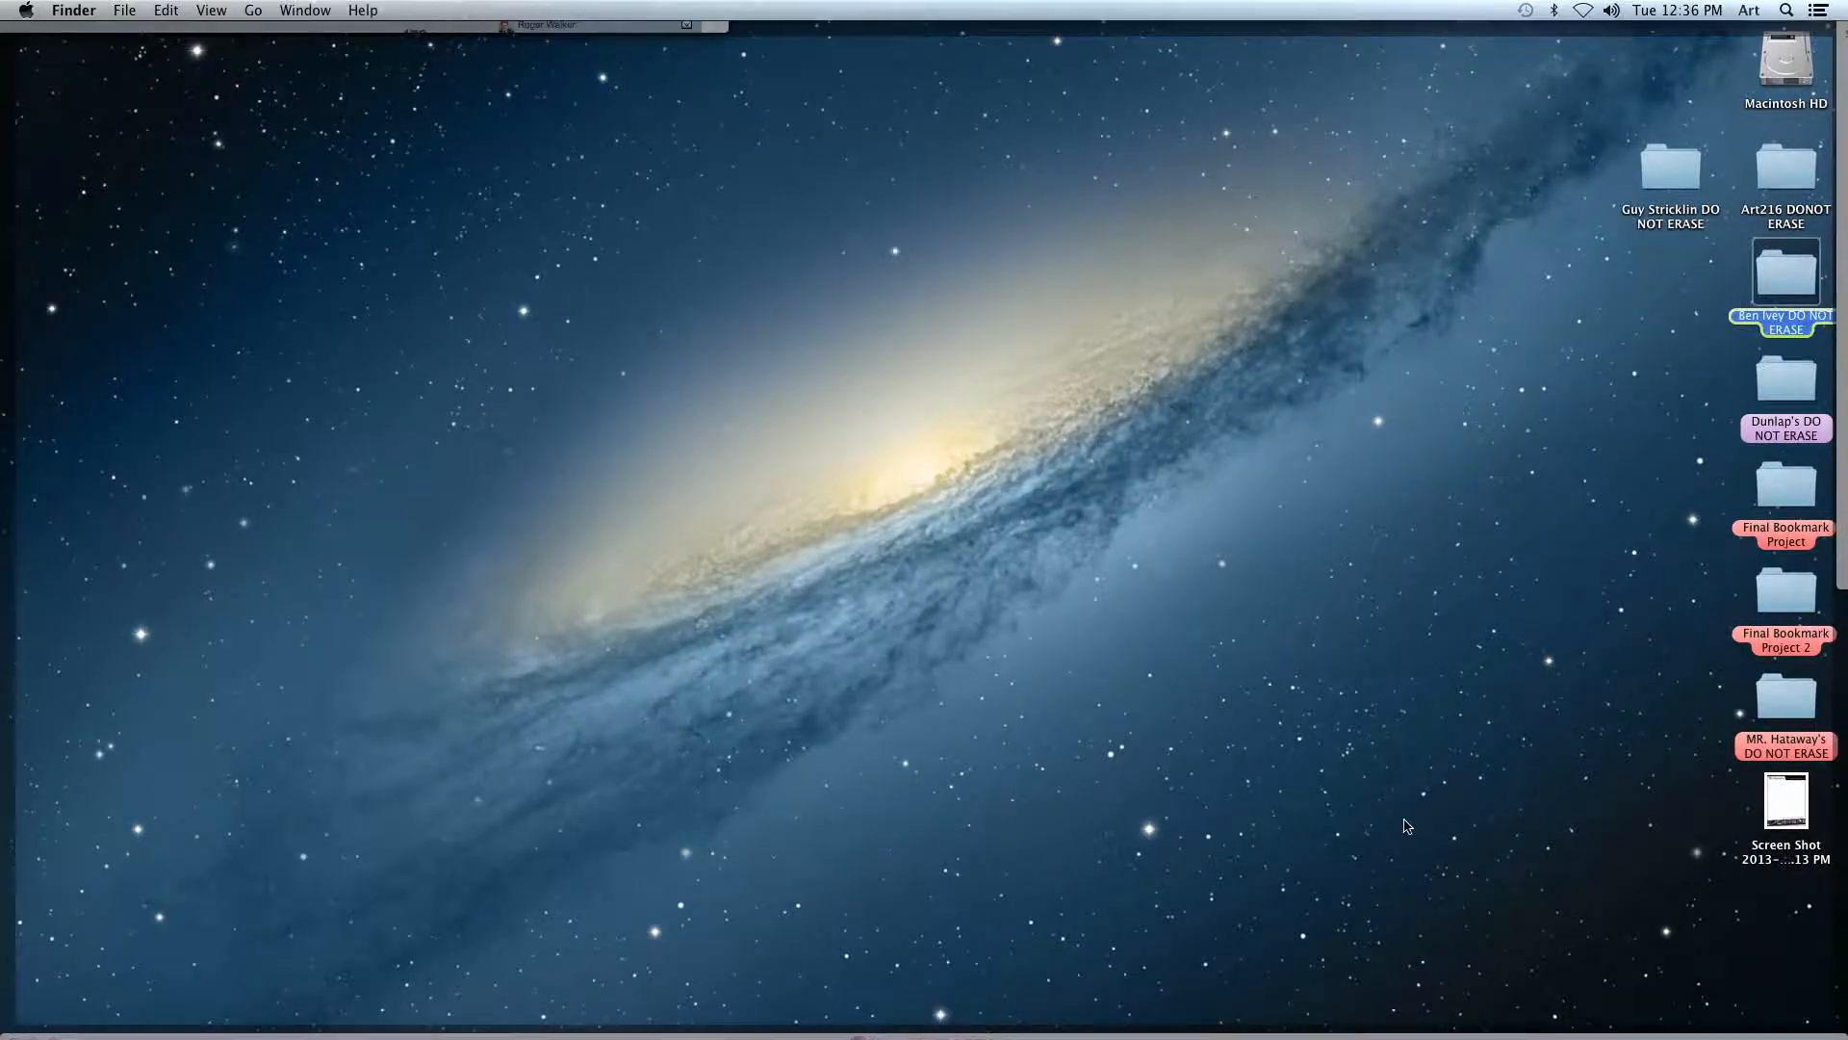
left_click_drag(1792, 810, 1513, 758)
double_click(1509, 748)
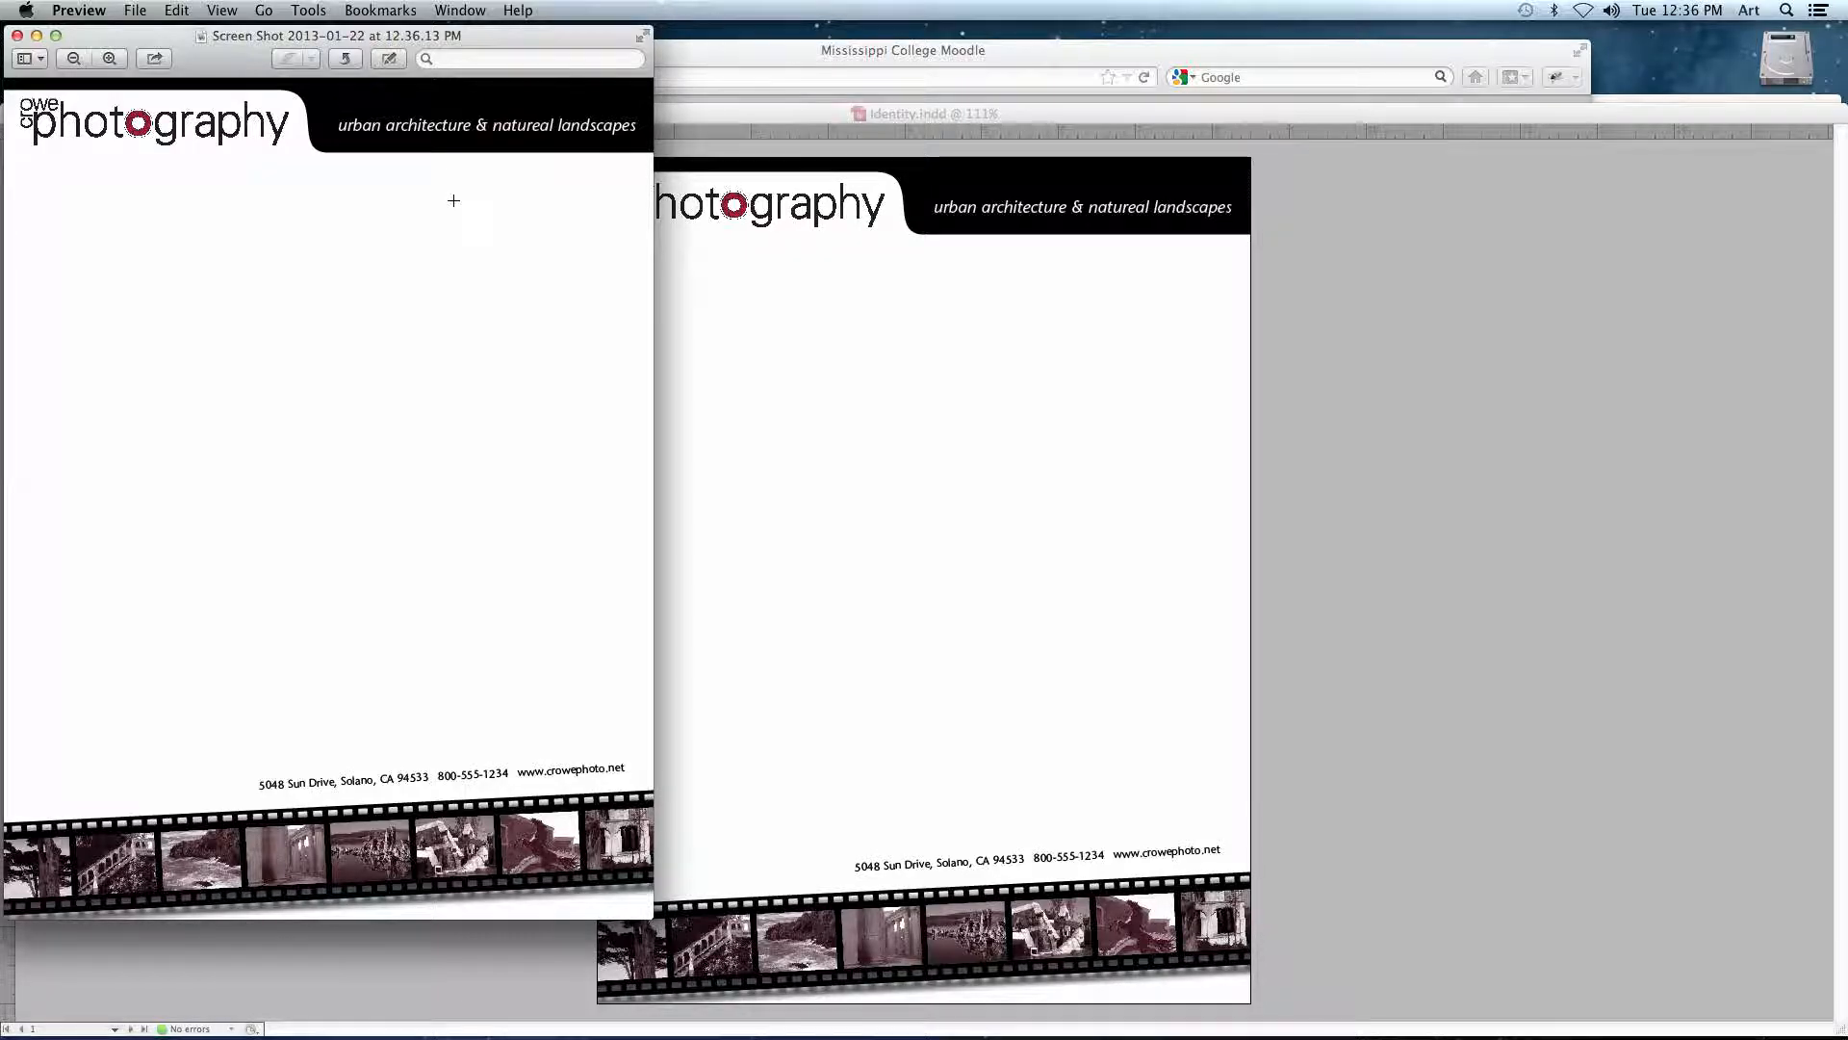
key("super+w")
left_click(418, 368)
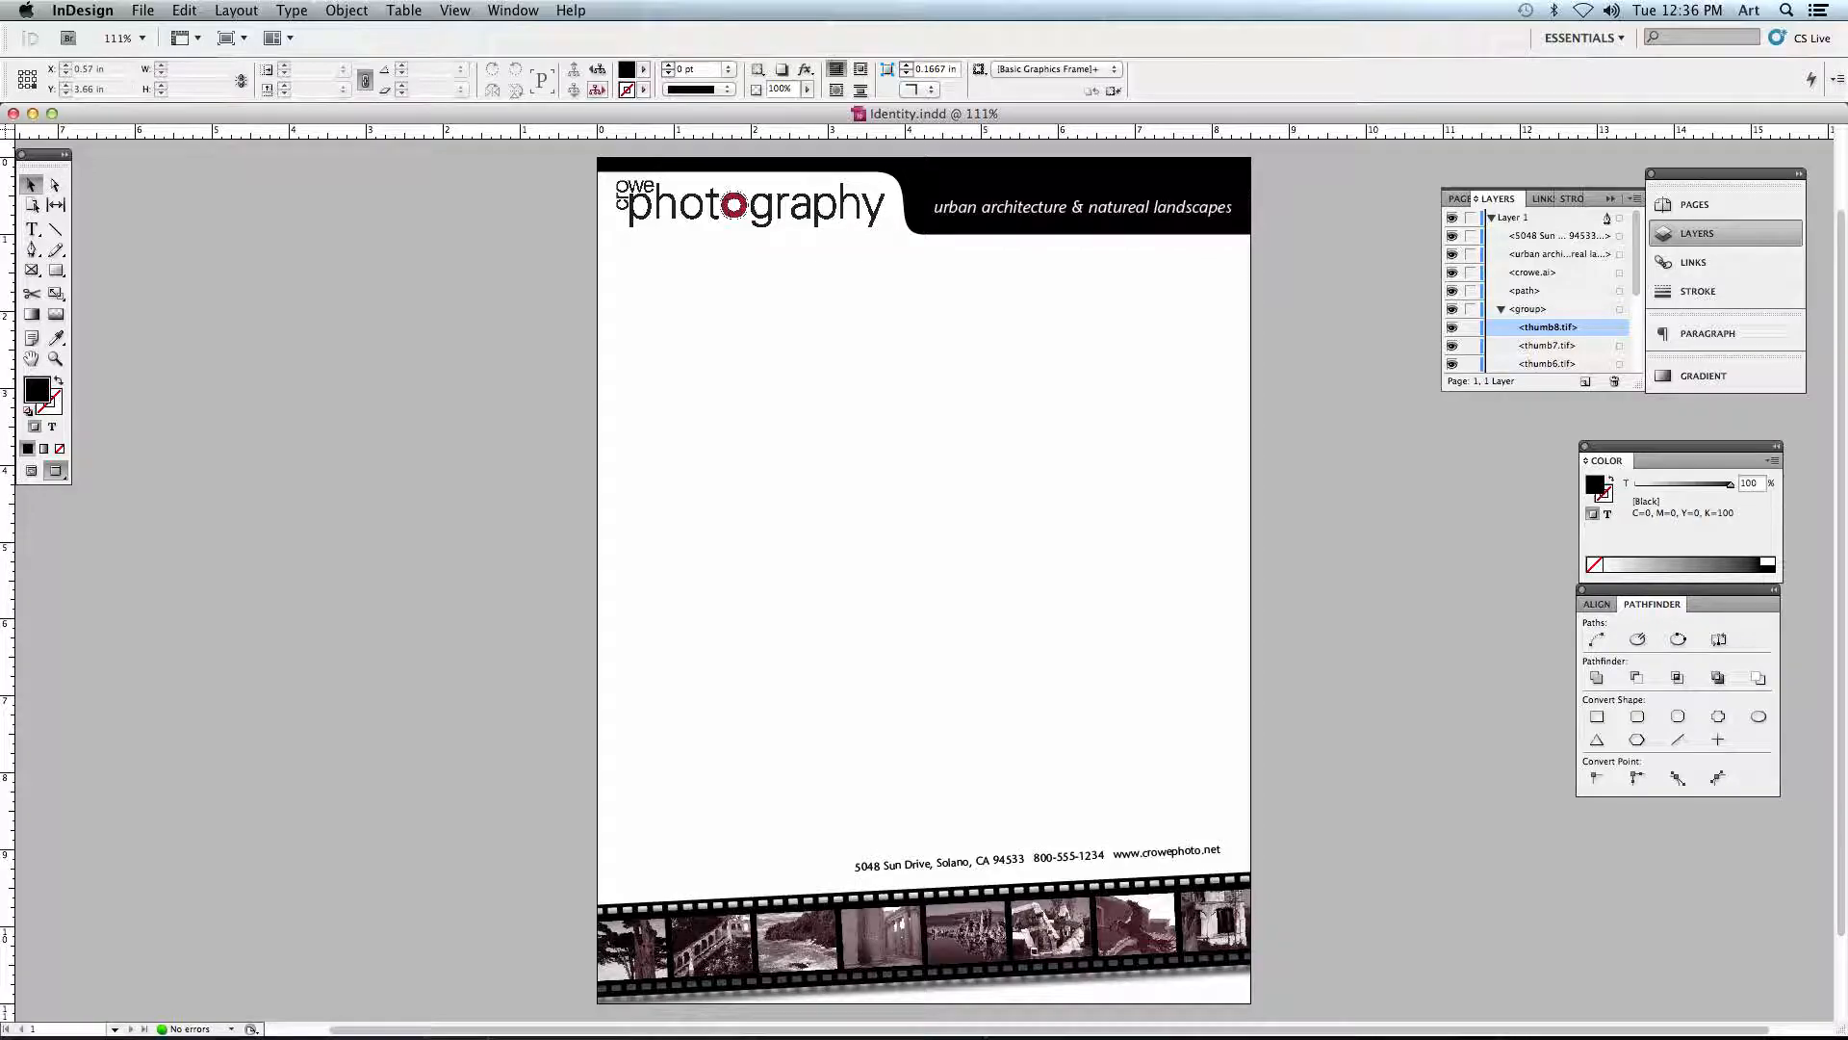
- Return the letterhead to the Normal screen mode
left_click(454, 10)
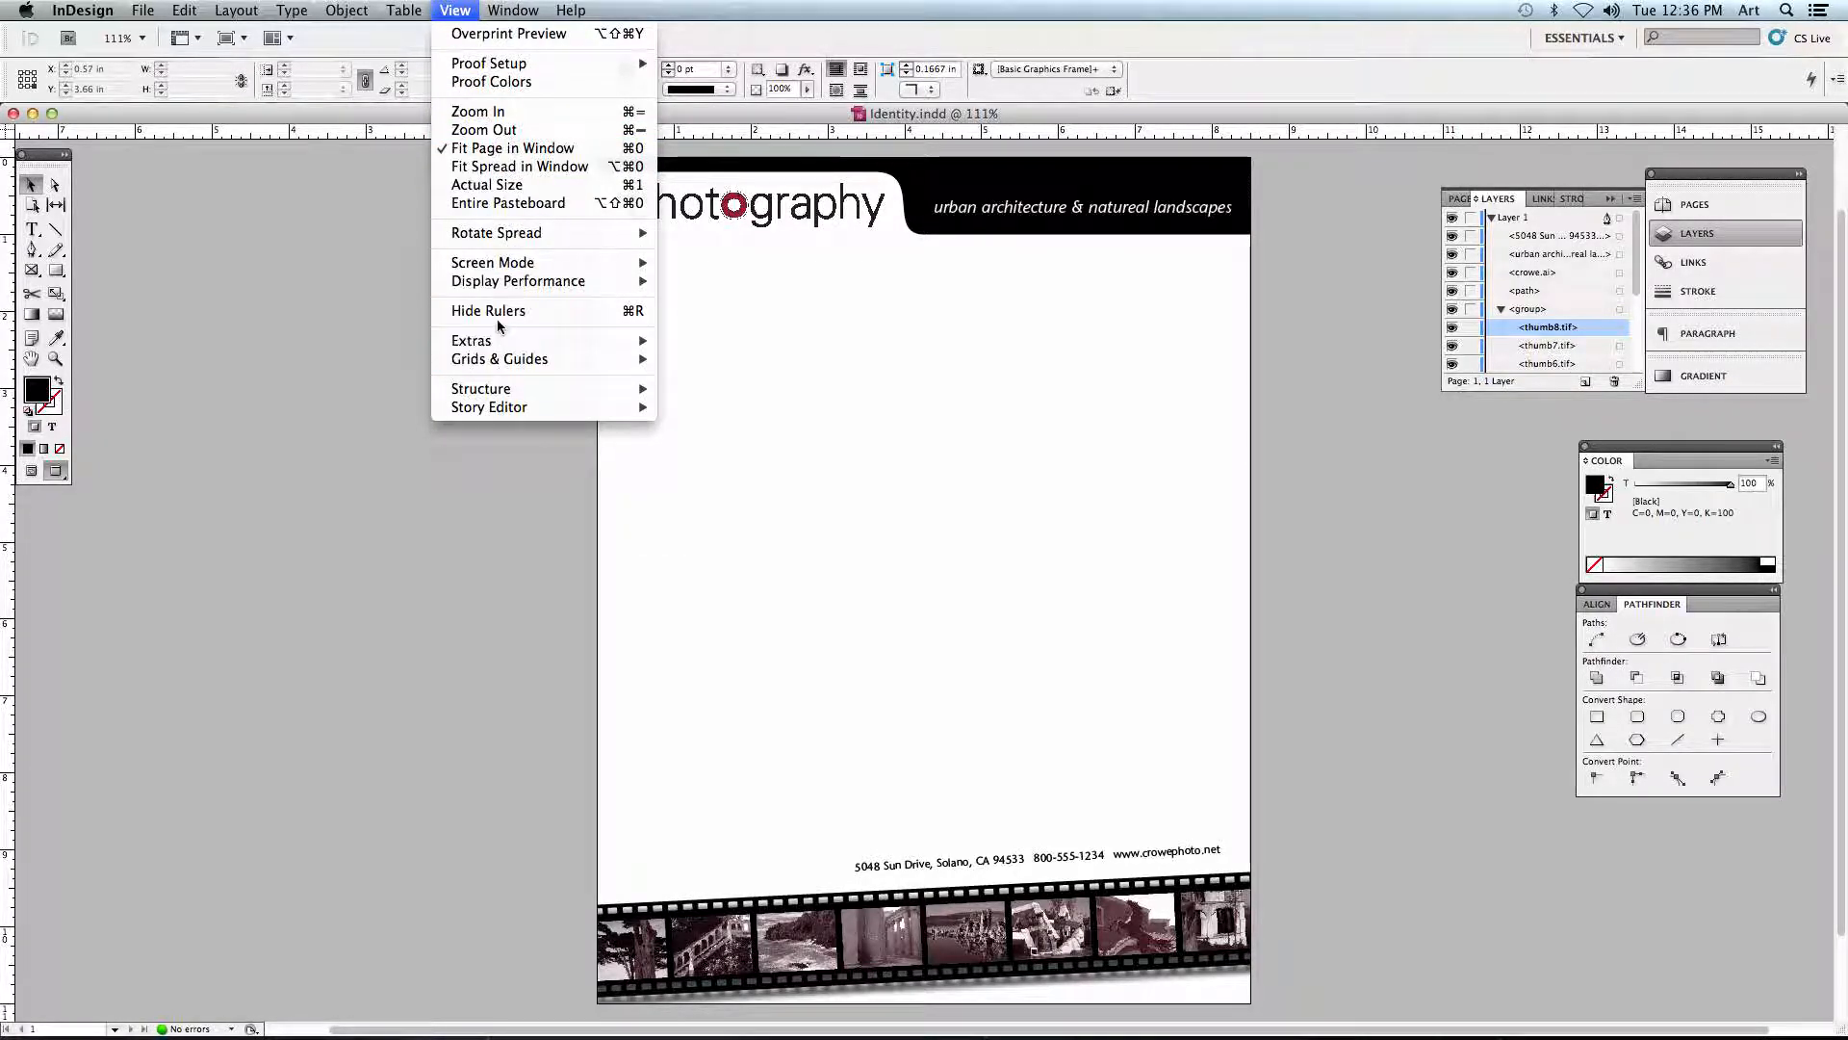
mouse_move(510, 262)
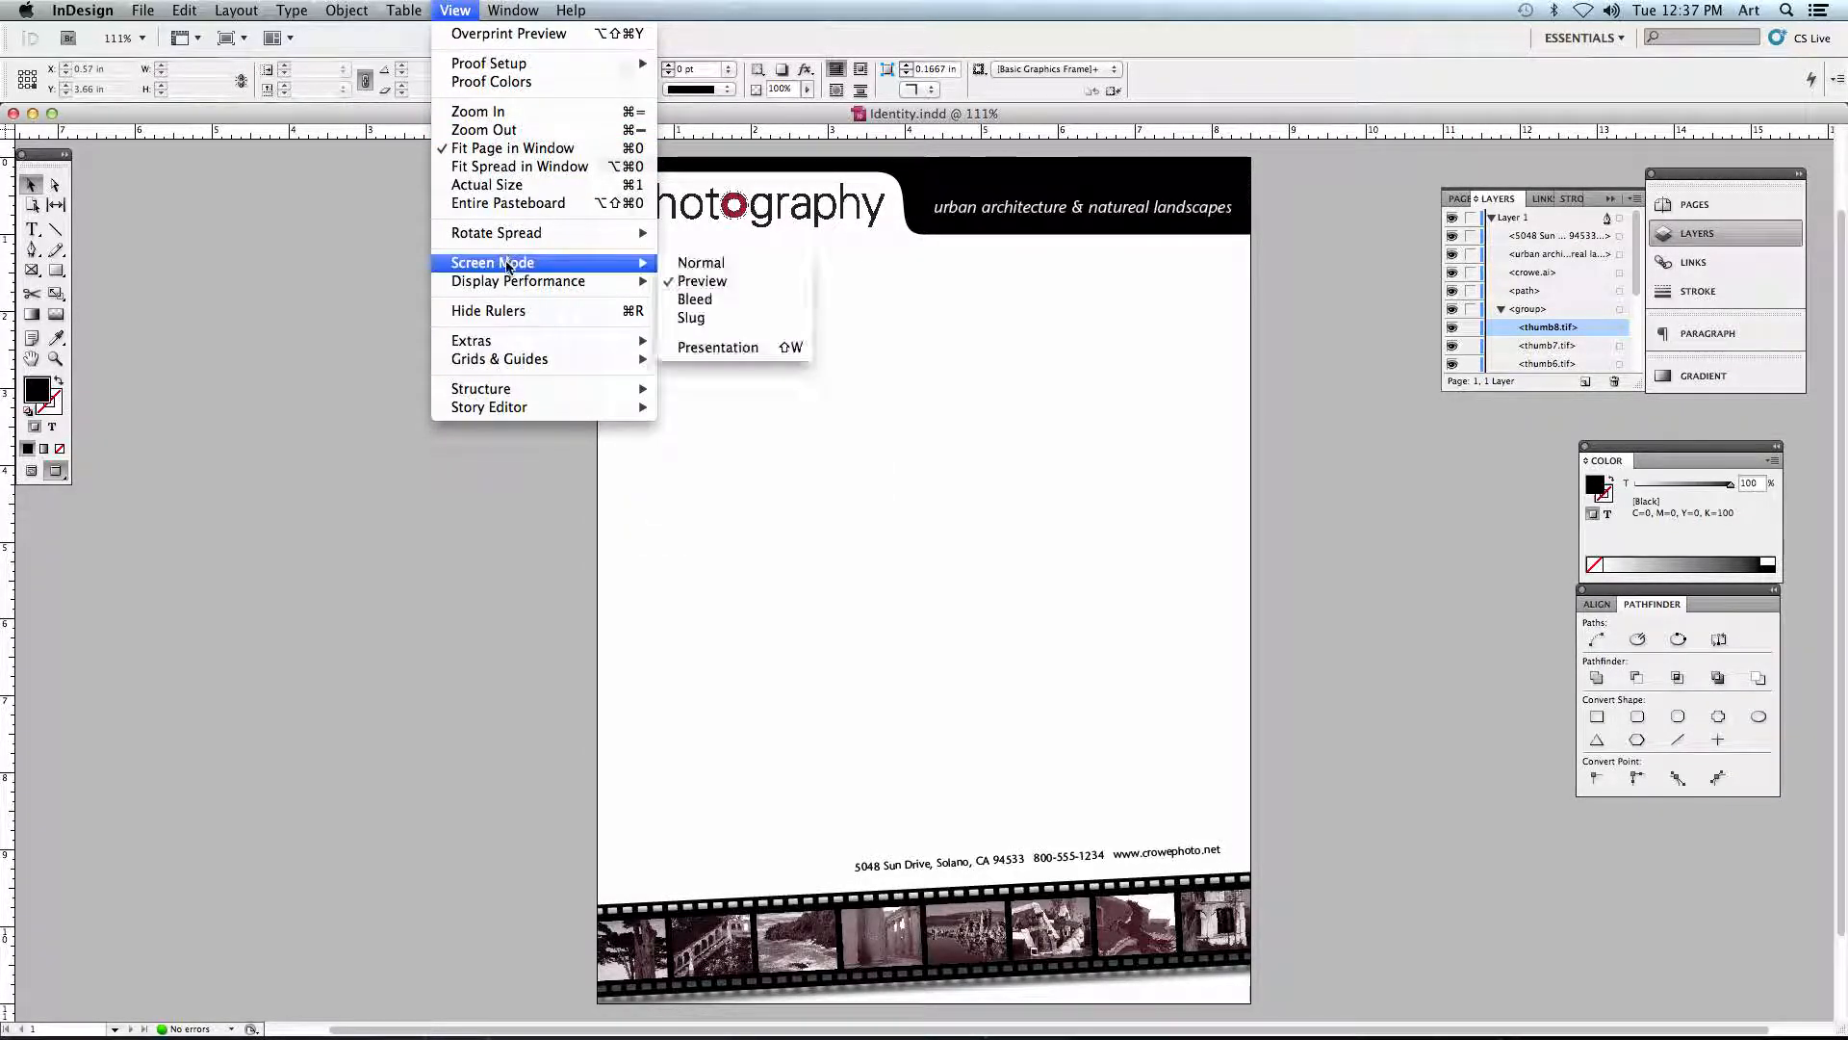
left_click(695, 263)
left_click(525, 366)
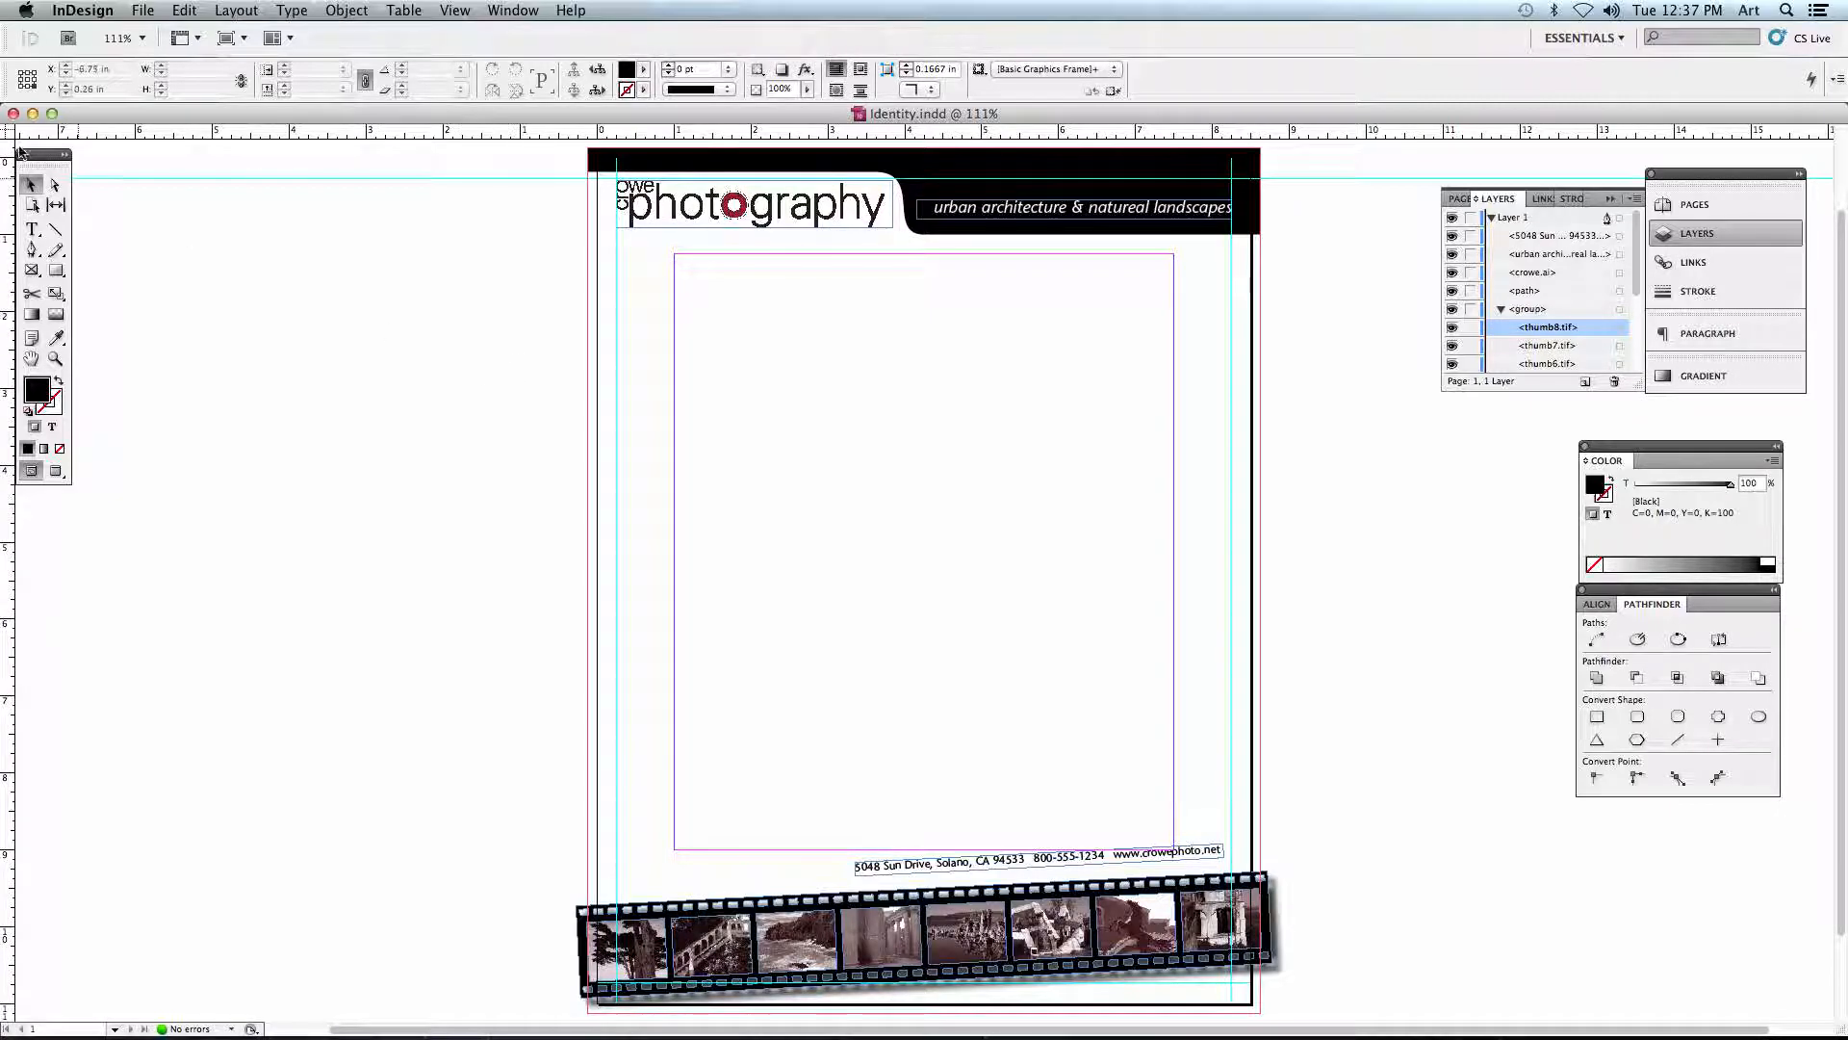
- Minimize the Identity.indd window and create a one-page Letter print document with the default preset and facing pages
left_click(33, 114)
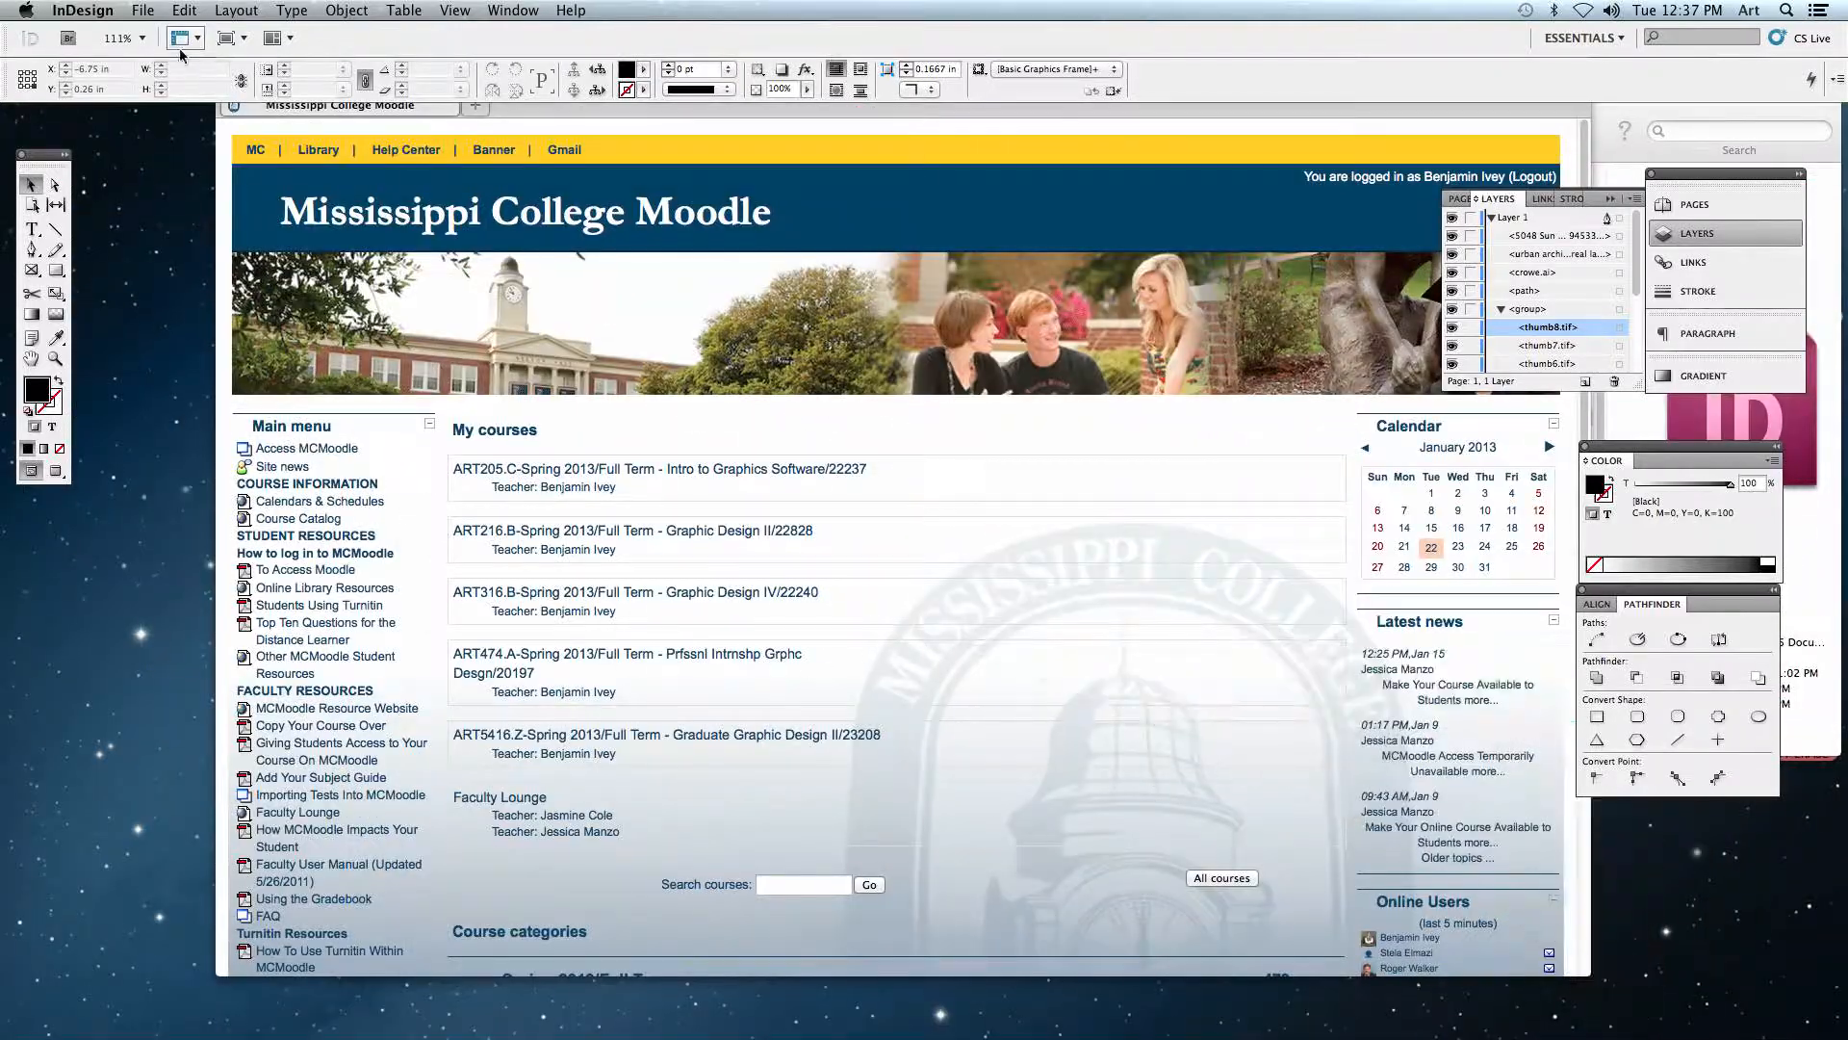
left_click(143, 10)
mouse_move(240, 34)
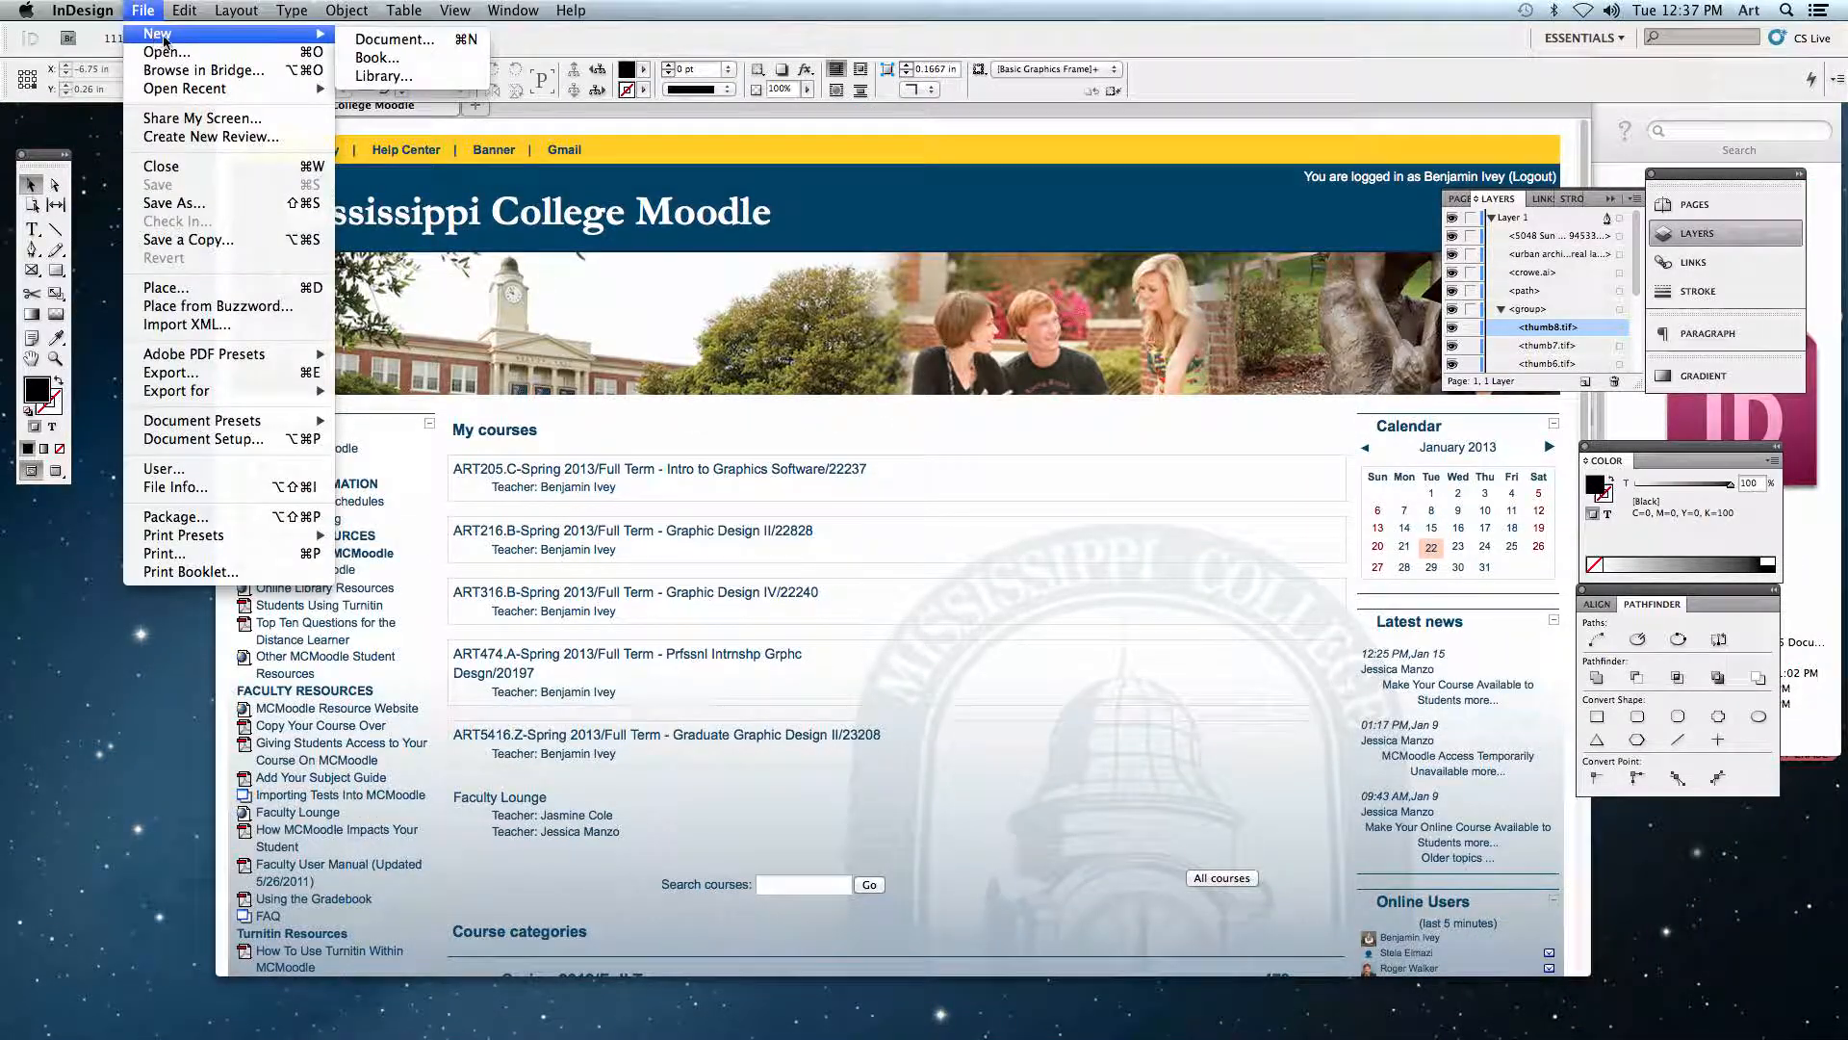
left_click(375, 42)
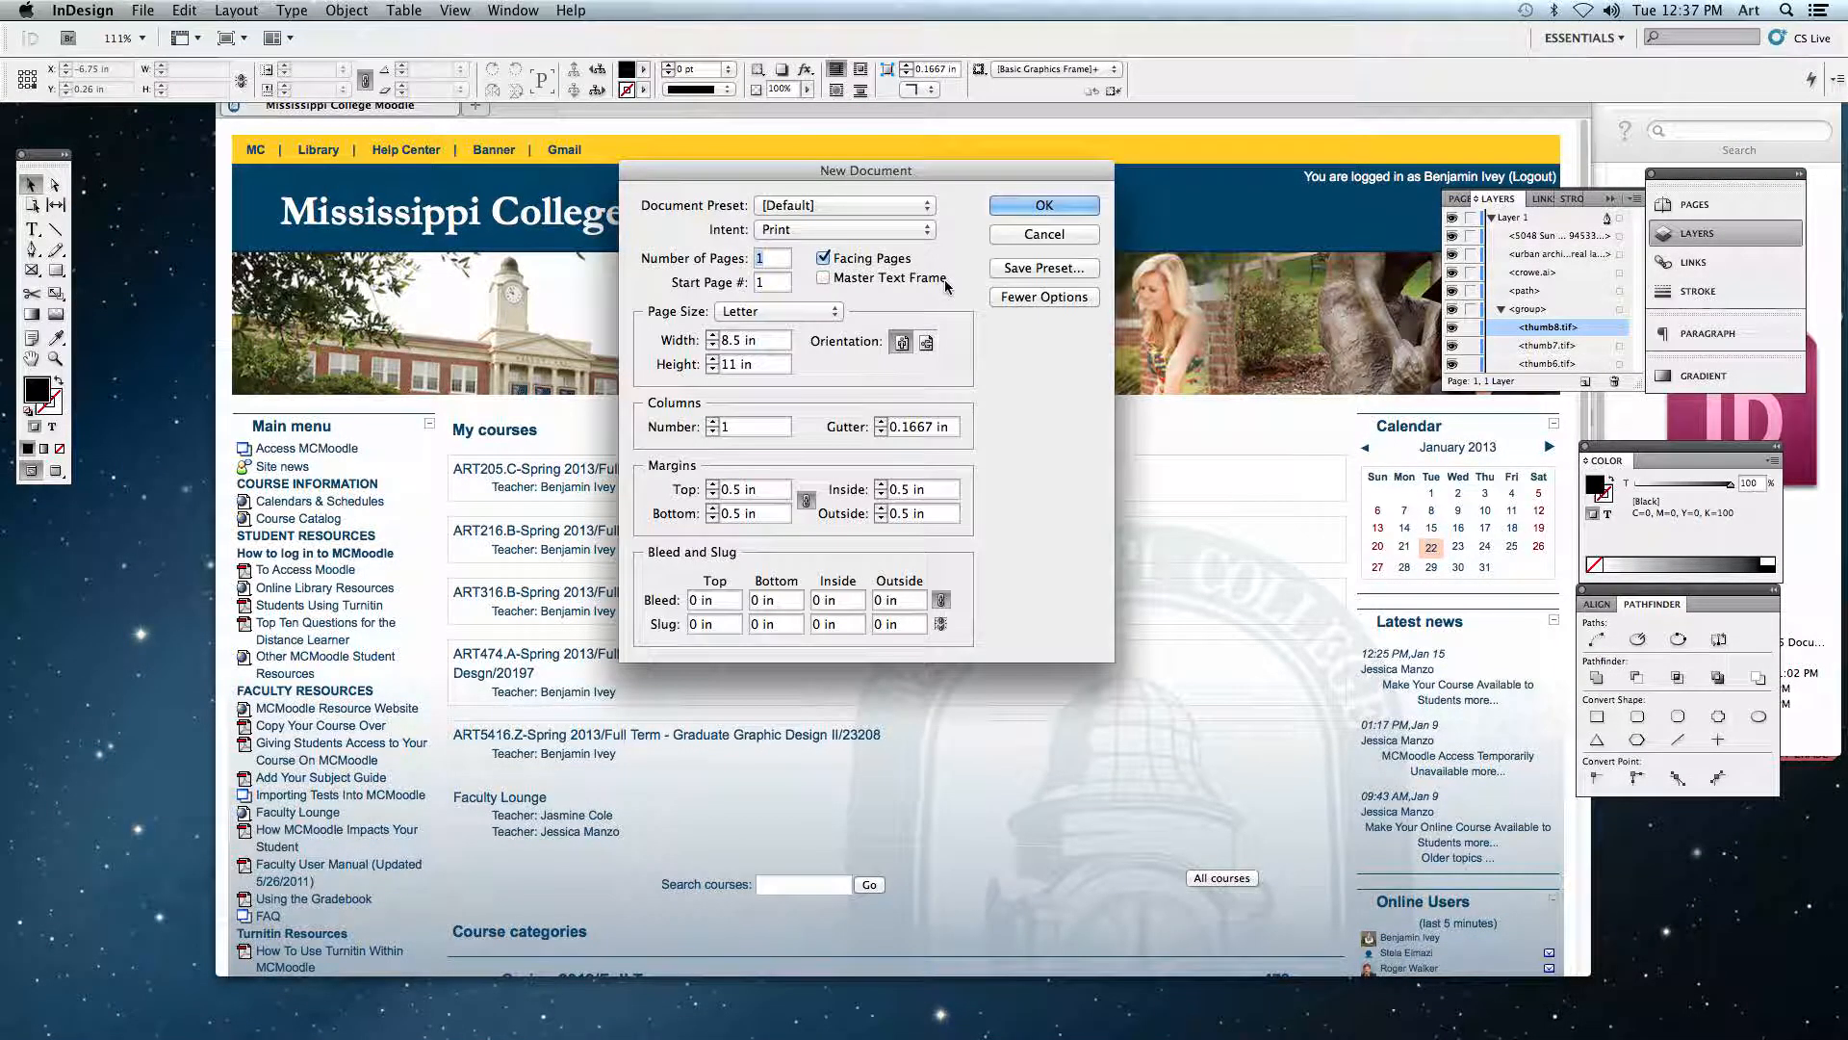
left_click(1045, 206)
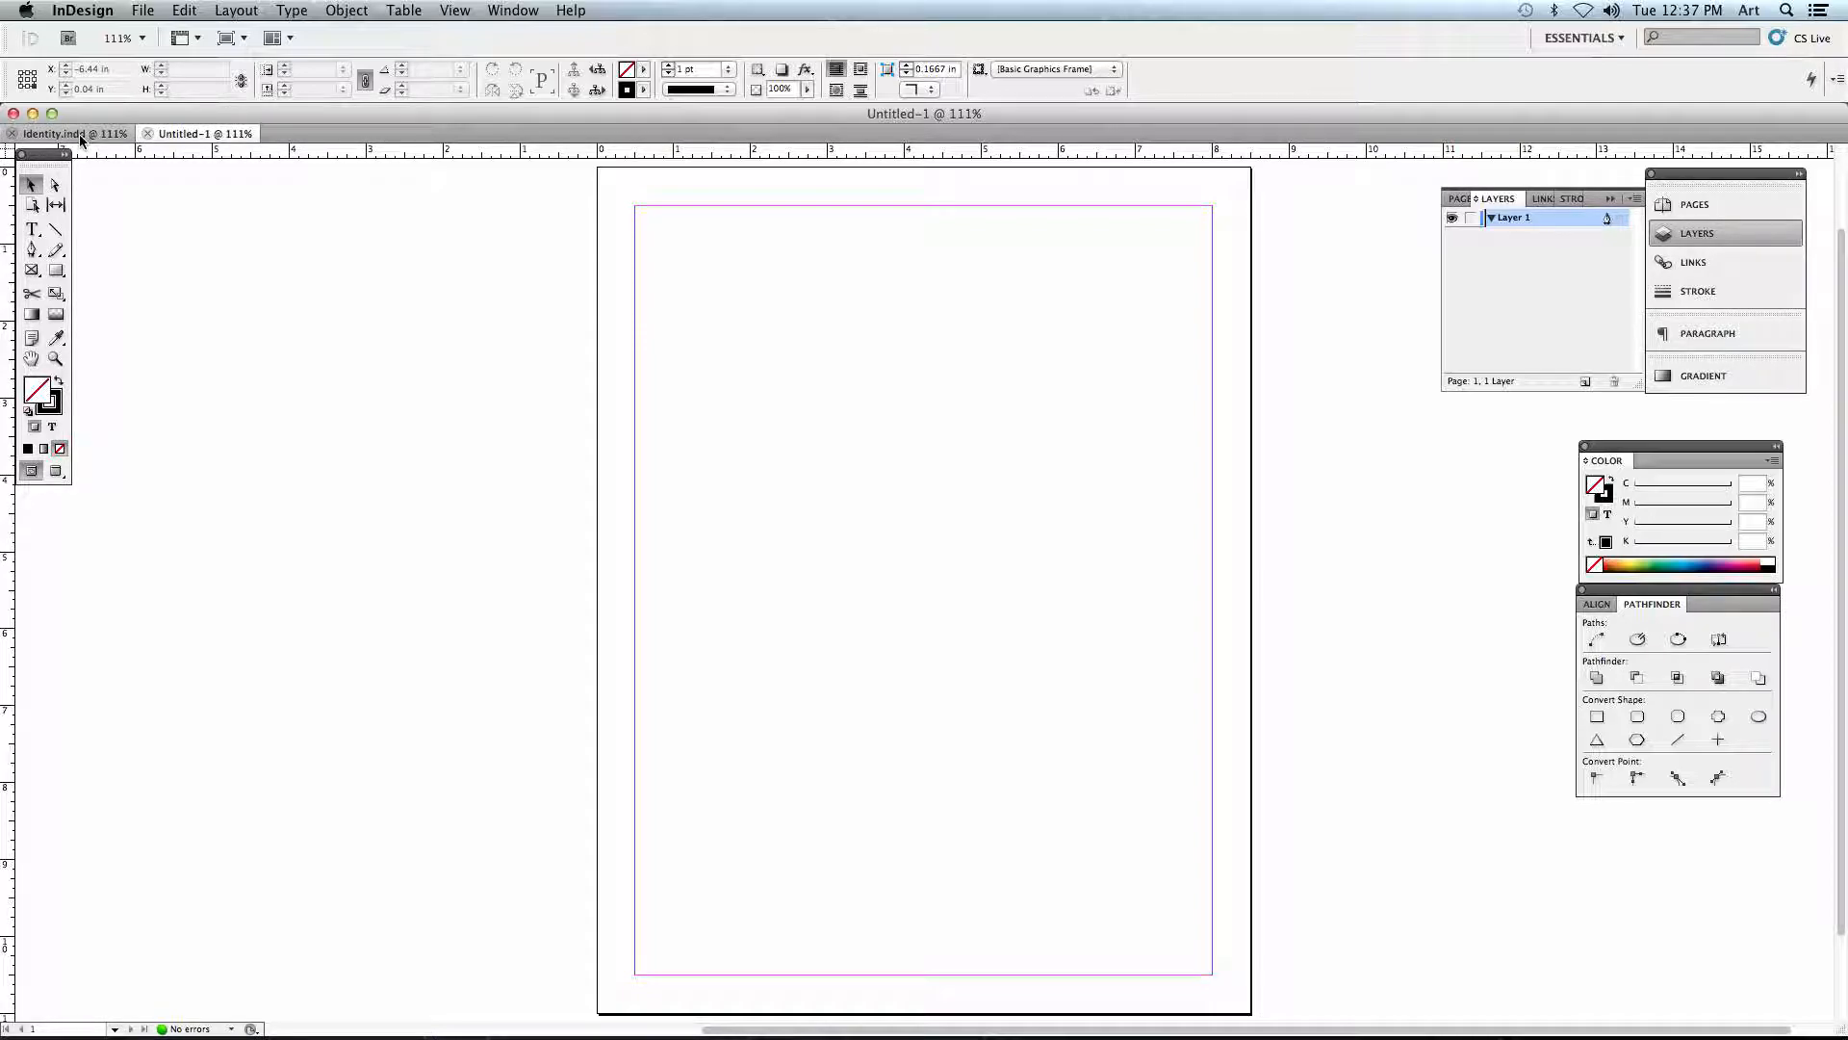
- Float the Untitled-1 document as a separate window and dock it back beside Identity.indd
left_click_drag(177, 135, 263, 287)
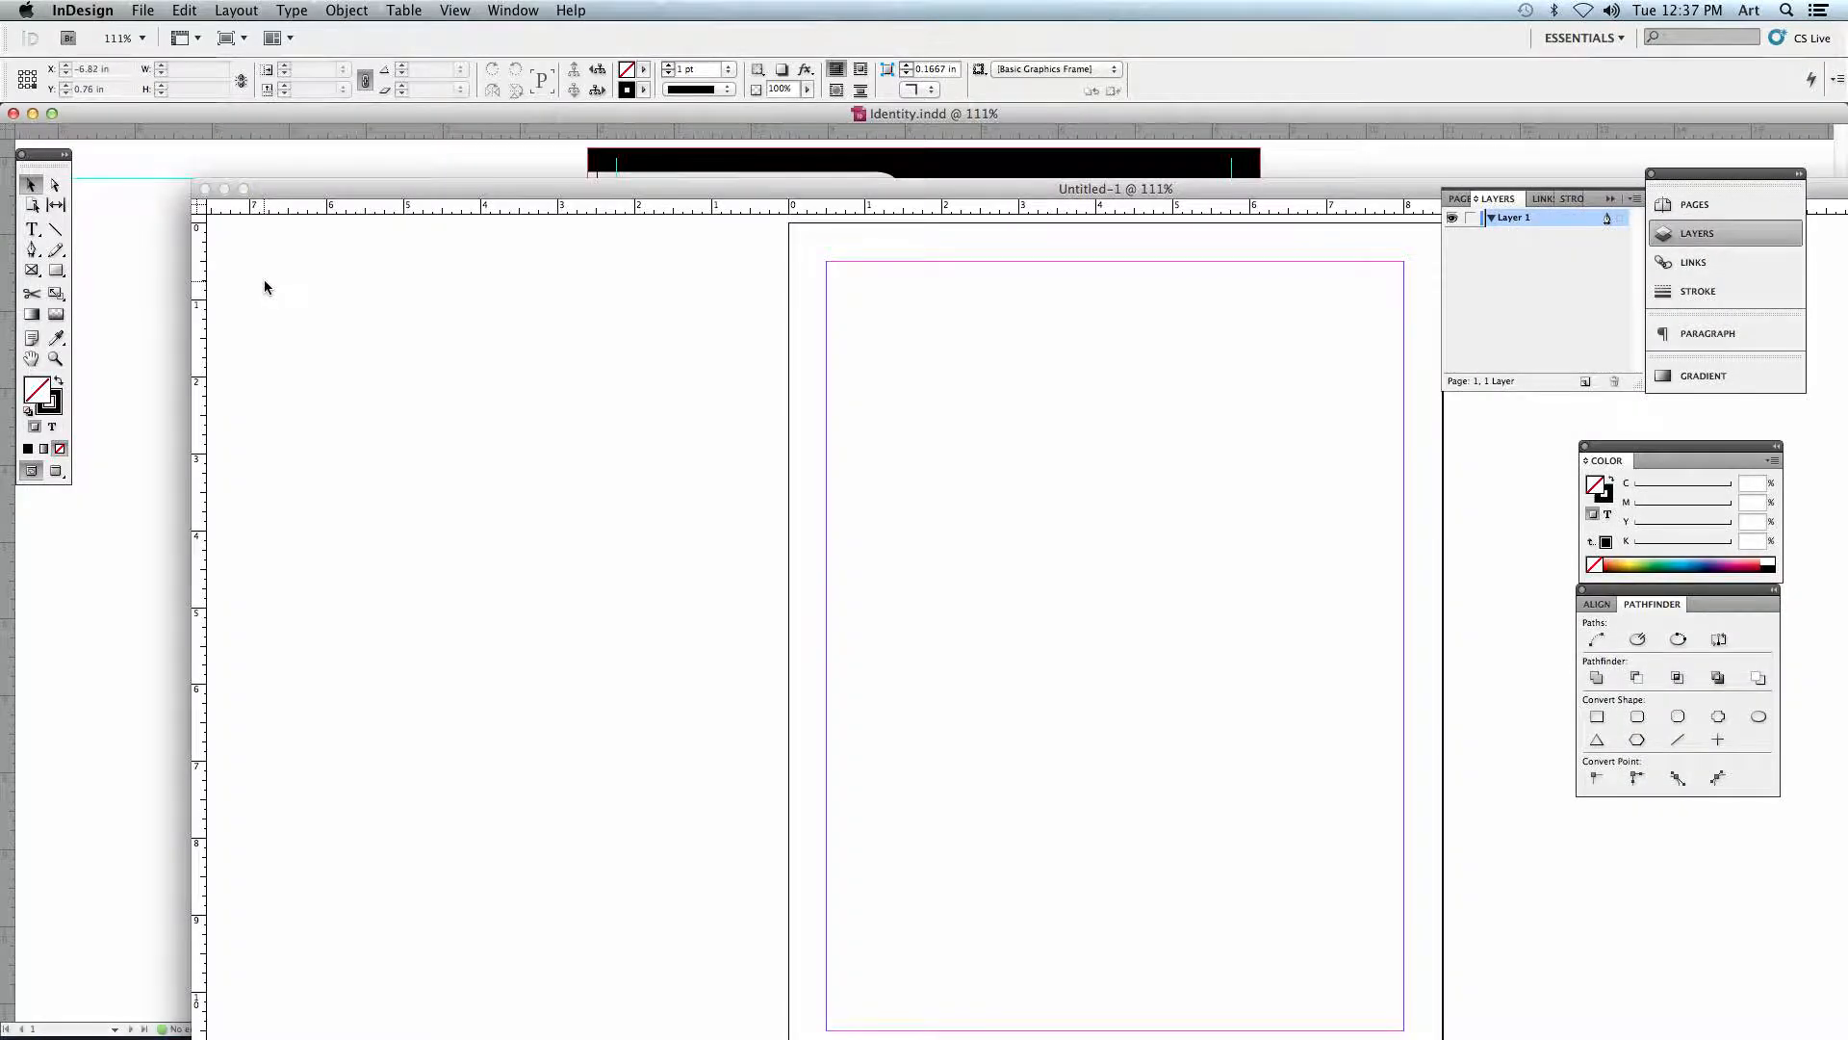
left_click_drag(284, 192, 81, 135)
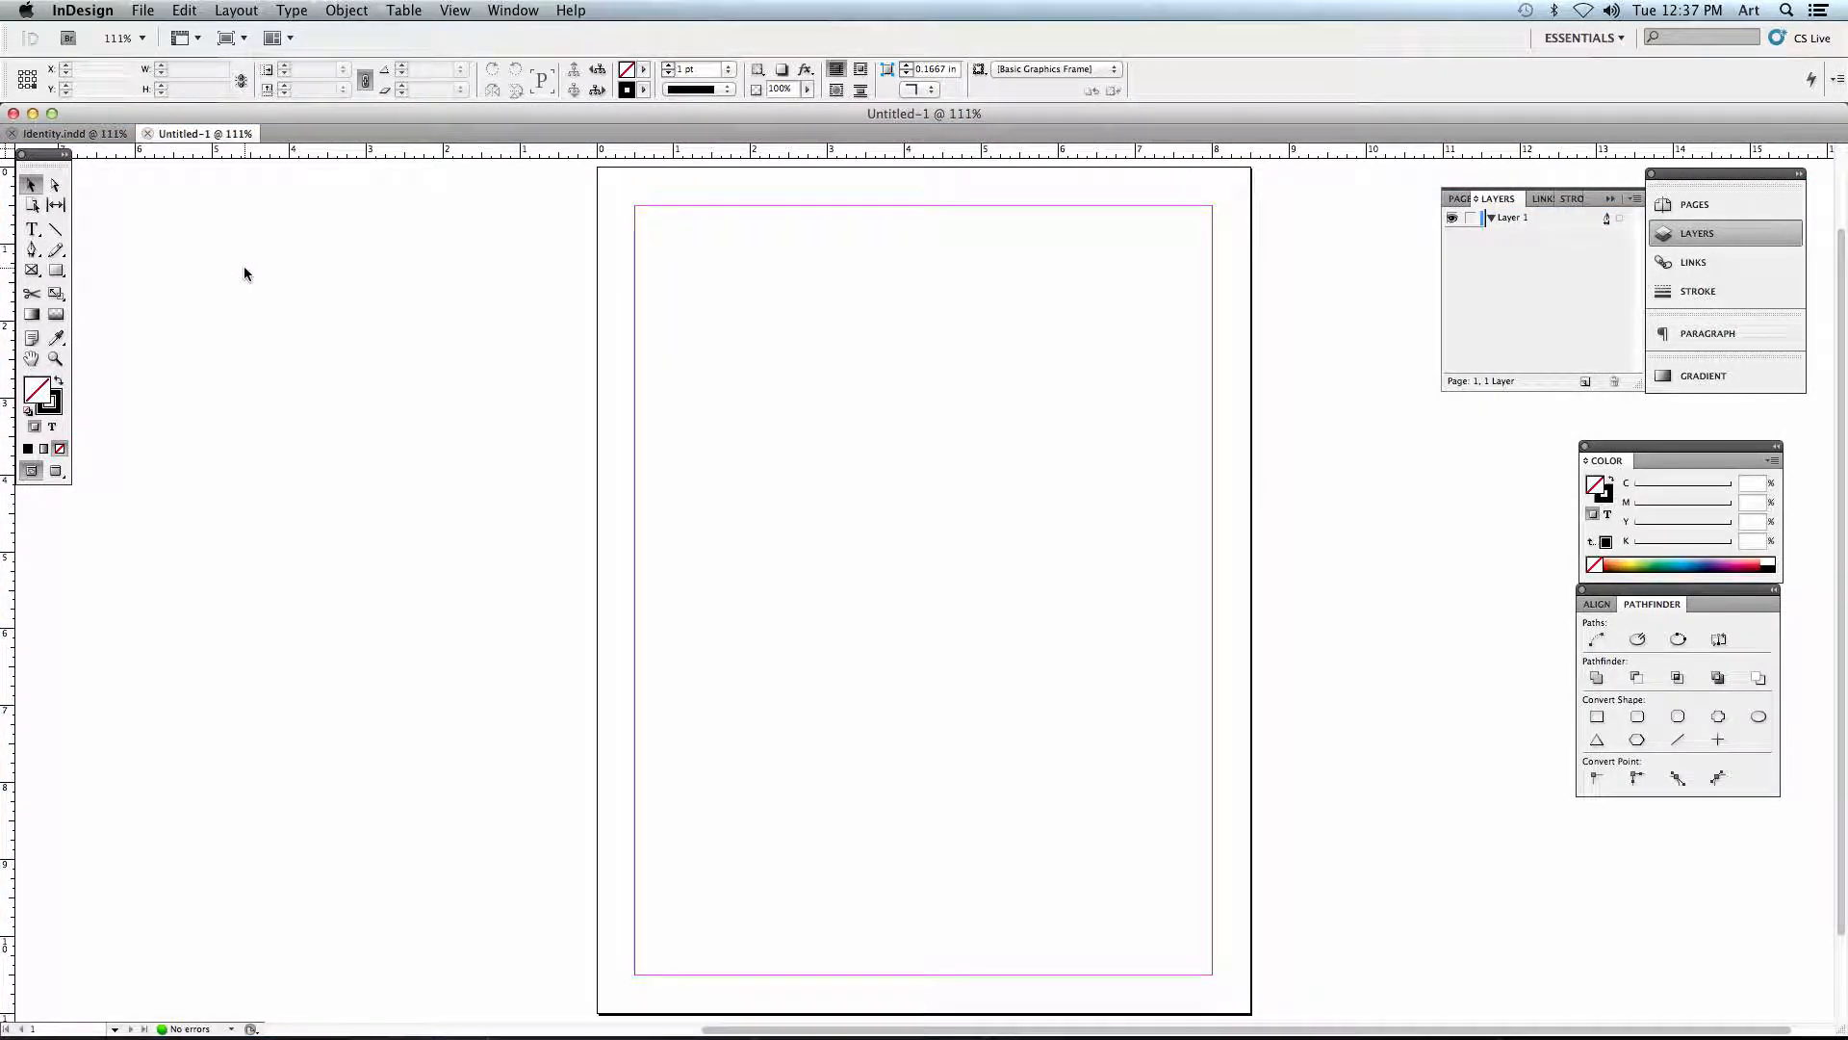
- Draw a closed irregular ten-point polygon with the Pen tool near the page's upper edge, about 3.3 in wide and 2 in high
key("super+equal")
key("super+equal")
left_click_drag(737, 291, 539, 447)
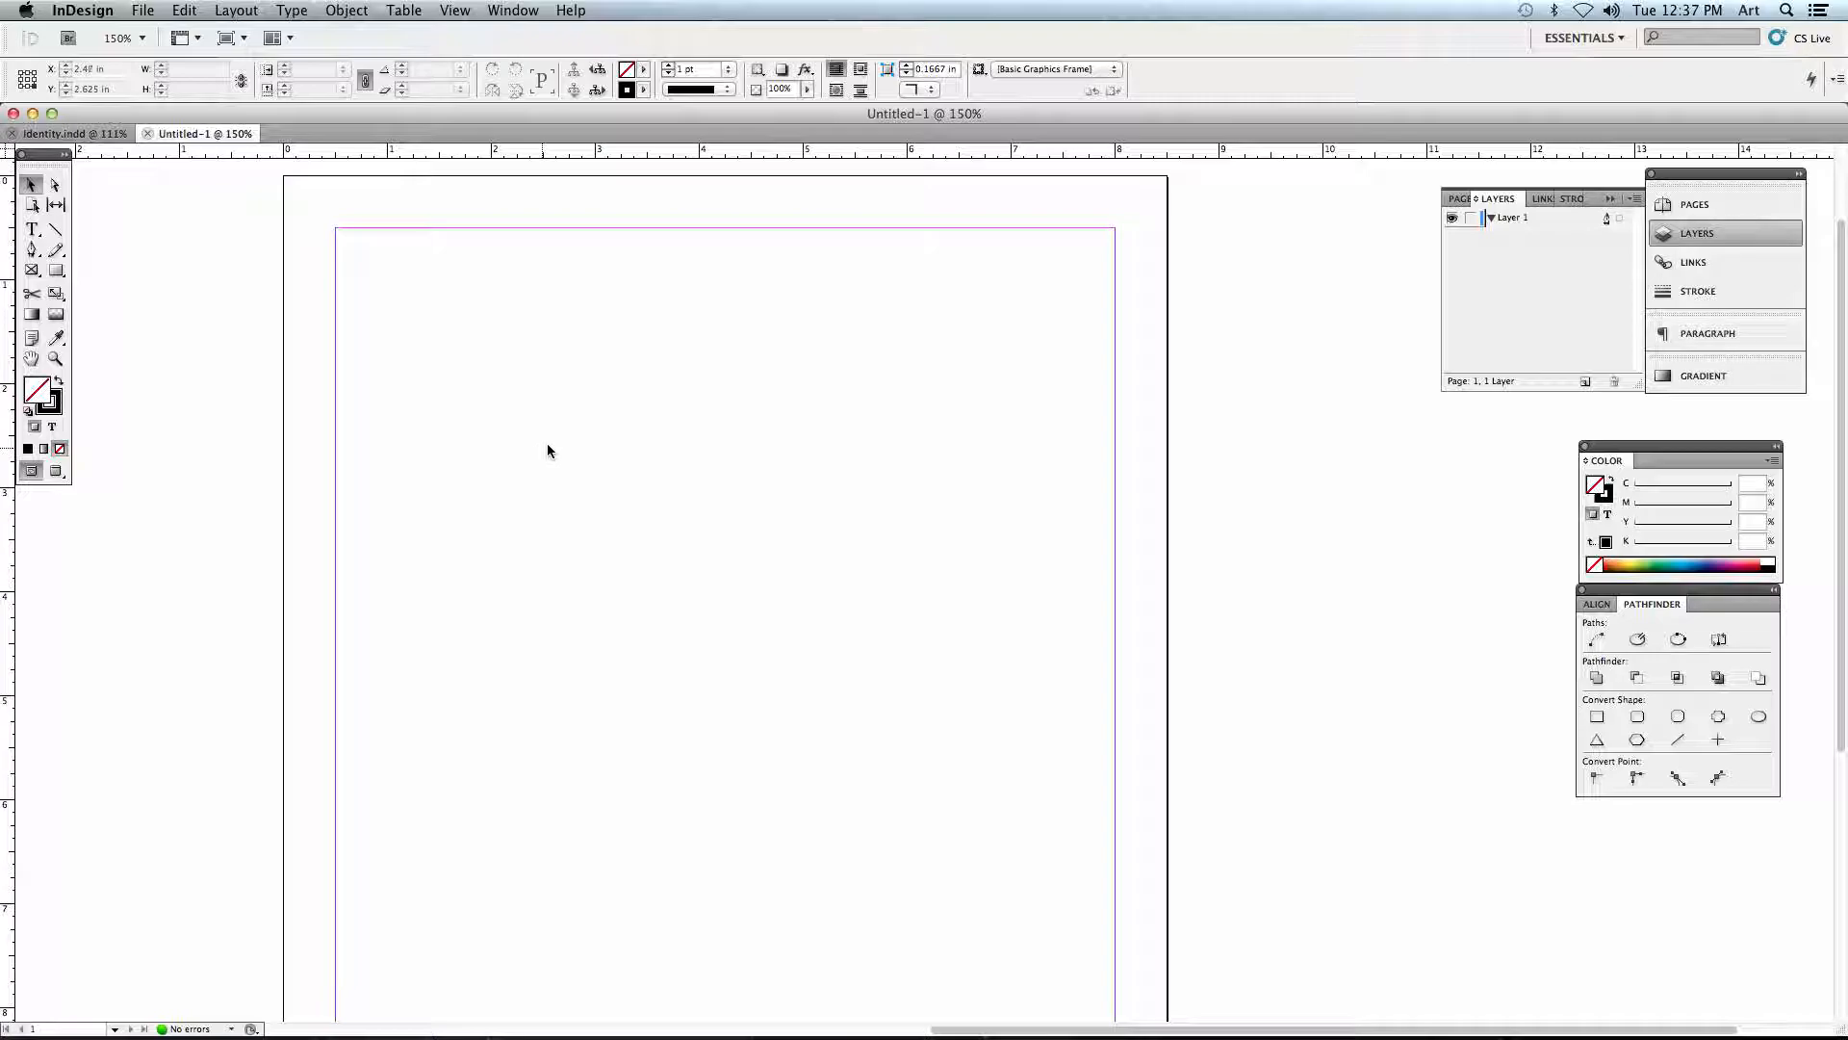
left_click(30, 254)
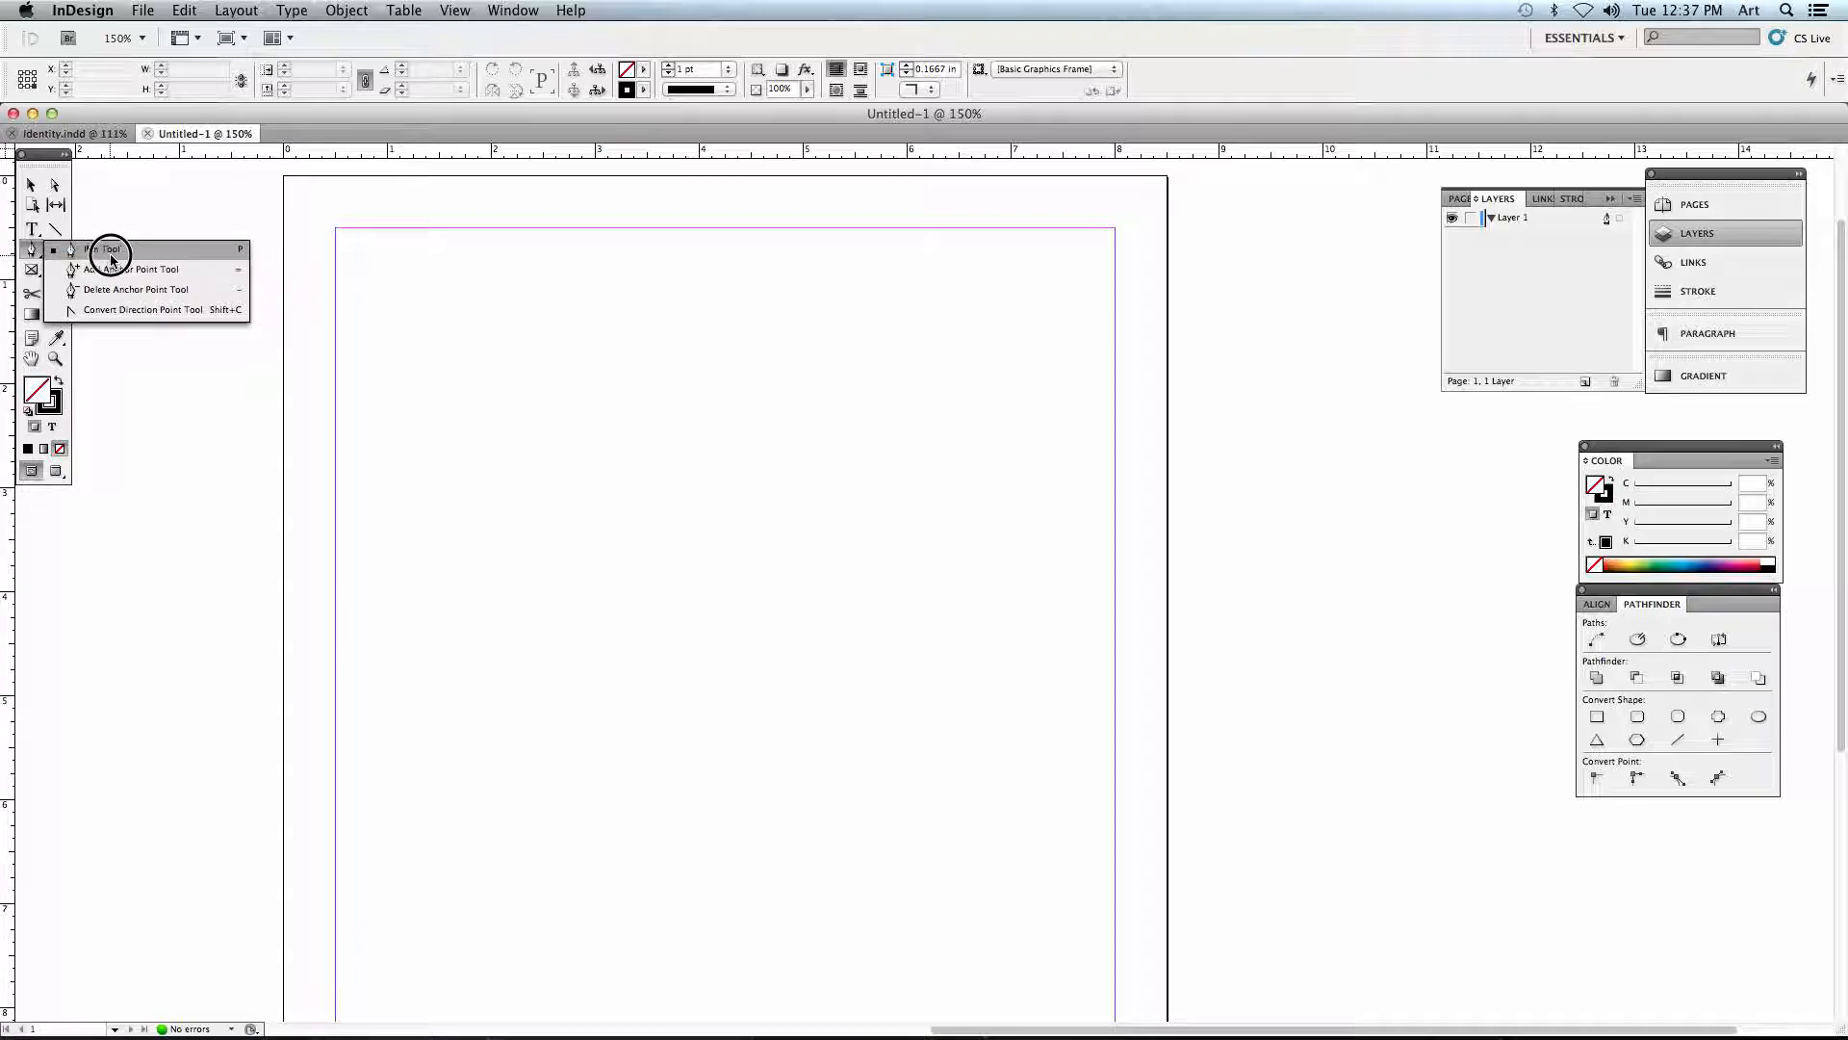
left_click(113, 256)
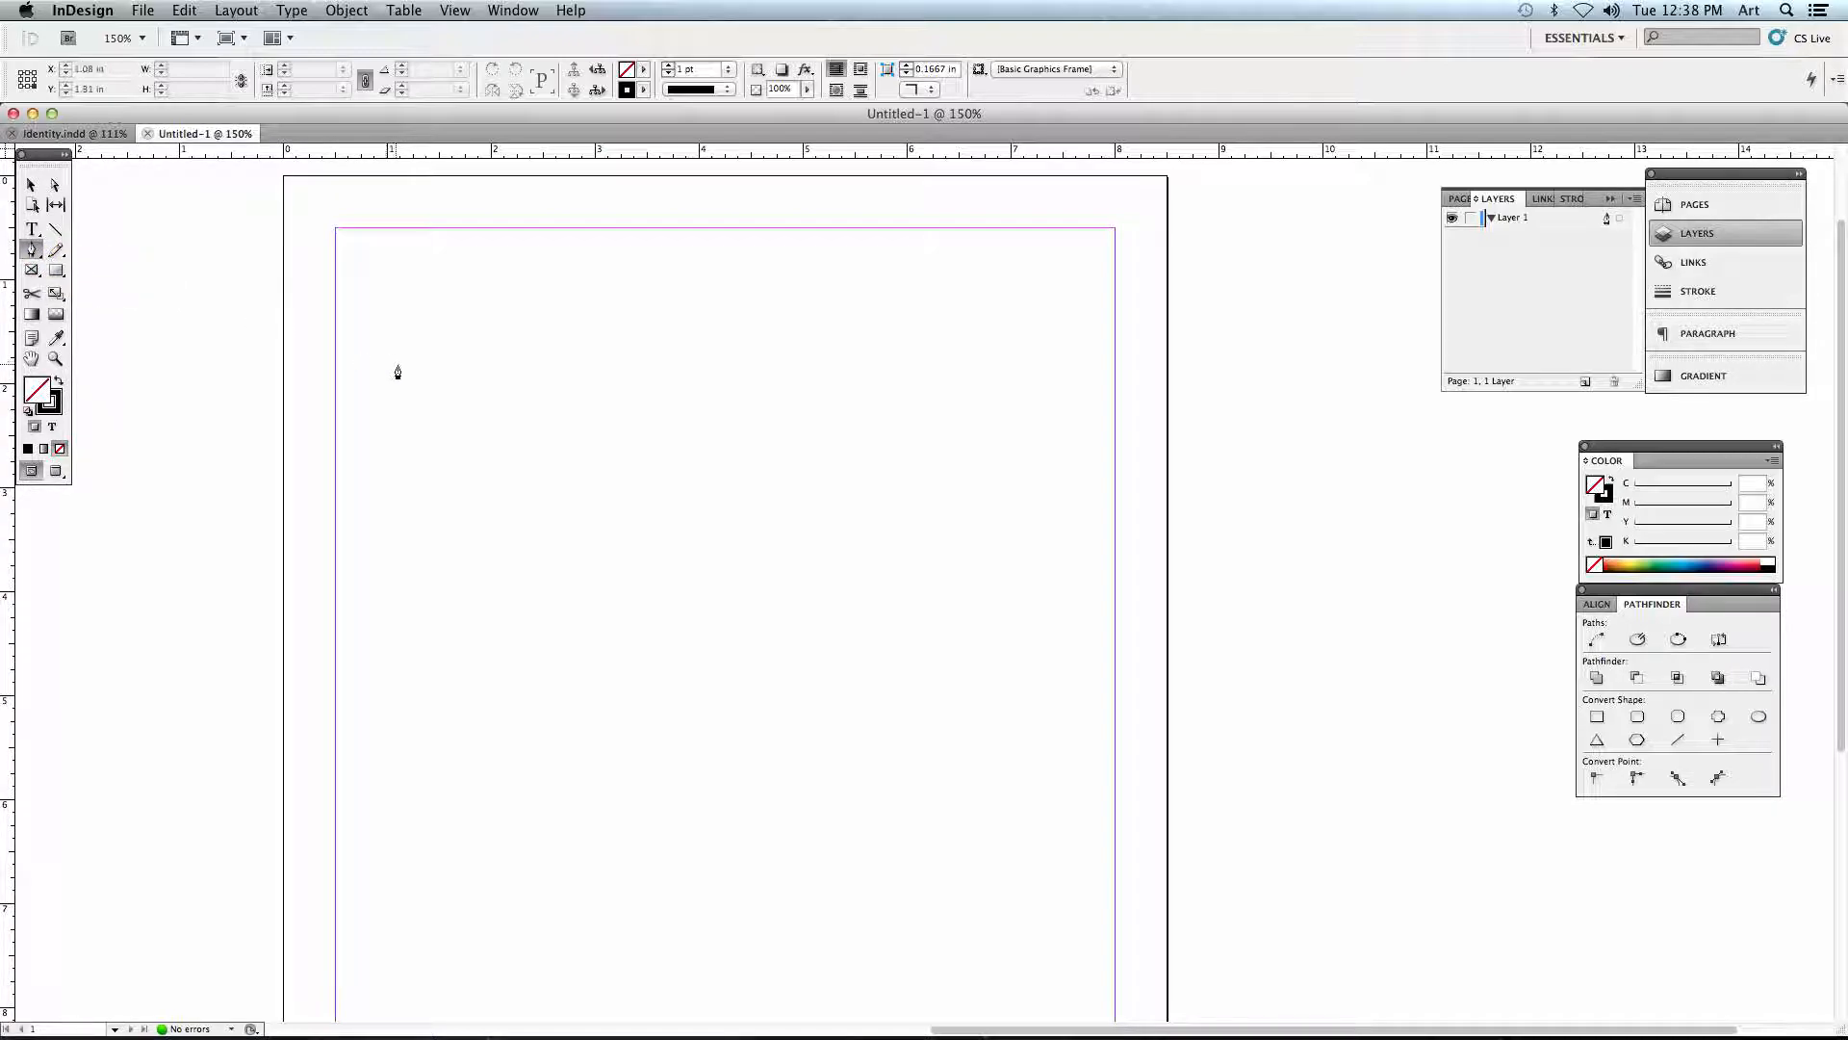
left_click(468, 371)
left_click(724, 325)
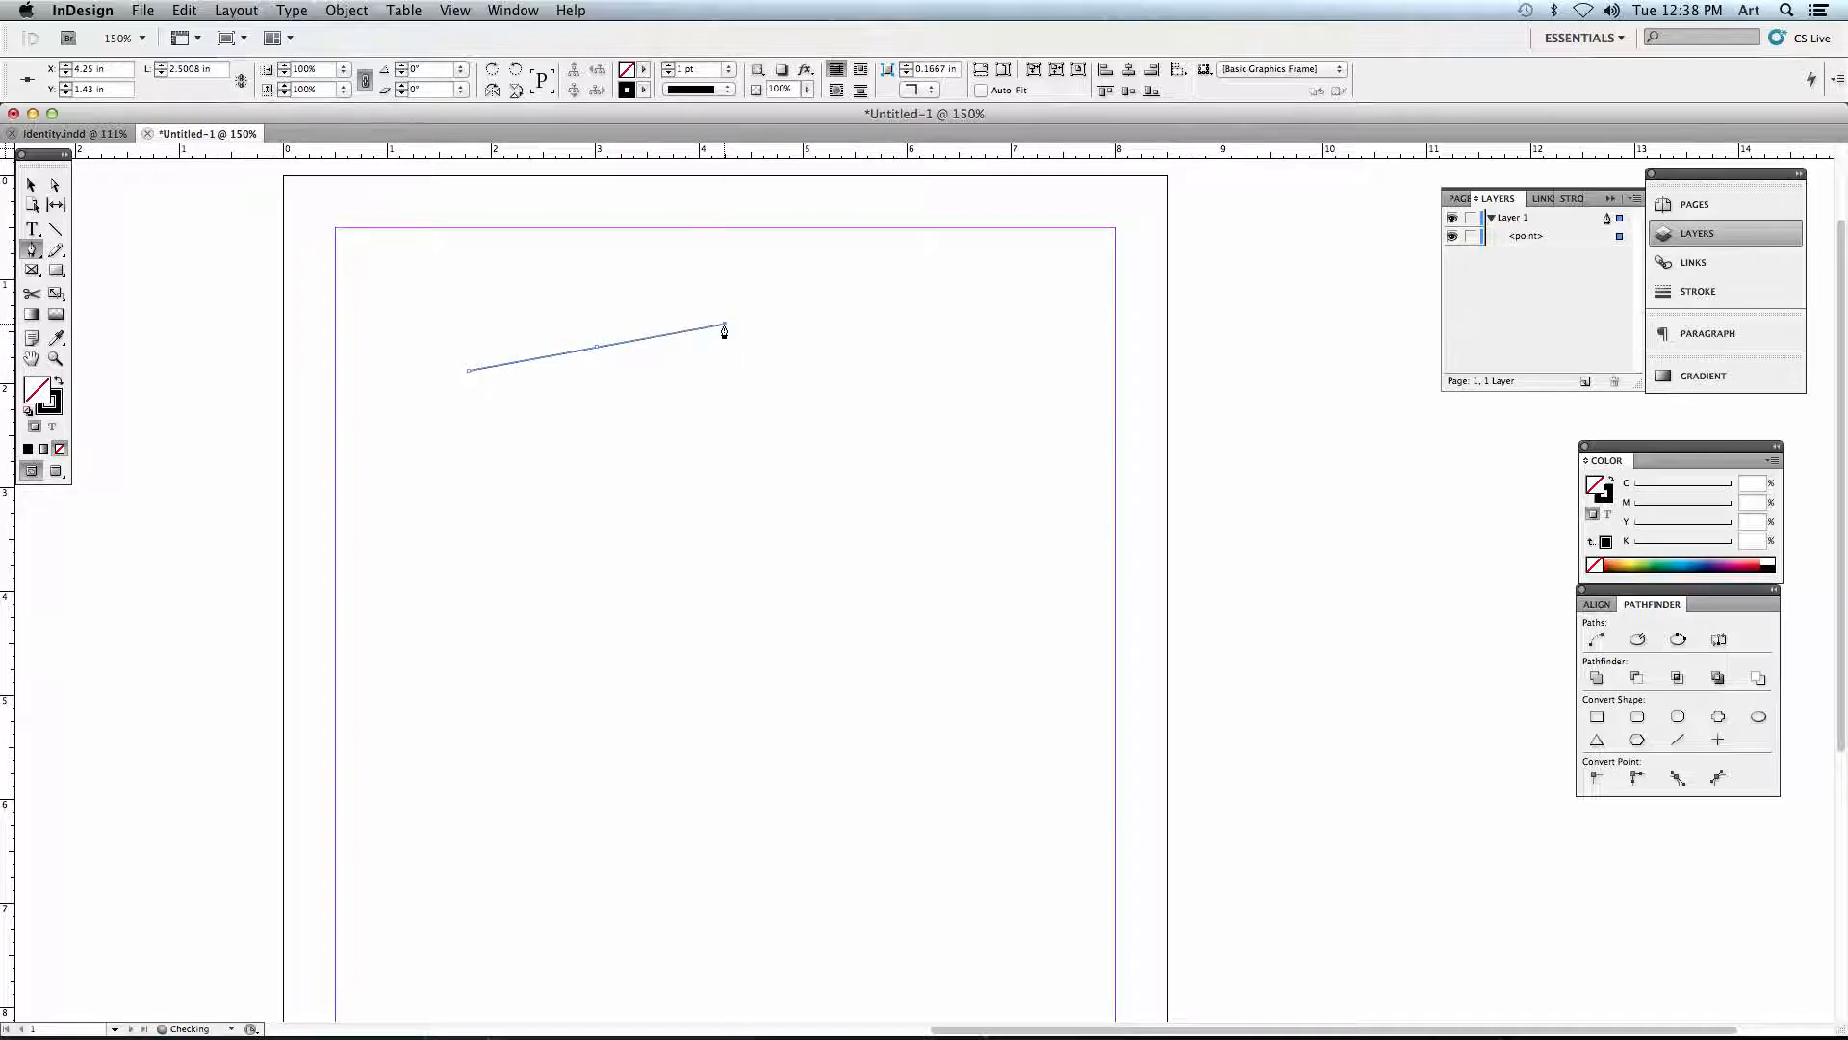
left_click(785, 441)
left_click(667, 481)
left_click(692, 402)
left_click(604, 402)
left_click(651, 478)
left_click(567, 532)
left_click(545, 444)
left_click(440, 428)
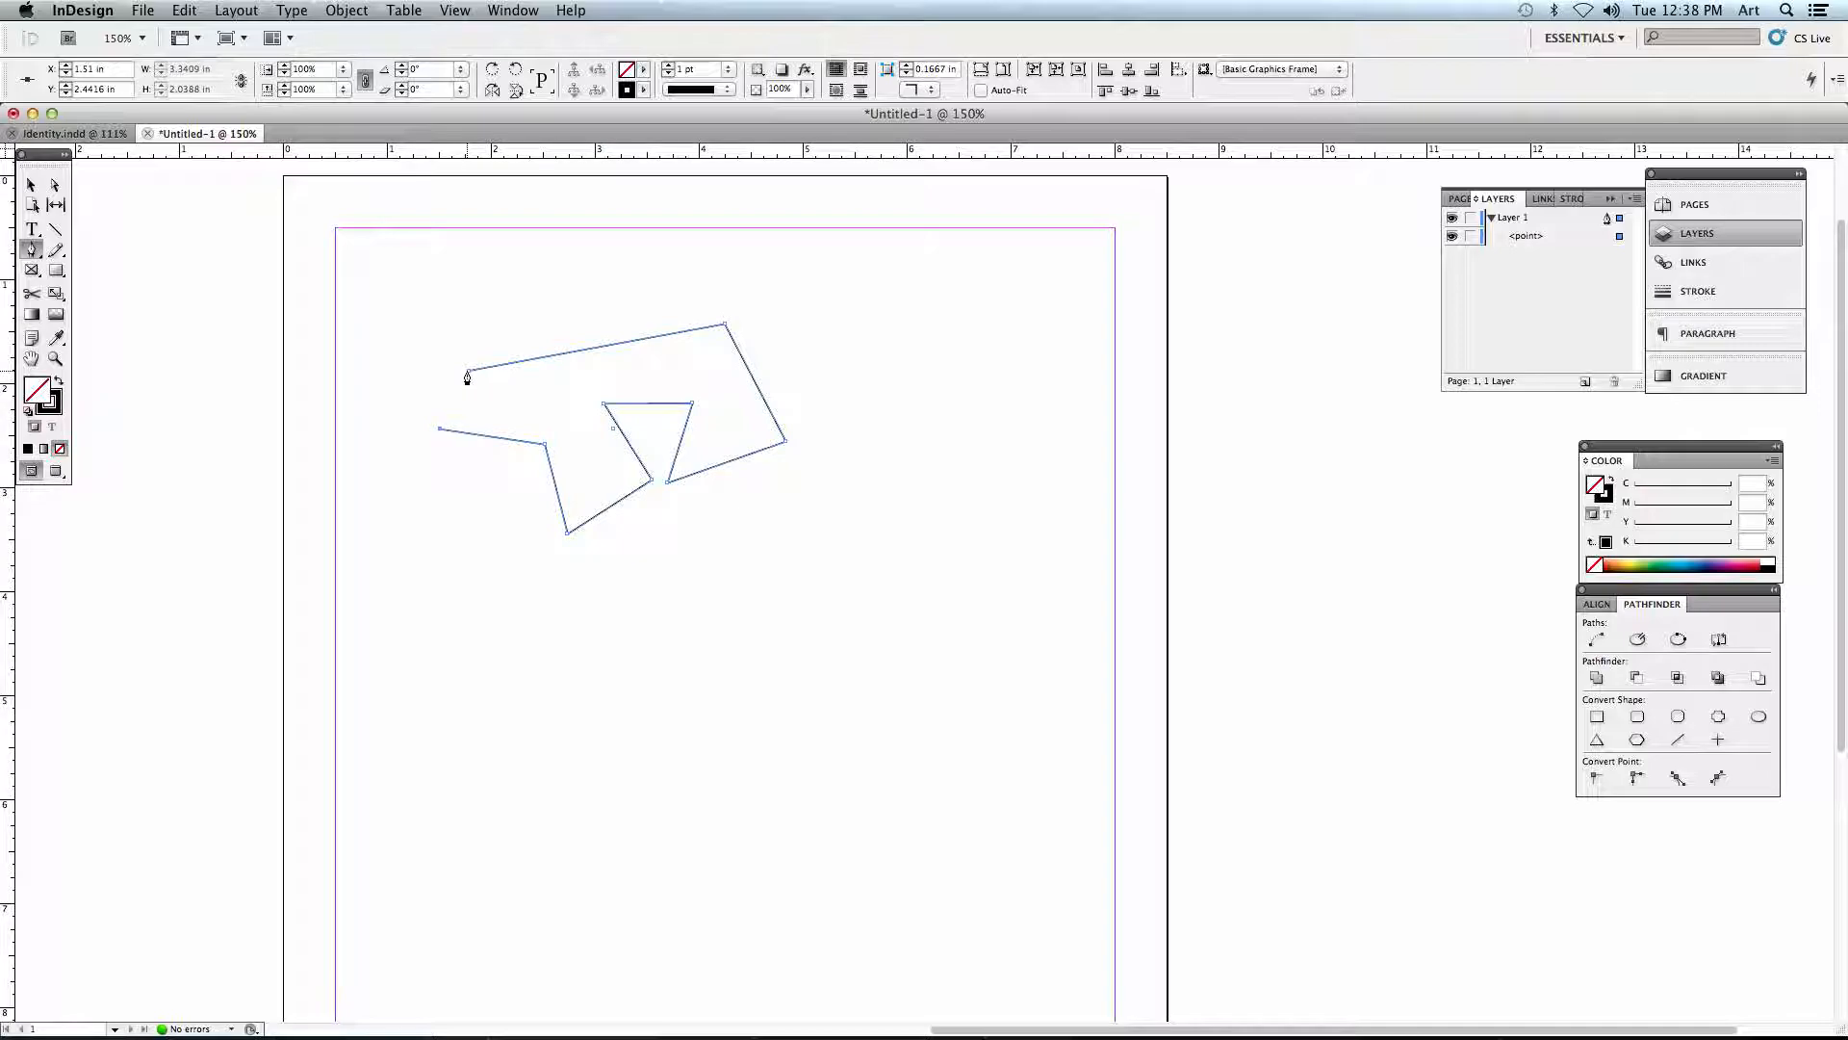
left_click(467, 372)
- Reshape the polygon by moving individual anchor points with the Direct Selection tool, making it about 3.8 in wide and 2.3 in high
left_click(55, 185)
left_click_drag(468, 372, 410, 322)
left_click_drag(723, 325, 587, 299)
left_click_drag(605, 403, 559, 407)
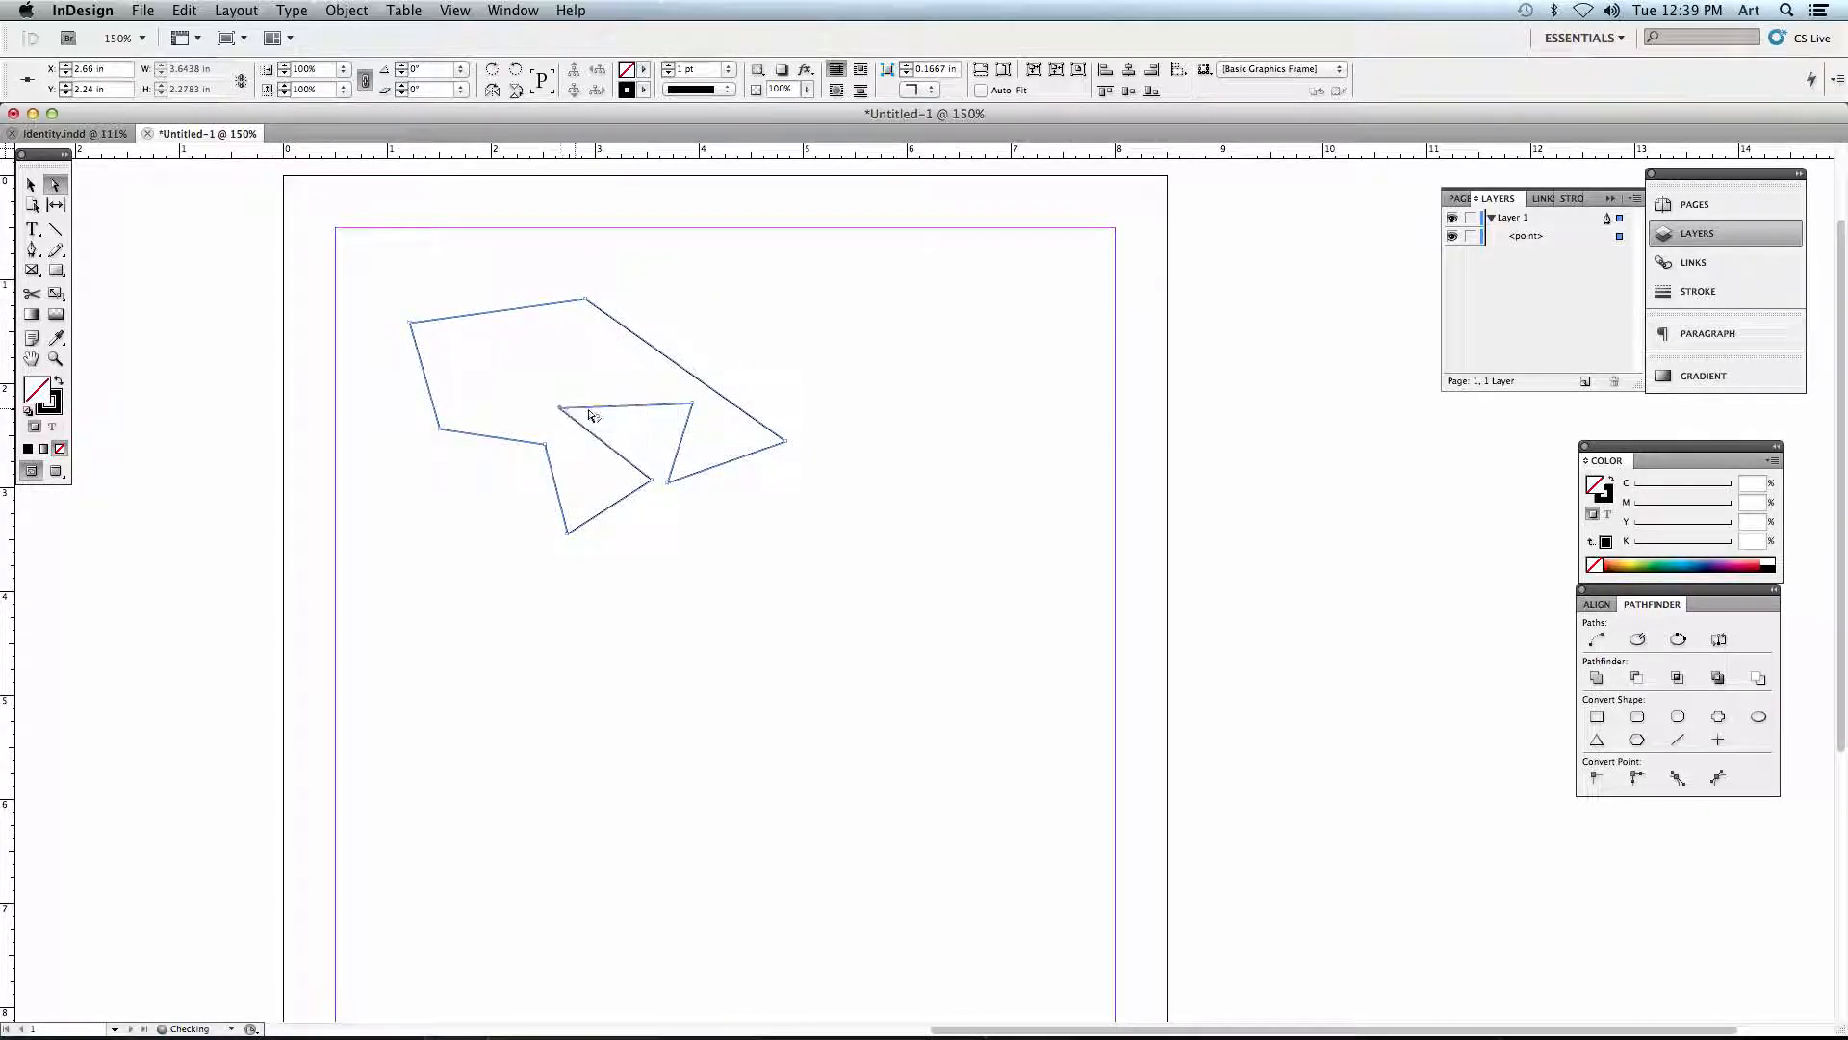
left_click_drag(692, 402, 618, 371)
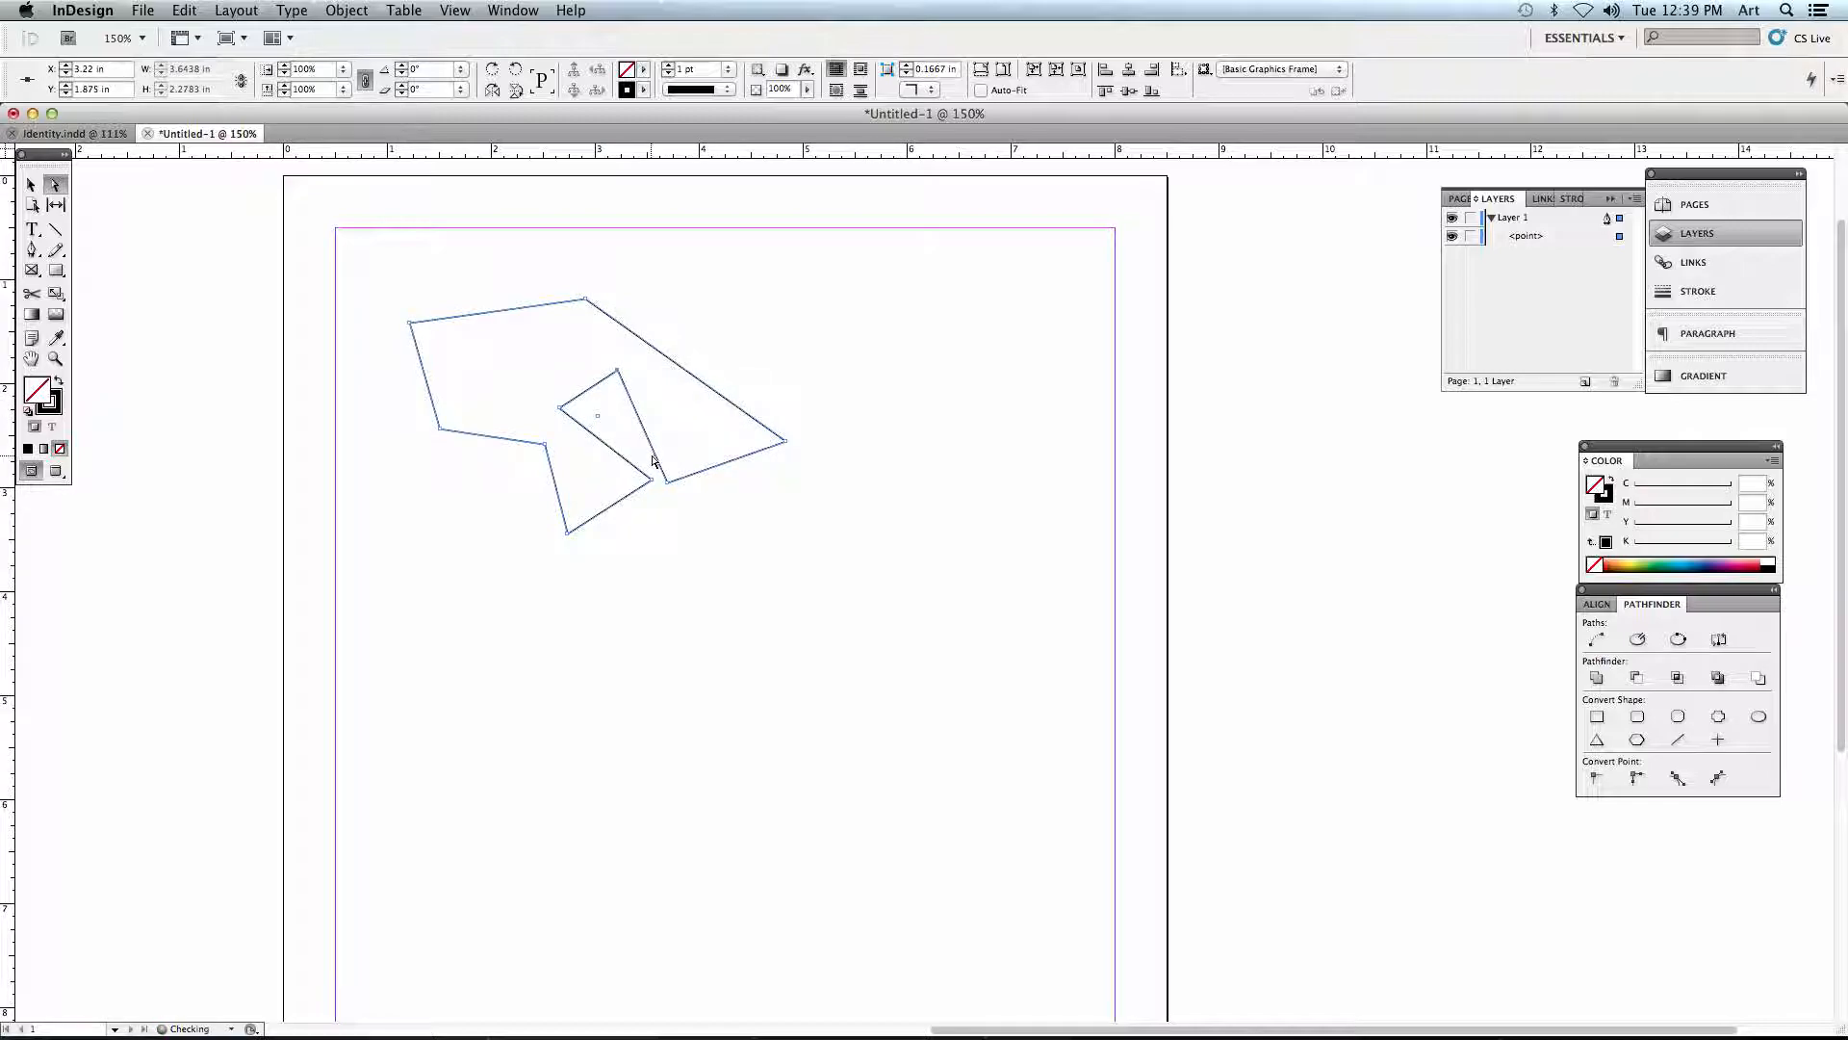
left_click_drag(652, 479, 640, 481)
left_click_drag(545, 444, 396, 447)
left_click(416, 500)
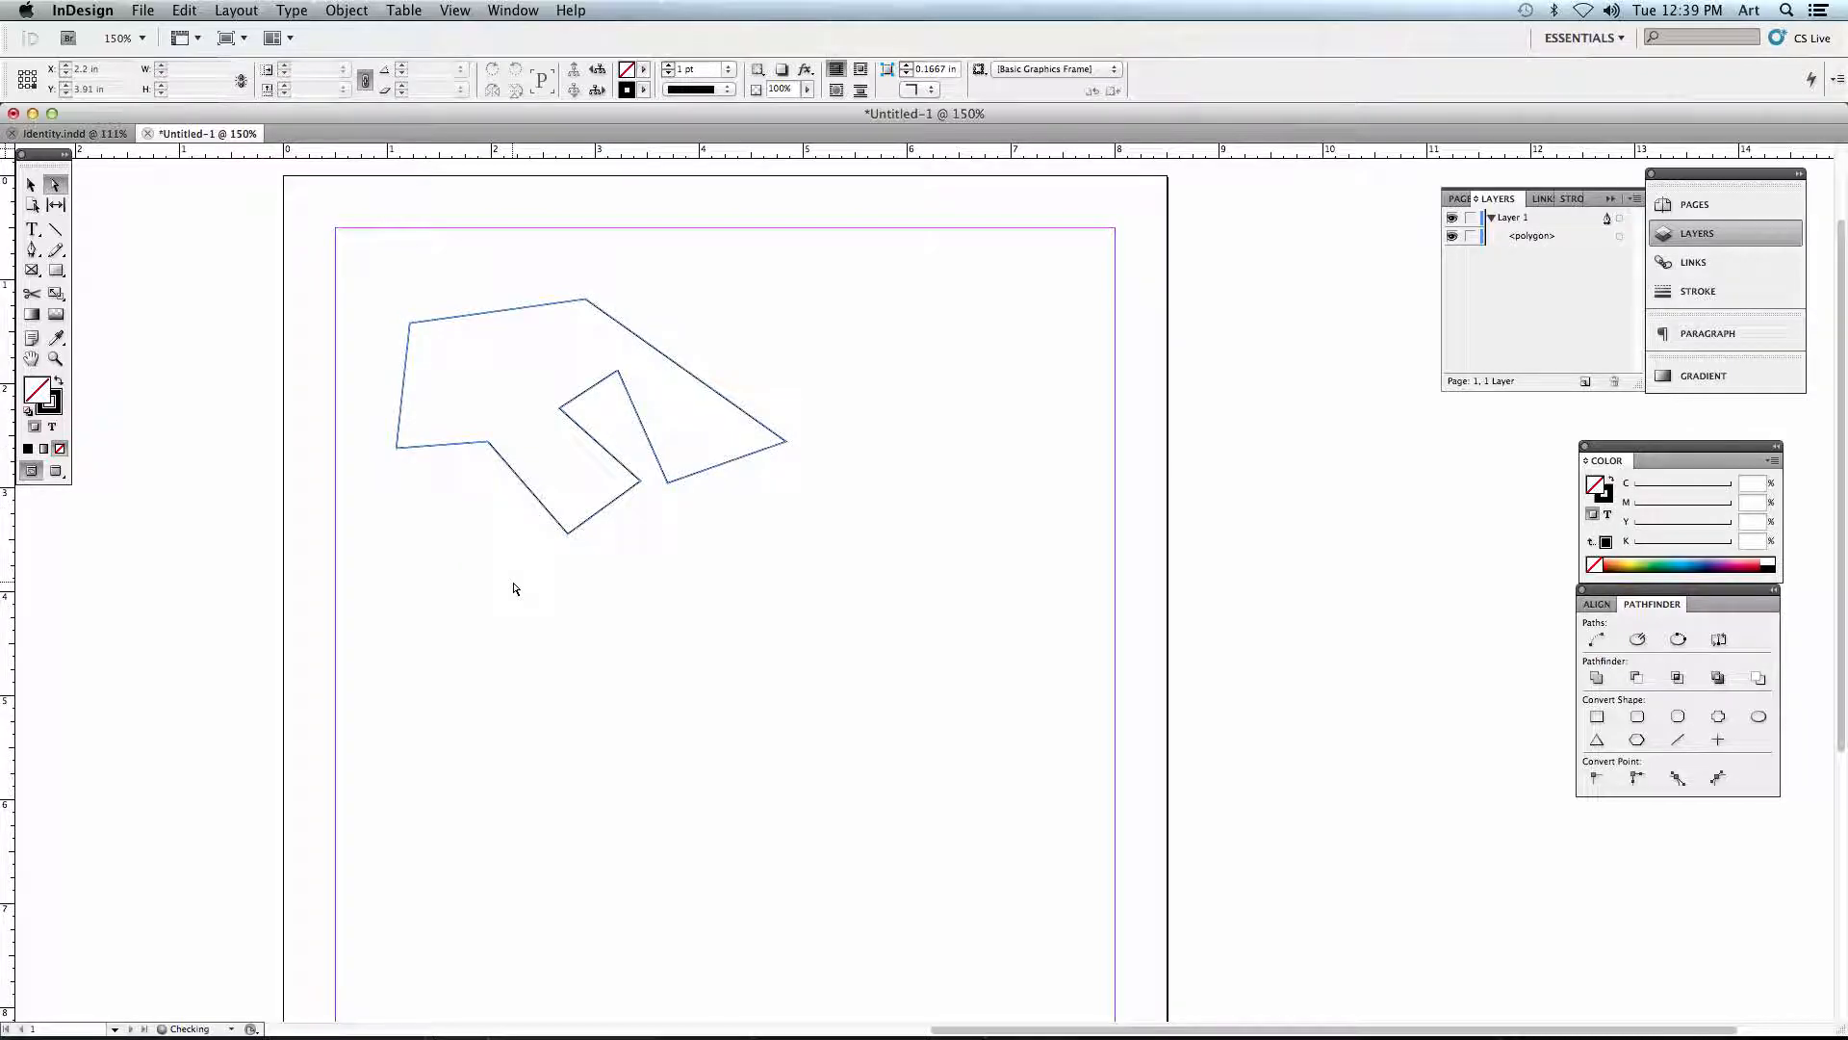
- Move the whole polygon about 1 in to the right and slightly down with the Selection tool, and deselect it
left_click(30, 184)
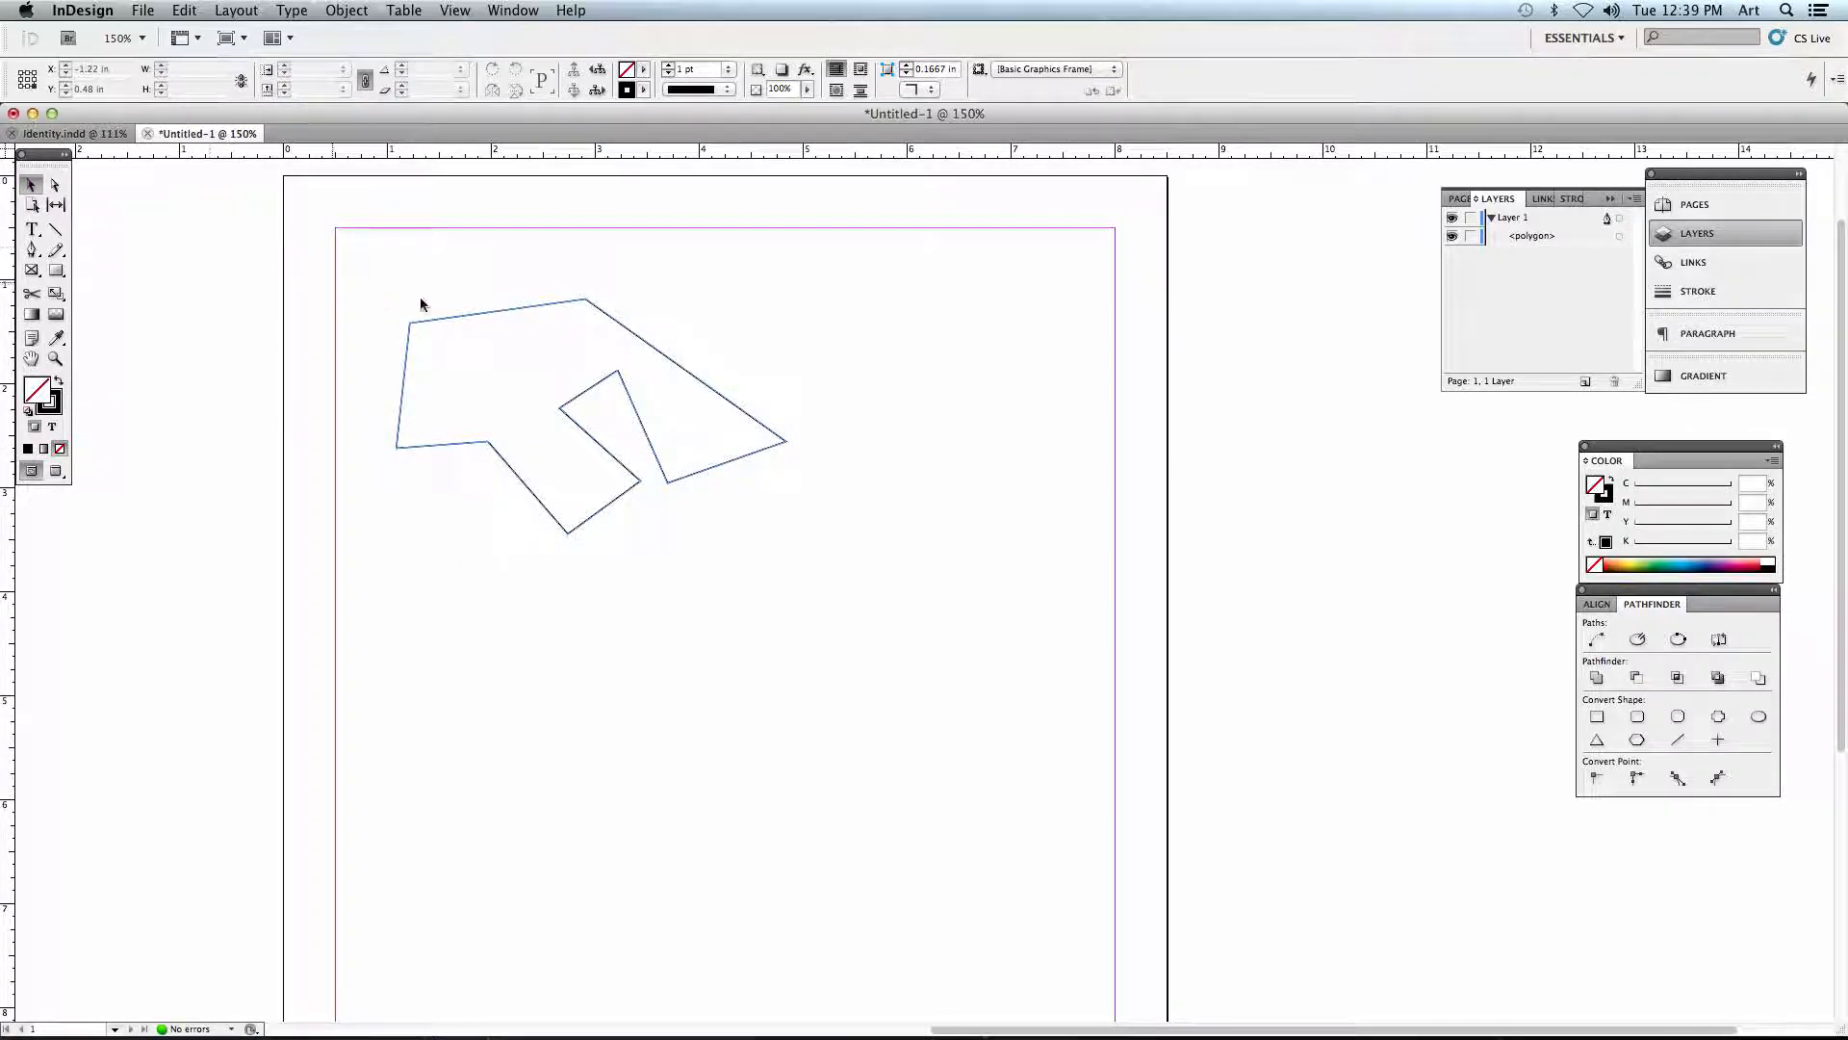
left_click_drag(471, 315, 552, 362)
left_click(567, 311)
- Select the polygon with the Direct Selection tool and fill it with the red swatch C=15 M=100 Y=100 K=0
left_click(56, 184)
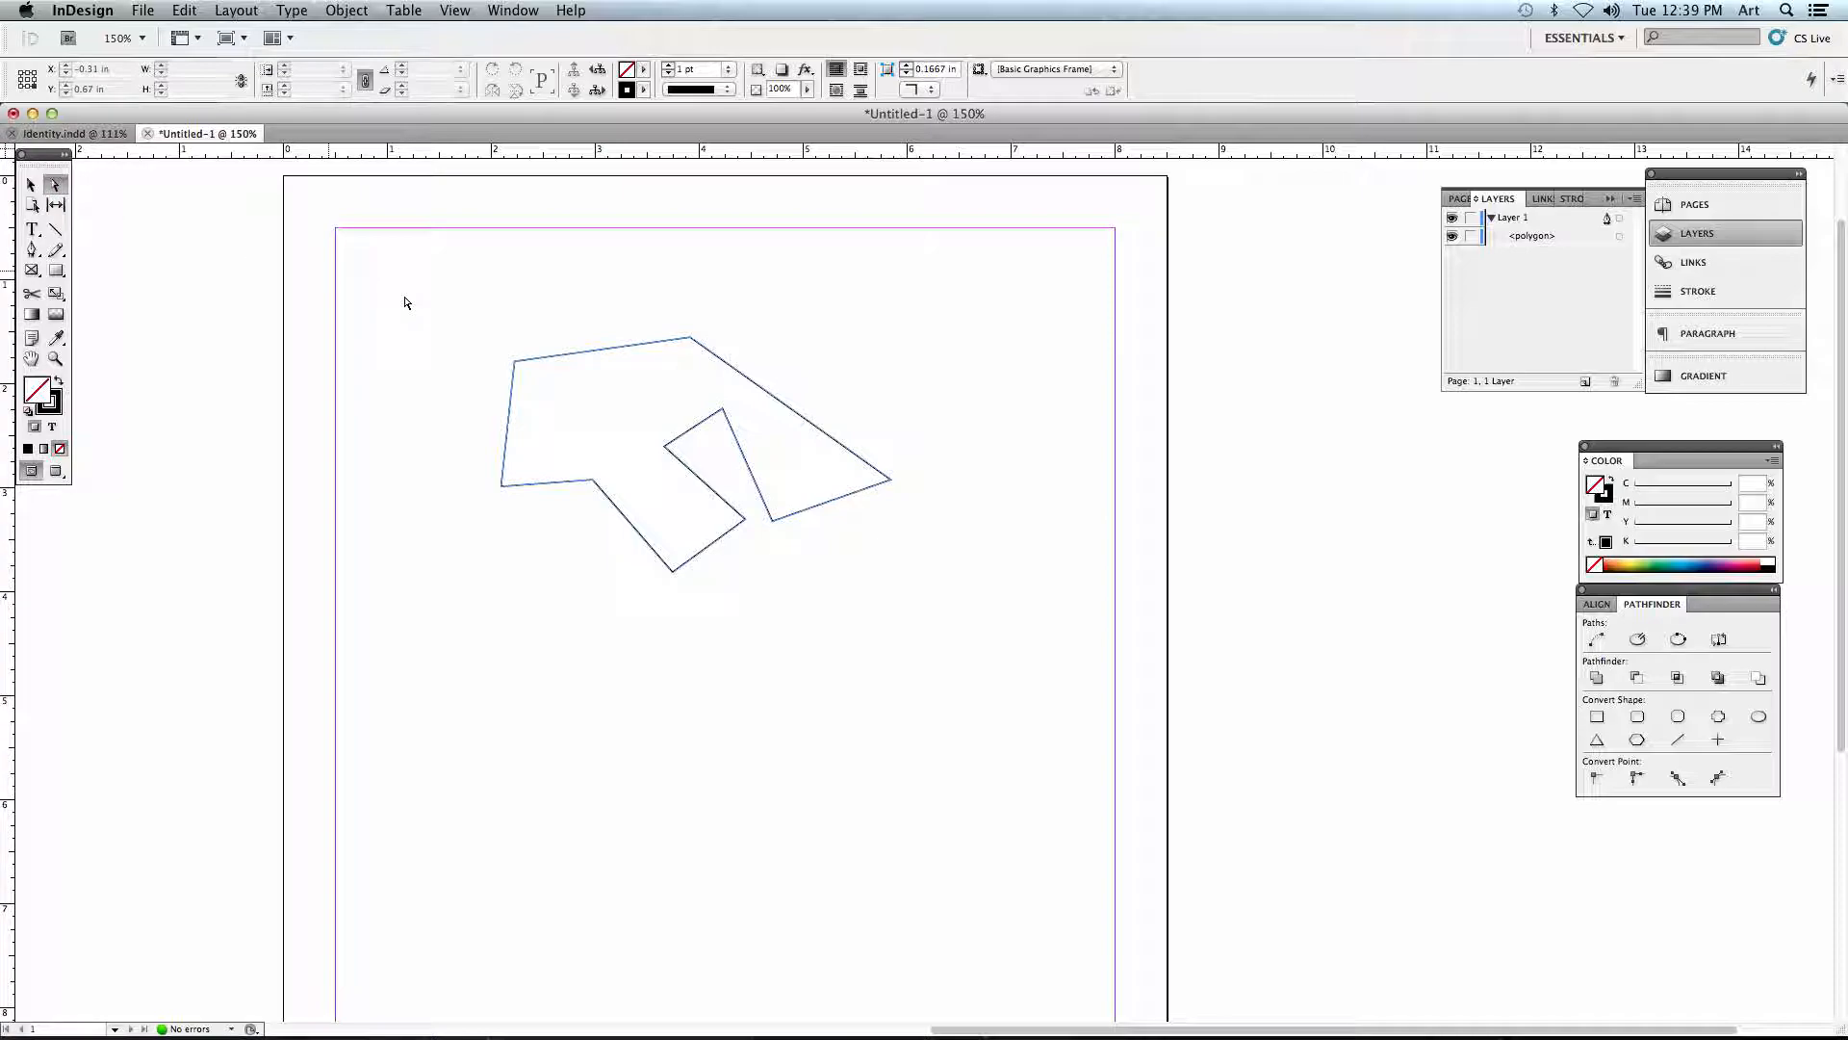
left_click(516, 360)
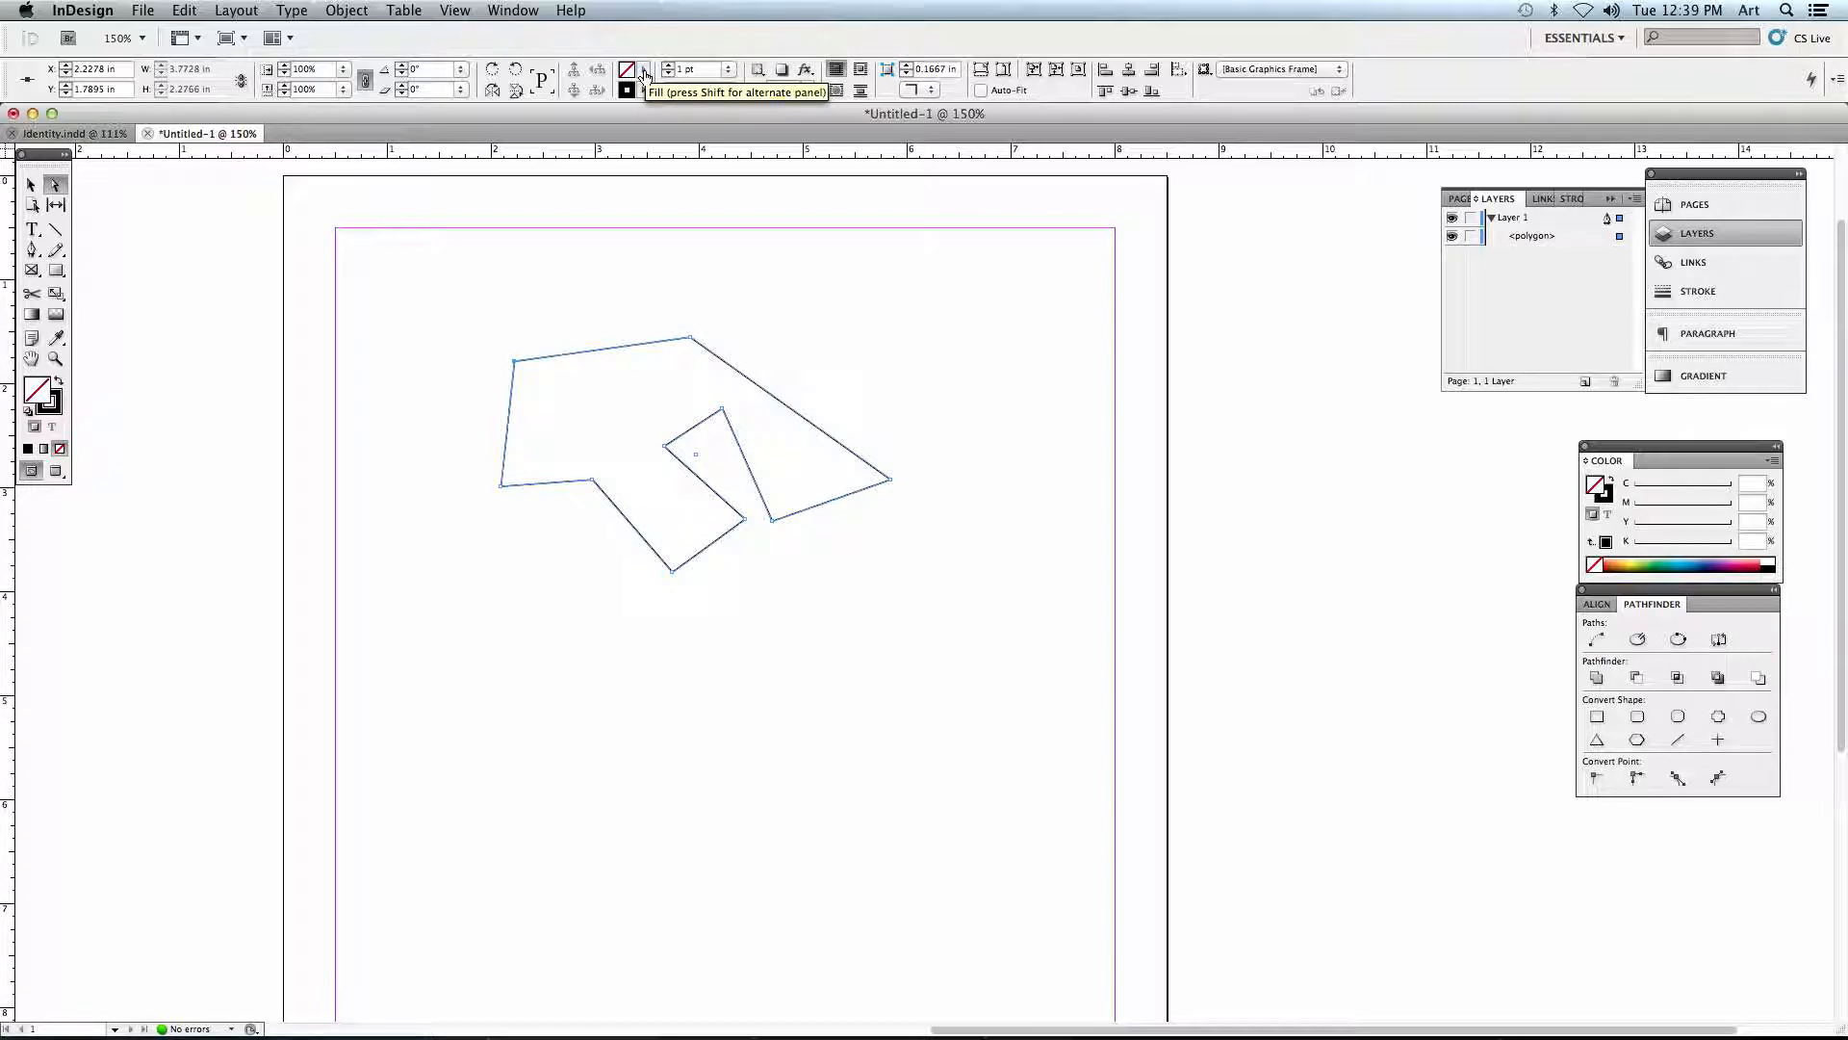
left_click(644, 75)
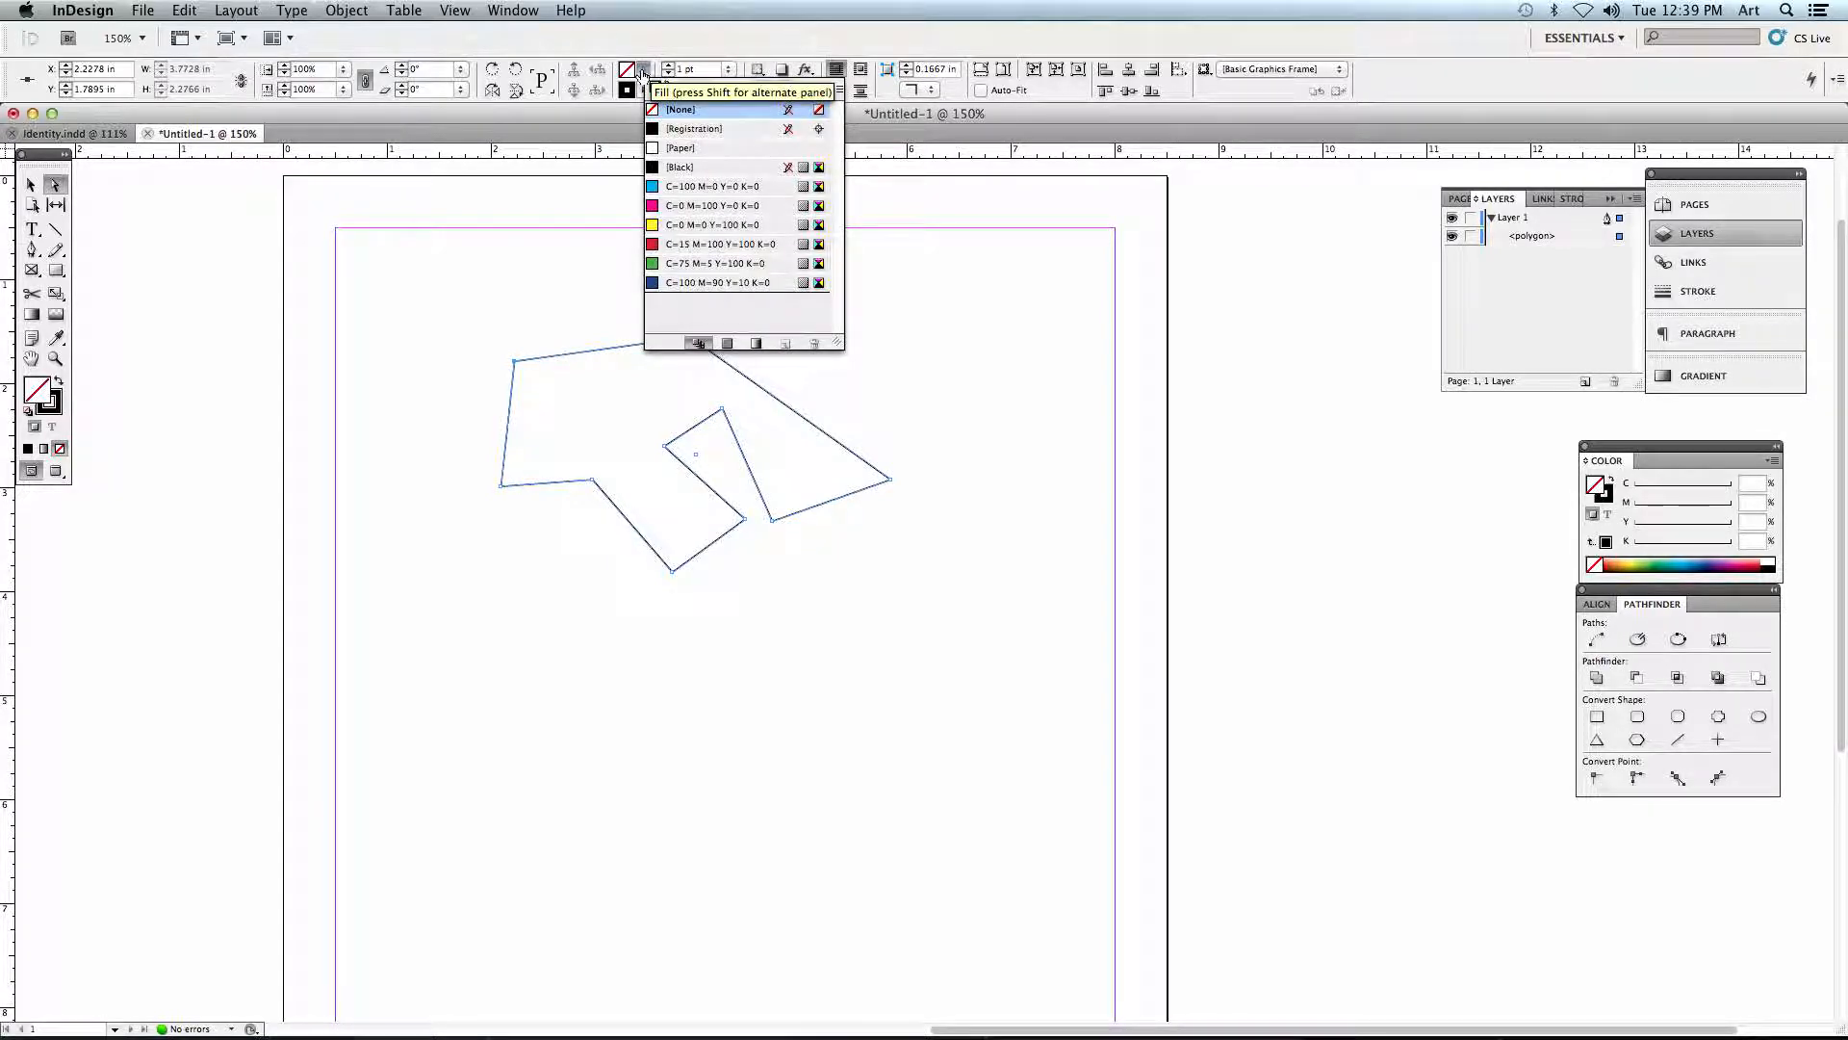
left_click(685, 246)
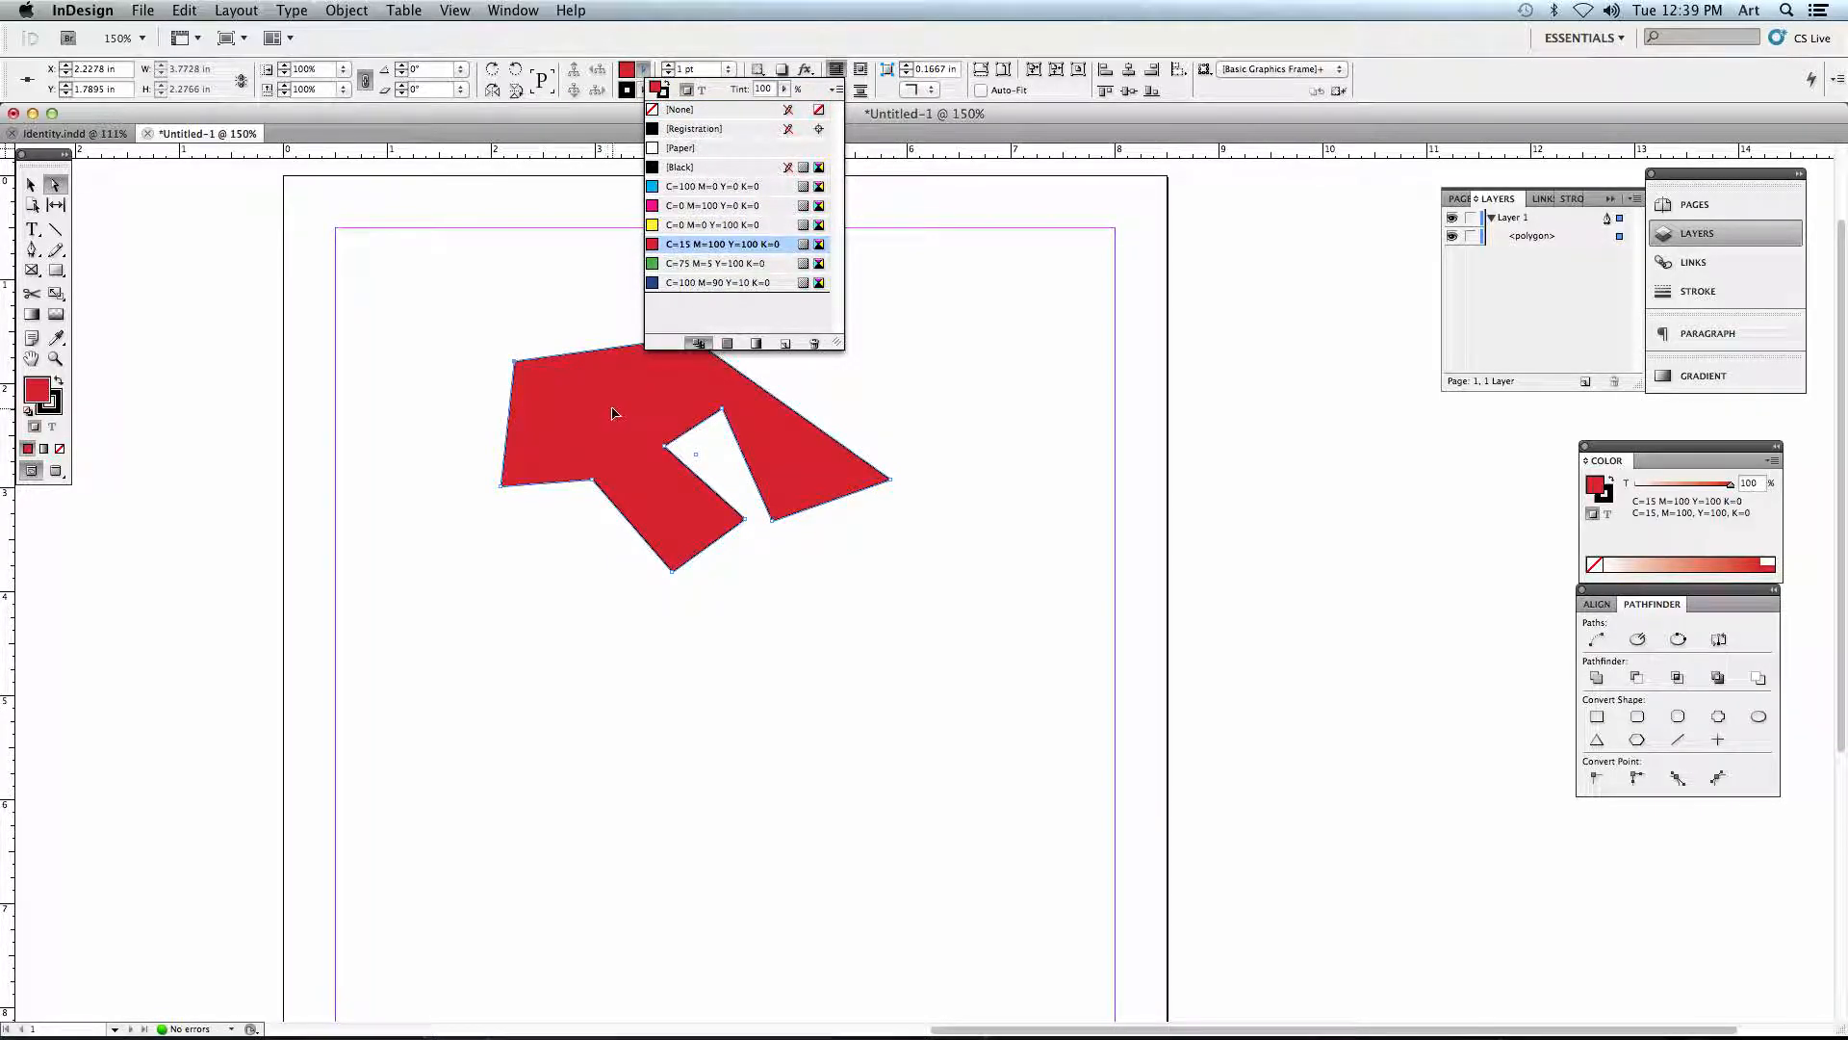
left_click(647, 68)
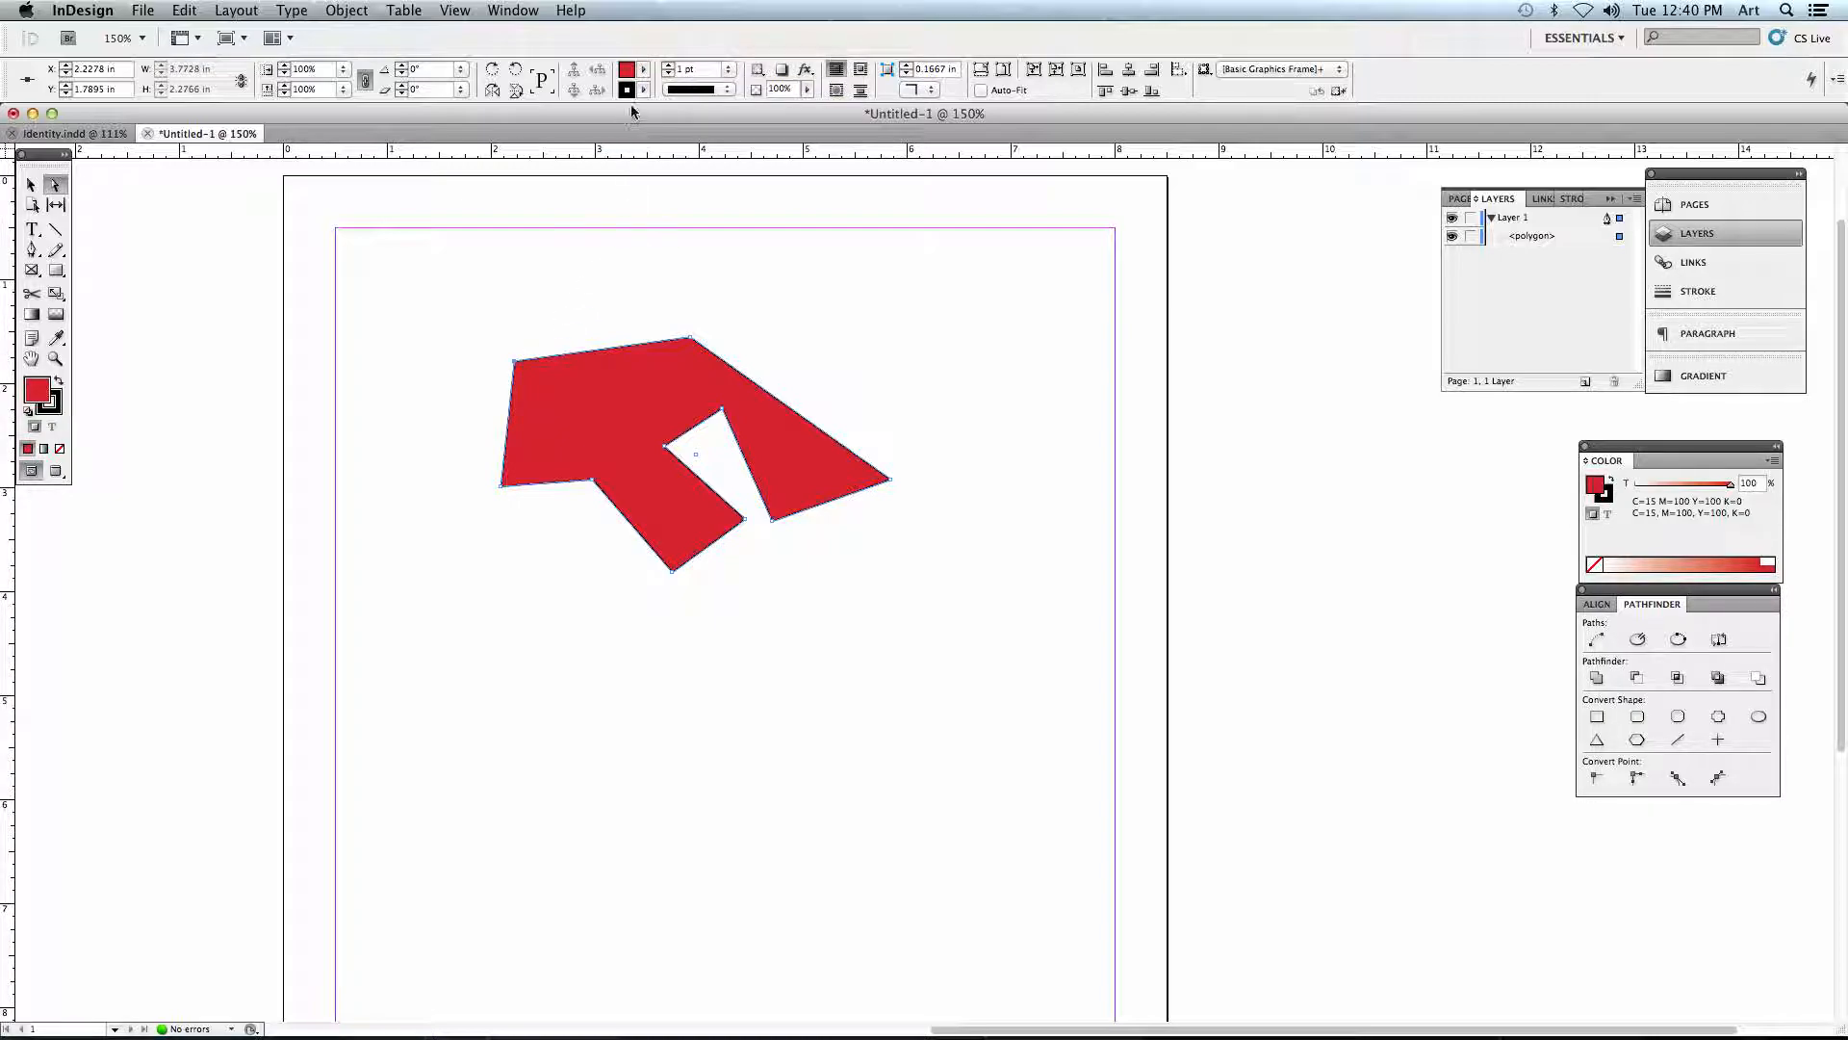
- Try yellow and green swatches on the polygon's stroke, set the stroke to None and deselect the shape
left_click(643, 90)
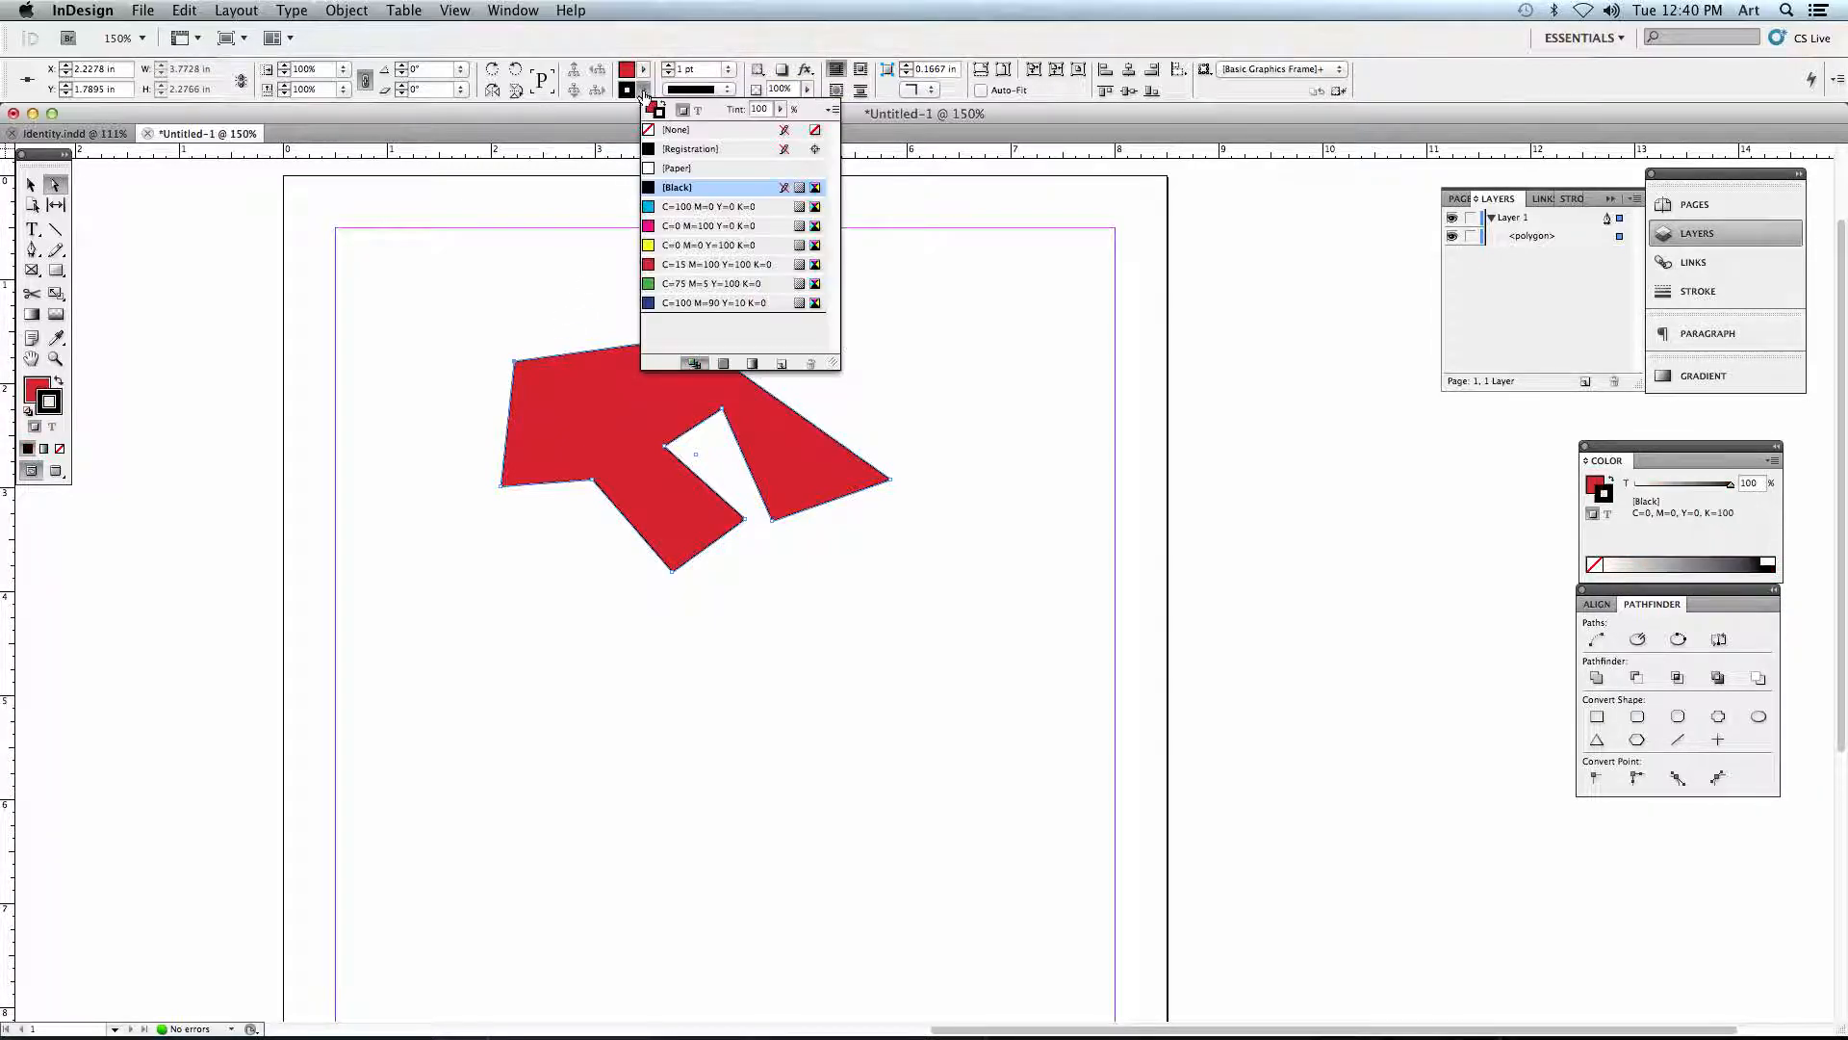
left_click(676, 246)
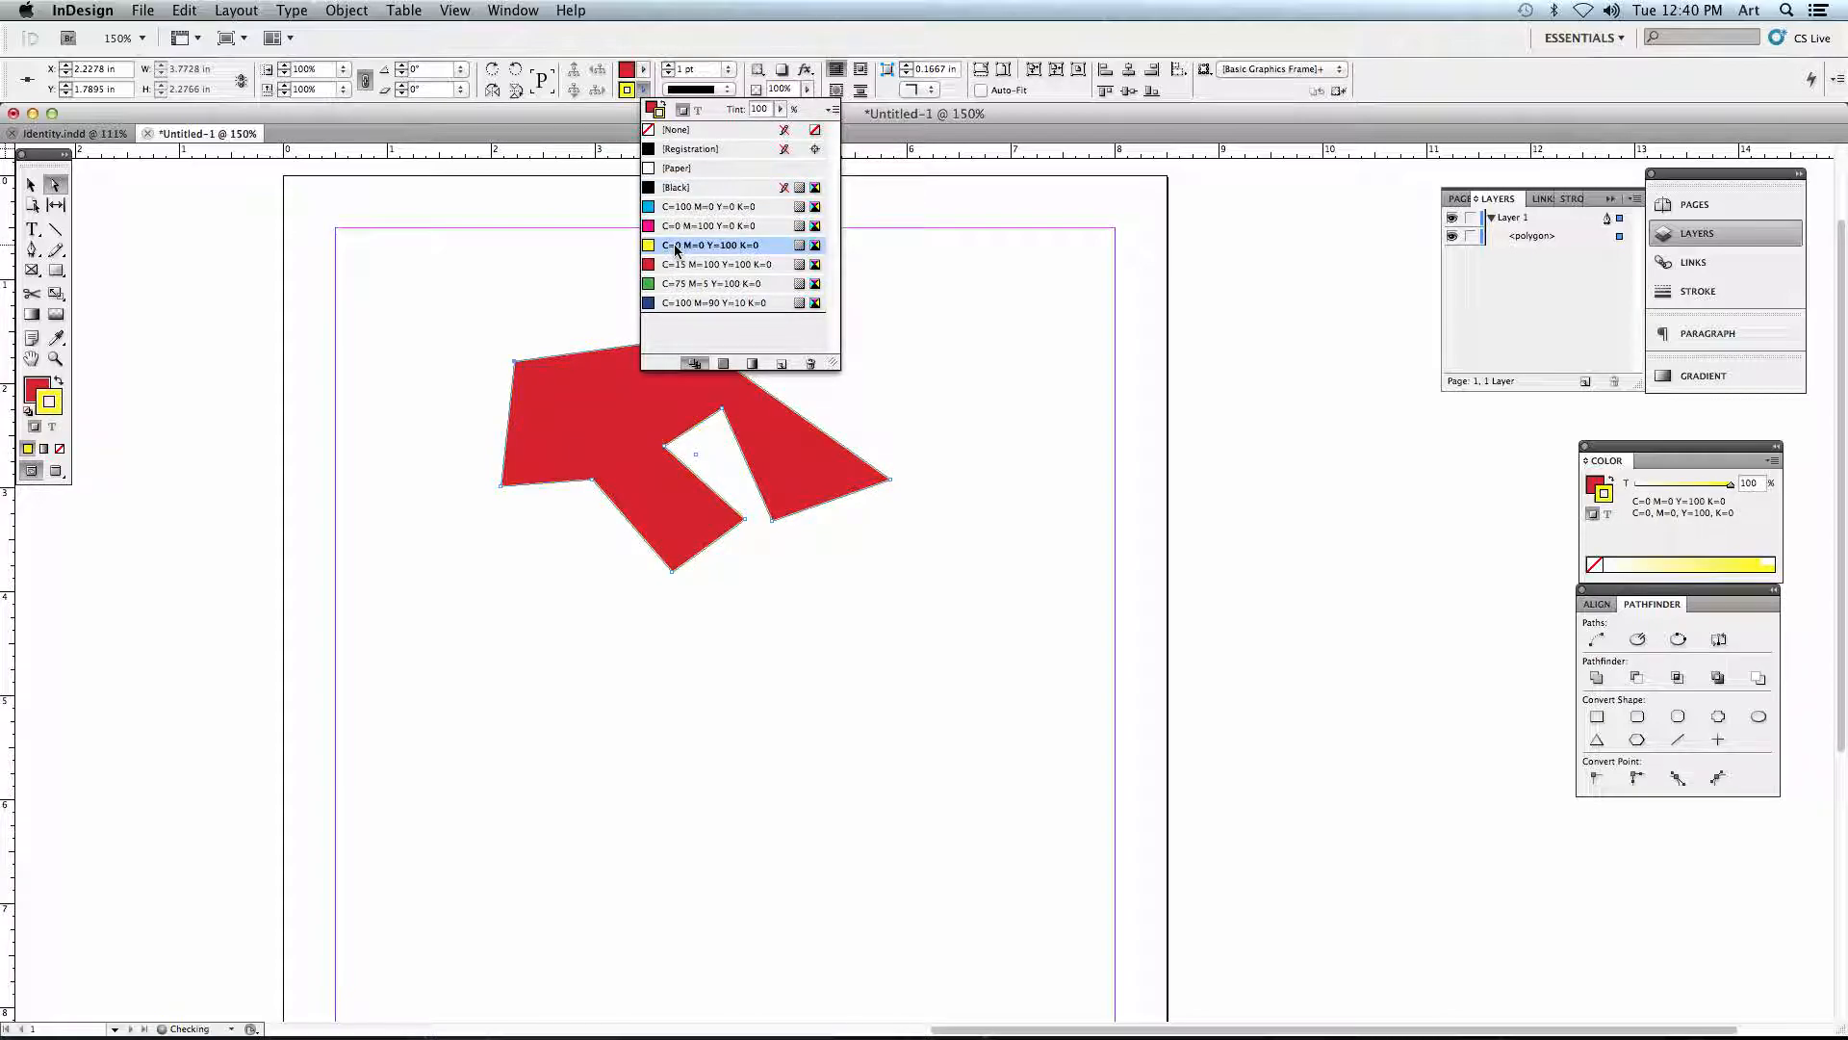
left_click(674, 283)
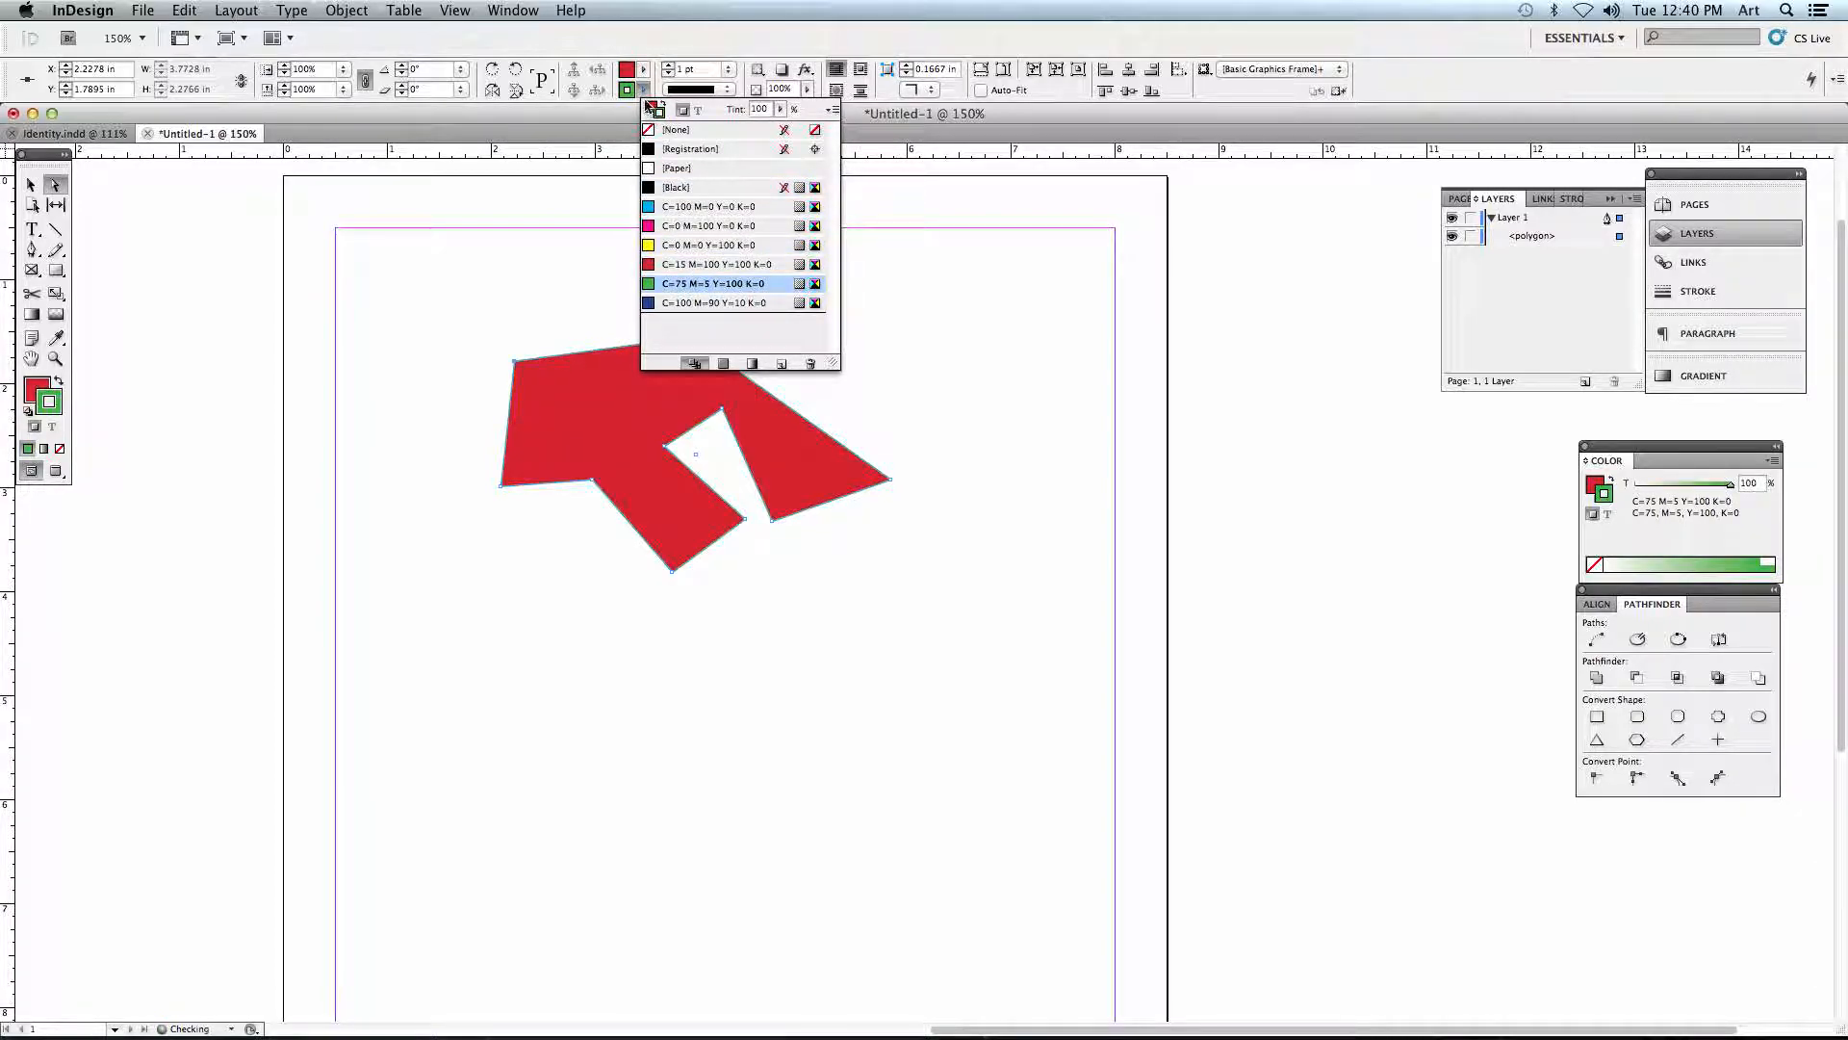
left_click(674, 130)
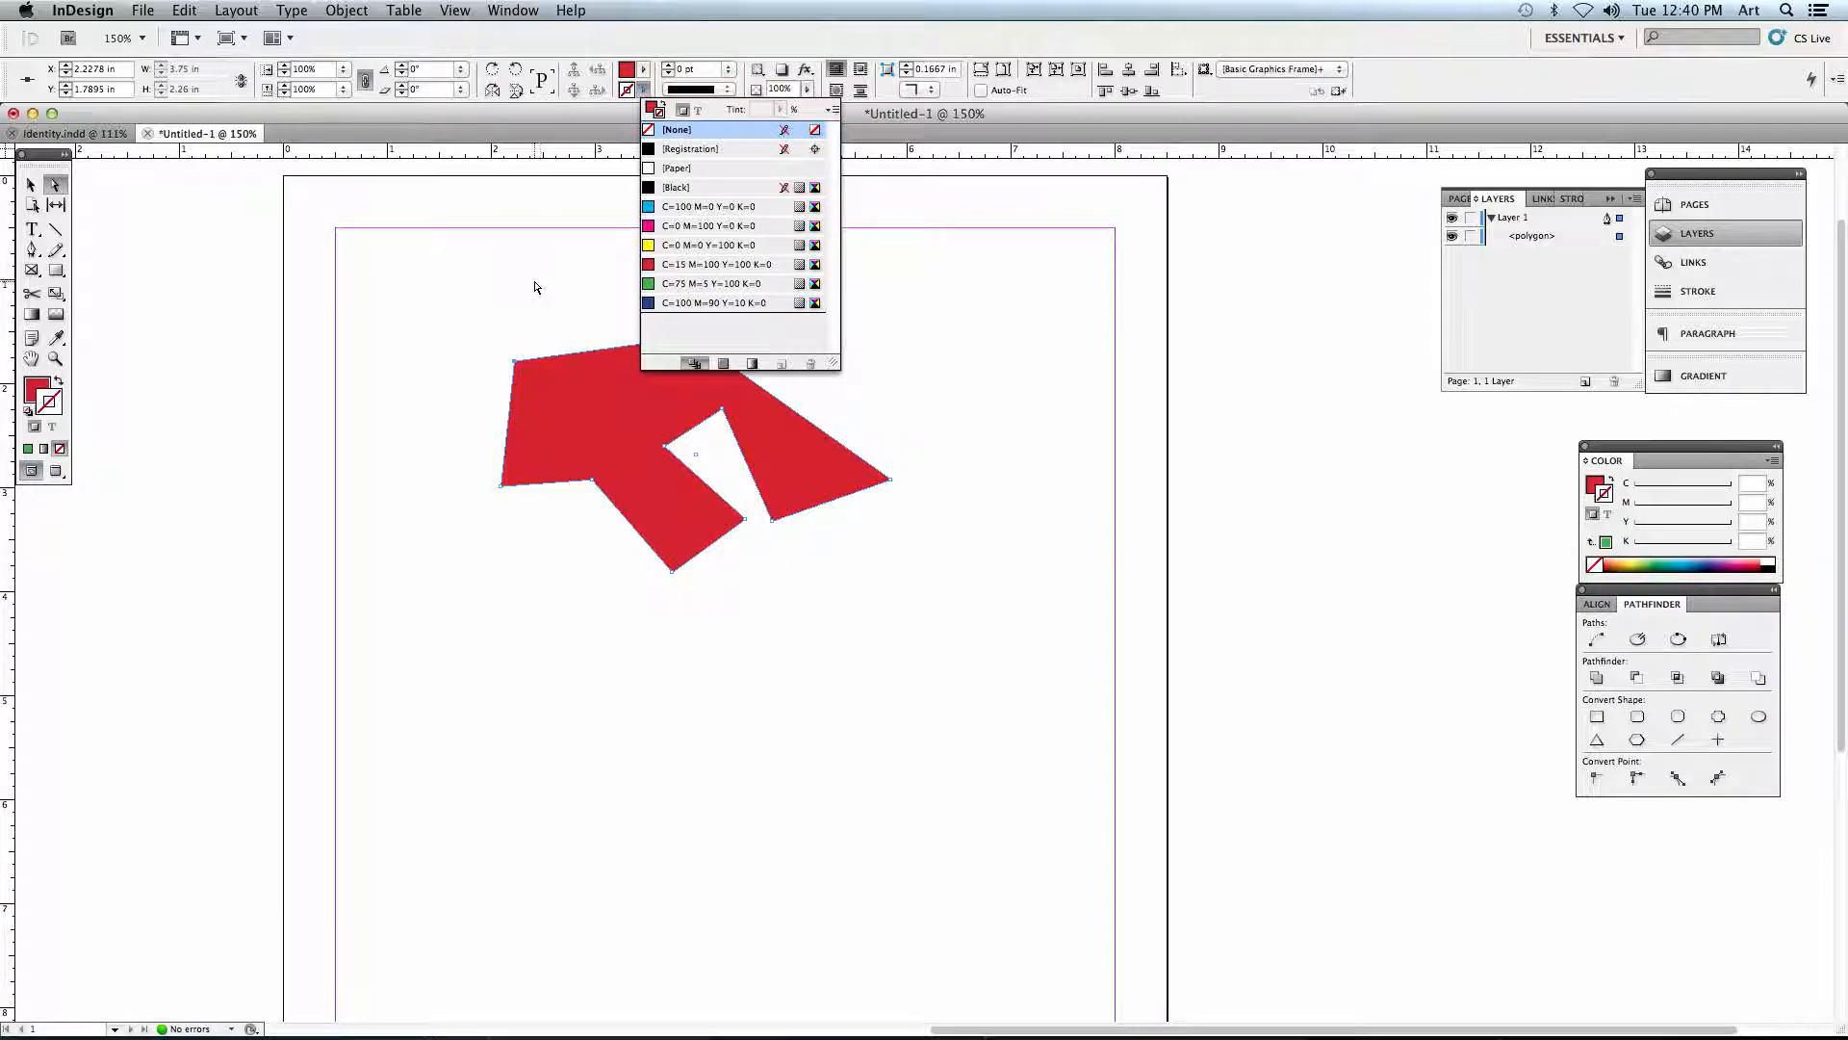
left_click(648, 248)
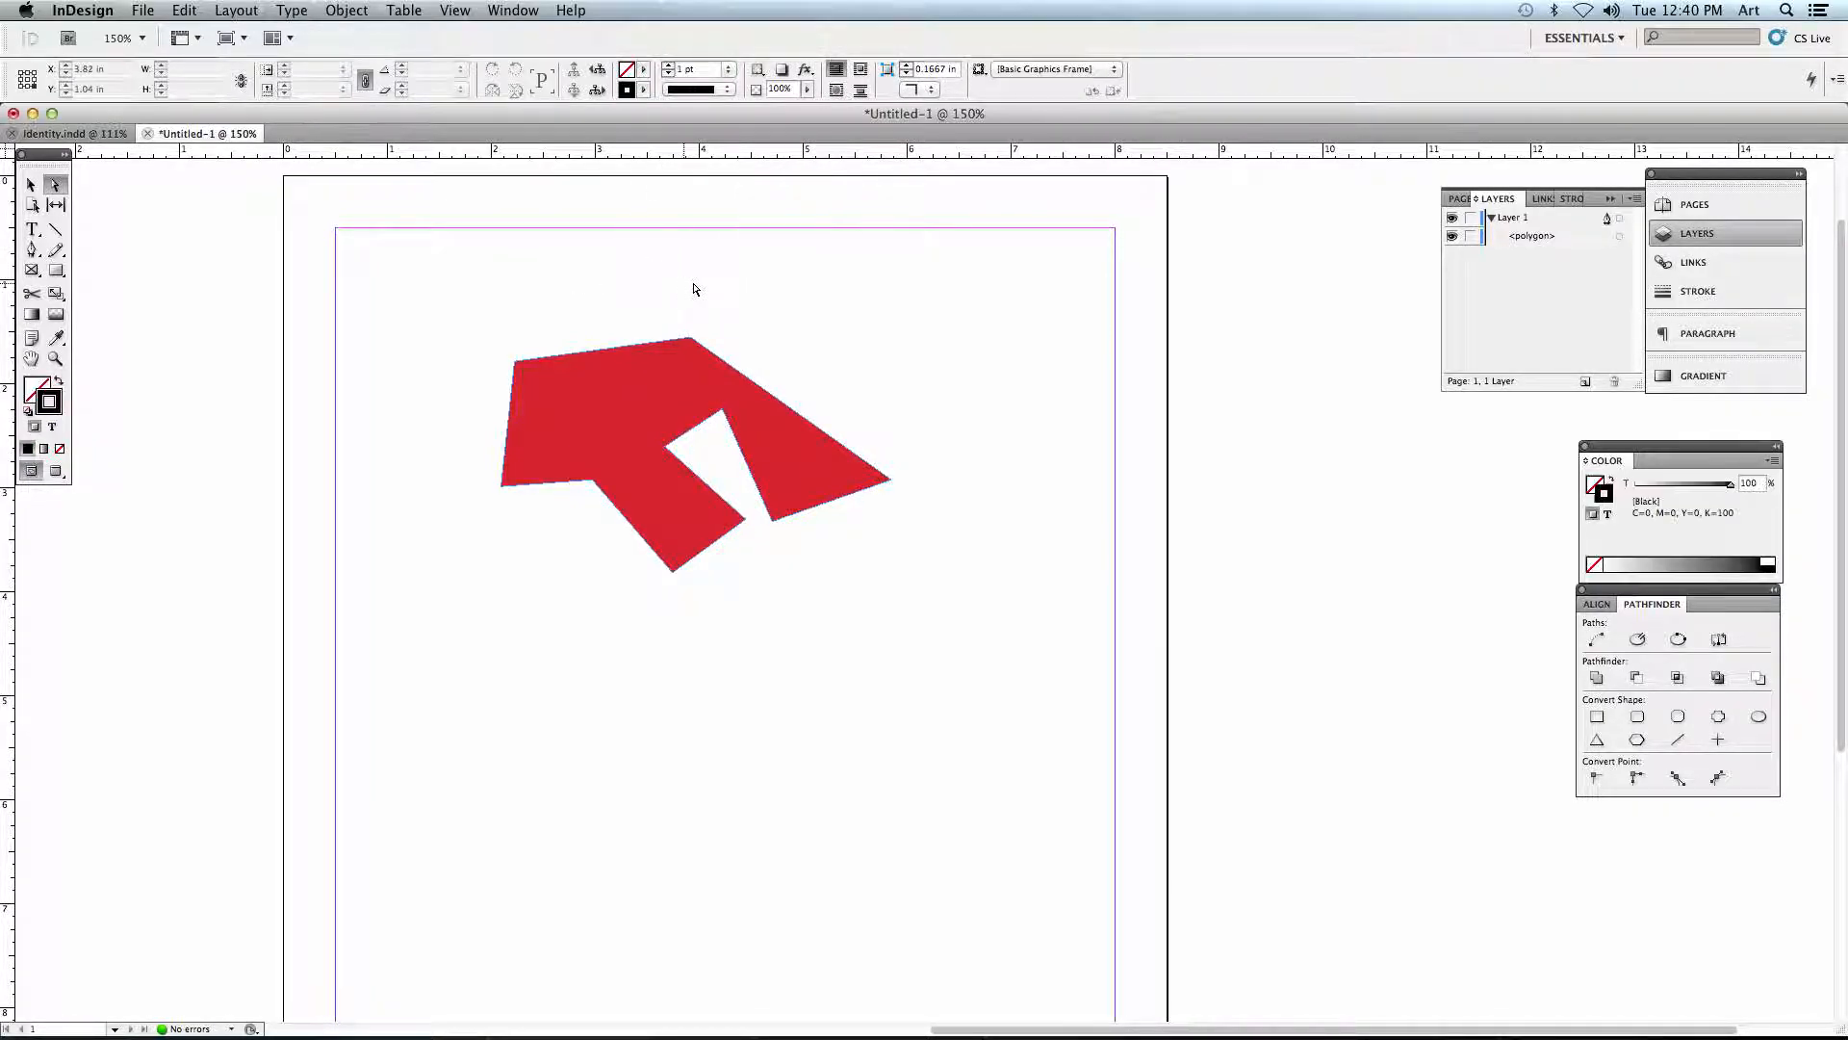
- Move the red polygon slightly right and up with the Selection tool
left_click(30, 184)
left_click(579, 399)
left_click_drag(579, 398, 607, 389)
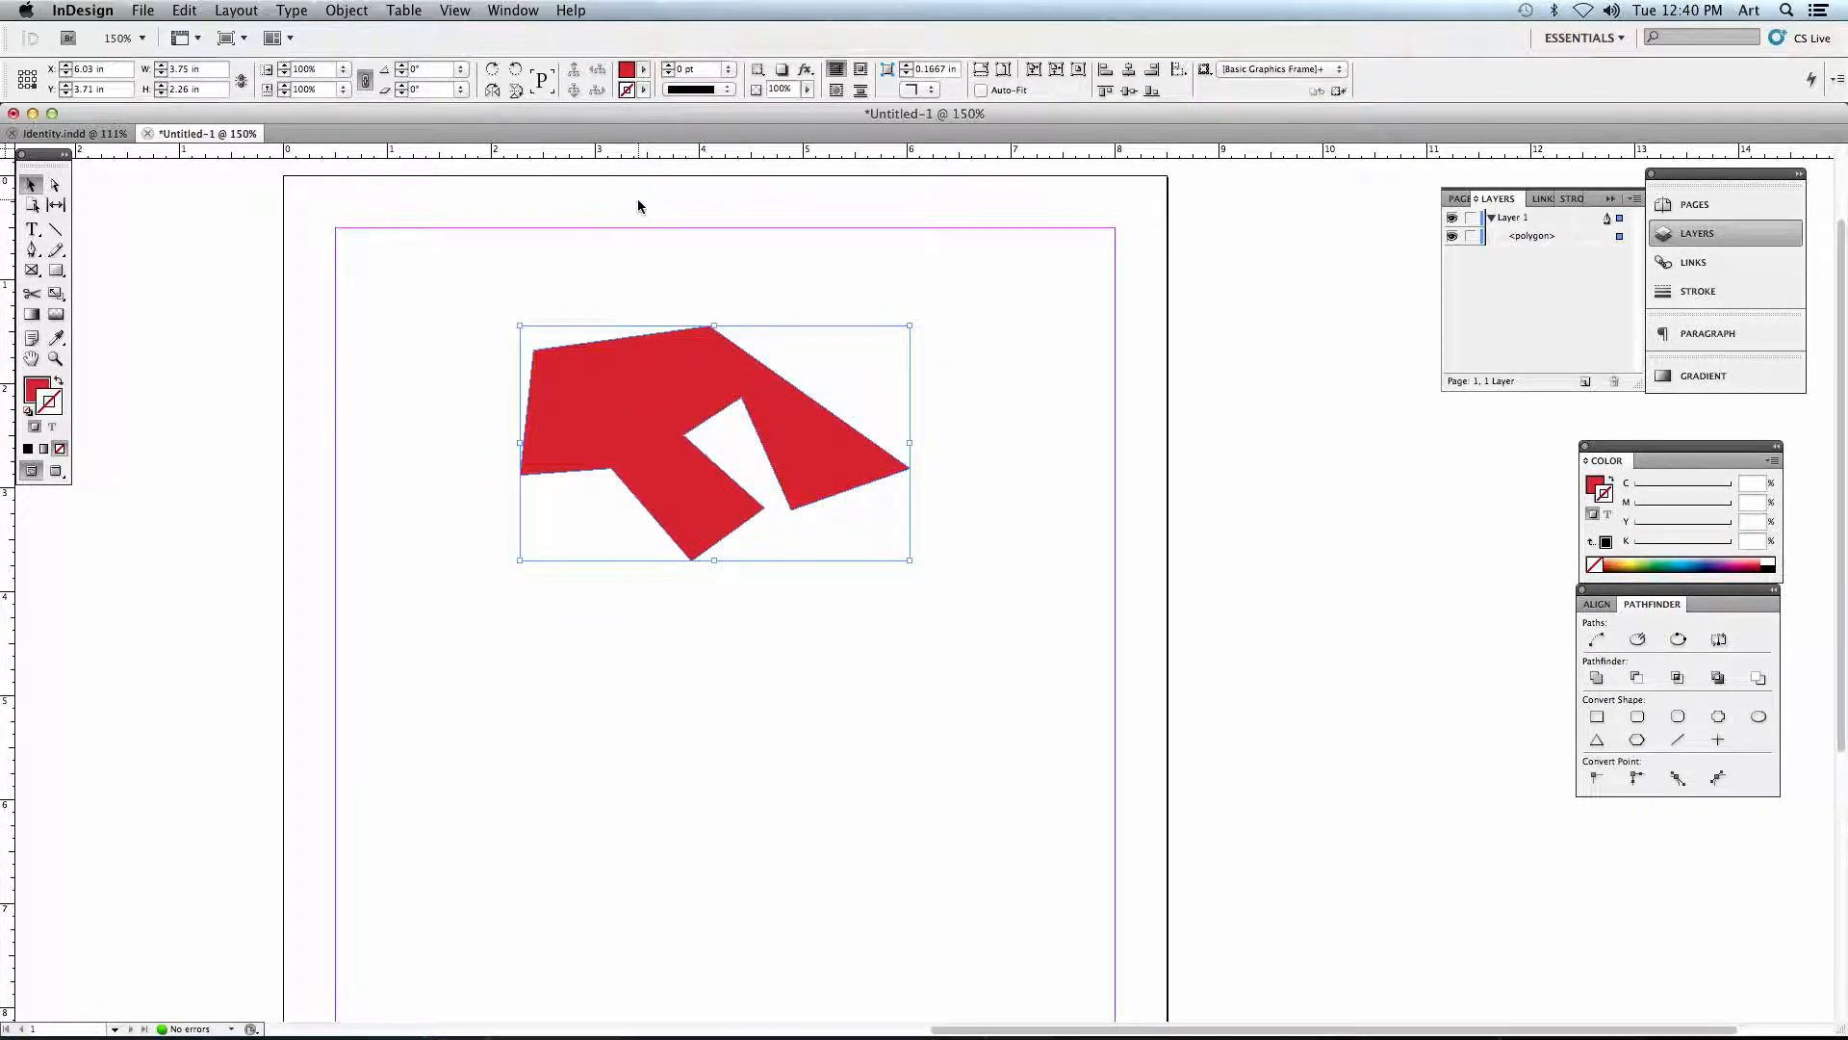
- Fill the polygon with bright green C=51 M=0 Y=100 K=0 using the Color Picker, and move it about 0.2 in down
left_click(30, 387)
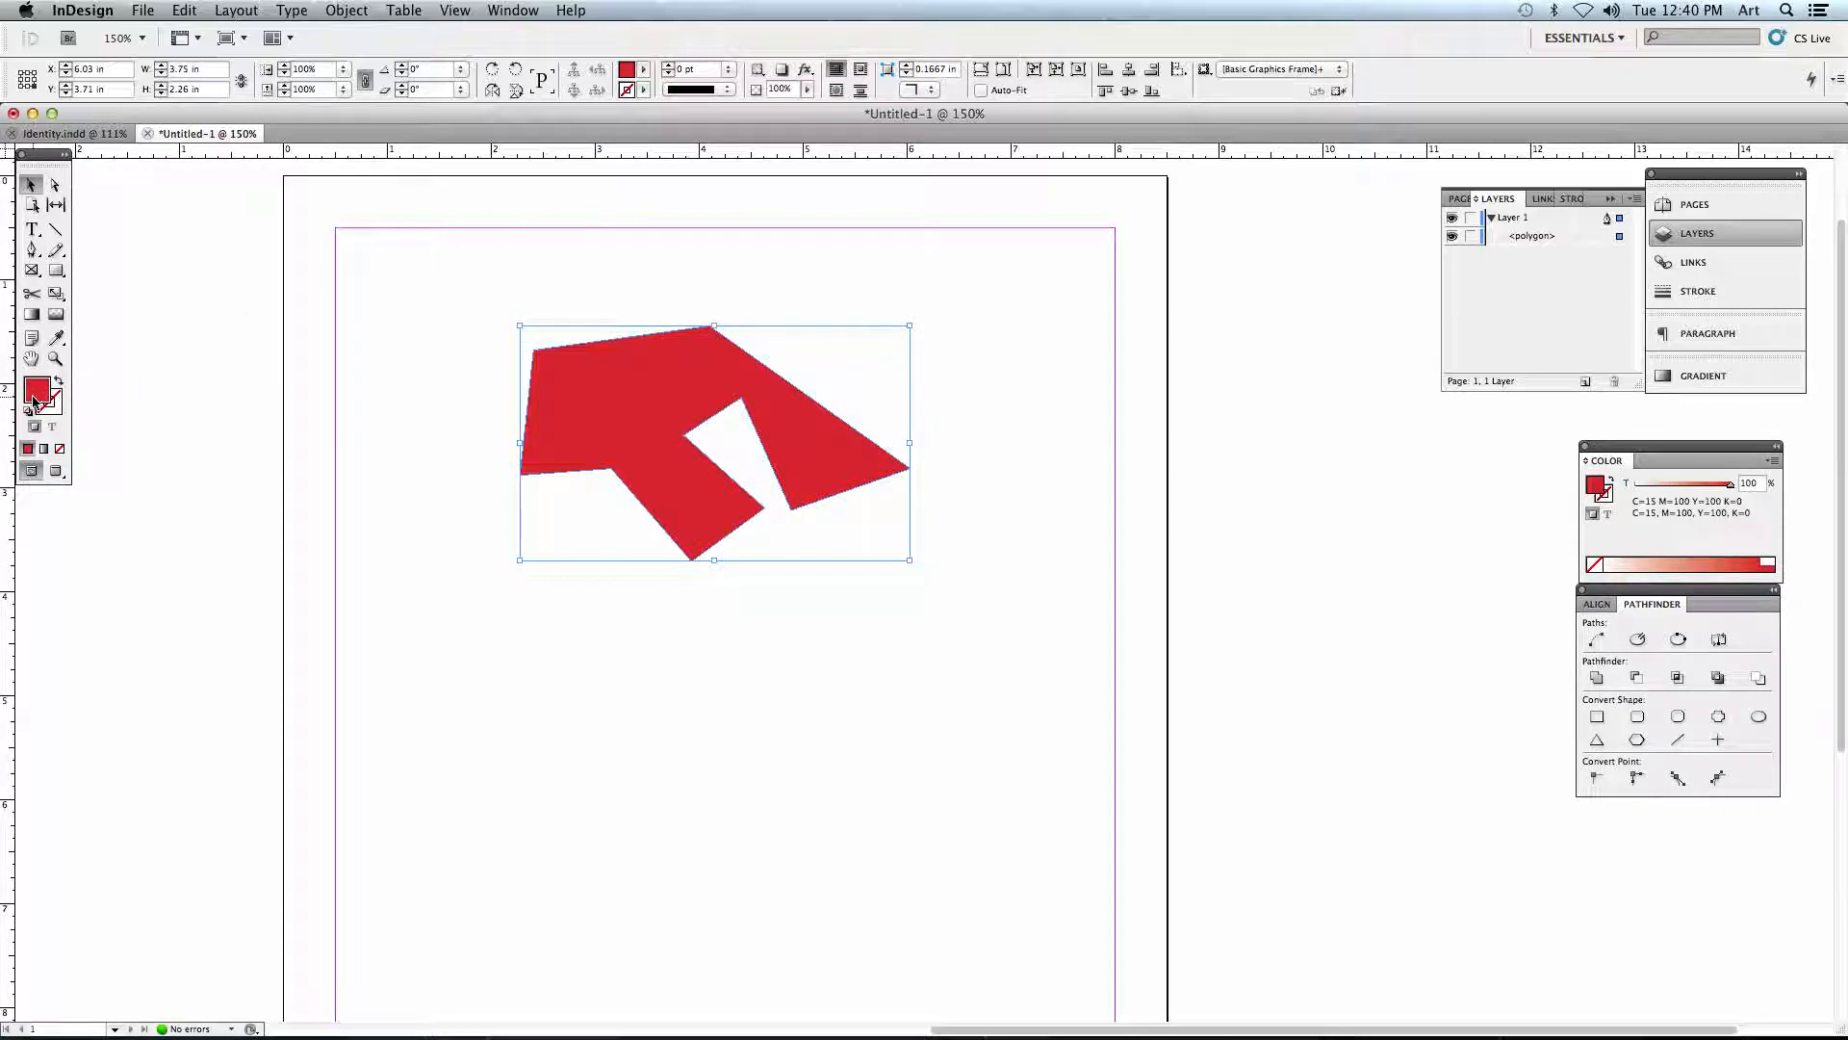
double_click(34, 394)
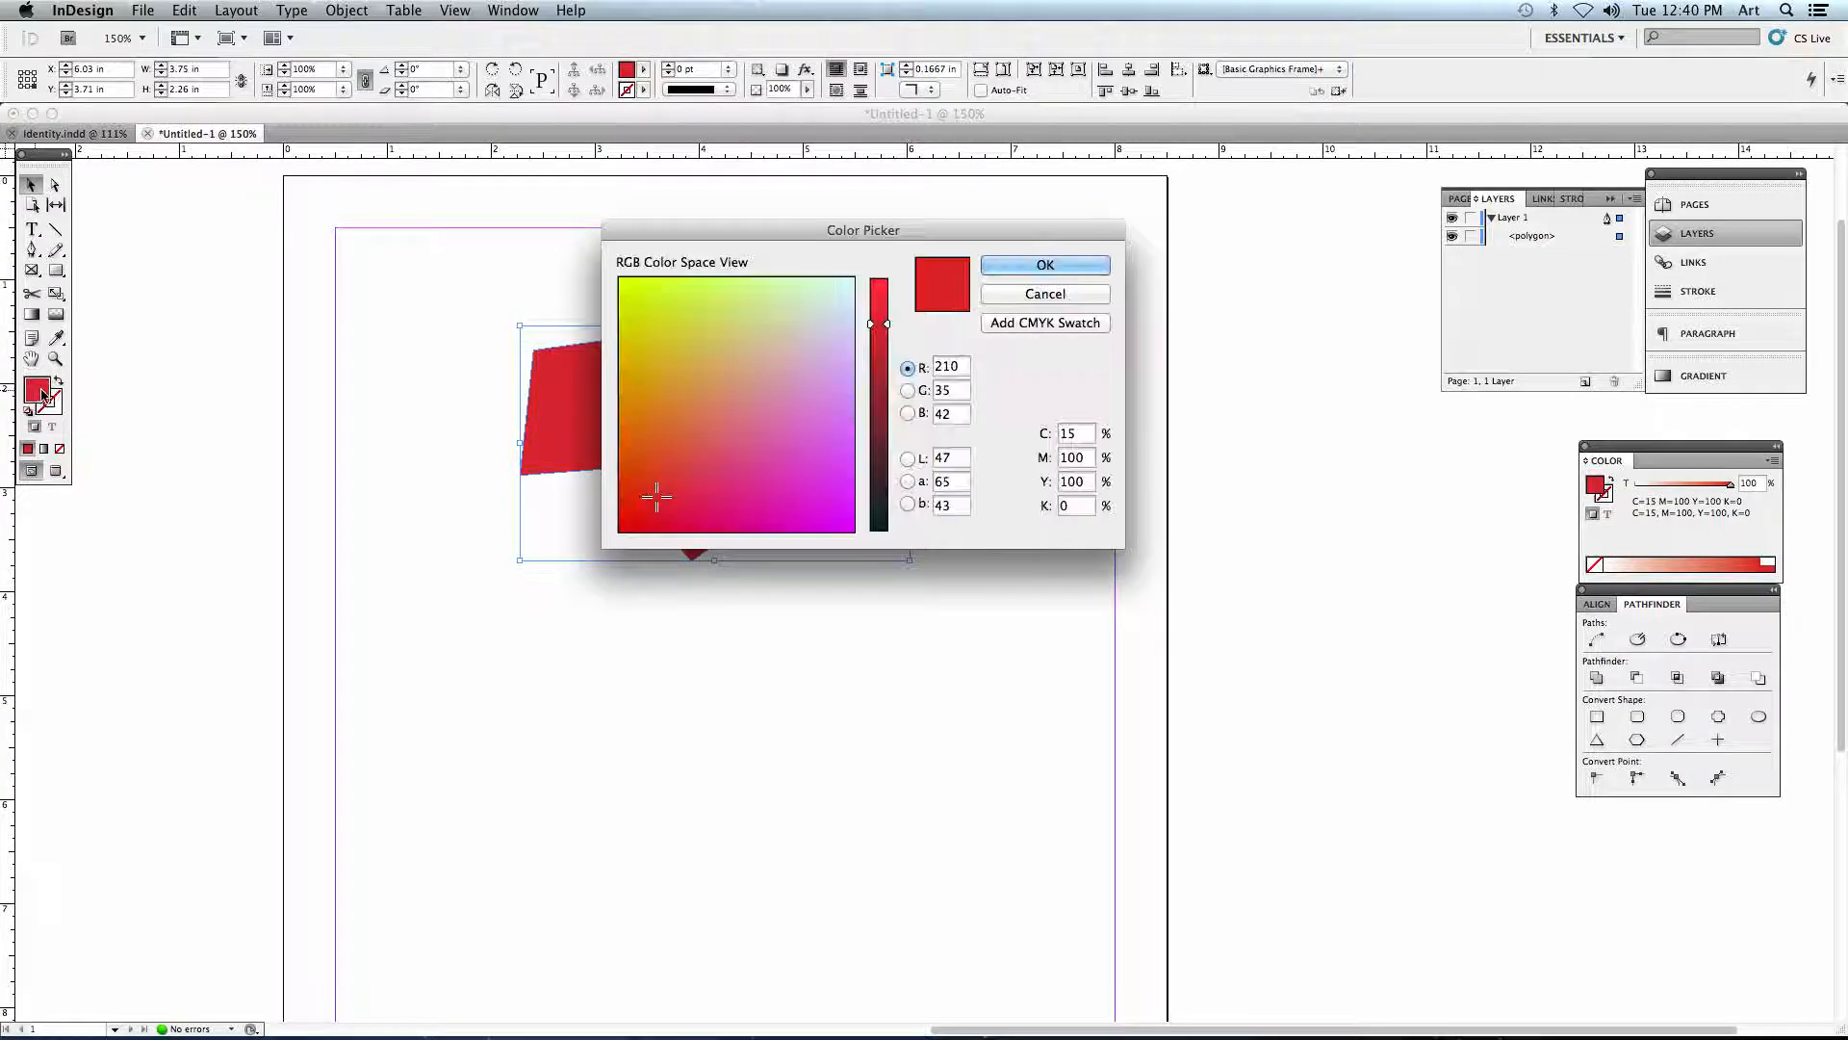
mouse_move(656, 497)
left_mouse_down()
mouse_move(825, 363)
mouse_move(783, 396)
mouse_move(804, 330)
mouse_move(746, 325)
left_mouse_up()
left_click_drag(878, 325, 884, 417)
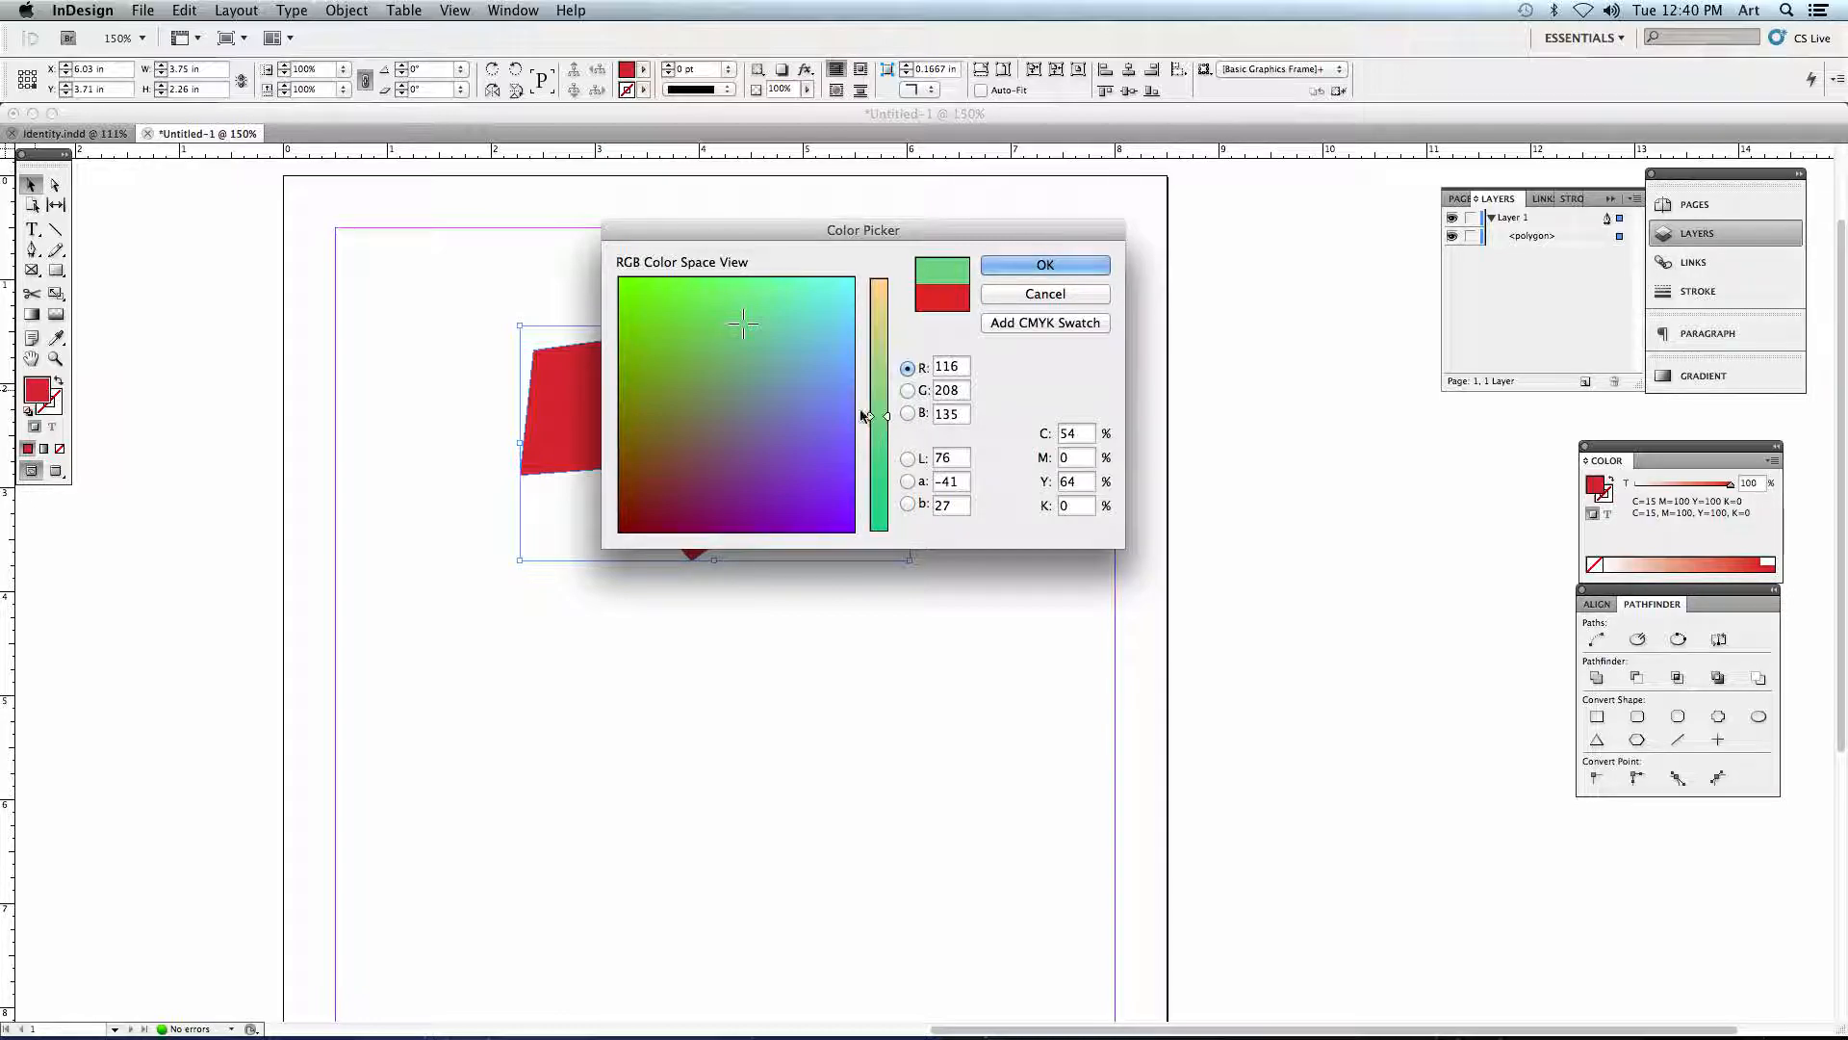
left_click_drag(777, 403, 887, 265)
mouse_move(746, 306)
left_mouse_down()
mouse_move(730, 318)
mouse_move(665, 282)
left_mouse_up()
left_click_drag(866, 327, 869, 420)
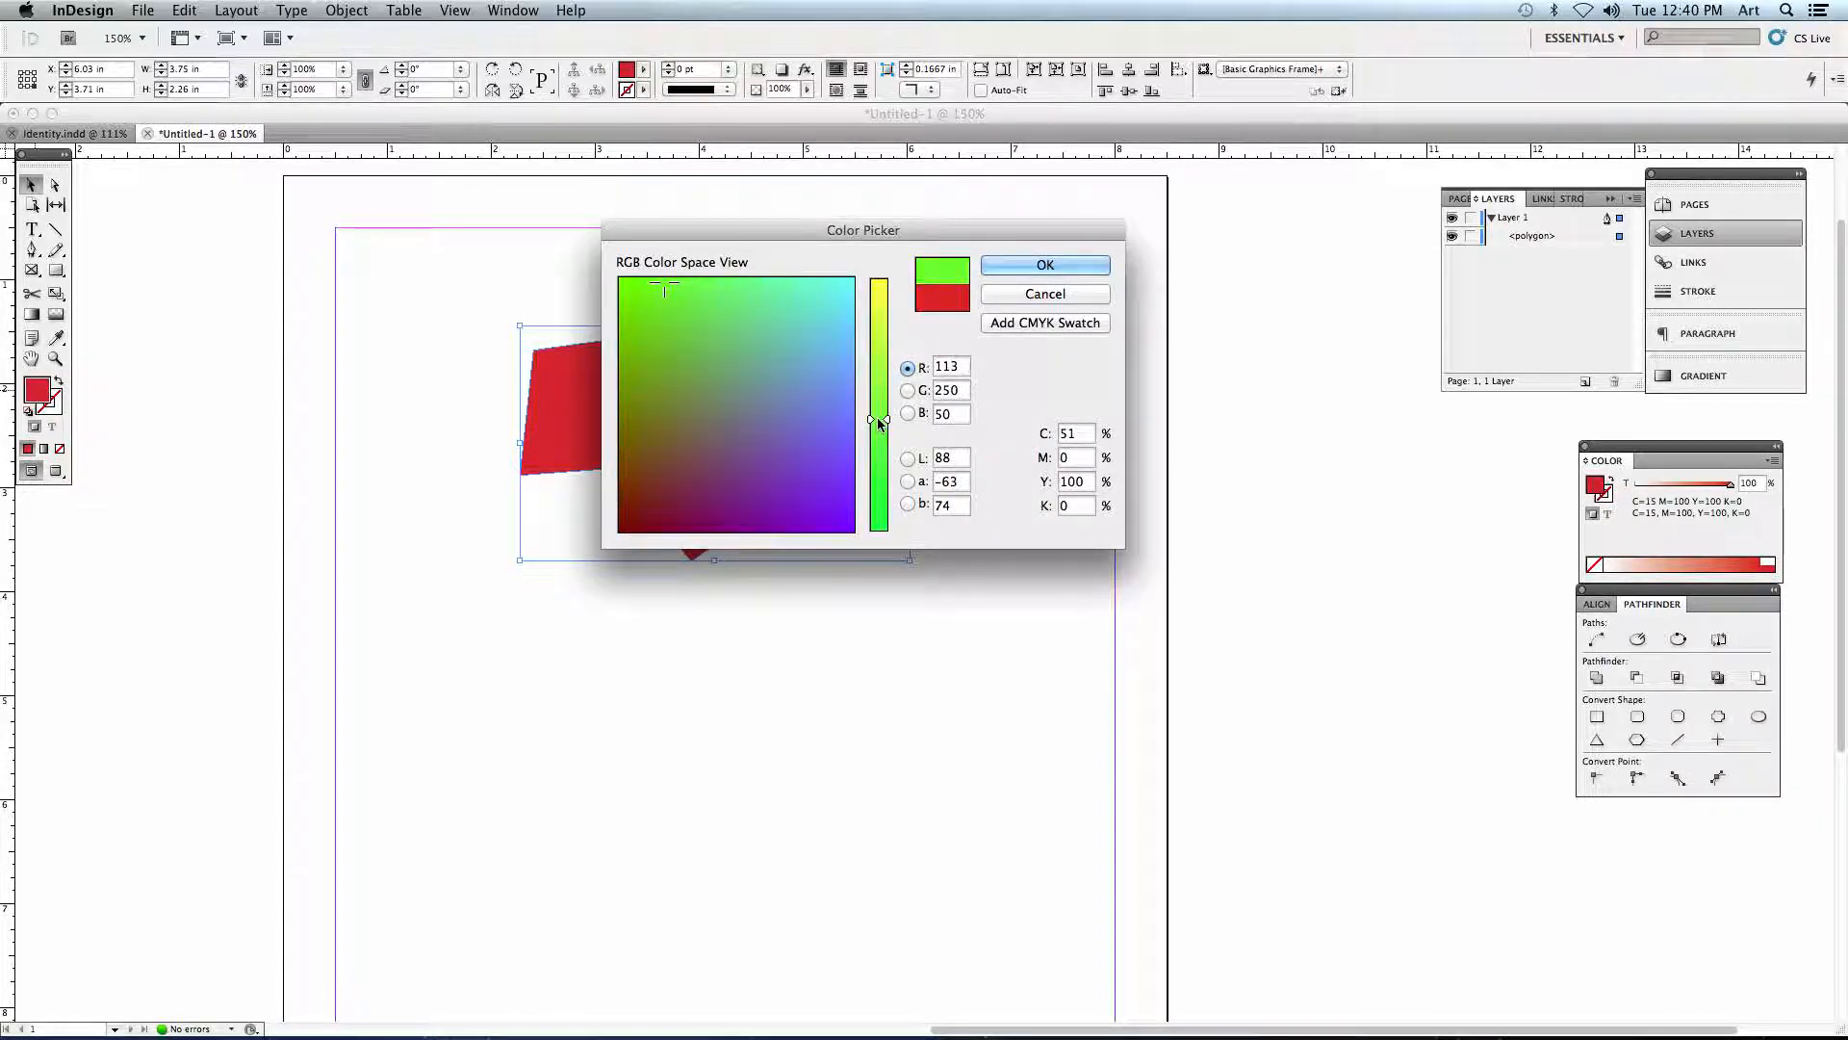
left_click(1044, 266)
mouse_move(691, 397)
left_mouse_down()
mouse_move(734, 421)
mouse_move(663, 413)
left_mouse_up()
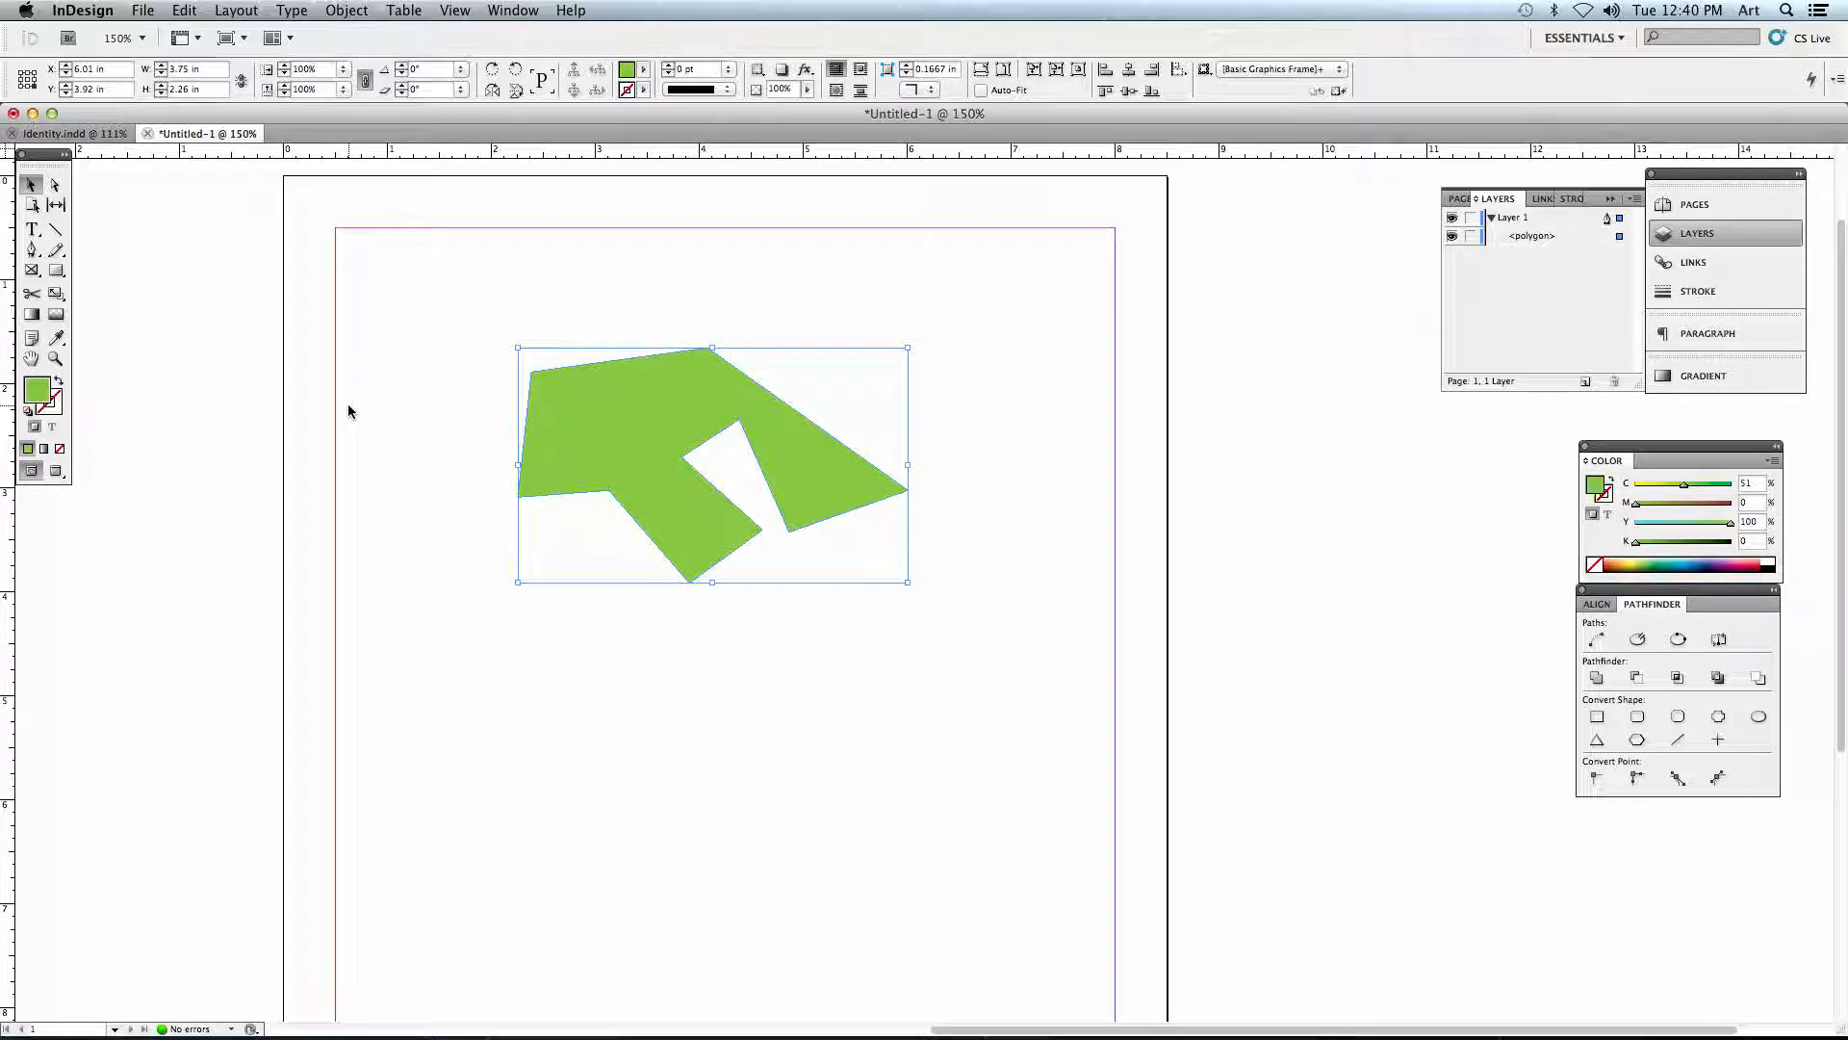
- Change the polygon's fill in the Color Picker to the lighter green C=43 M=0 Y=100 K=0
double_click(36, 392)
left_click_drag(730, 334, 682, 279)
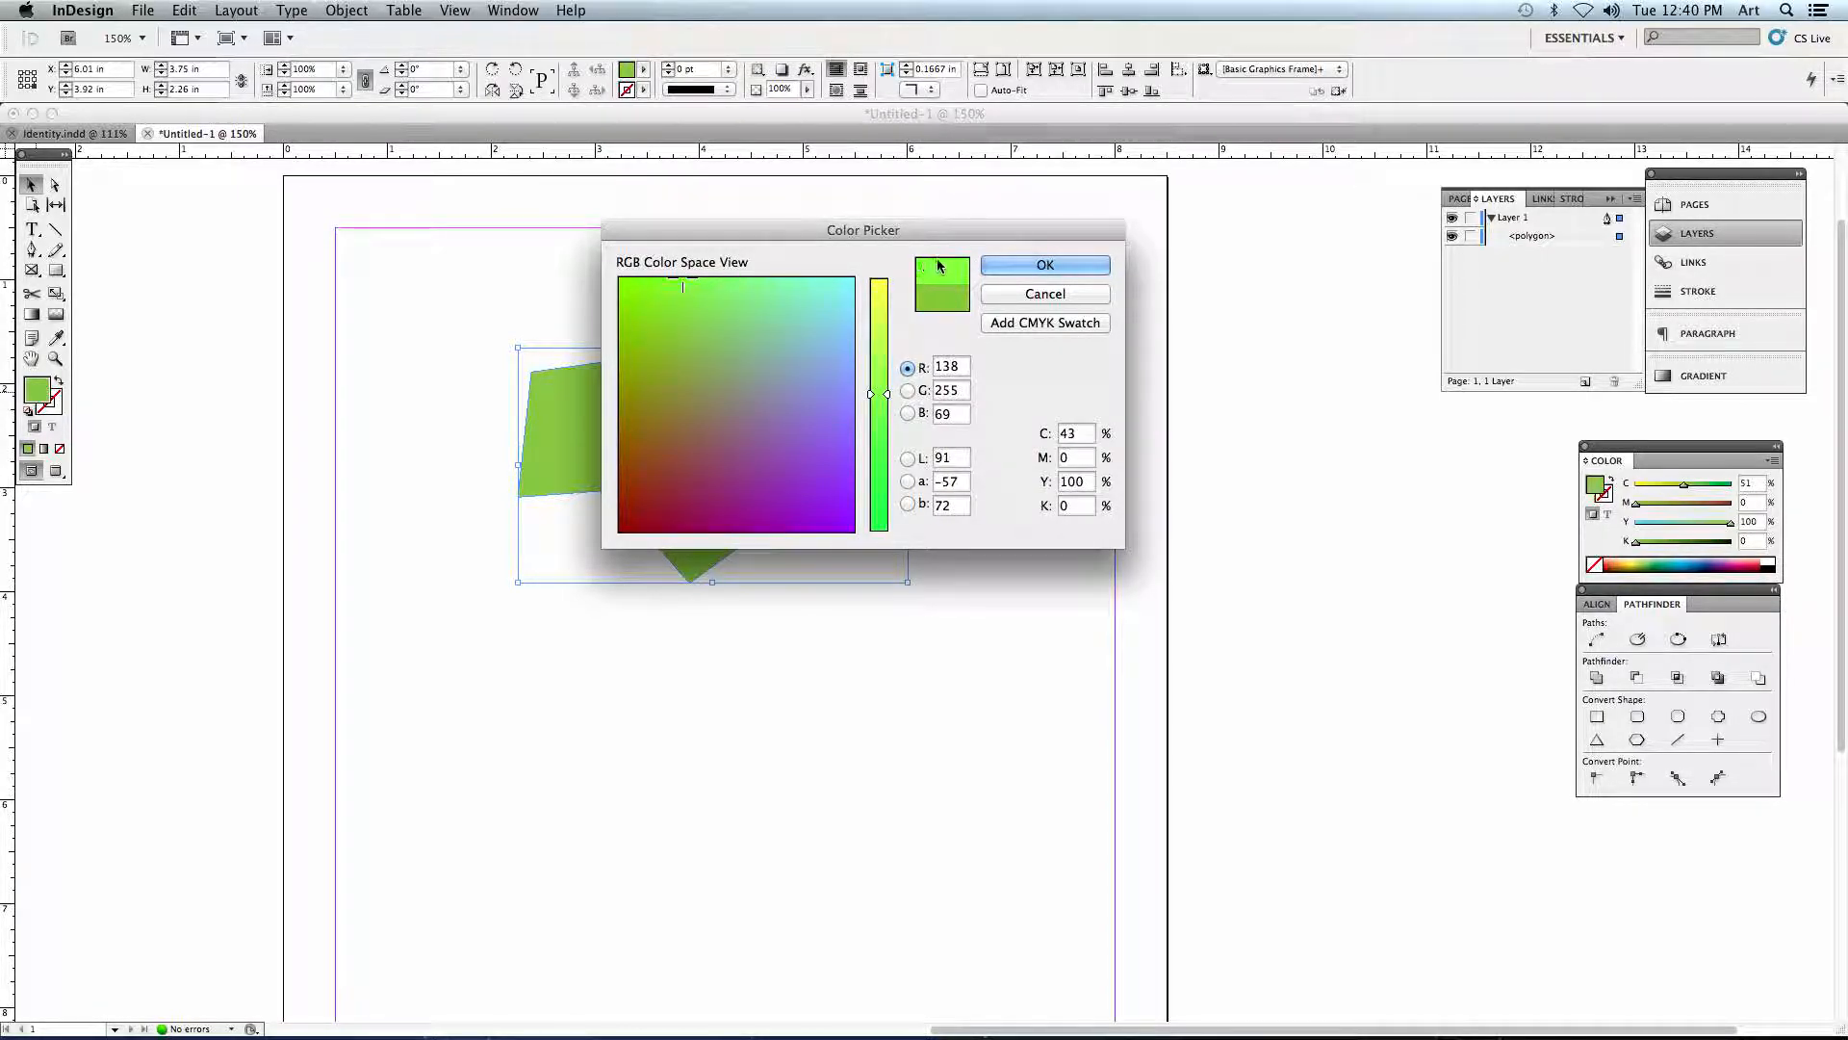
left_click(1029, 265)
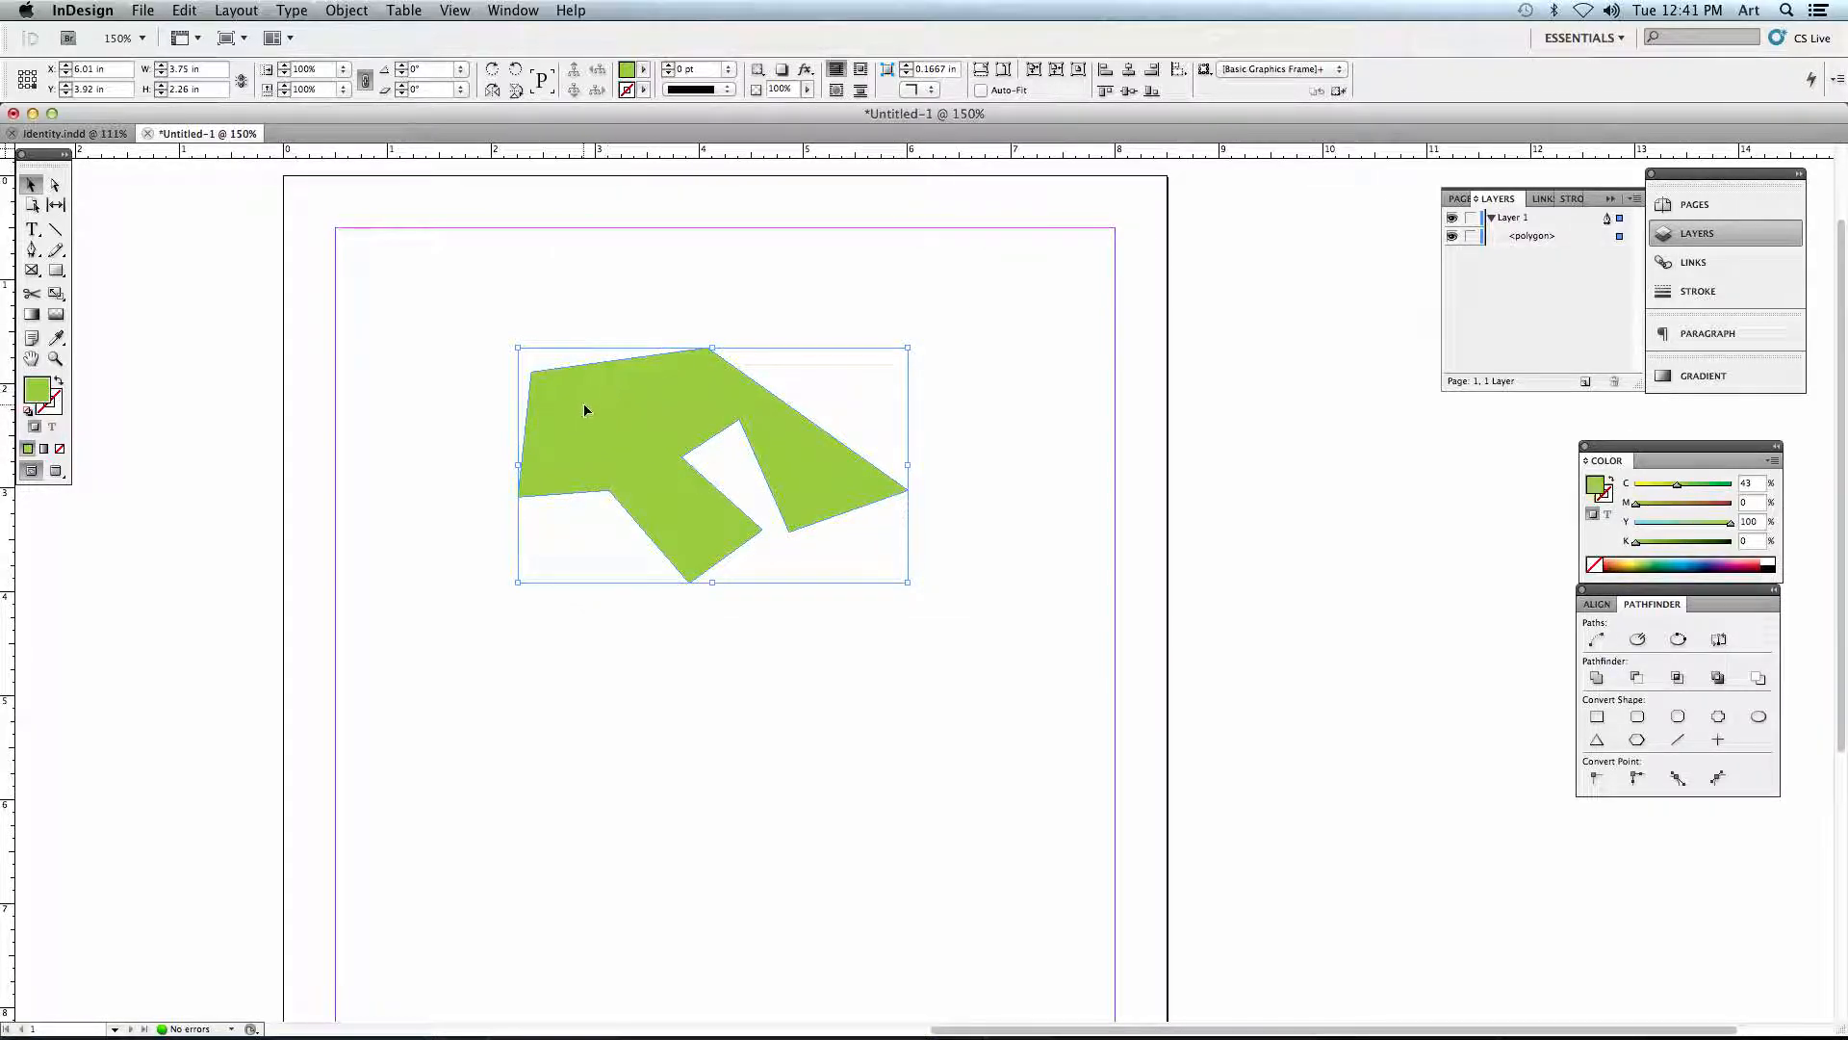
- Pick green C=38 M=0 Y=96 K=0 in the Color Picker, add it as a CMYK swatch, apply it to the polygon and deselect
double_click(38, 394)
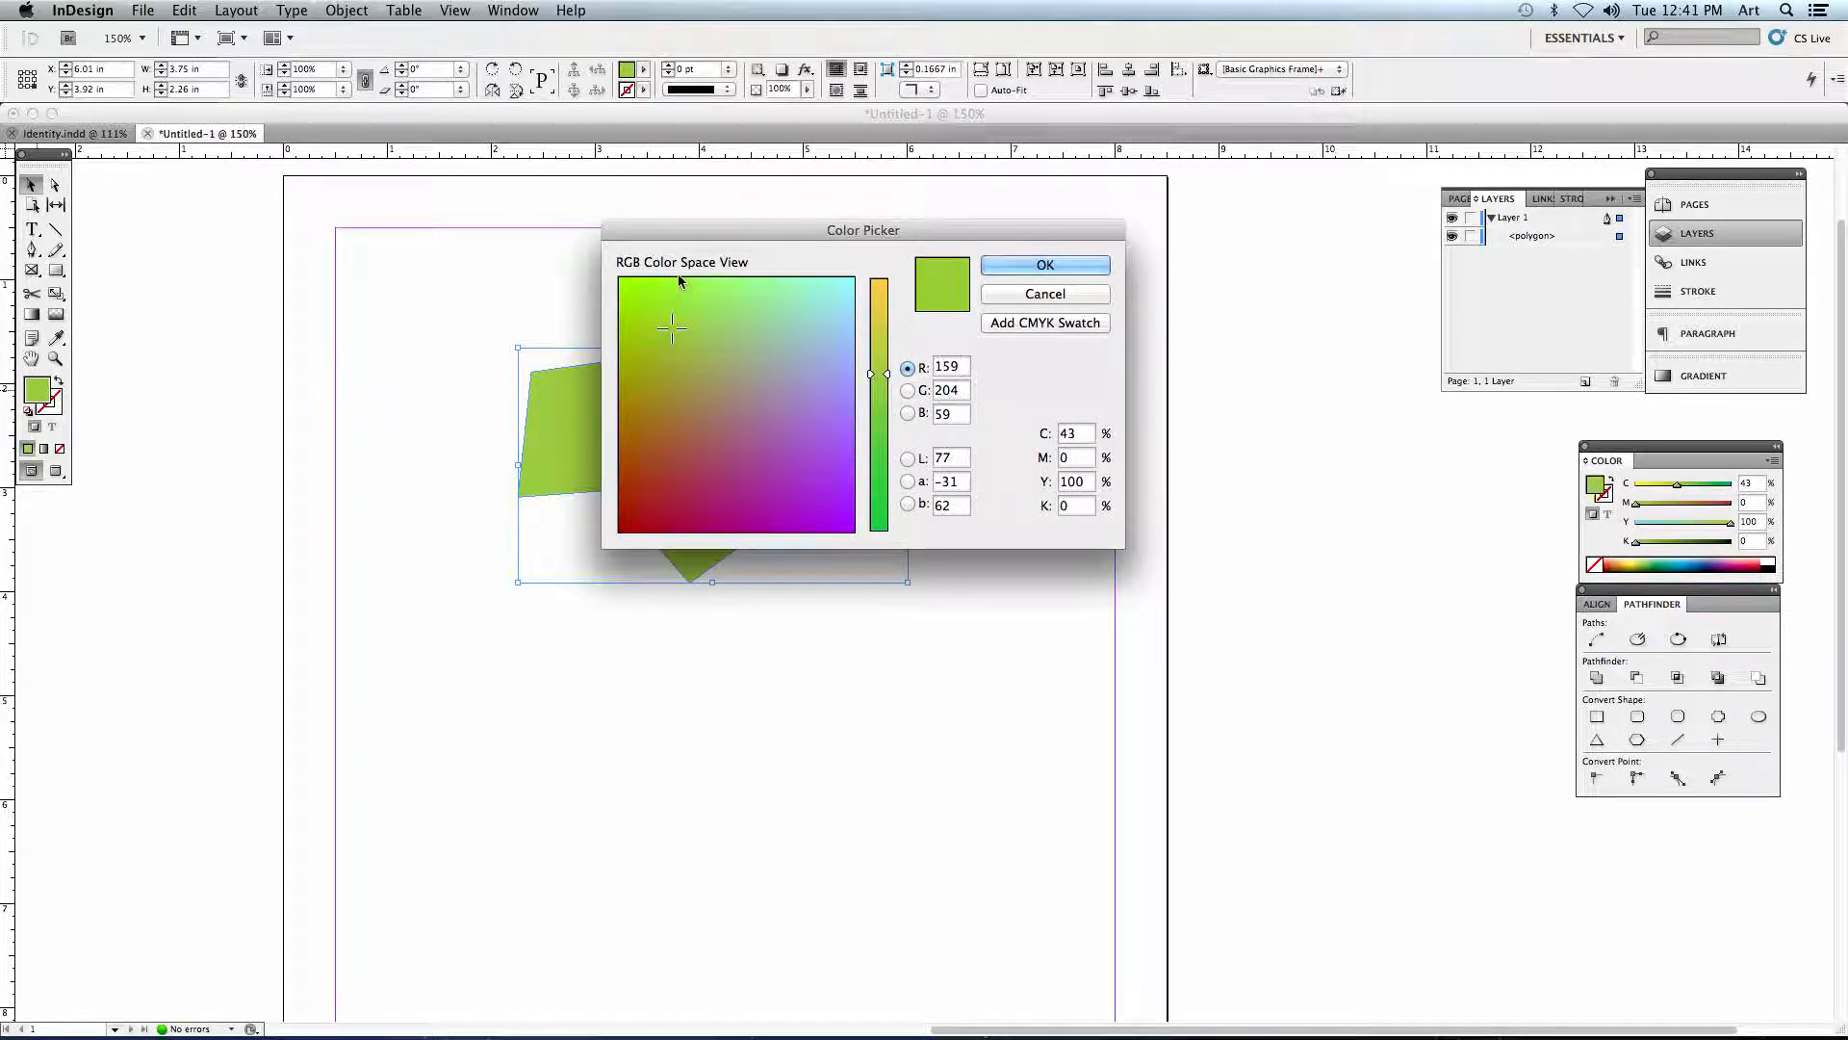
left_click(678, 285)
left_click_drag(677, 285, 680, 278)
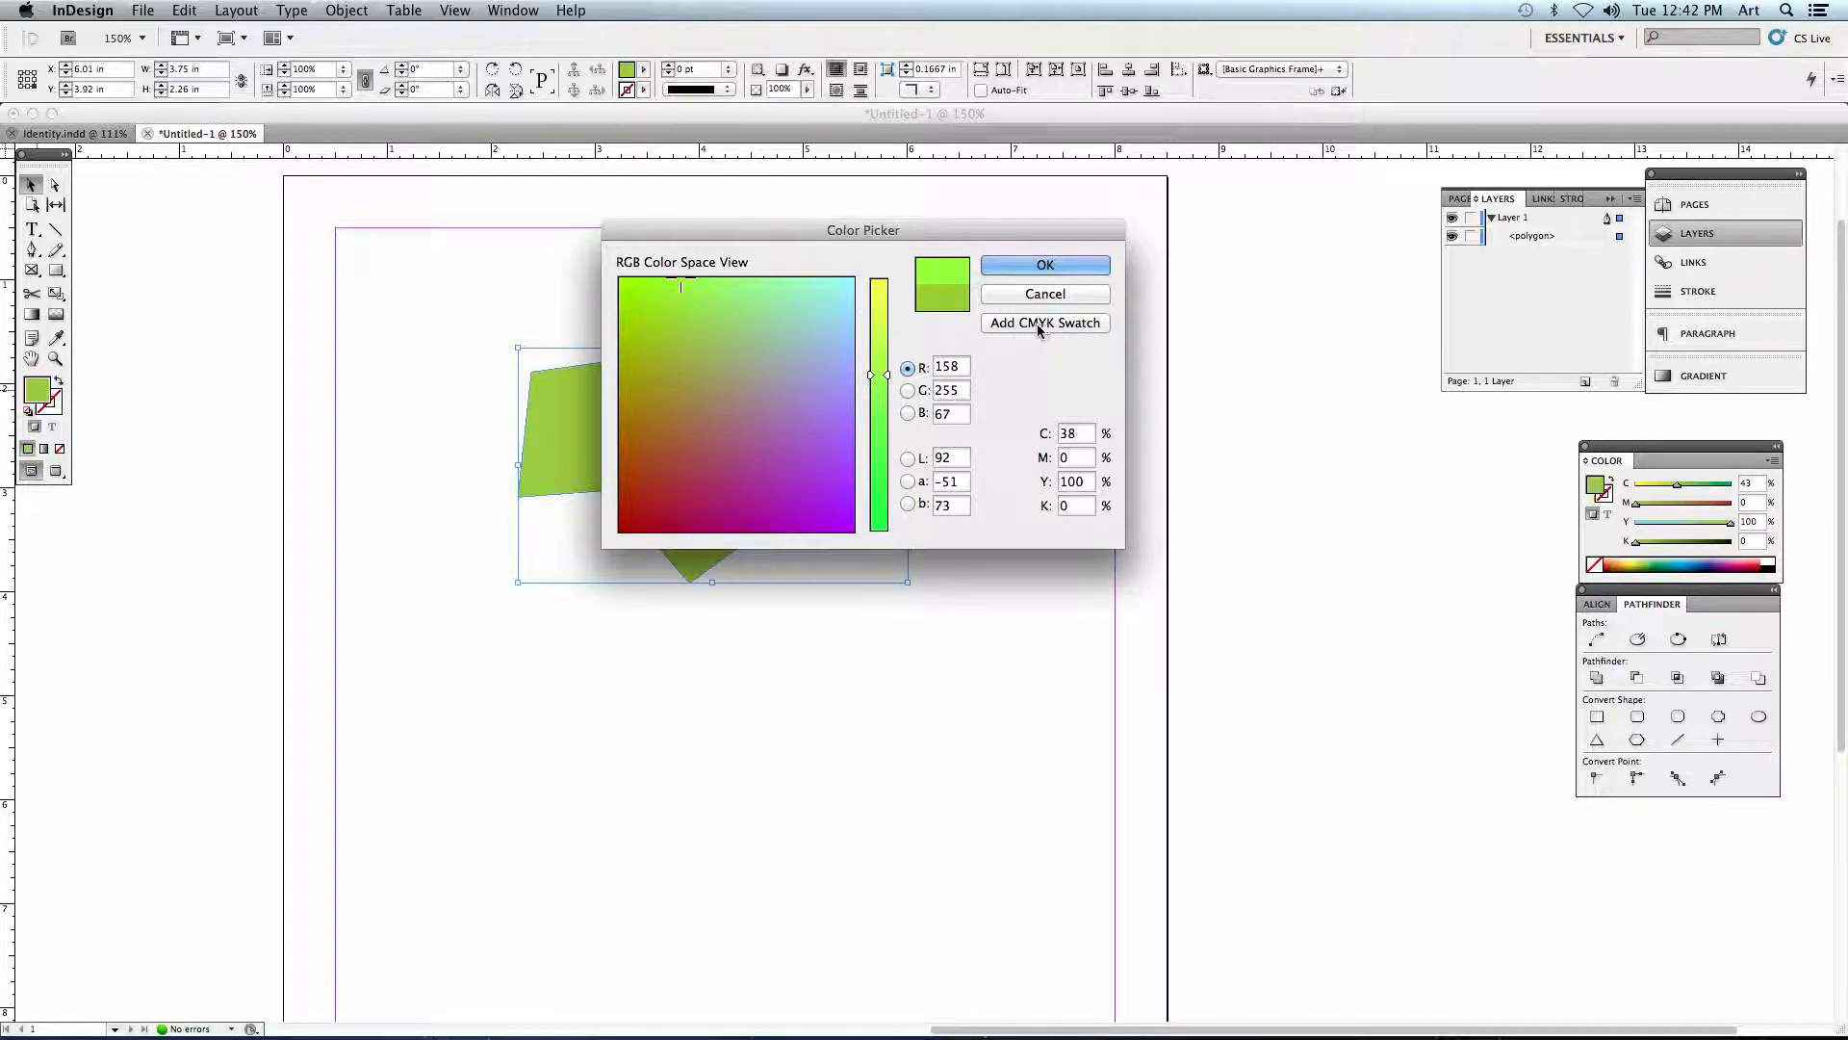
left_click(695, 281)
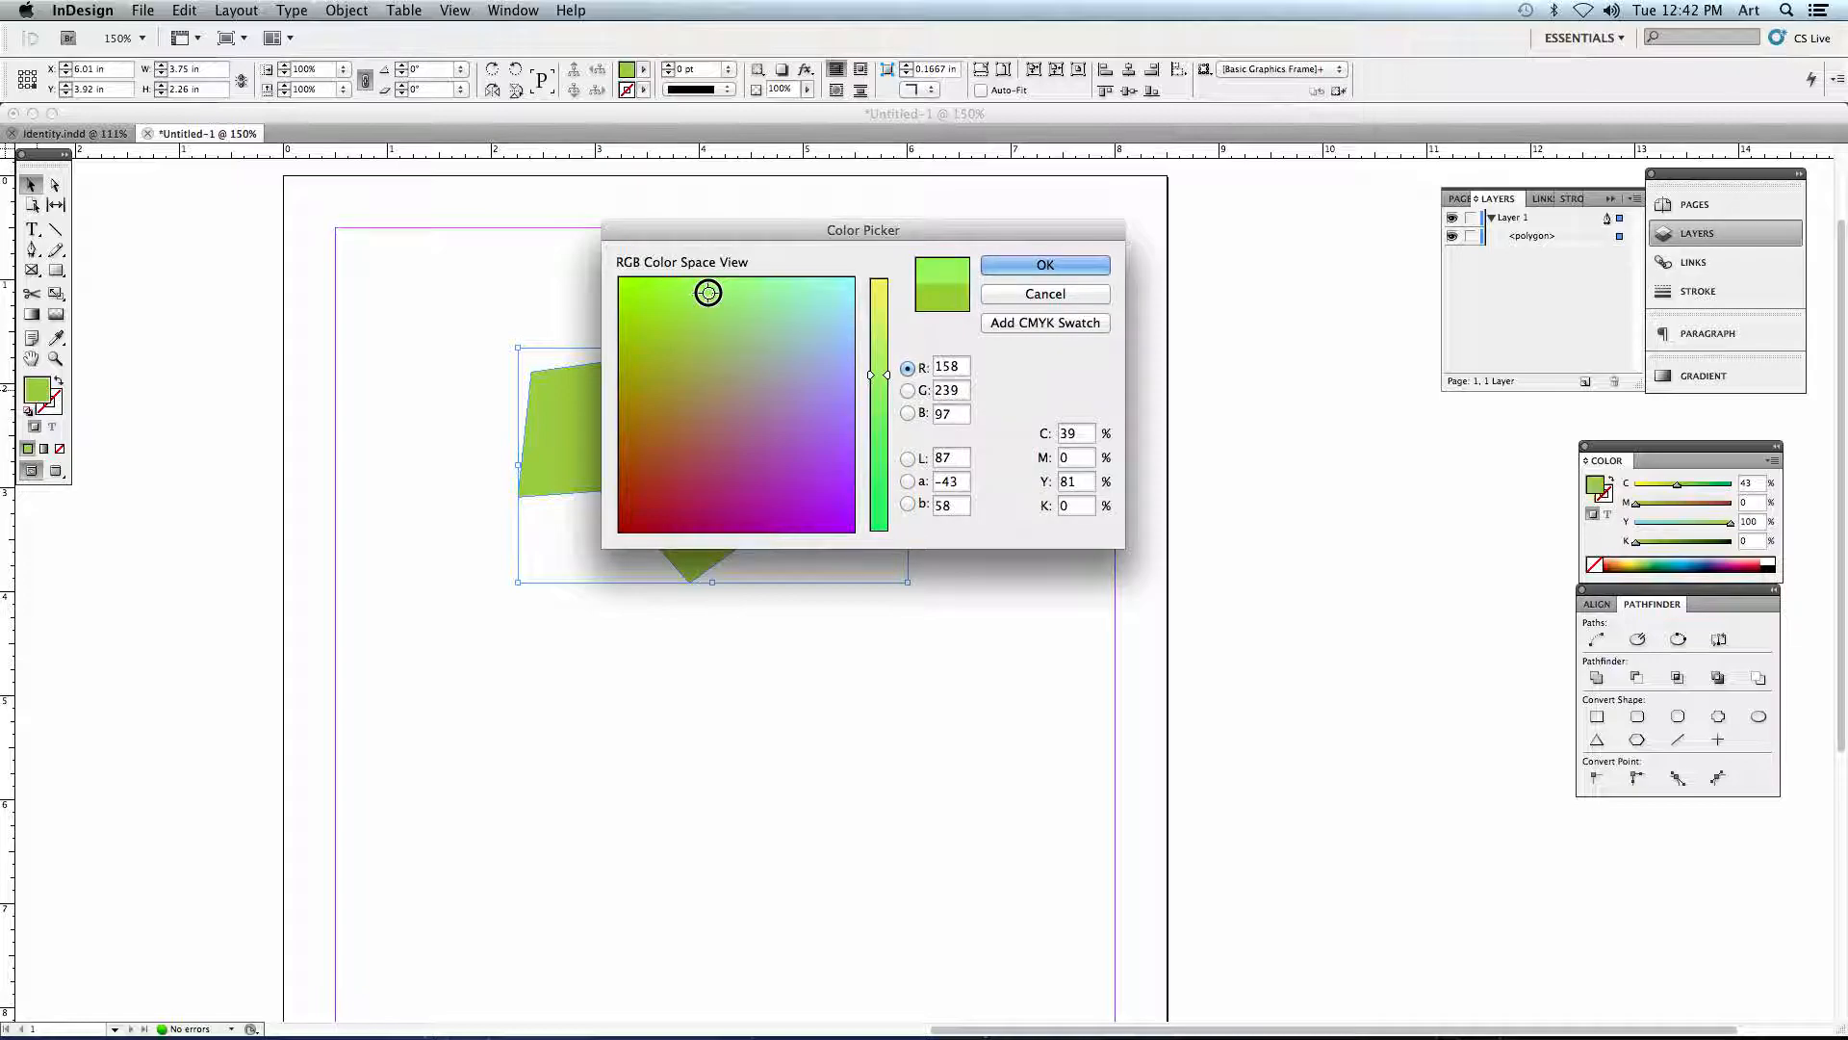
left_click(1032, 325)
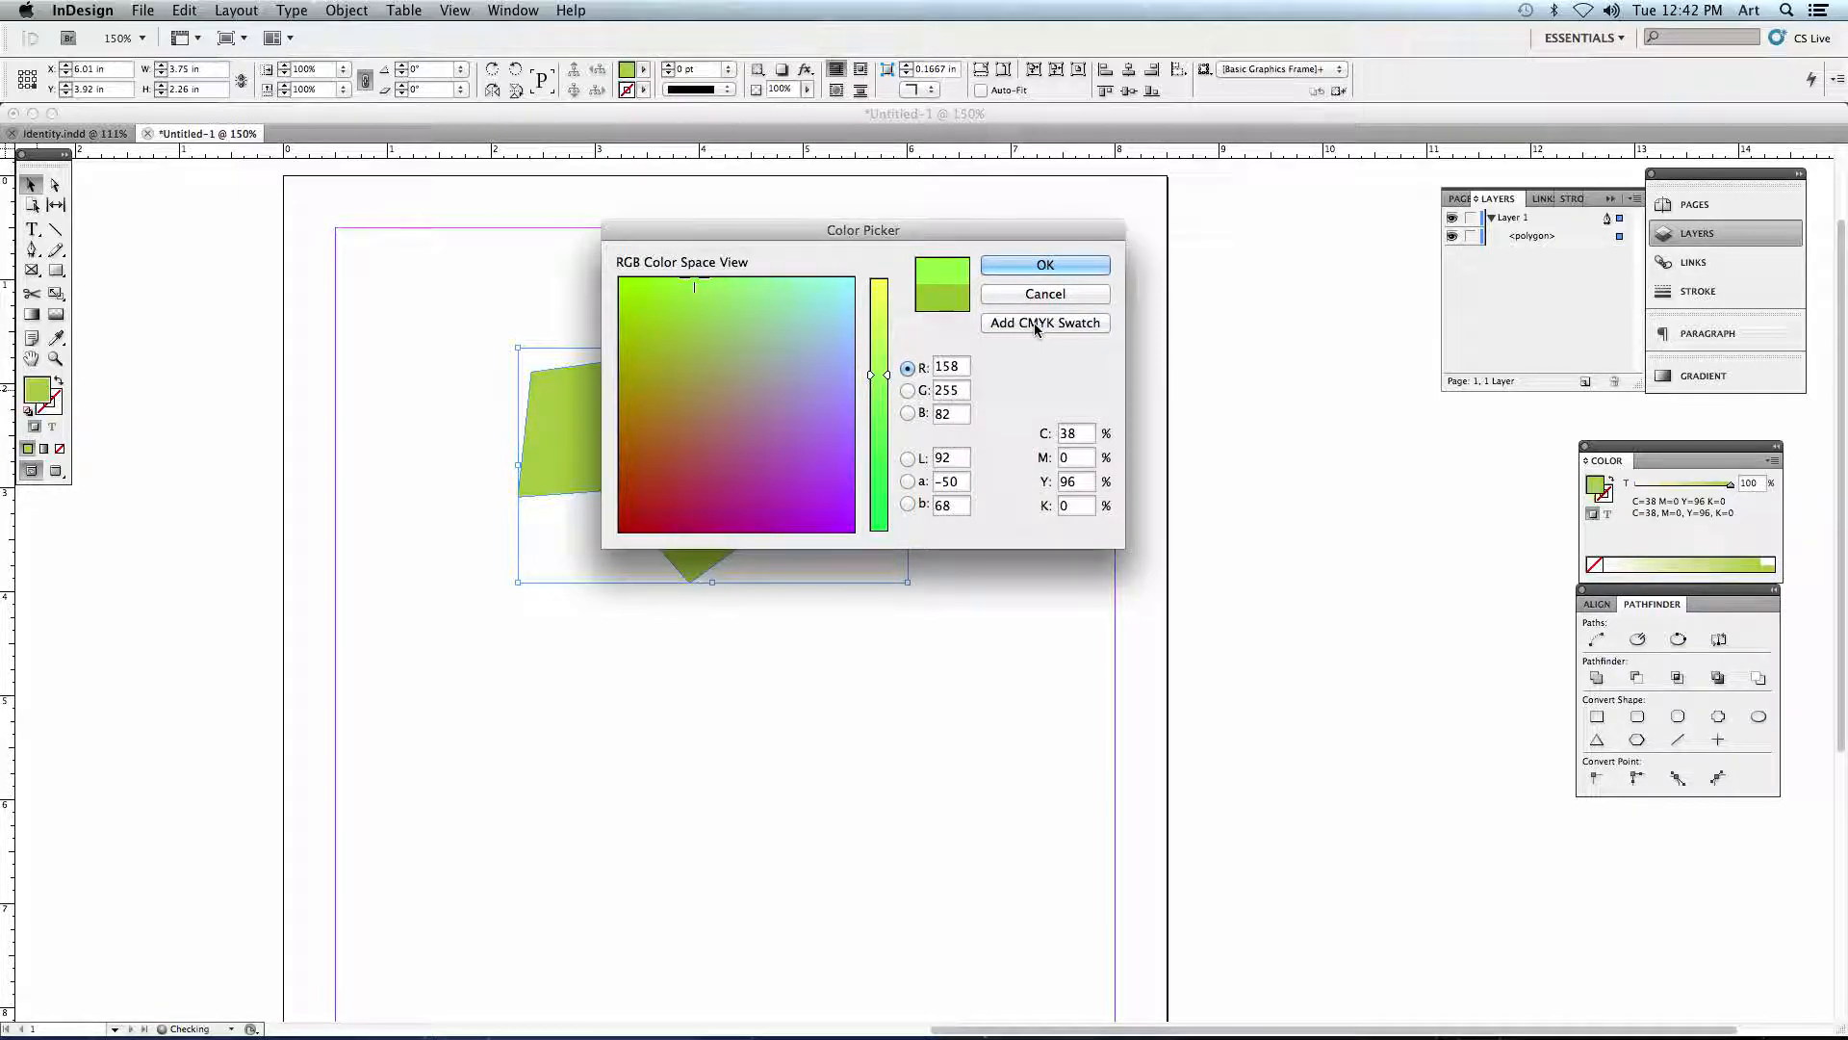
left_click(1050, 264)
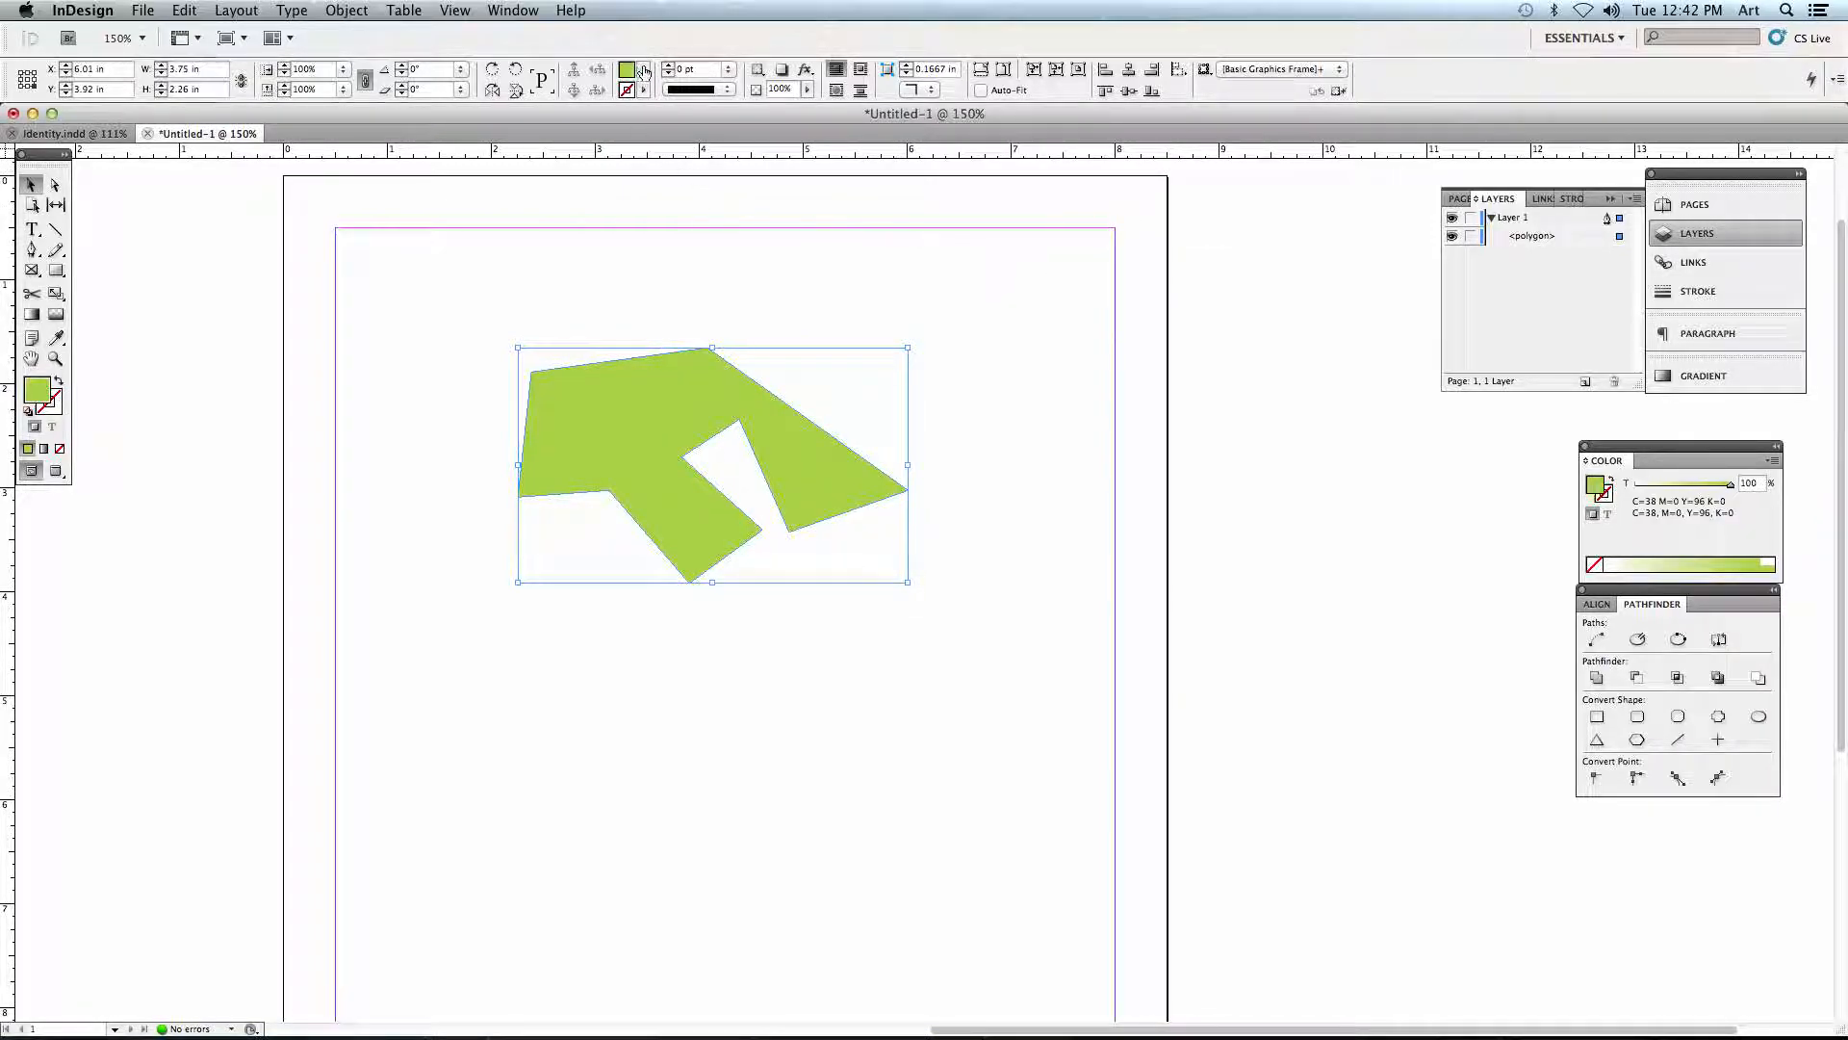
left_click(643, 70)
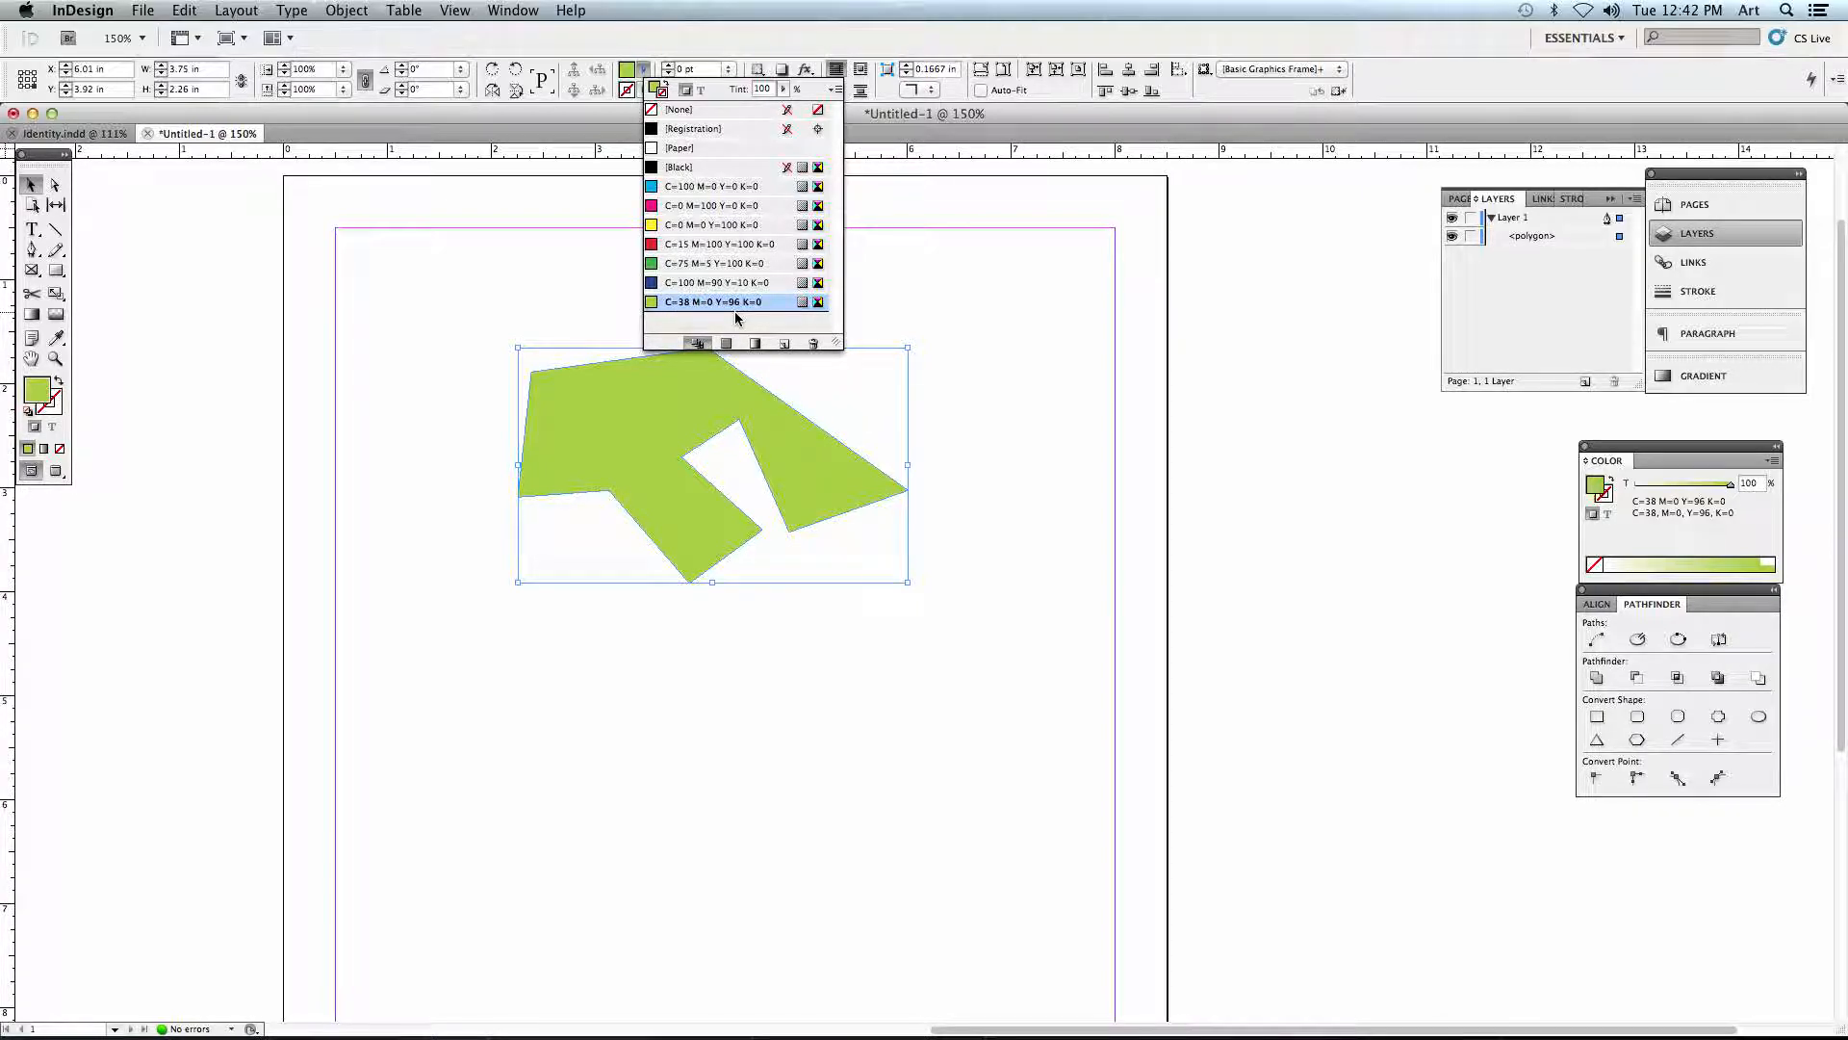
left_click(988, 383)
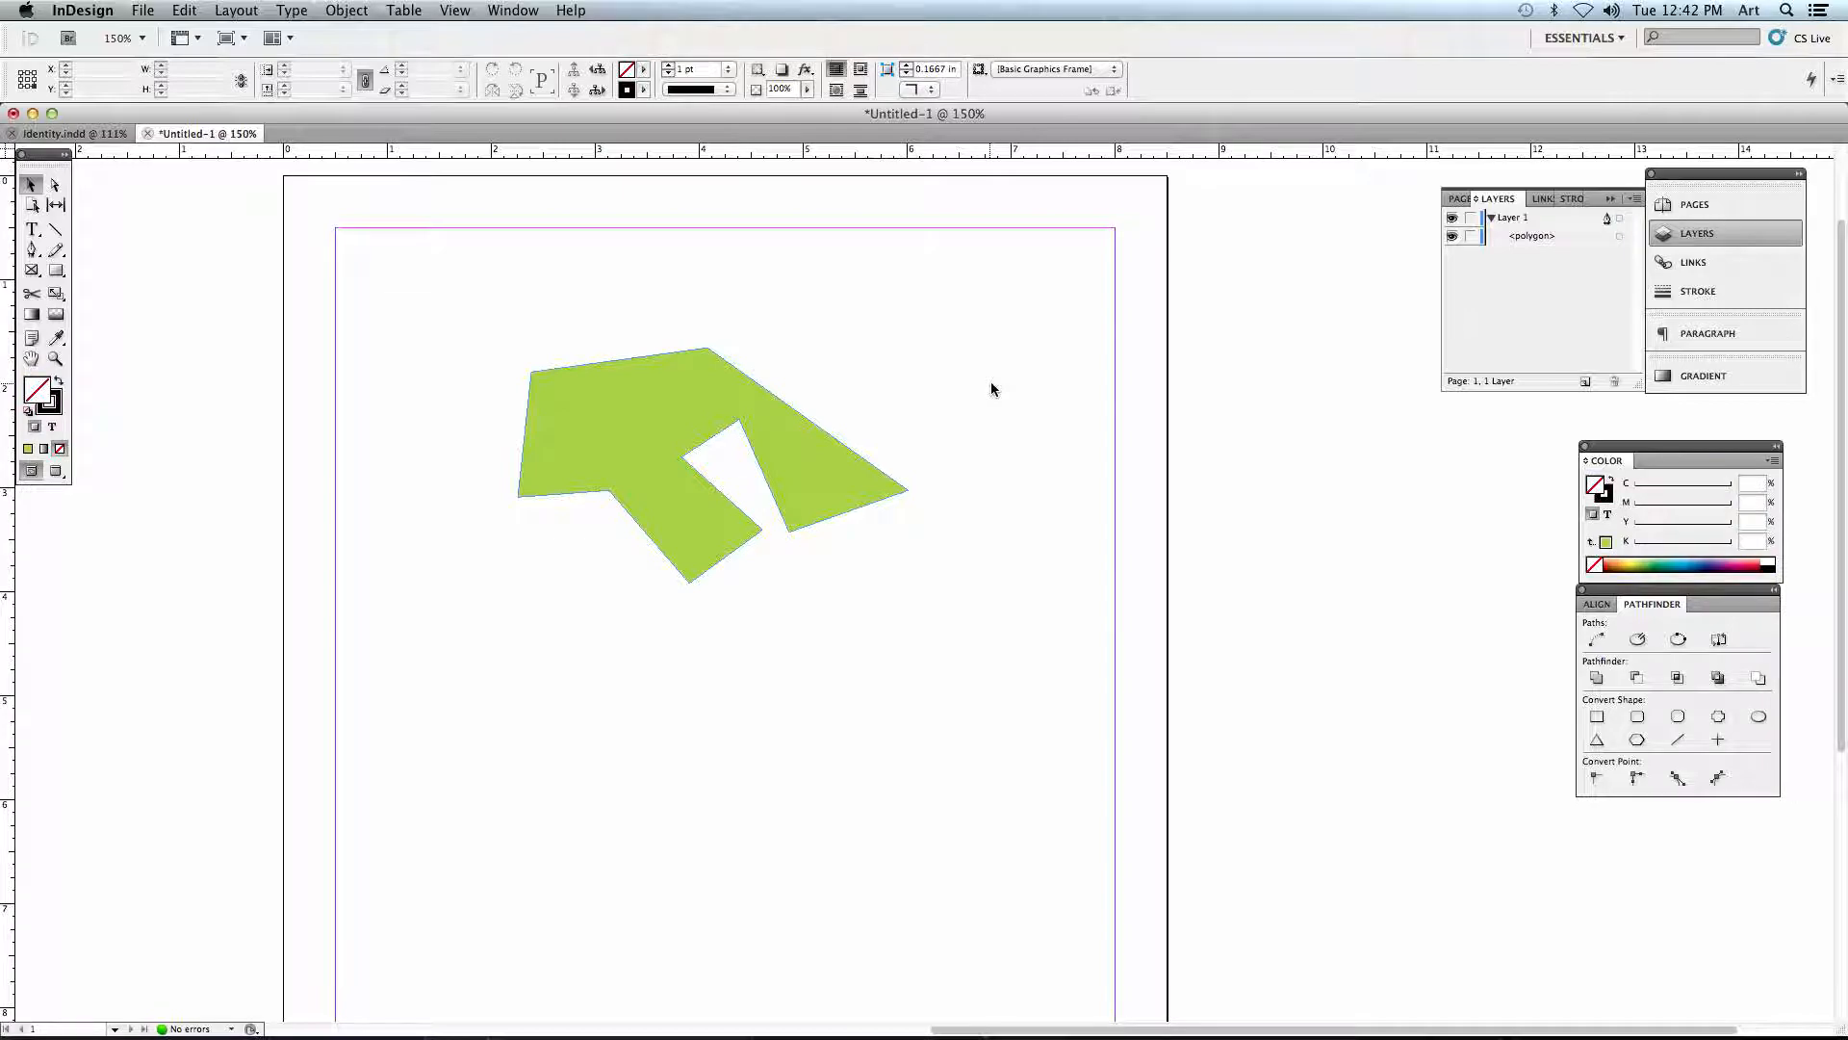
- Select the green polygon, set its stroke color to Black and increase the stroke weight to 16 pt
left_click(747, 378)
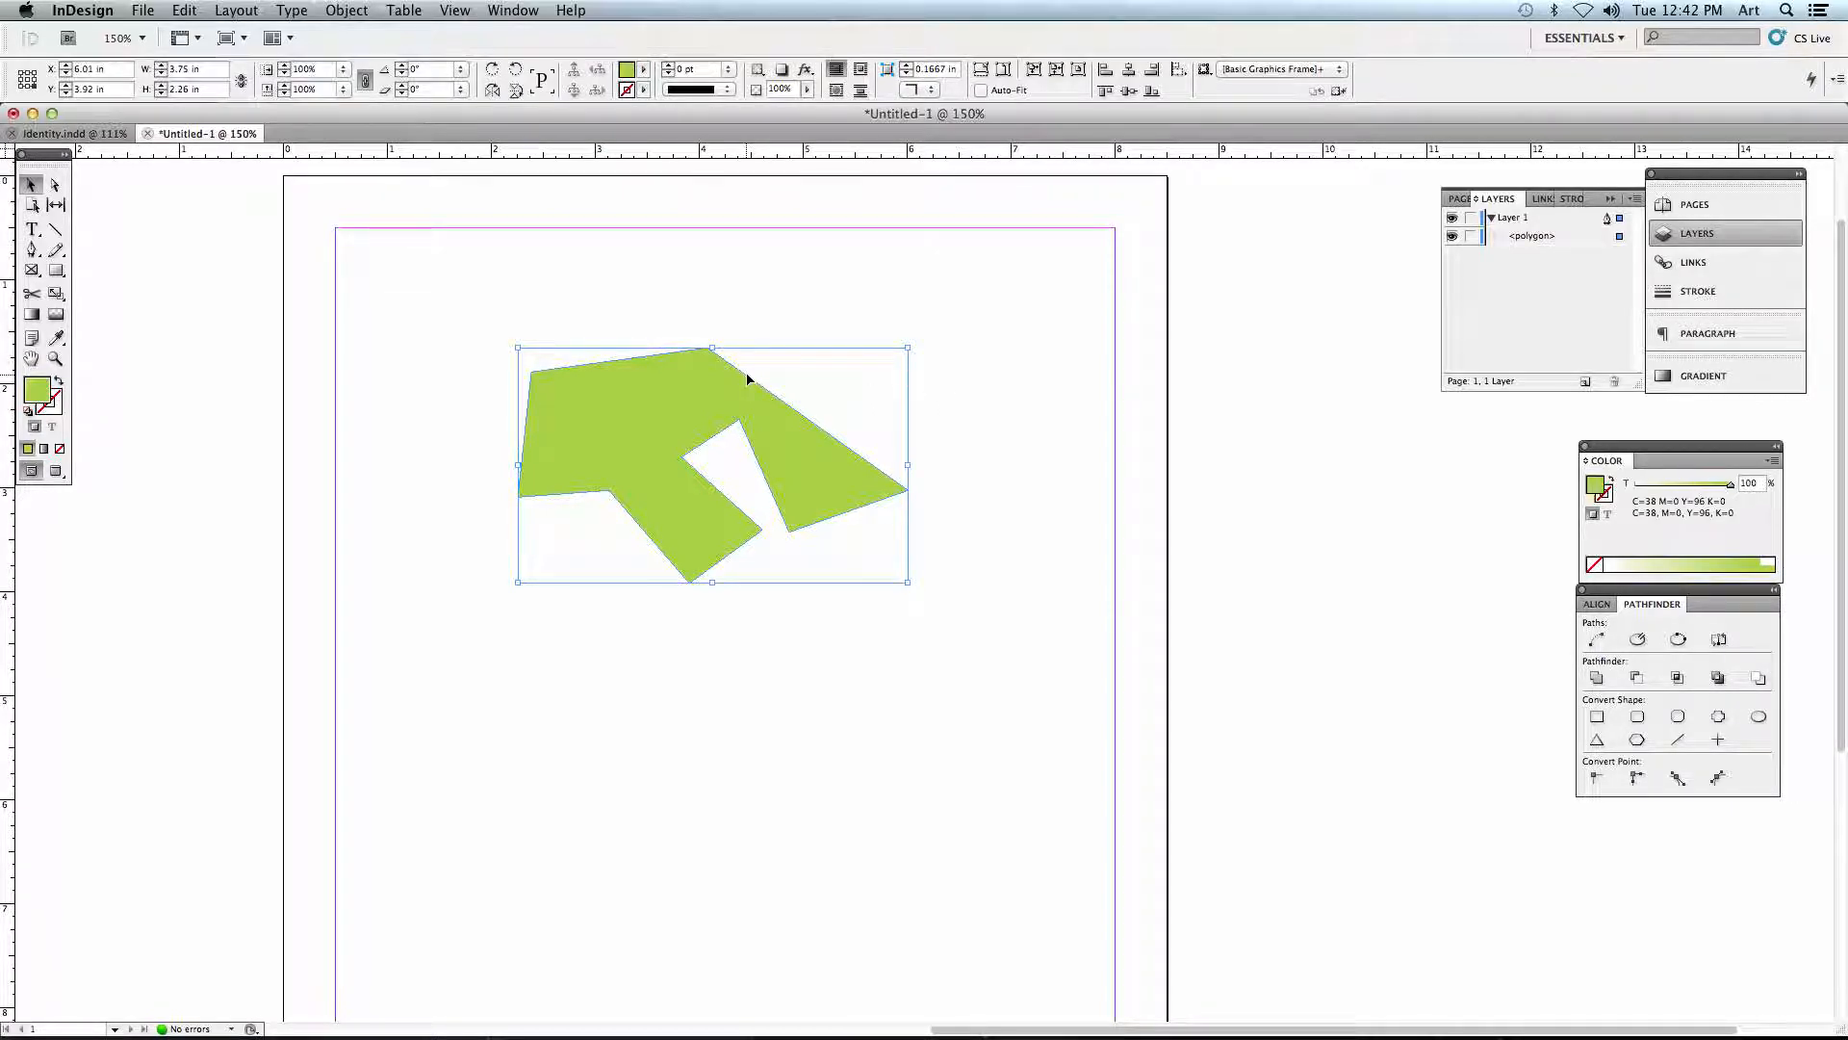
left_click(645, 90)
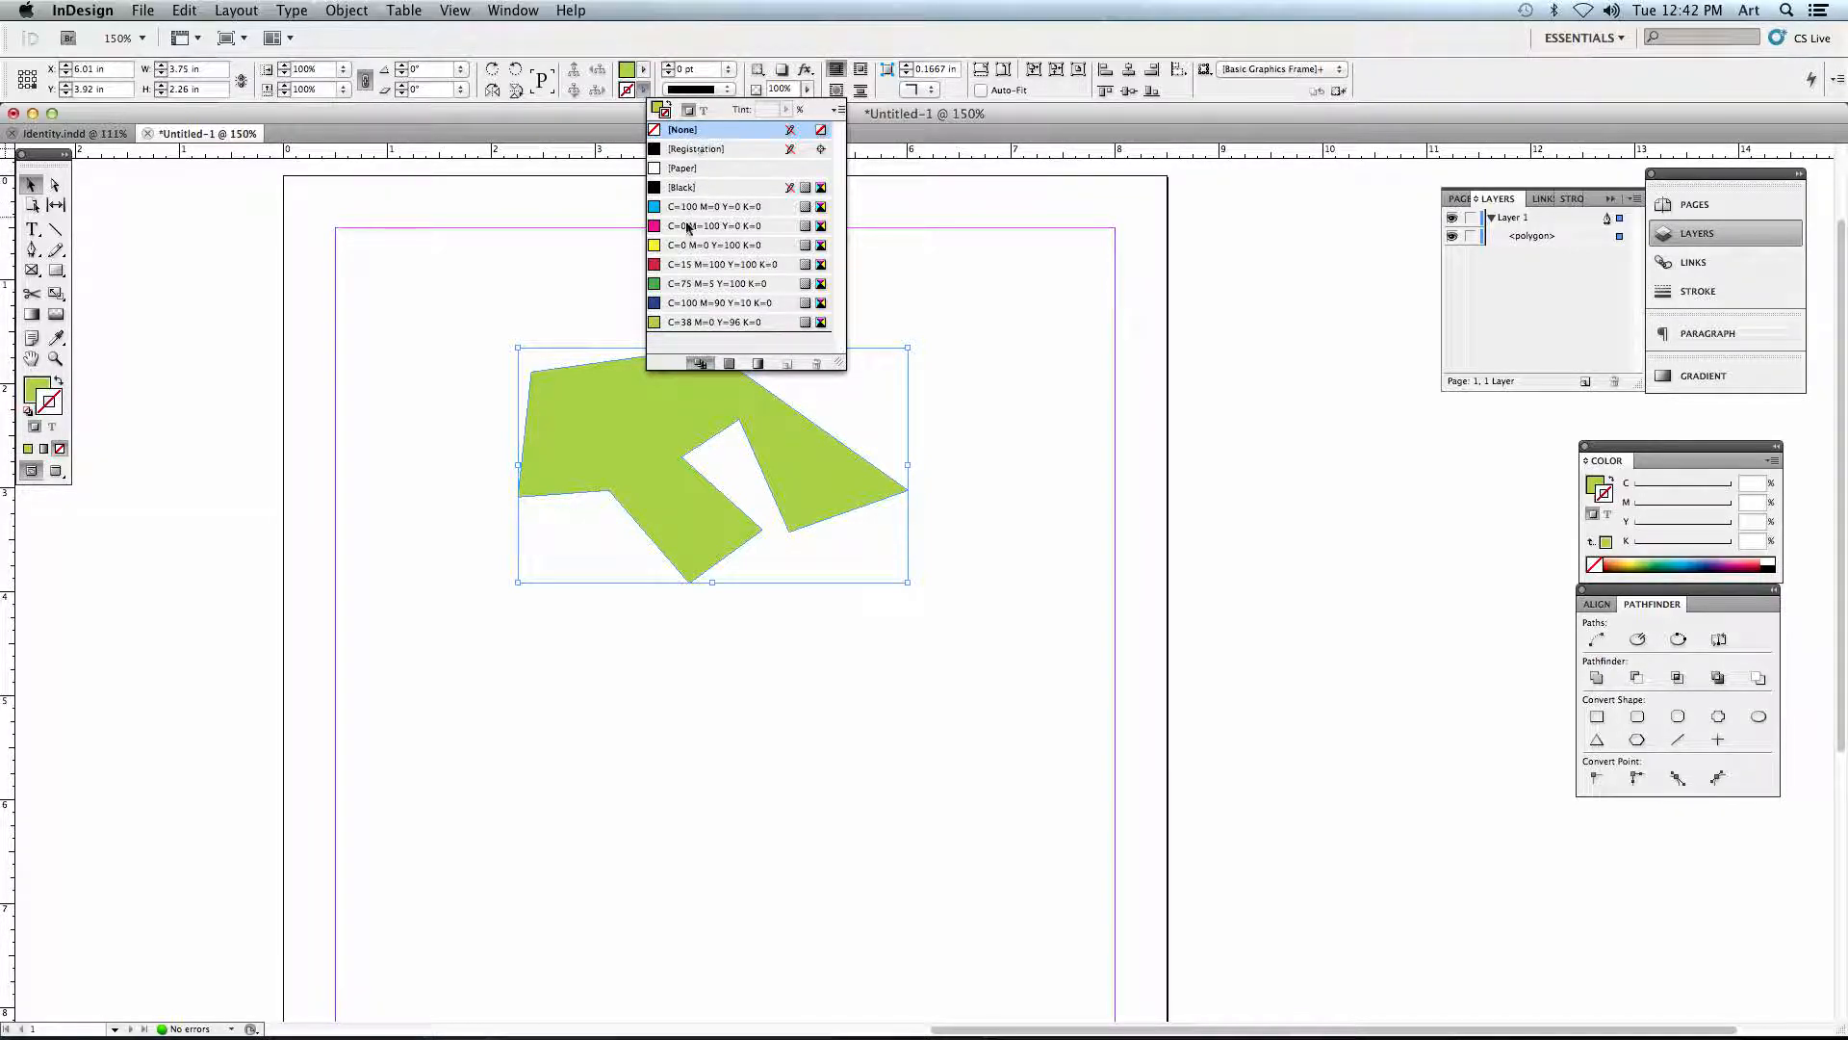
left_click(681, 188)
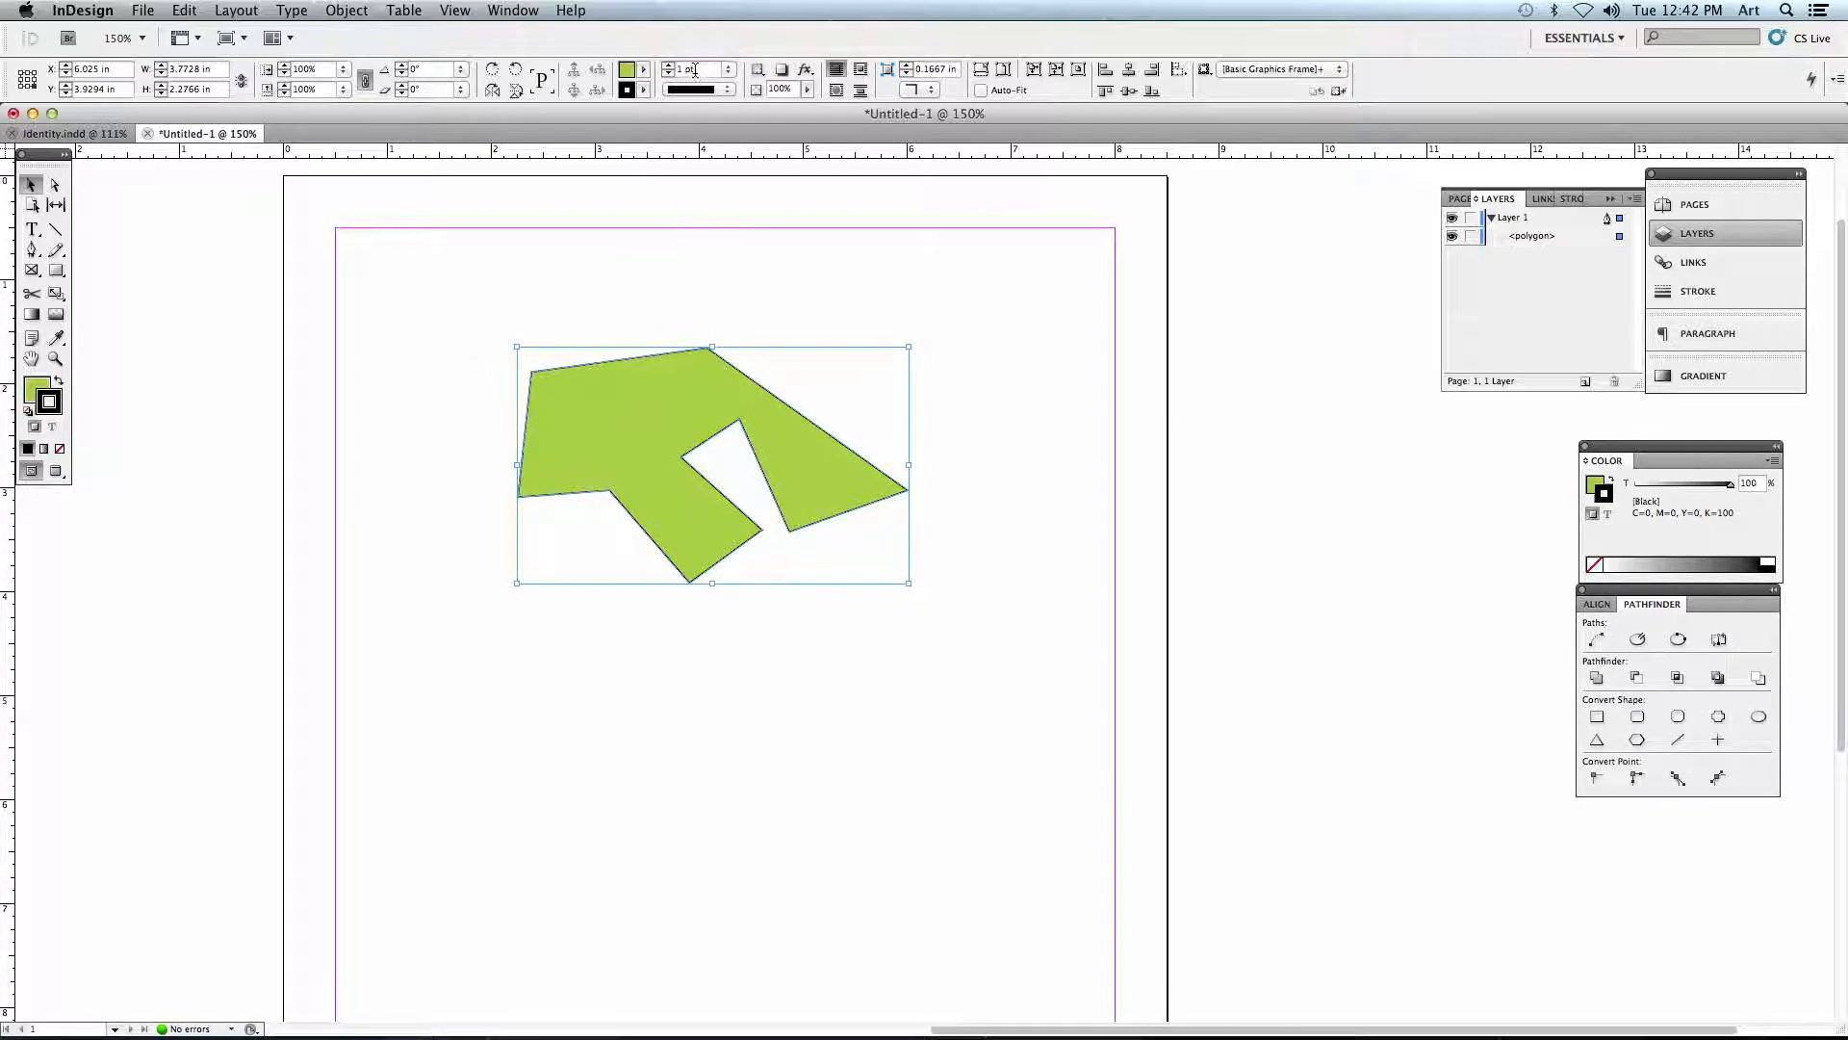
left_click(669, 67)
left_click(669, 68)
left_click(669, 67)
left_click(669, 68)
left_click(669, 68)
left_click(669, 68)
left_click(669, 67)
left_click(669, 67)
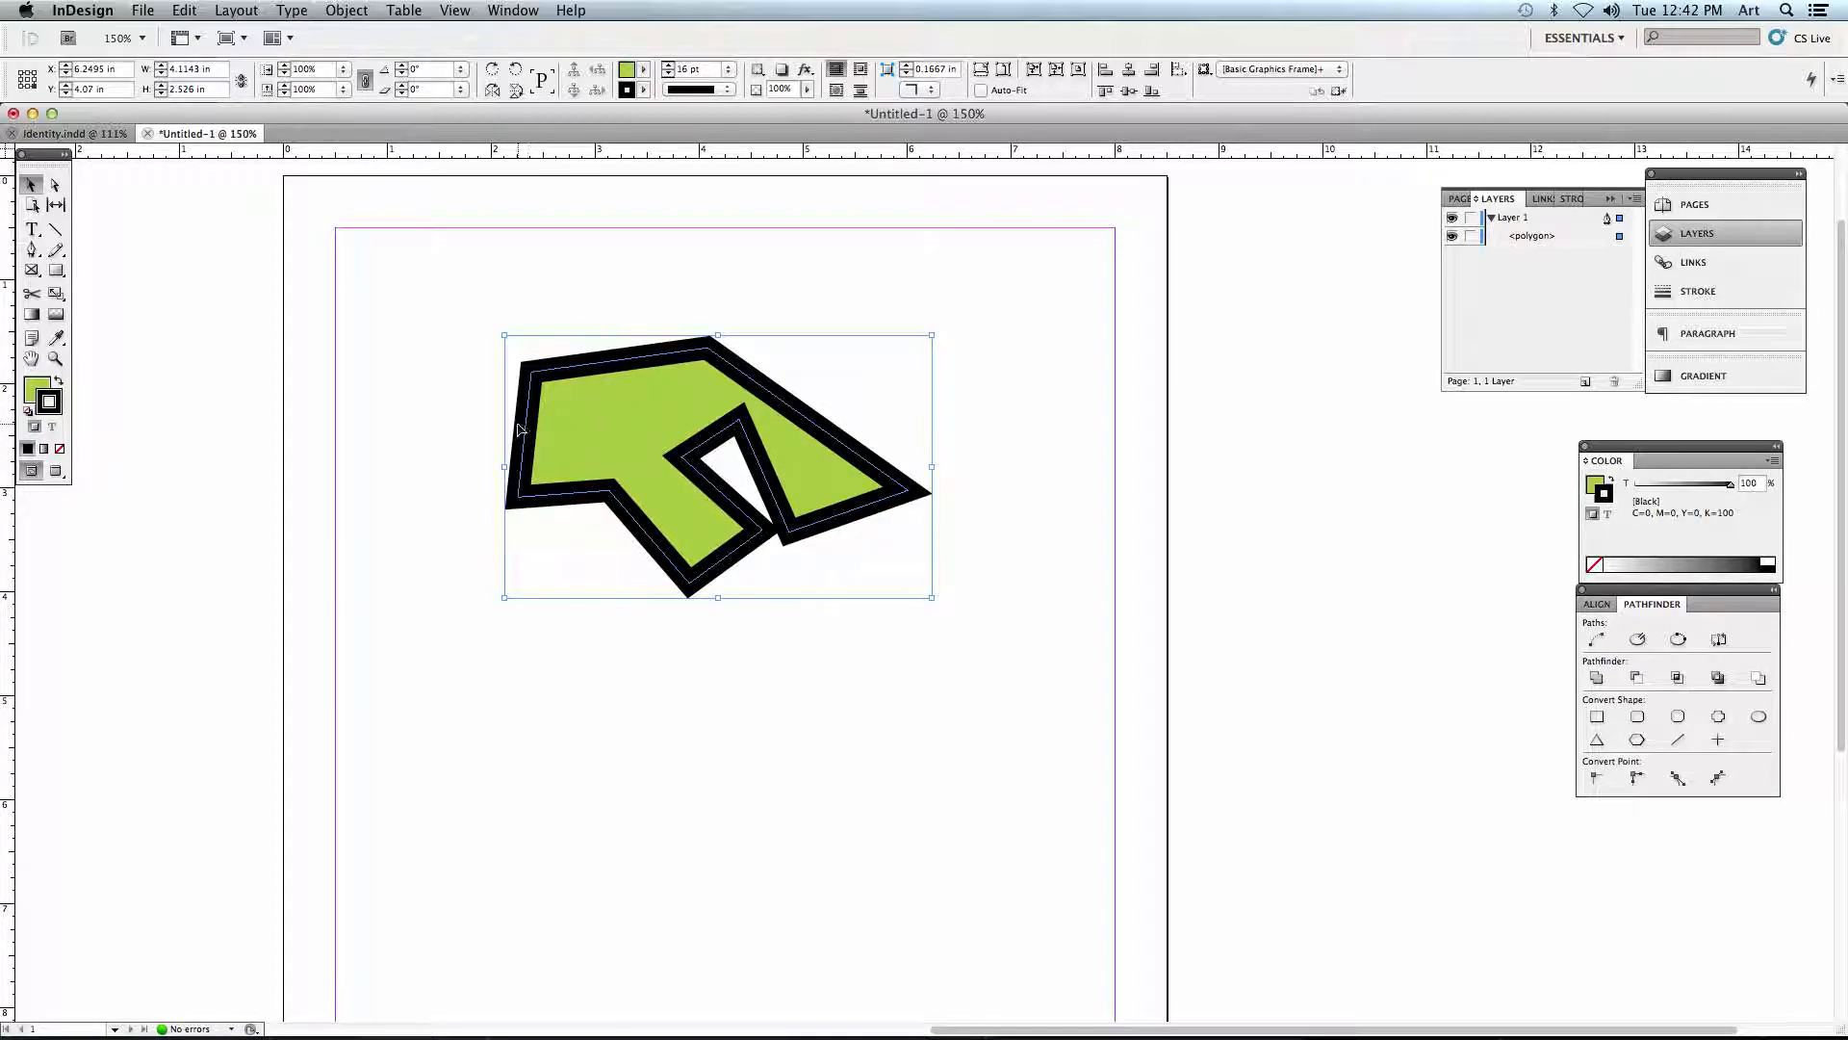
- Nudge the outlined polygon right and down, and pull its upper-left and lower-left corner areas outward with the Direct Selection tool
mouse_move(804, 457)
left_mouse_down()
mouse_move(887, 483)
mouse_move(824, 486)
left_mouse_up()
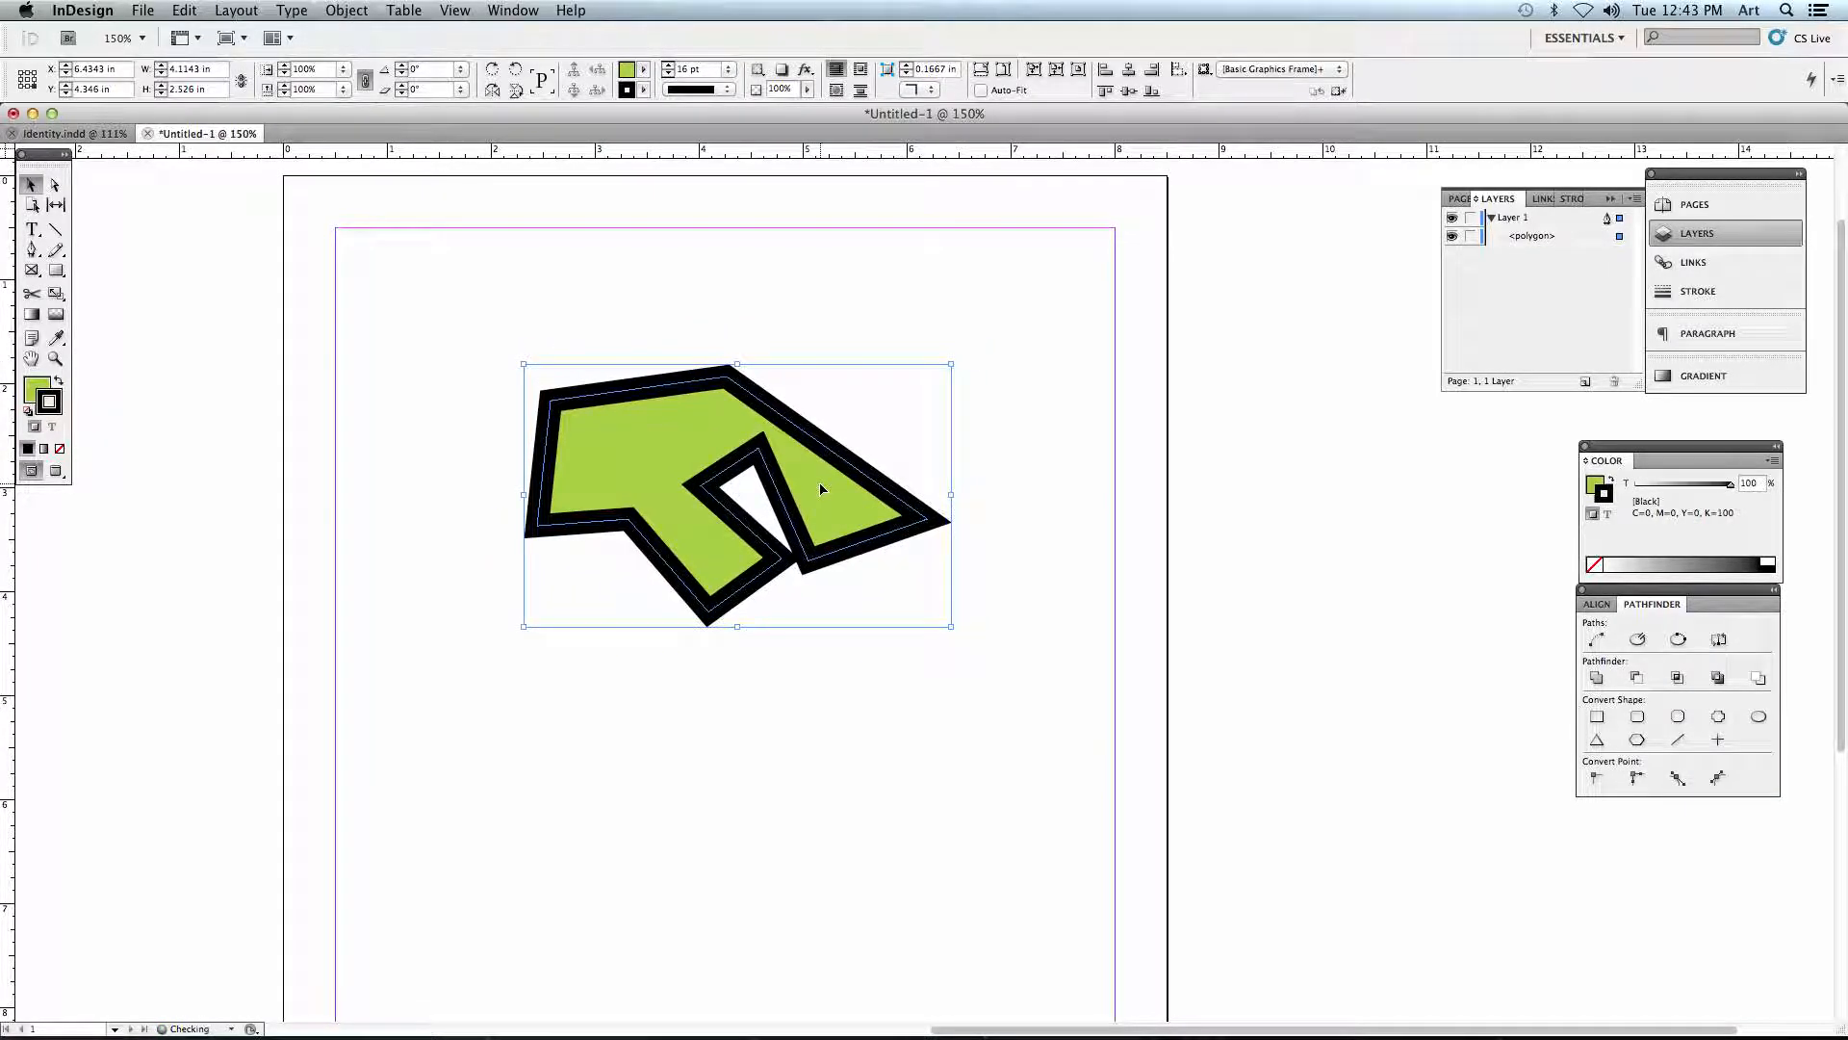
left_click(56, 185)
left_click_drag(553, 412, 513, 318)
left_click(532, 374)
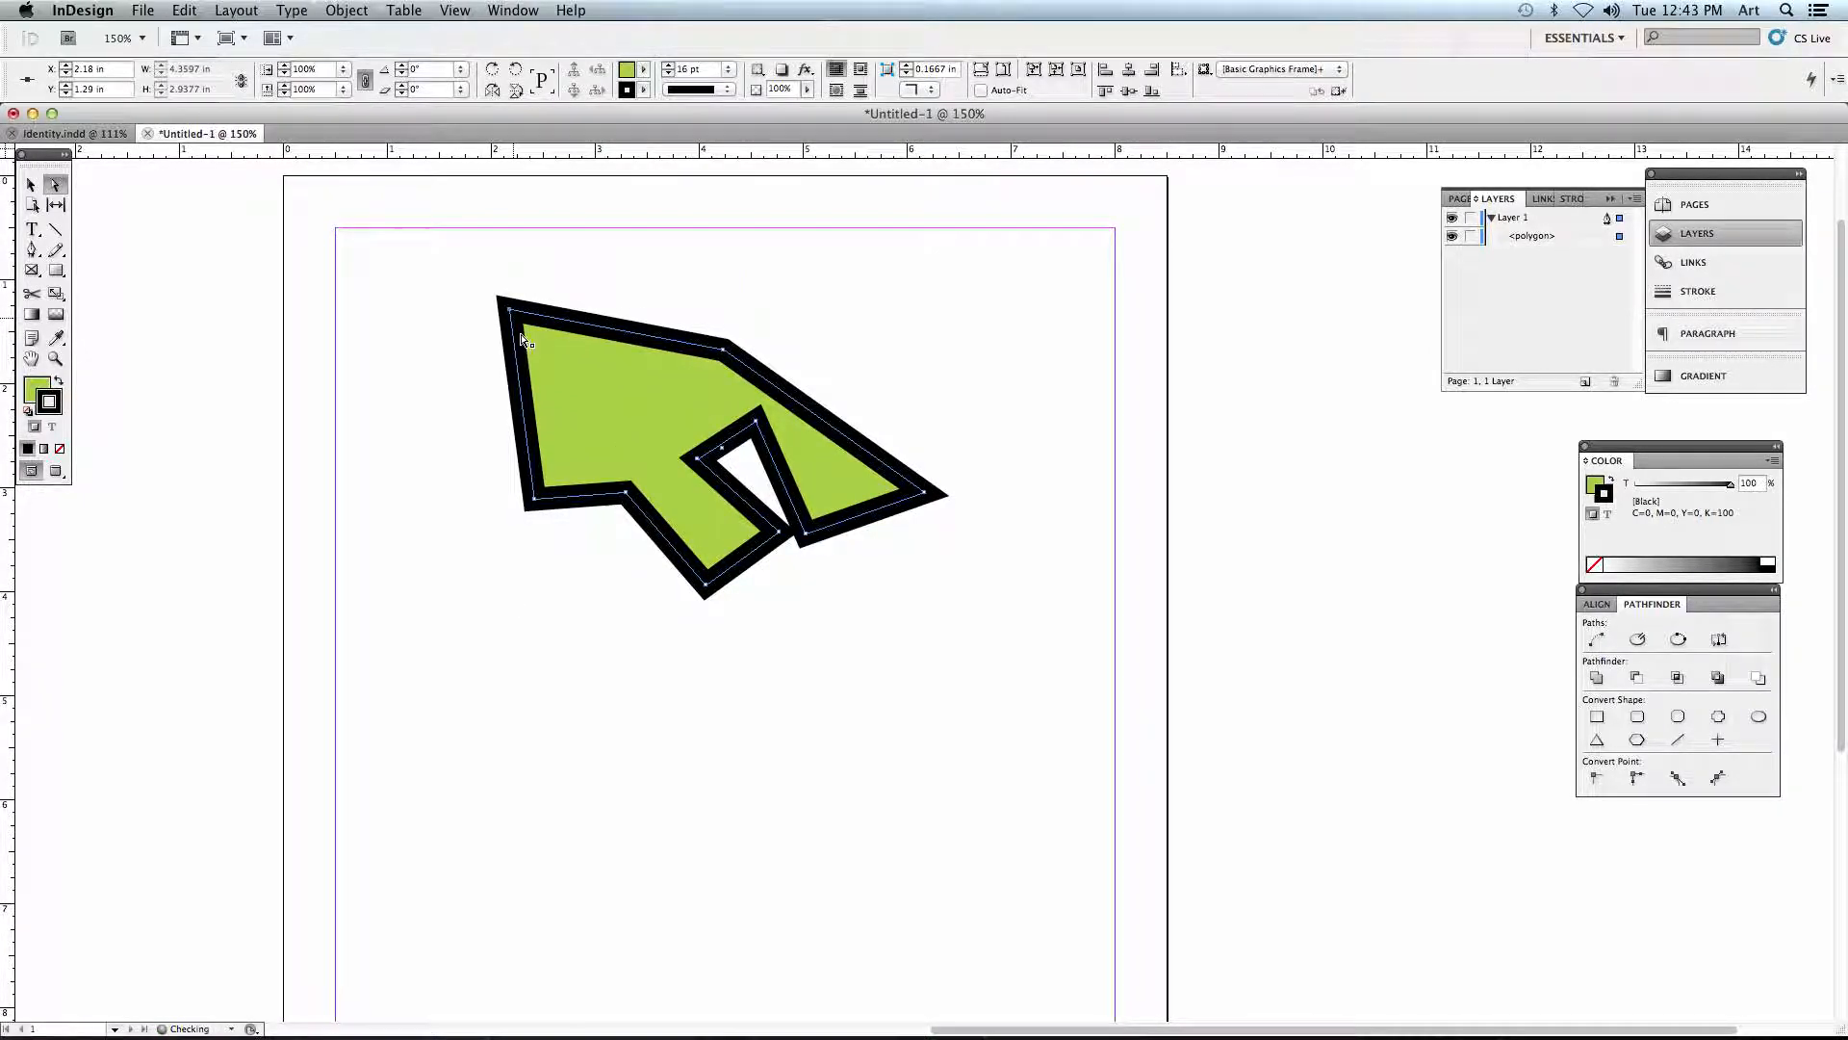
left_click_drag(532, 499, 480, 541)
left_click_drag(627, 507, 601, 530)
left_click(607, 602)
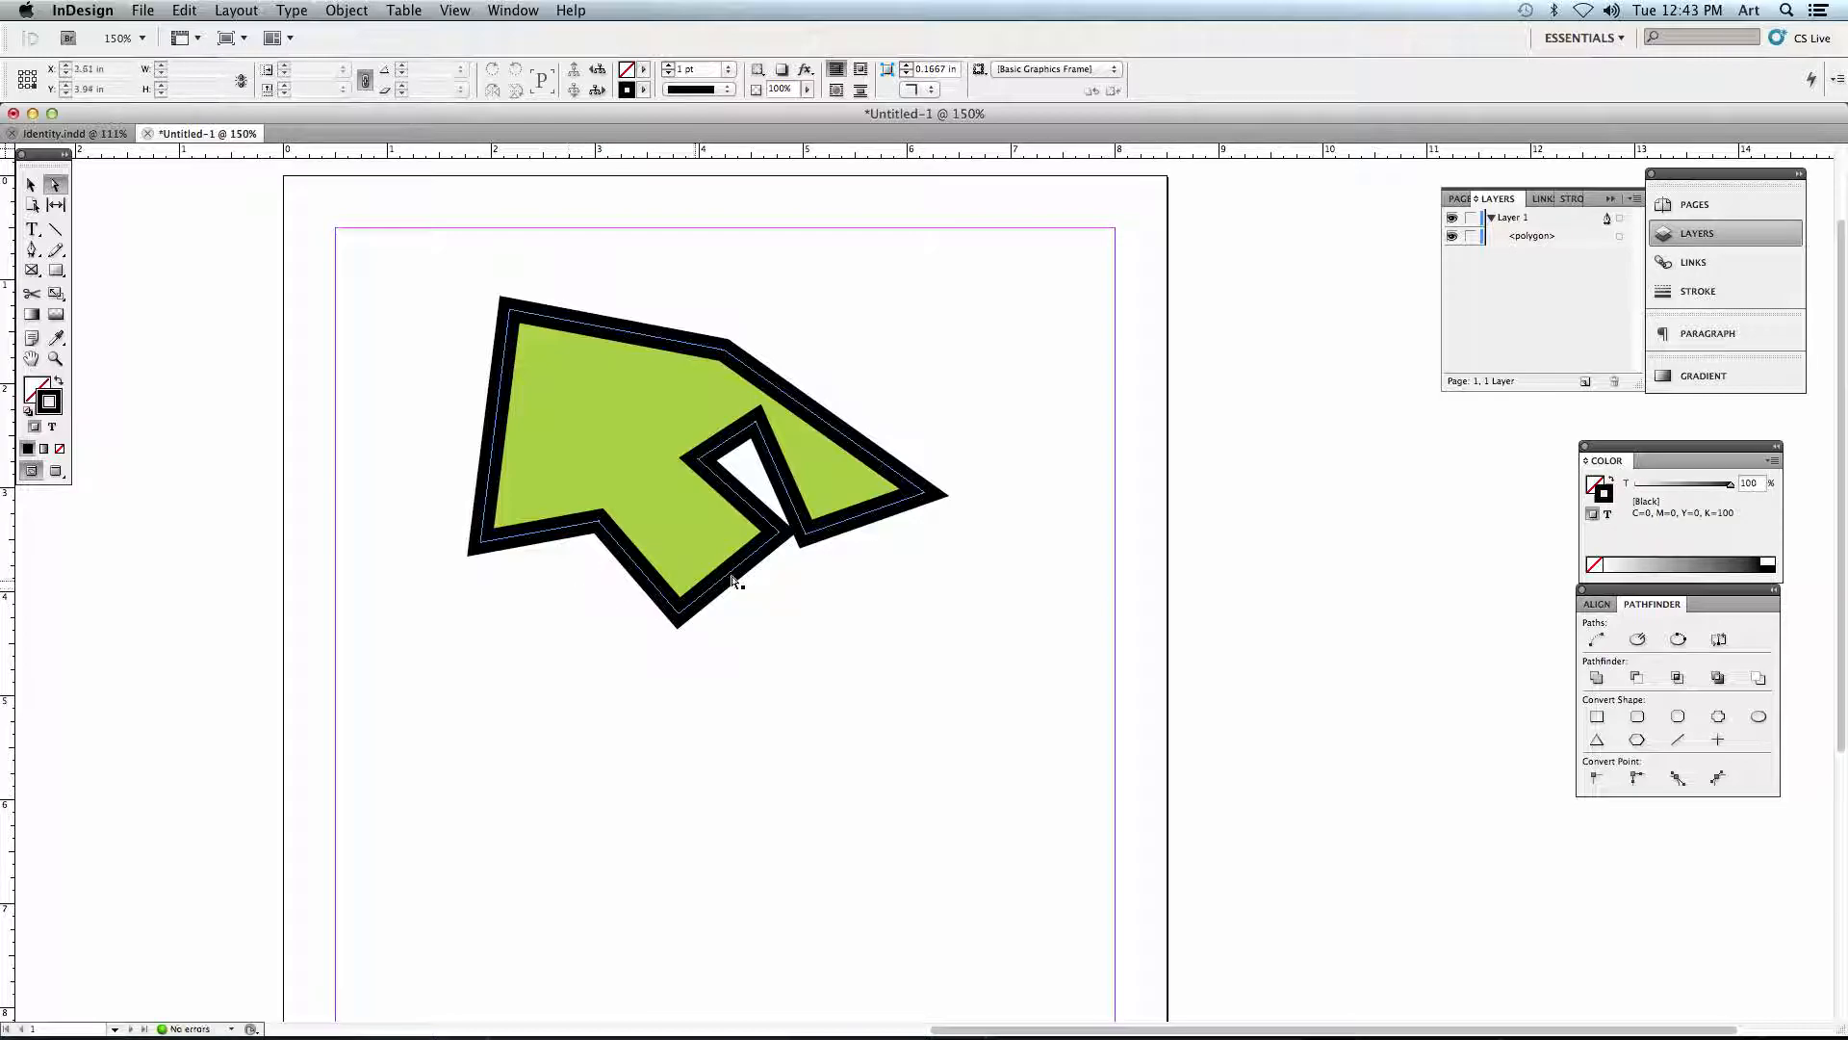
- Raise the polygon's two right-hand points, move the whole shape about 2 in down and 0.8 in left, and deselect it
left_click_drag(948, 496, 956, 404)
left_click_drag(808, 531, 861, 493)
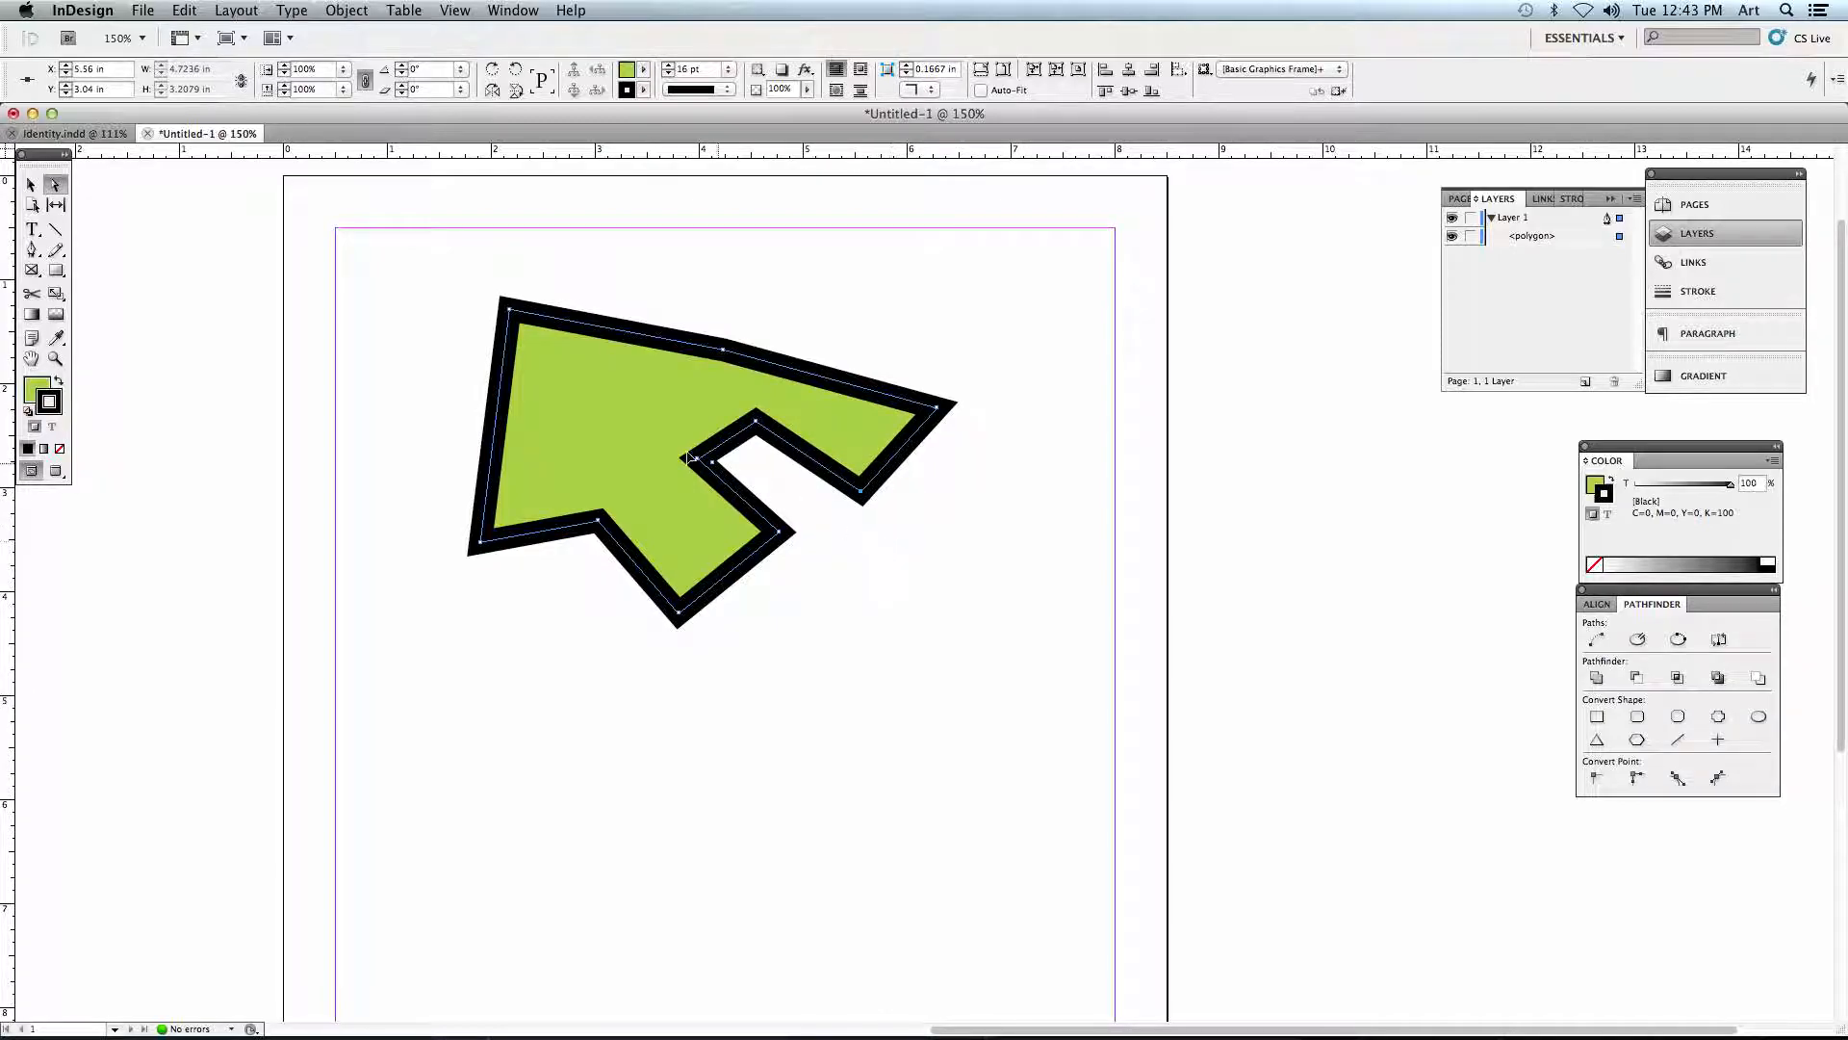
left_click_drag(619, 499, 512, 653)
left_click(500, 453)
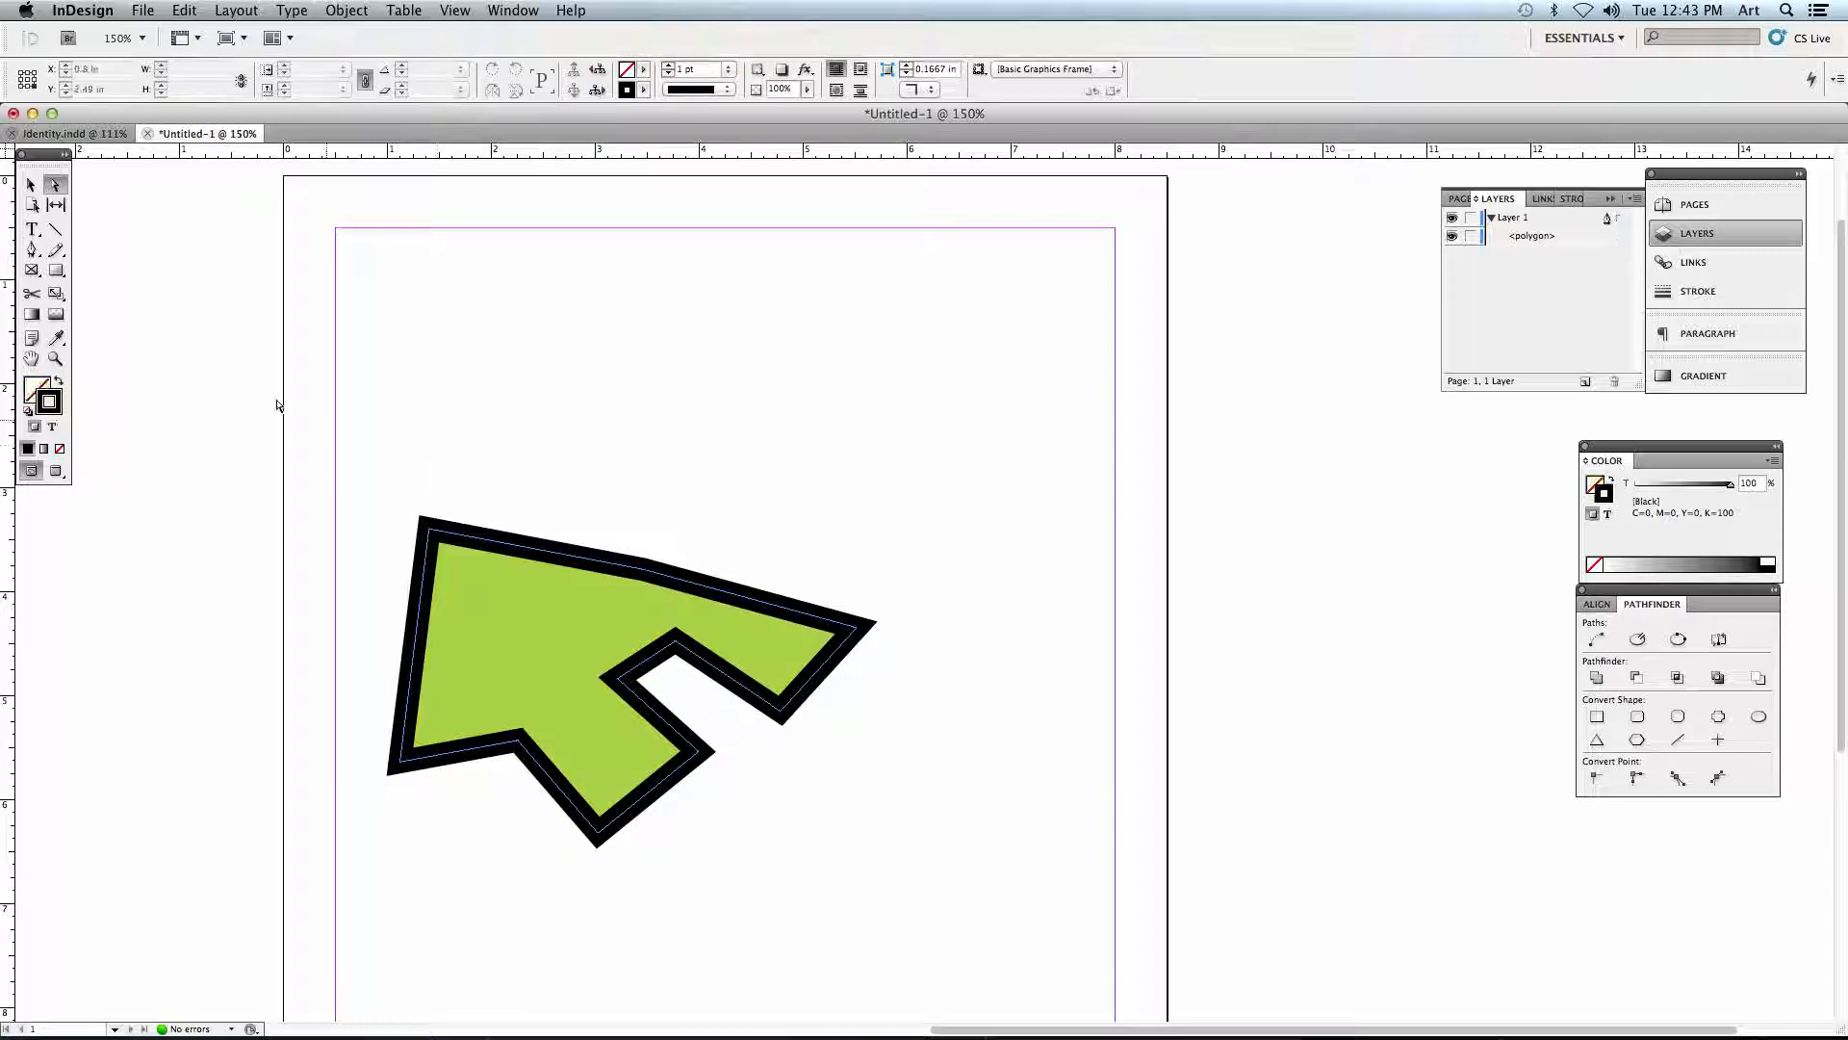
- Draw a horizontal line about 6.96 in long above the polygon with the Pen tool, near the page's upper margin
left_click(32, 249)
left_click(362, 338)
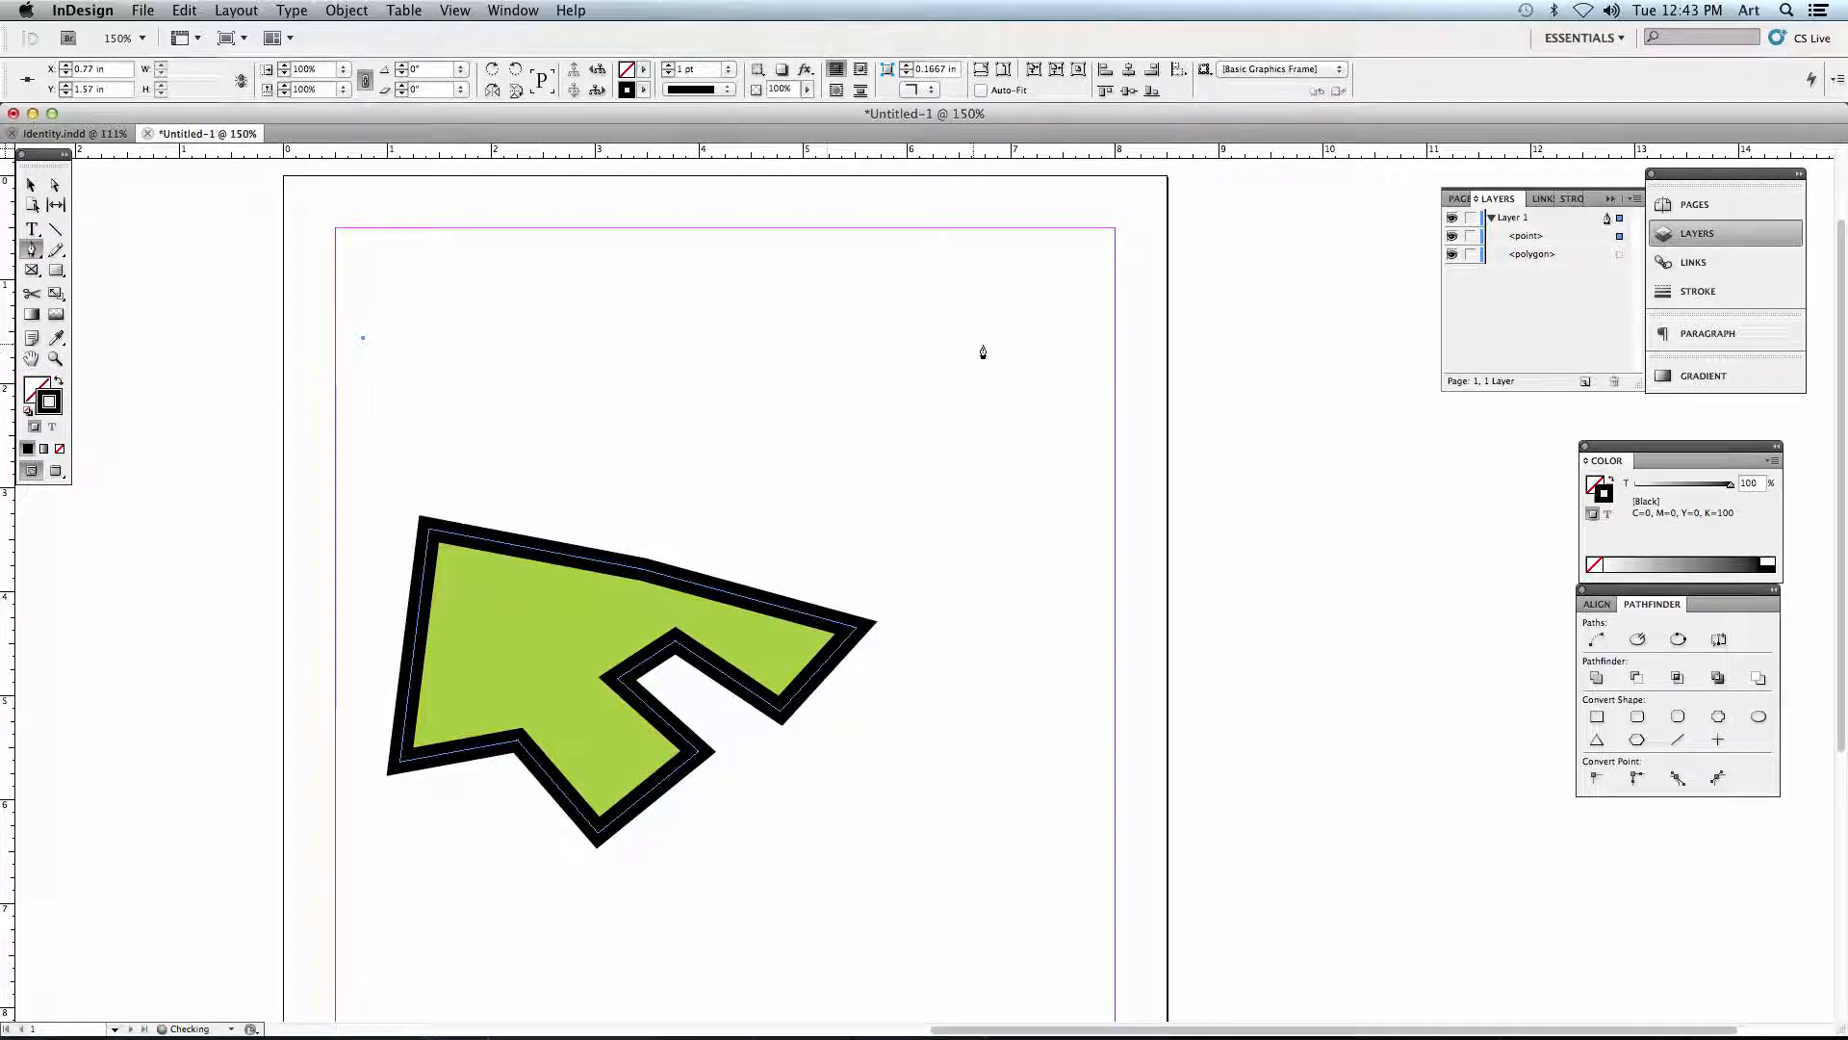
left_click(1086, 337)
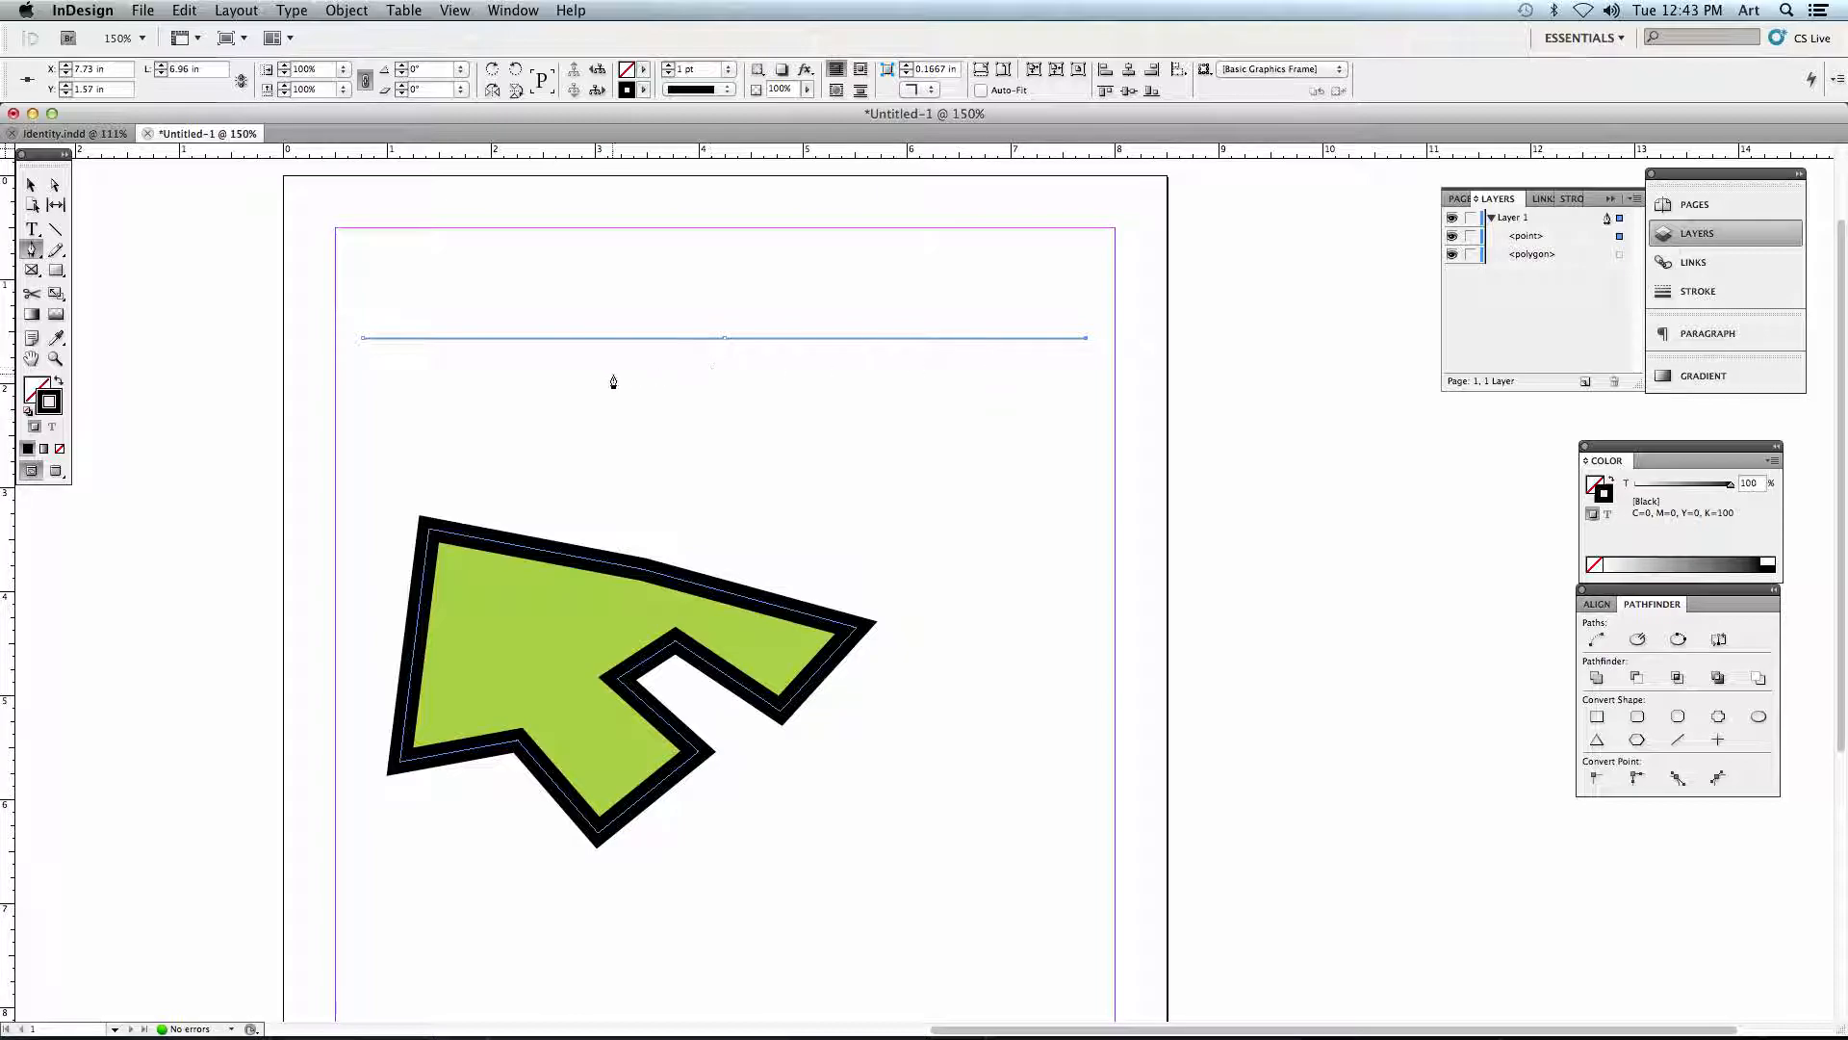
- Try extending the line with right-angled segments into a stepped box outline, and undo the added points
left_click(1085, 487)
left_click(452, 486)
left_click(448, 413)
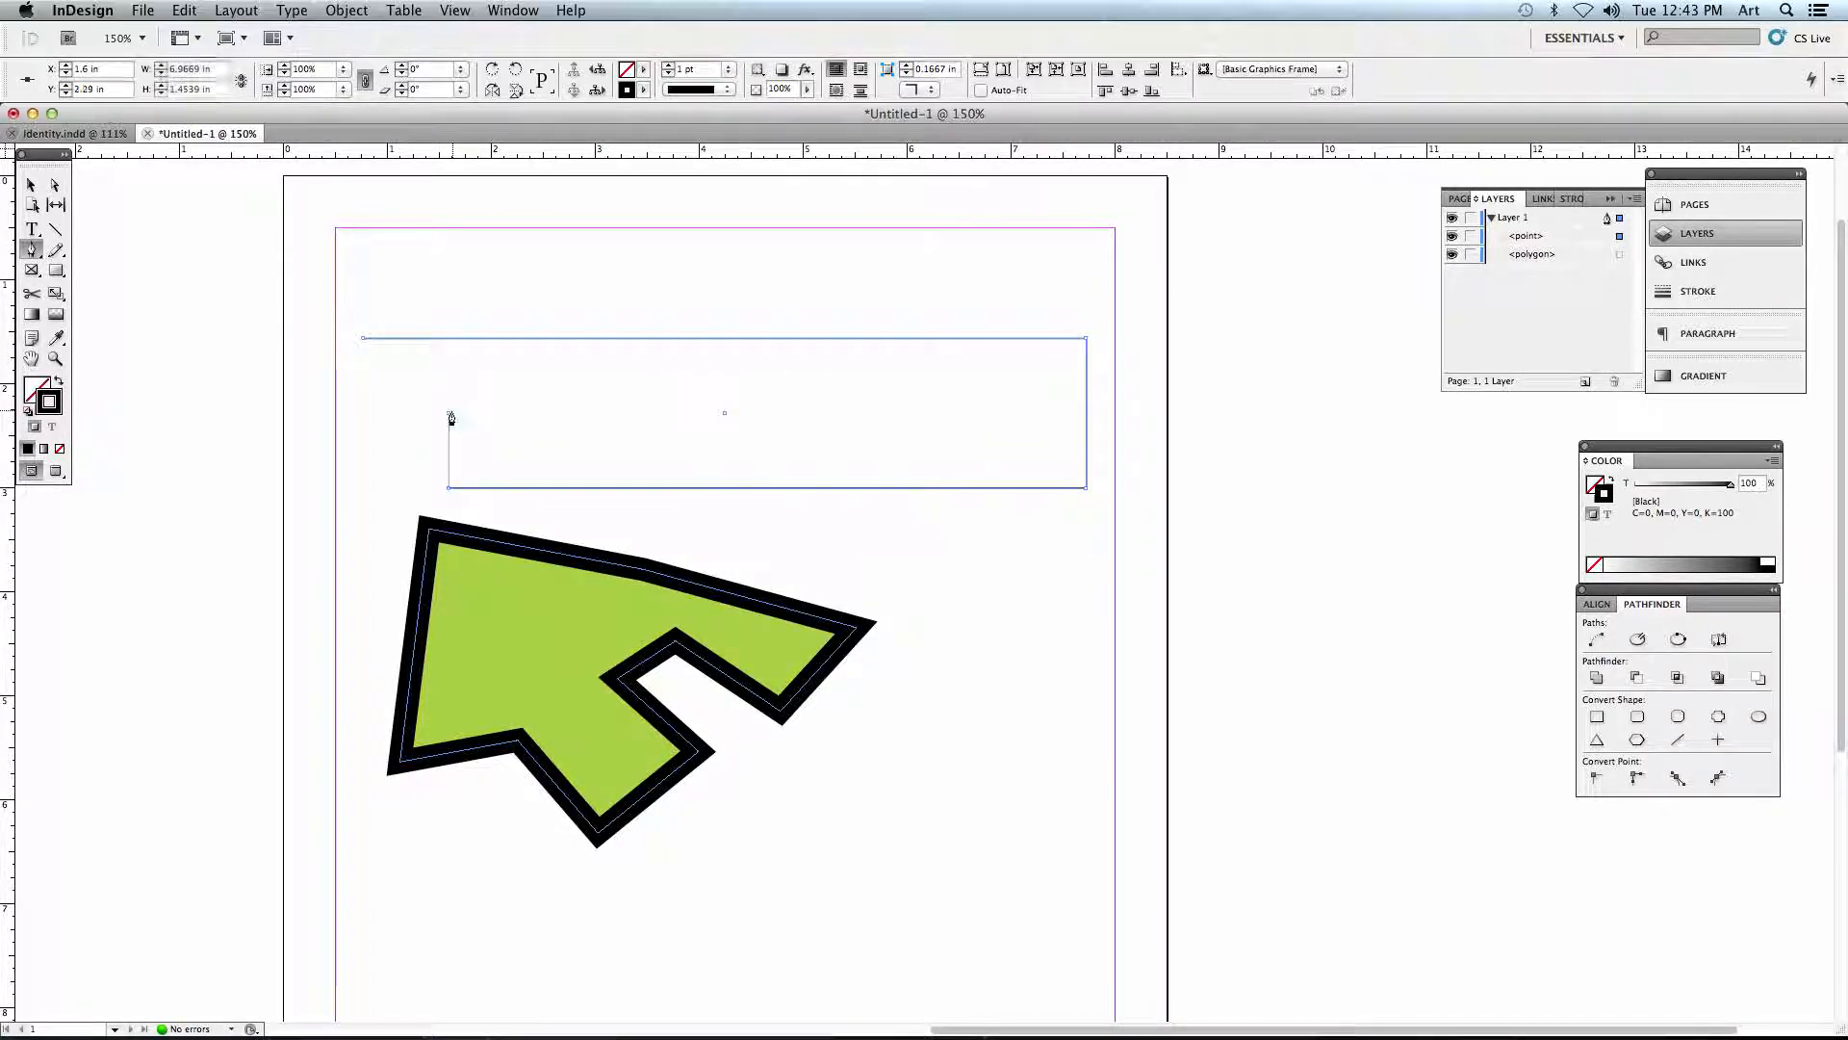
left_click(363, 413)
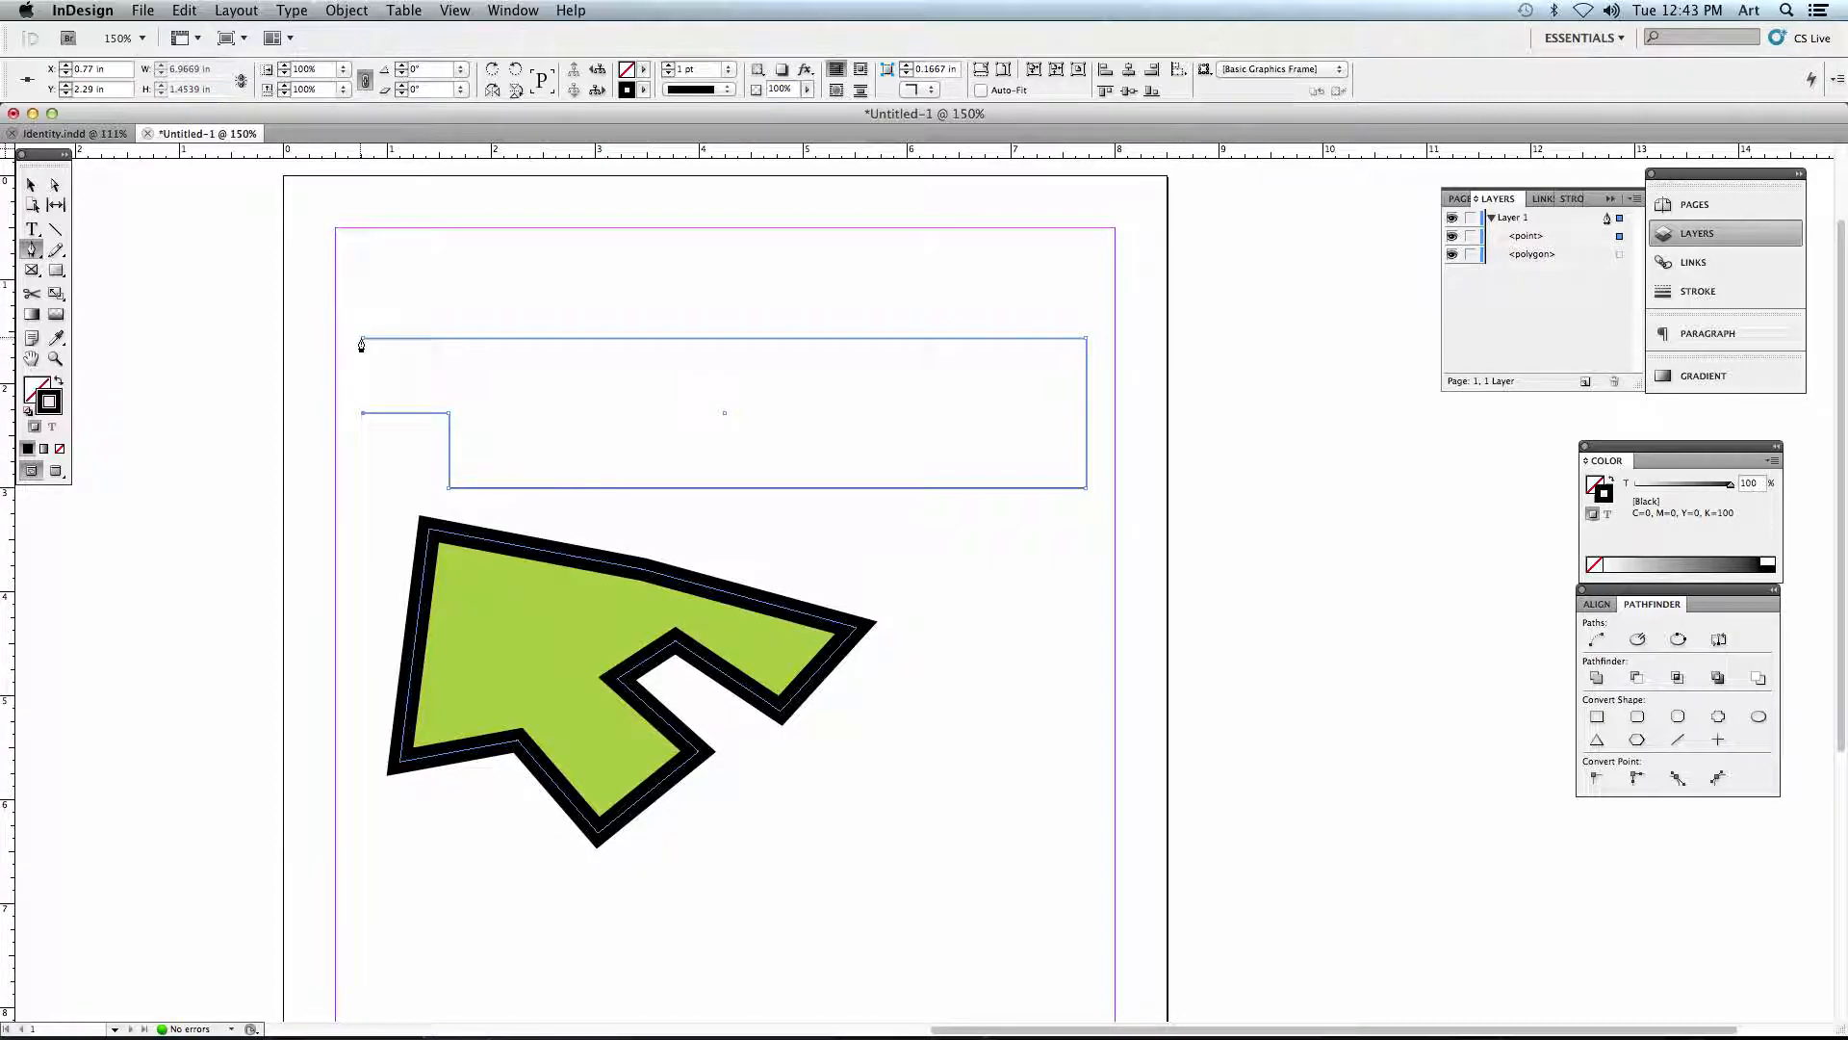
key("super+z")
key("super+z")
key("super+z")
key("super+z")
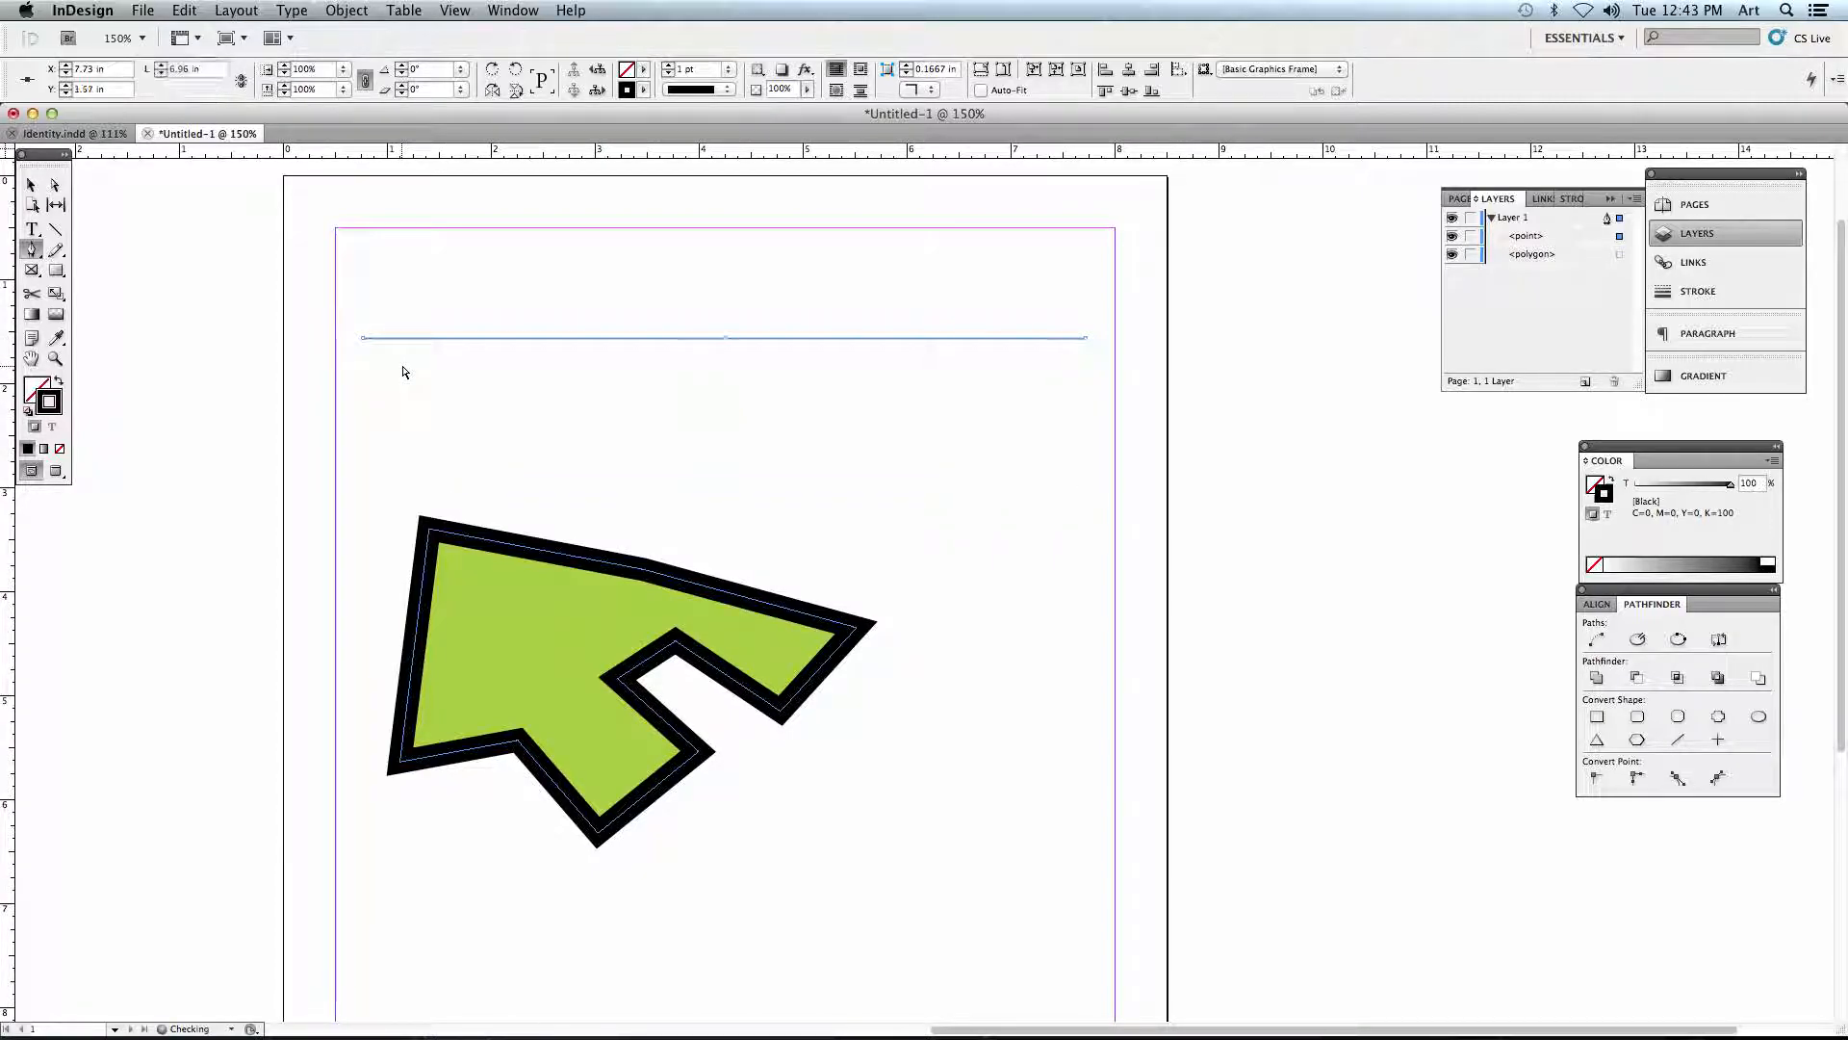
- Add two anchor points along the horizontal line, at about 2.5 in and 4.9 in across the page
left_click(427, 338, "super")
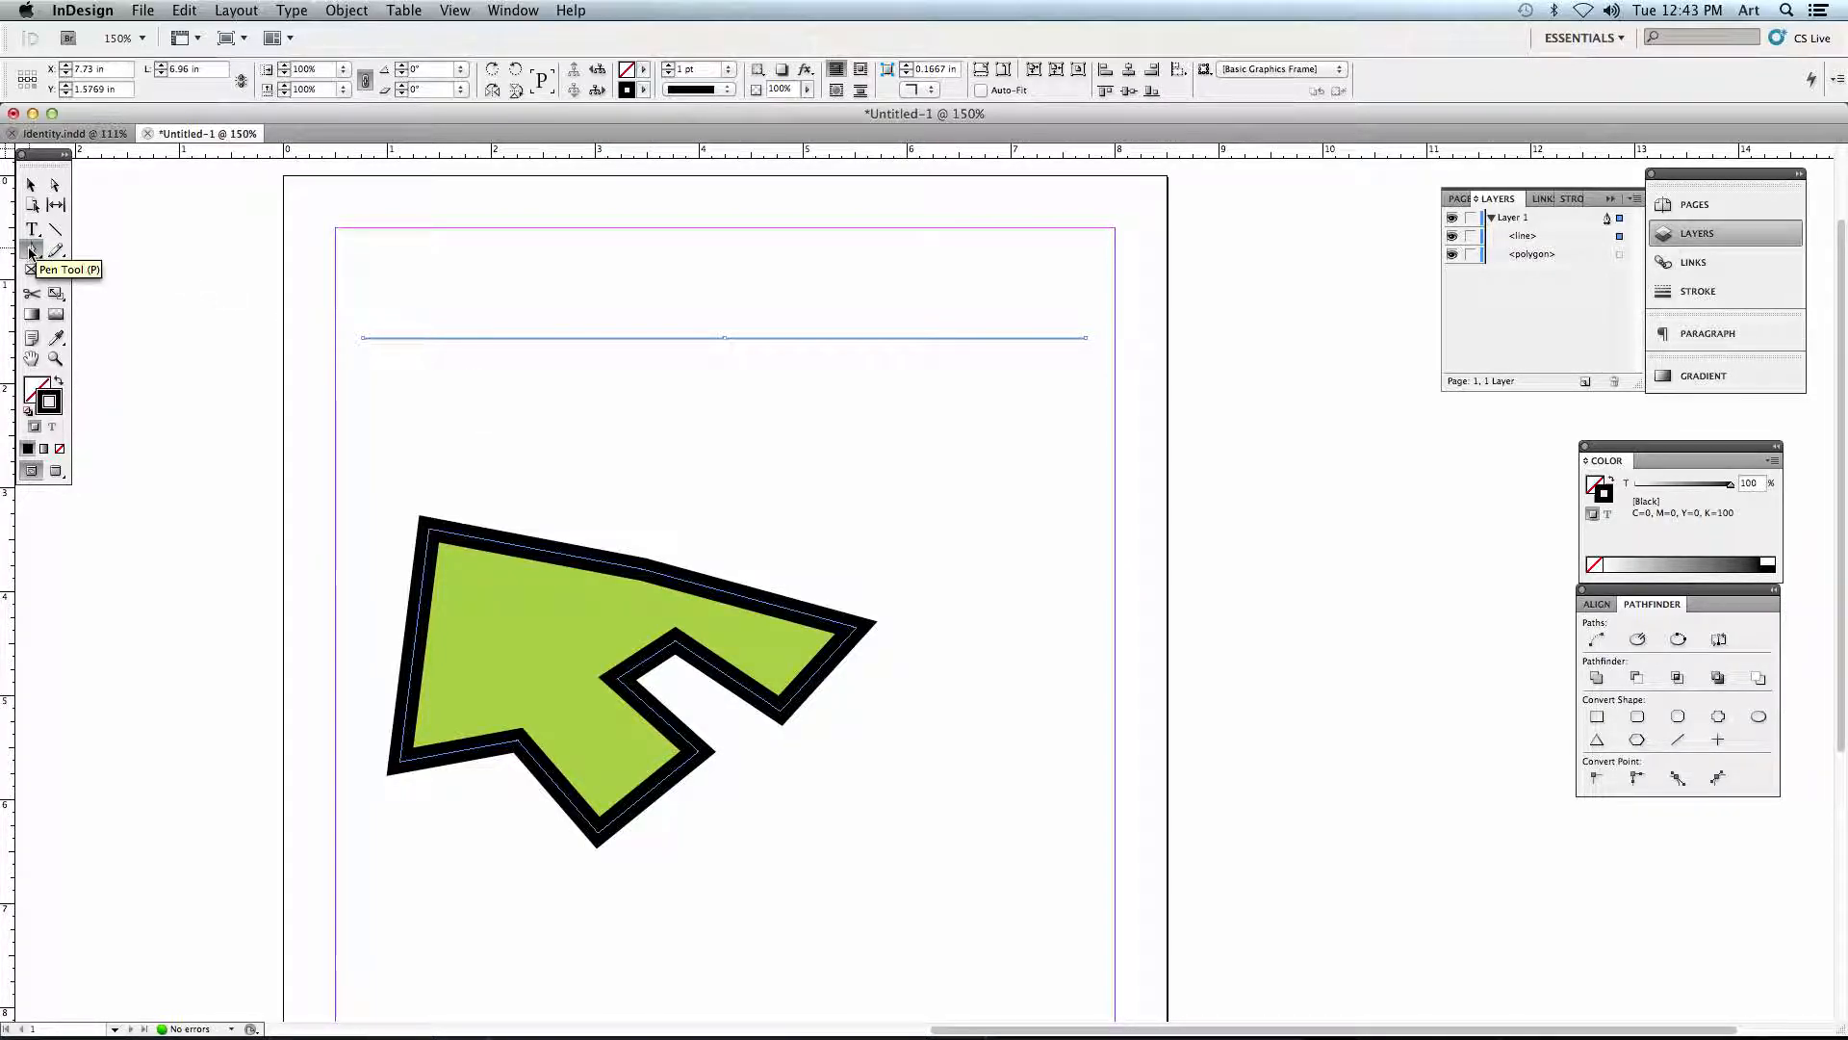
left_click(548, 339)
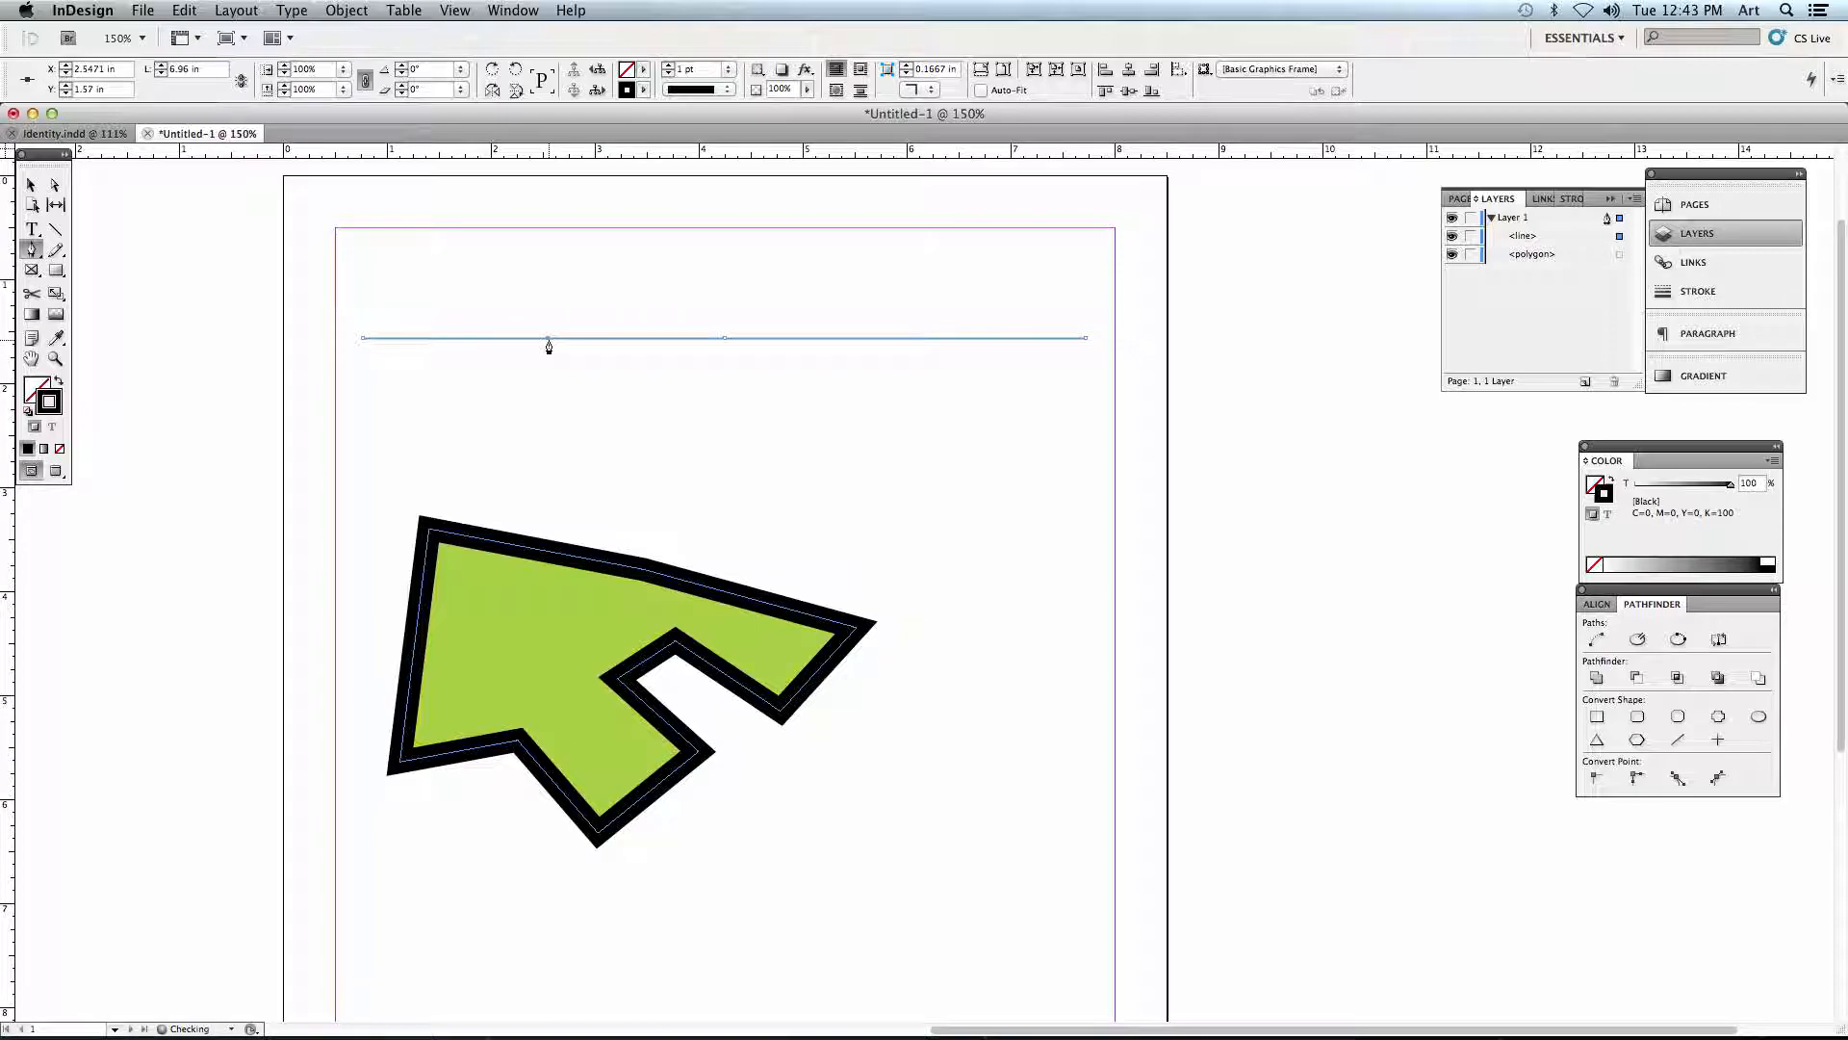
left_click(792, 339)
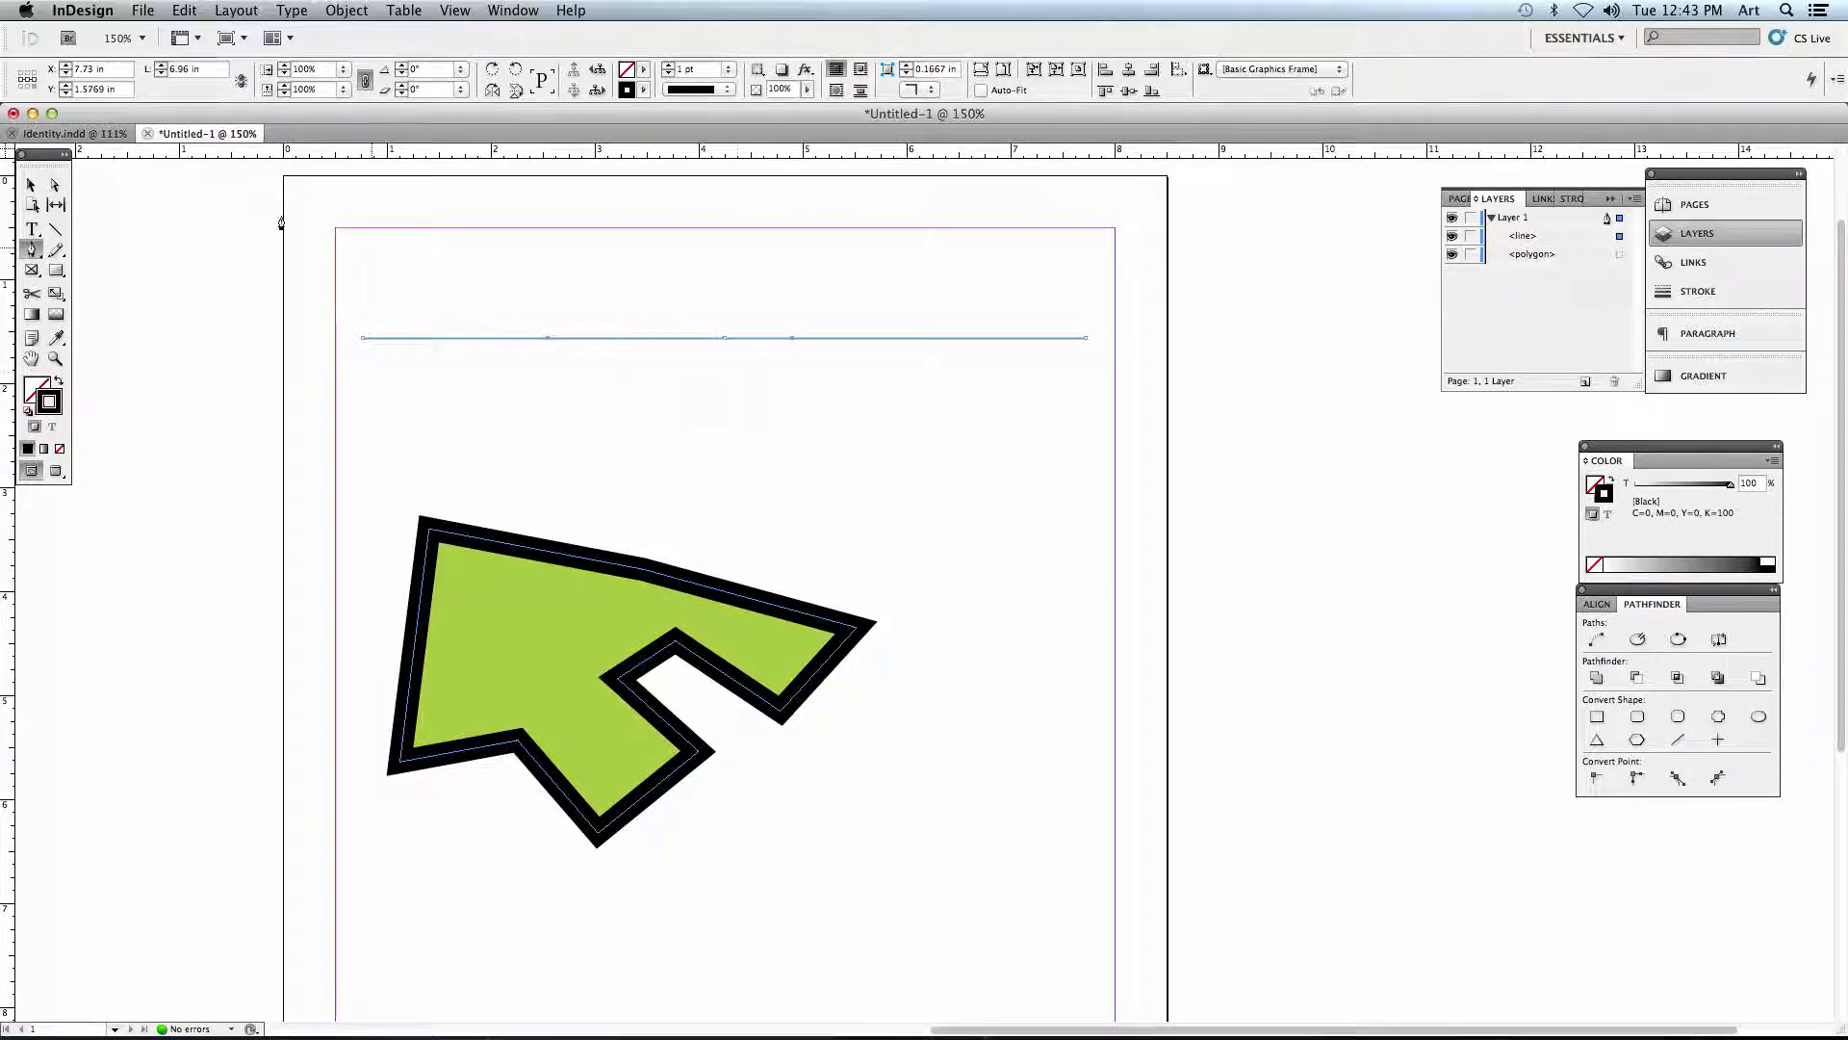
- Reshape the line with the Direct Selection tool: raise its left segment about 1.2 in, shift its right segment rightward and extend the upper bend right
left_click(50, 184)
left_click_drag(452, 339, 451, 297)
key("super+z")
left_click(547, 348)
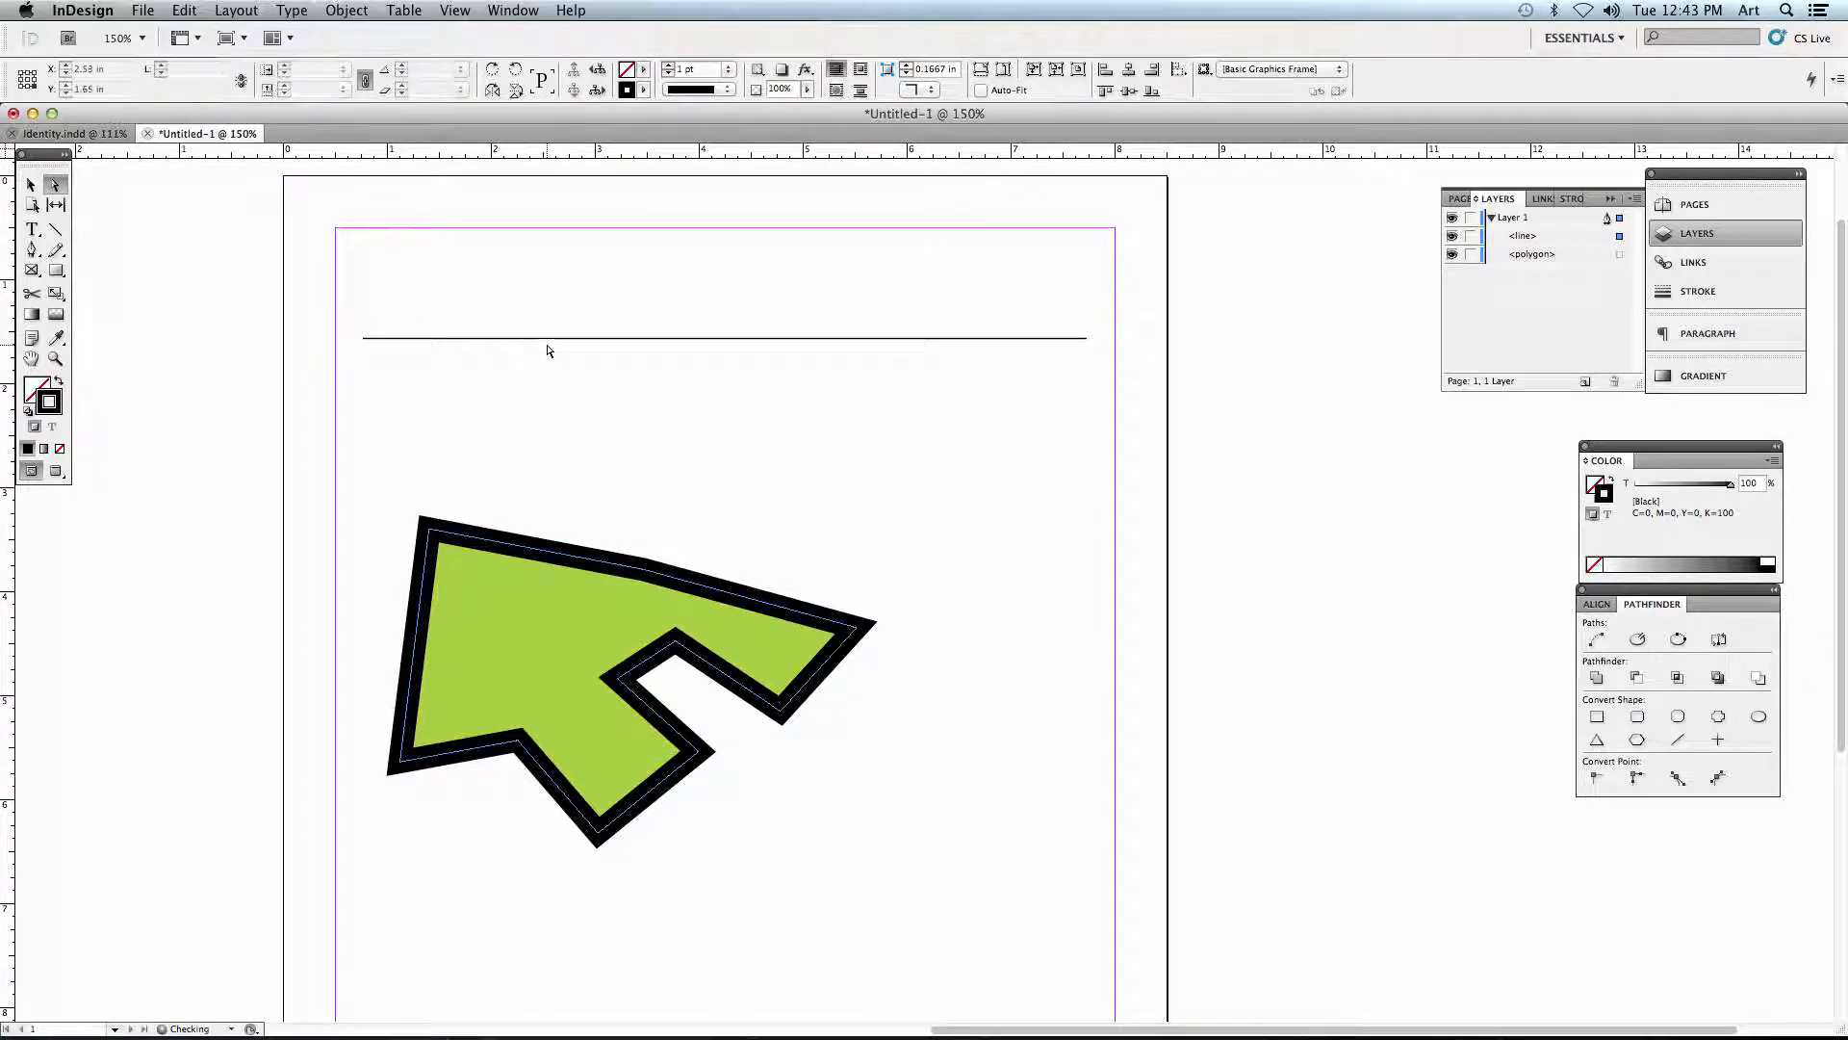
left_click_drag(471, 338, 439, 218)
left_click_drag(842, 339, 918, 342)
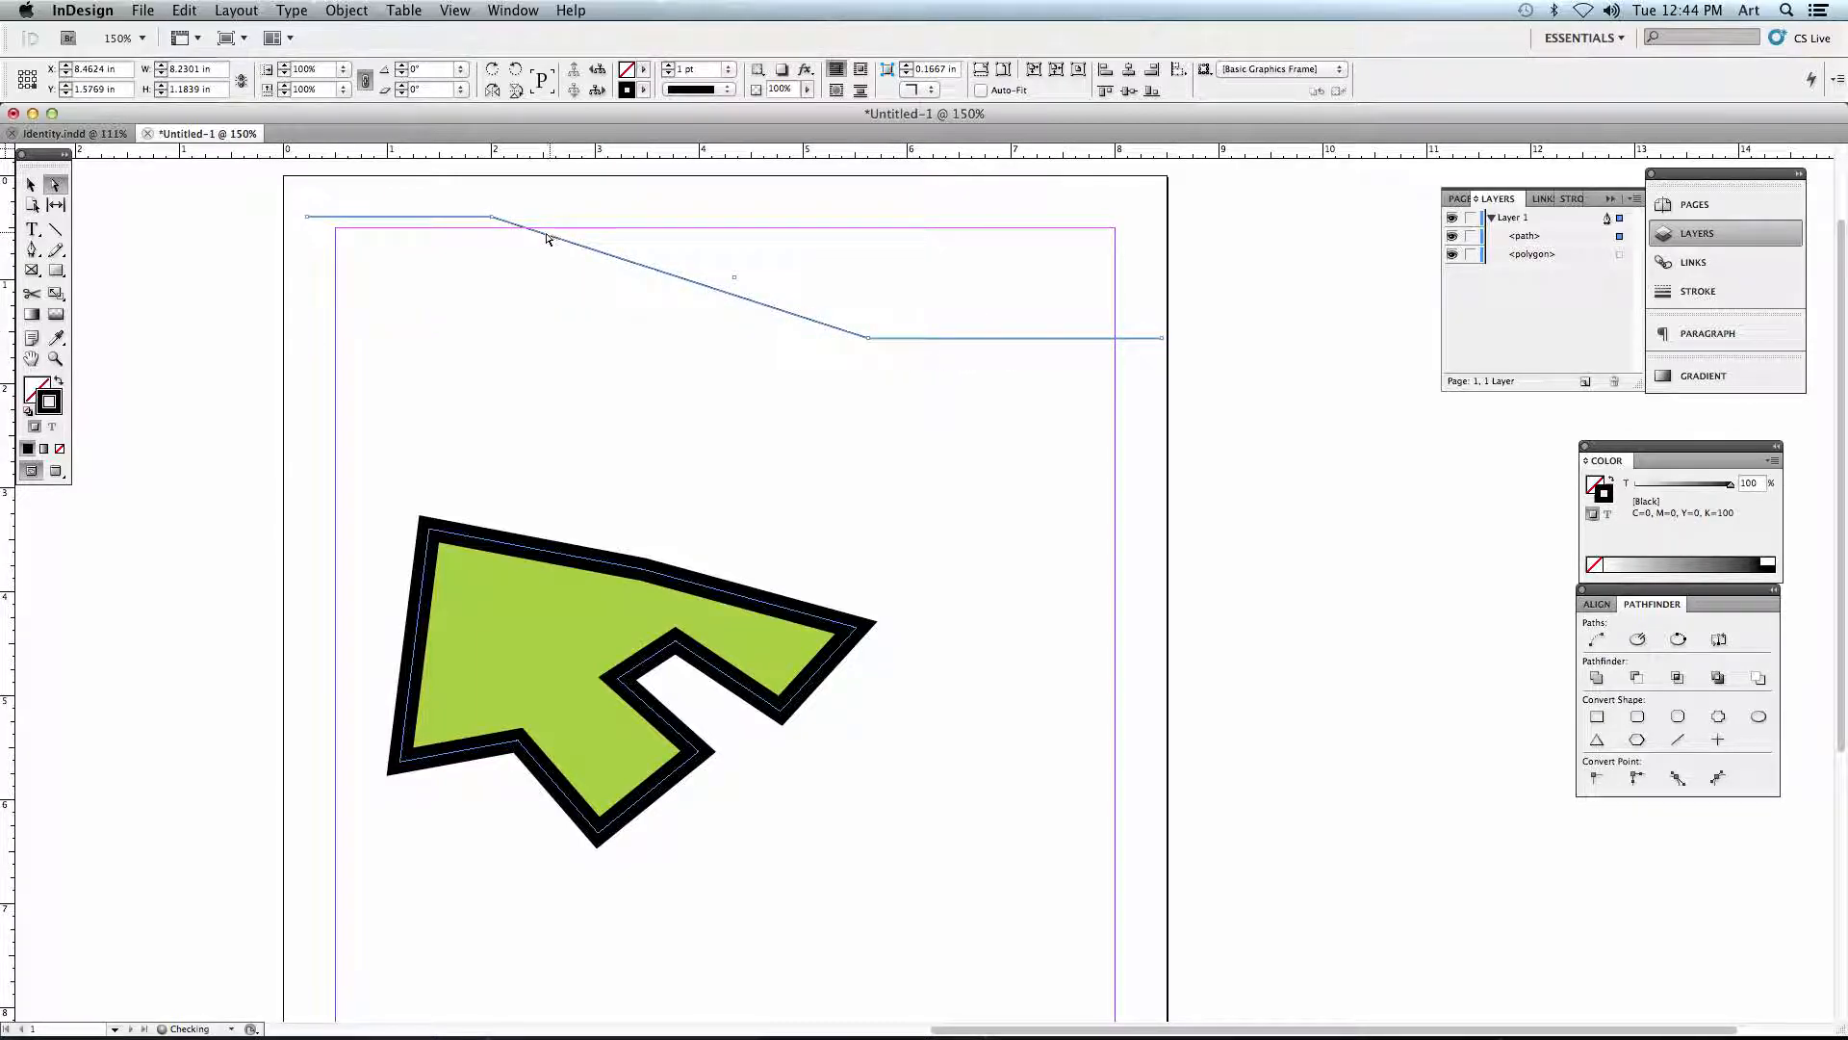
left_click_drag(497, 224, 624, 219)
left_click(617, 295)
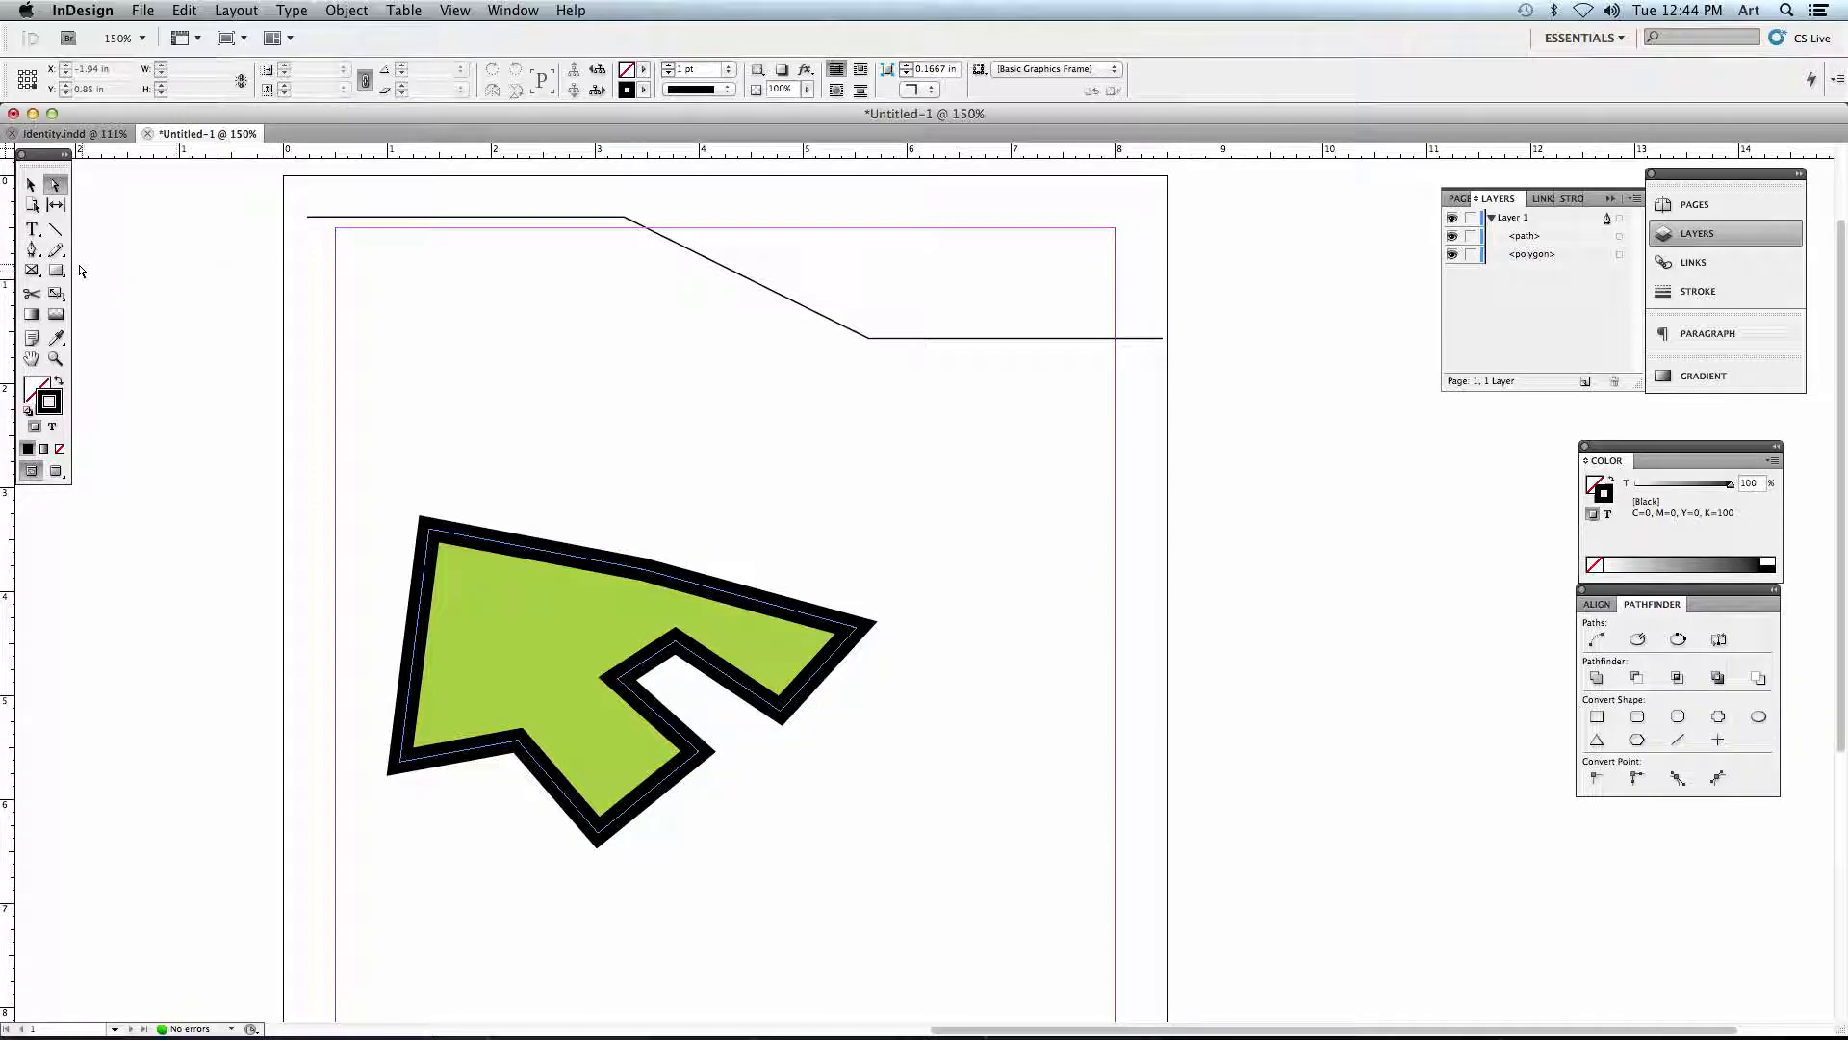
- Convert the line's two bends into smooth curves with the Convert Direction Point tool, extending horizontal handles about 1.7 in and 1.9 in rightward
left_click(31, 250)
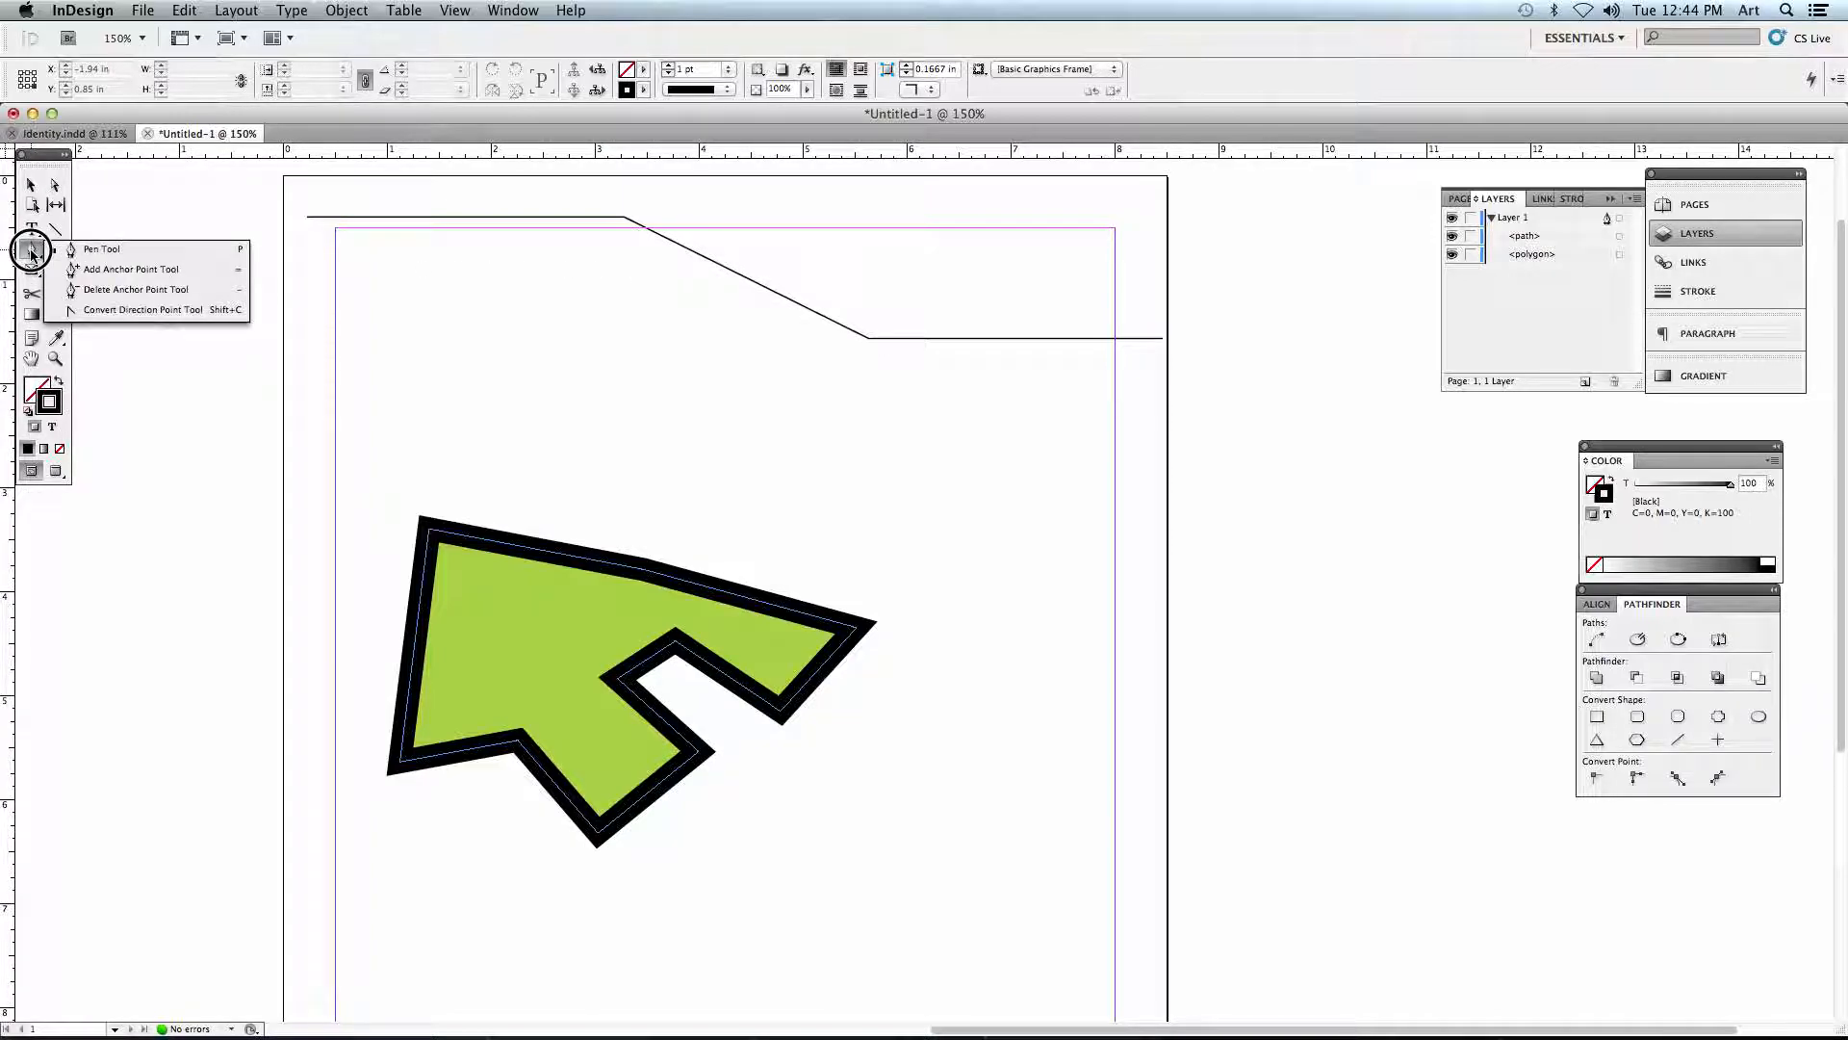
left_click(159, 310)
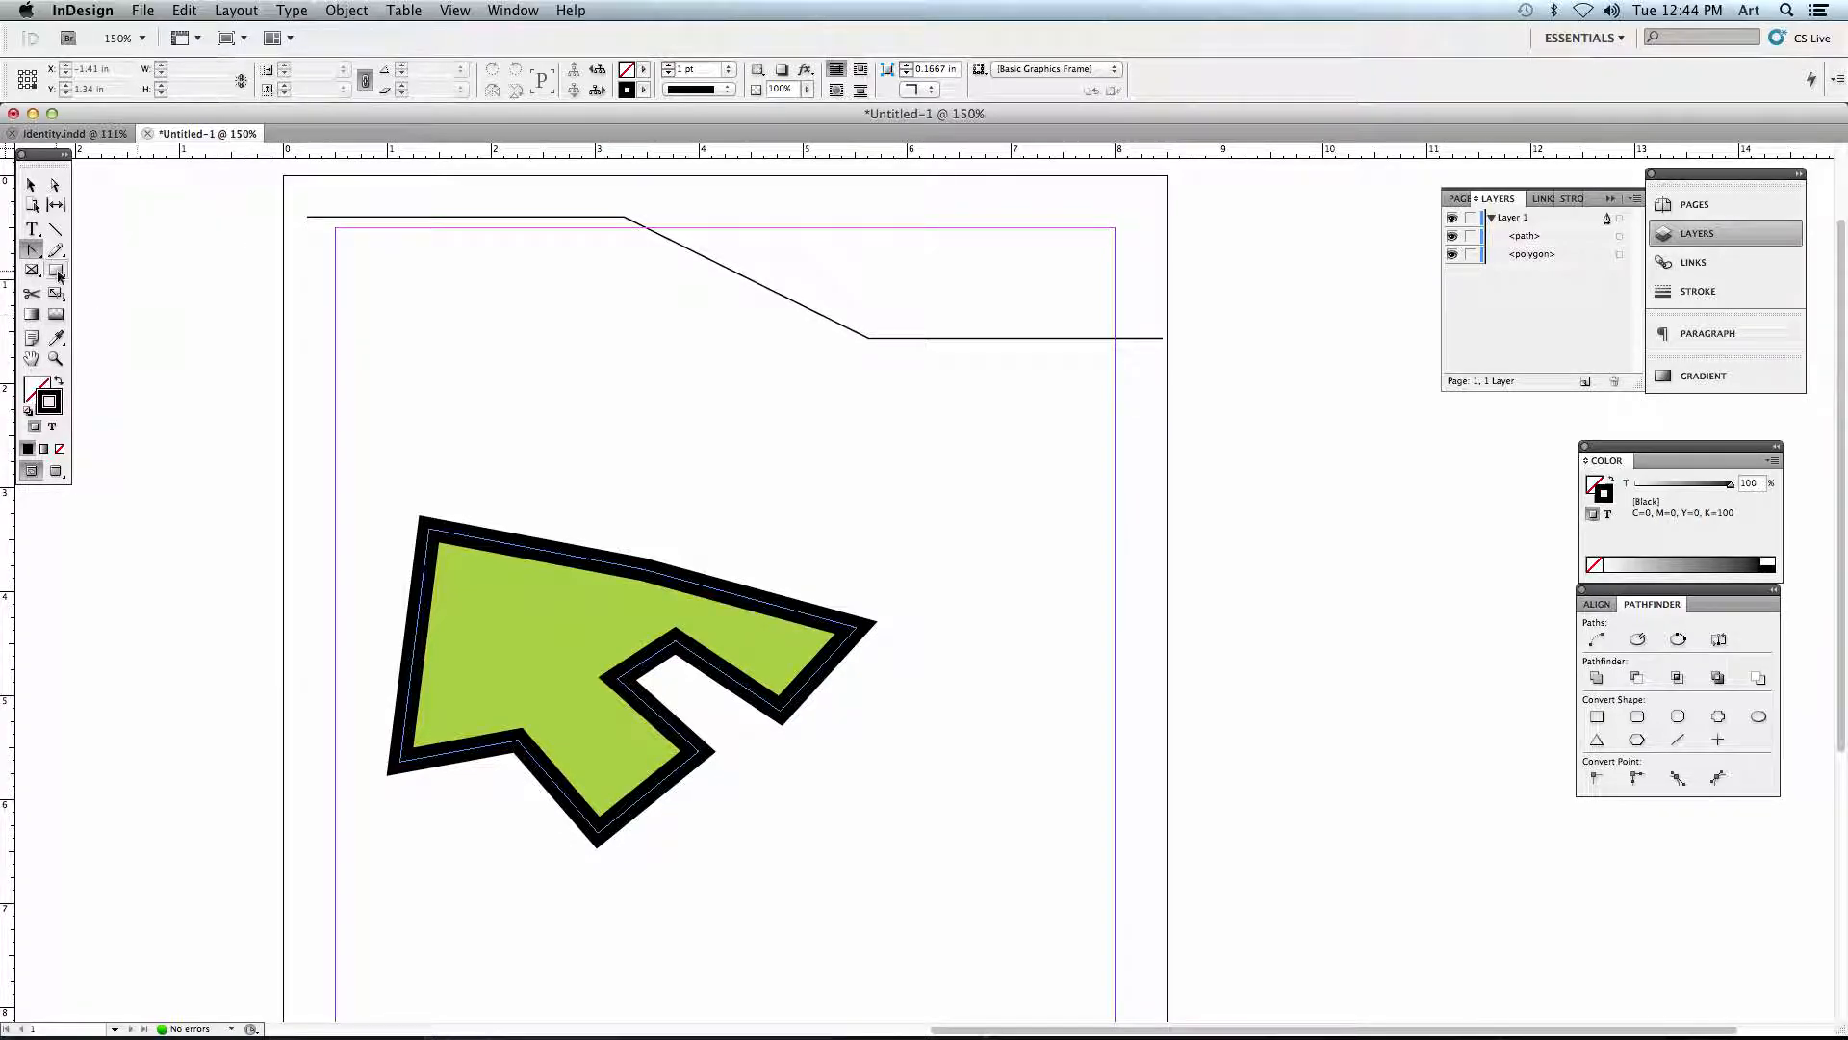
left_click(34, 252)
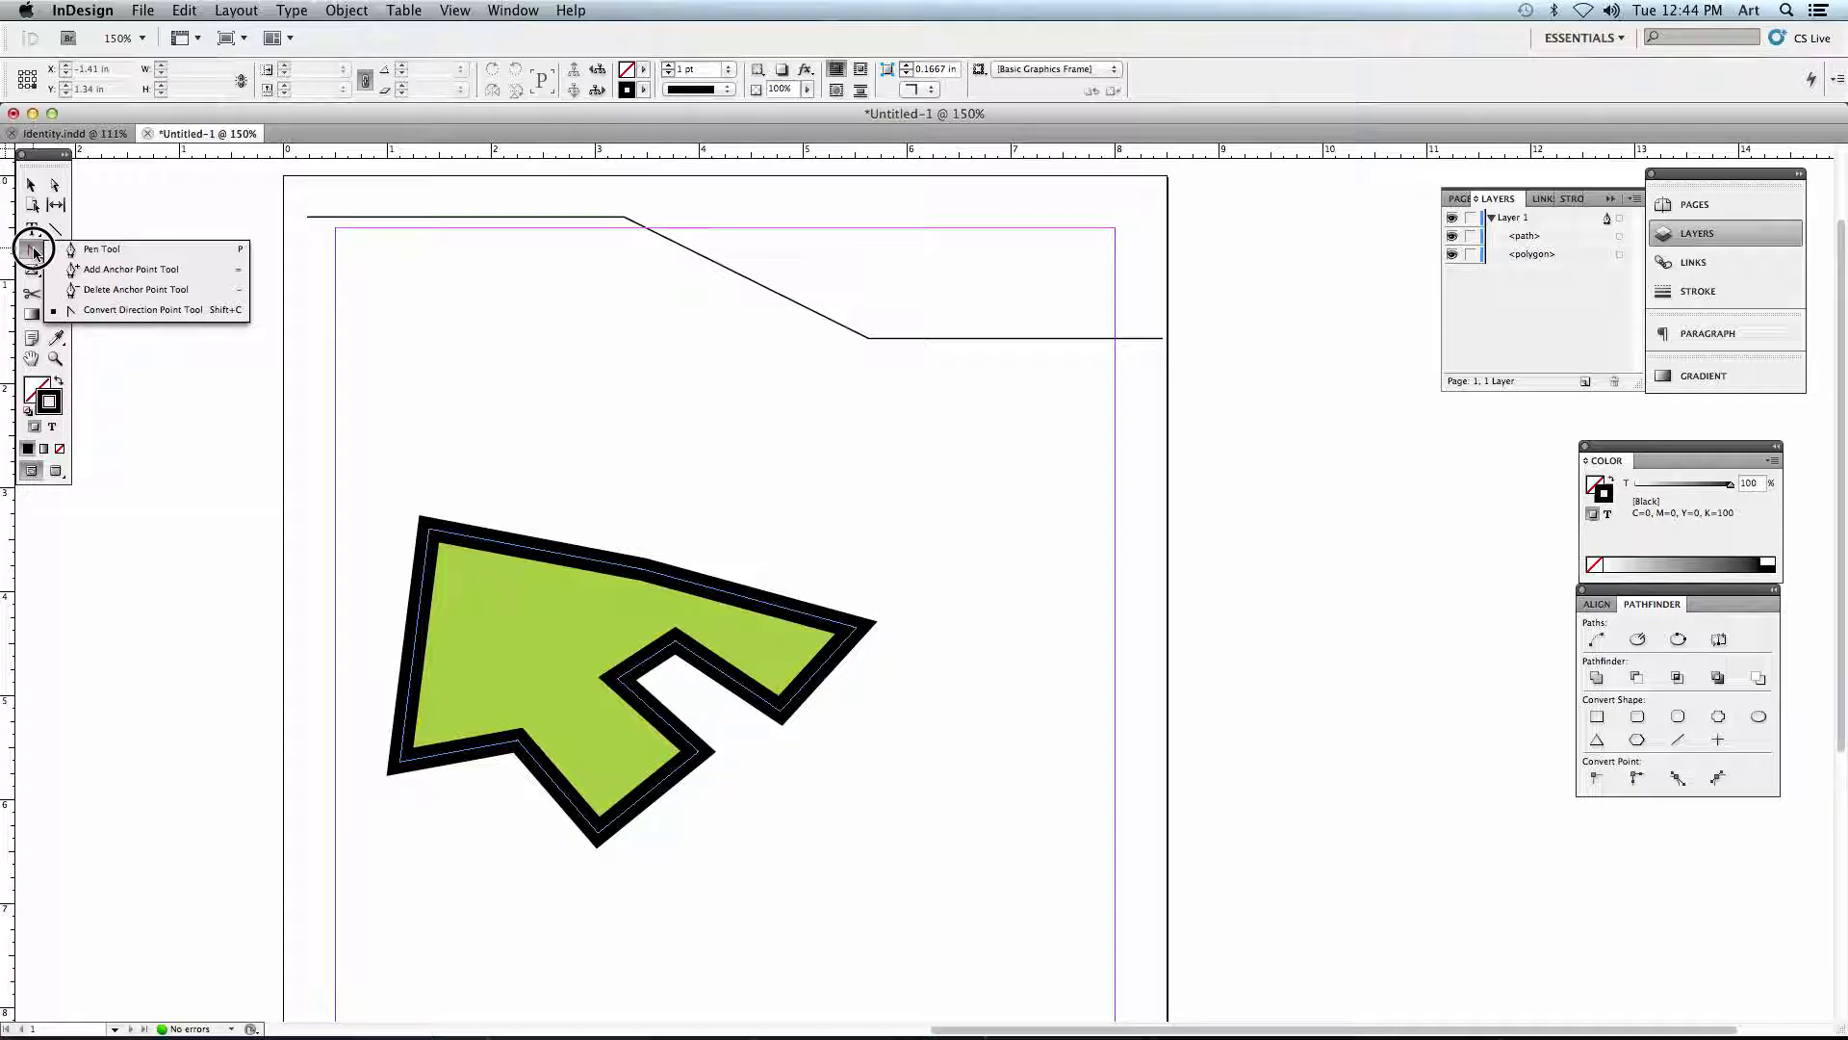
left_click(75, 310)
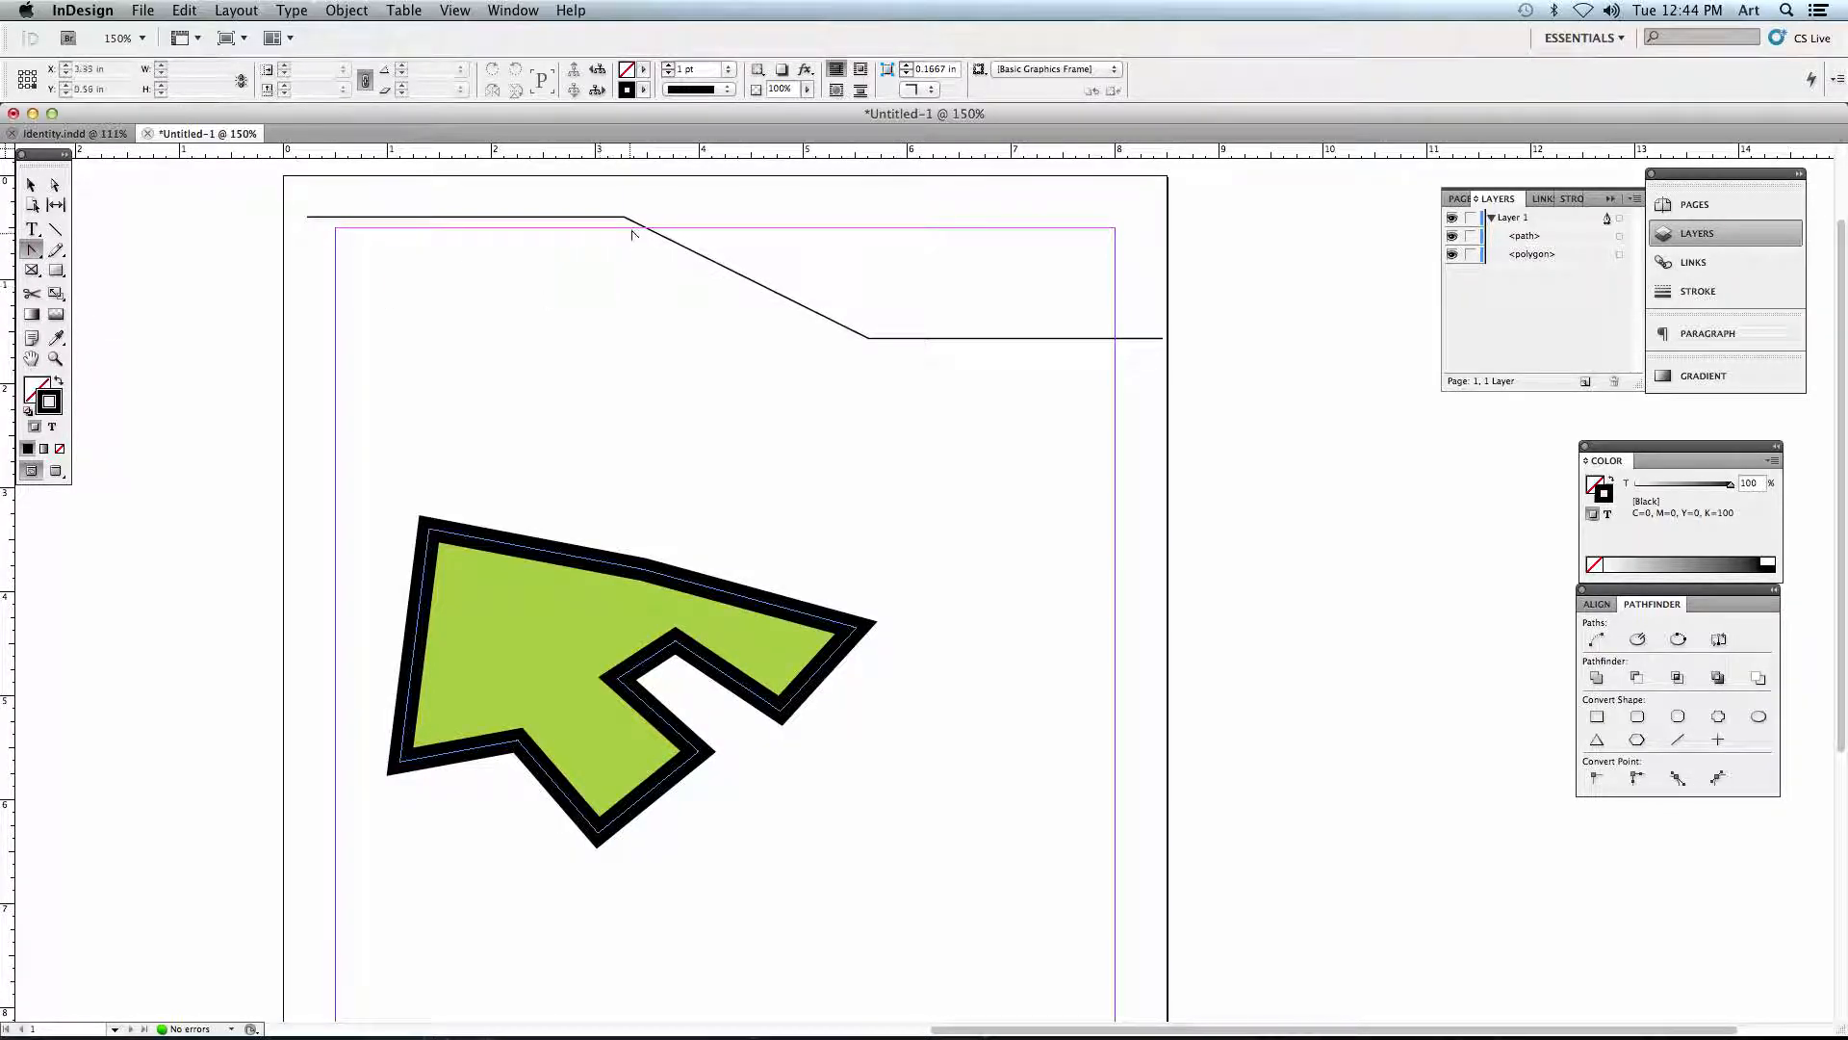
left_click_drag(626, 216, 661, 216)
left_click_drag(660, 220, 797, 216)
left_click_drag(866, 338, 1067, 338)
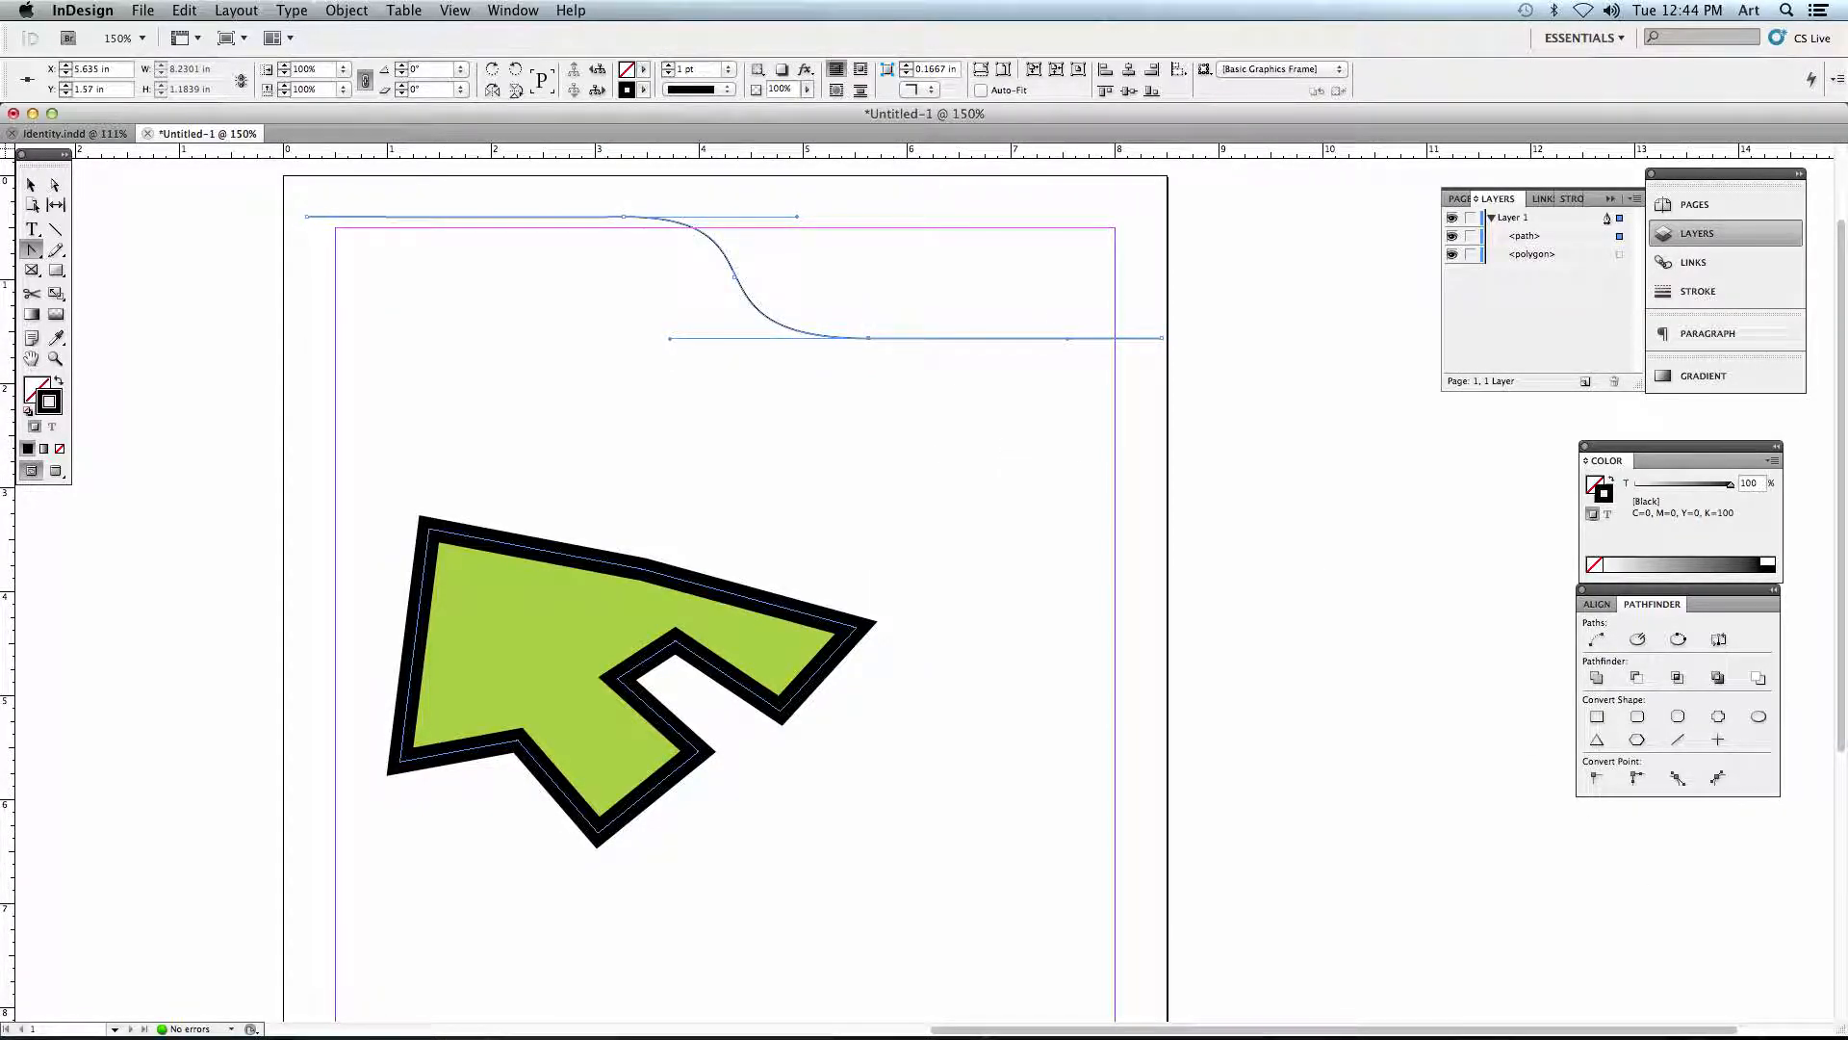
- Compare the deselected curved line with the black header's curved edge in the Identity.indd letterhead, and return to the untitled document
mouse_move(1540, 1029)
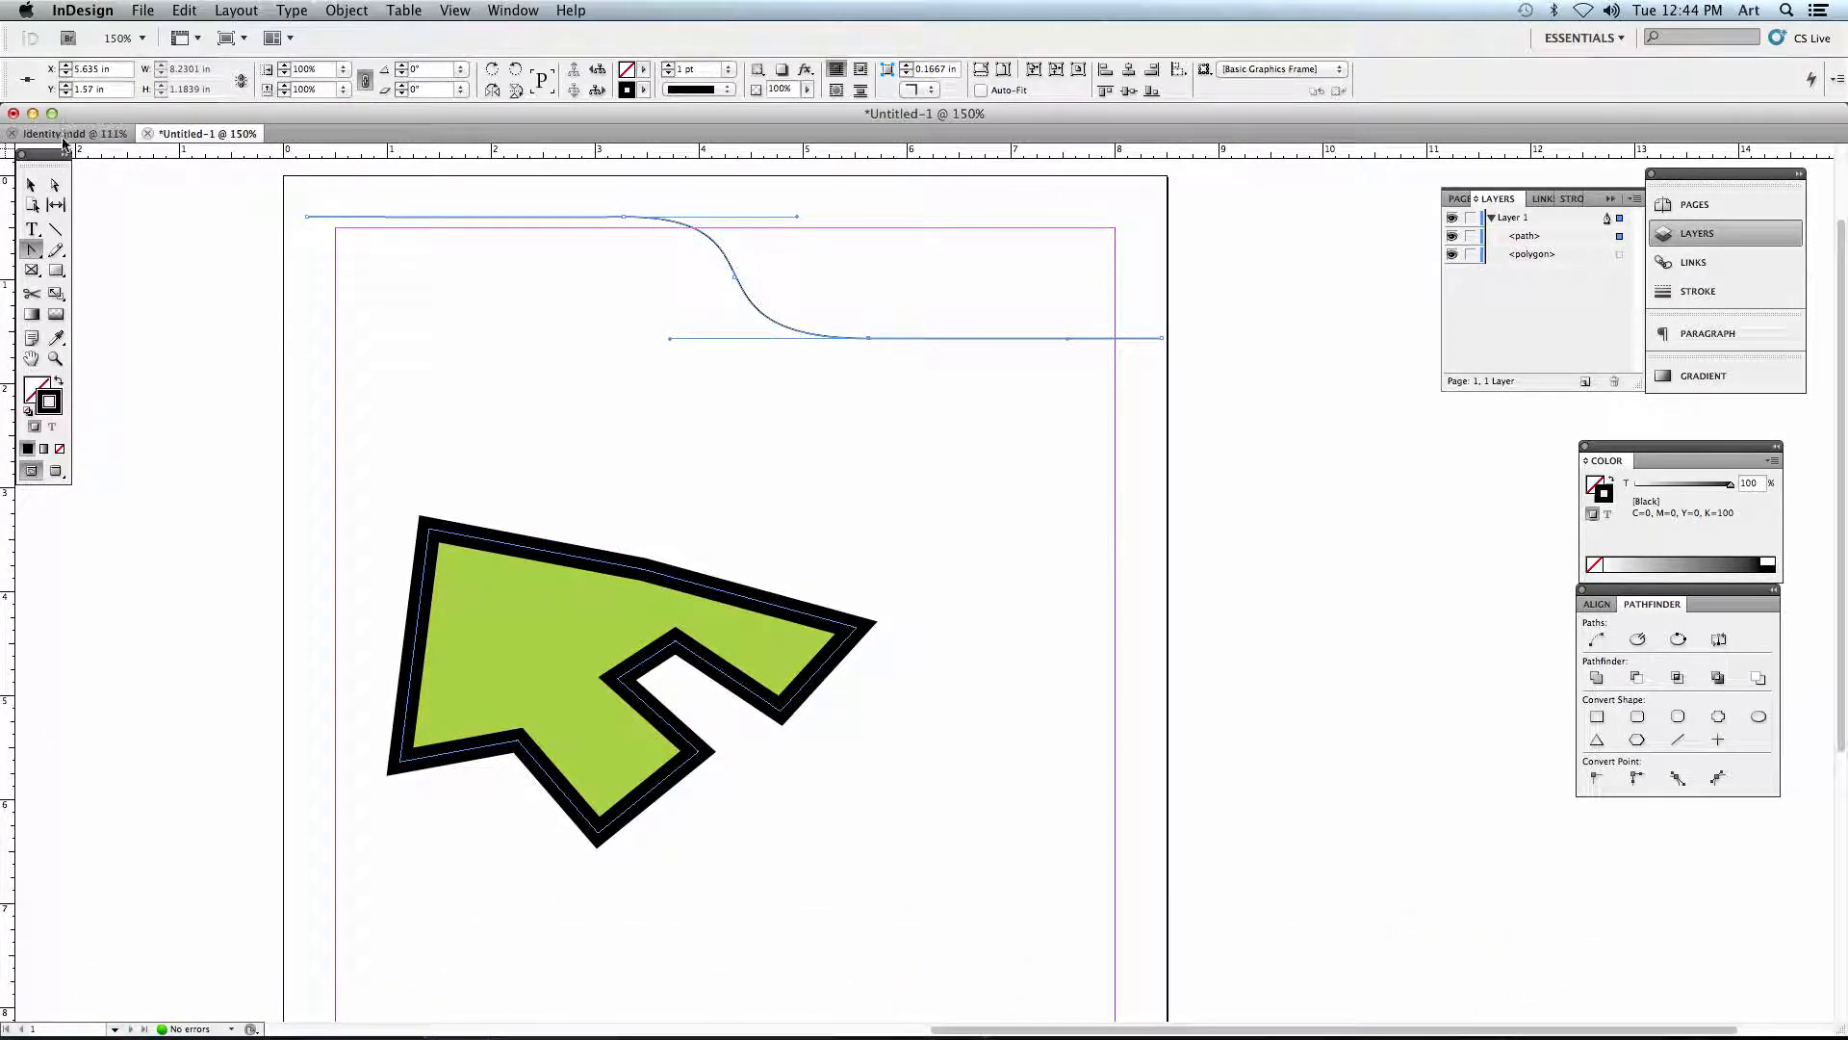
left_click(67, 135)
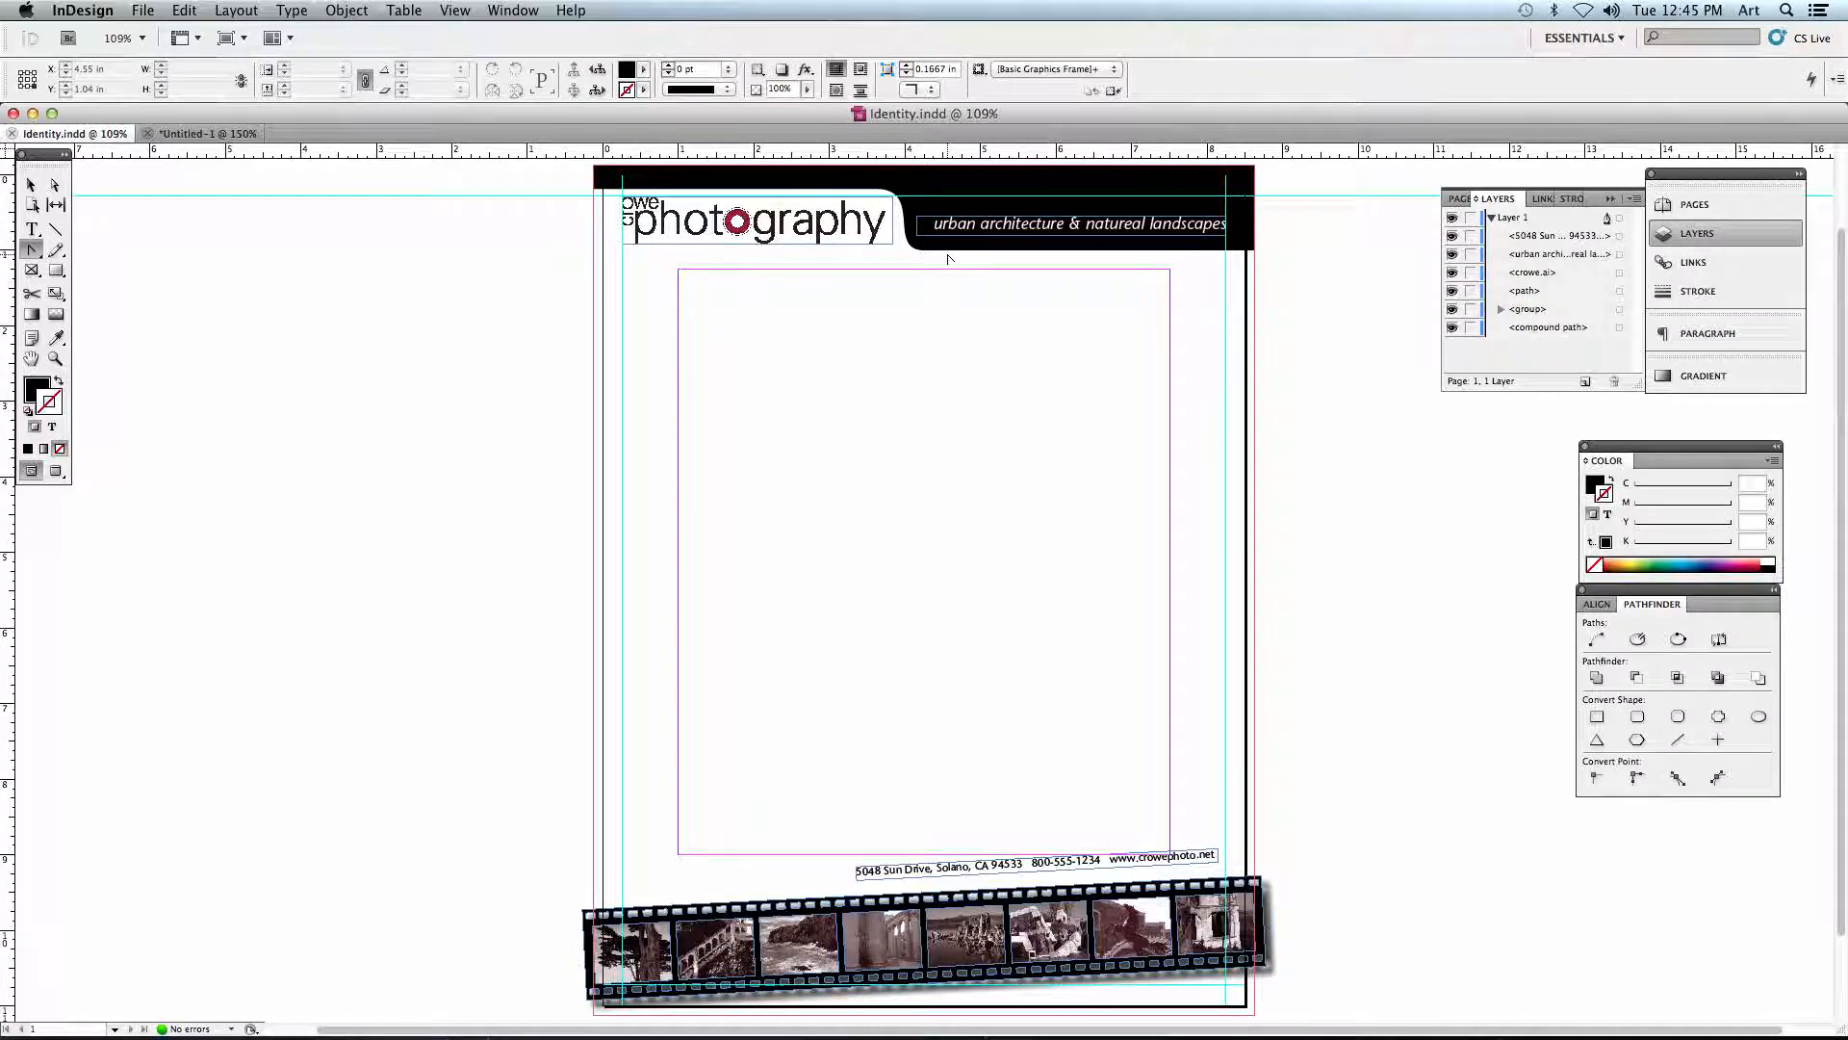
left_click(33, 252)
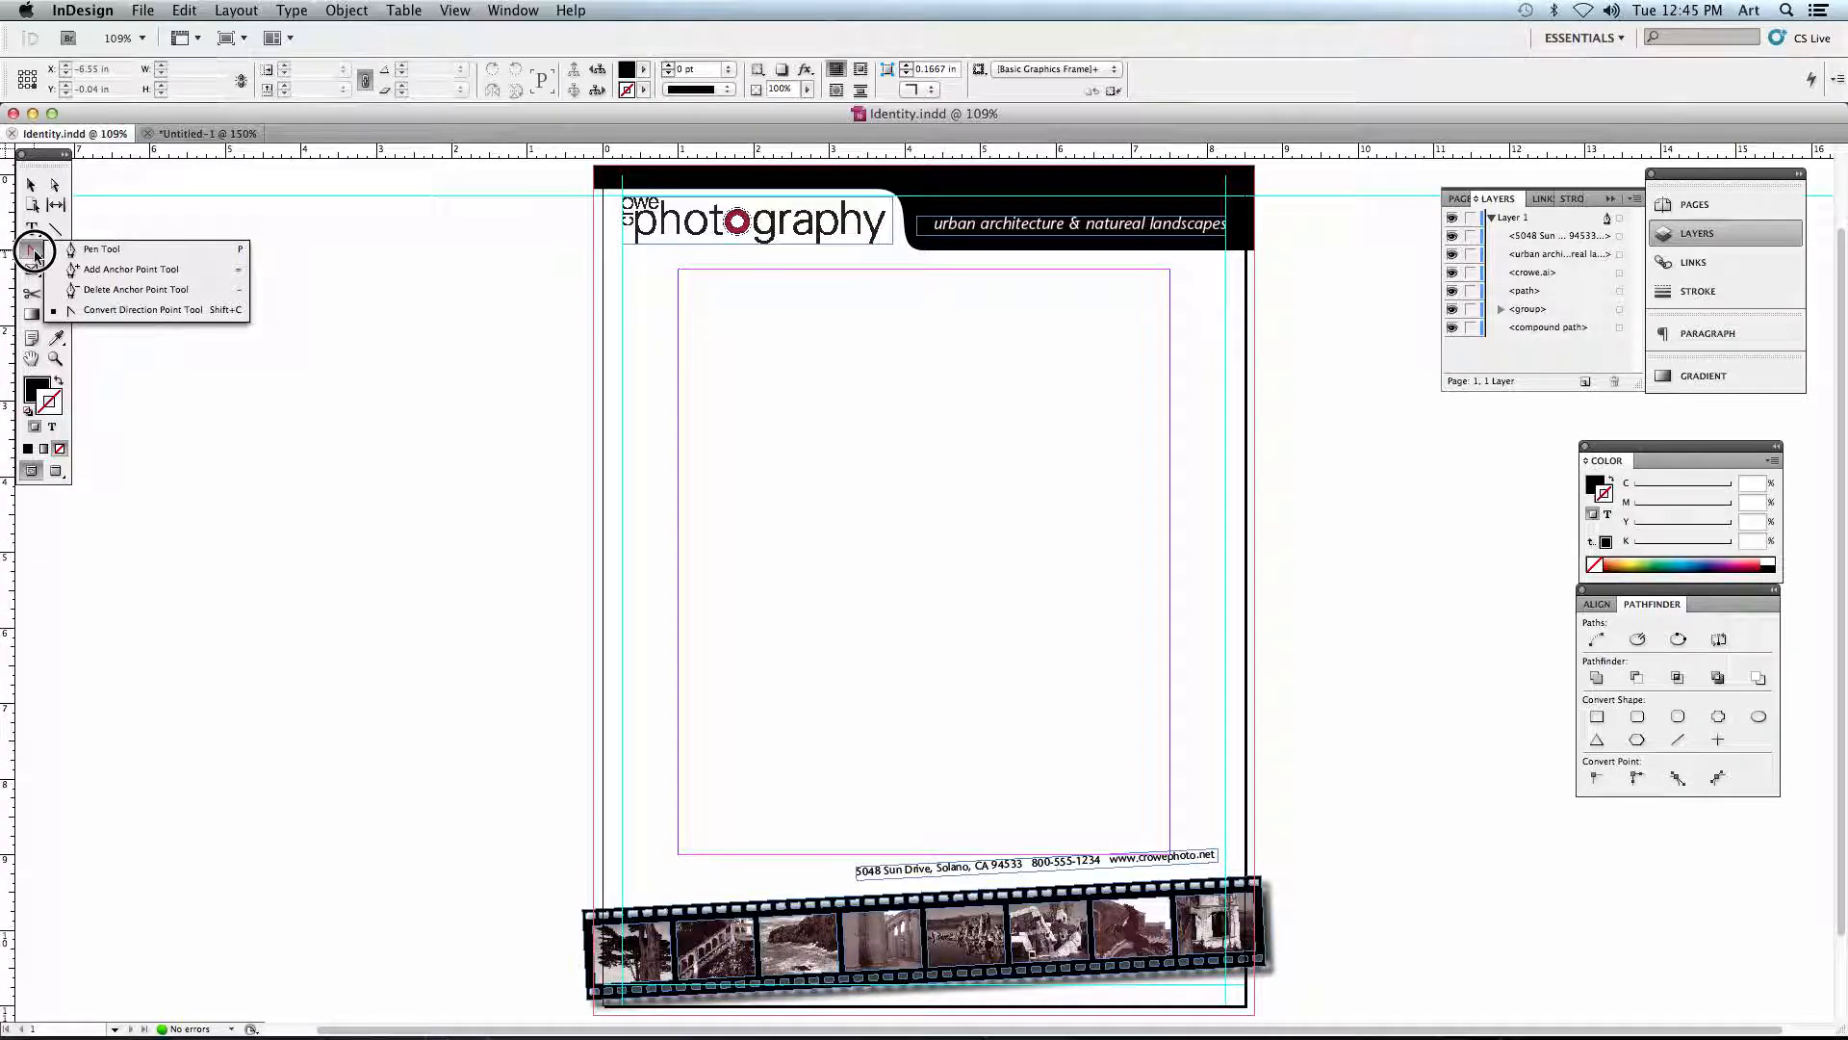
left_click(27, 255)
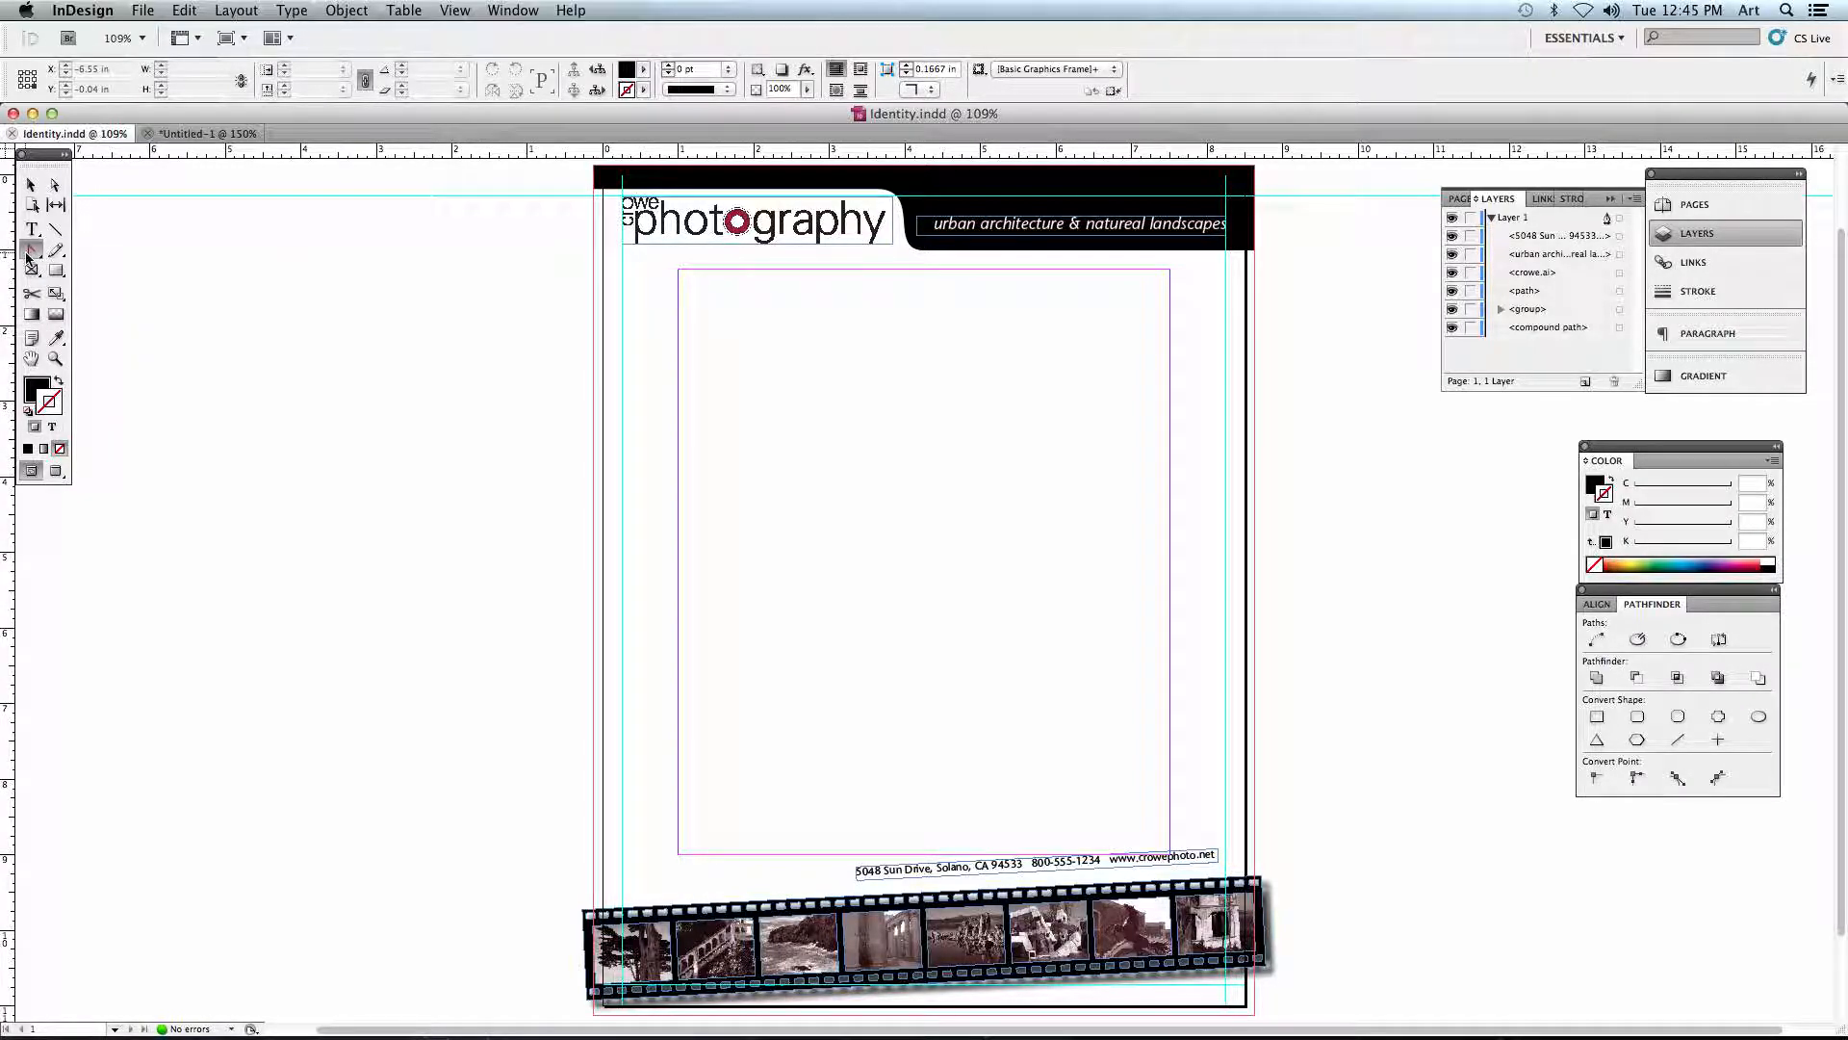
left_click(252, 134)
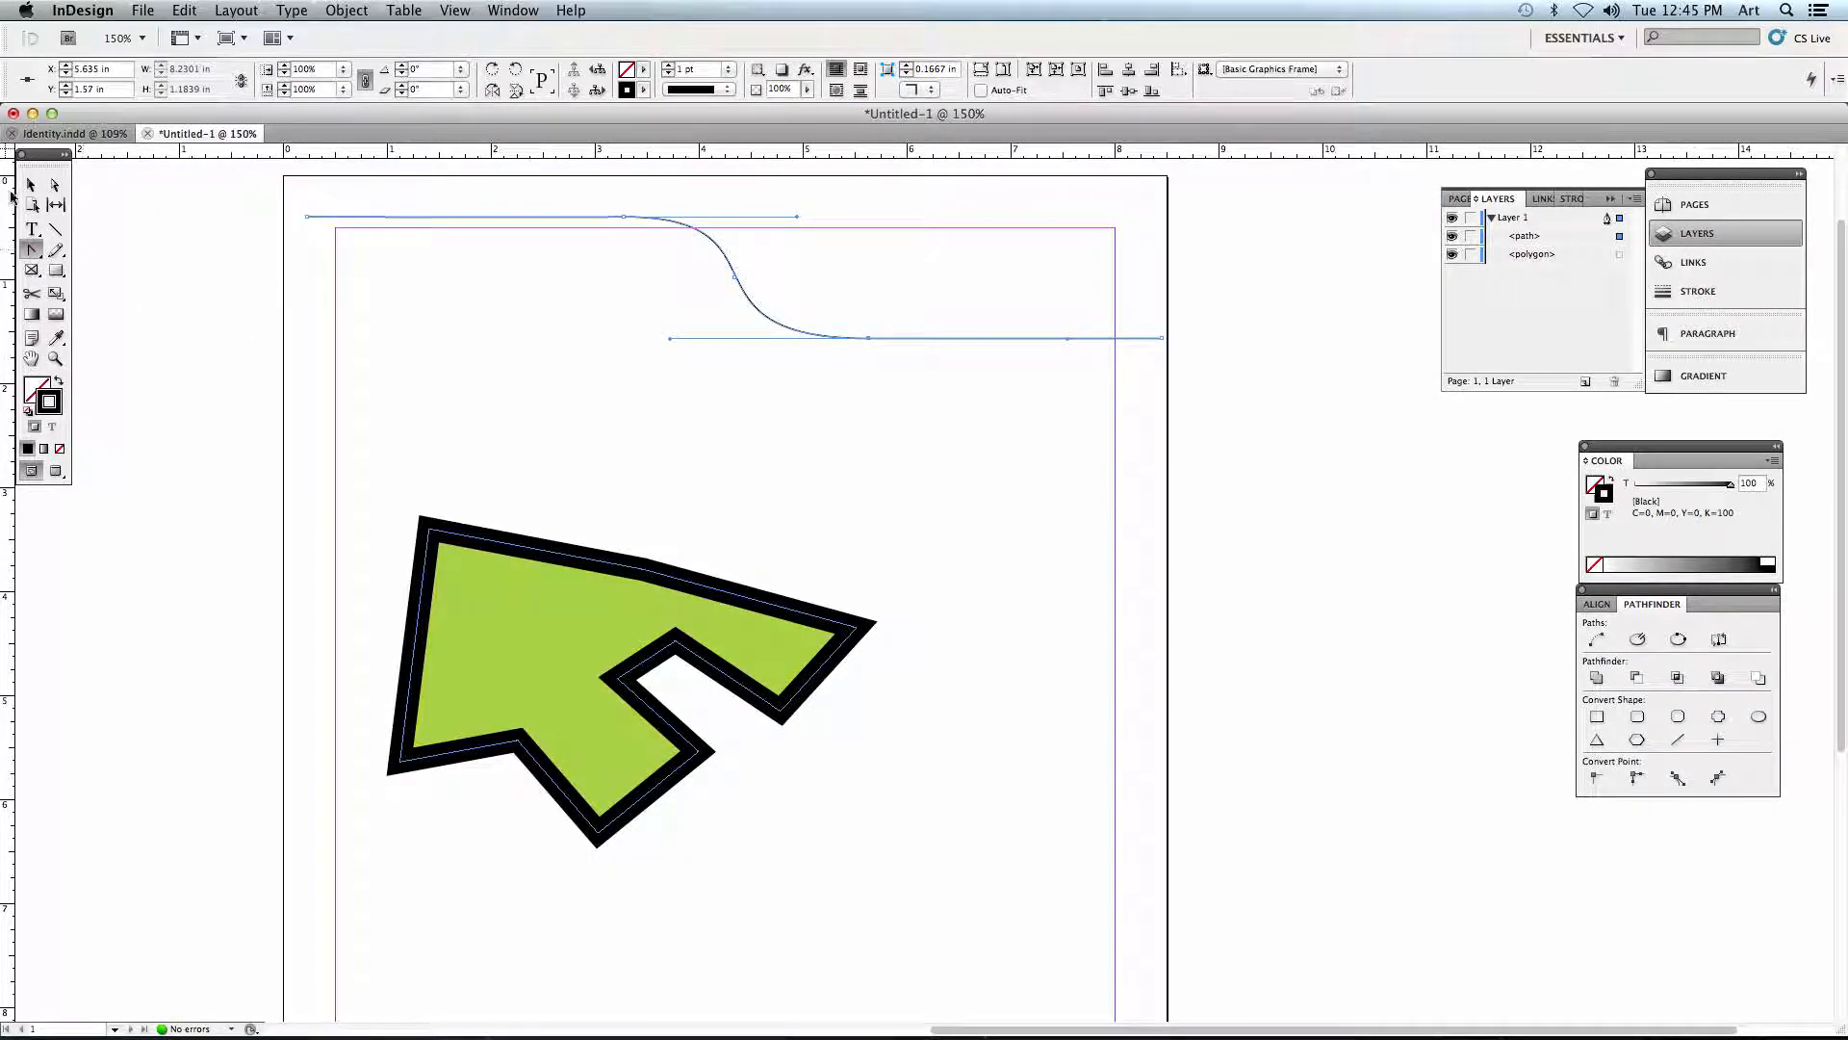
left_click(31, 184)
left_click(402, 207)
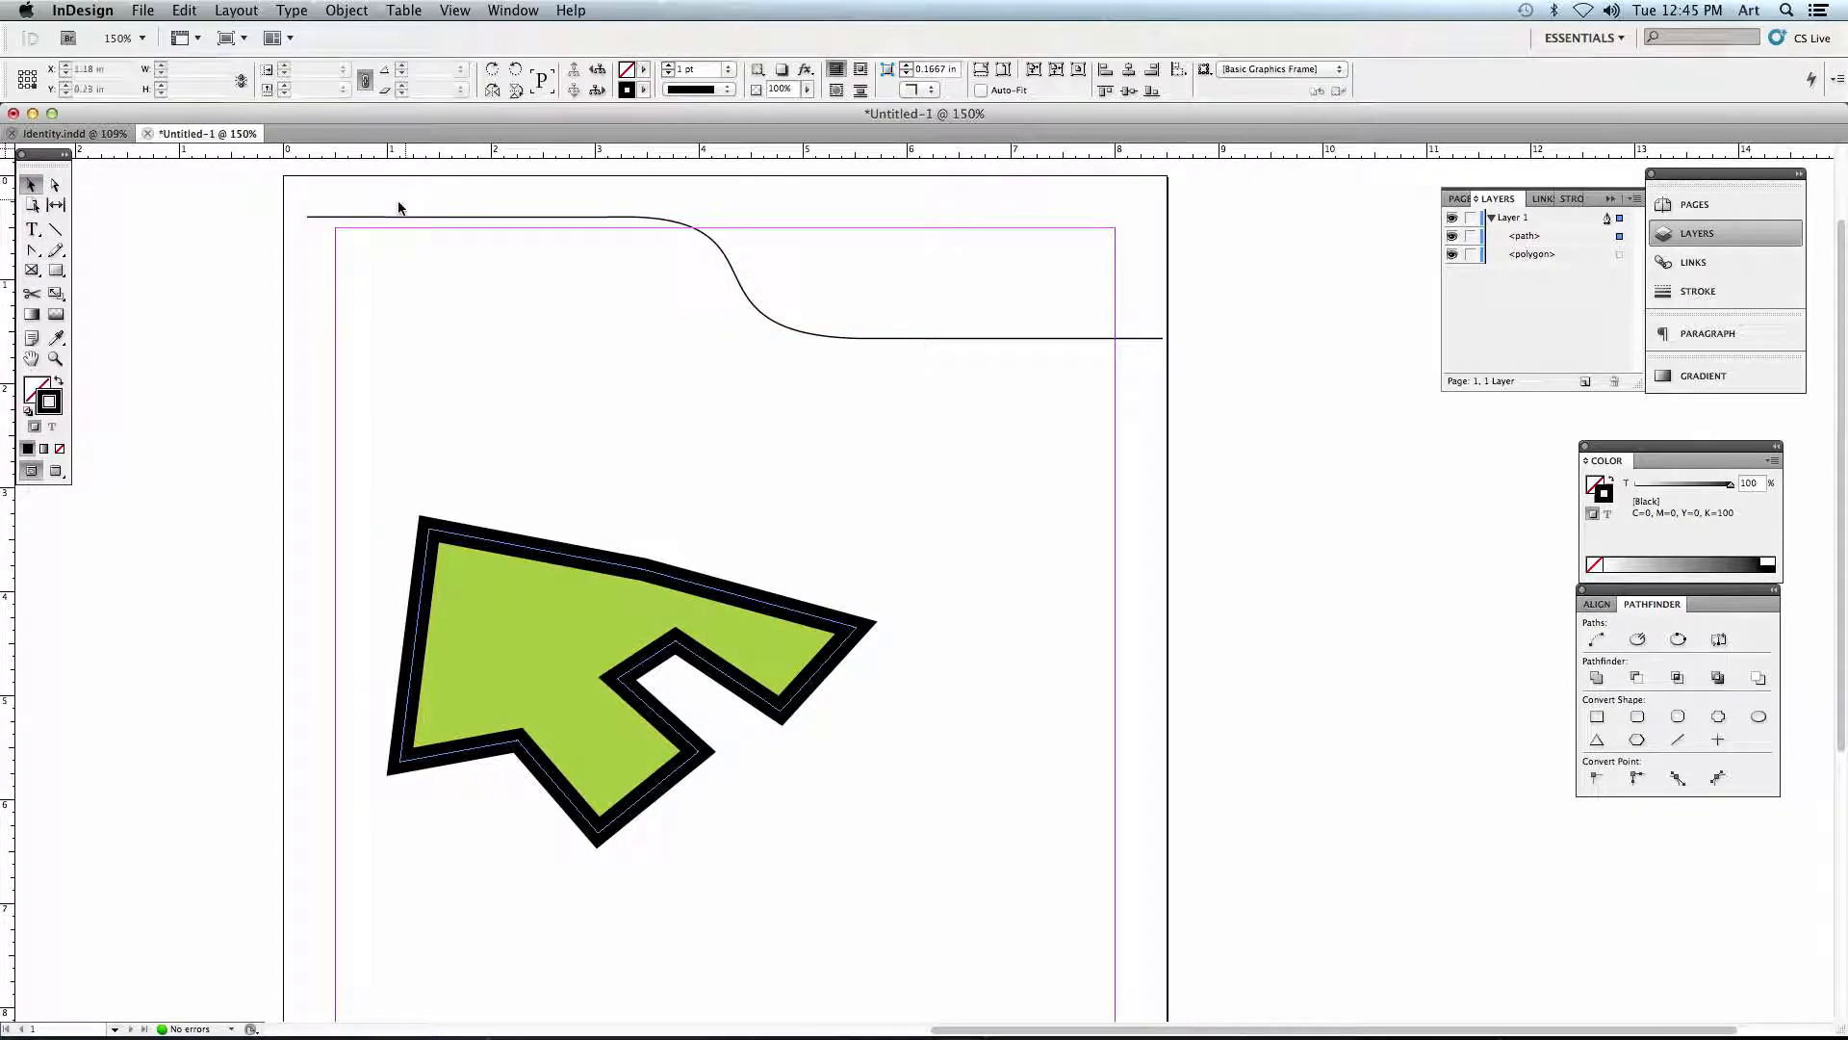
left_click(74, 134)
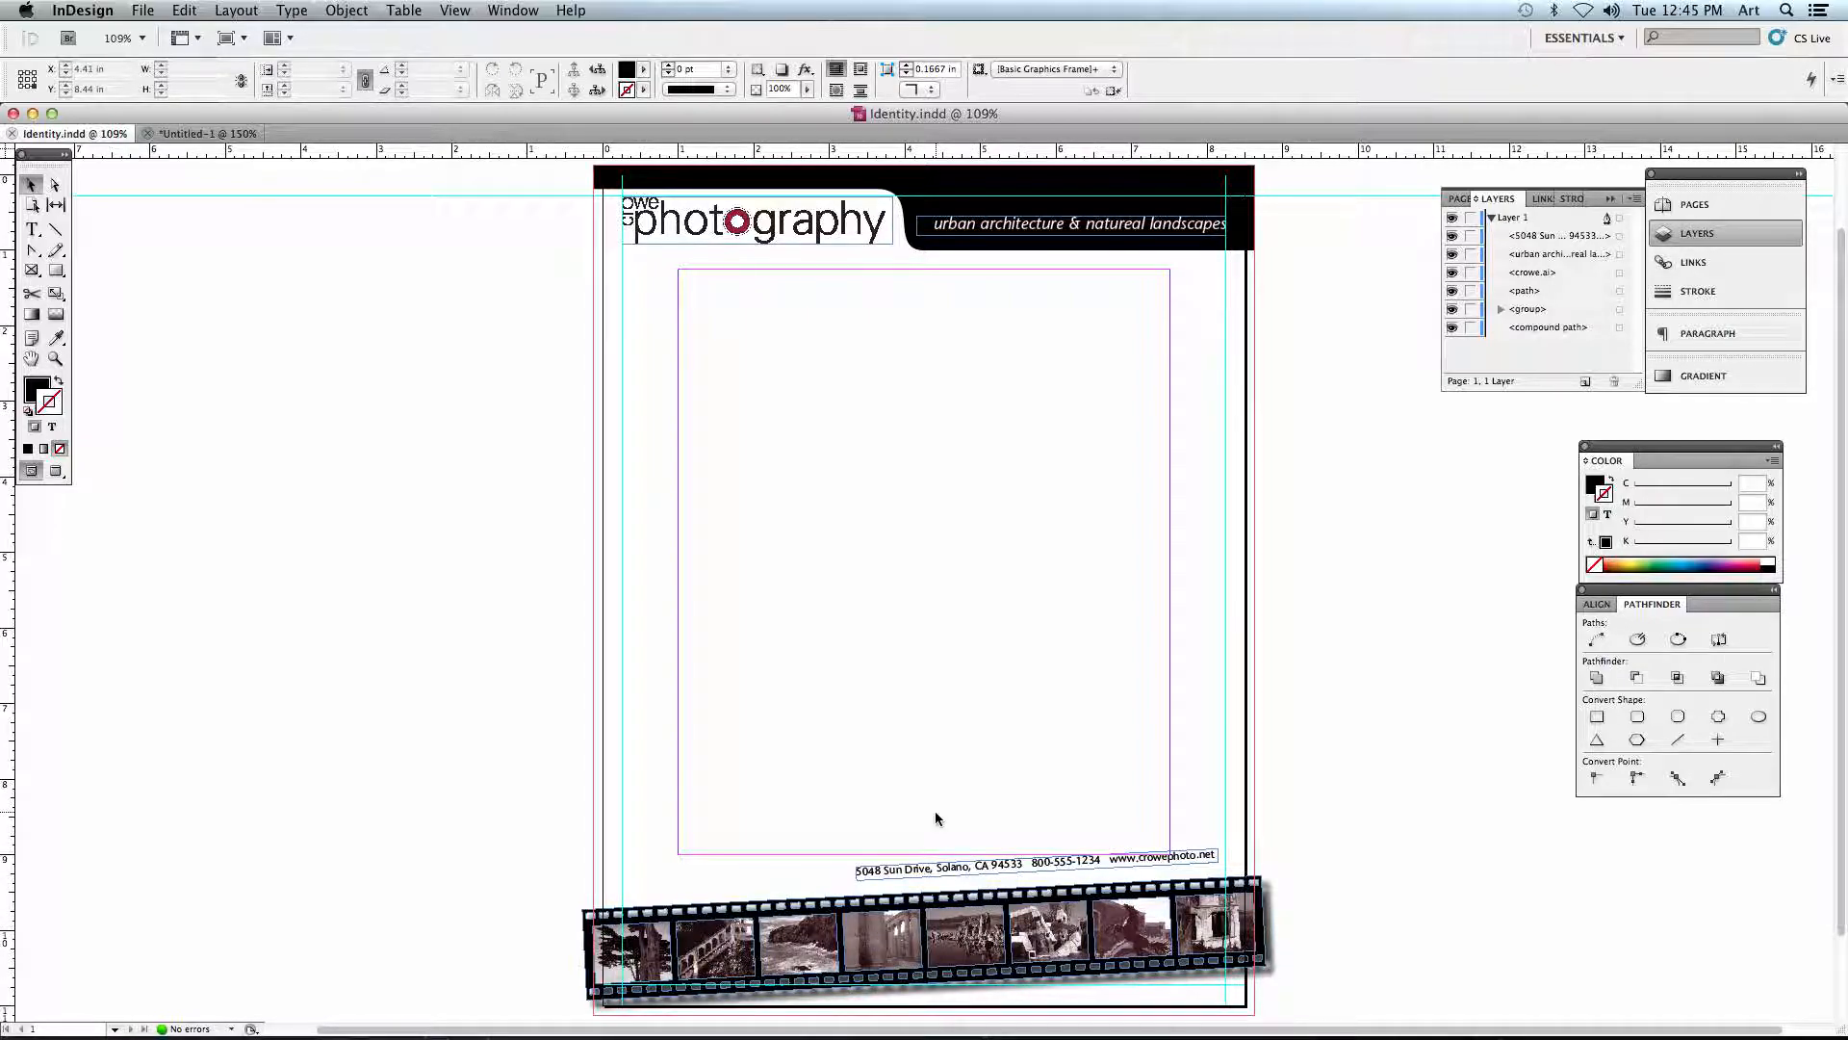
left_click(193, 133)
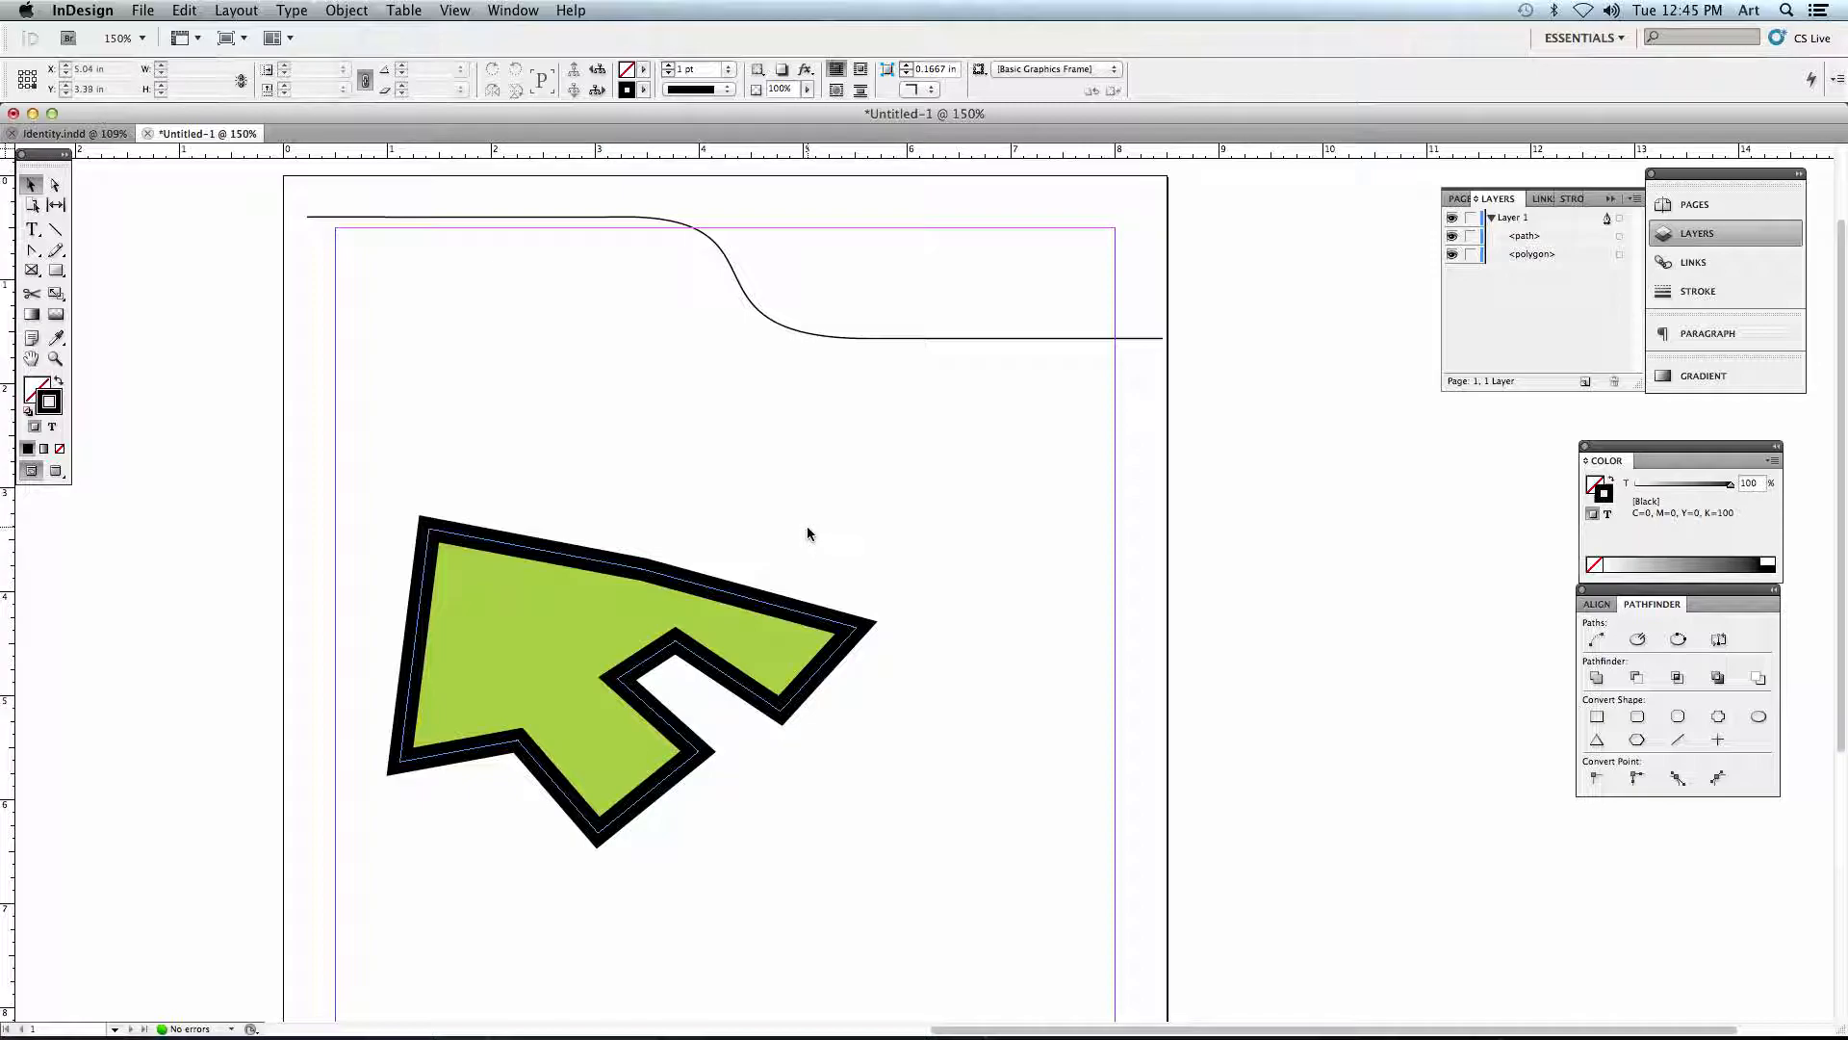
- Scale the line and polygon down together to about 5.54 in wide, and delete both from the page
key("super+a")
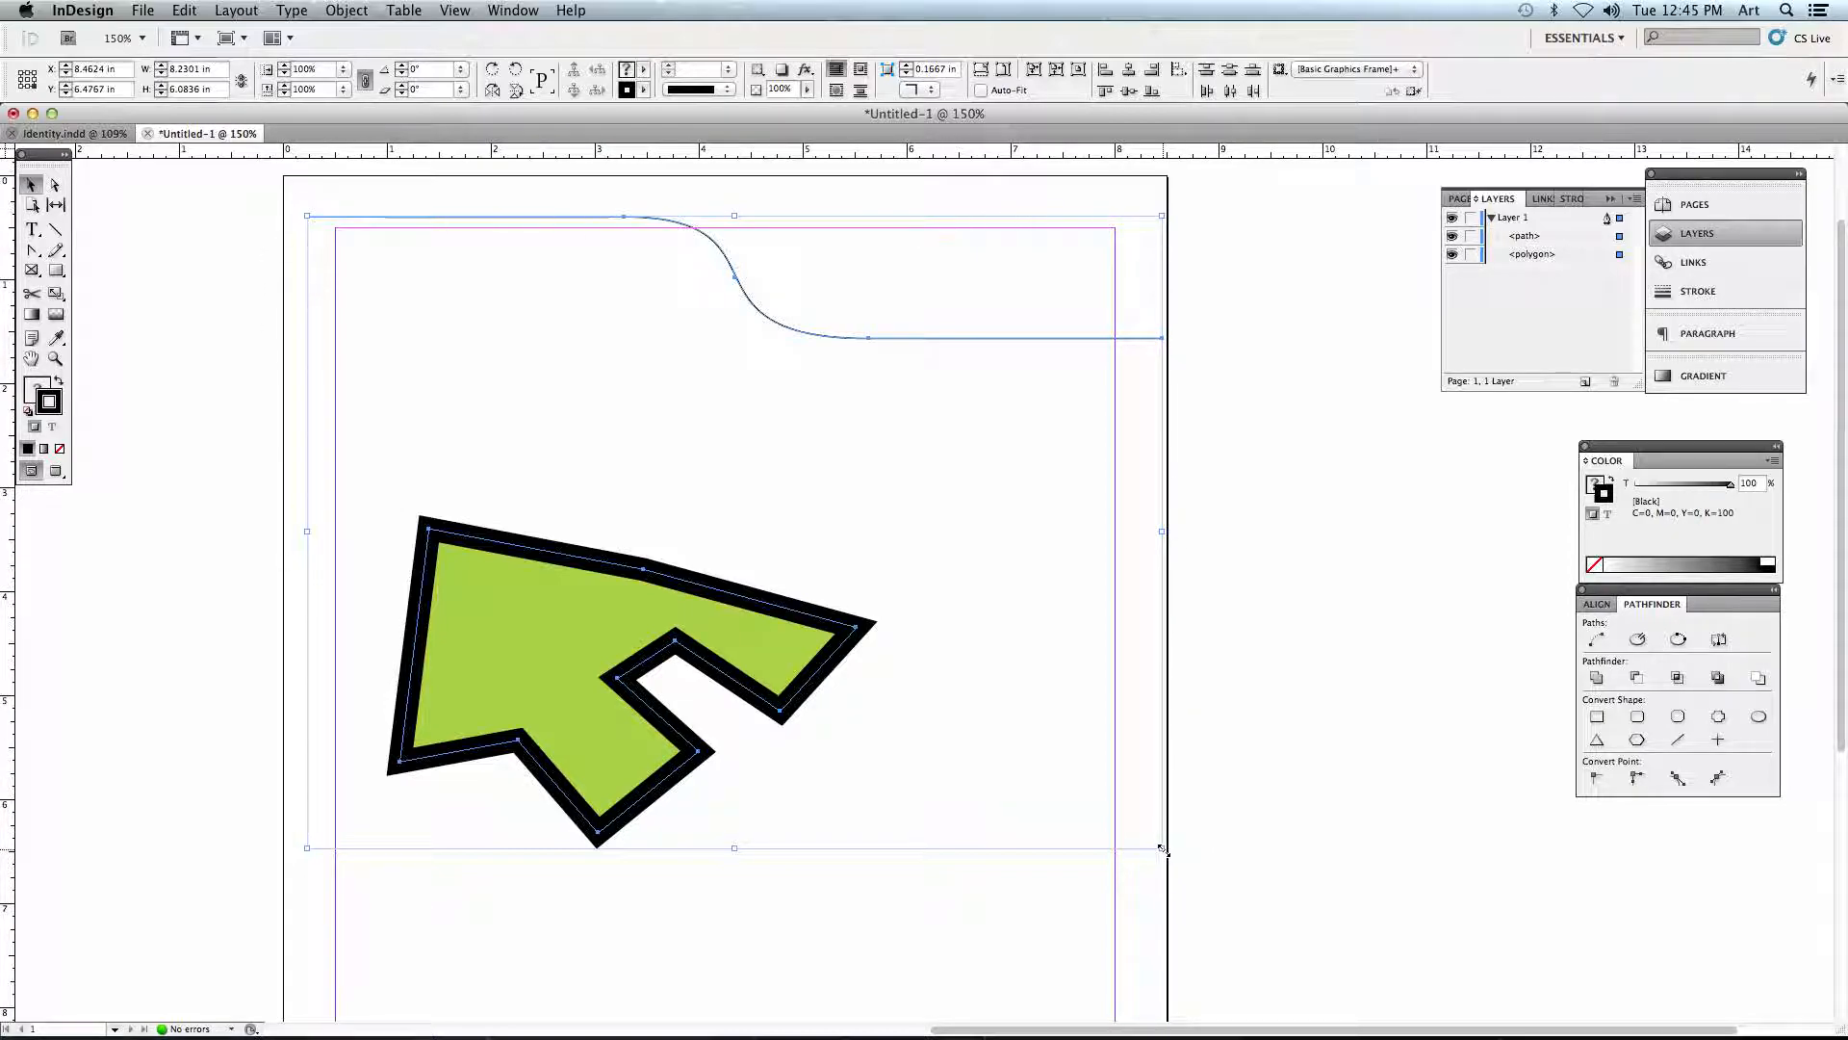
left_click_drag(1162, 848, 888, 668)
left_click_drag(472, 538, 610, 548)
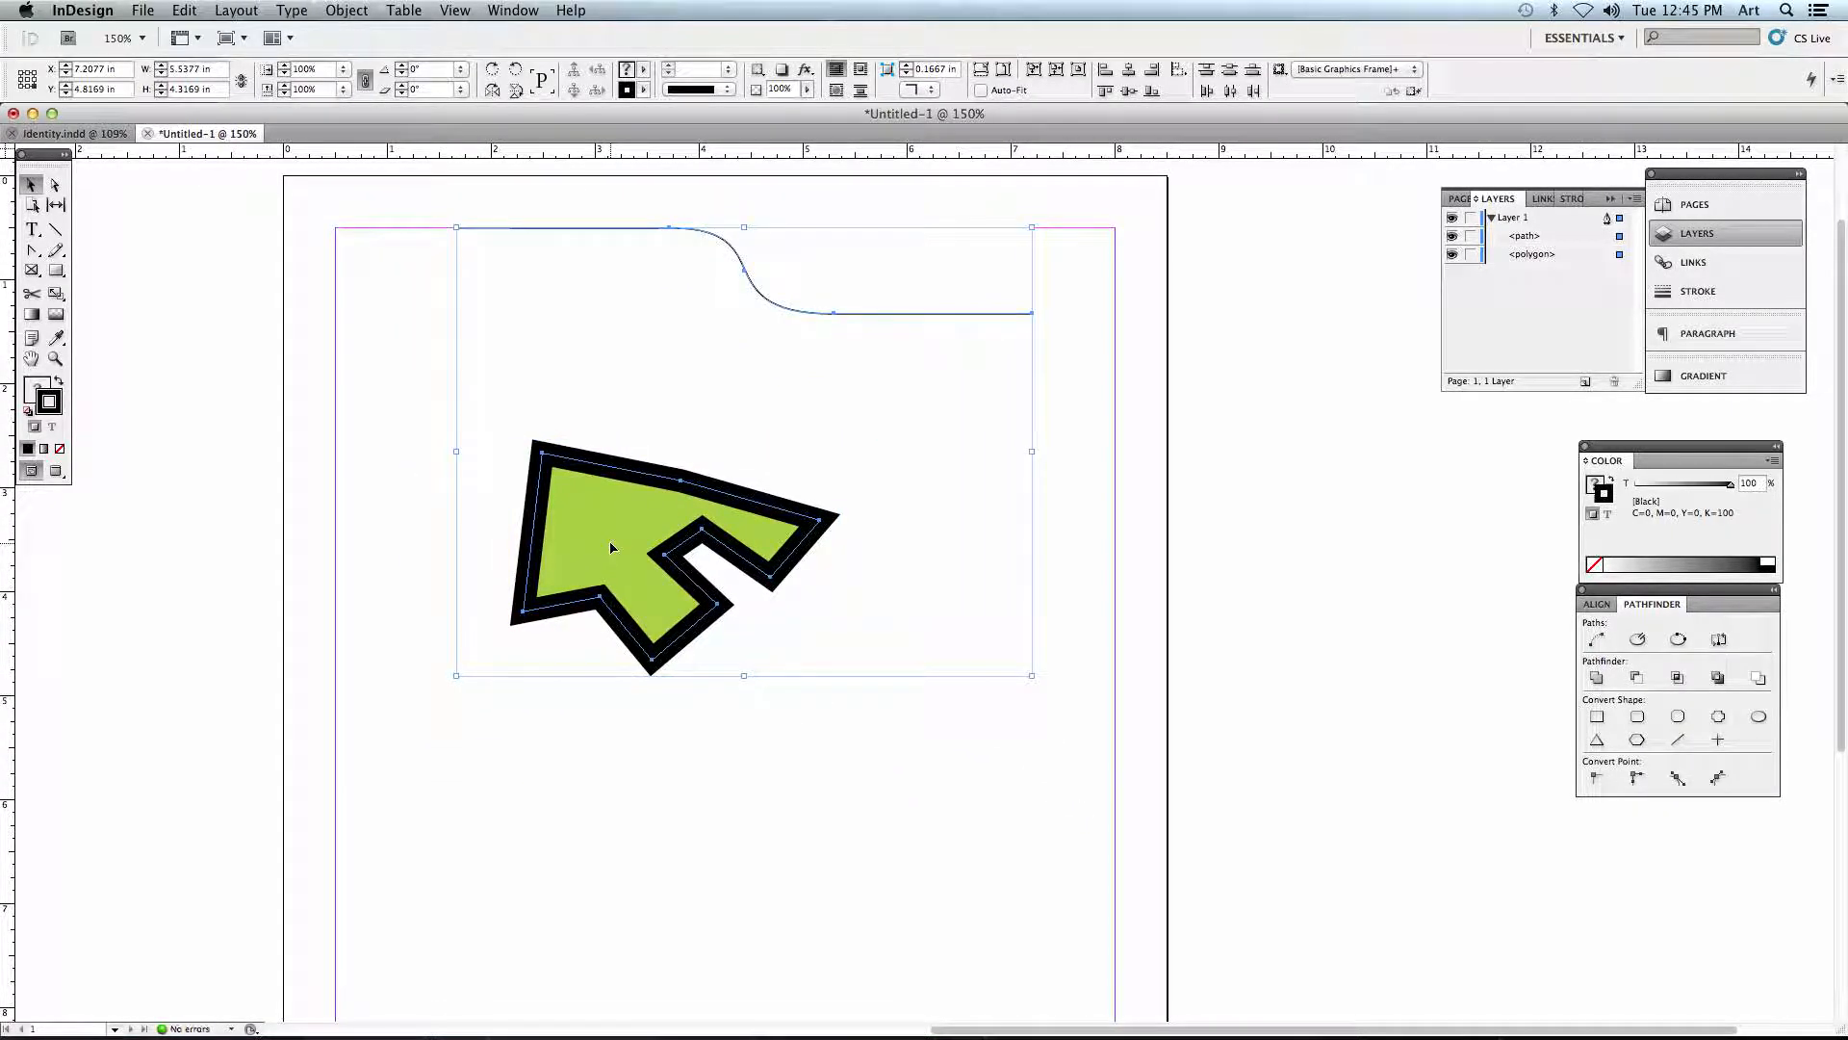
key("Delete")
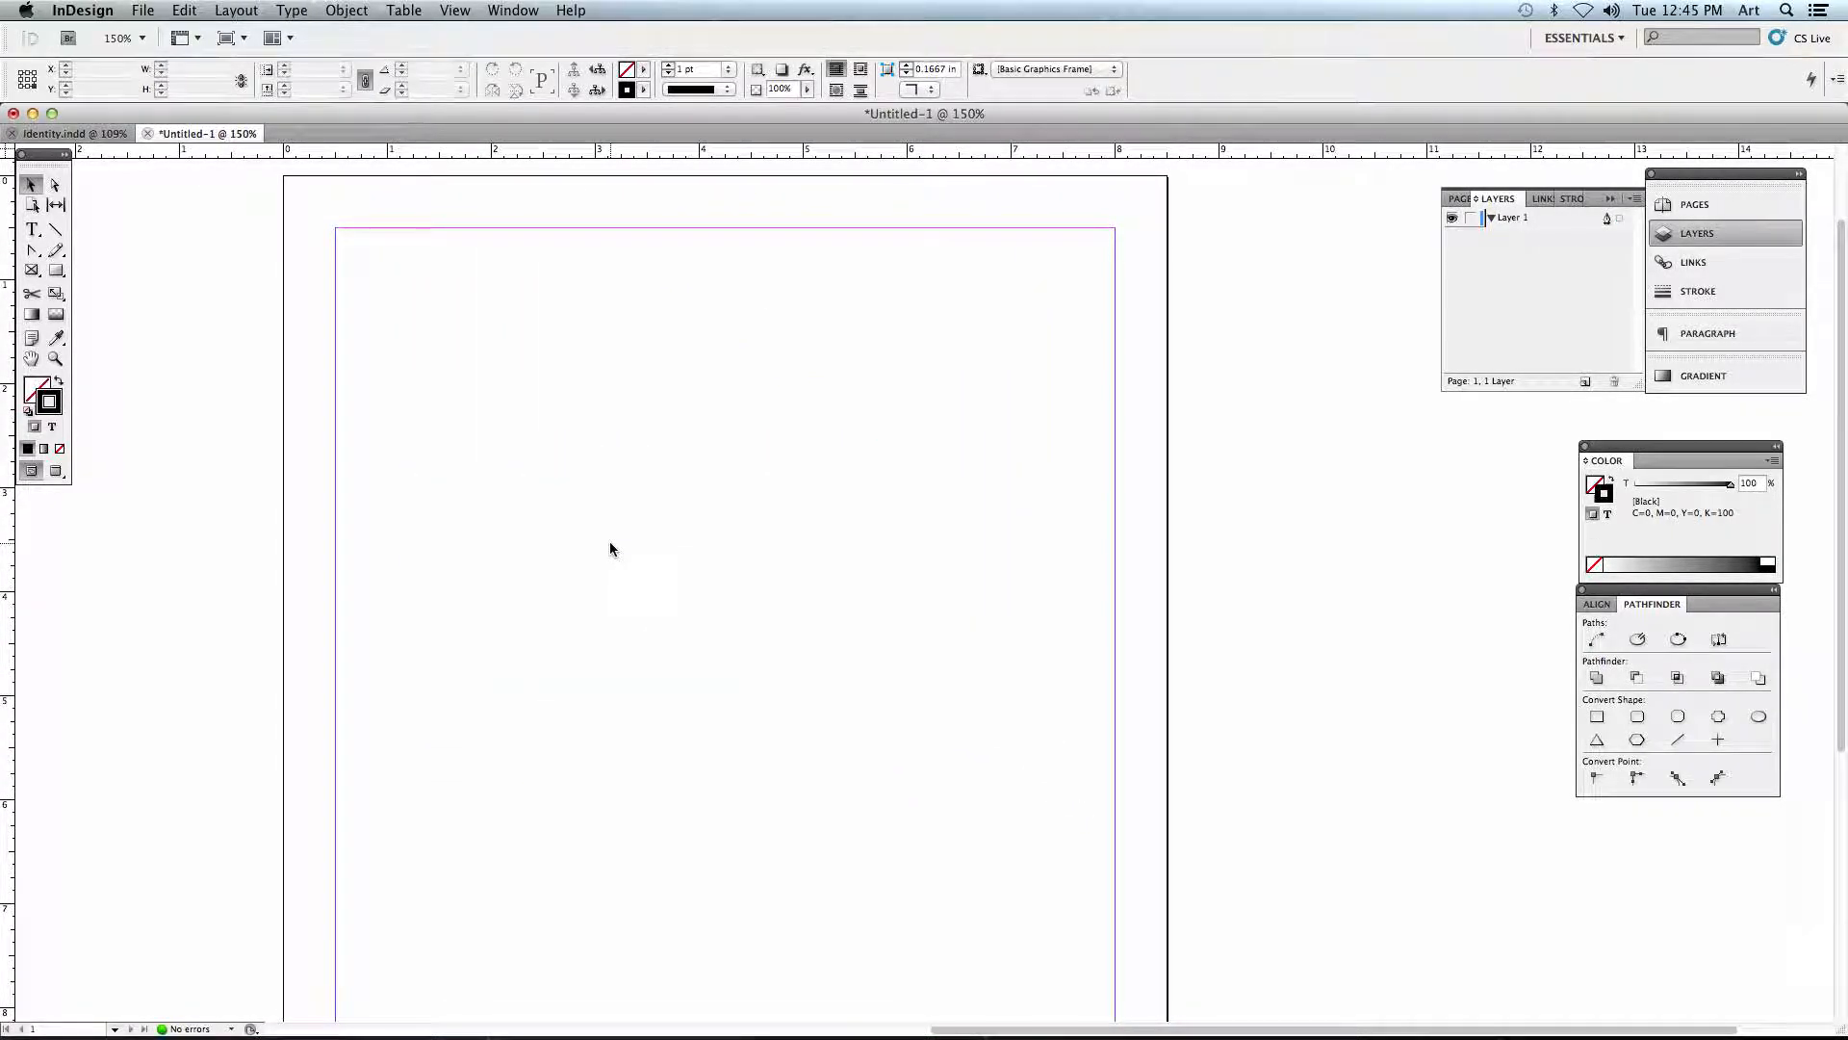
- Draw a rectangle frame about 3.18 in wide by 2.23 in high near the page's upper-left margin corner
left_click_drag(591, 518, 603, 490)
key("super+0")
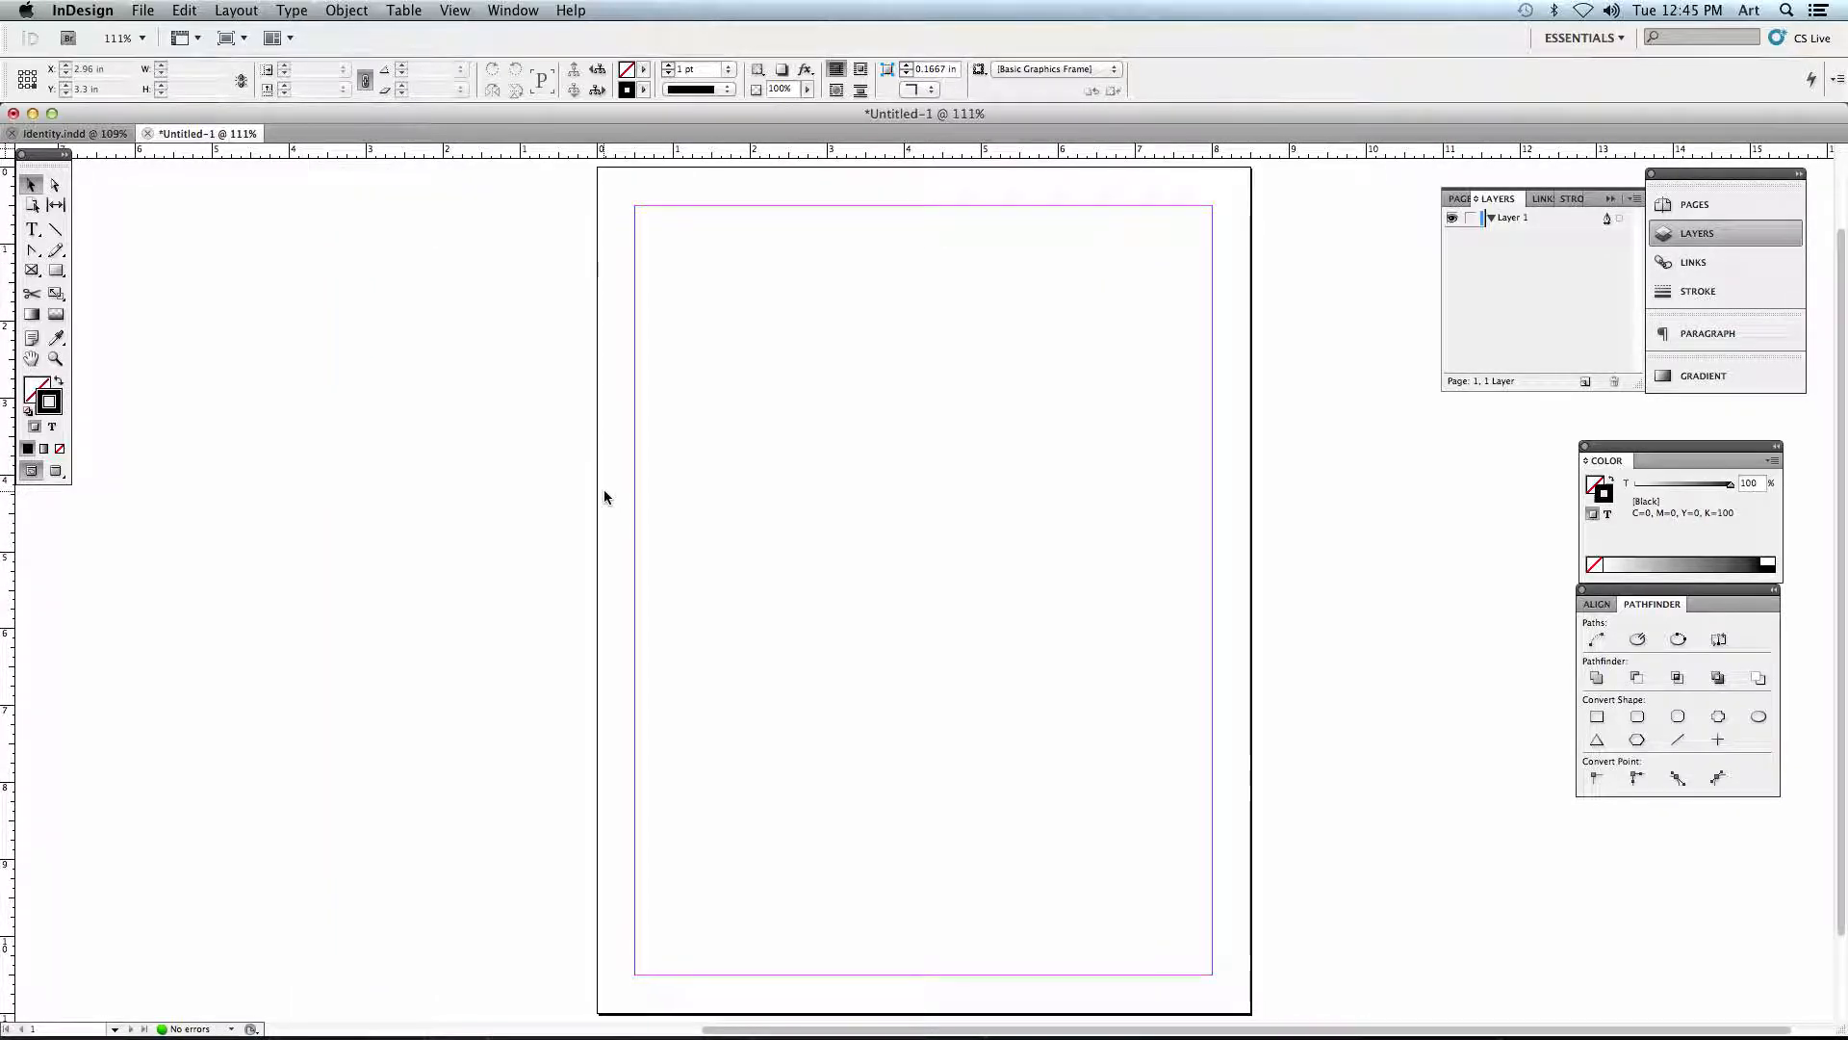
left_click_drag(739, 501, 695, 501)
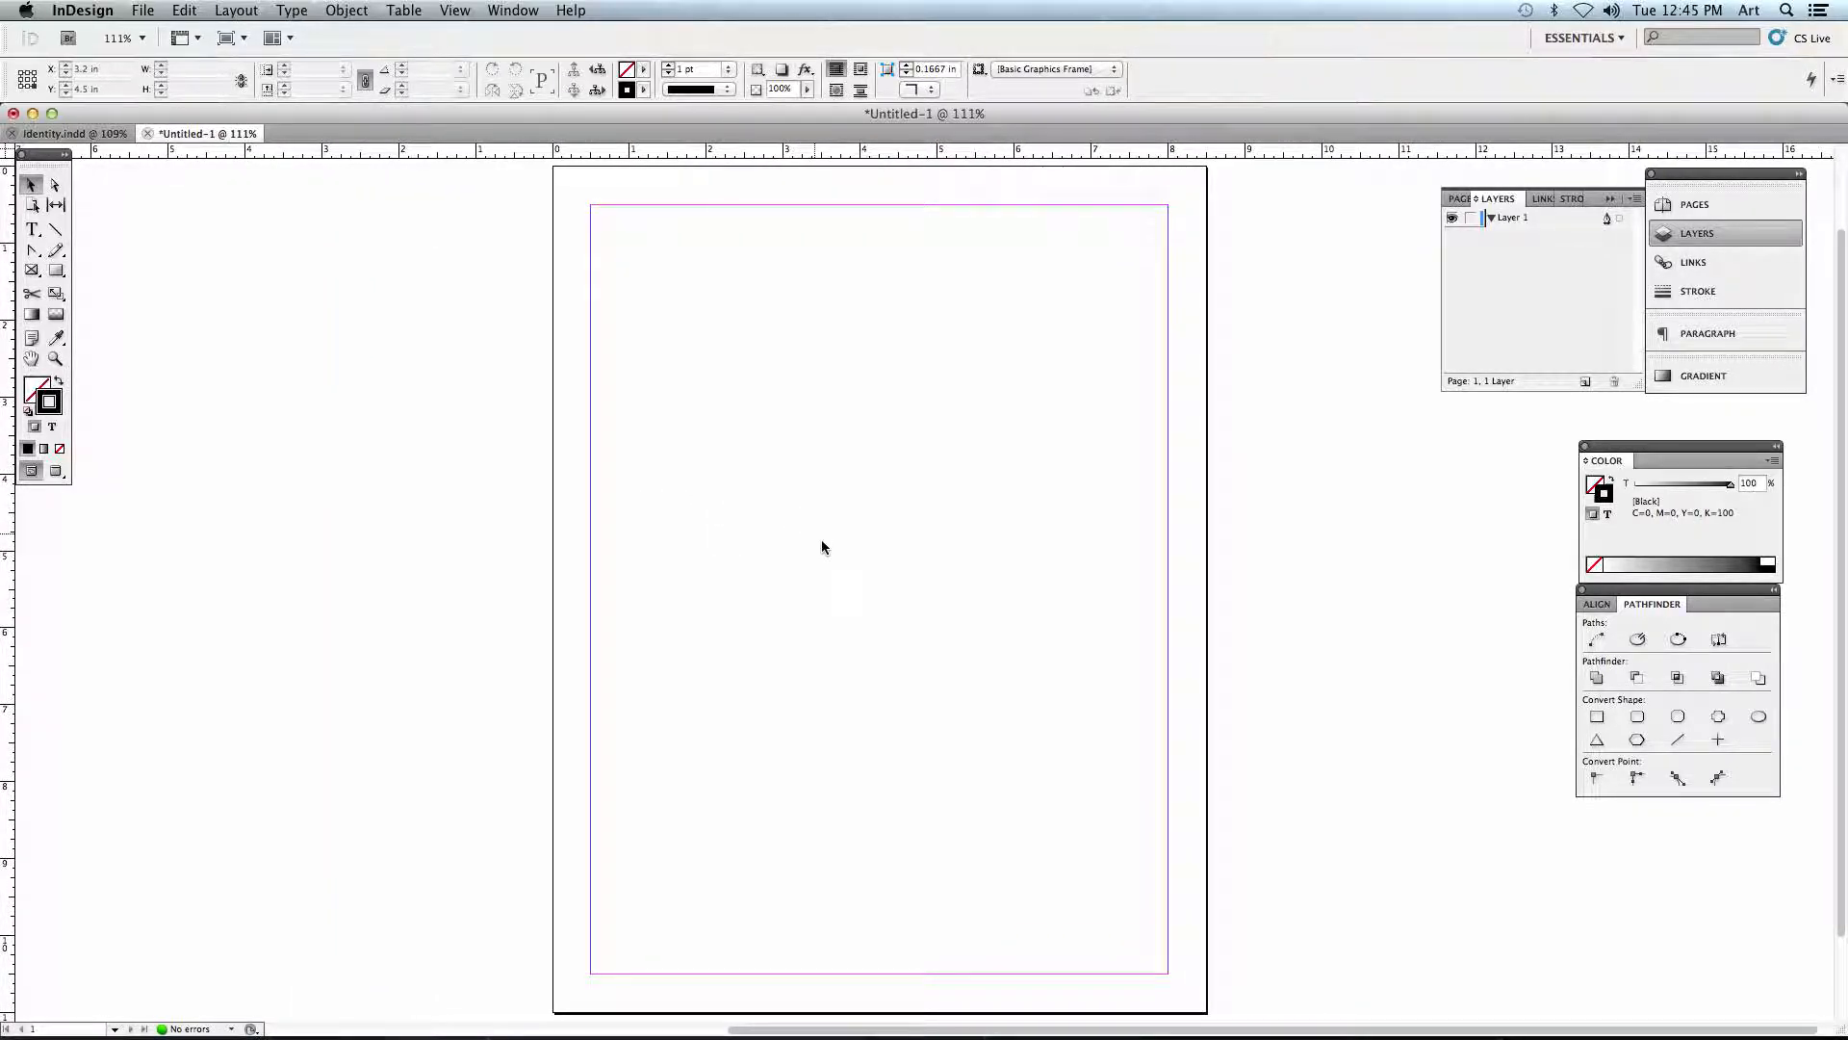
left_click_drag(867, 545, 839, 545)
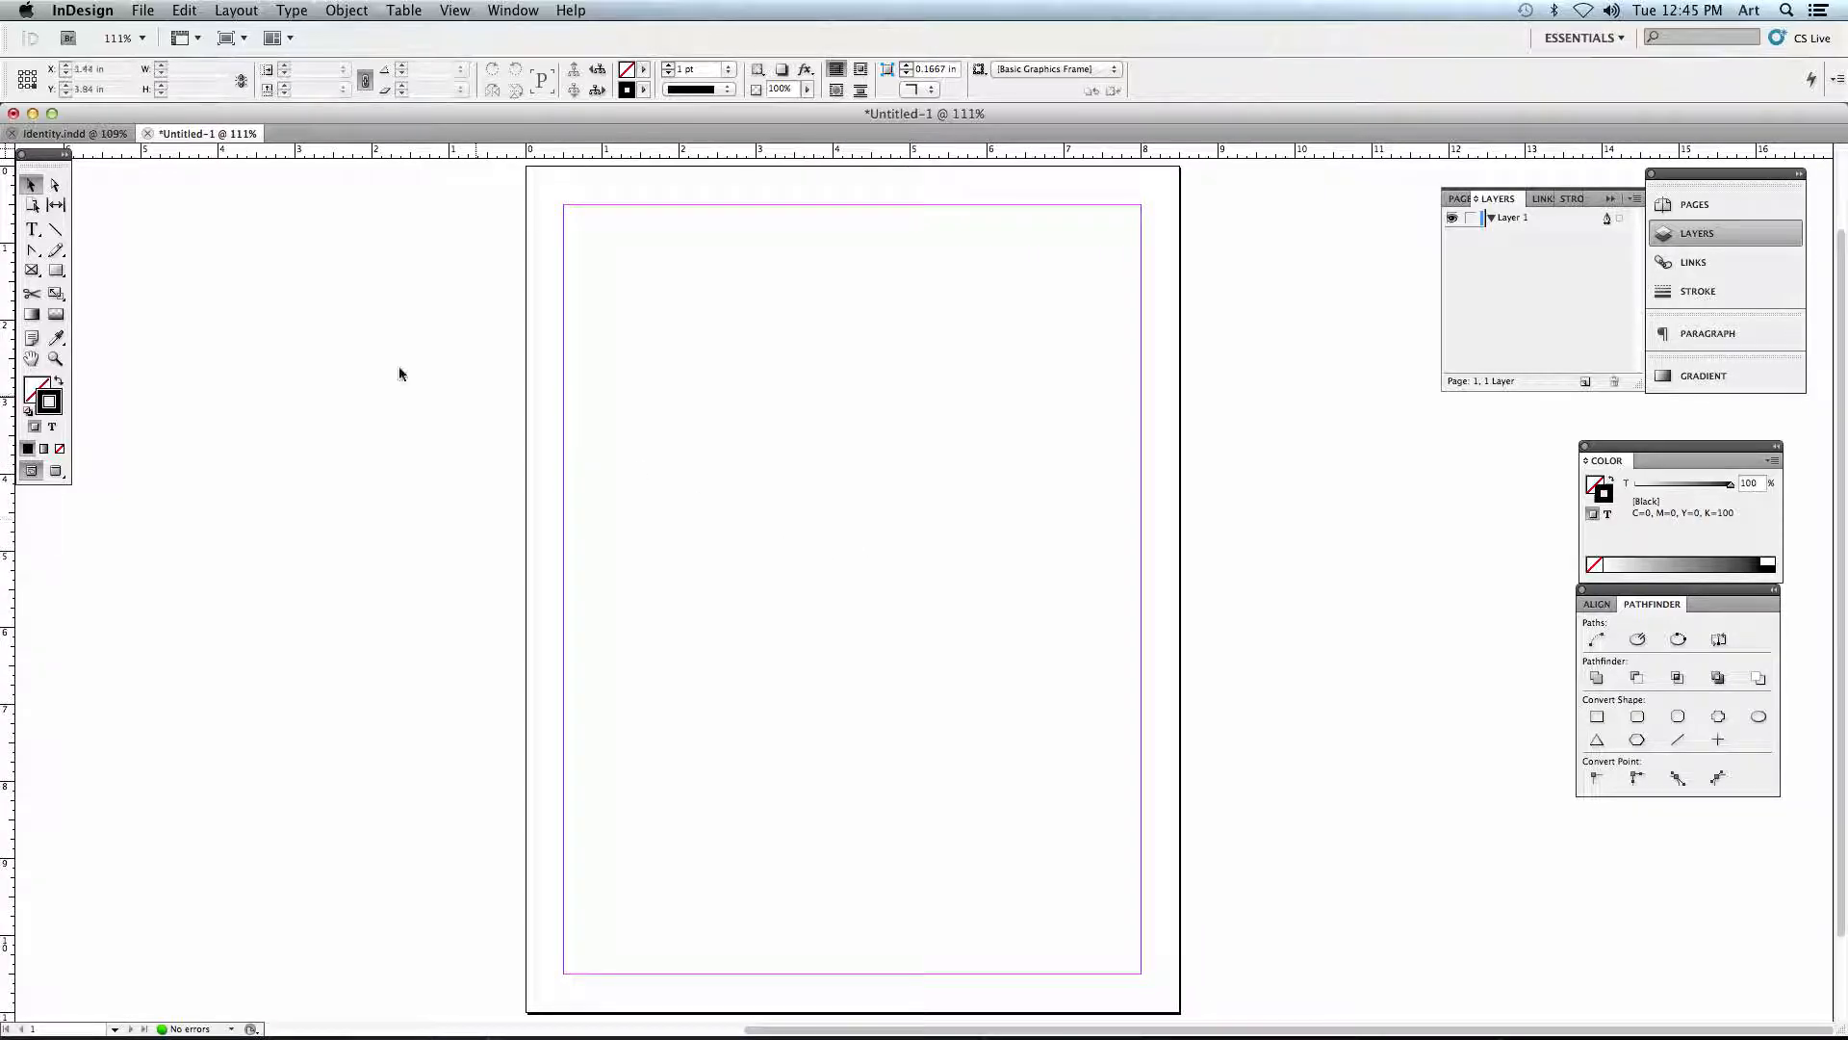
left_click(31, 272)
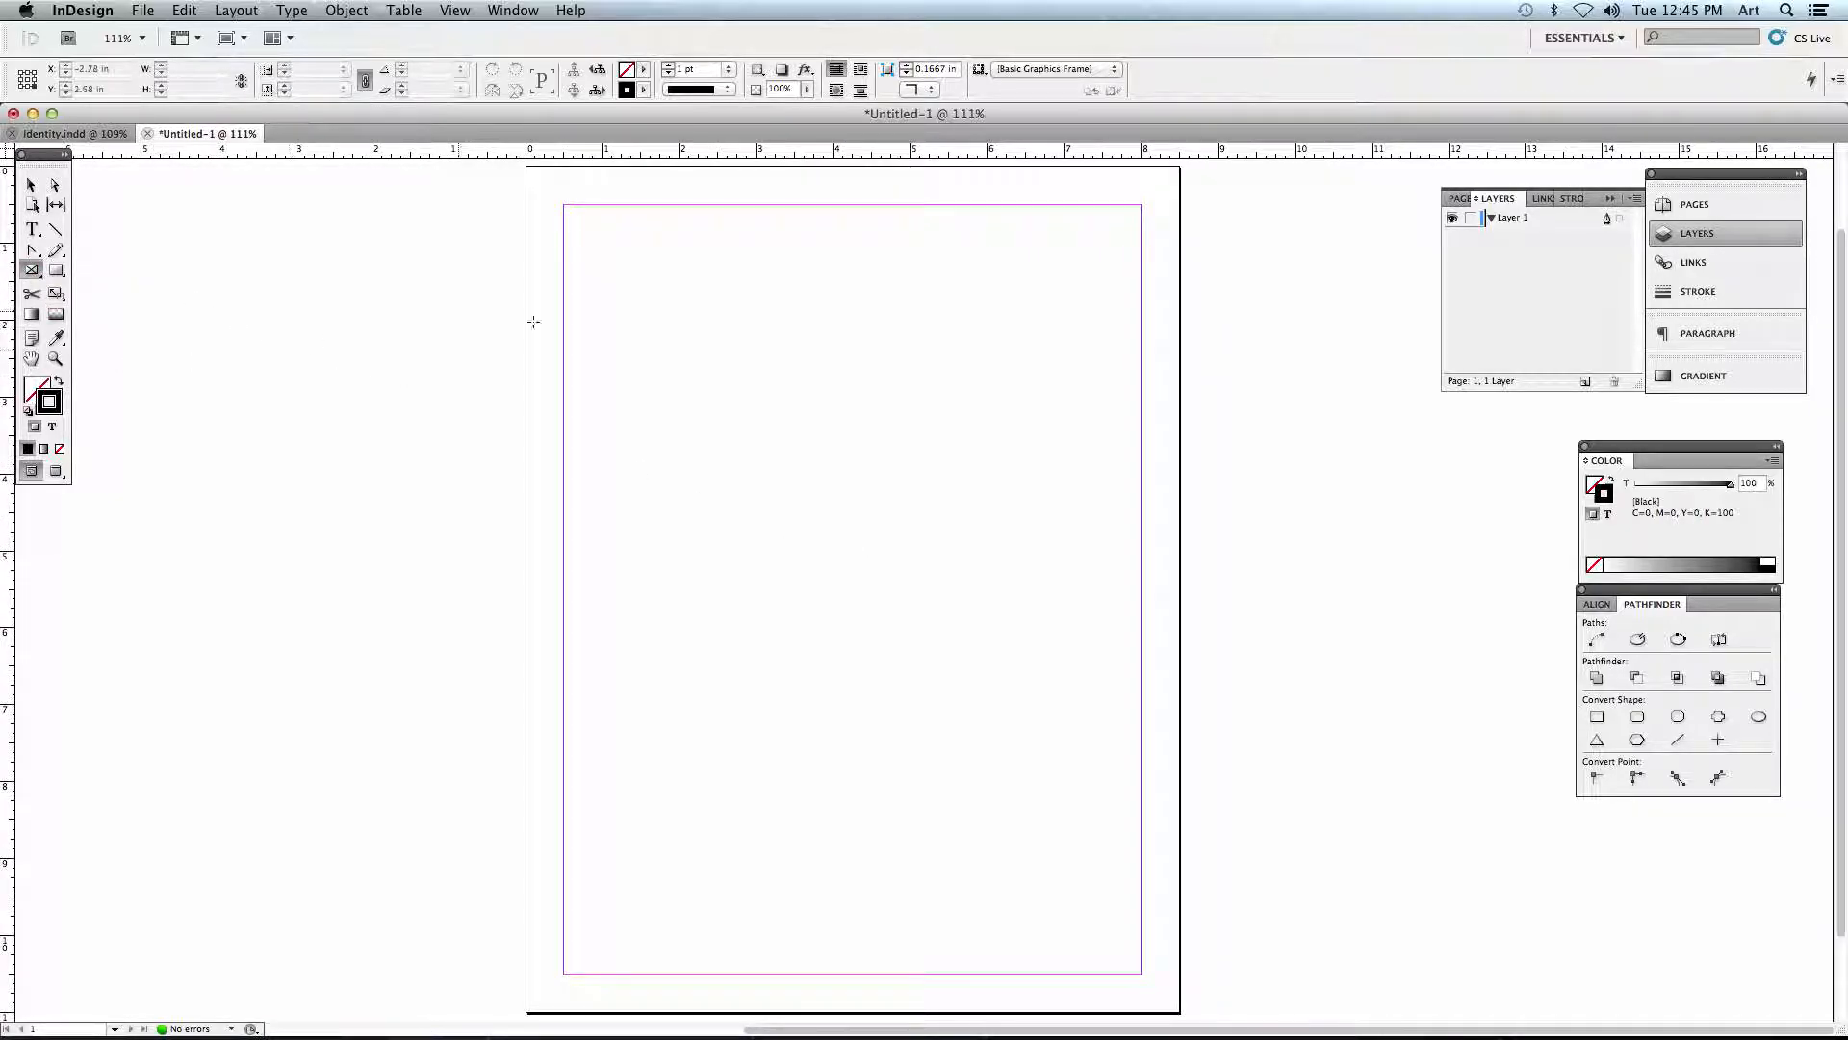
left_click_drag(592, 262, 837, 433)
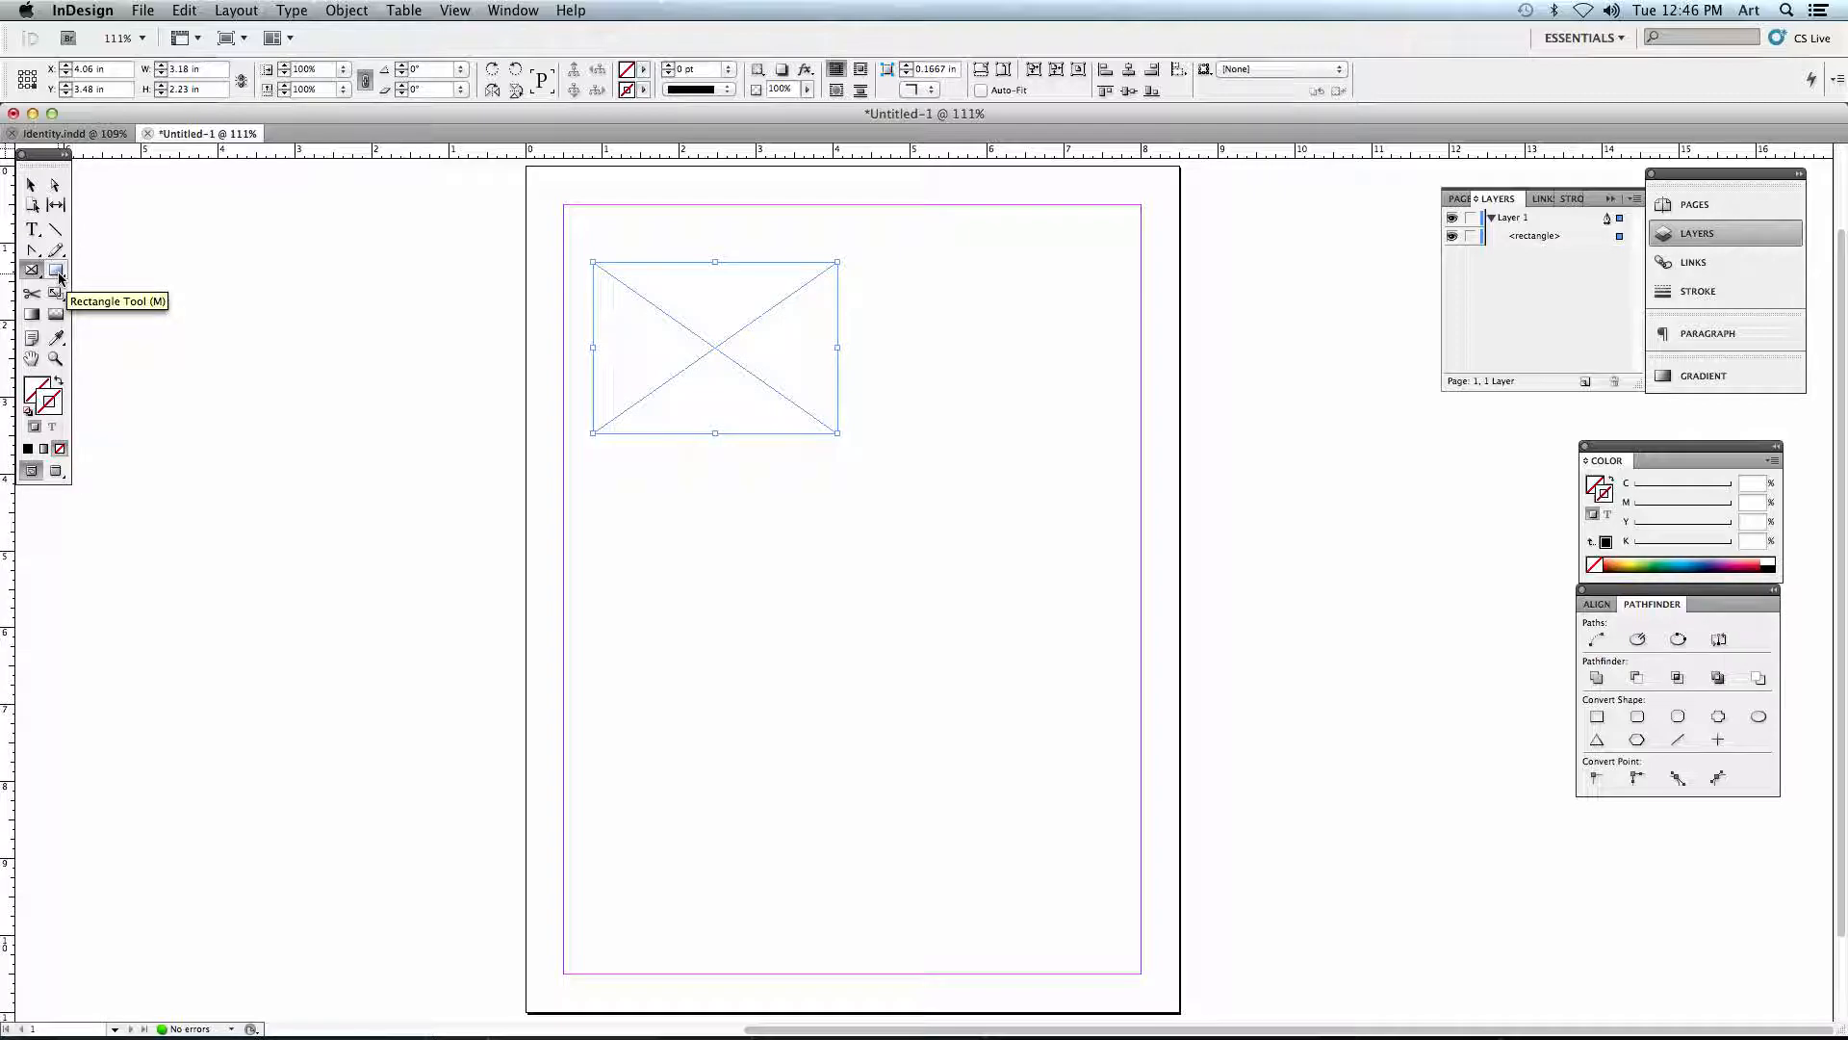
- Draw a plain rectangle about 3.07 by 2.33 in beside the frame and pull its upper-left corner about 1 in right and 0.28 in up
left_click(59, 277)
left_click_drag(861, 262, 1098, 441)
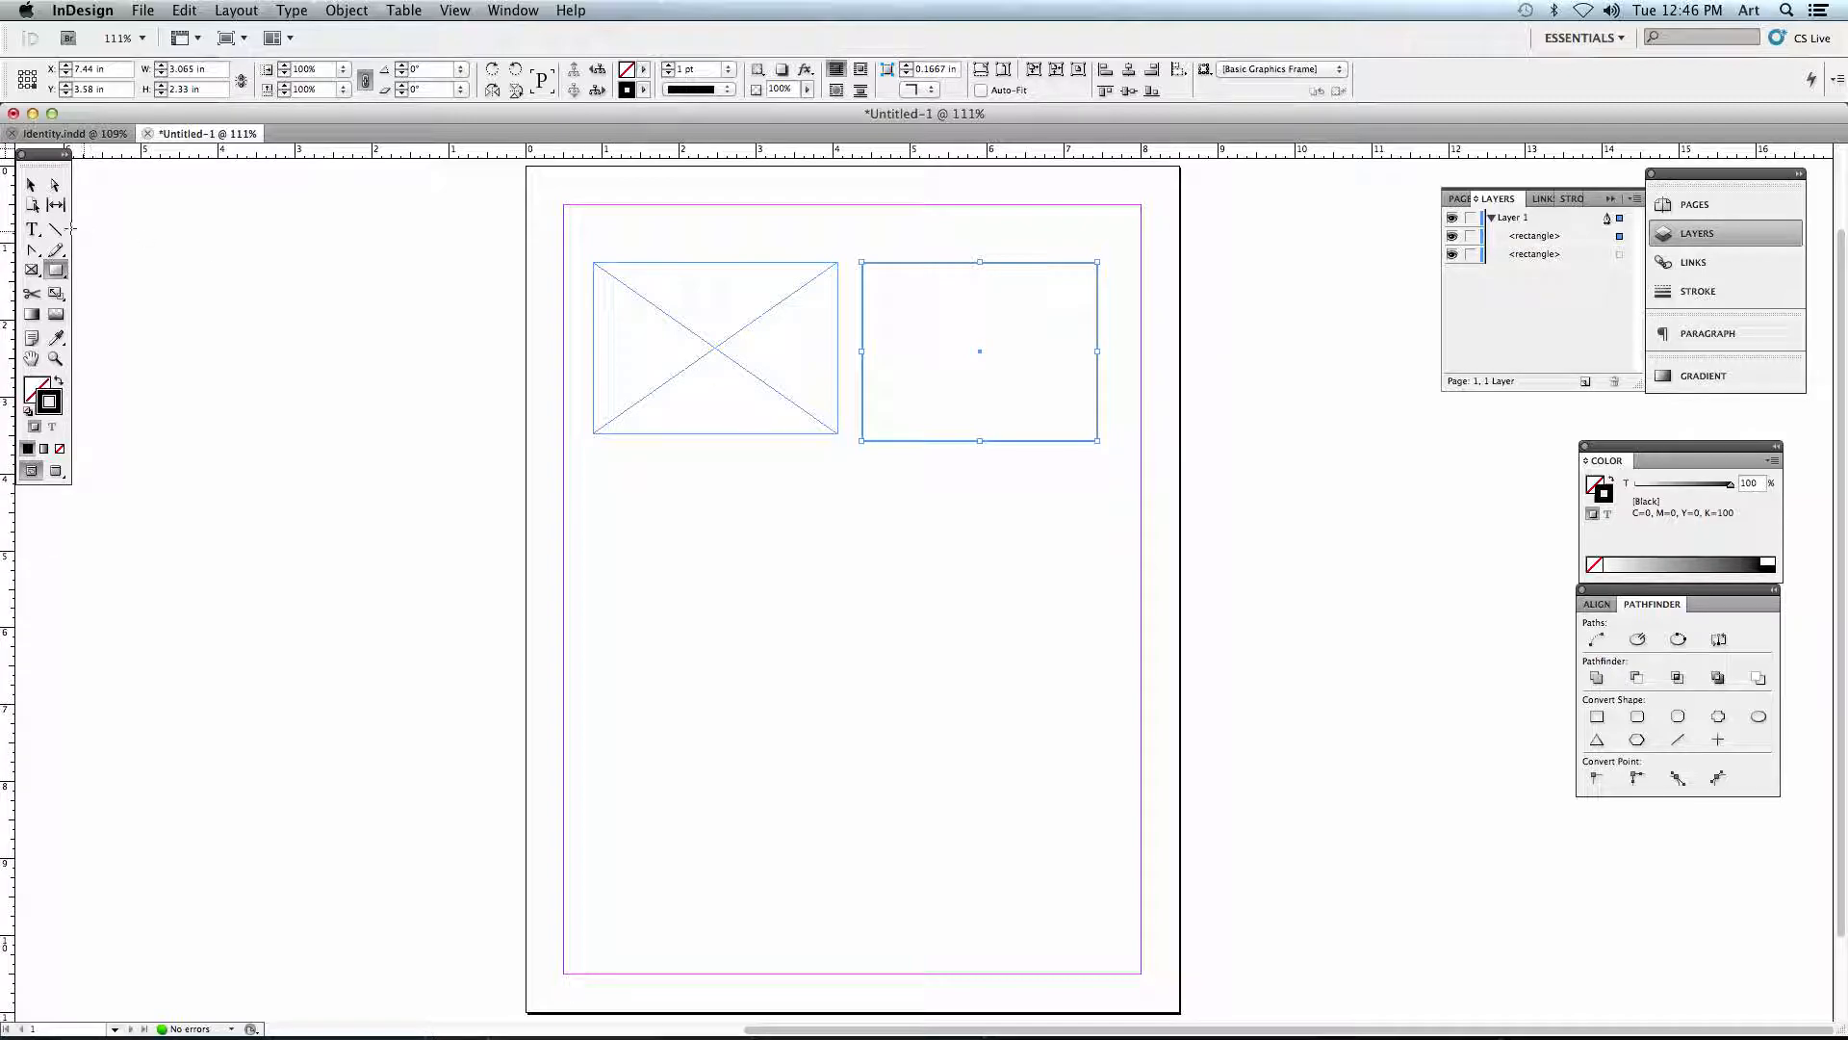
left_click(31, 187)
left_click(928, 255)
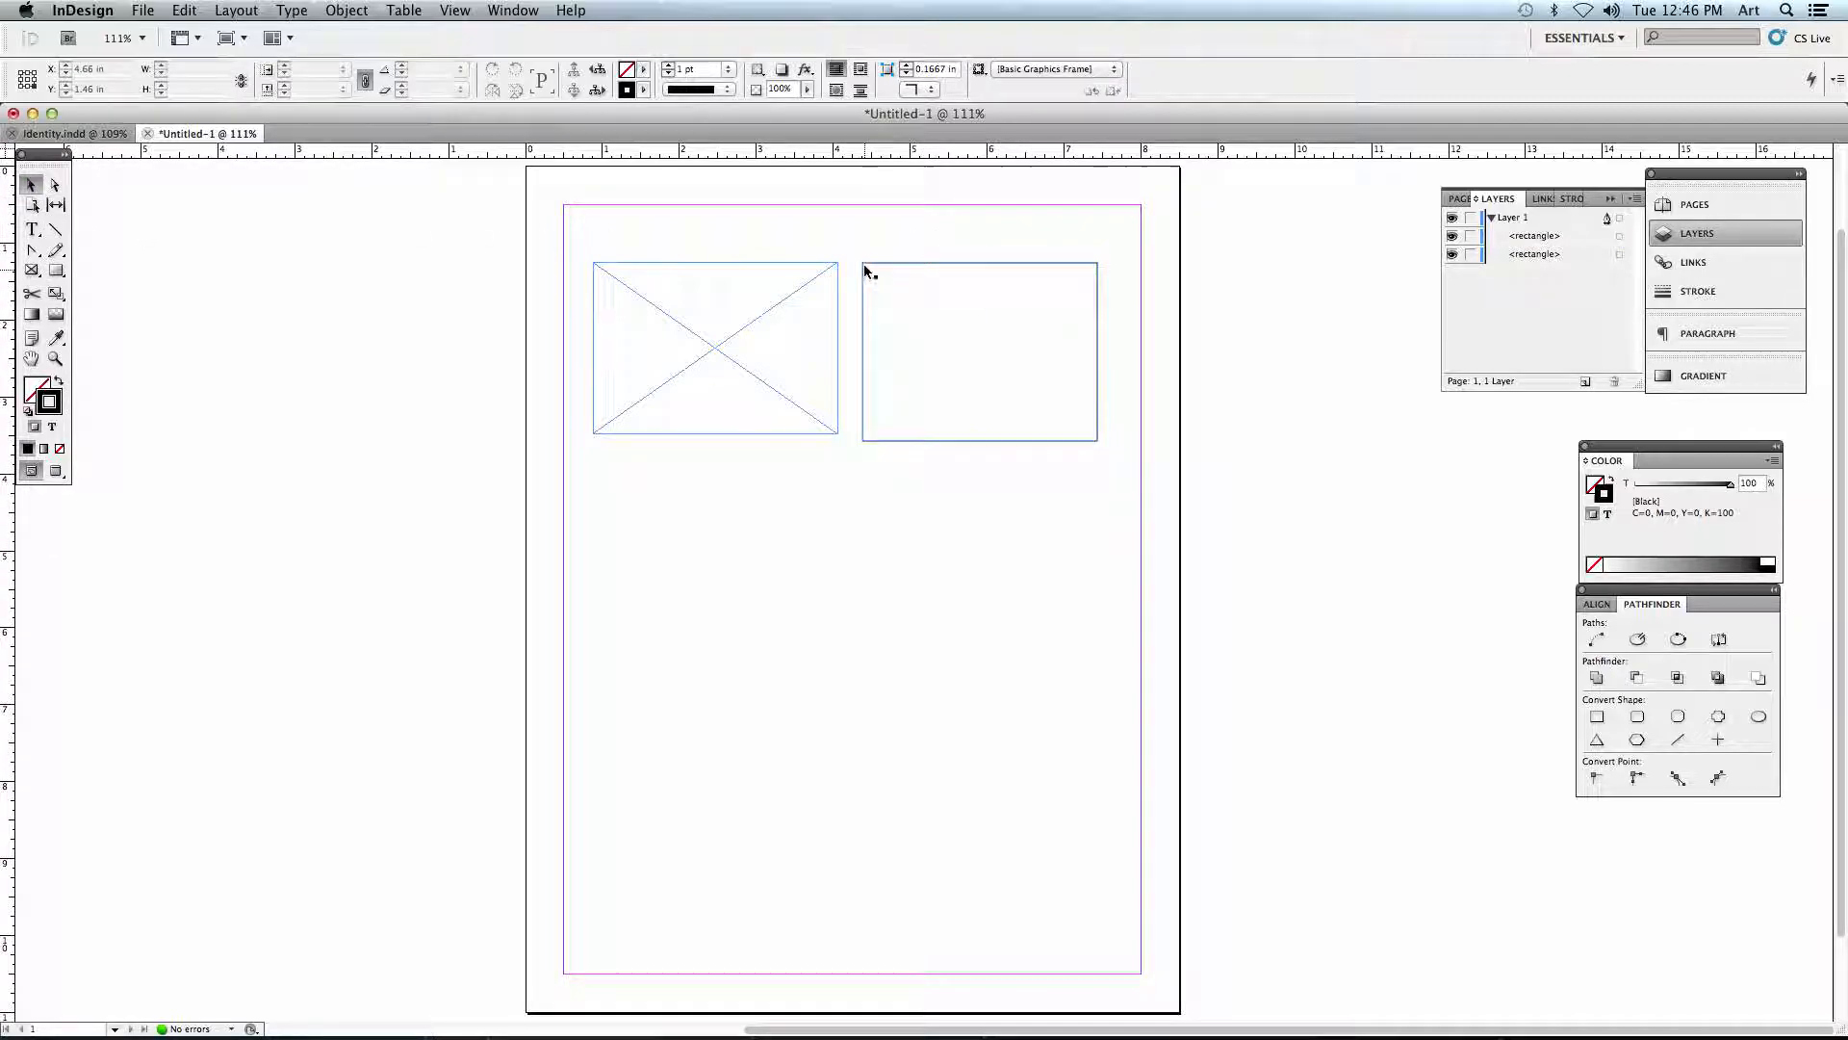
key("a")
left_click_drag(862, 263, 939, 242)
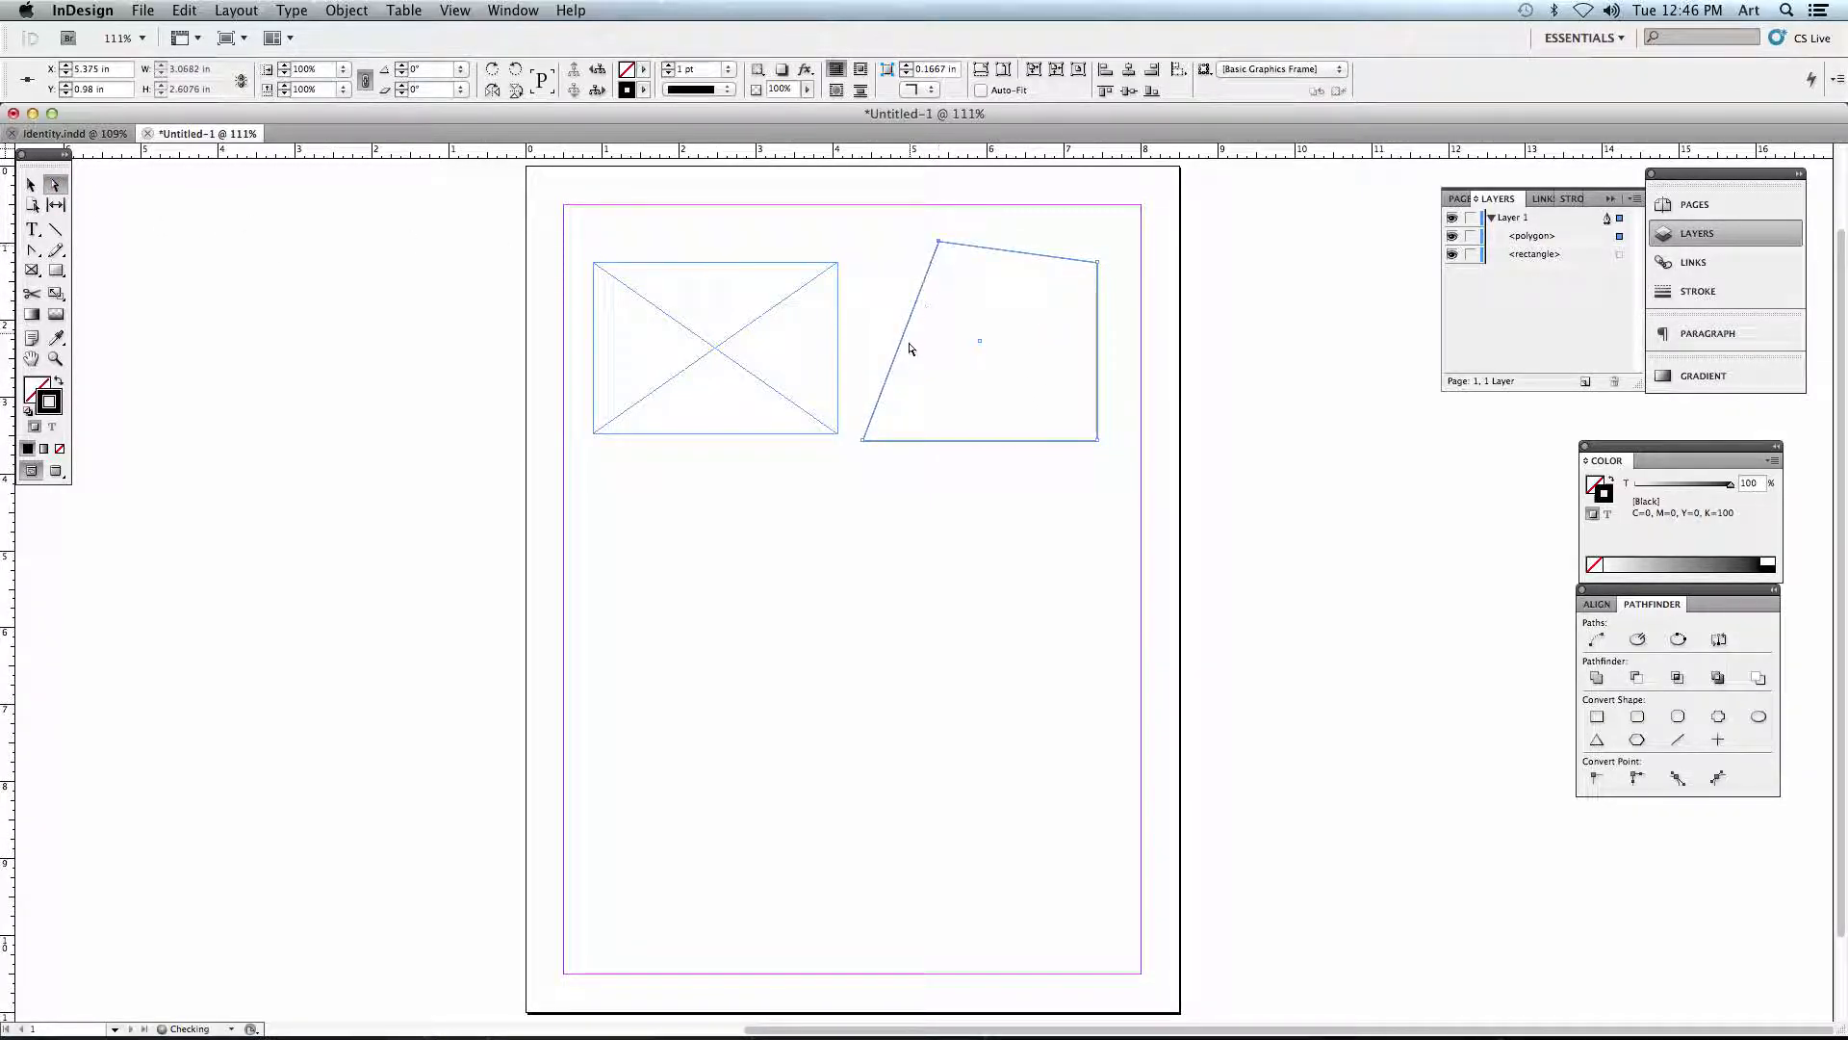
left_click(756, 408)
left_click(913, 352)
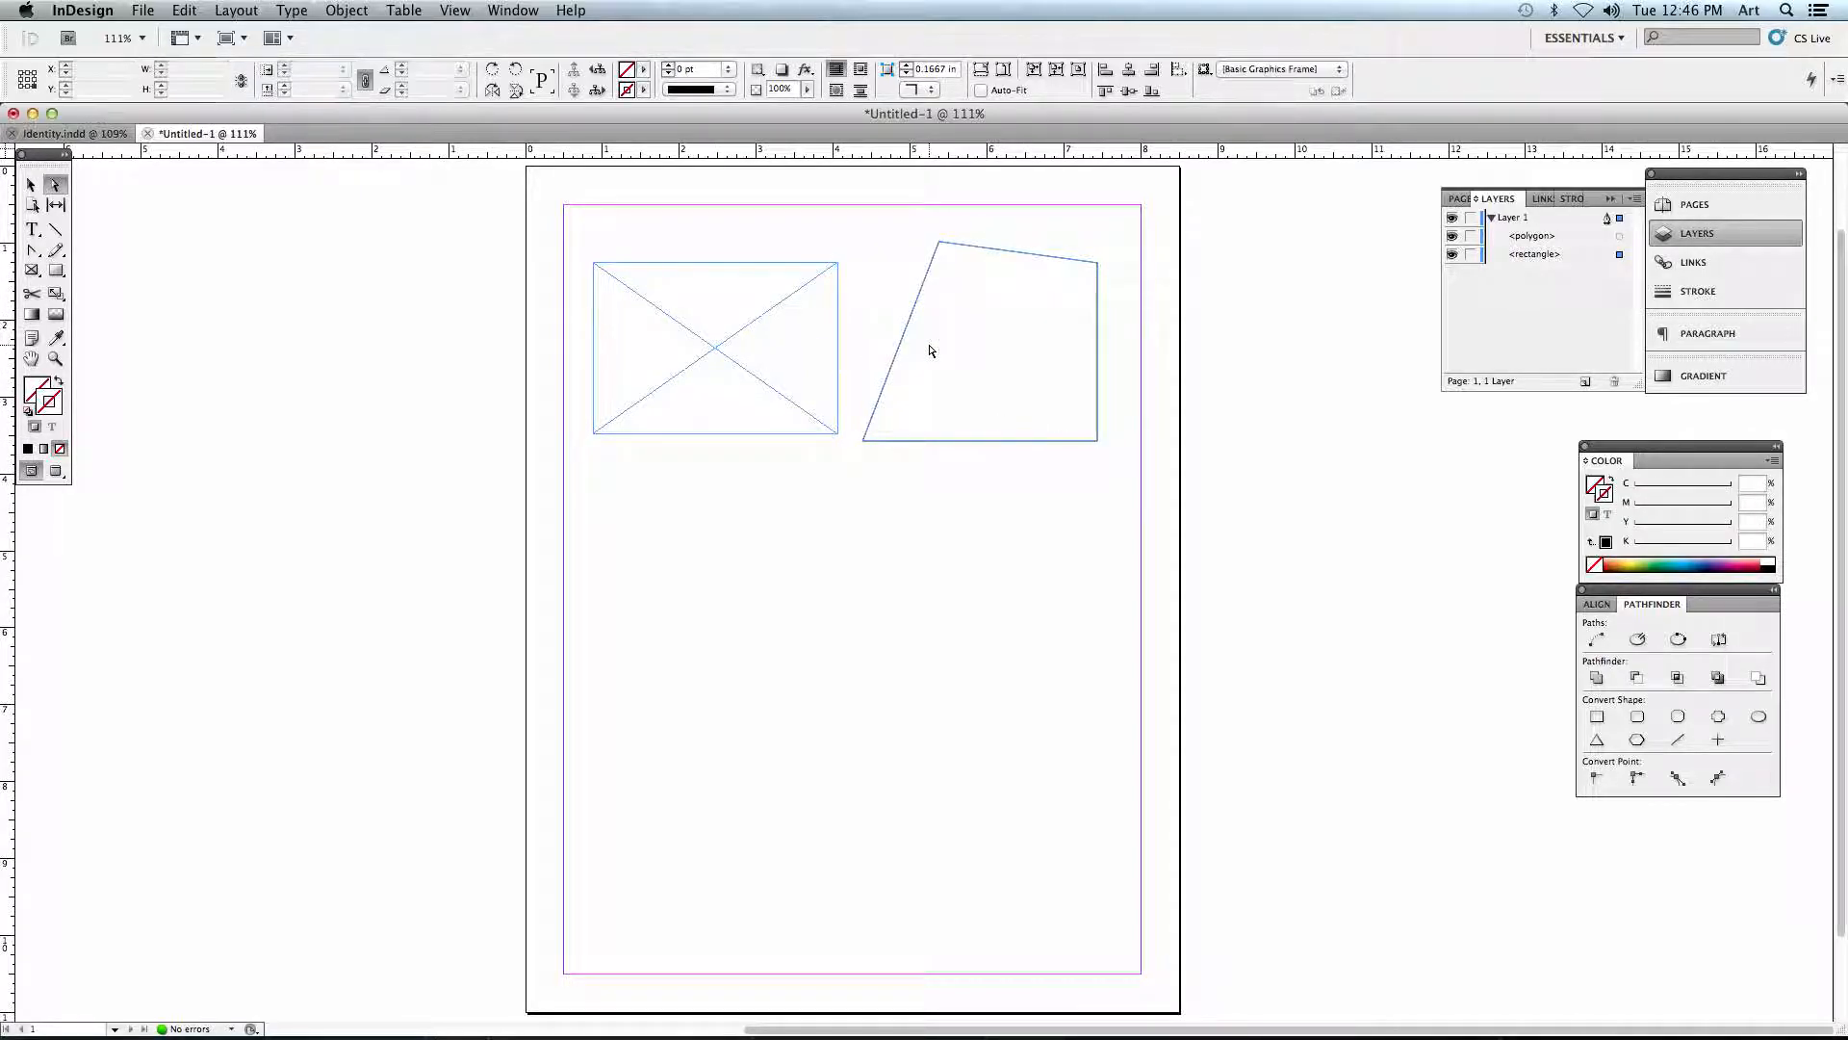
- Delete the reshaped rectangle and move the crossed frame about 0.5 in right and 0.3 in down
left_click(32, 187)
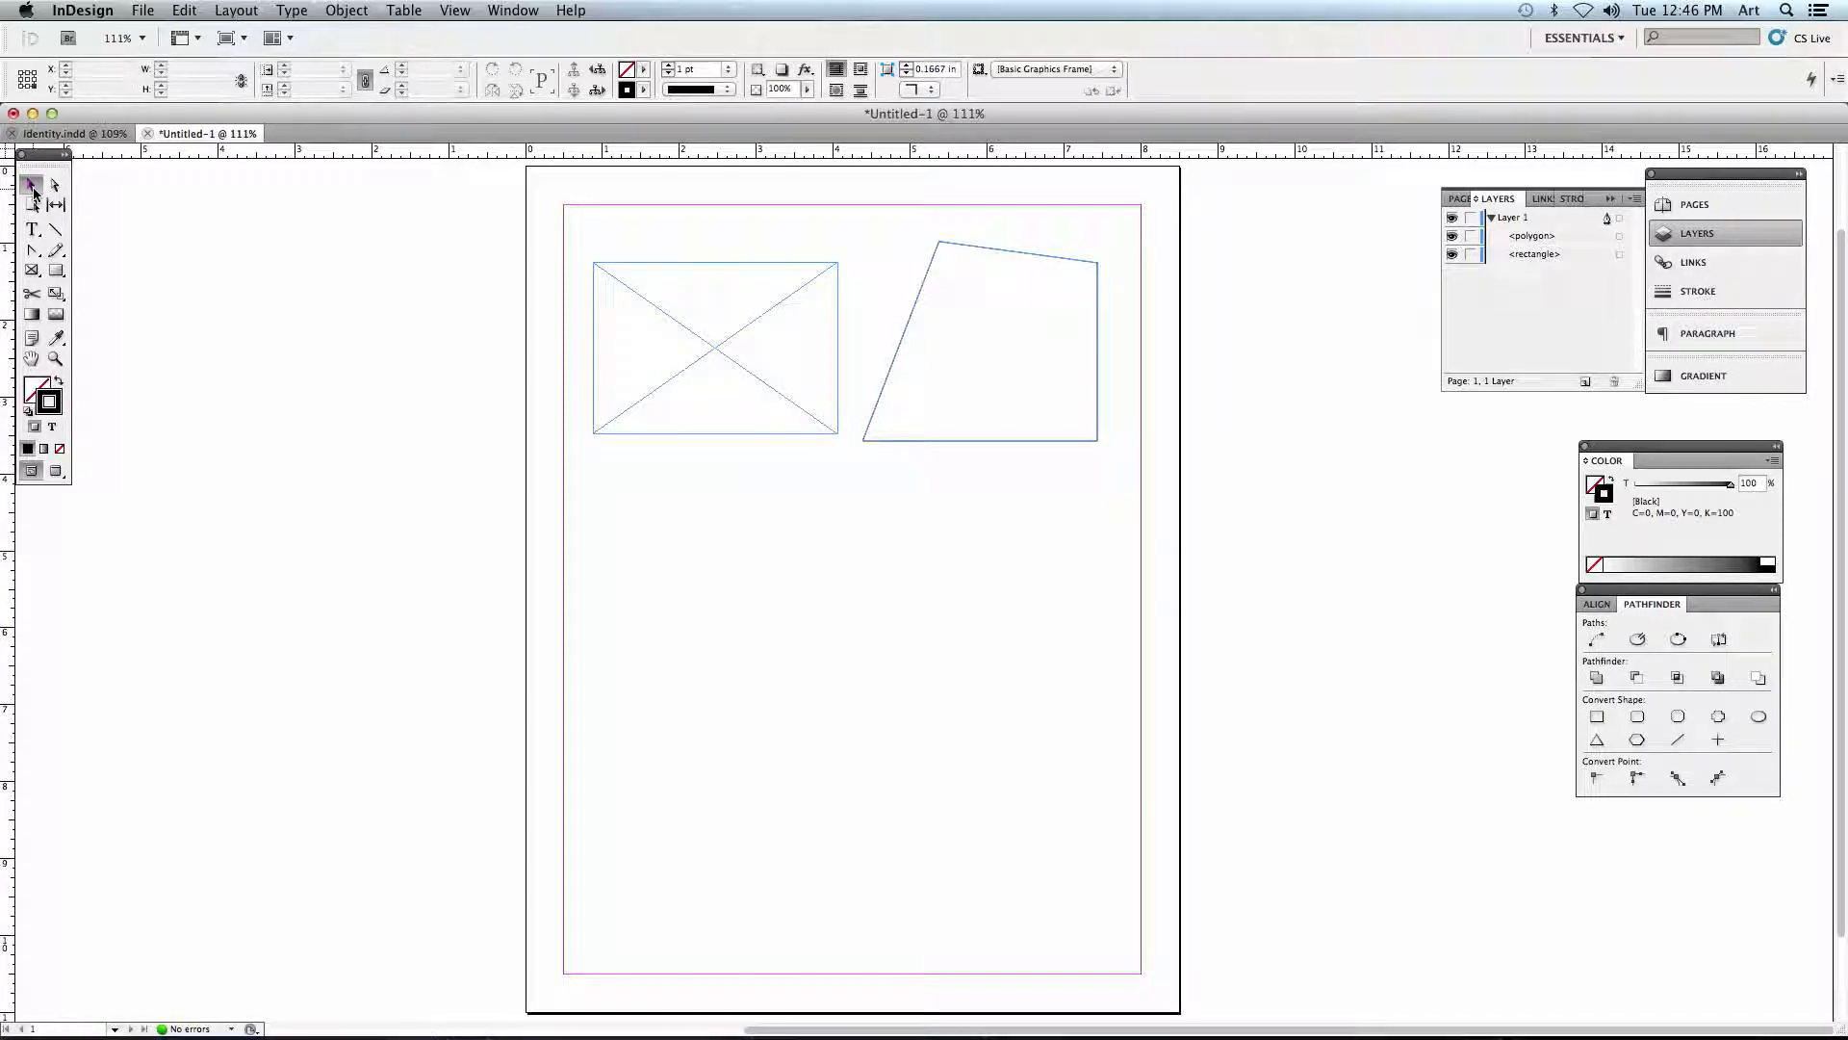
left_click(1023, 333)
key("Delete")
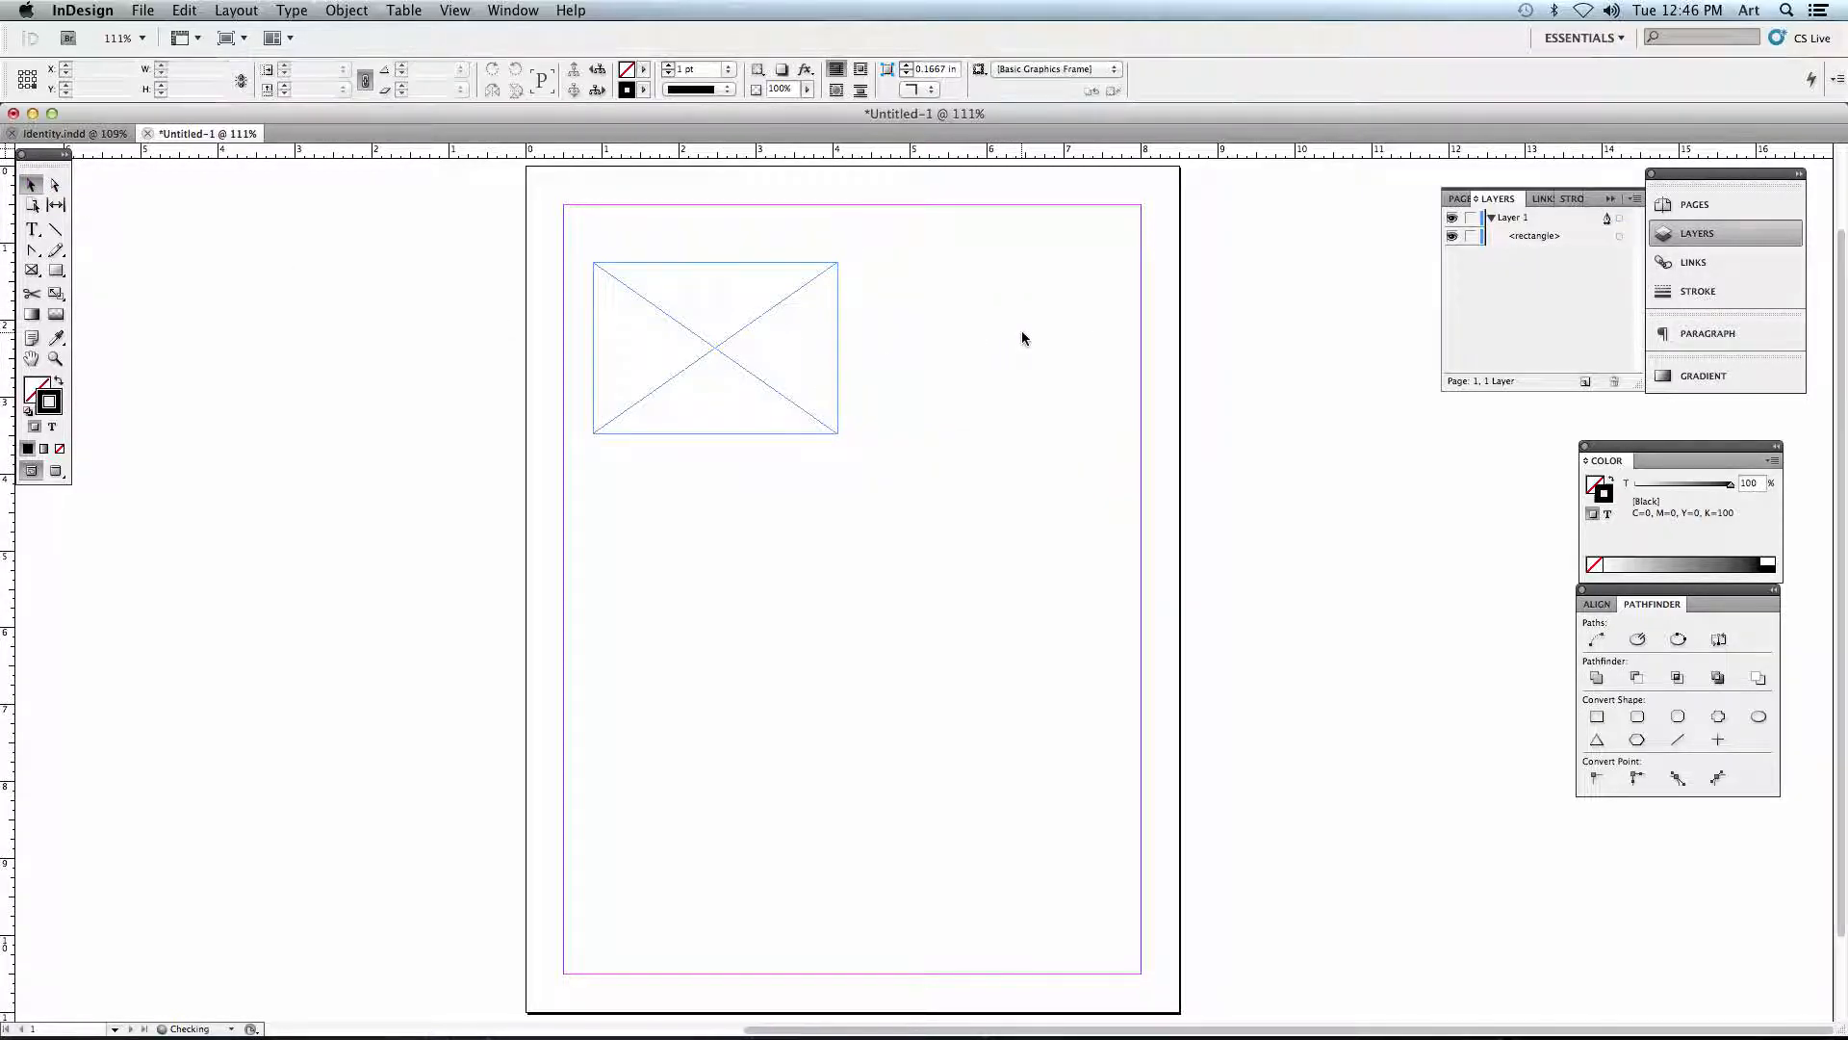
left_click(664, 391)
left_click_drag(722, 402, 760, 427)
- Draw a six-by-six grid of rectangle frames about 5.88 by 5.04 in overall below the single frame, and delete the grid
left_click(31, 270)
left_click_drag(602, 511, 1053, 898)
key("Up")
key("Up")
key("Up")
key("Right")
key("Right")
key("Right")
key("Left")
key("Left")
key("Right")
key("Right")
key("Up")
key("Up")
key("Right")
key("Right")
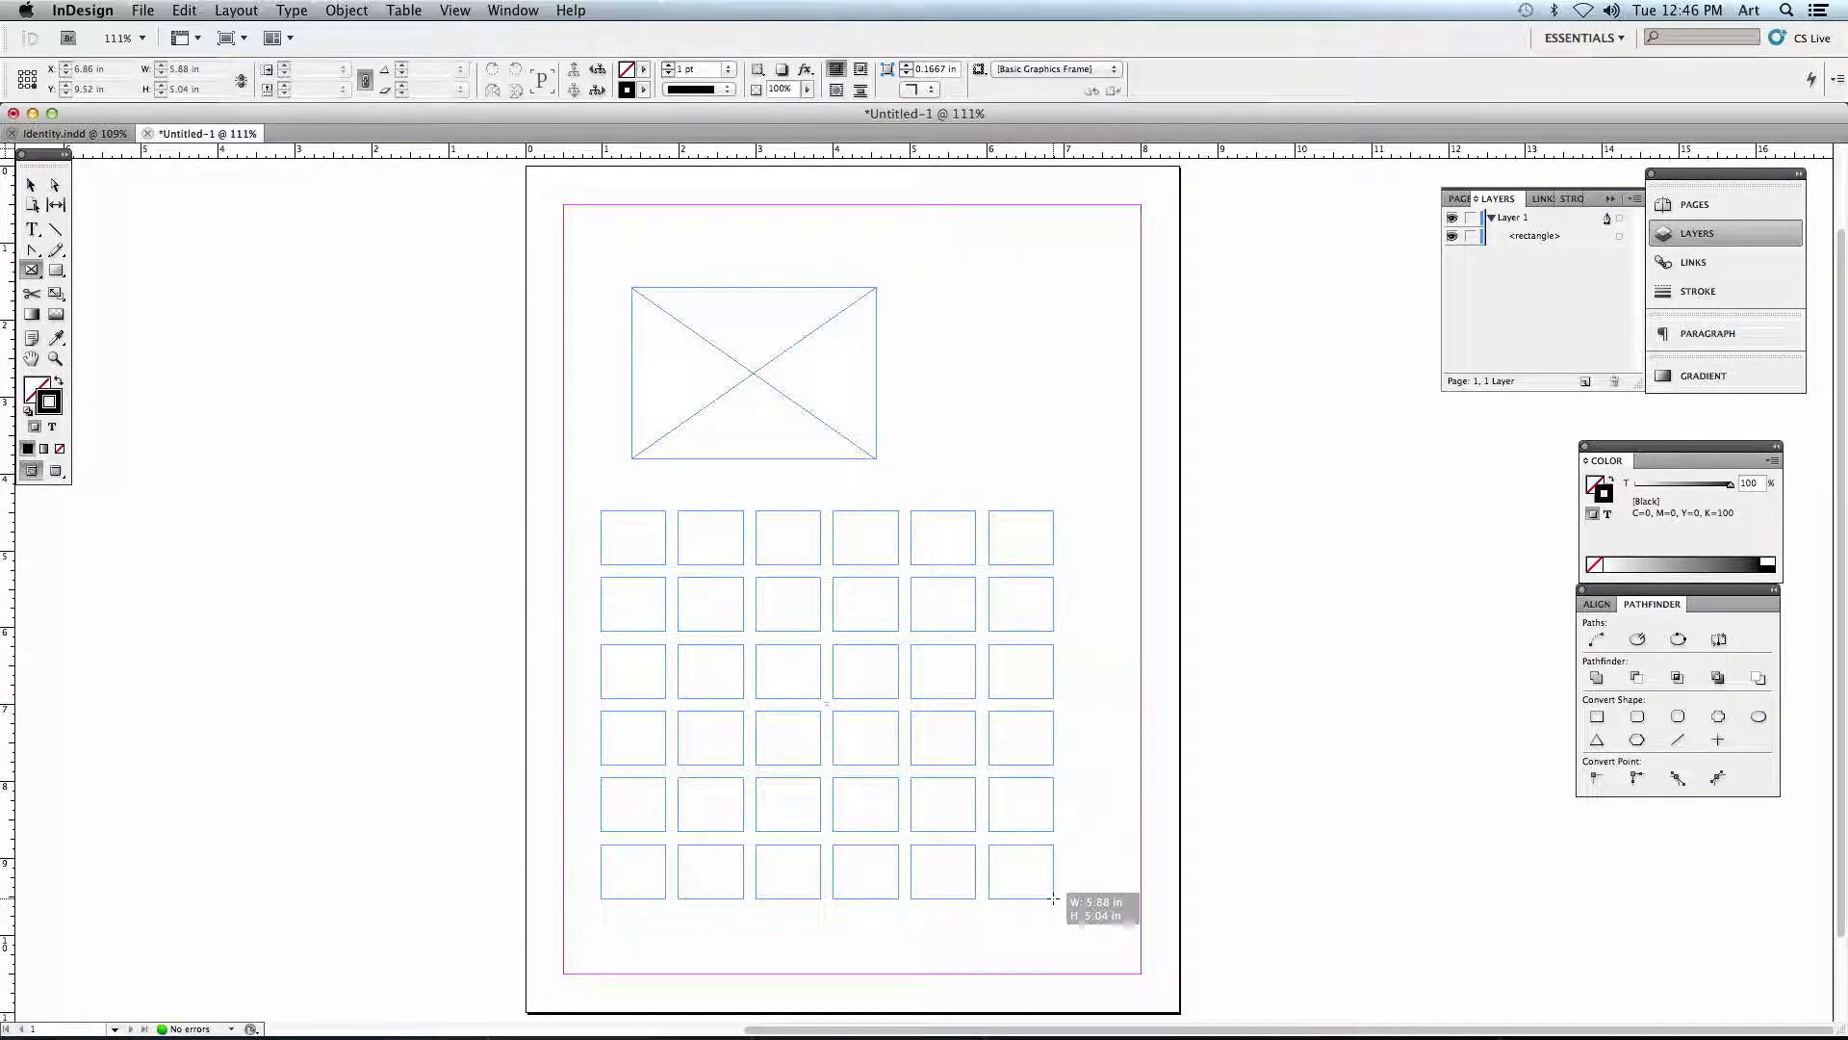
left_click_drag(1053, 898, 1053, 898)
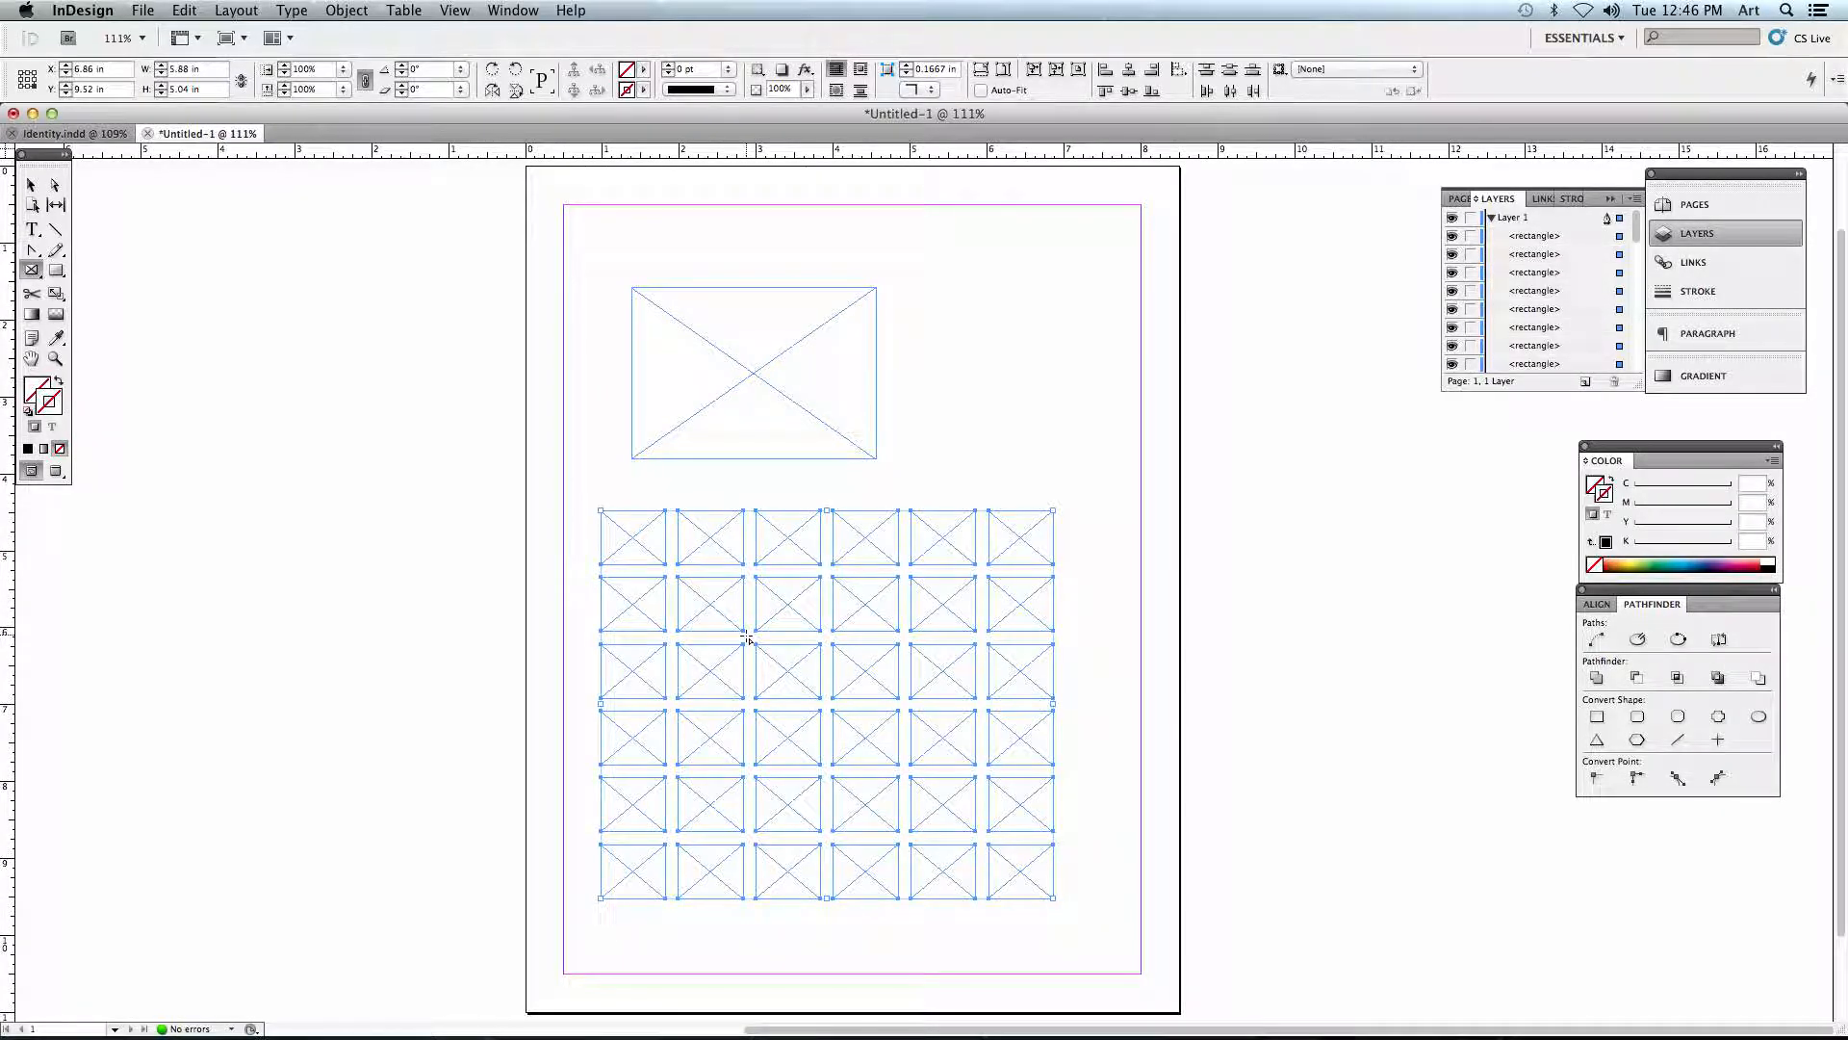
left_click(33, 185)
key("Delete")
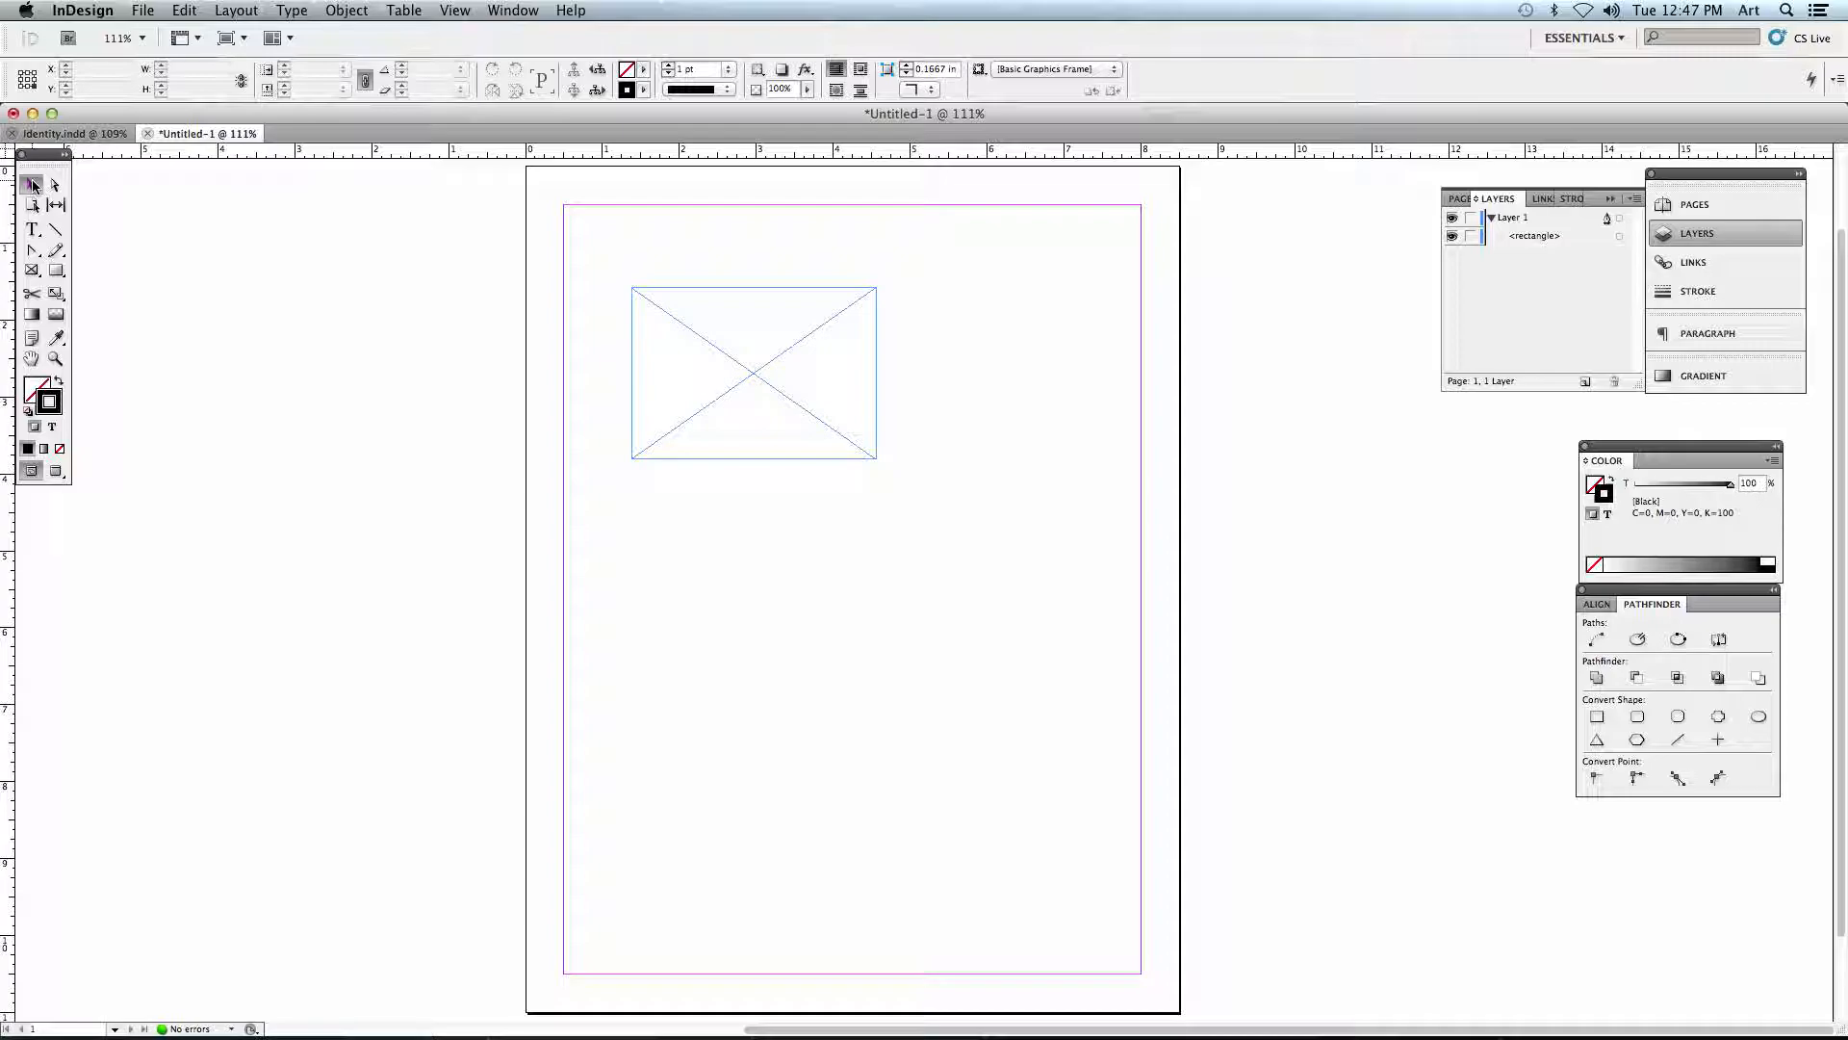
- Move the crossed frame about 0.25 in right and 0.75 in down and start placing a file into it
left_click_drag(656, 412, 731, 421)
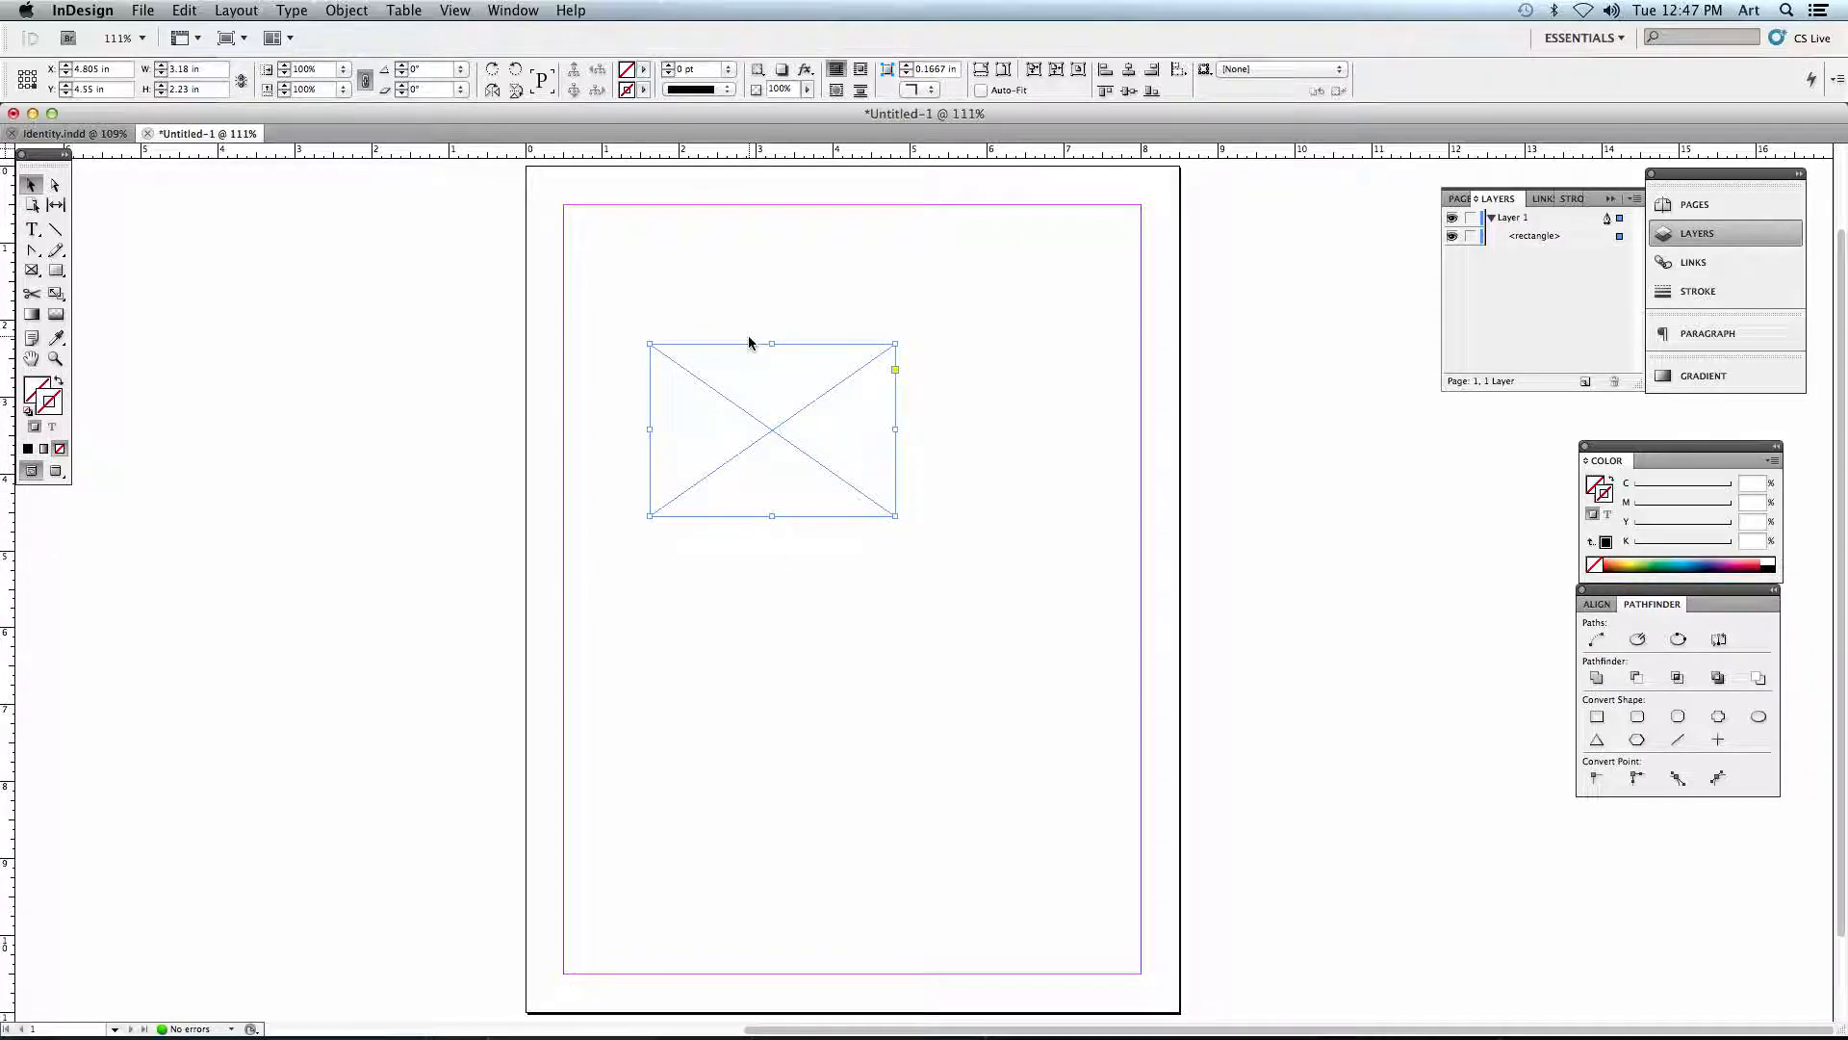
left_click(142, 11)
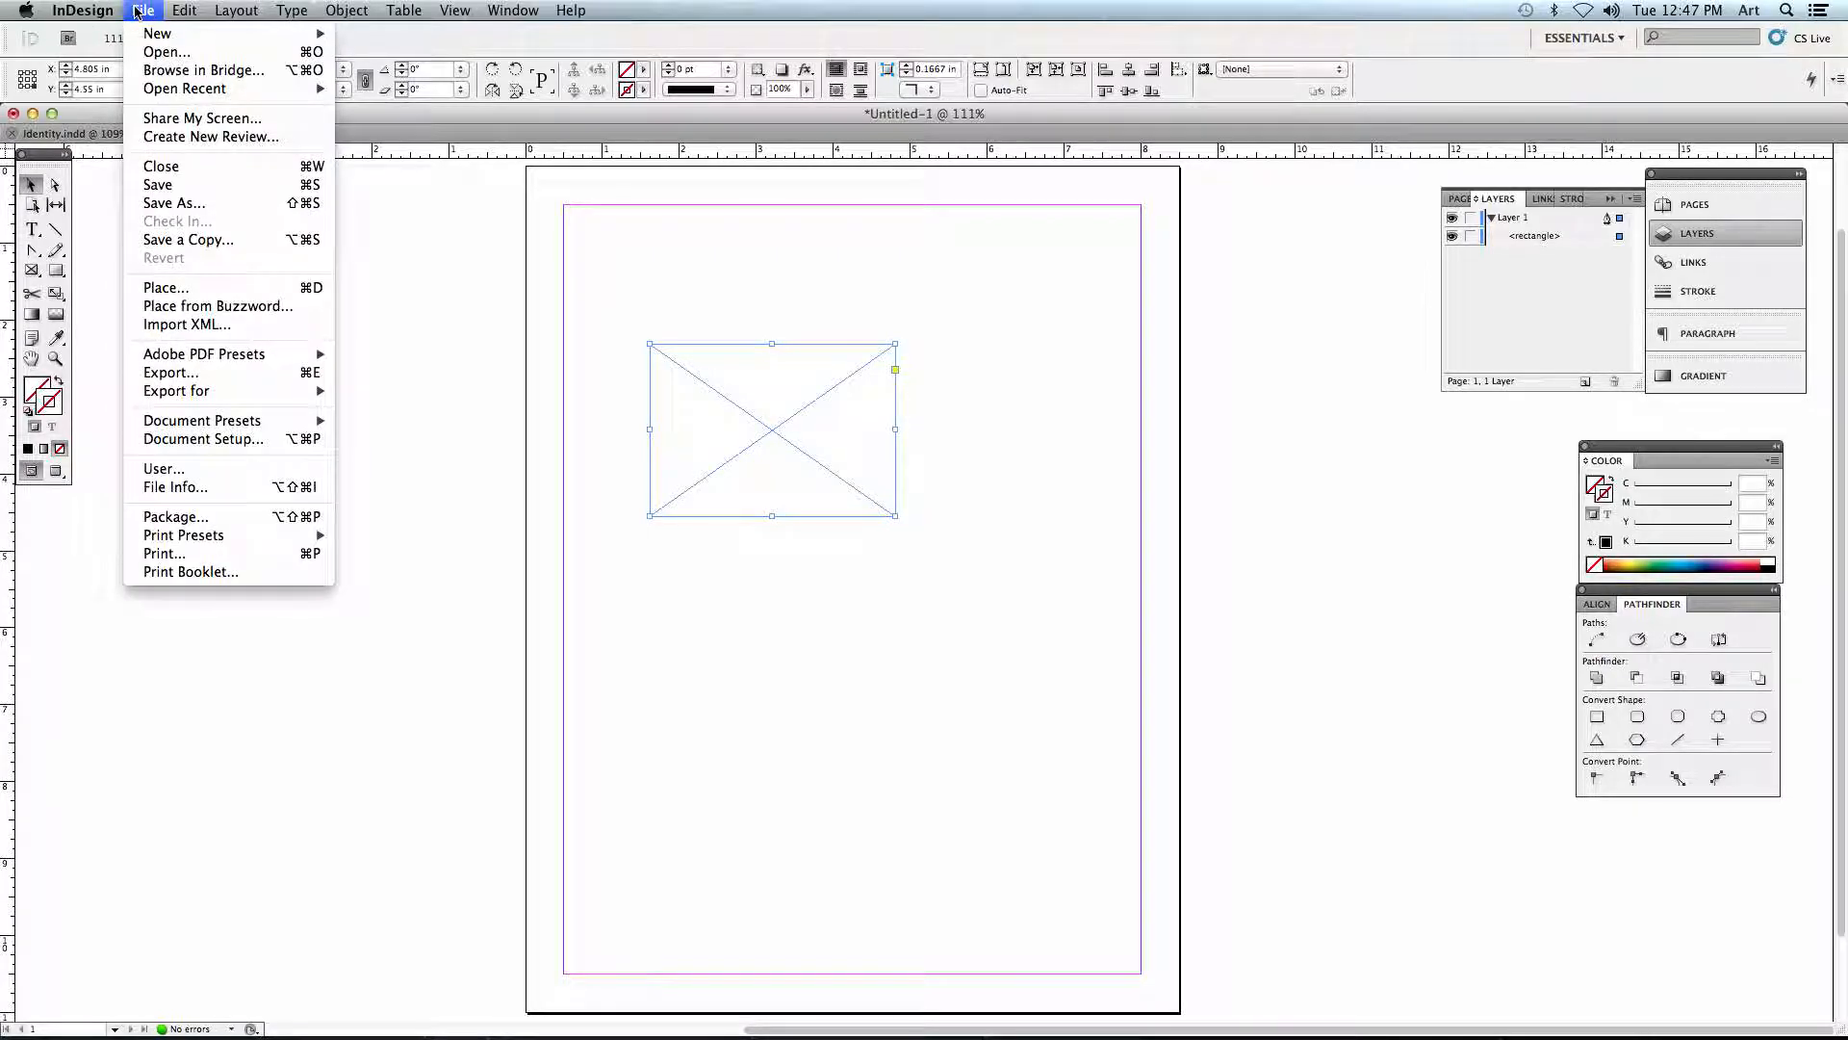
left_click(145, 288)
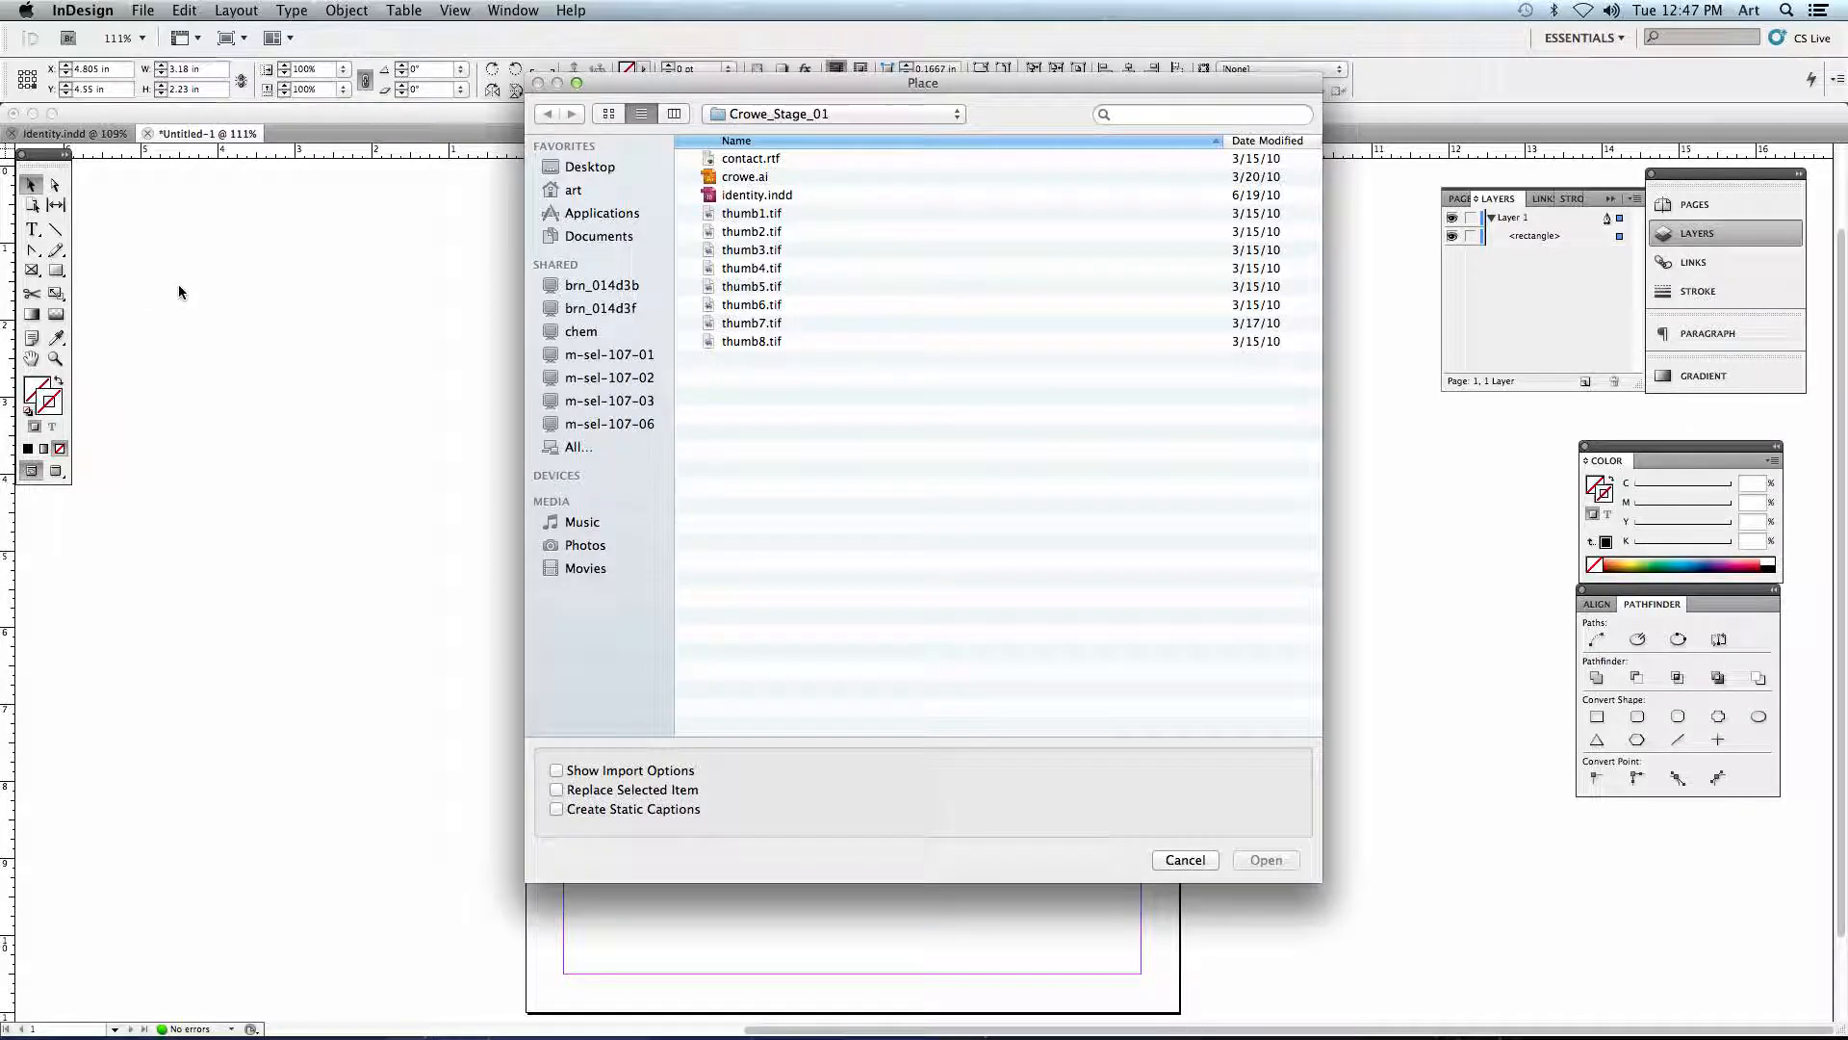
- Preview crowe.ai, thumb3.tif and thumb5.tif at full size from the Crowe_Stage_01 folder
left_click(757, 115)
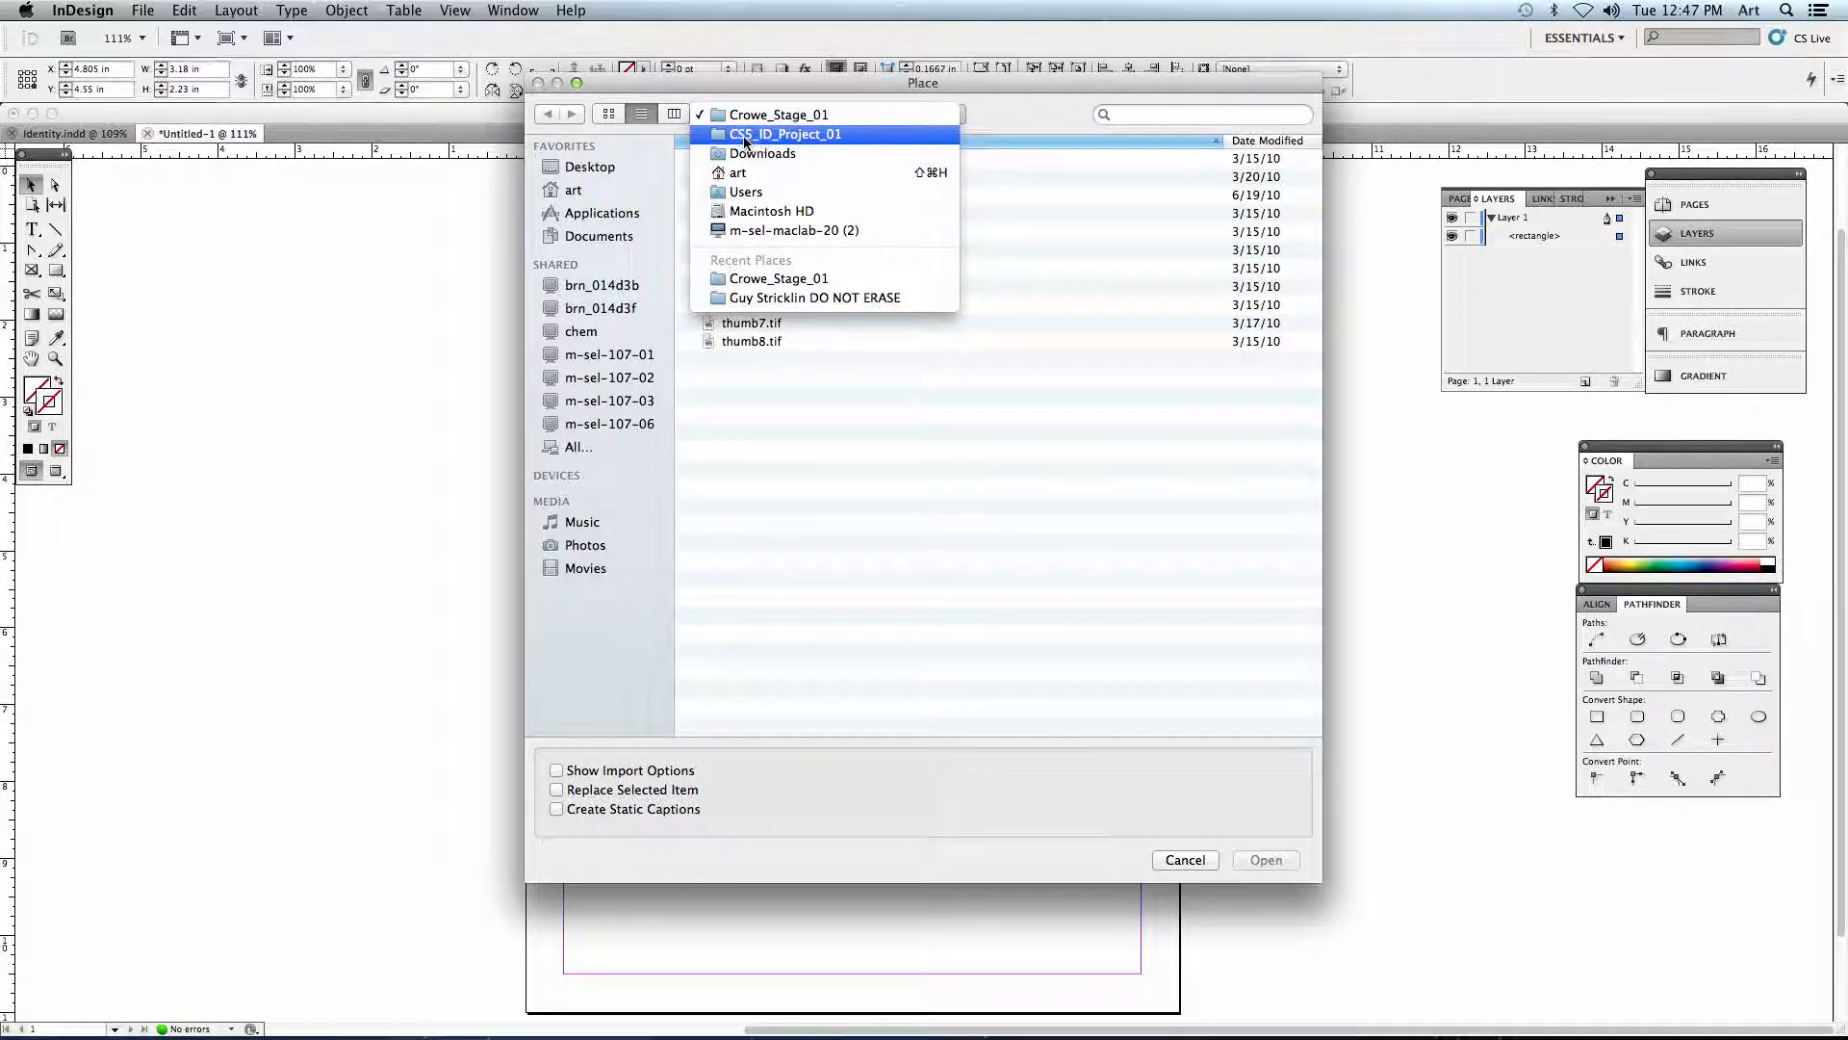
left_click(756, 114)
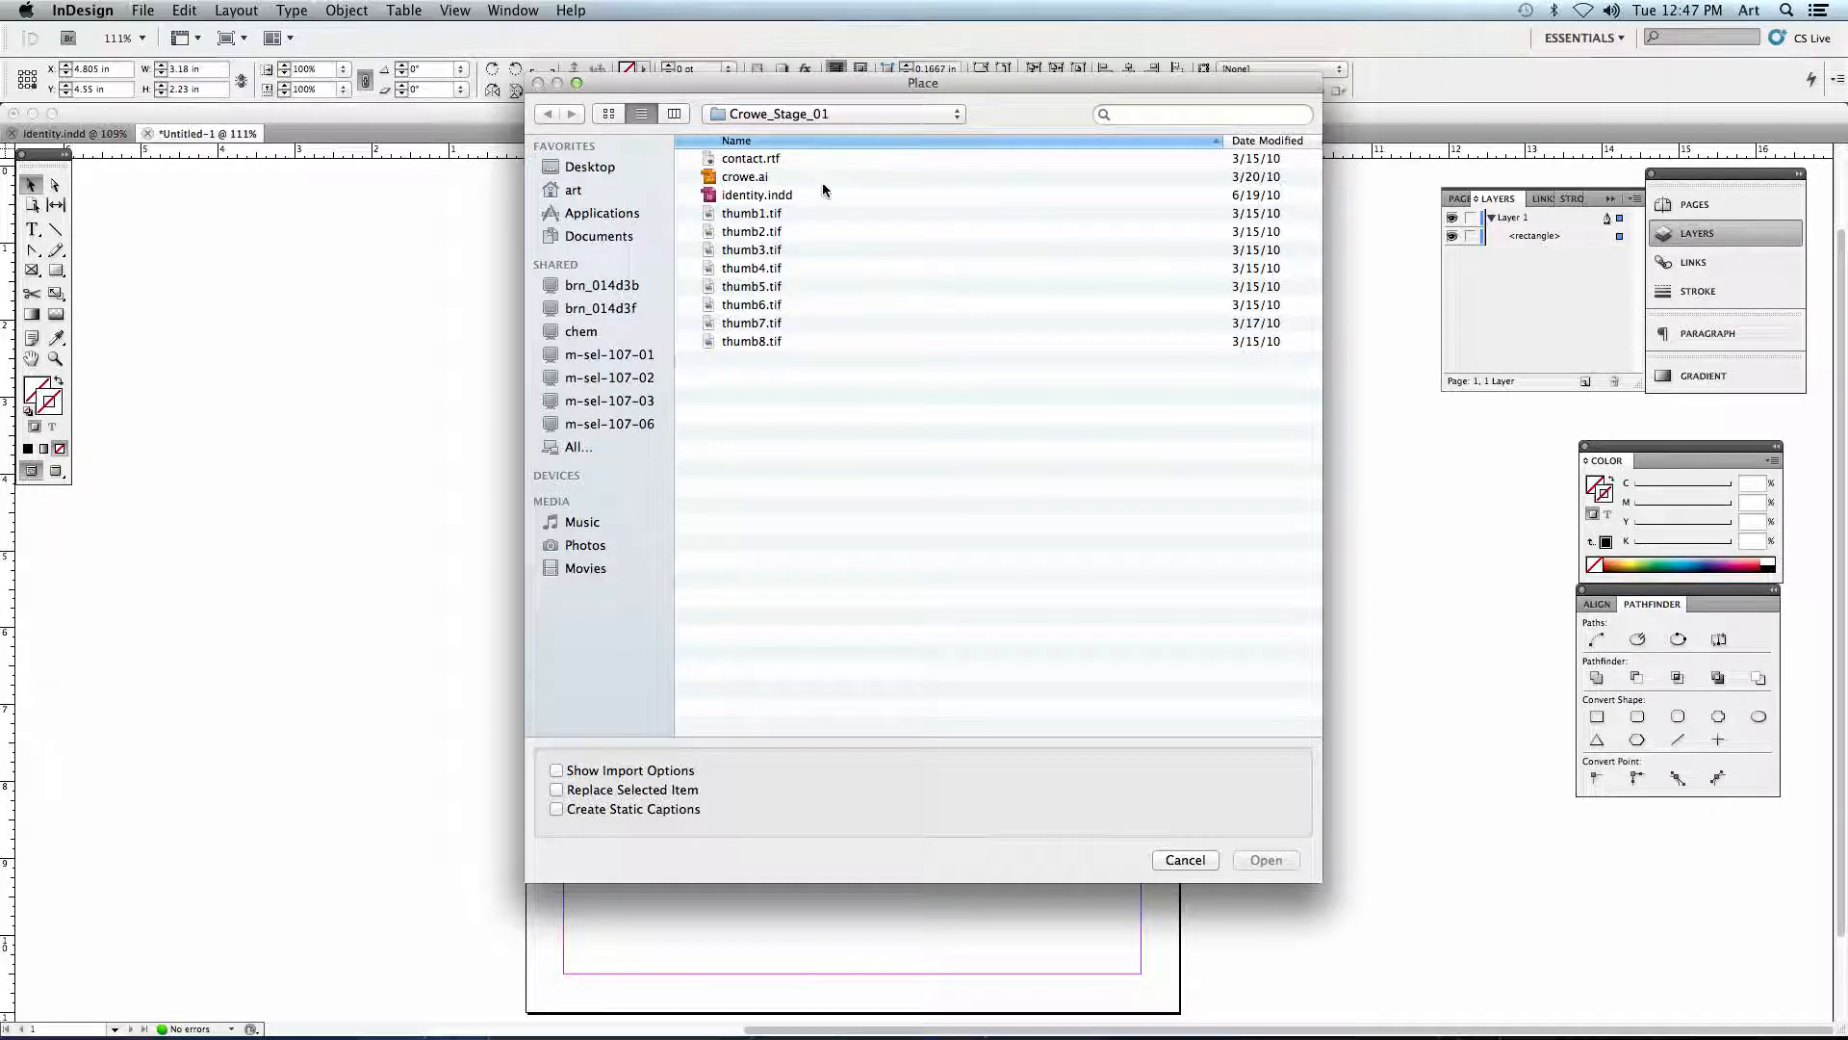
left_click(742, 179)
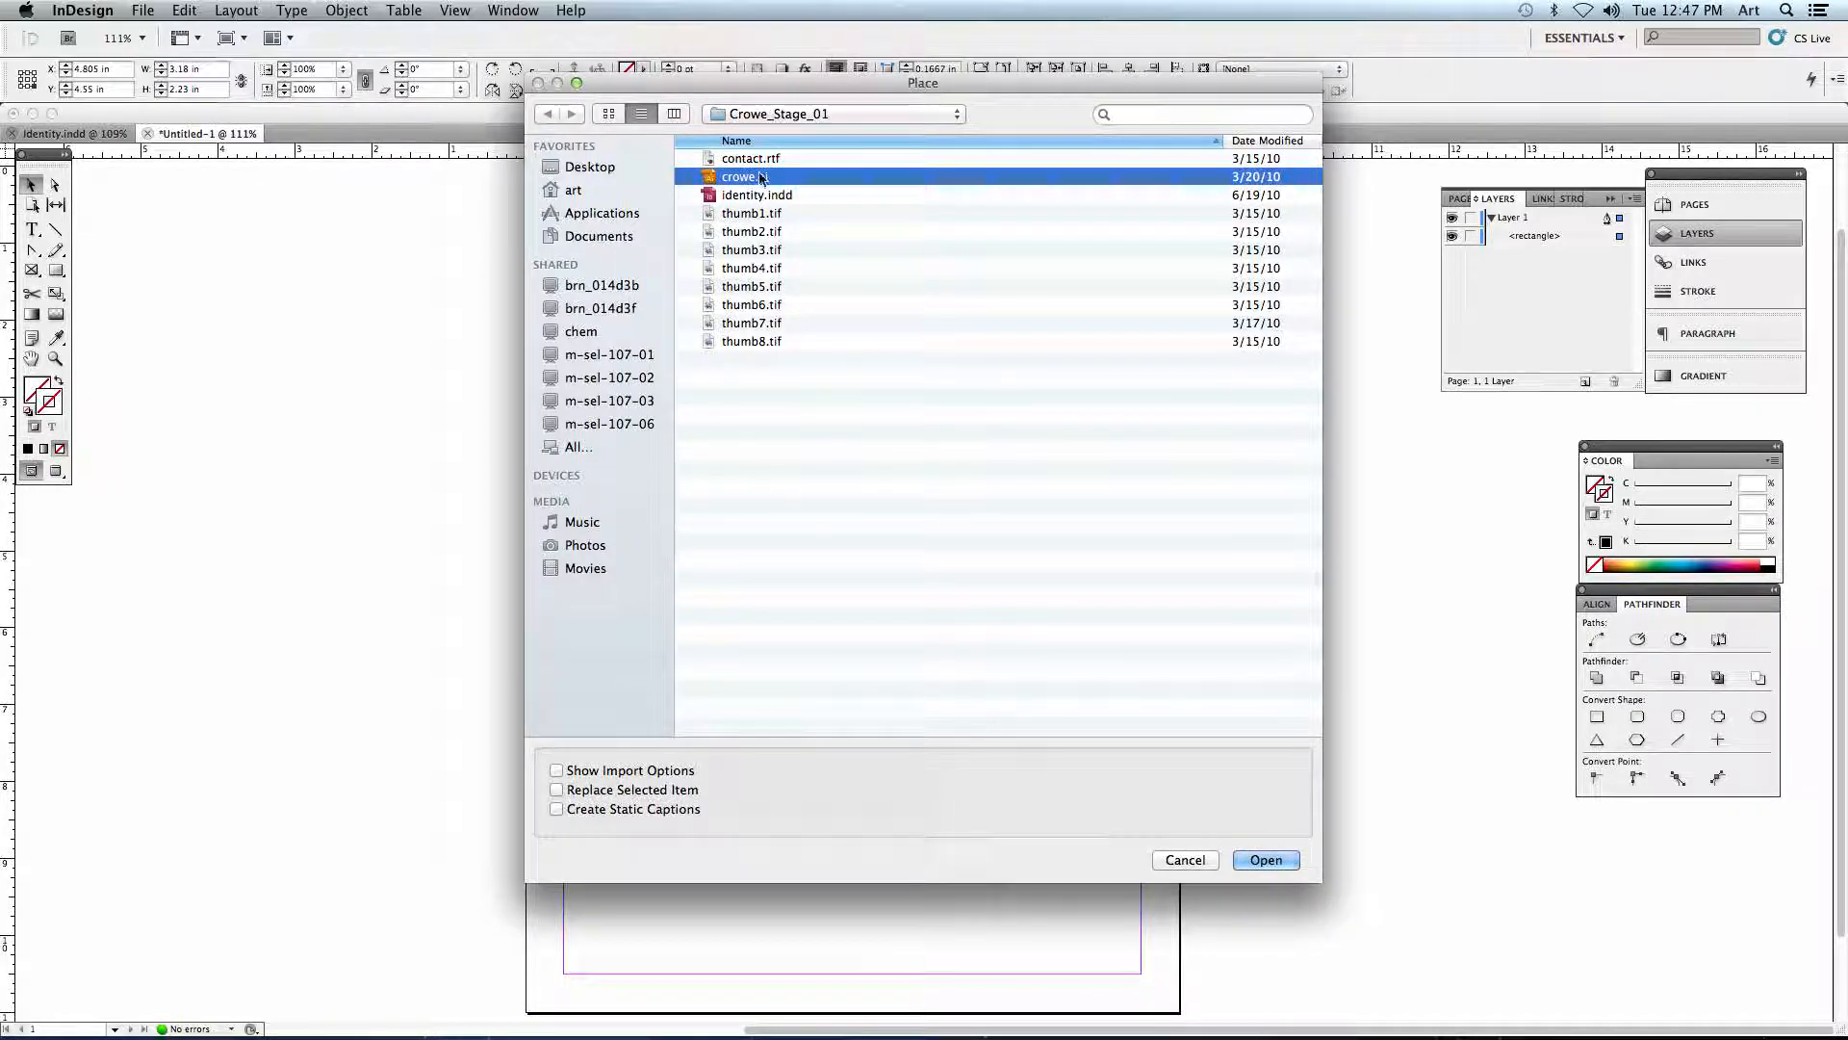
left_click_drag(752, 87, 678, 140)
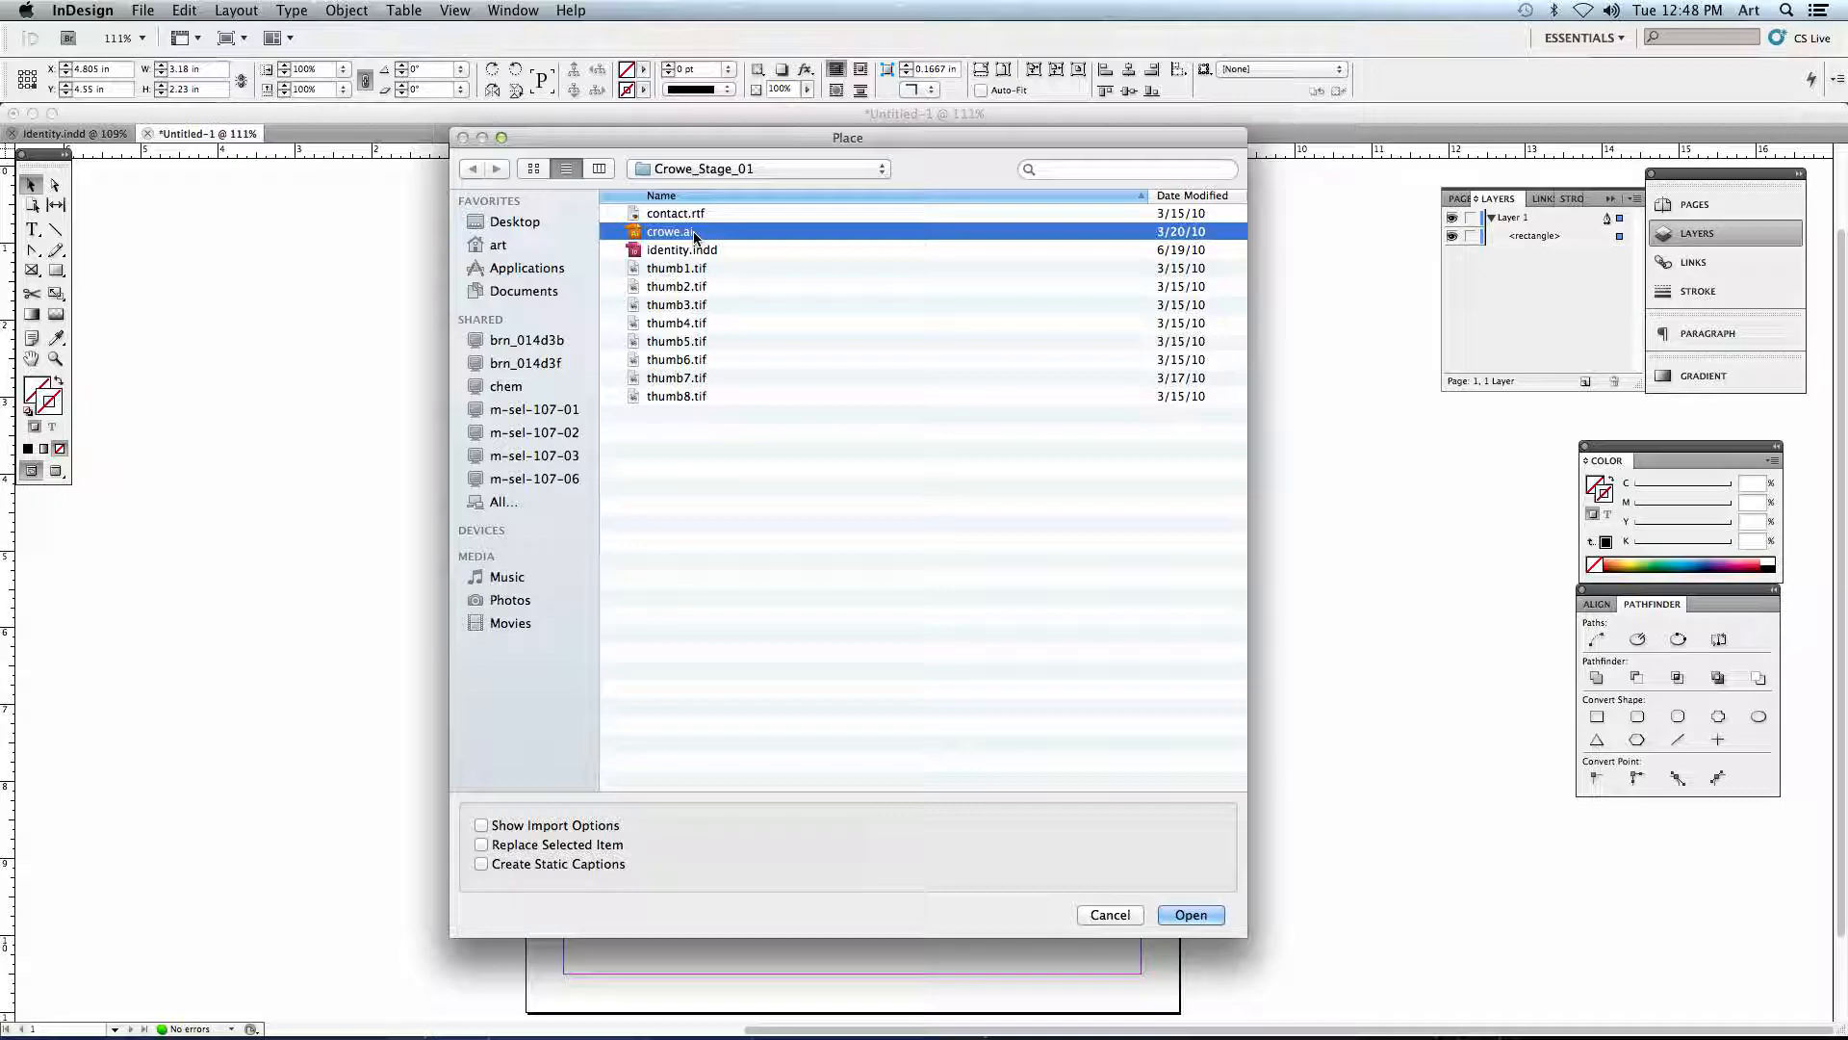
key("space")
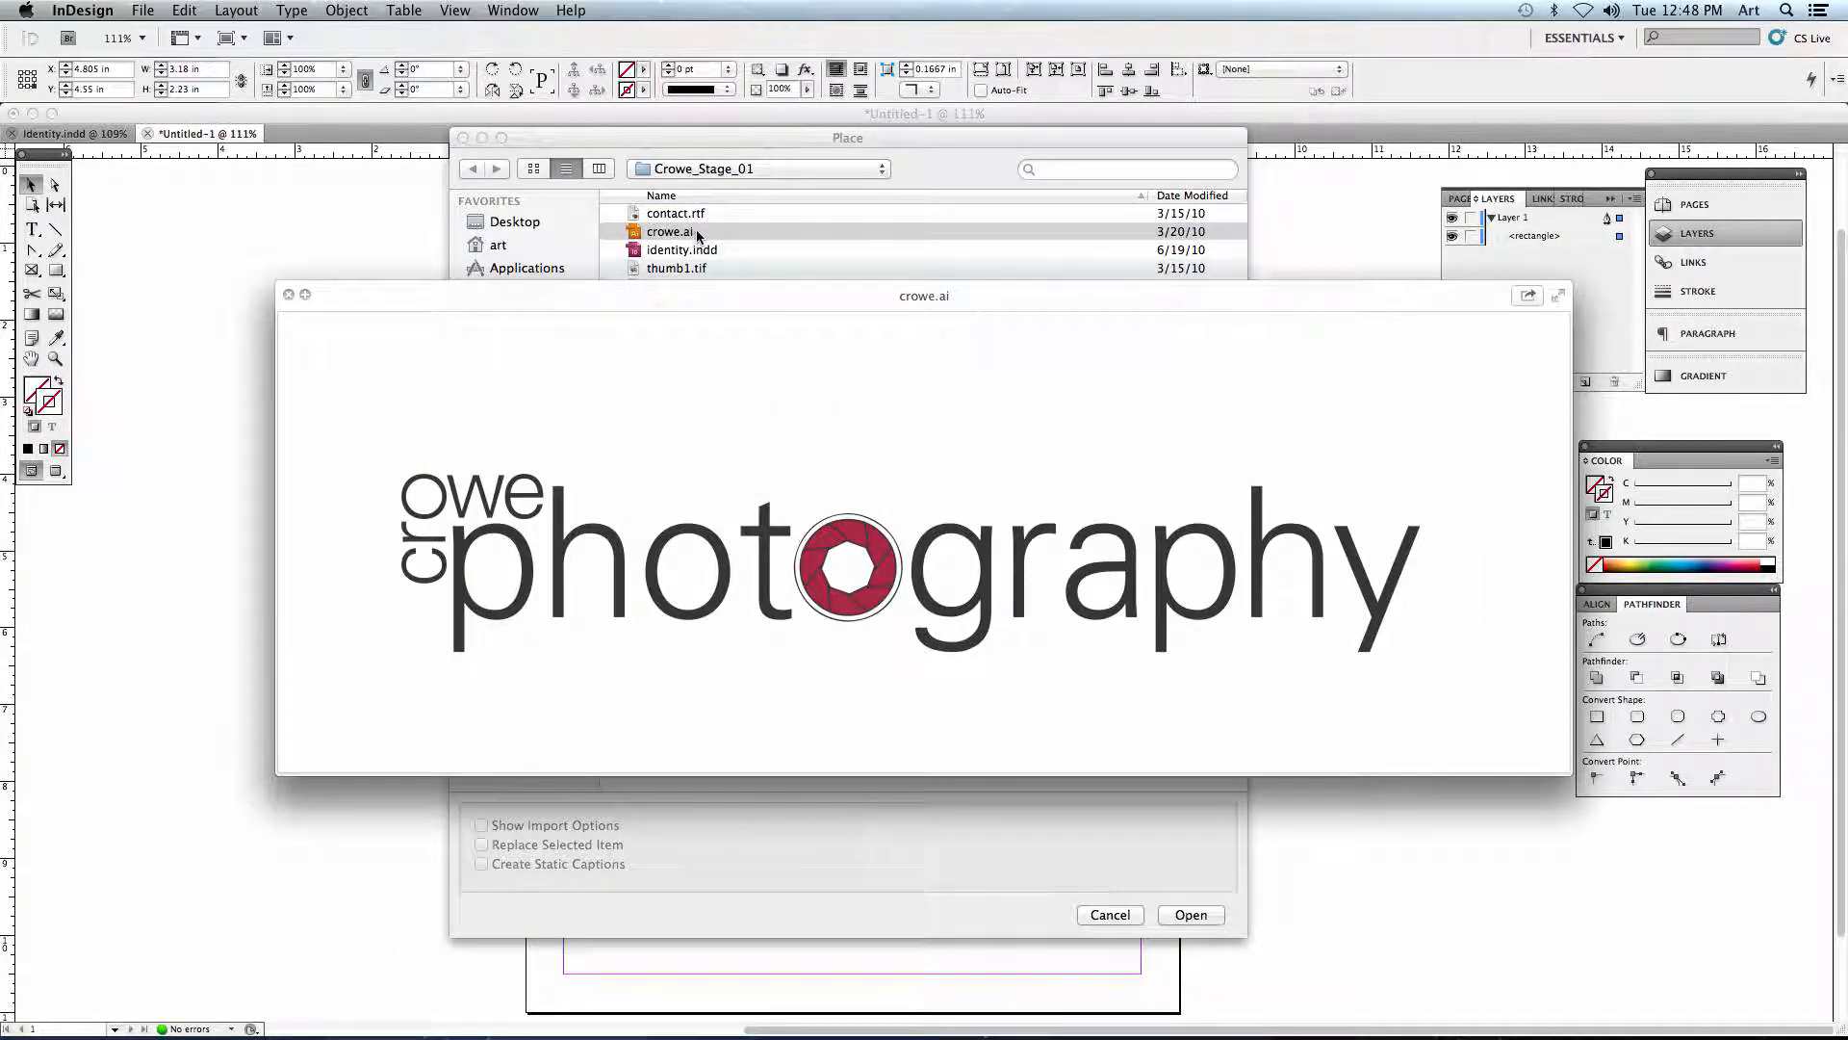
key("space")
left_click(674, 305)
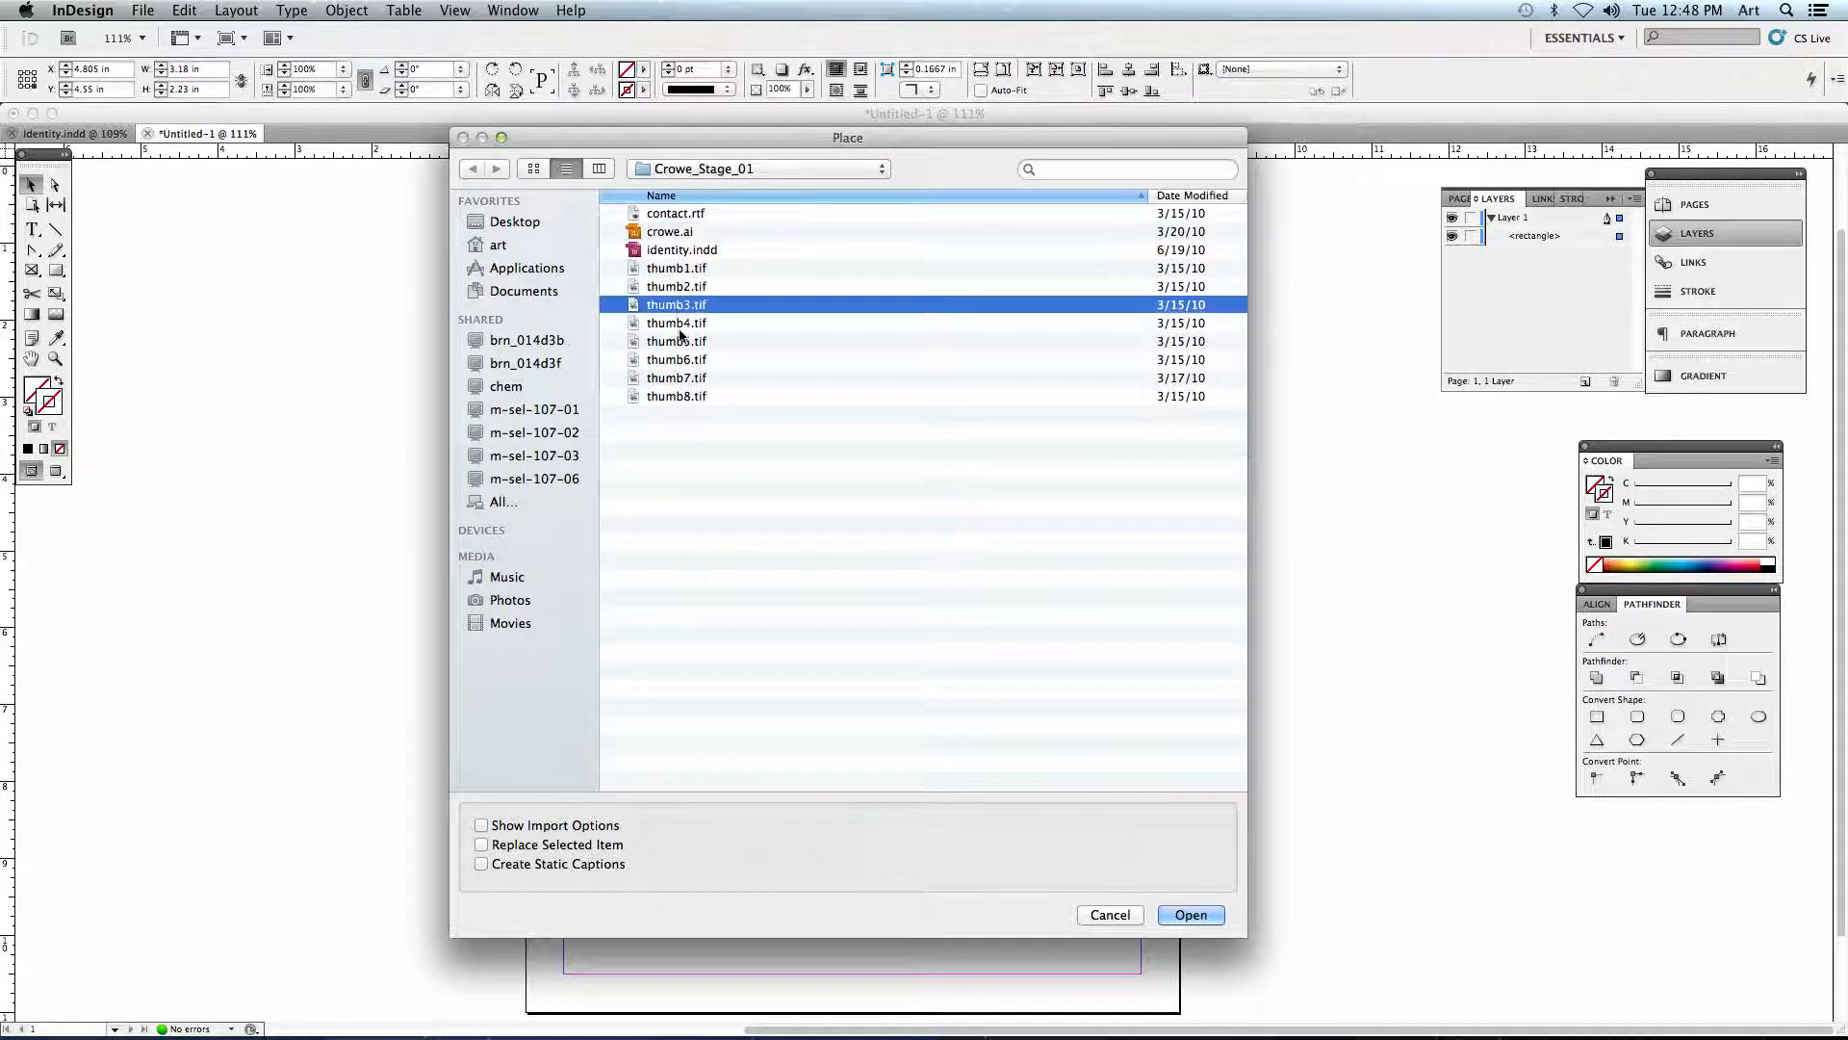
key("space")
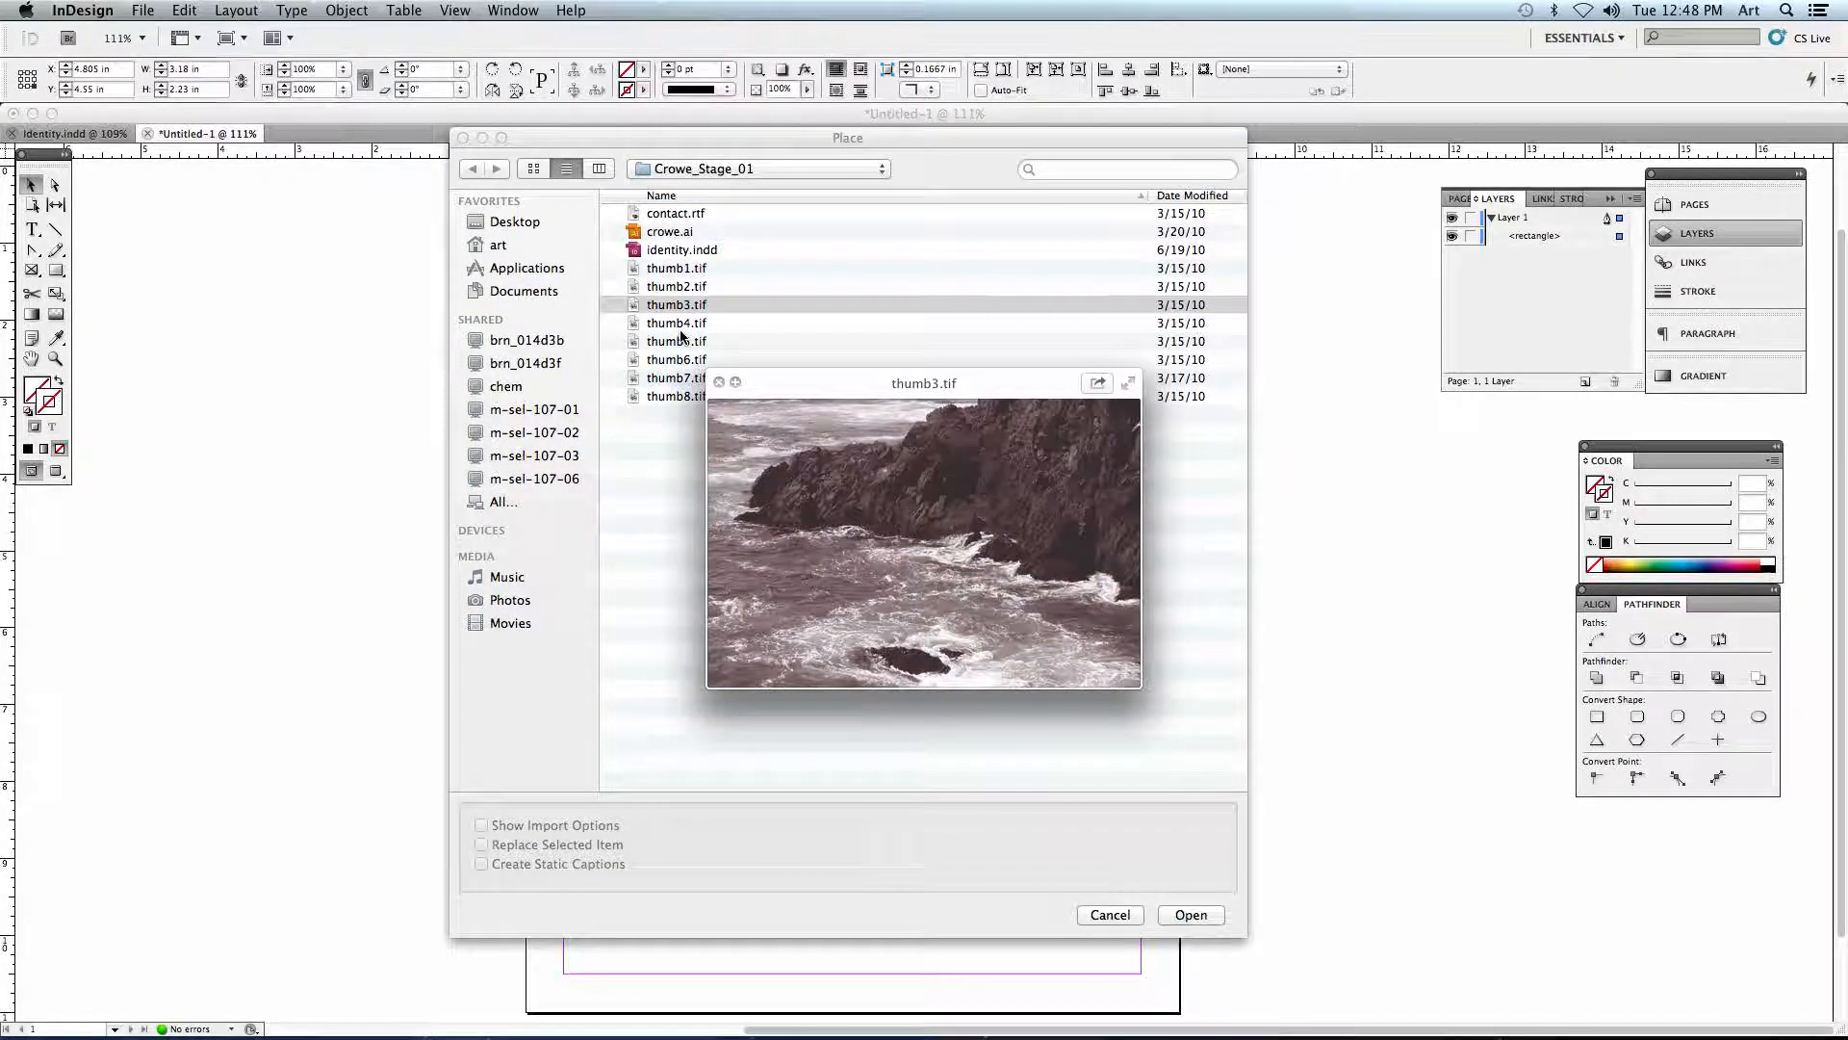
key("space")
left_click(678, 342)
key("space")
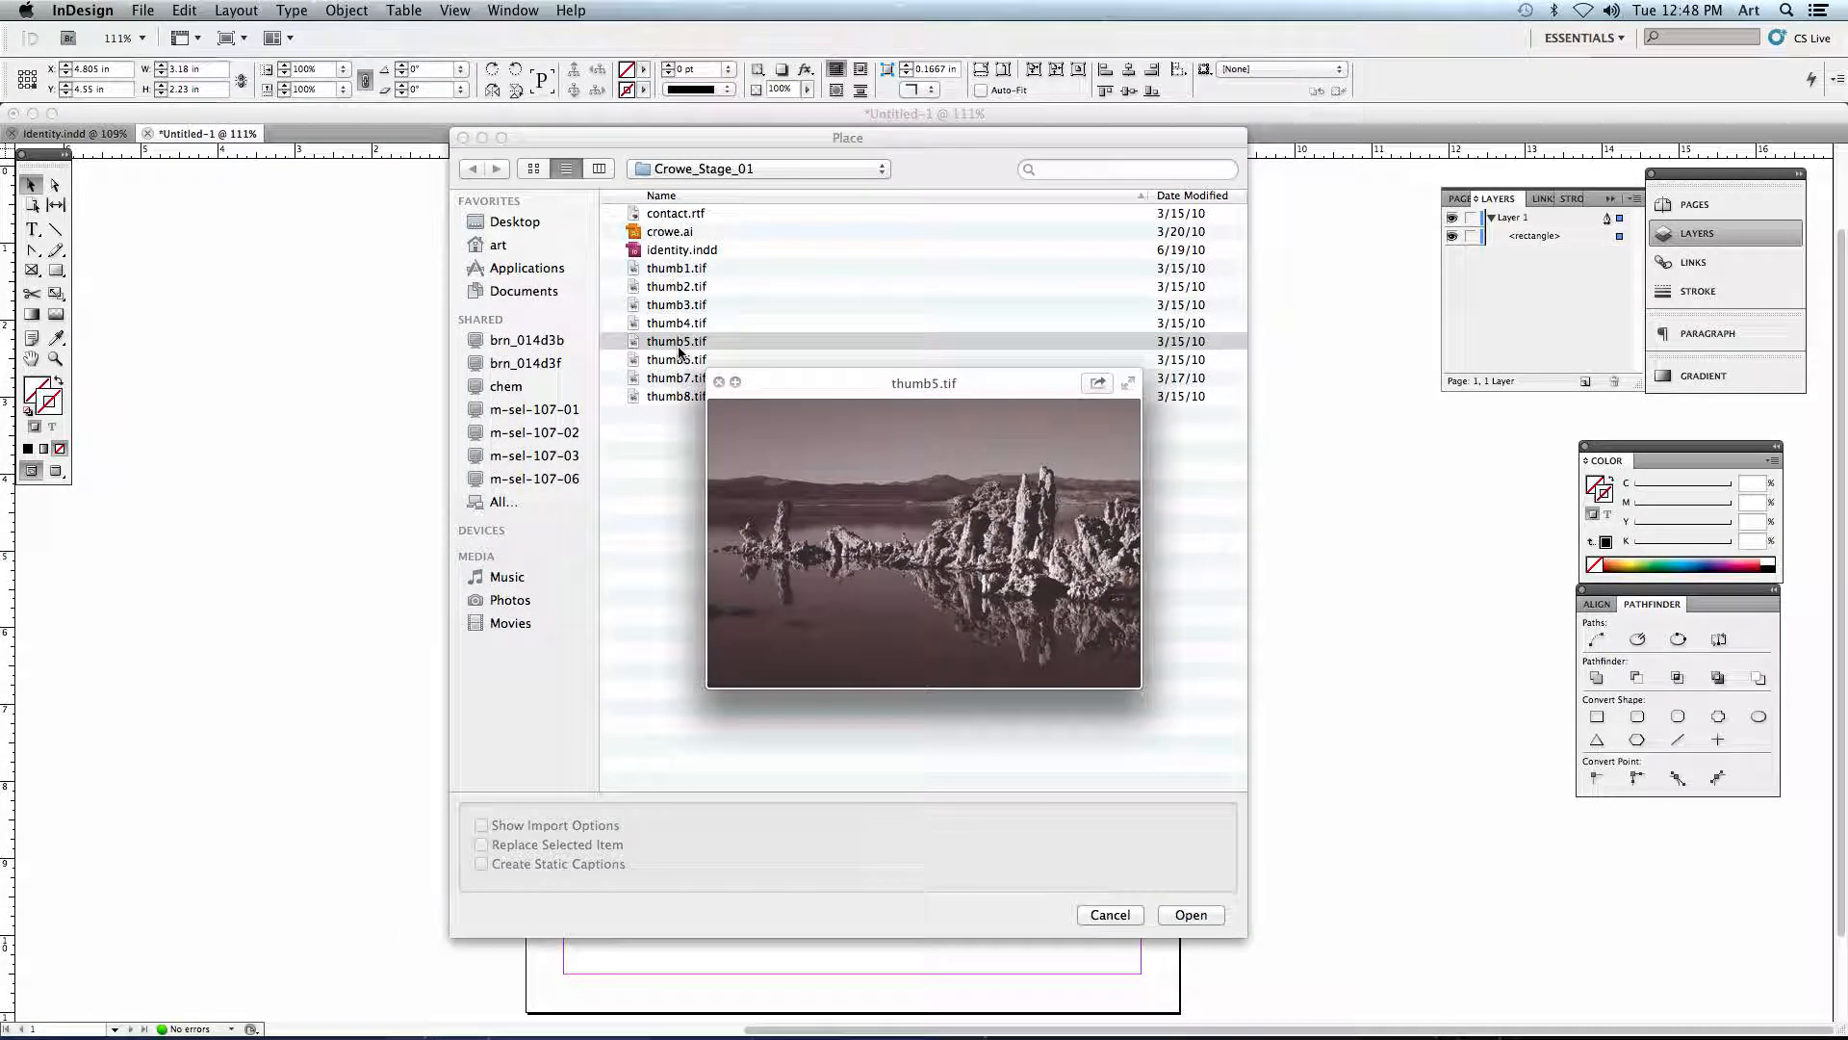
key("space")
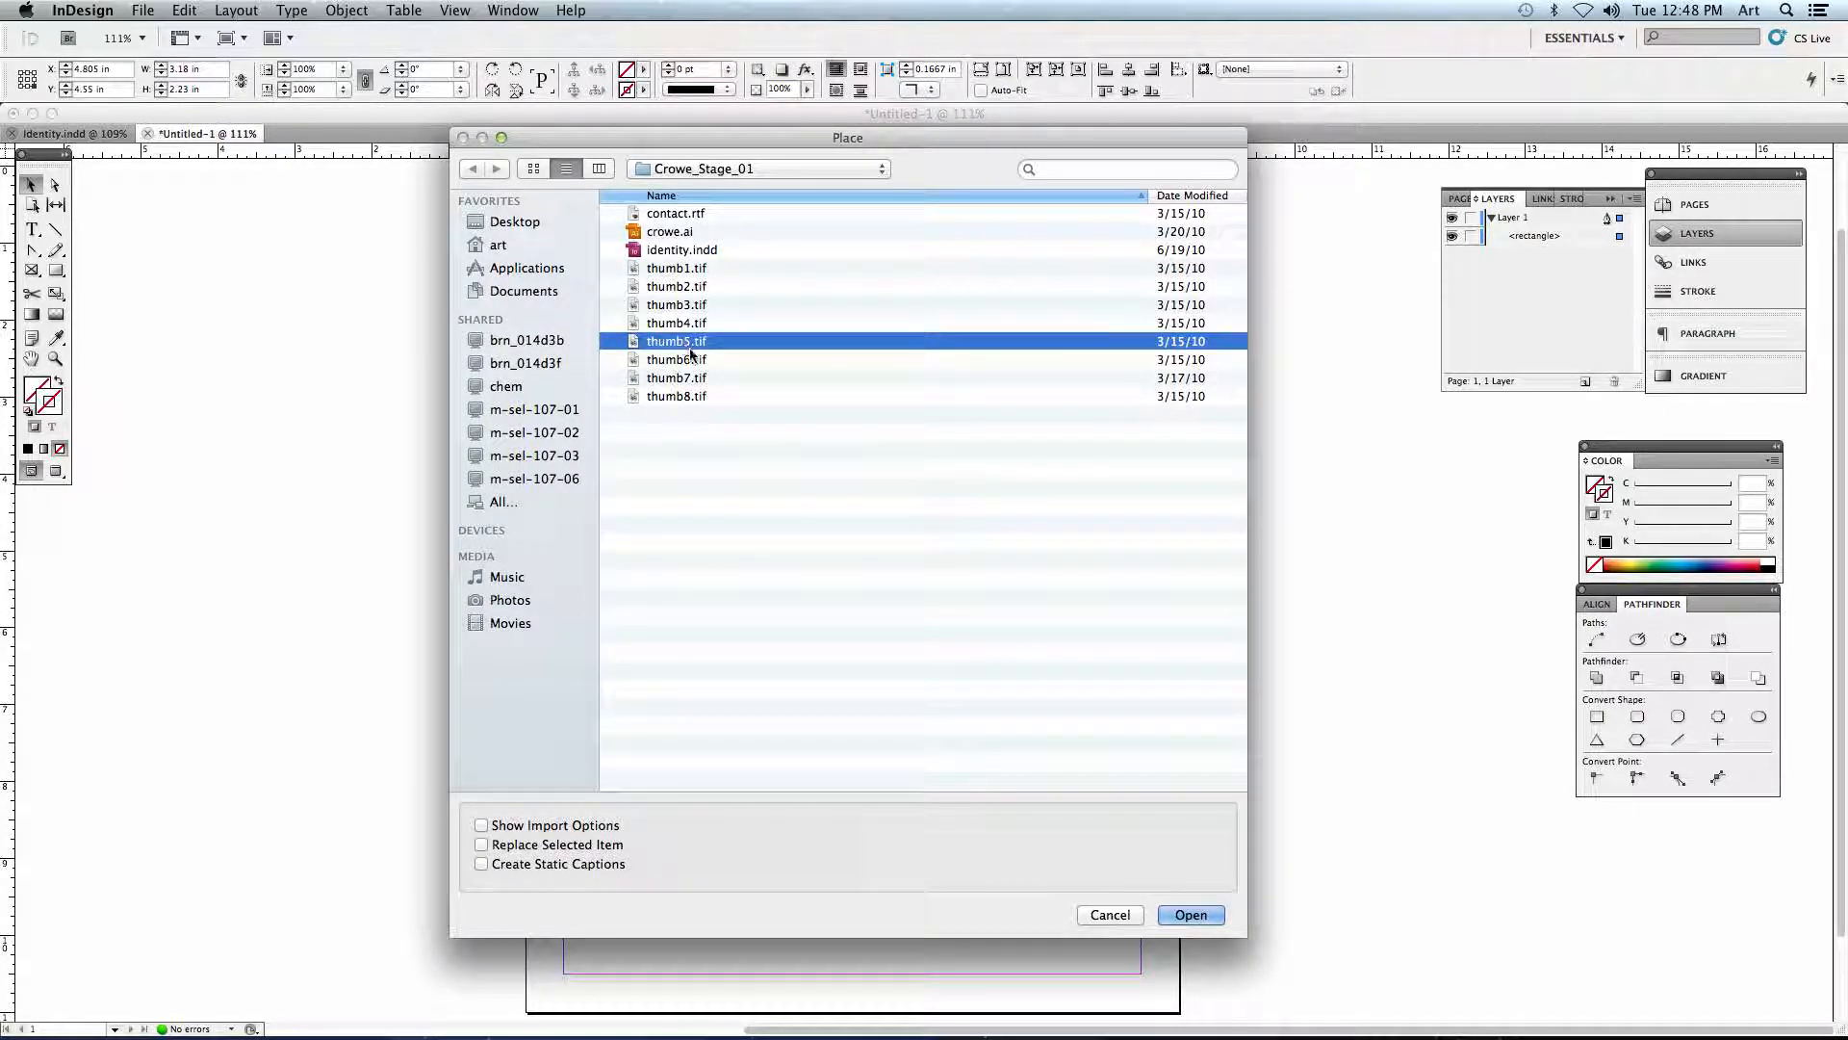
- Examine the previews of several thumbnails, crowe.ai and identity.indd in column view, and return to the list view
left_click(600, 171)
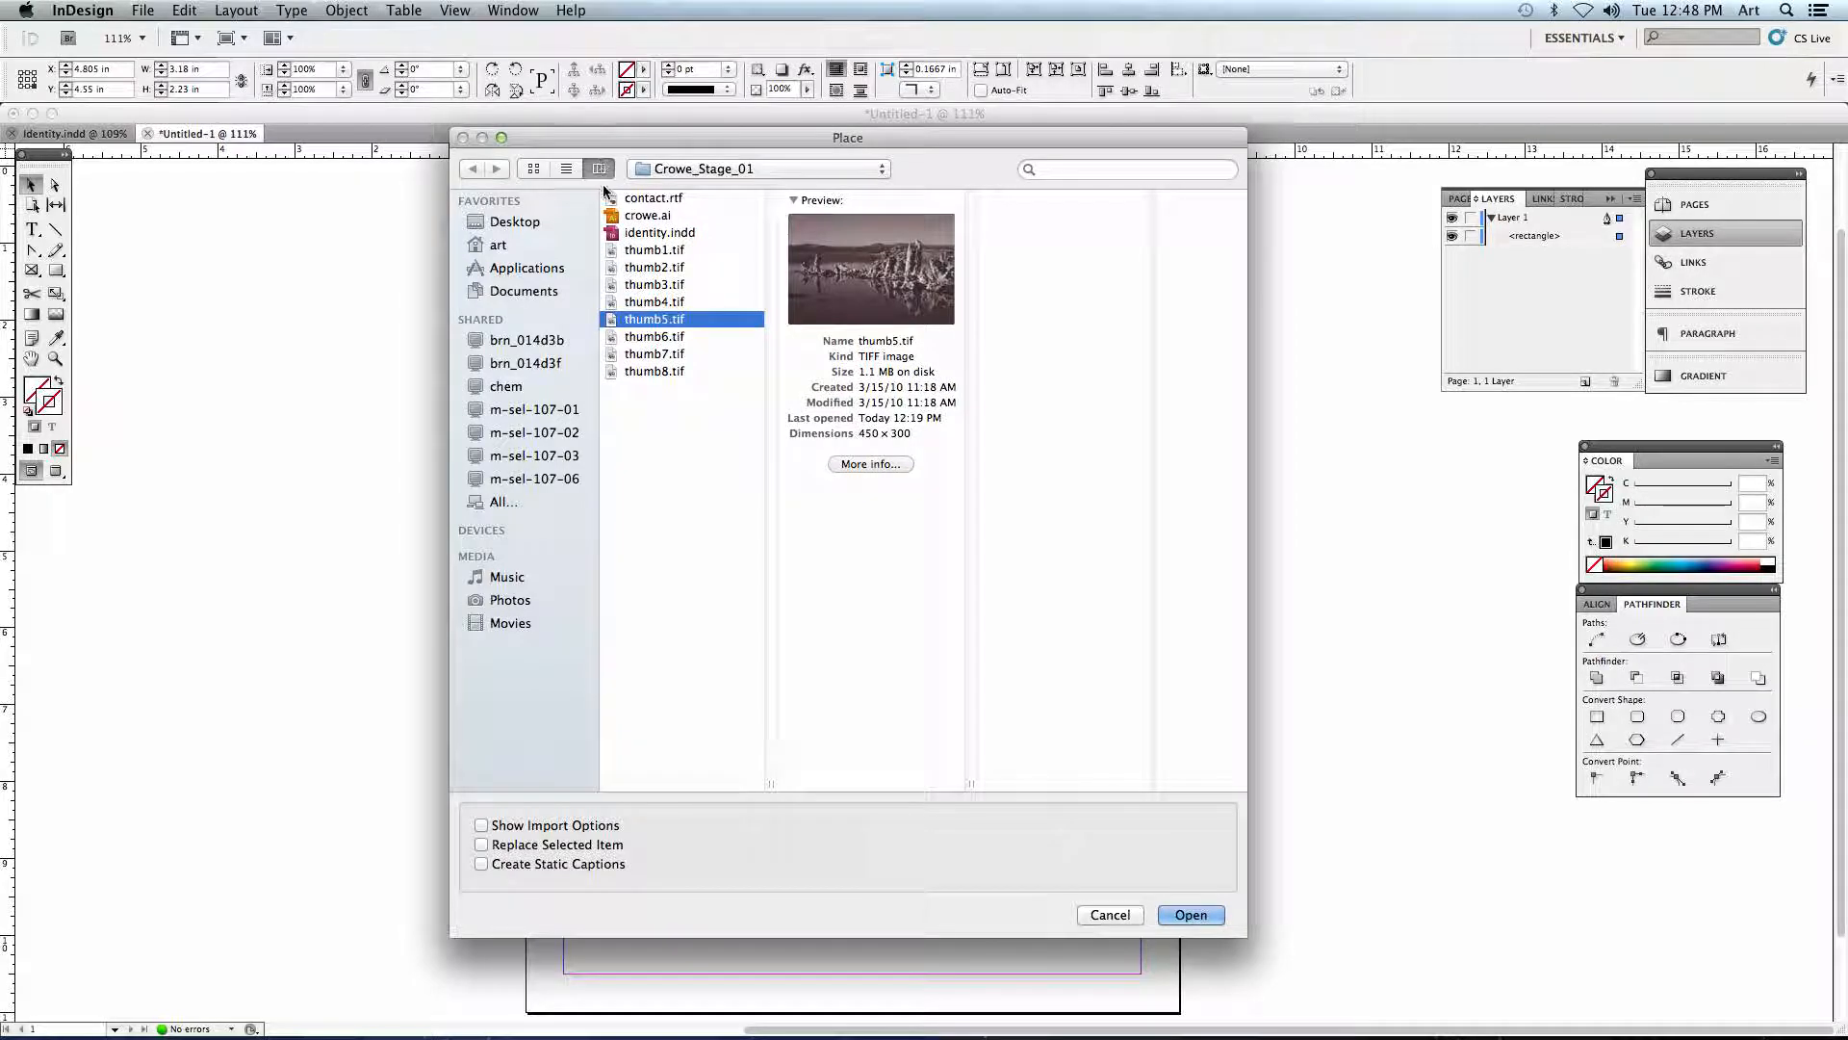
left_click(704, 284)
left_click(643, 266)
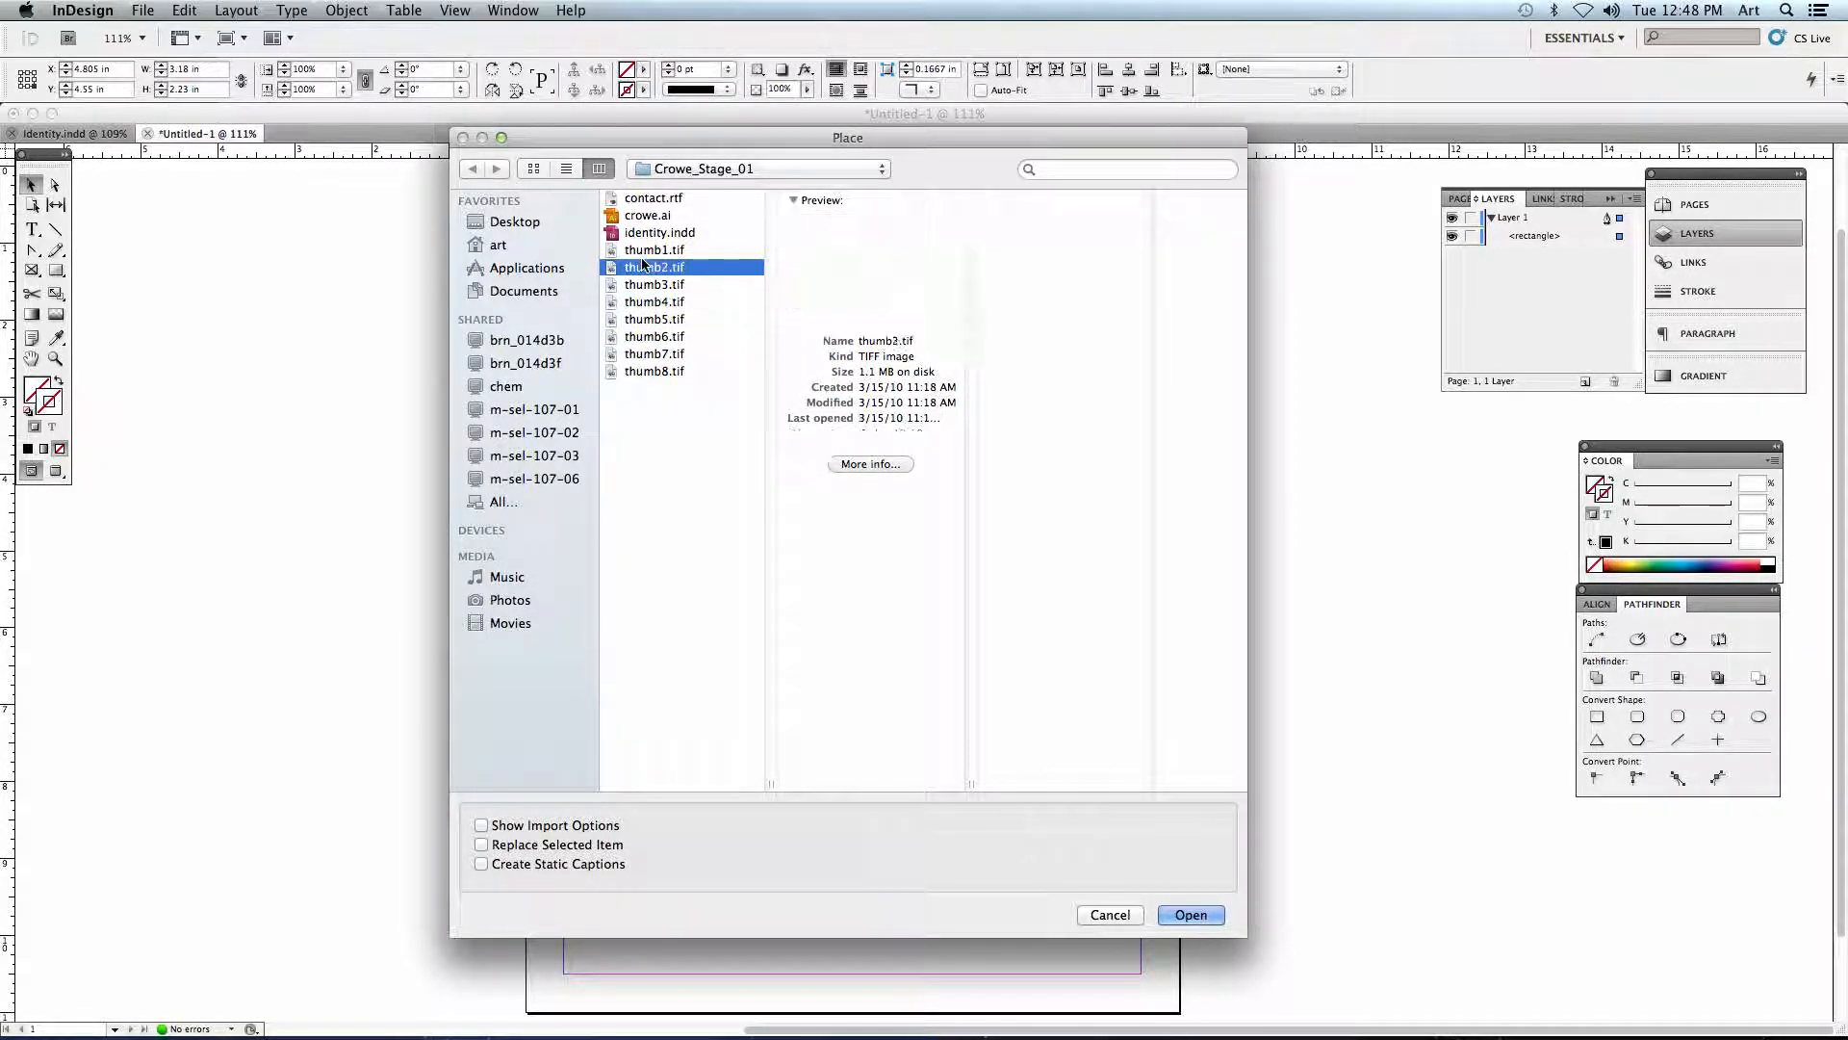
left_click(650, 320)
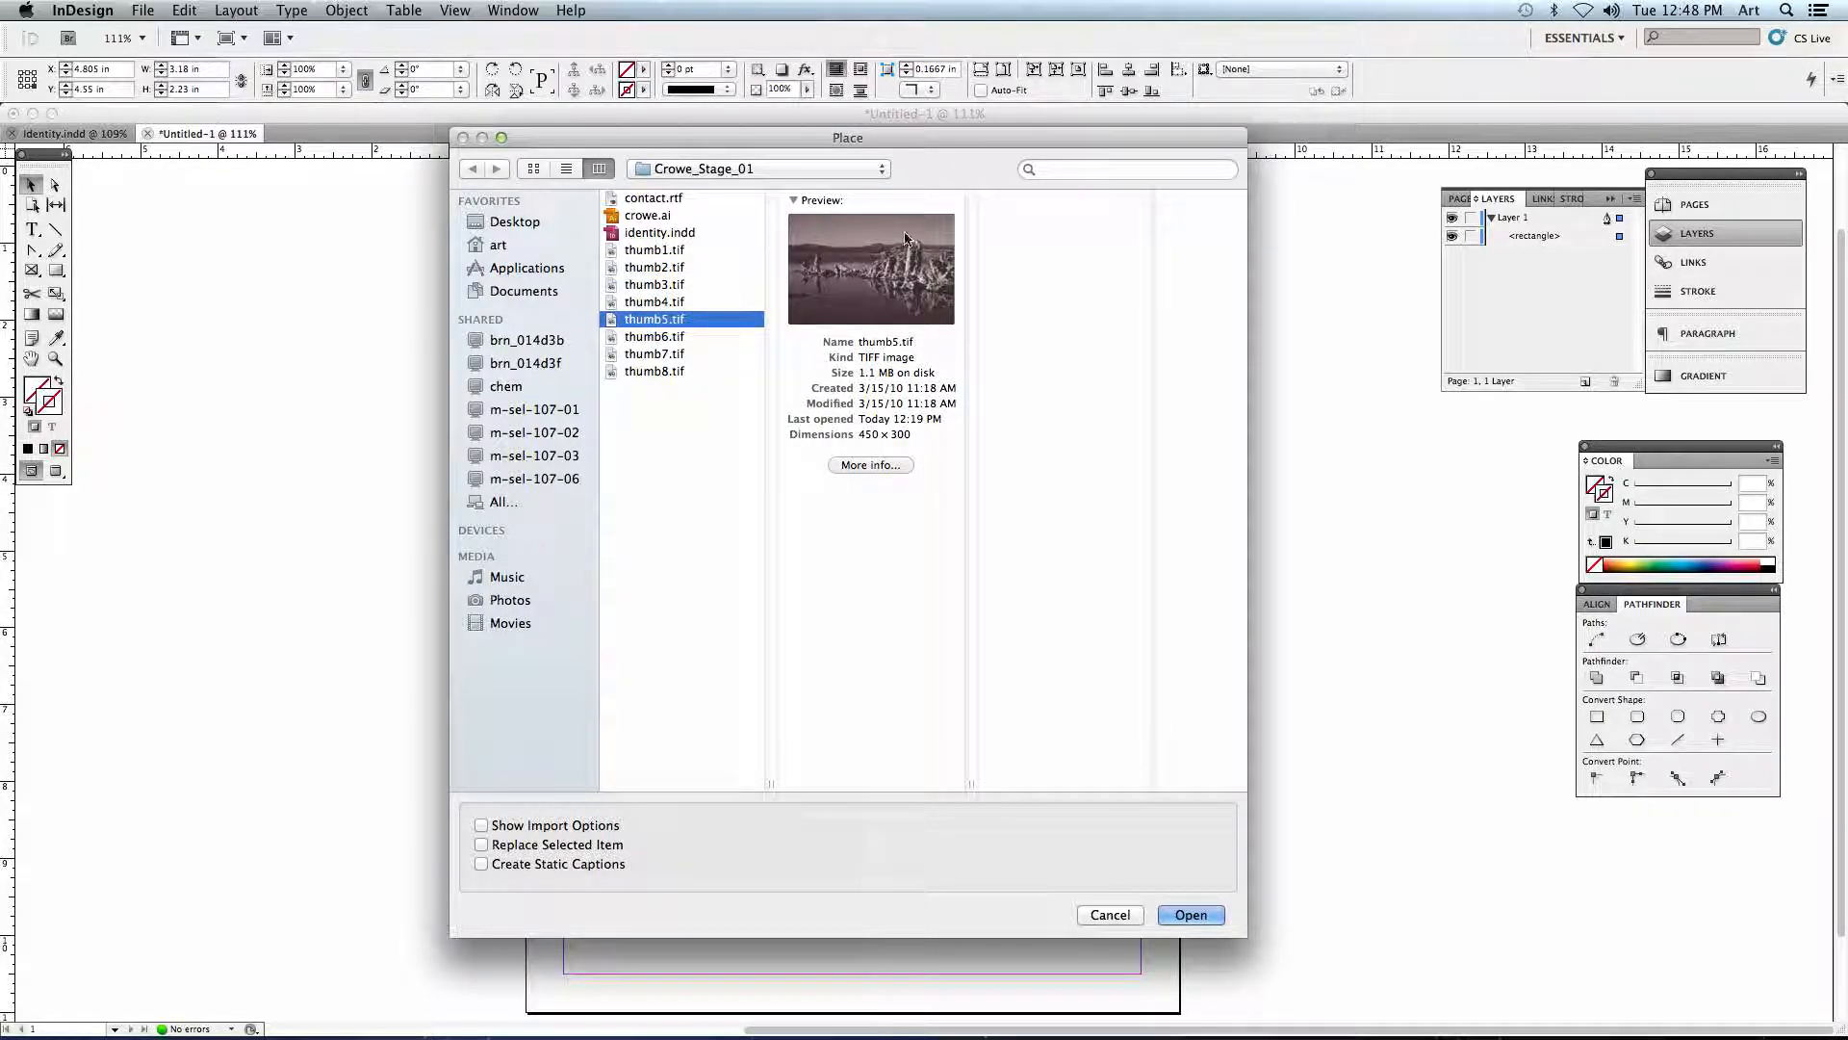
left_click(657, 223)
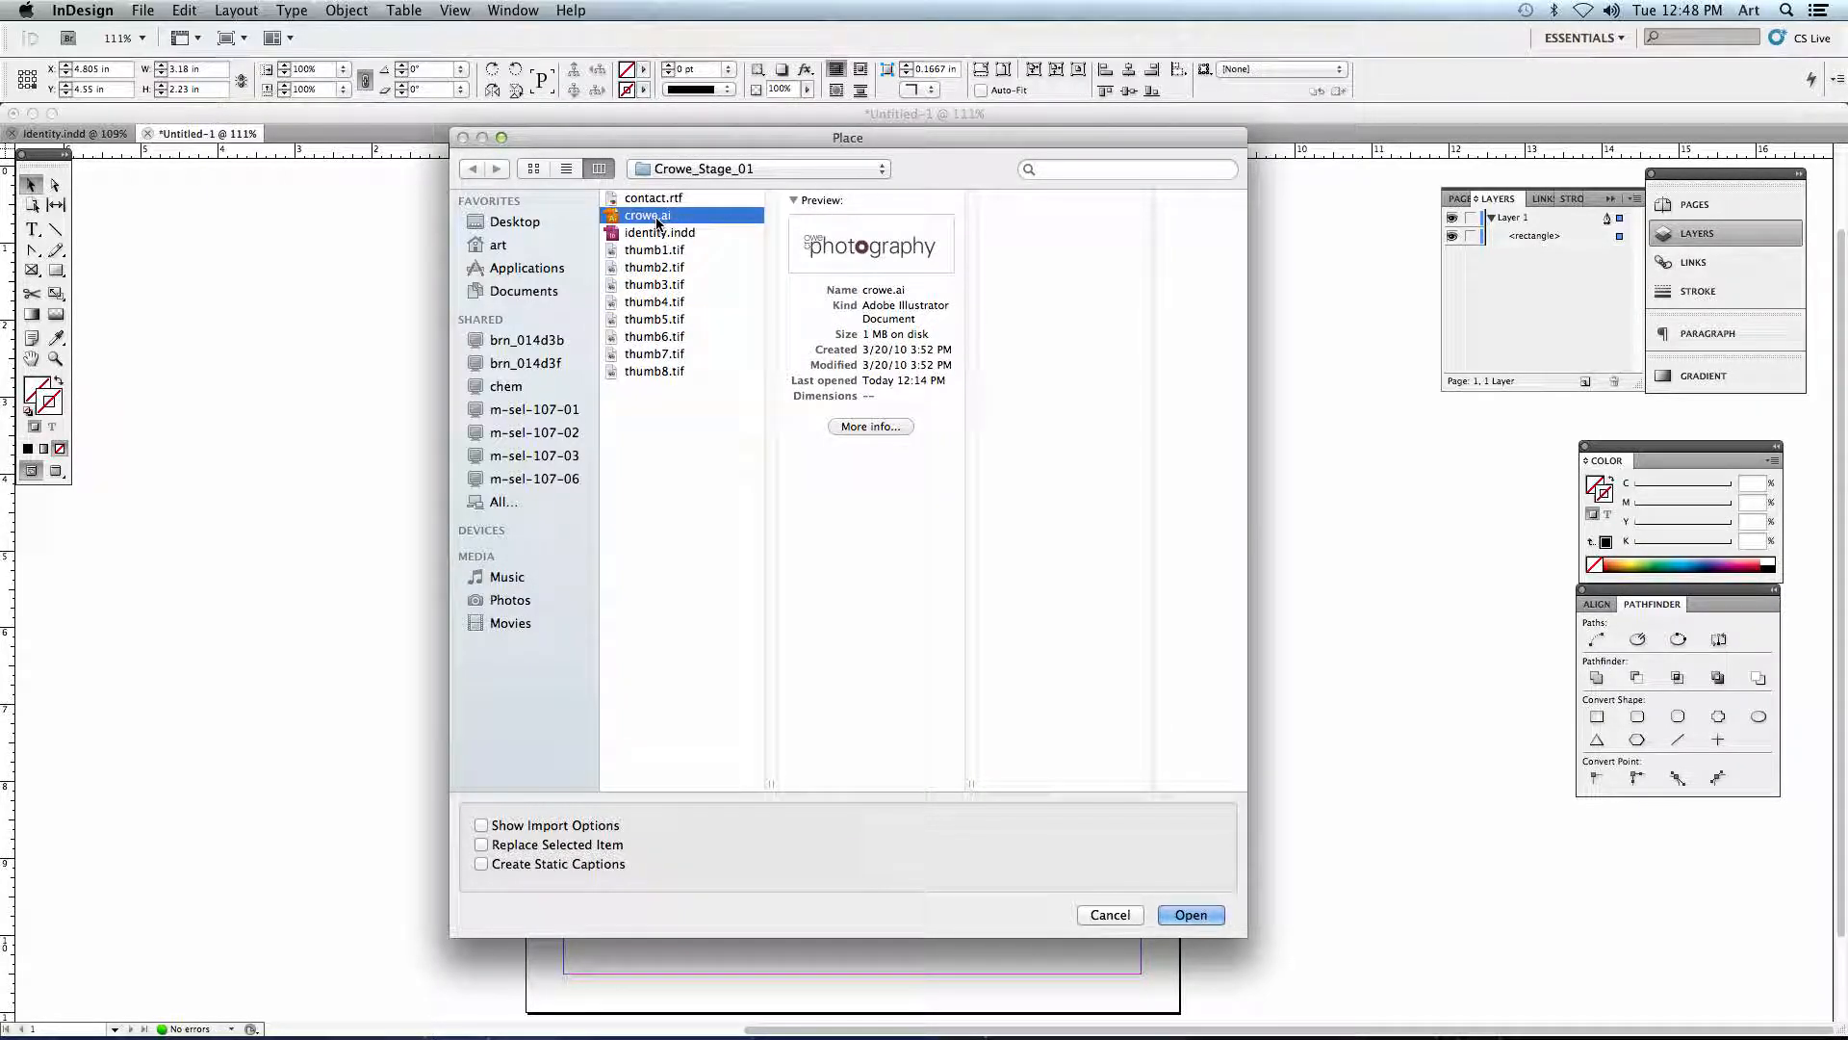
left_click(663, 233)
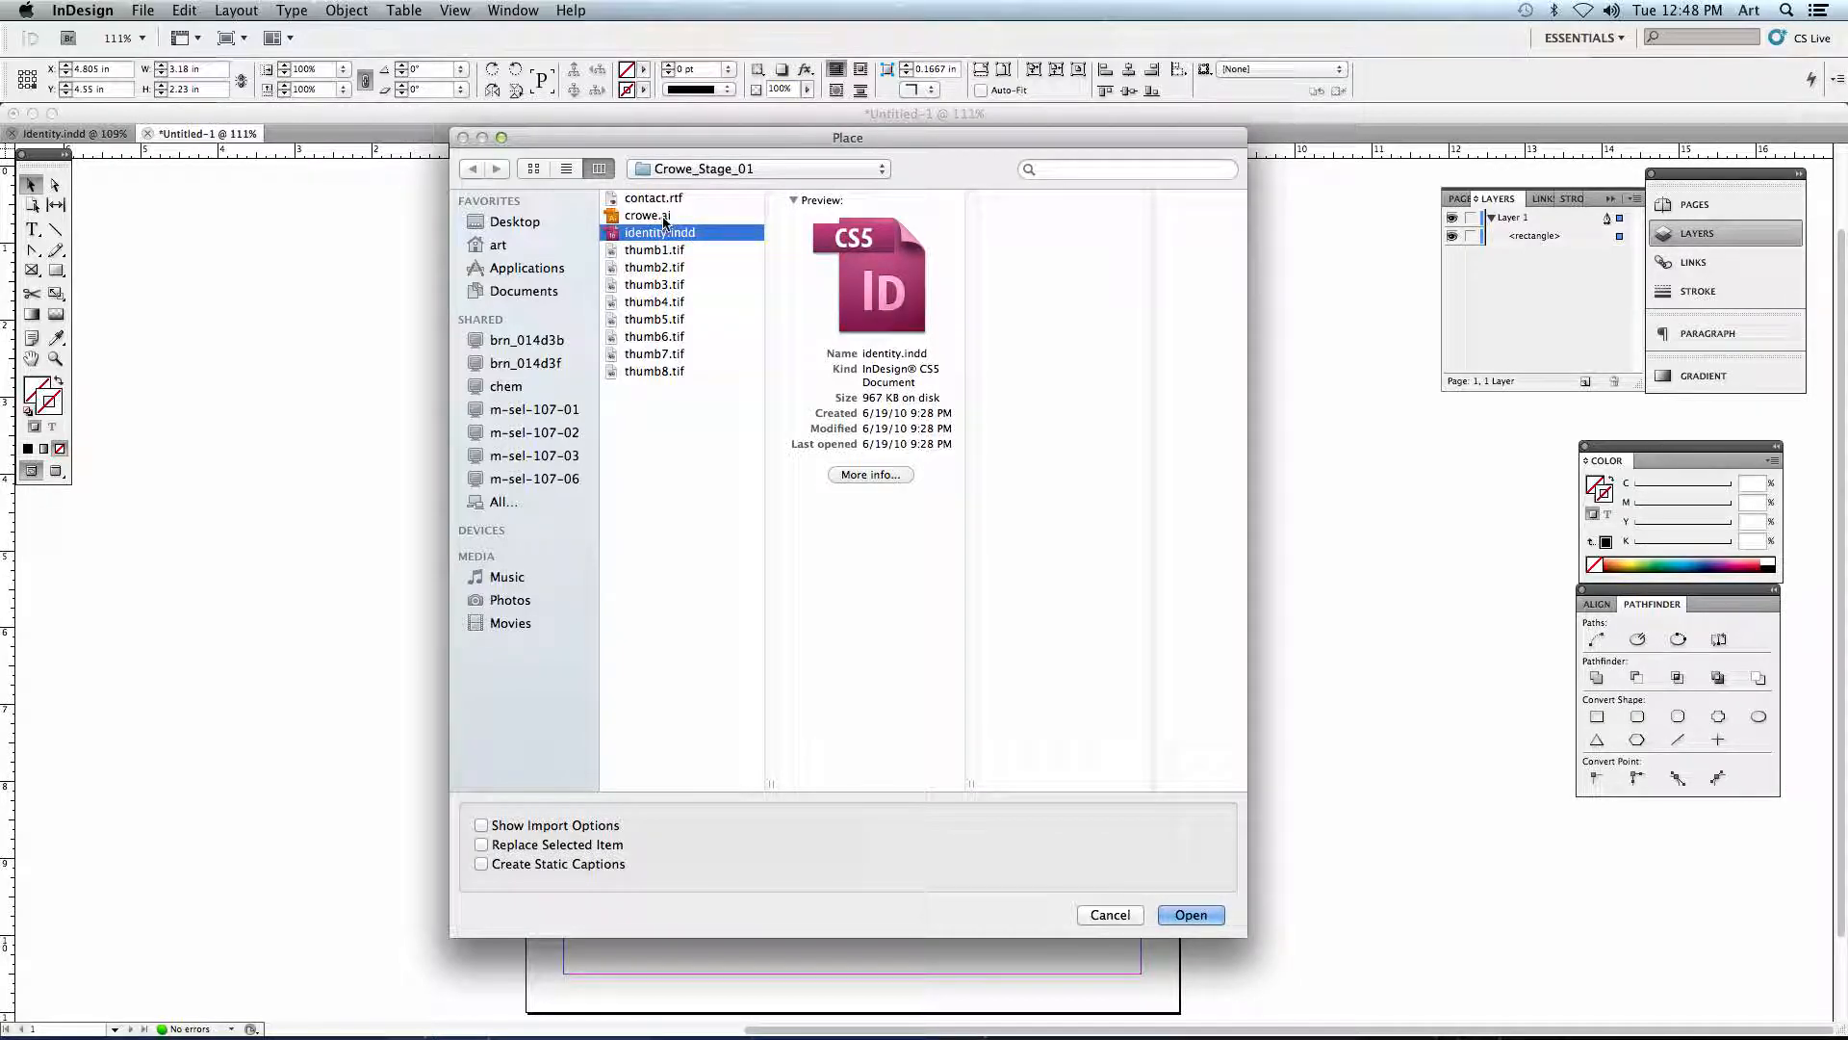
left_click(663, 216)
left_click(566, 169)
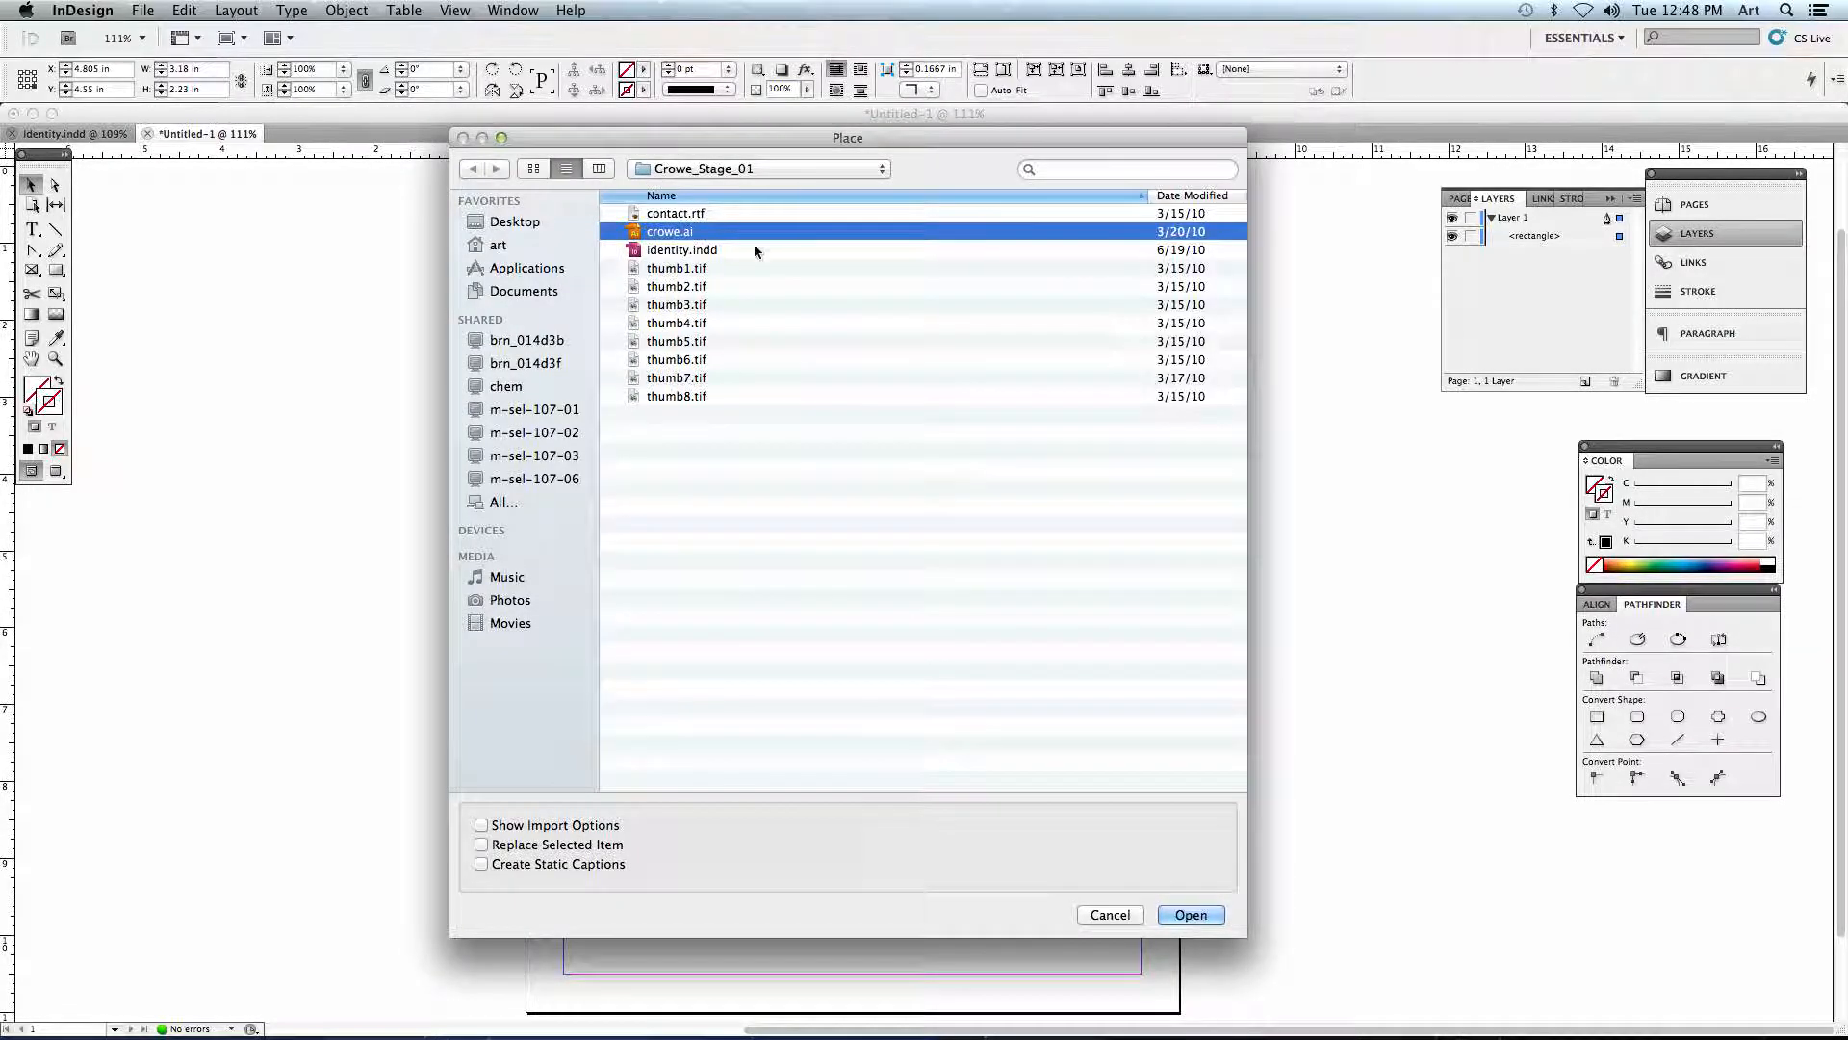
- Place thumb1.tif from the Crowe_Stage_01 folder into the selected frame
left_click(678, 269)
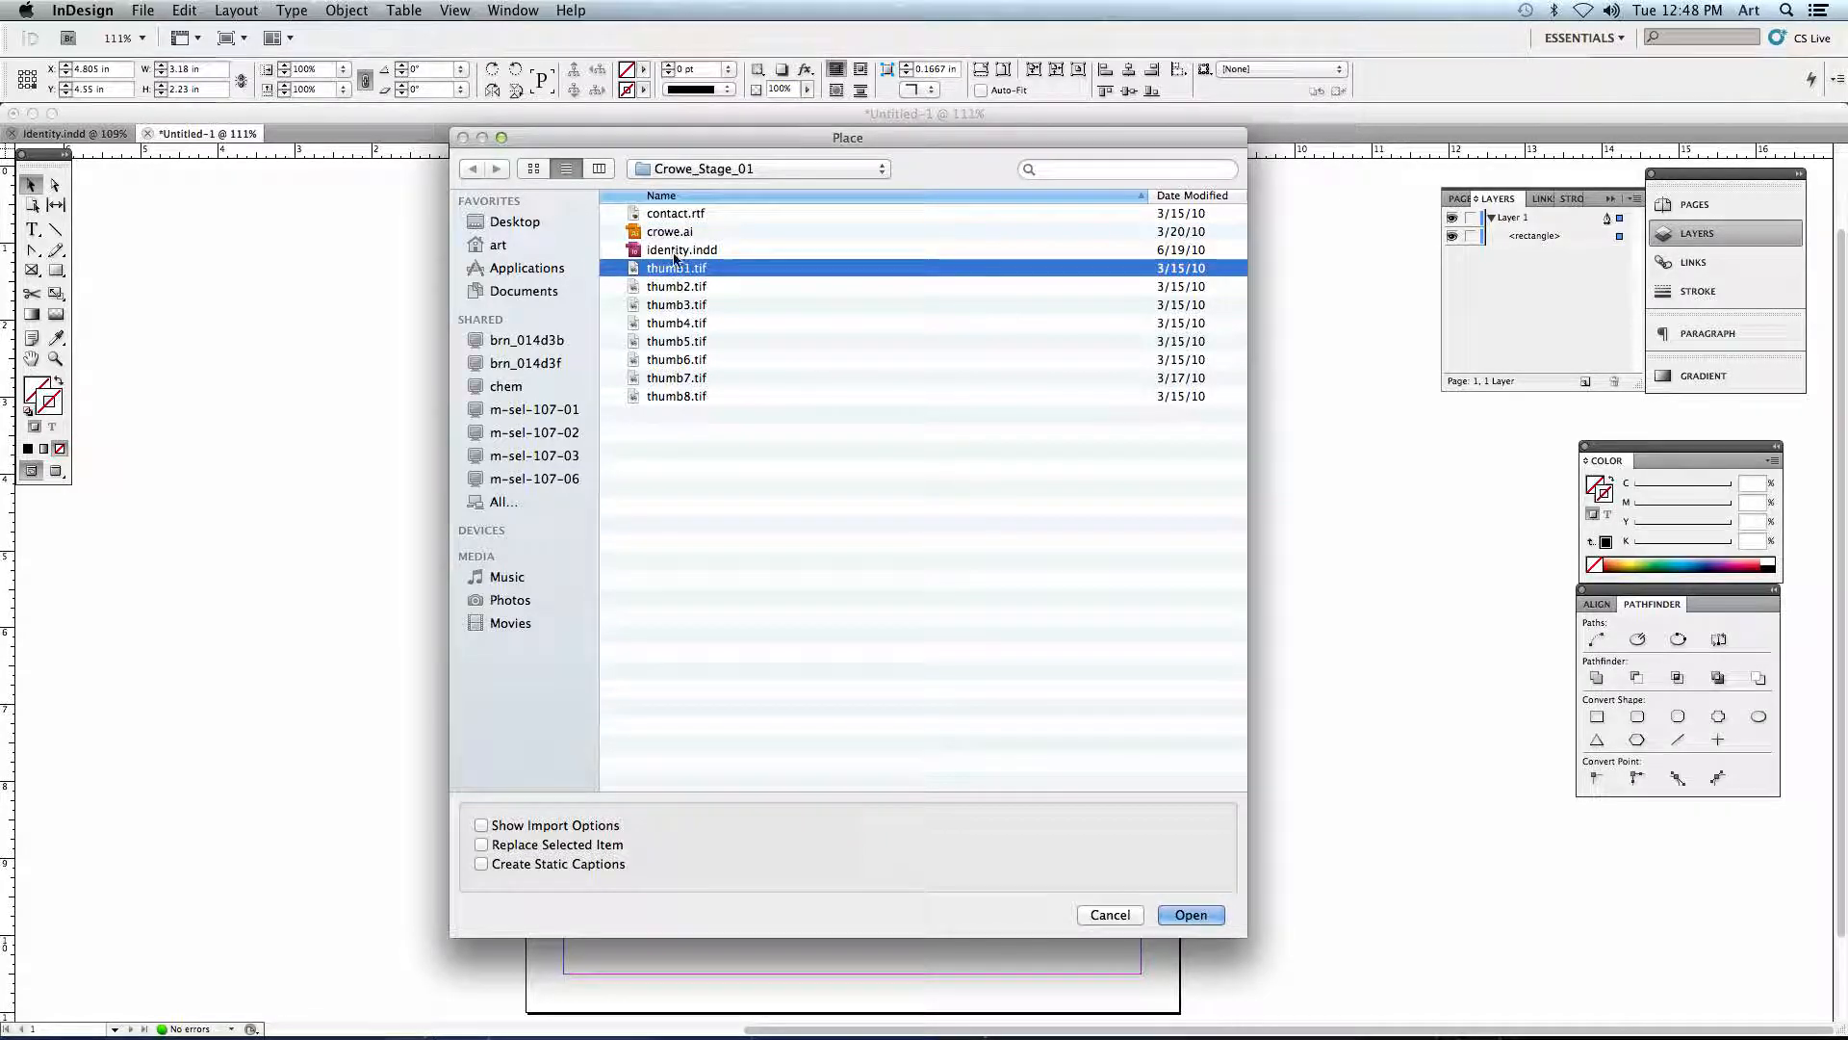
left_click(1182, 913)
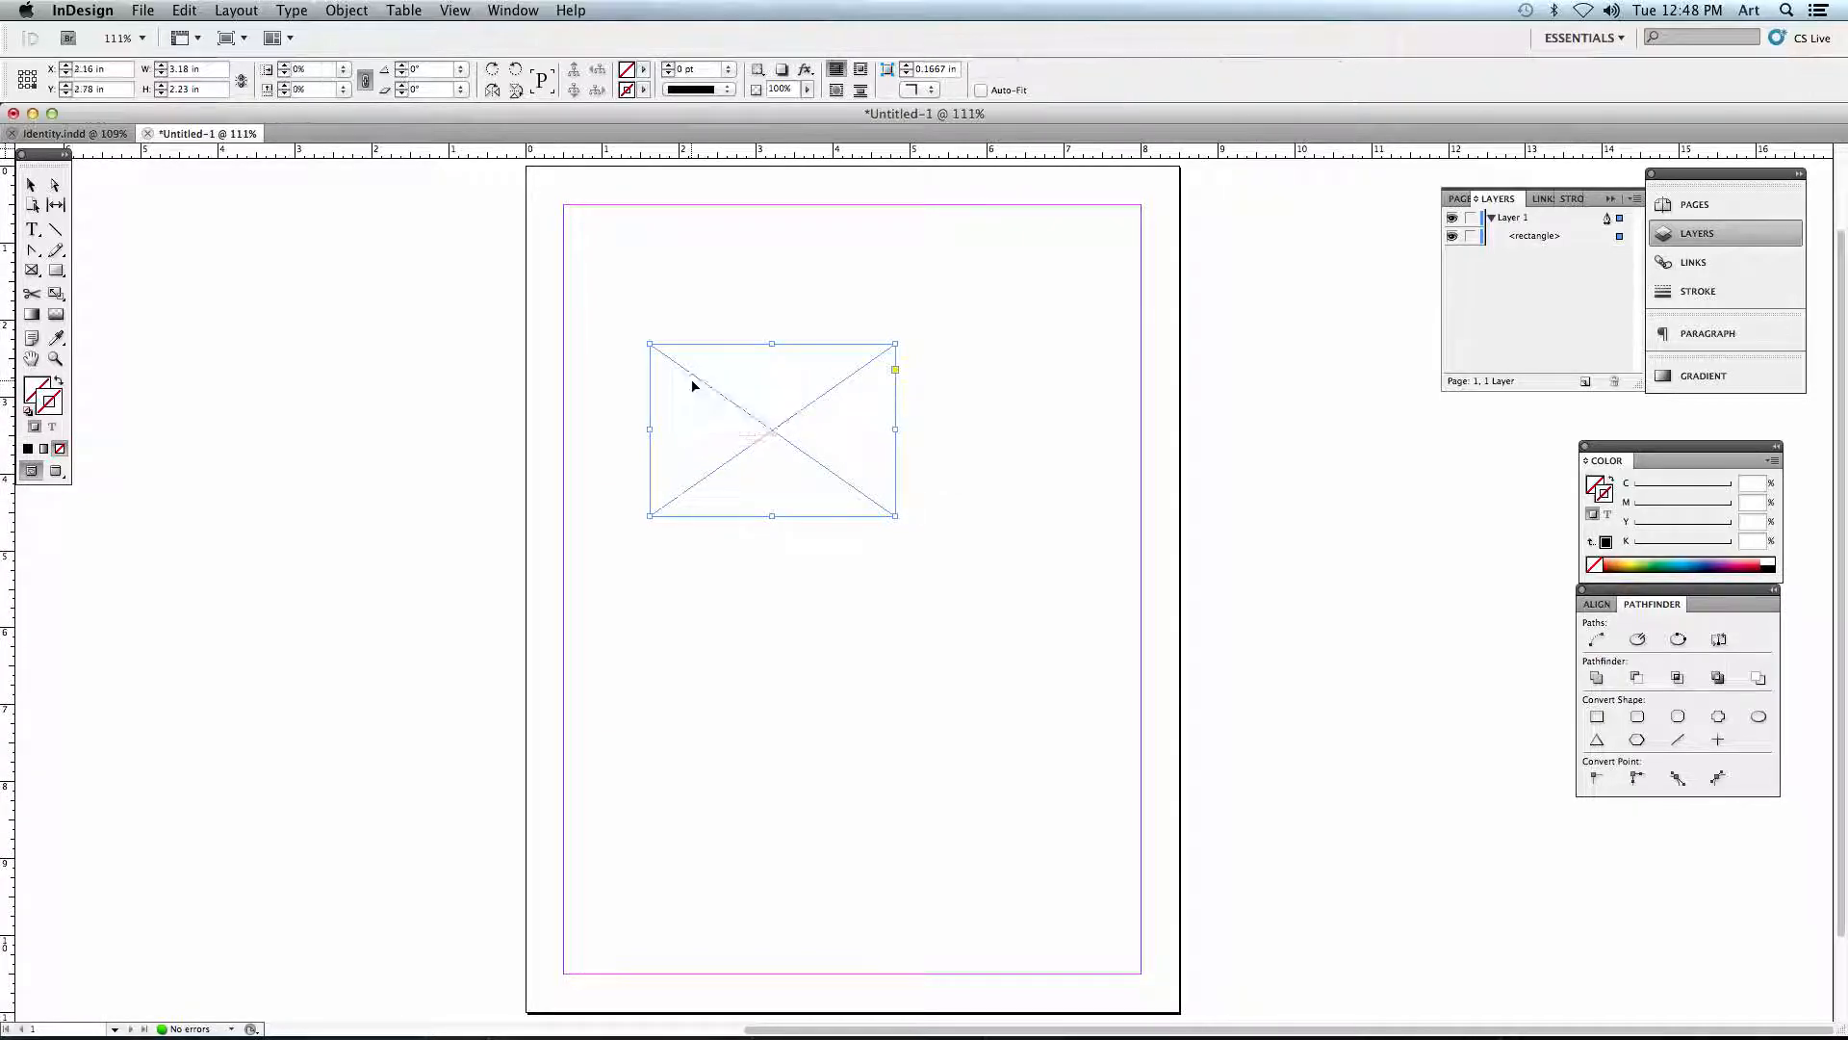
left_click(773, 431)
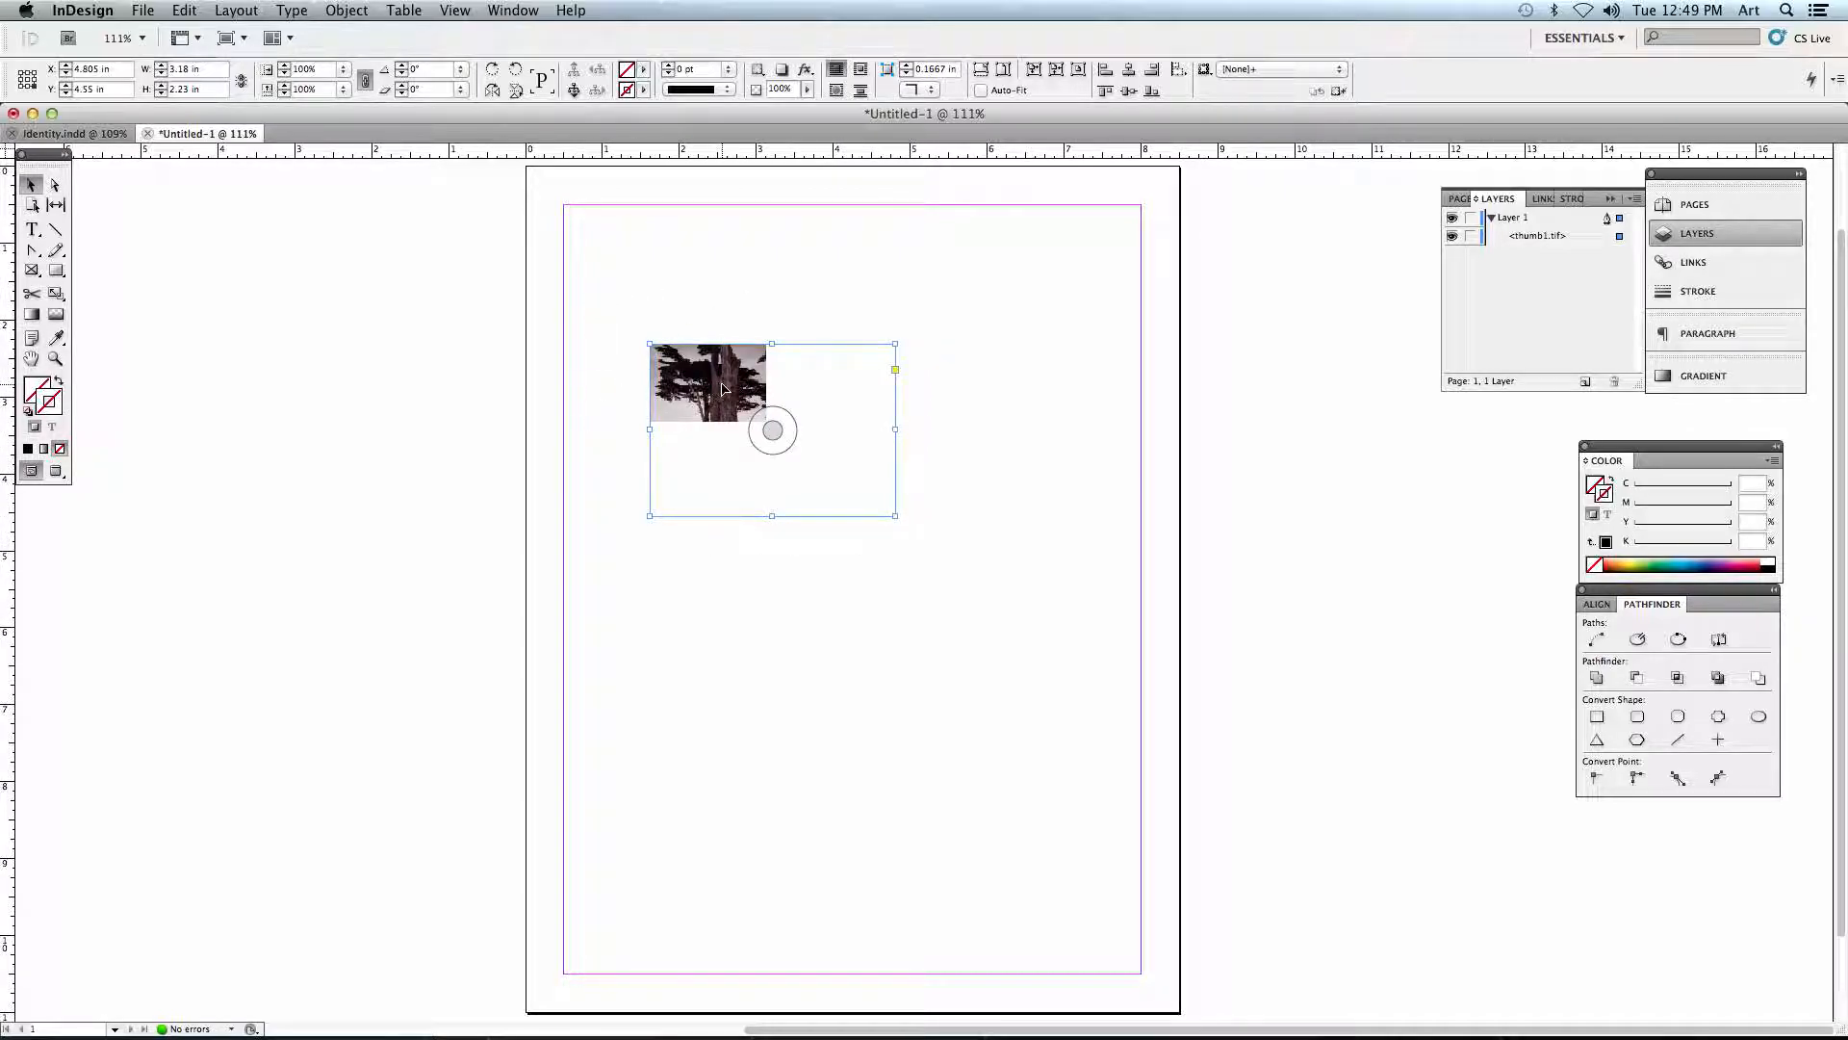
- Move the tree image's frame slightly right and down, and resize it to a tight crop and back out to about 3.96 by 2.58 in
mouse_move(674, 363)
left_mouse_down()
mouse_move(758, 388)
mouse_move(672, 370)
mouse_move(686, 383)
left_mouse_up()
left_click_drag(907, 535, 753, 424)
left_click(835, 384)
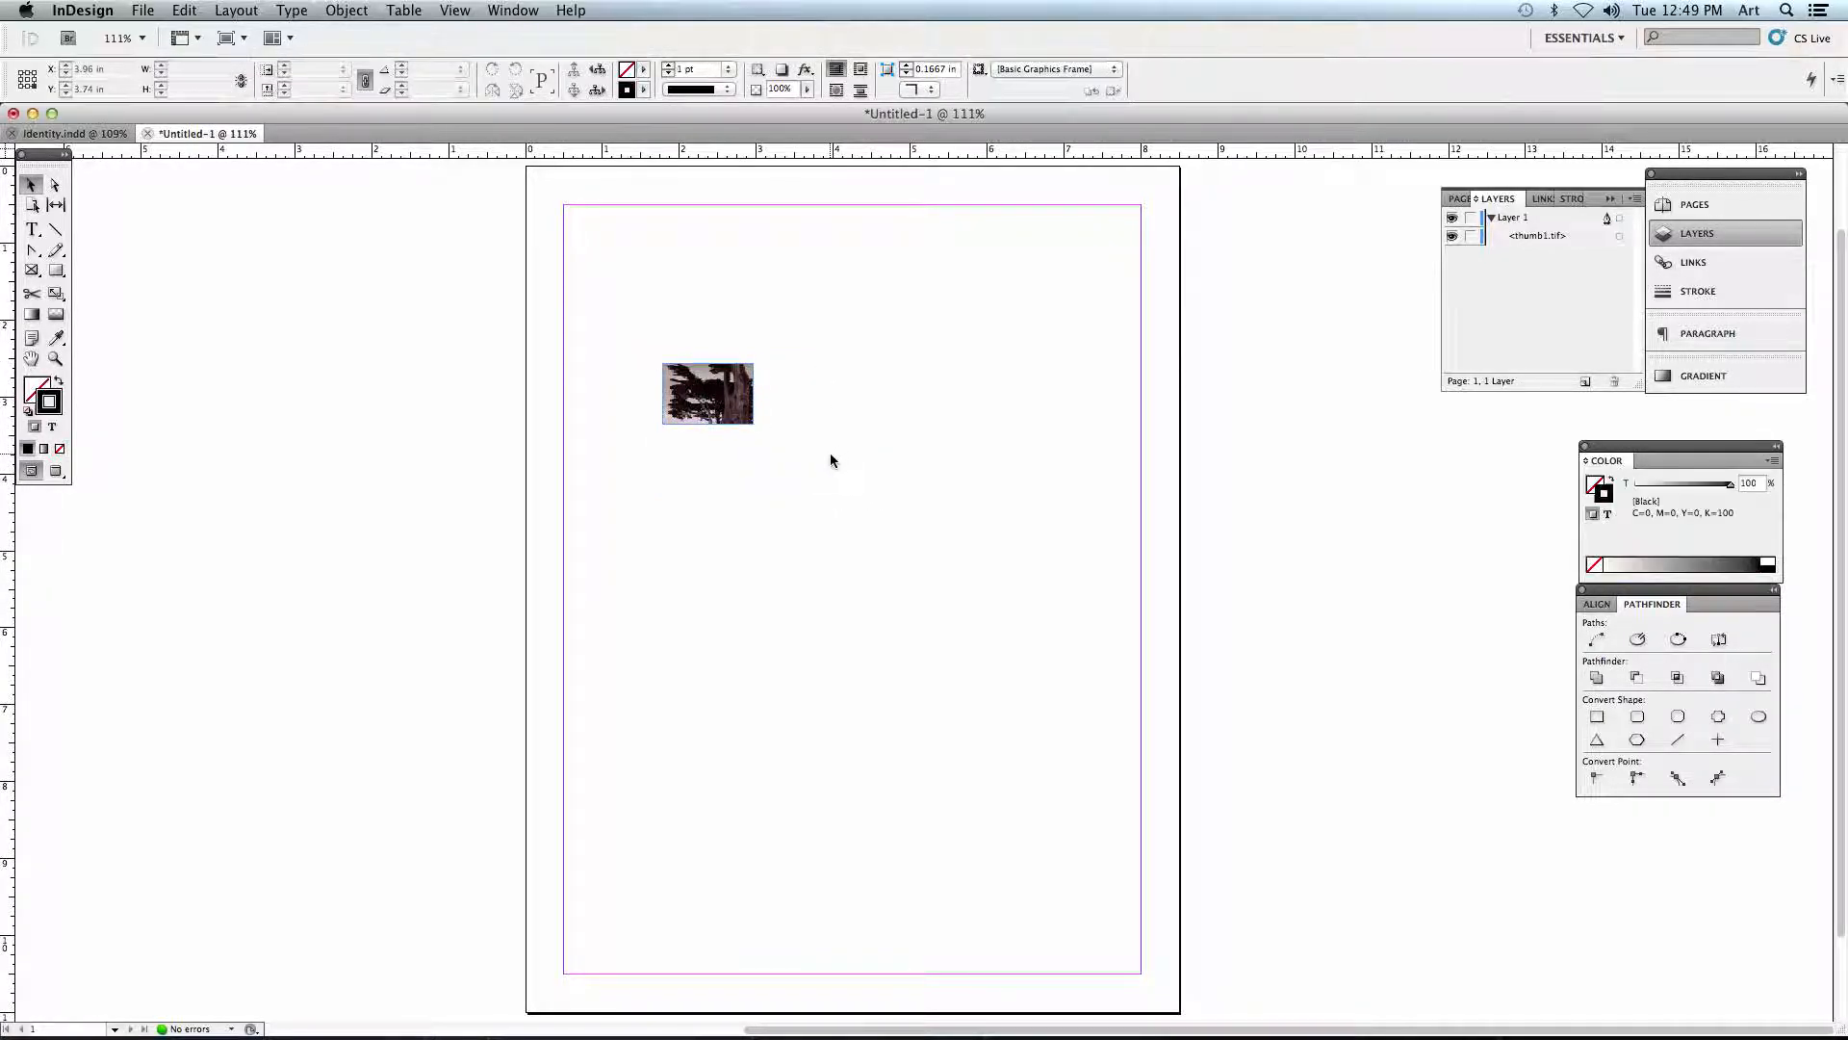
left_click(749, 418)
left_click_drag(753, 424, 967, 561)
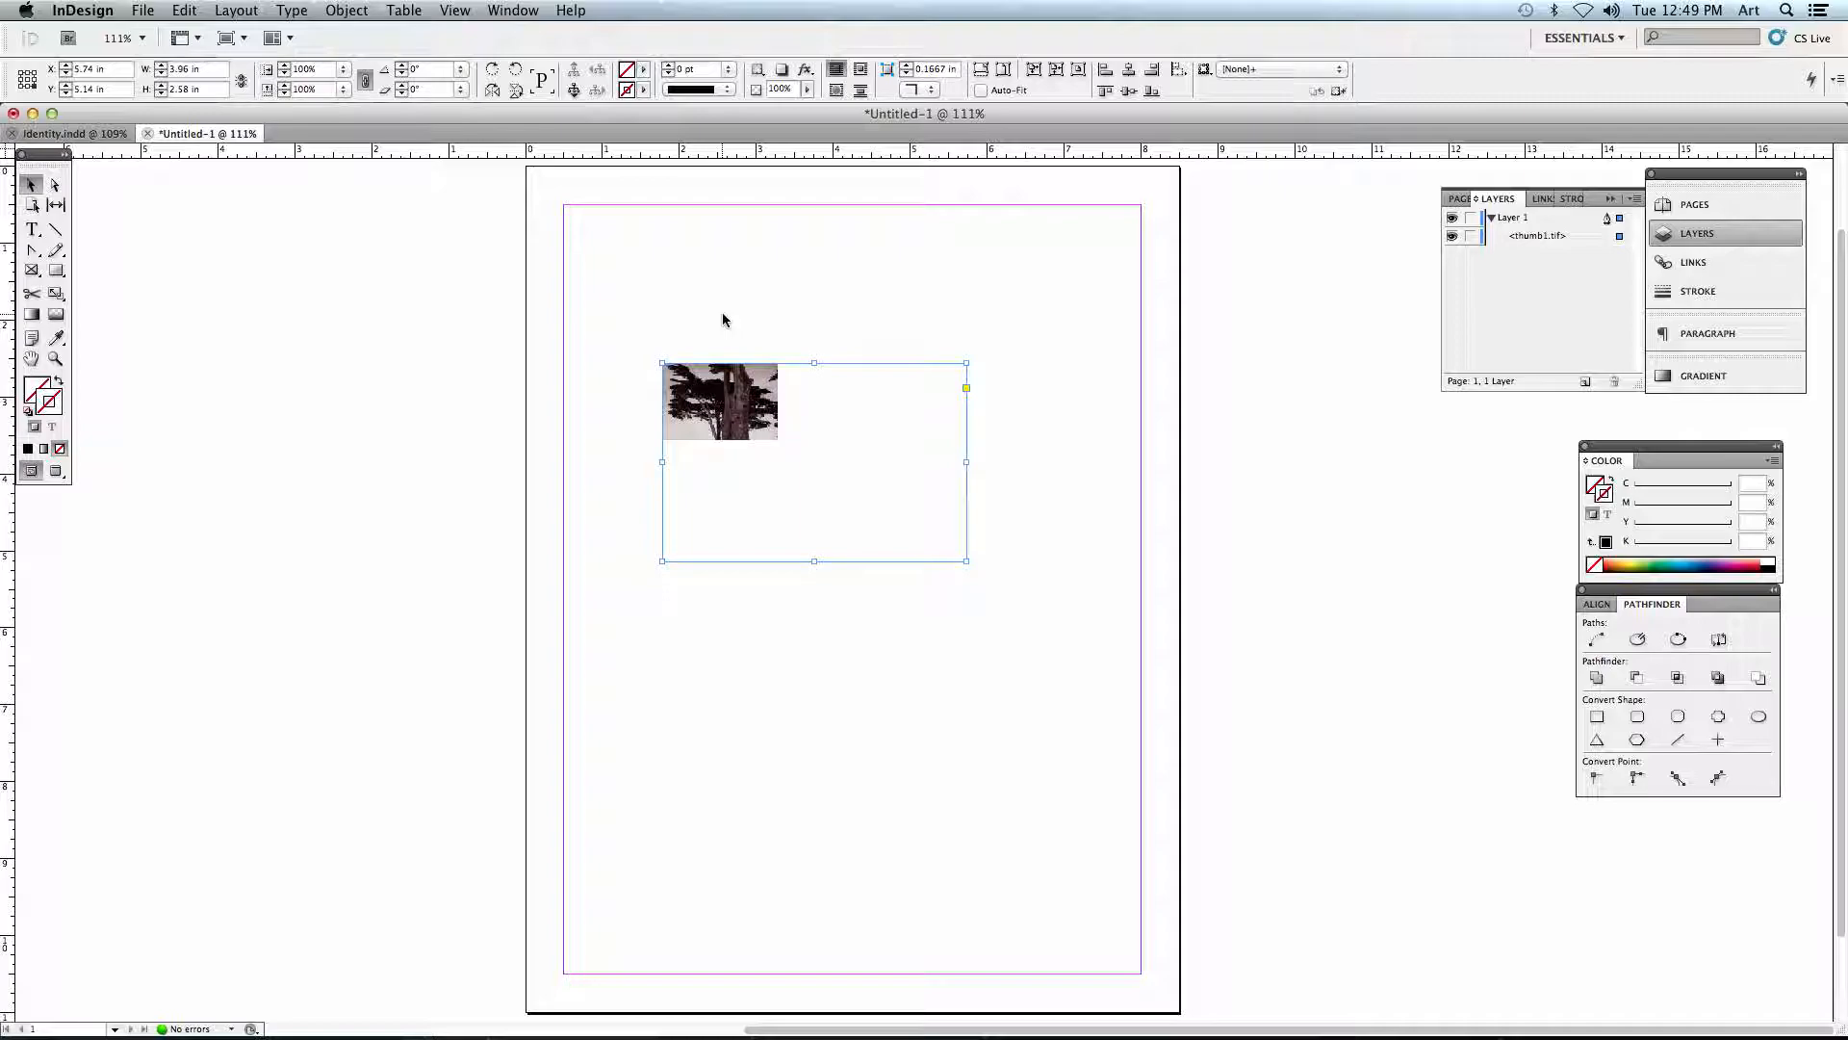
- Scale the tree image inside its frame up to about 268% and back down to about 116%, and deselect it
left_click(815, 462)
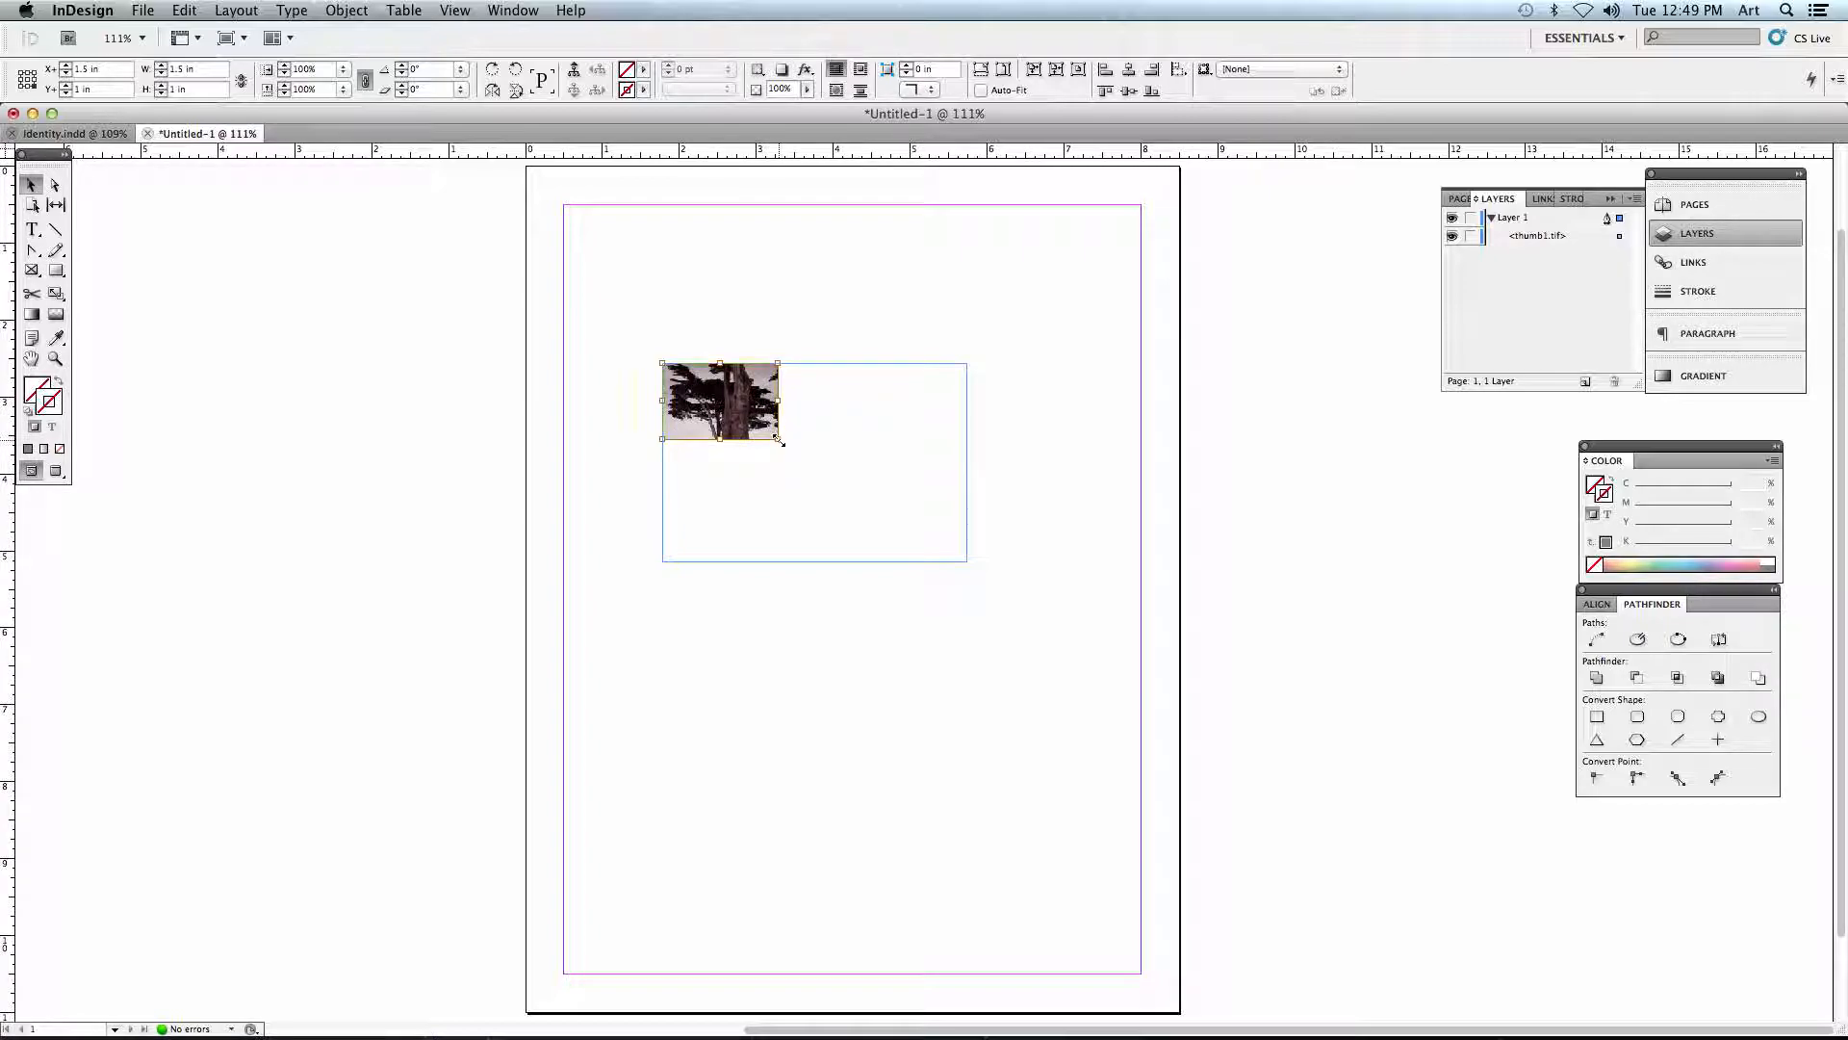
left_click_drag(778, 439, 970, 561)
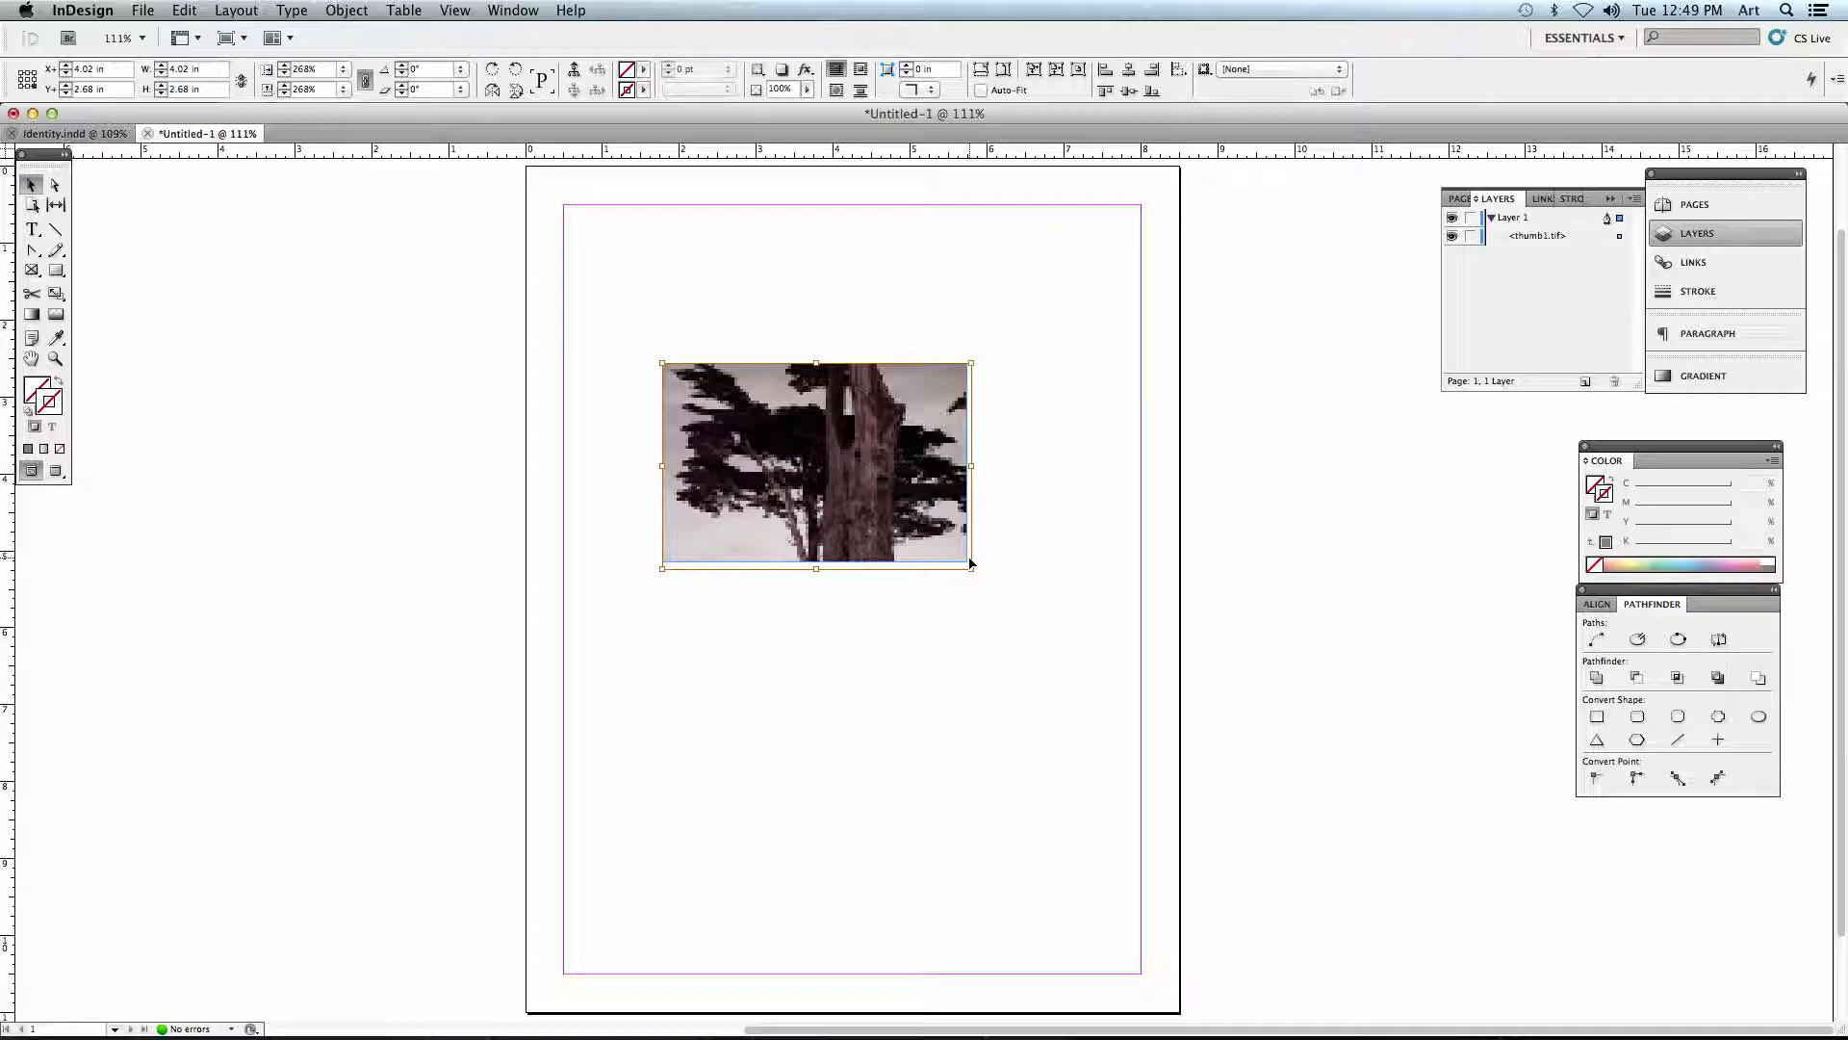
left_click_drag(969, 571, 817, 467)
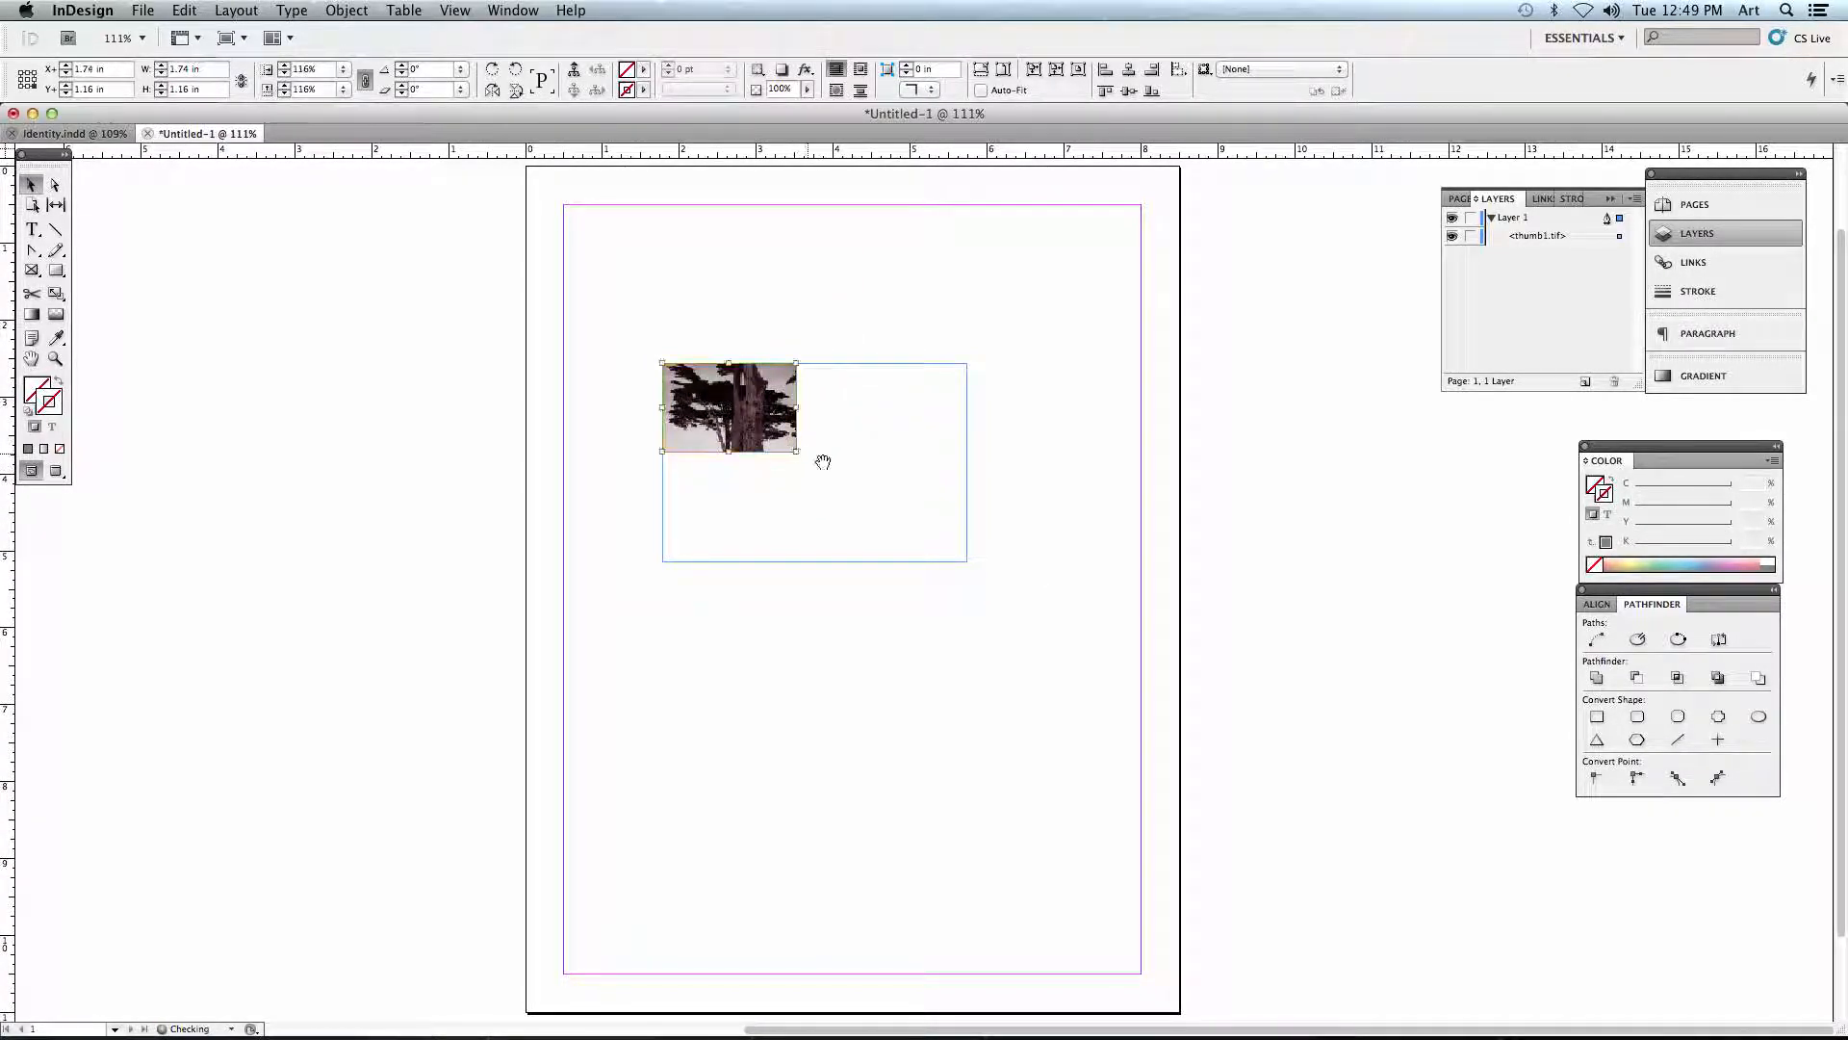
left_click(1078, 497)
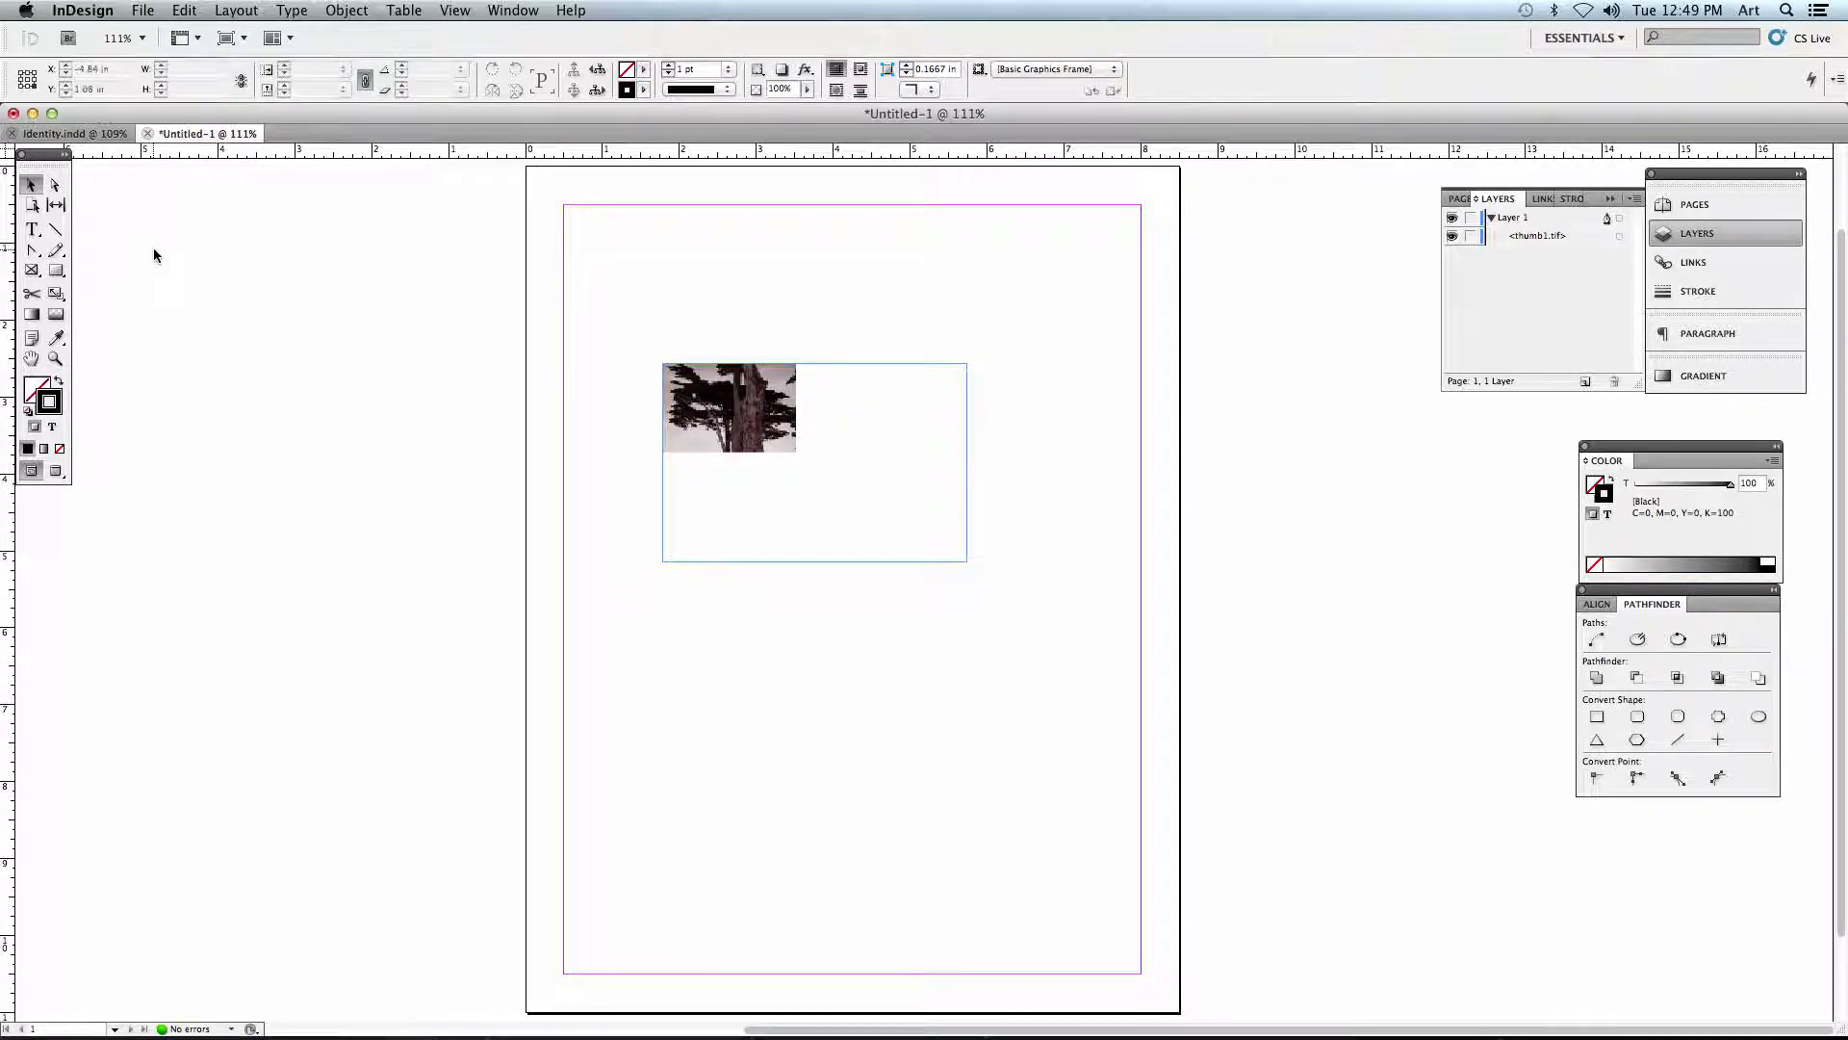
- Use the Direct Selection tool to reposition the tree image inside the frame and enlarge it to about 3 by 2 in
left_click(56, 190)
left_click(729, 401)
left_click_drag(734, 413, 948, 525)
left_click_drag(766, 525, 717, 558)
- Shift the tree image about 0.34 in left and 0.2 in up within its frame, and move the frame about 2.9 in down the page
left_click(31, 185)
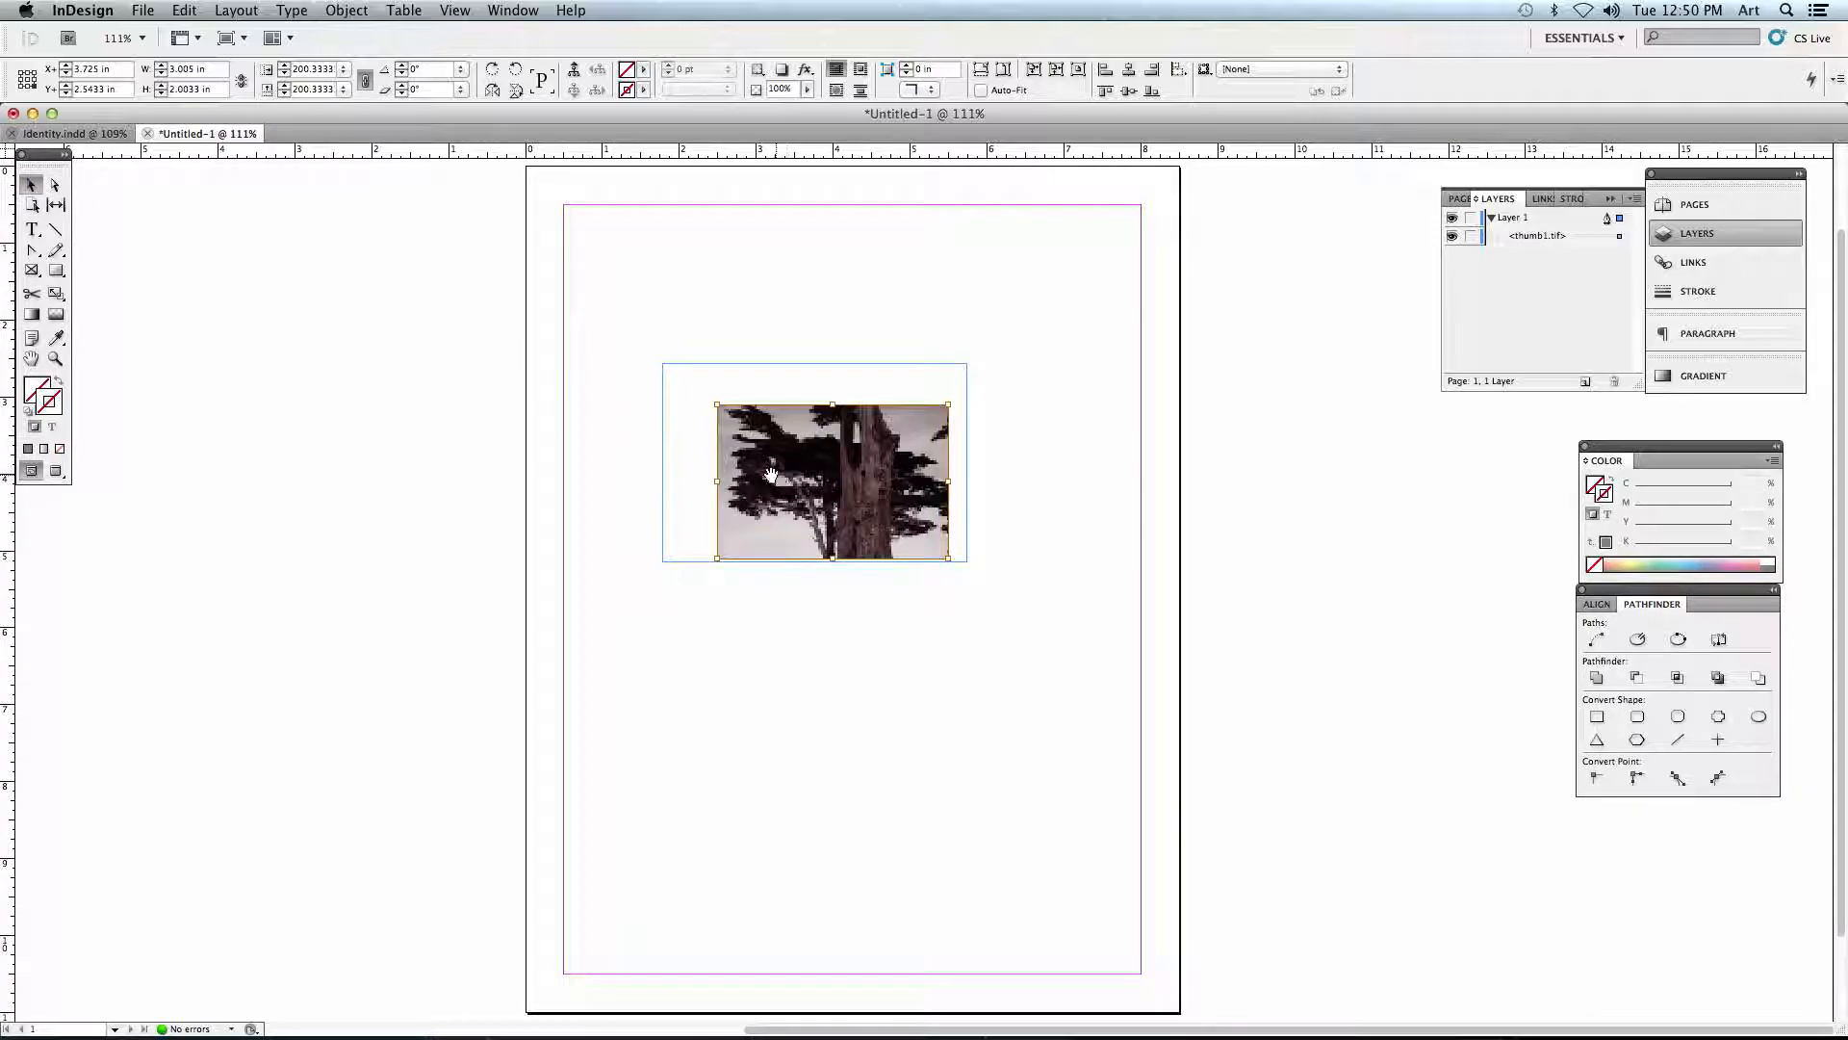
mouse_move(791, 452)
left_mouse_down()
mouse_move(706, 409)
mouse_move(766, 435)
left_mouse_up()
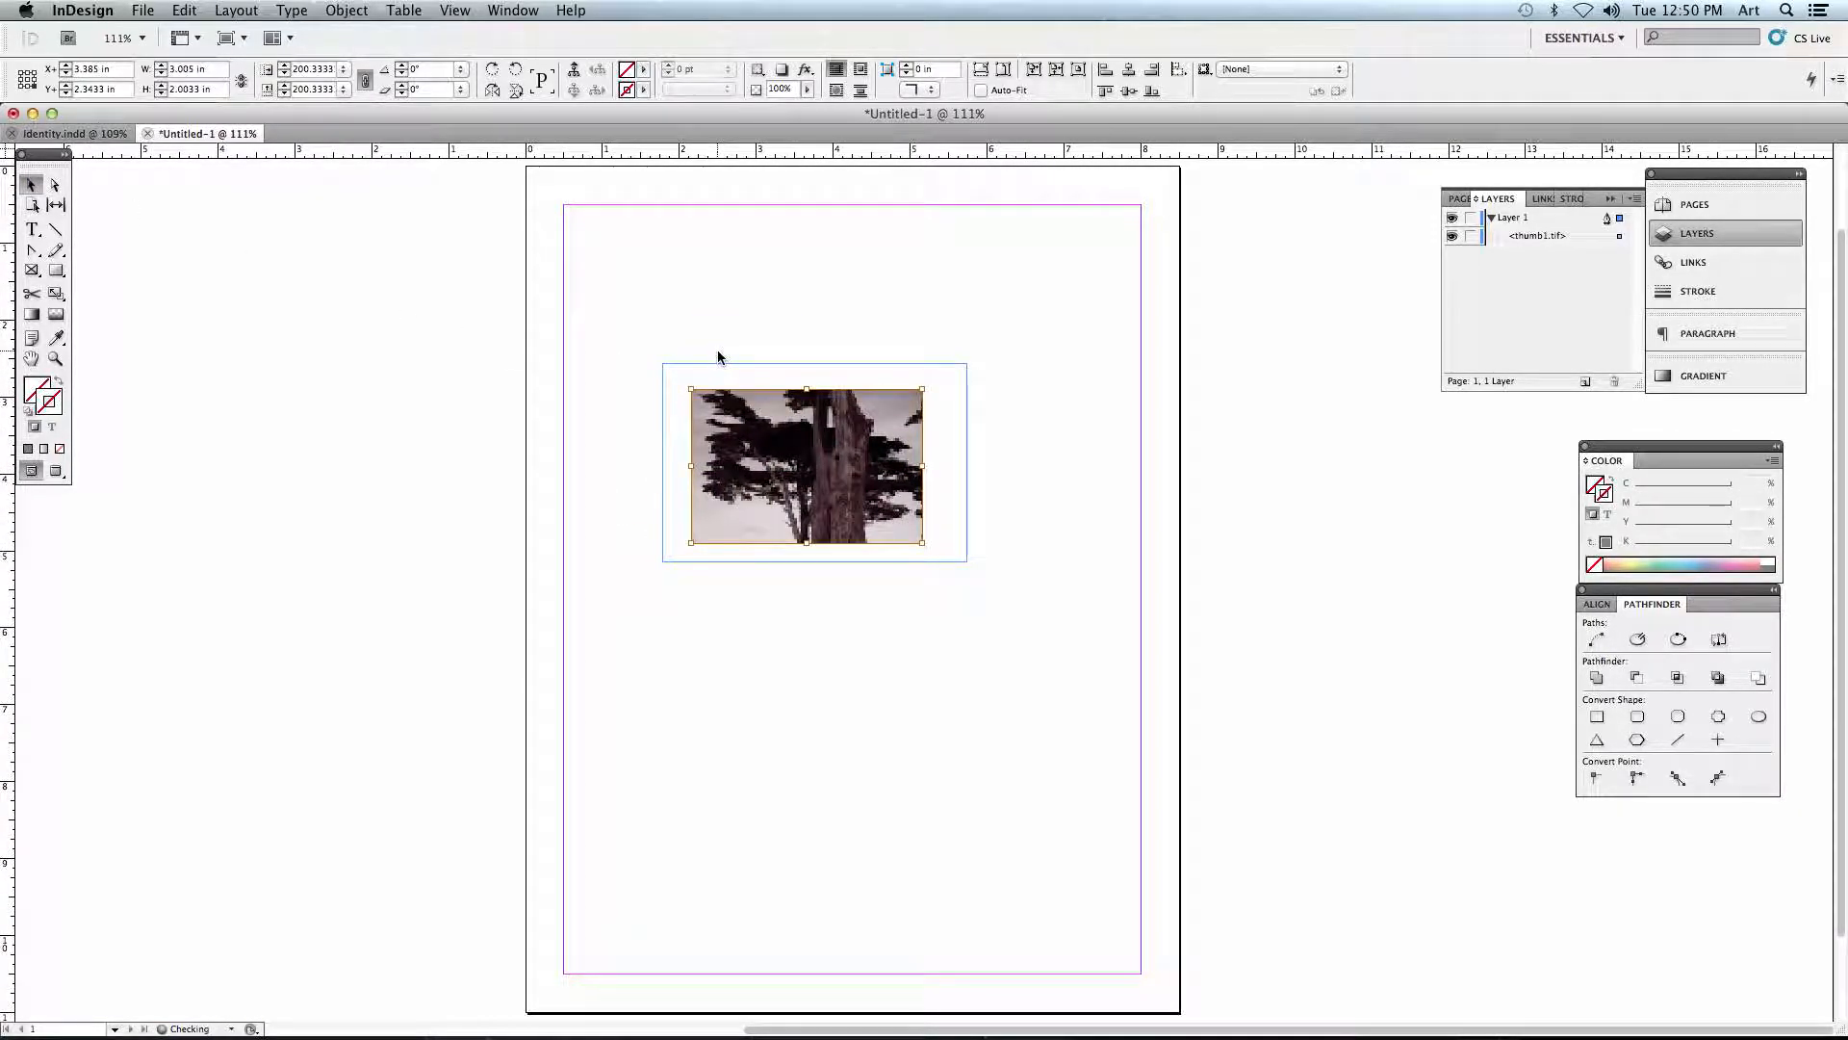
left_click(718, 355)
left_click_drag(686, 377, 700, 626)
left_click(708, 558)
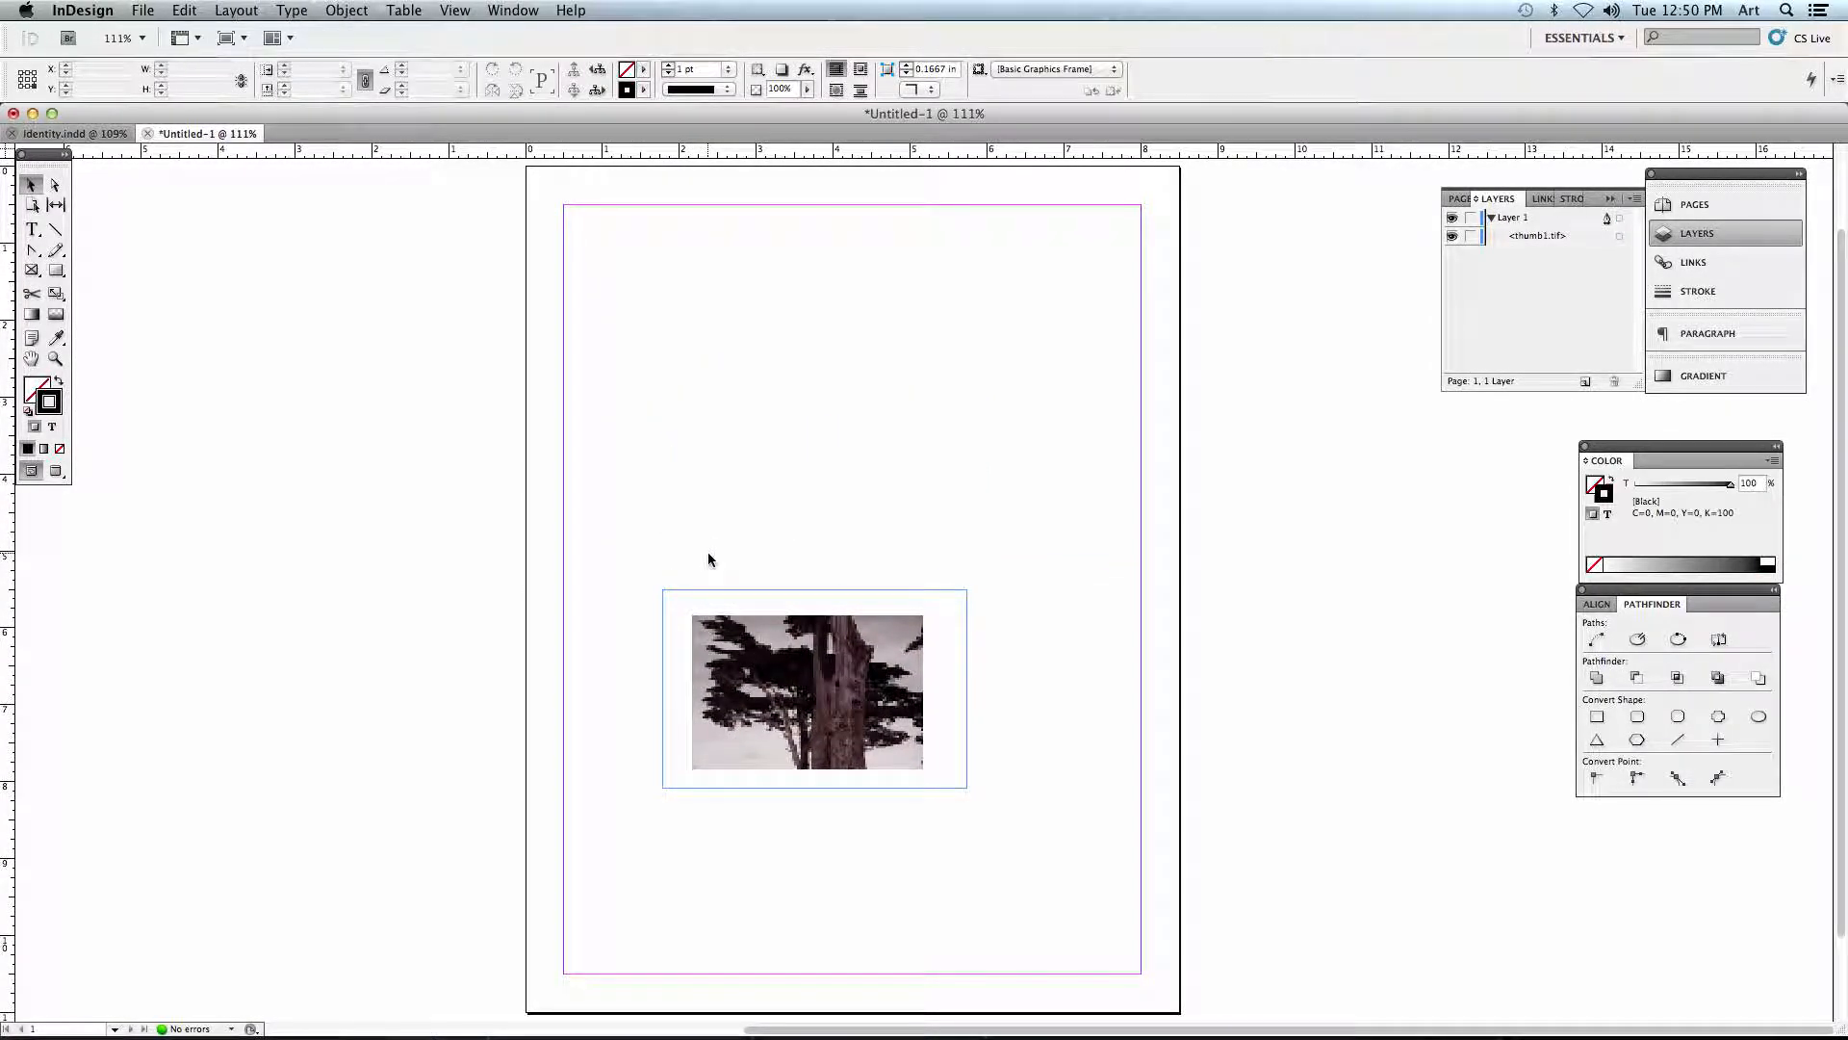
- Place thumb5.tif without a frame at its default size in the upper part of the page, and deselect it
left_click(143, 10)
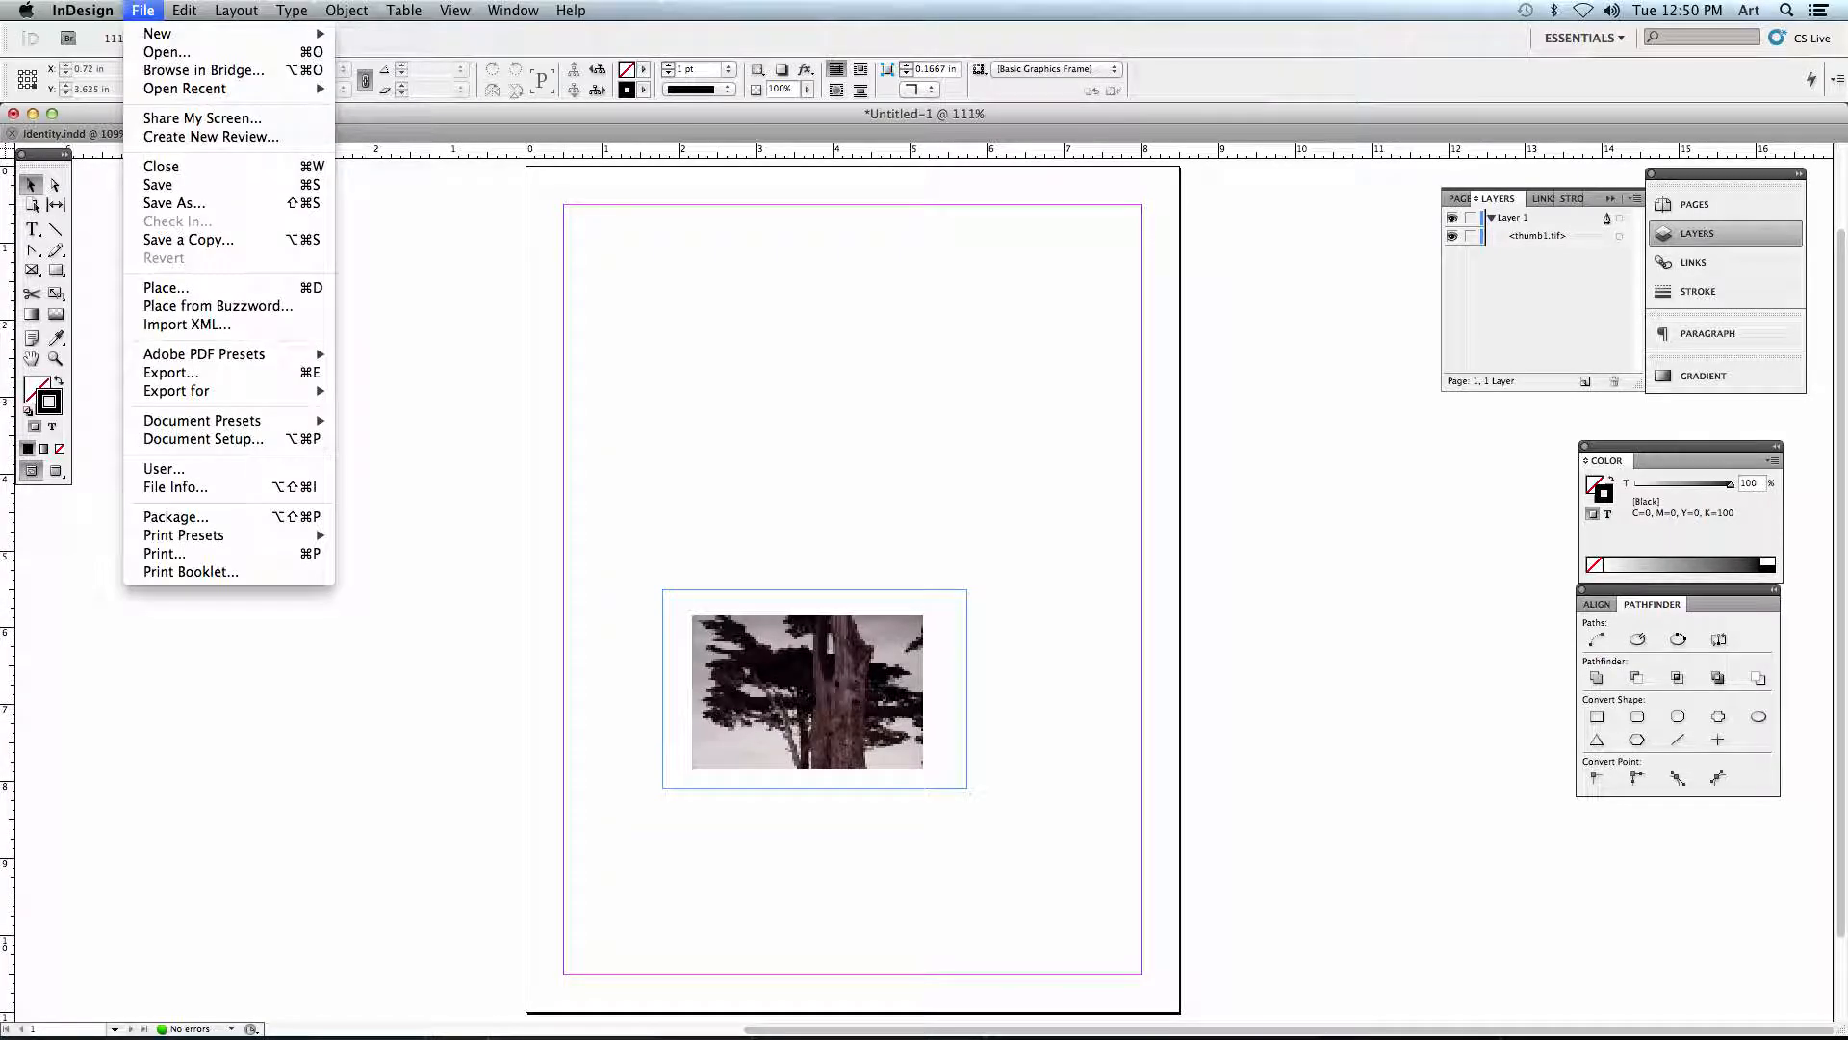
left_click(756, 346)
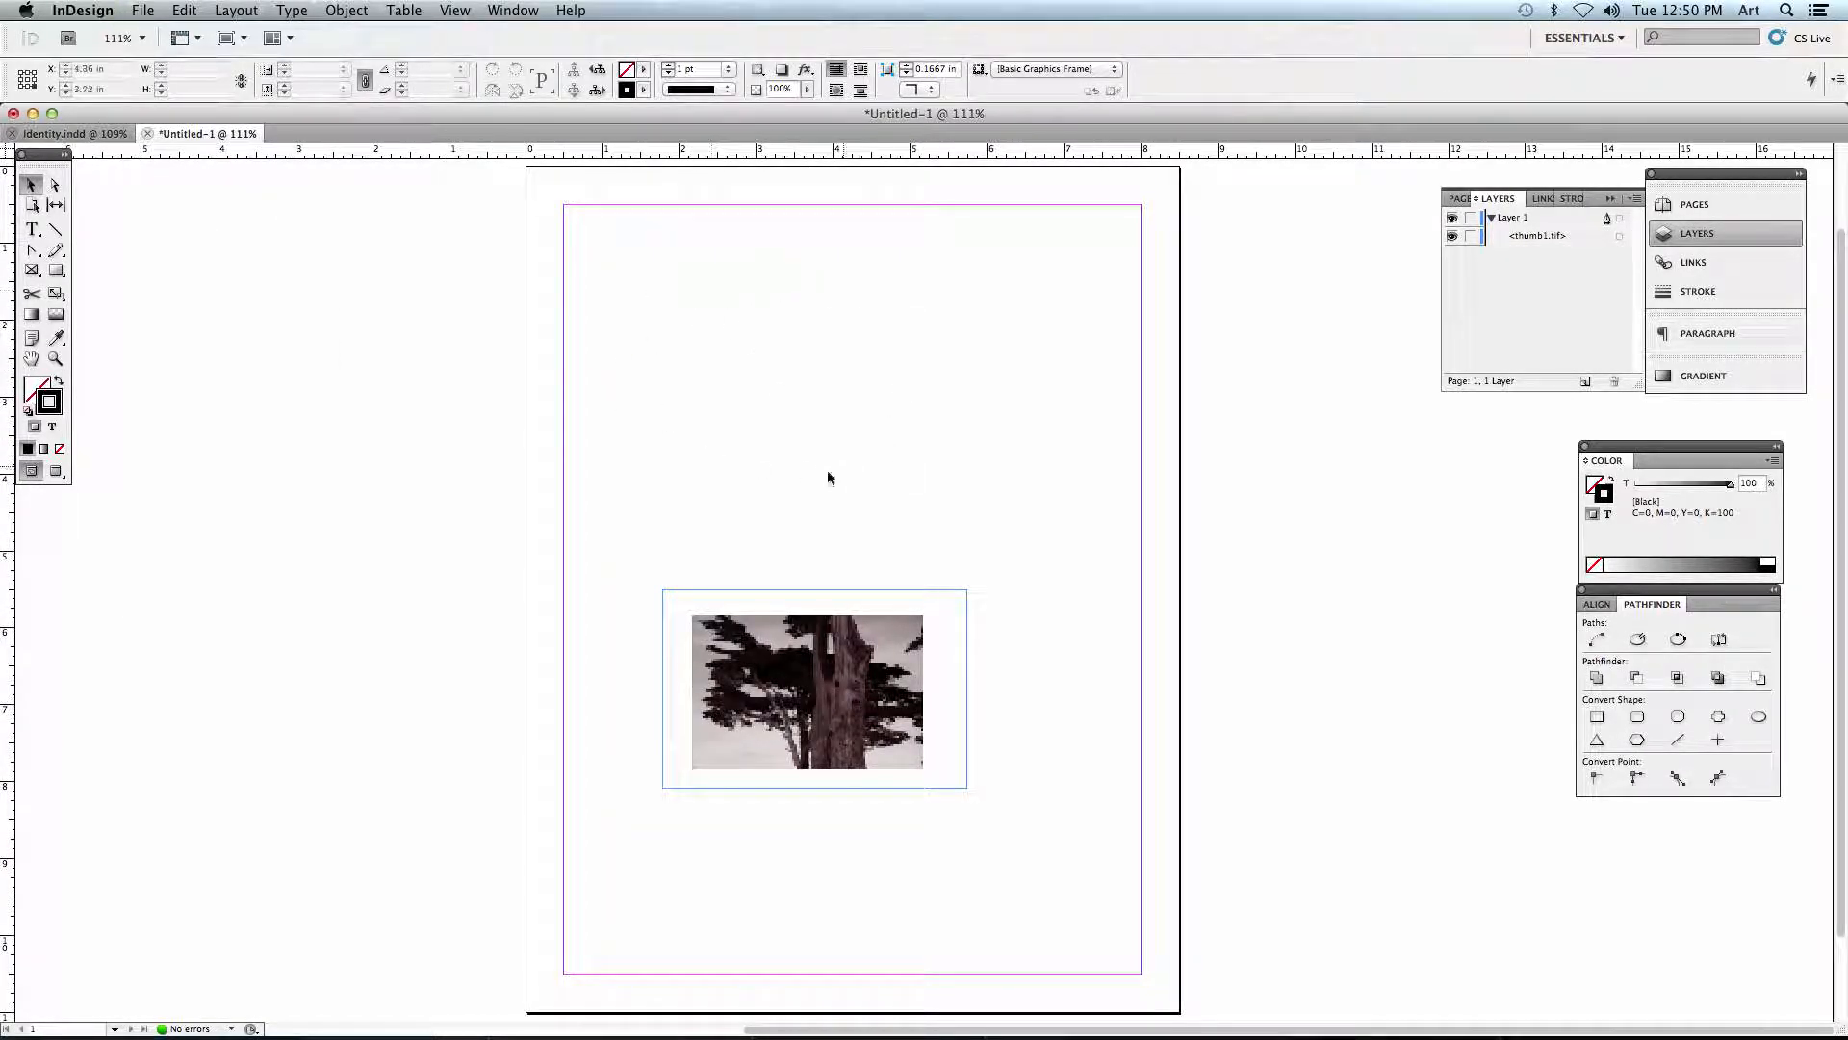
left_click(142, 11)
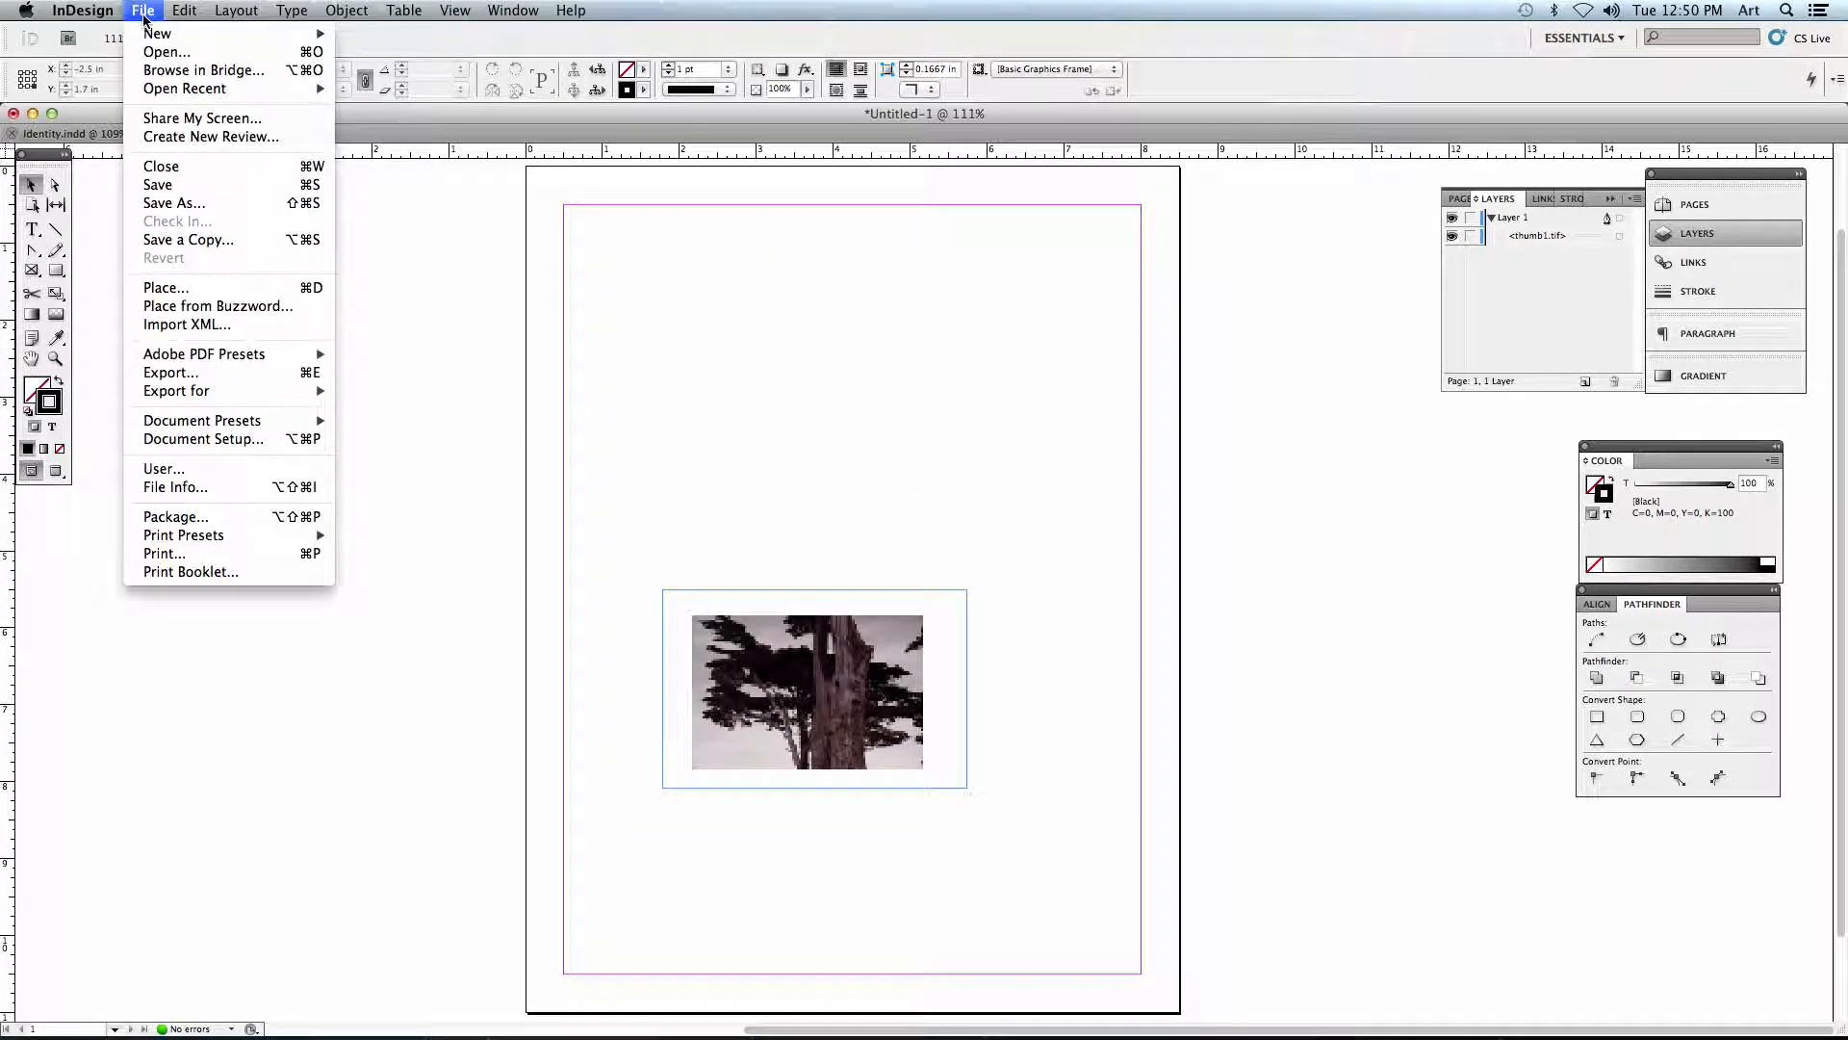
left_click(154, 286)
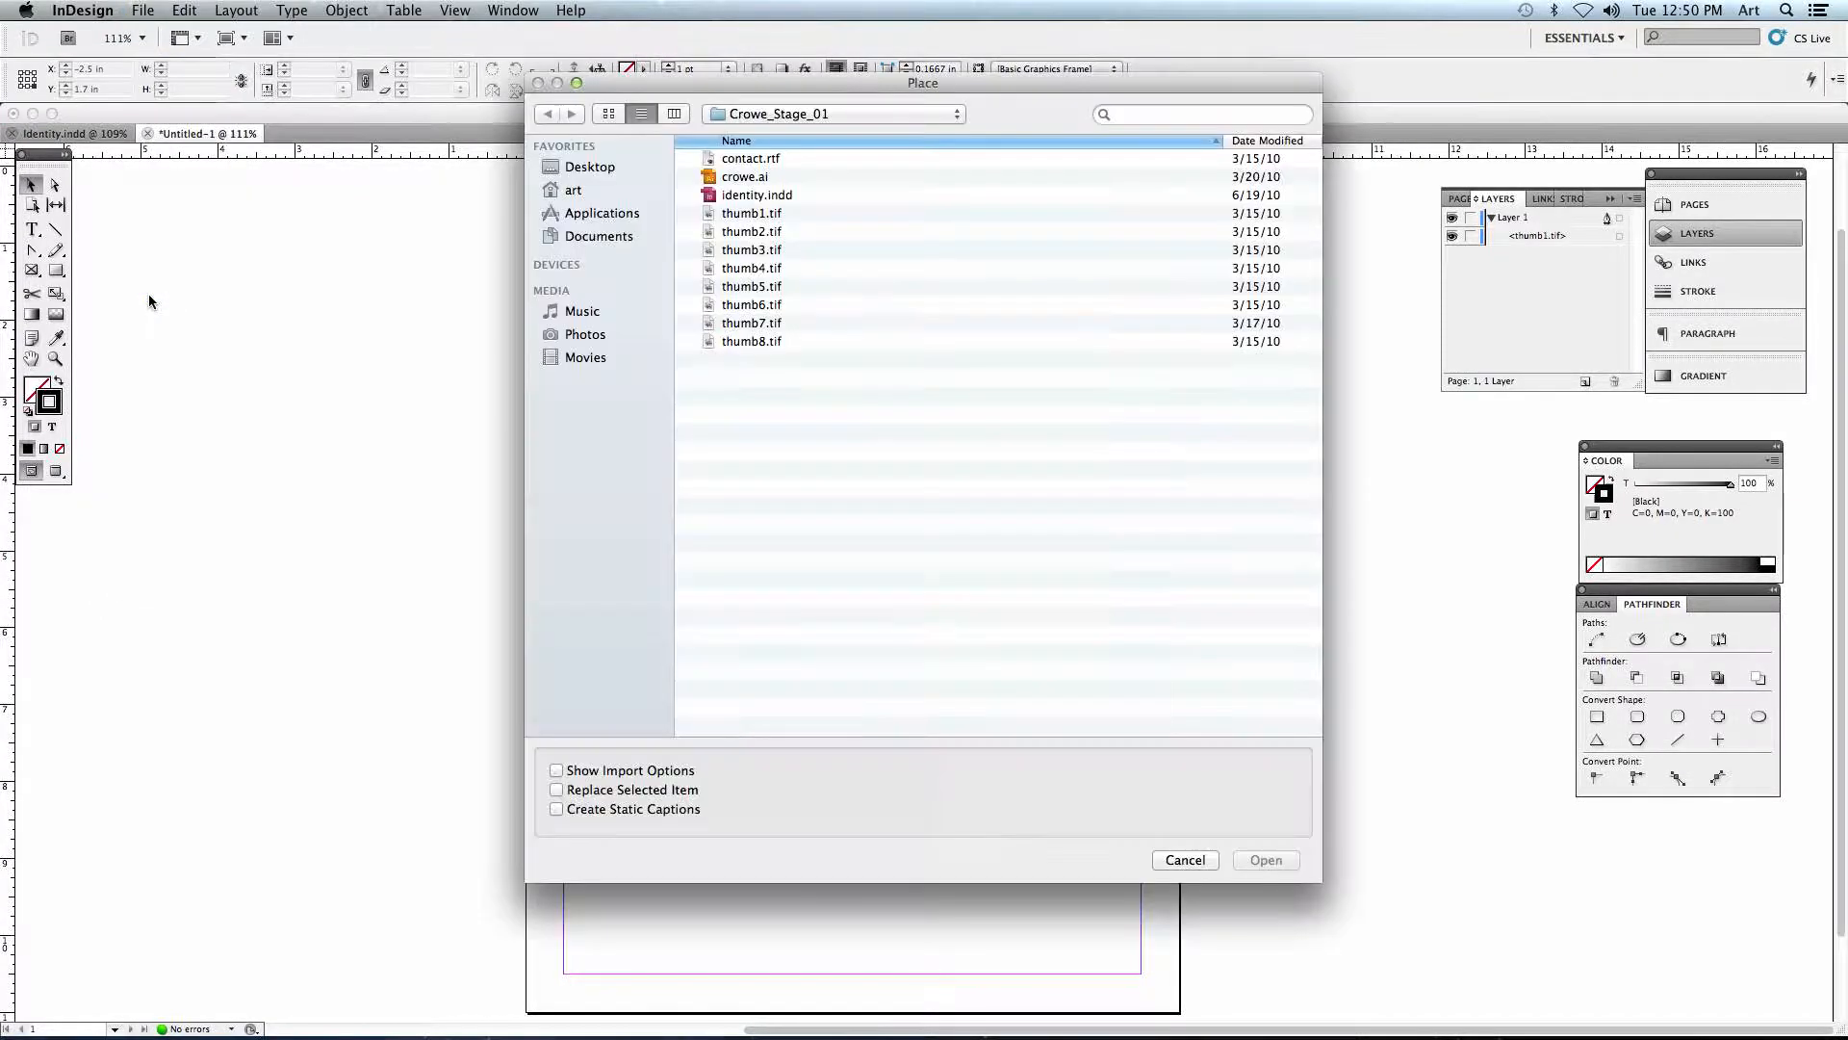
left_click(788, 284)
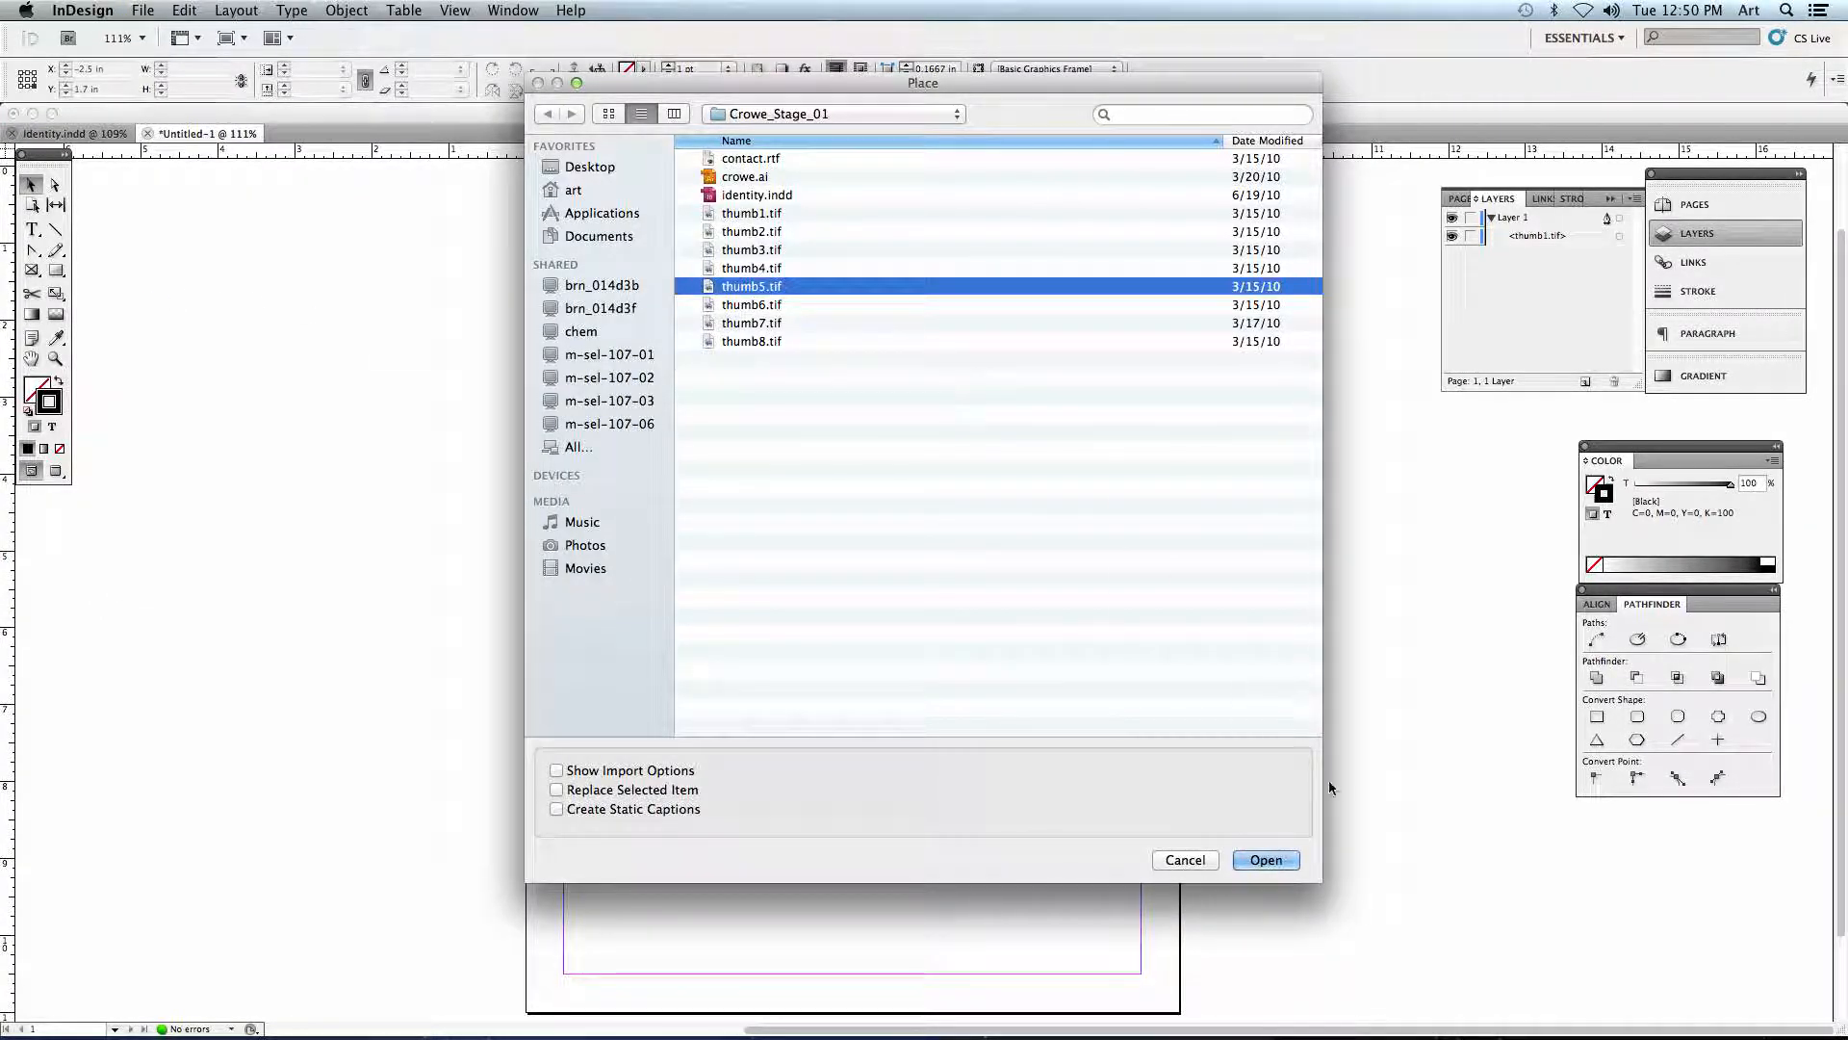
left_click(1268, 859)
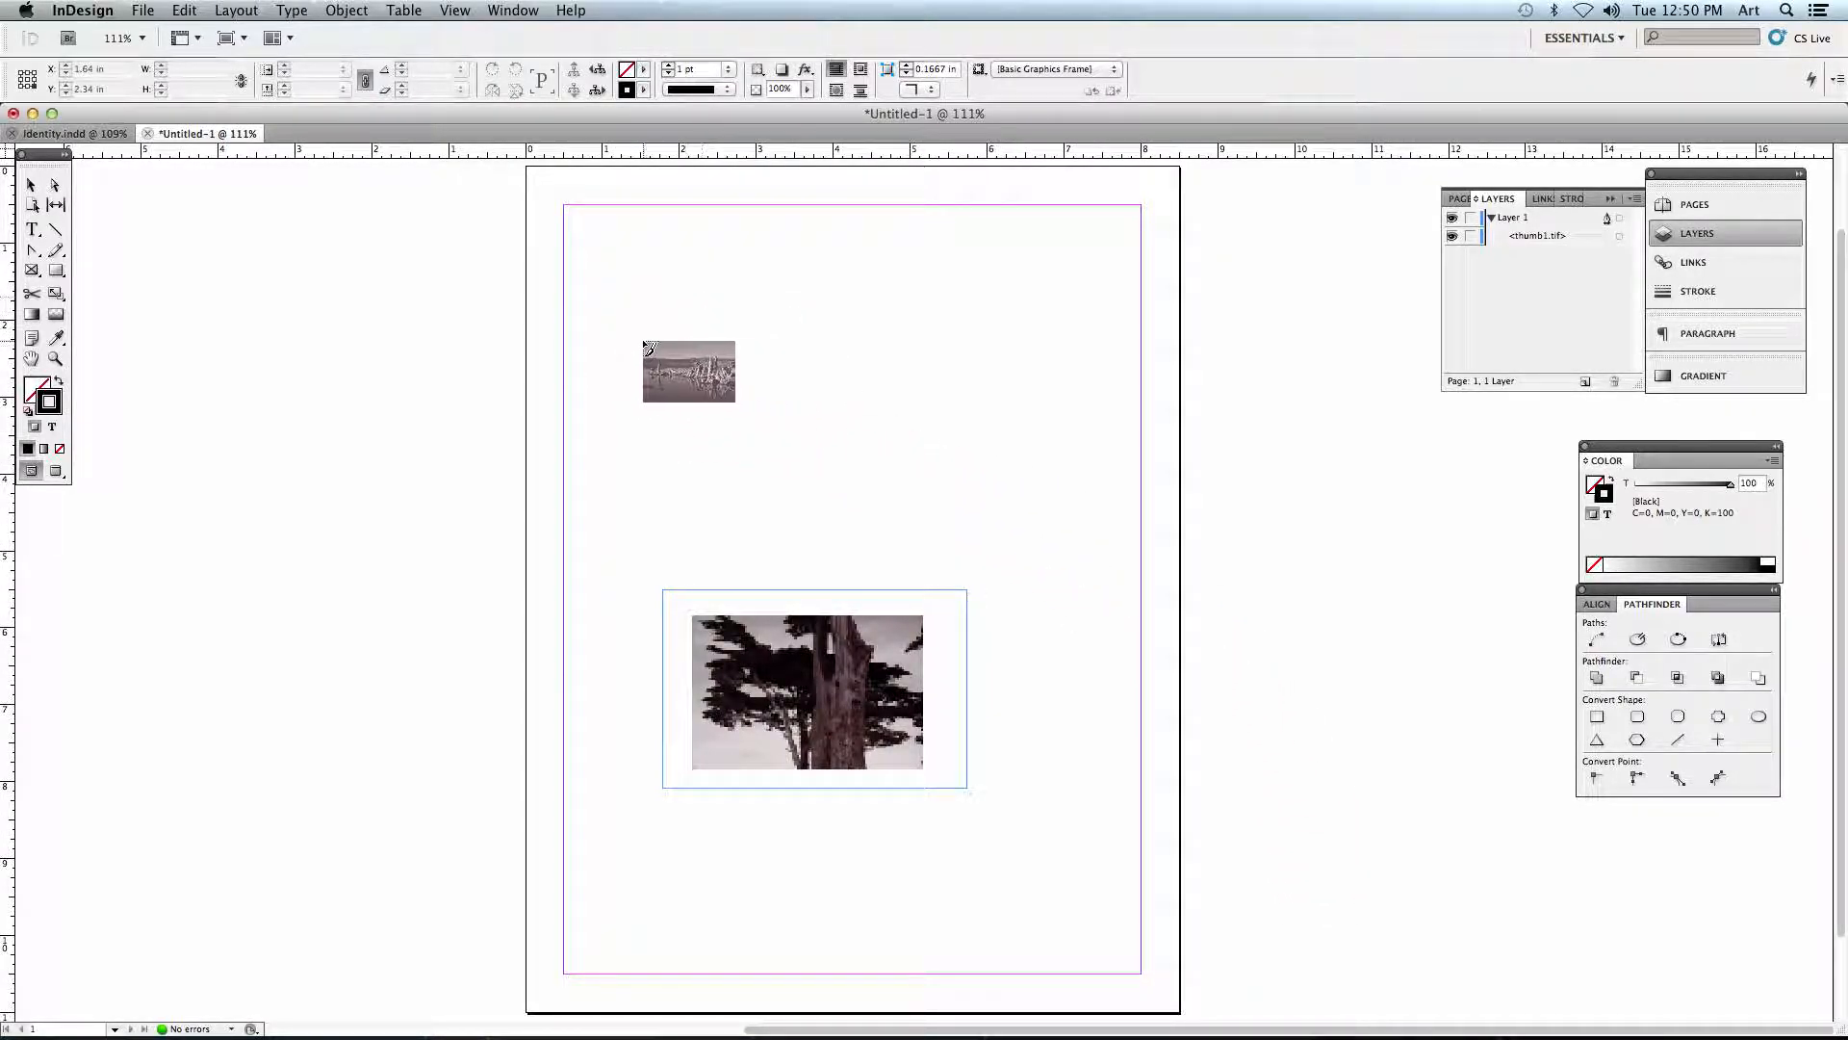
left_click(672, 316)
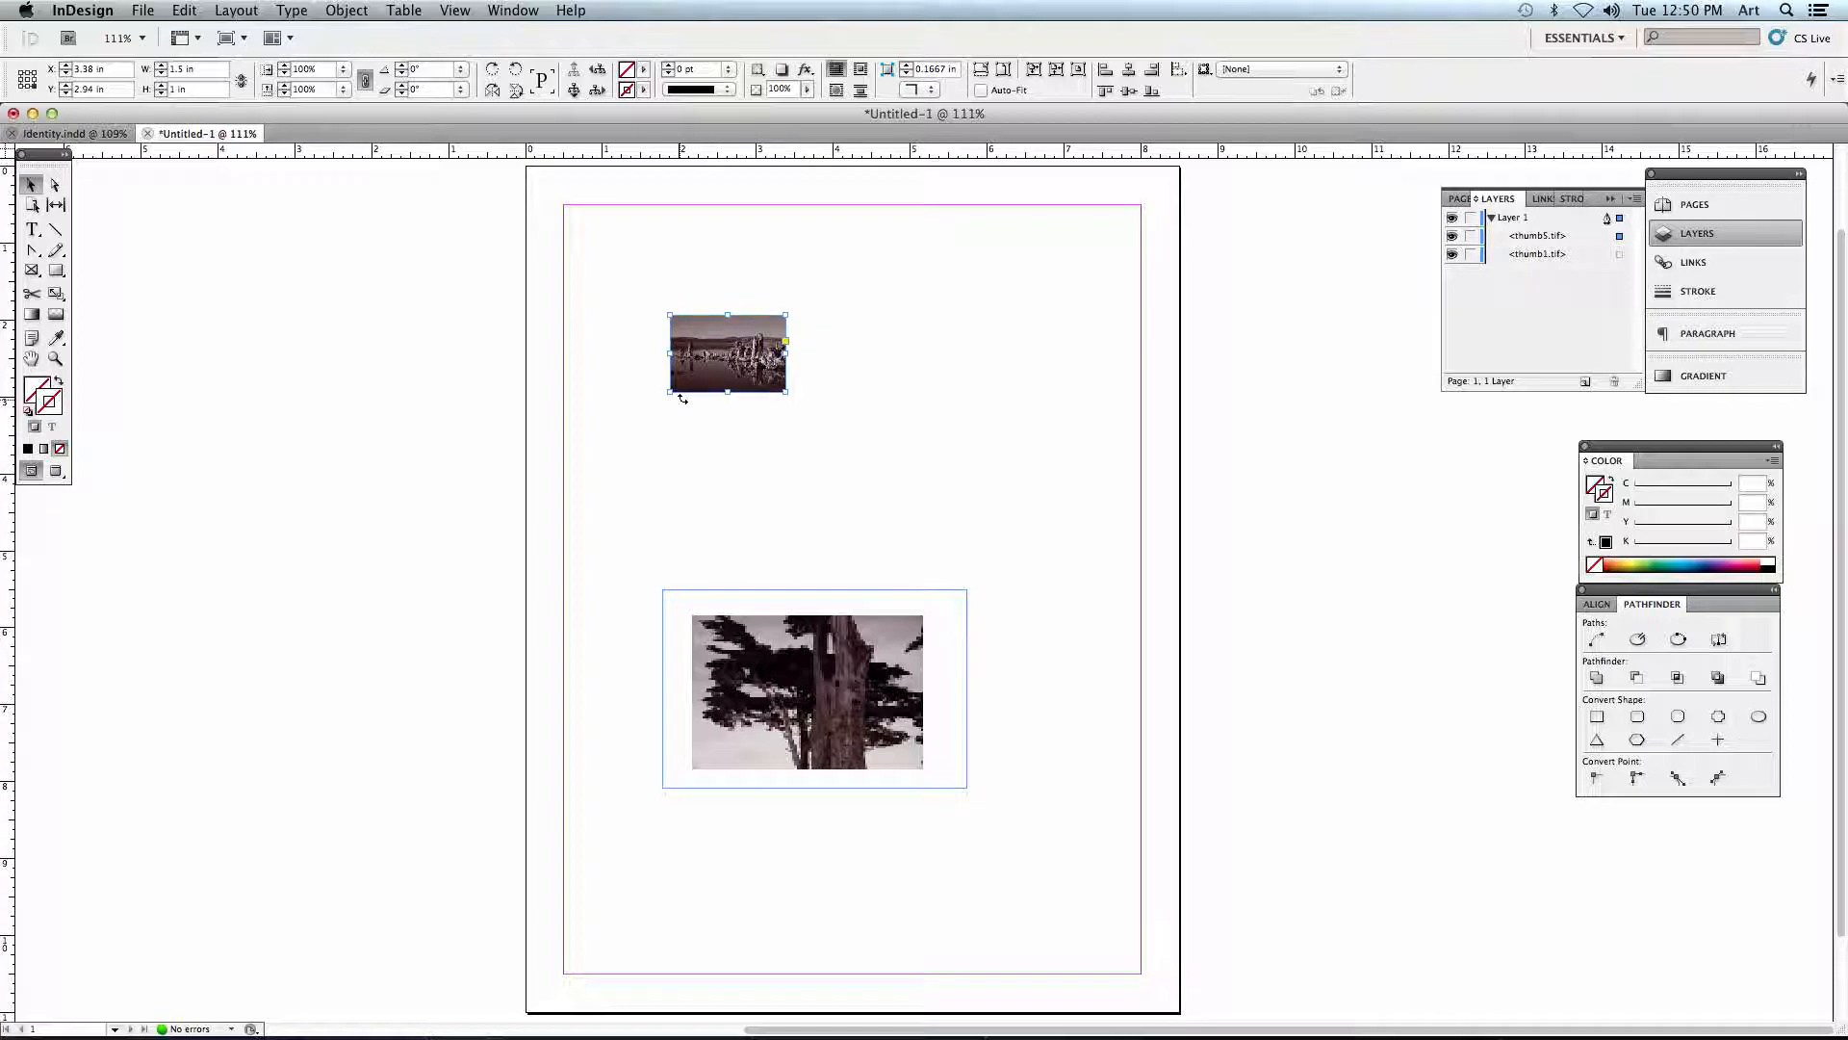
left_click(753, 442)
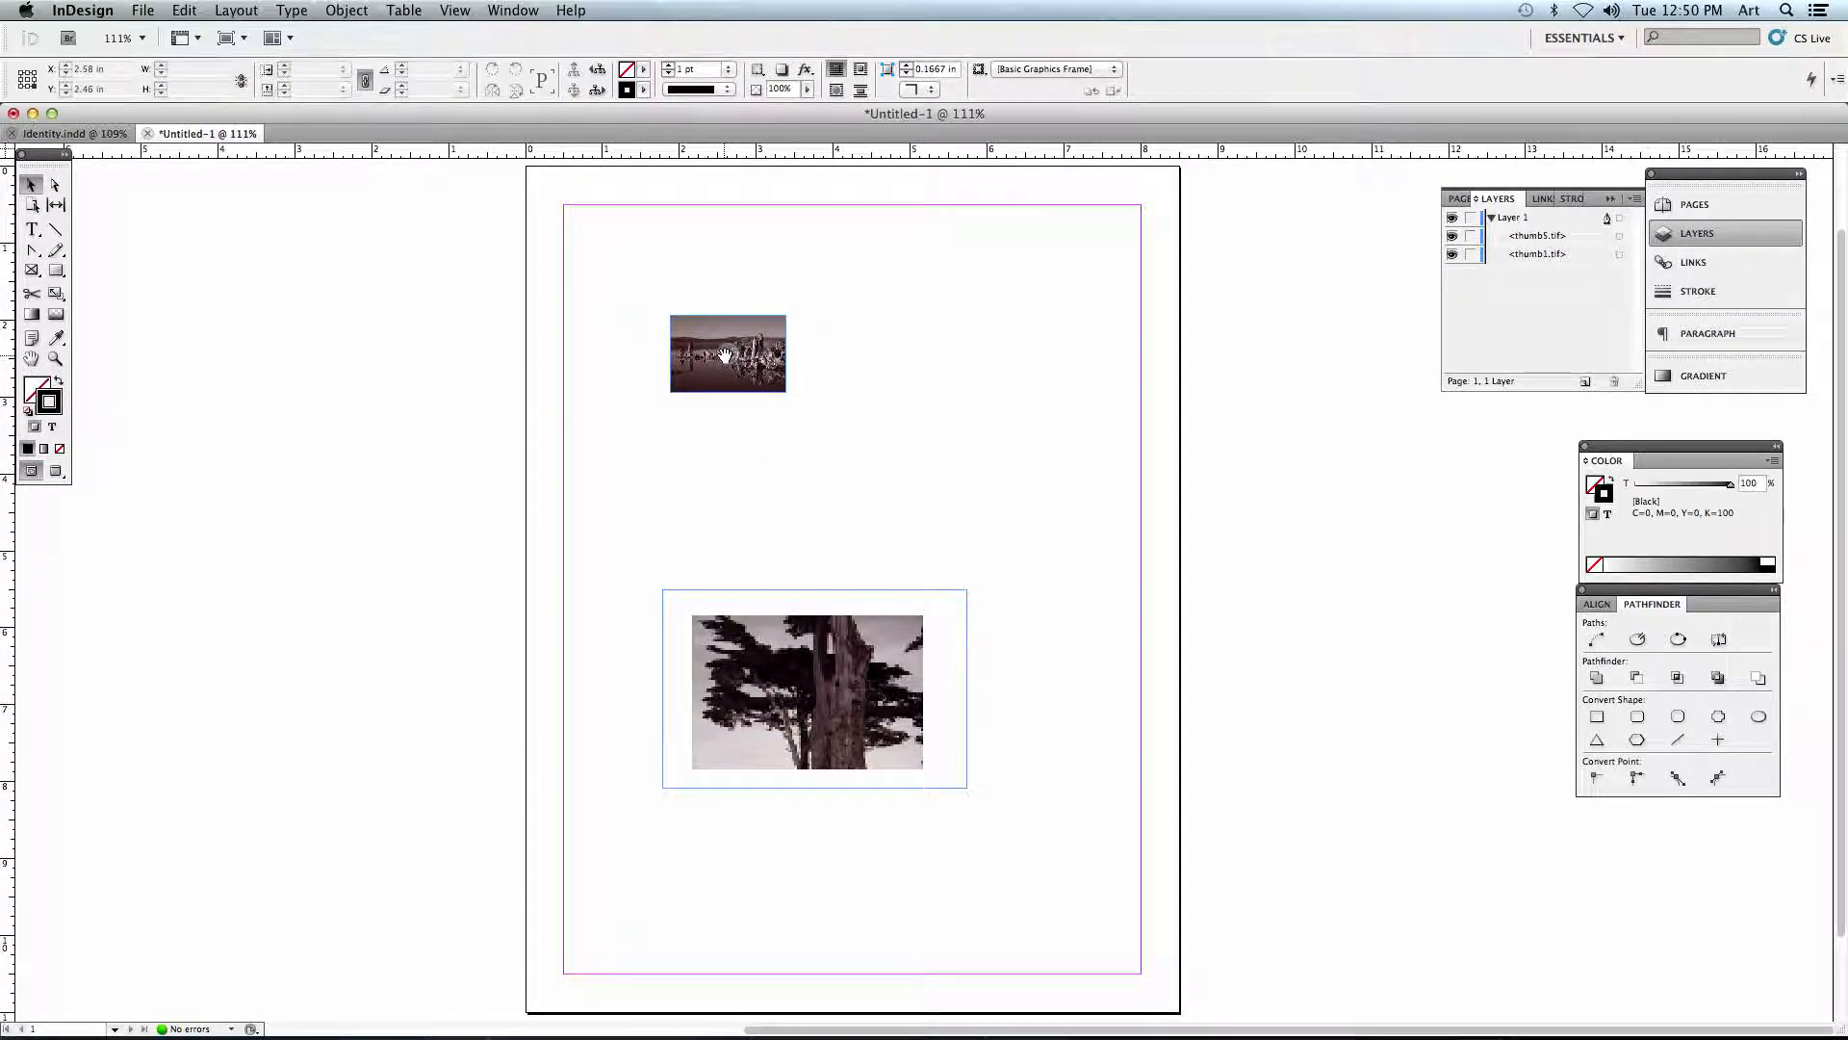
- Try shifting the landscape image down and left inside its frame, and undo the shift
left_click(724, 355)
left_click_drag(743, 365, 717, 404)
left_click(768, 534)
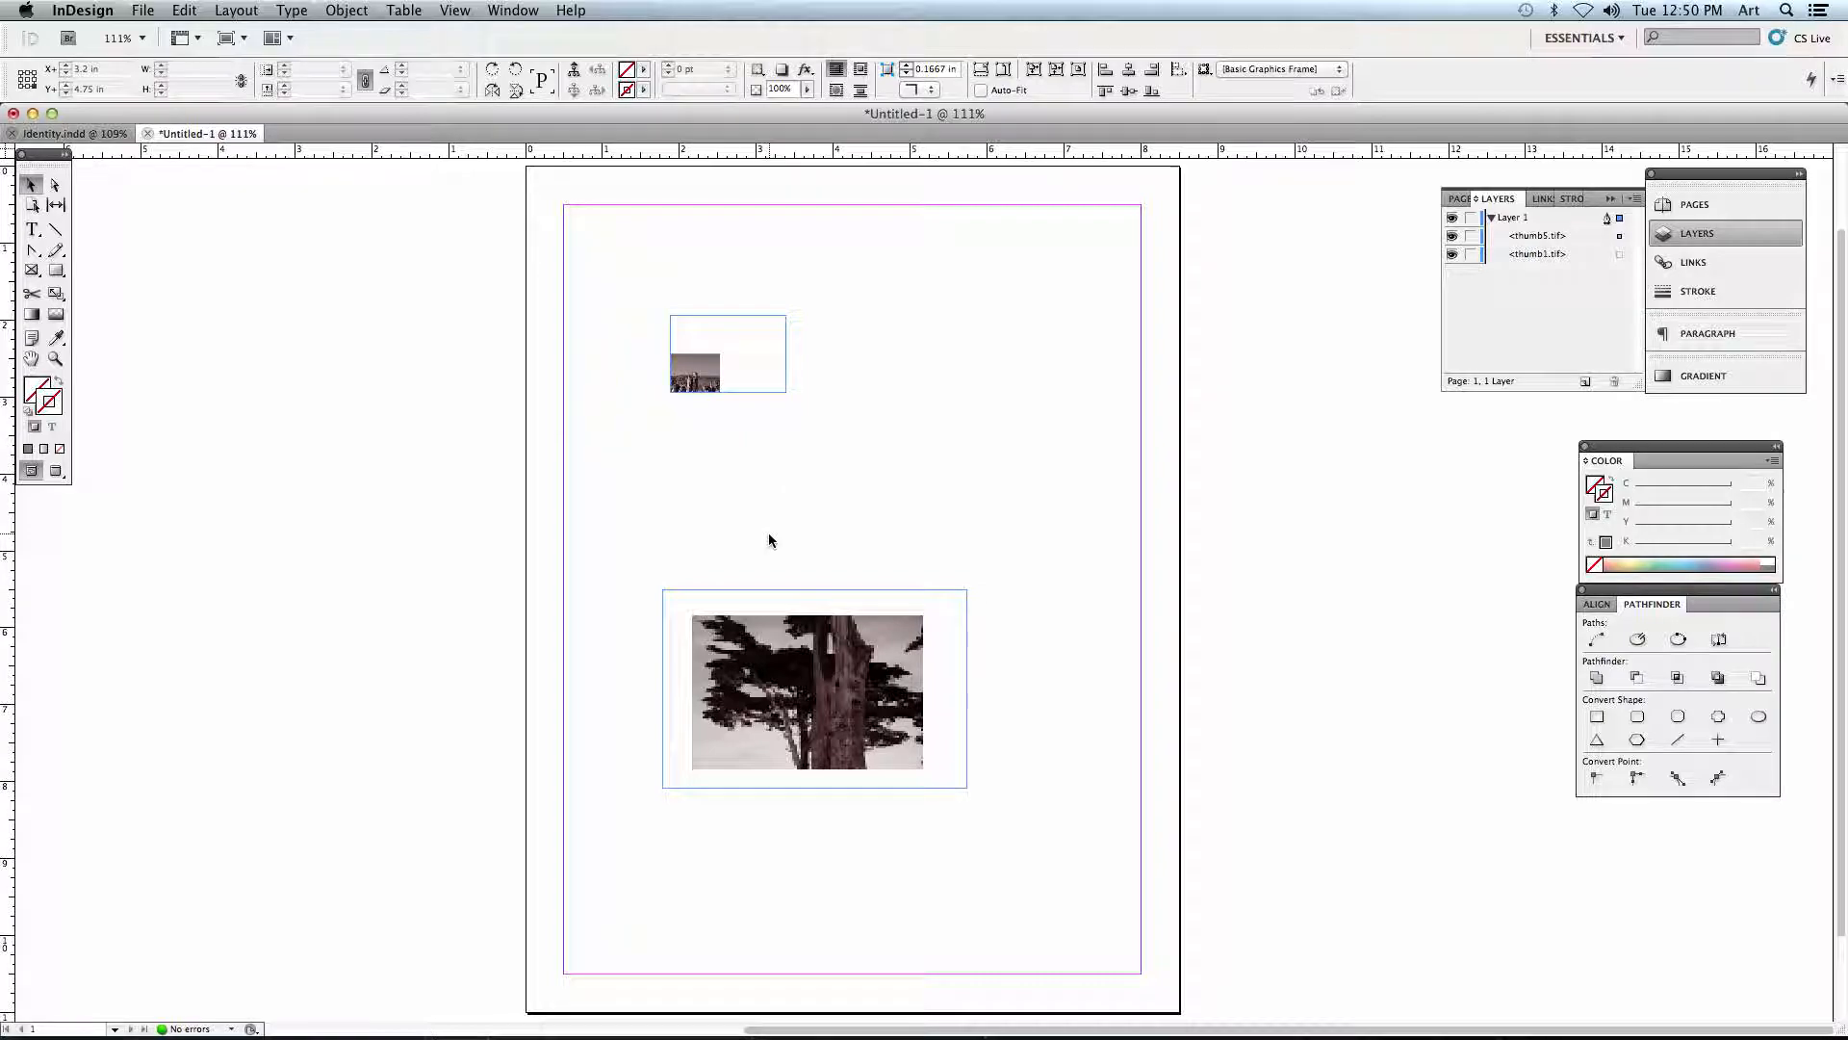
key("super+z")
left_click(794, 451)
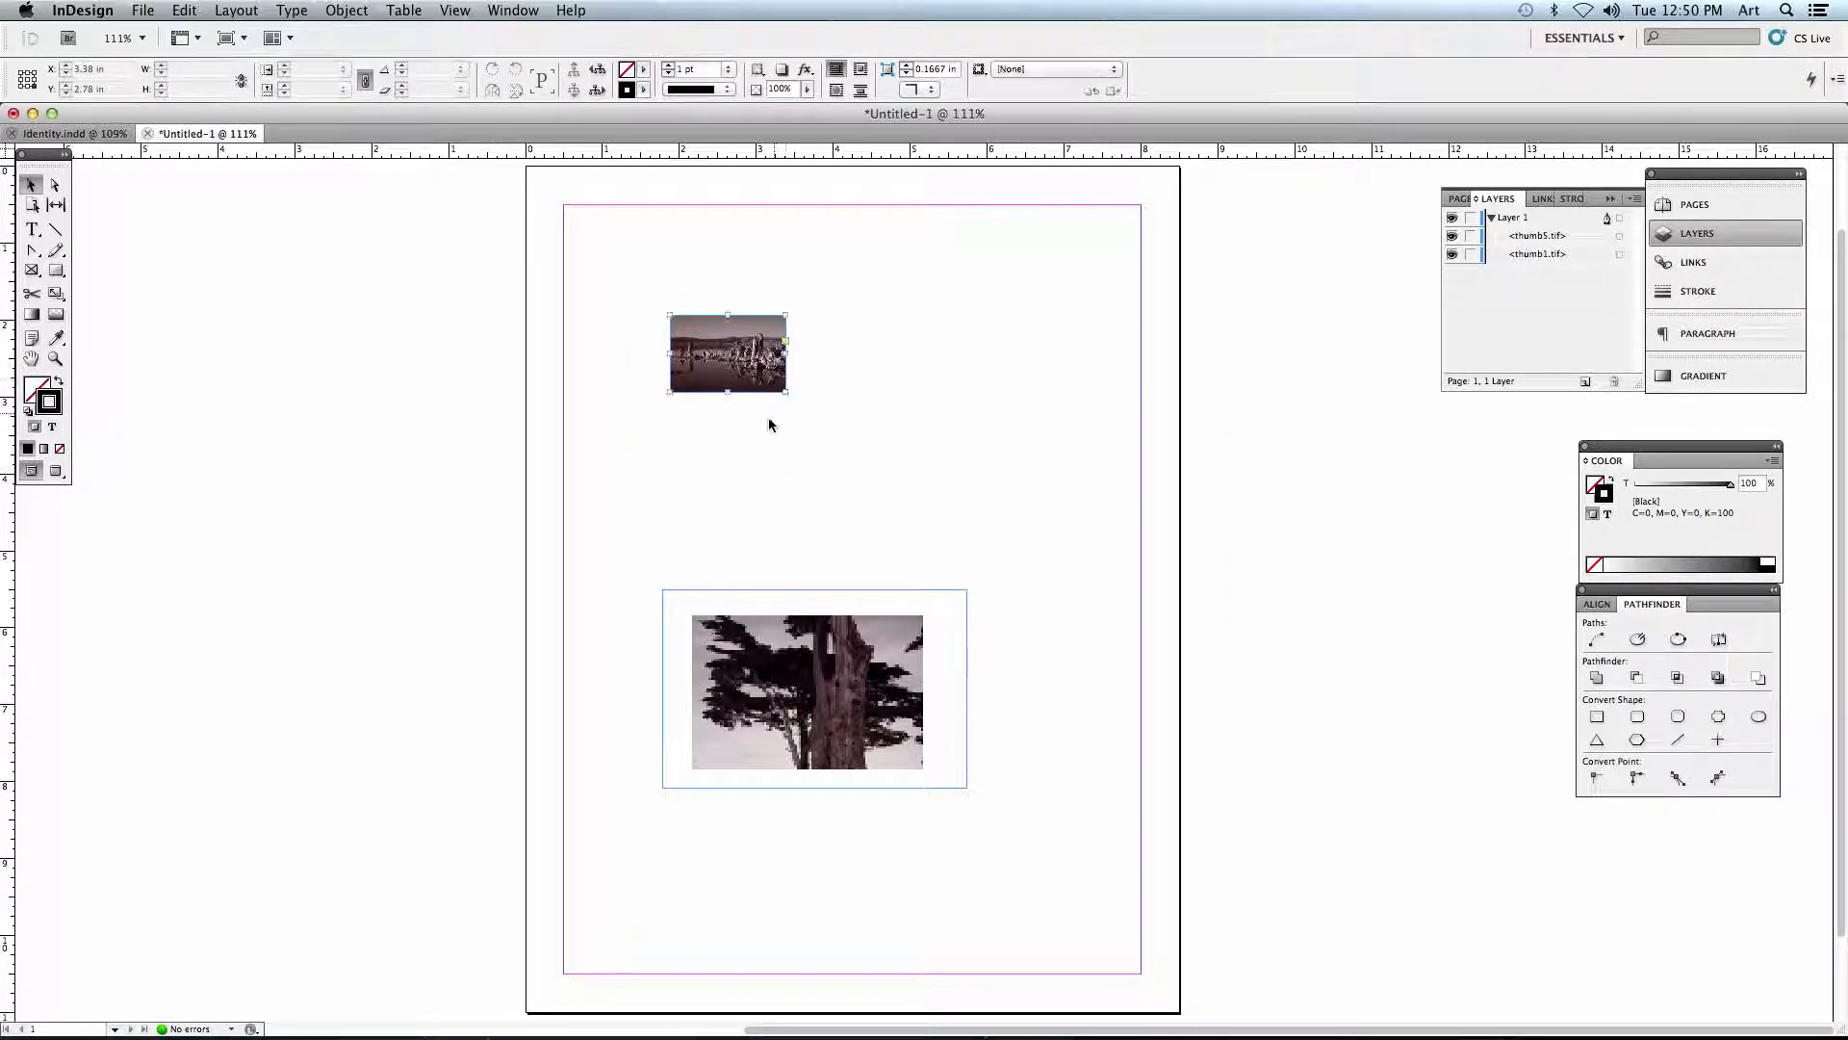
- Try enlarging the landscape frame to about 2.82 by 2.1 in and stretching its image to fill it, and undo both changes
left_click(746, 377)
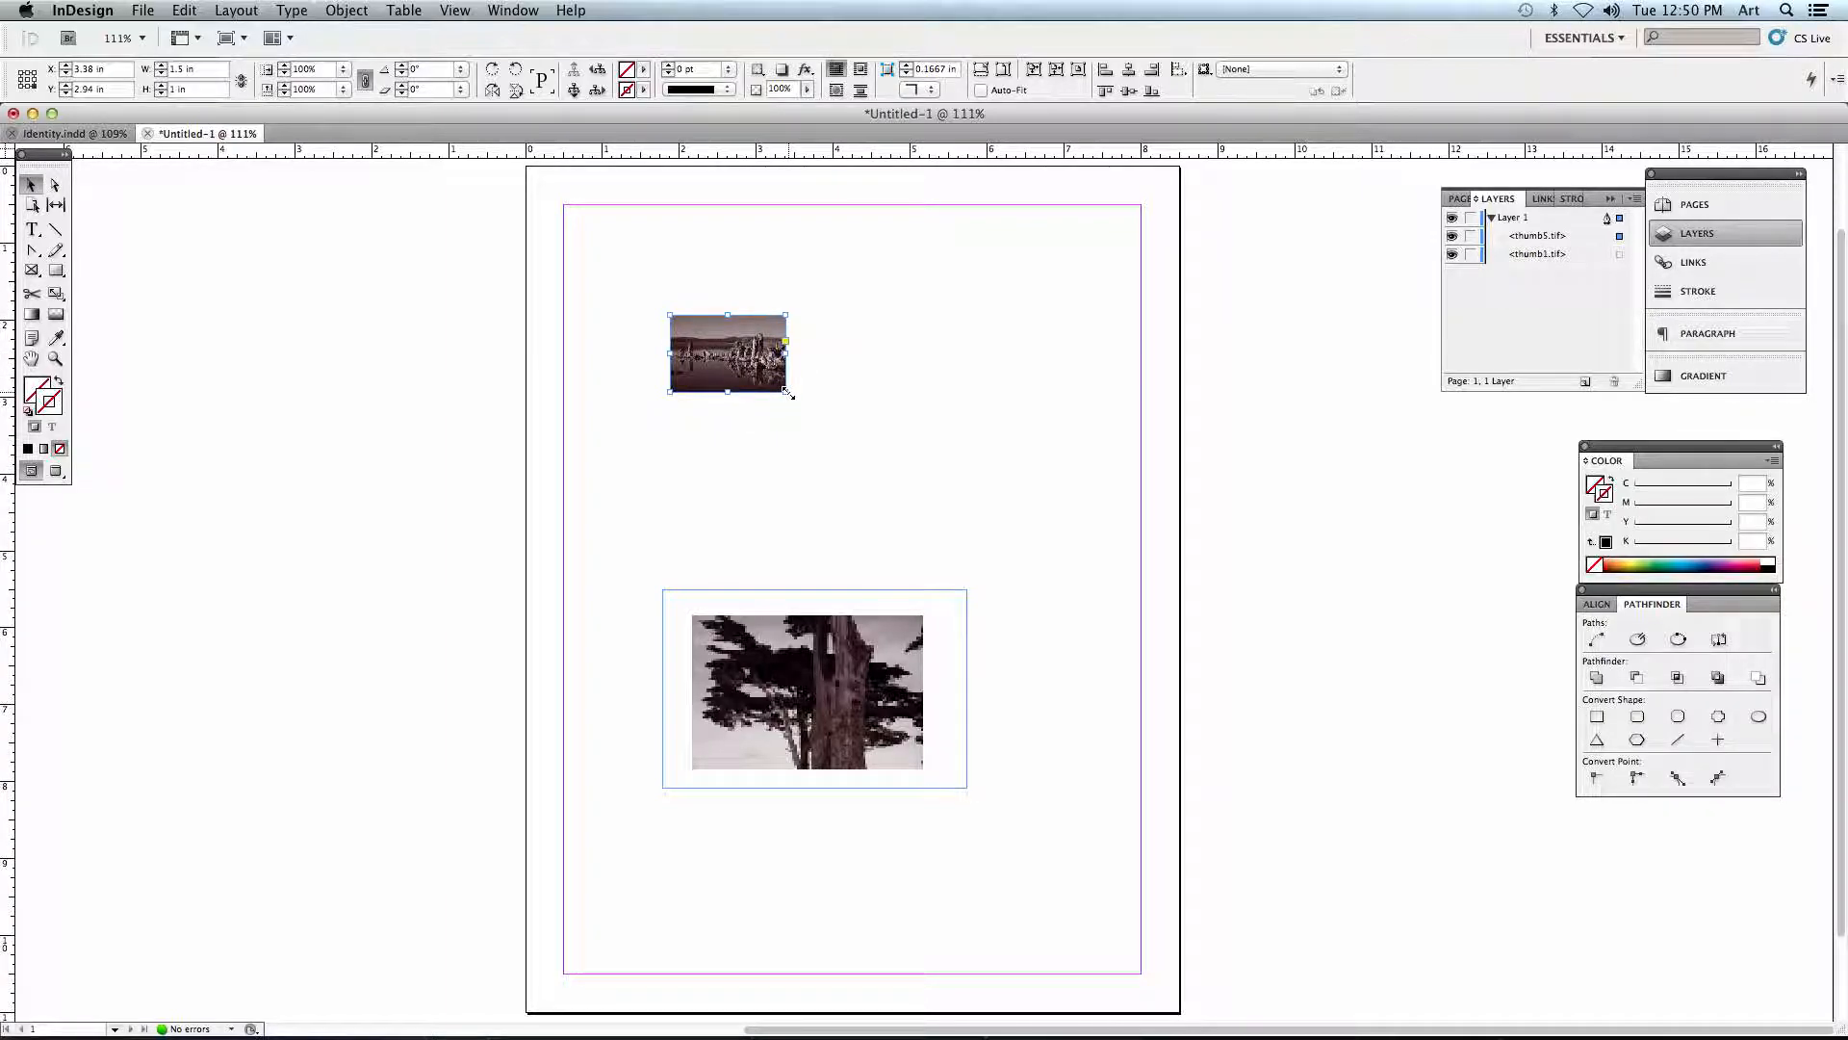
left_click_drag(785, 393, 887, 477)
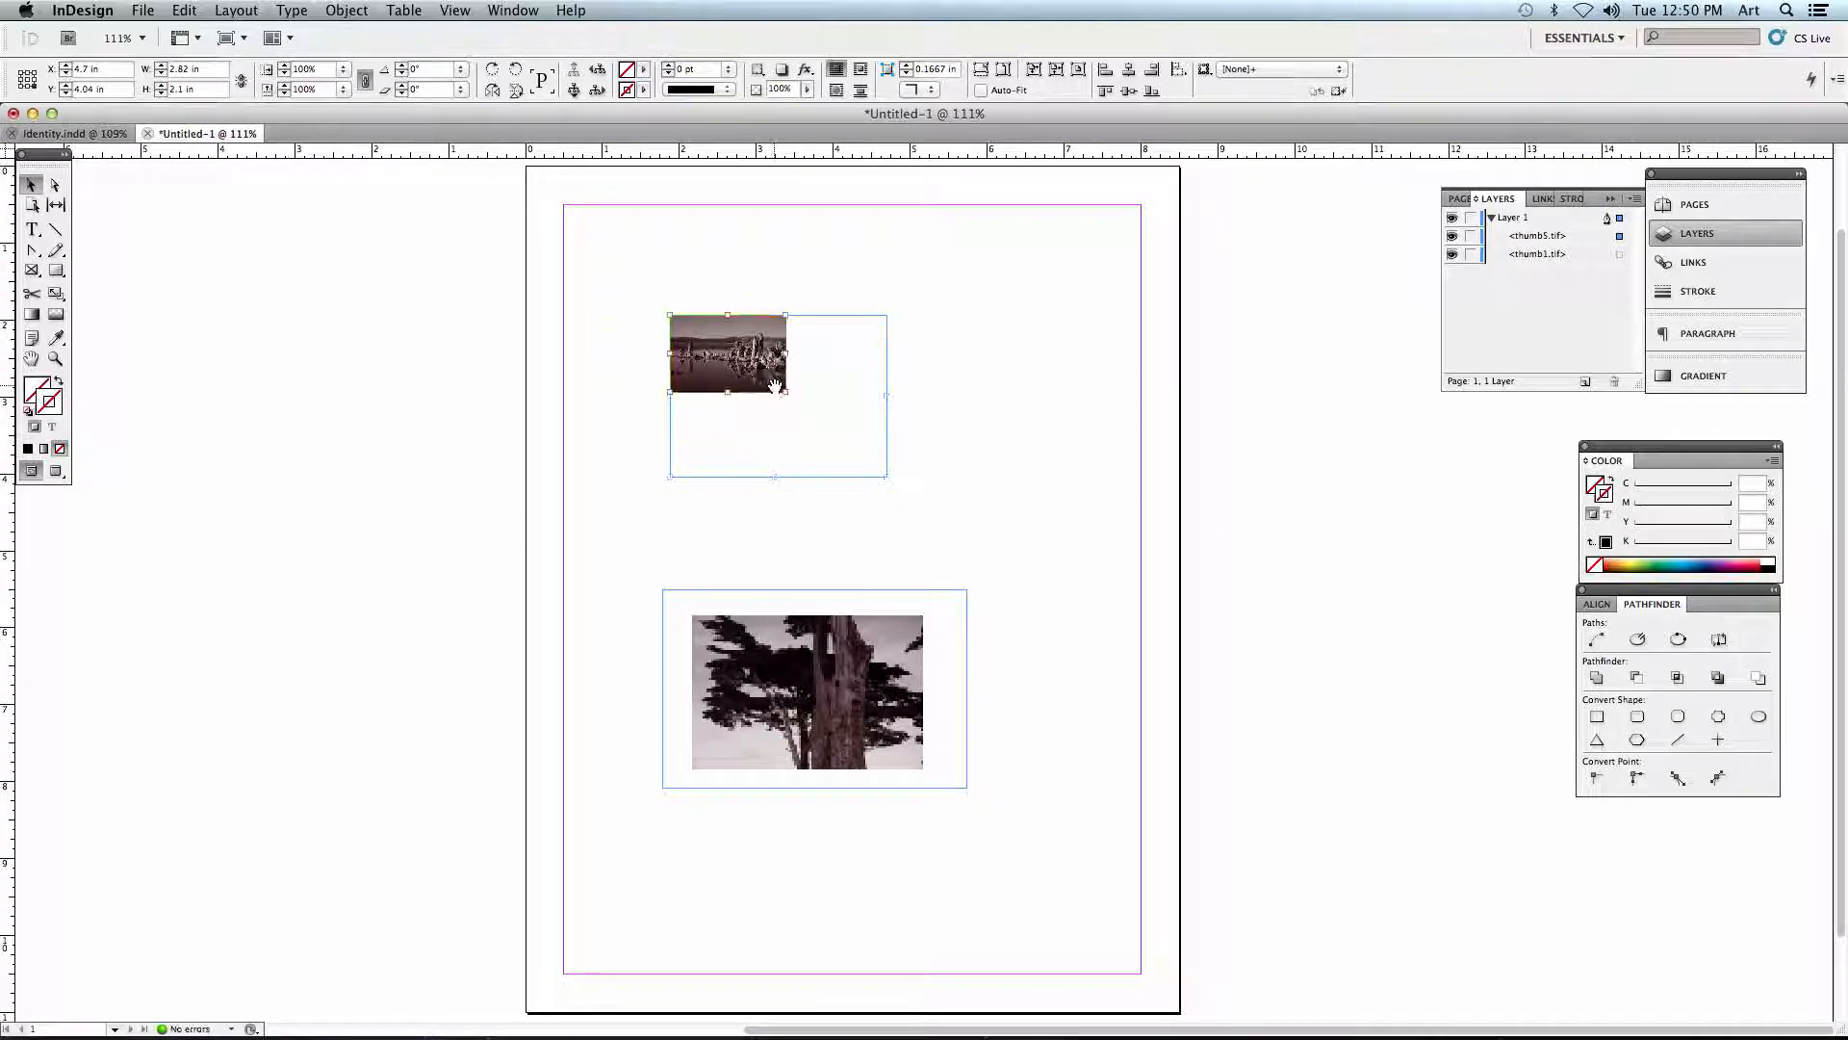
left_click(777, 391)
left_click_drag(785, 392, 887, 476)
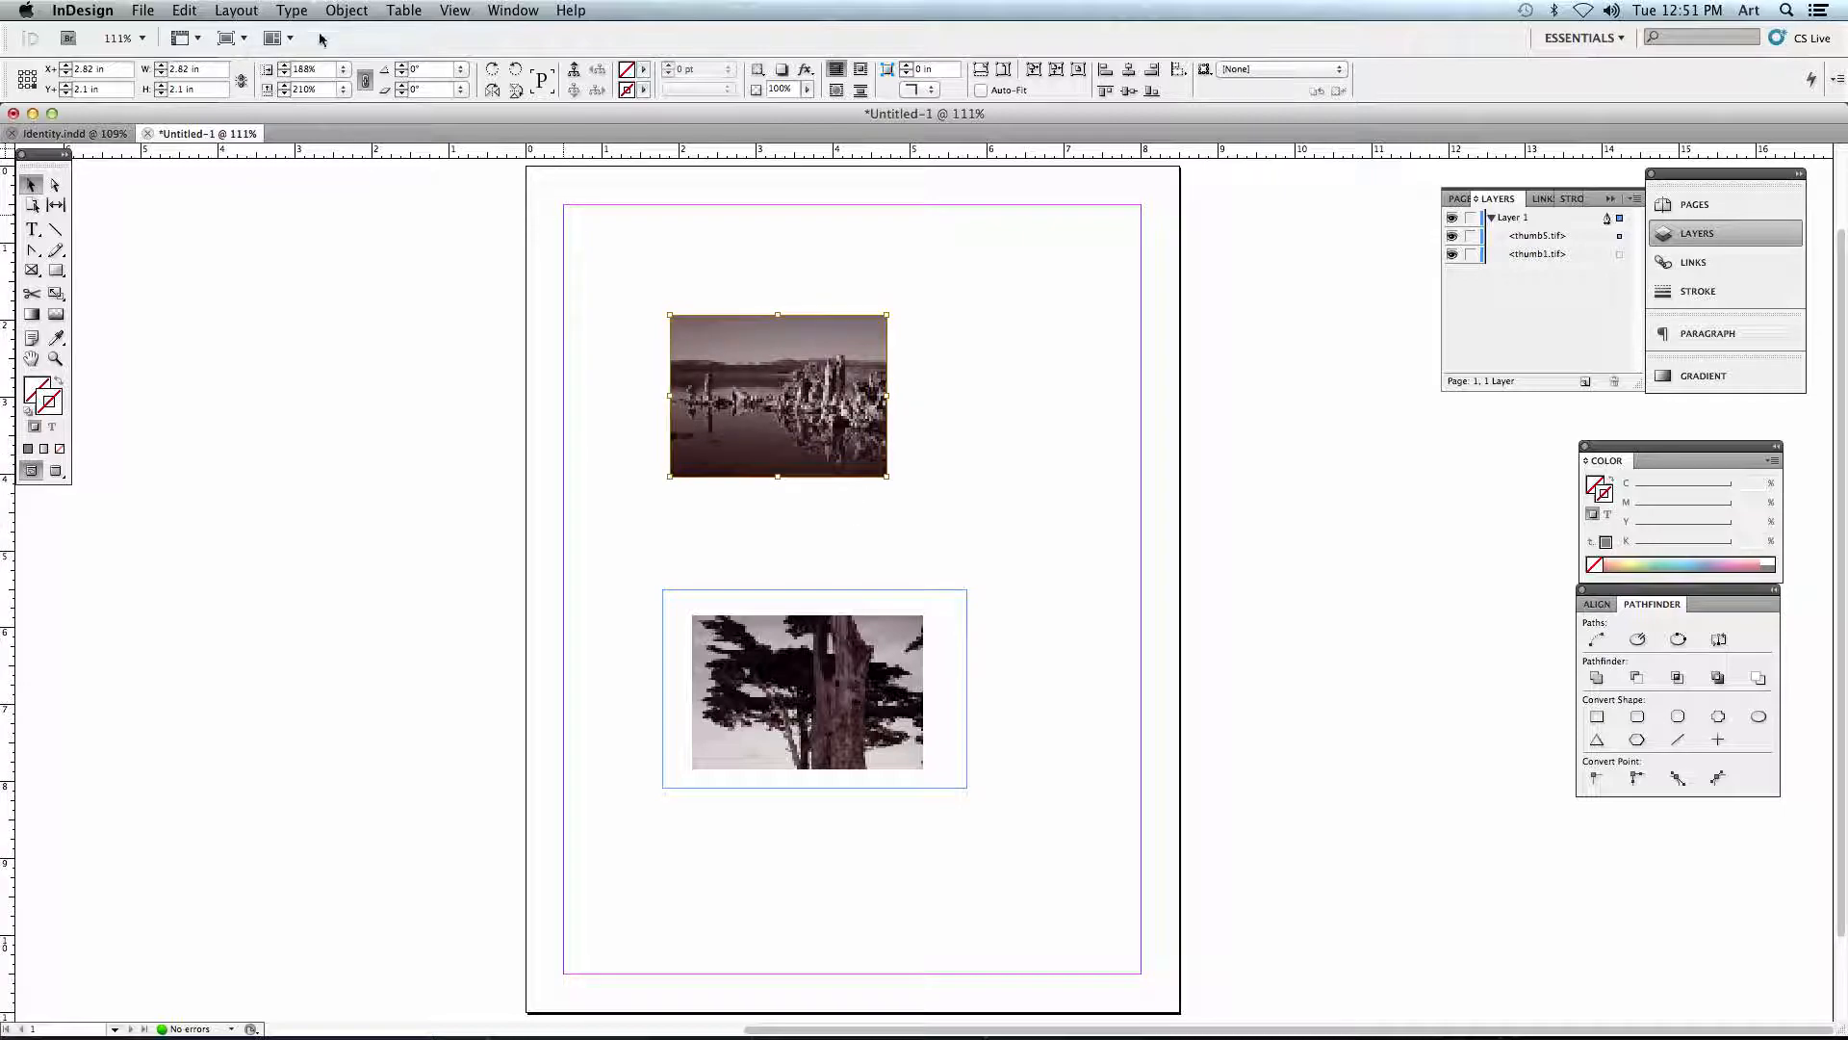
key("super+z")
key("super+z")
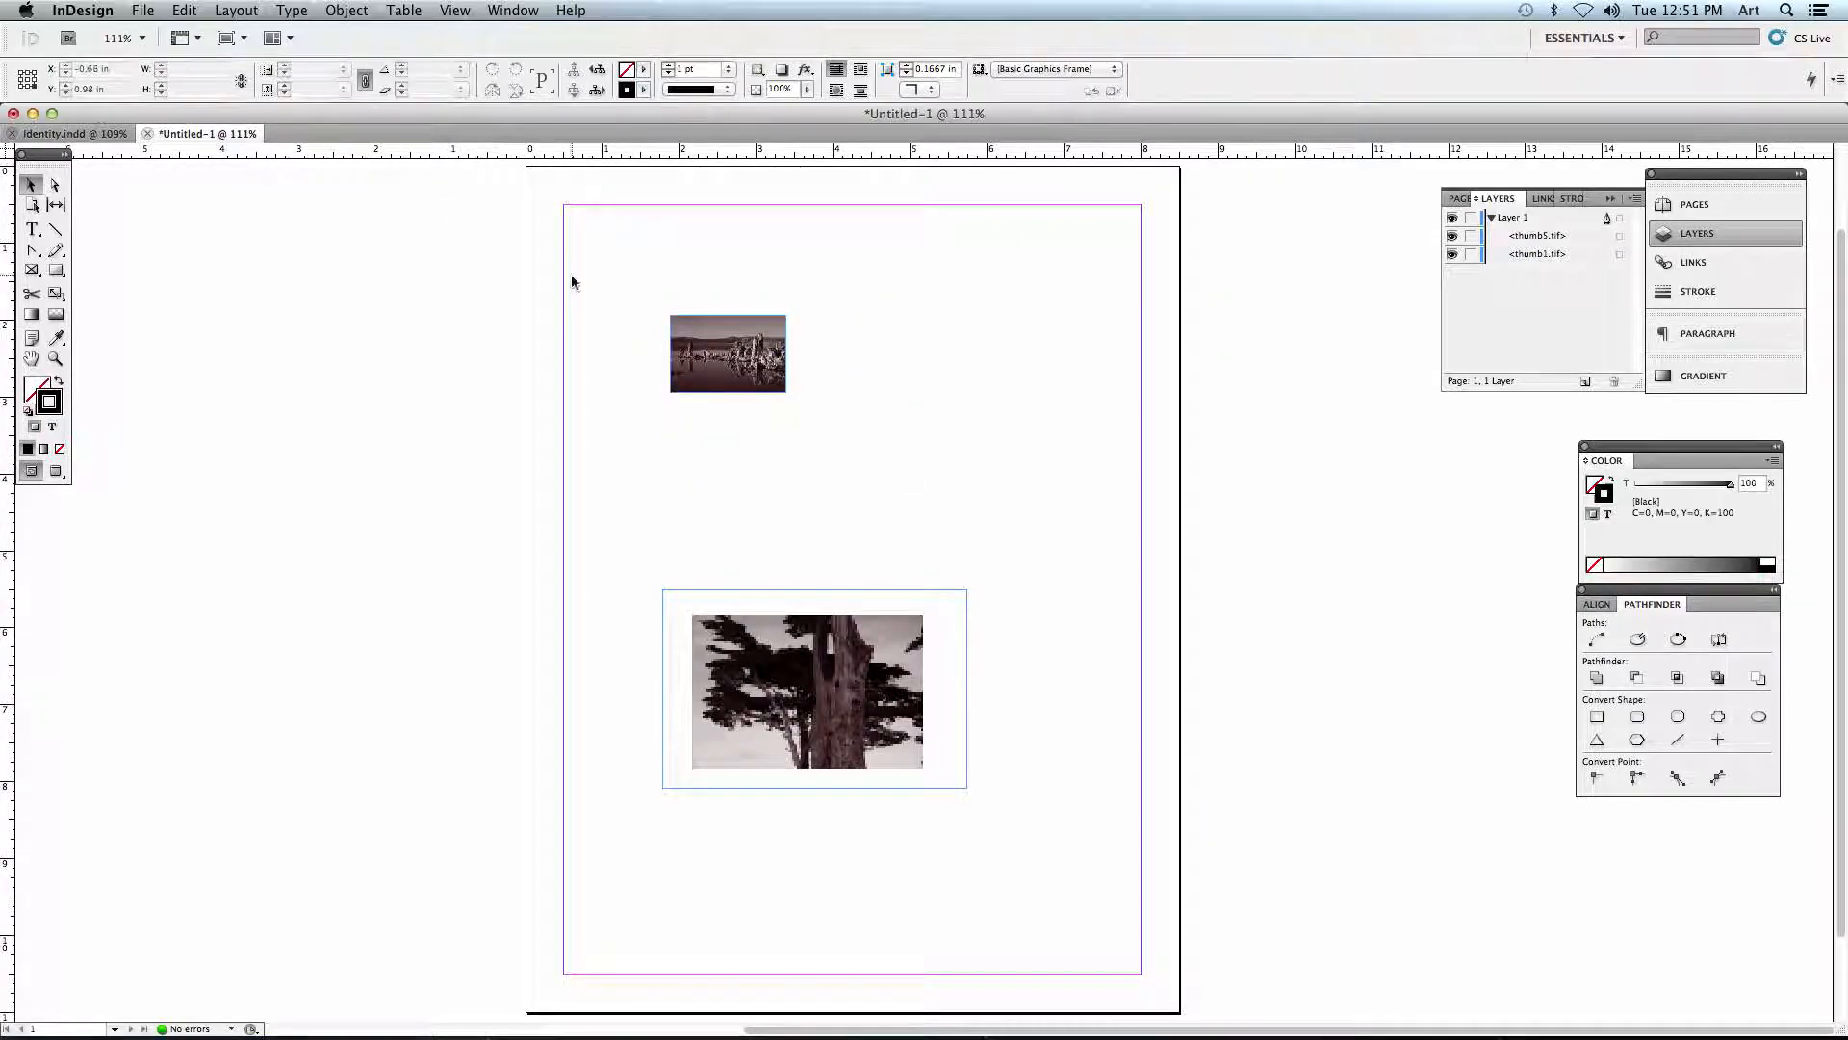
- Turn on Auto-Fit for the landscape image and enlarge its frame to about 3.08 by 2.04 in
left_click(713, 329)
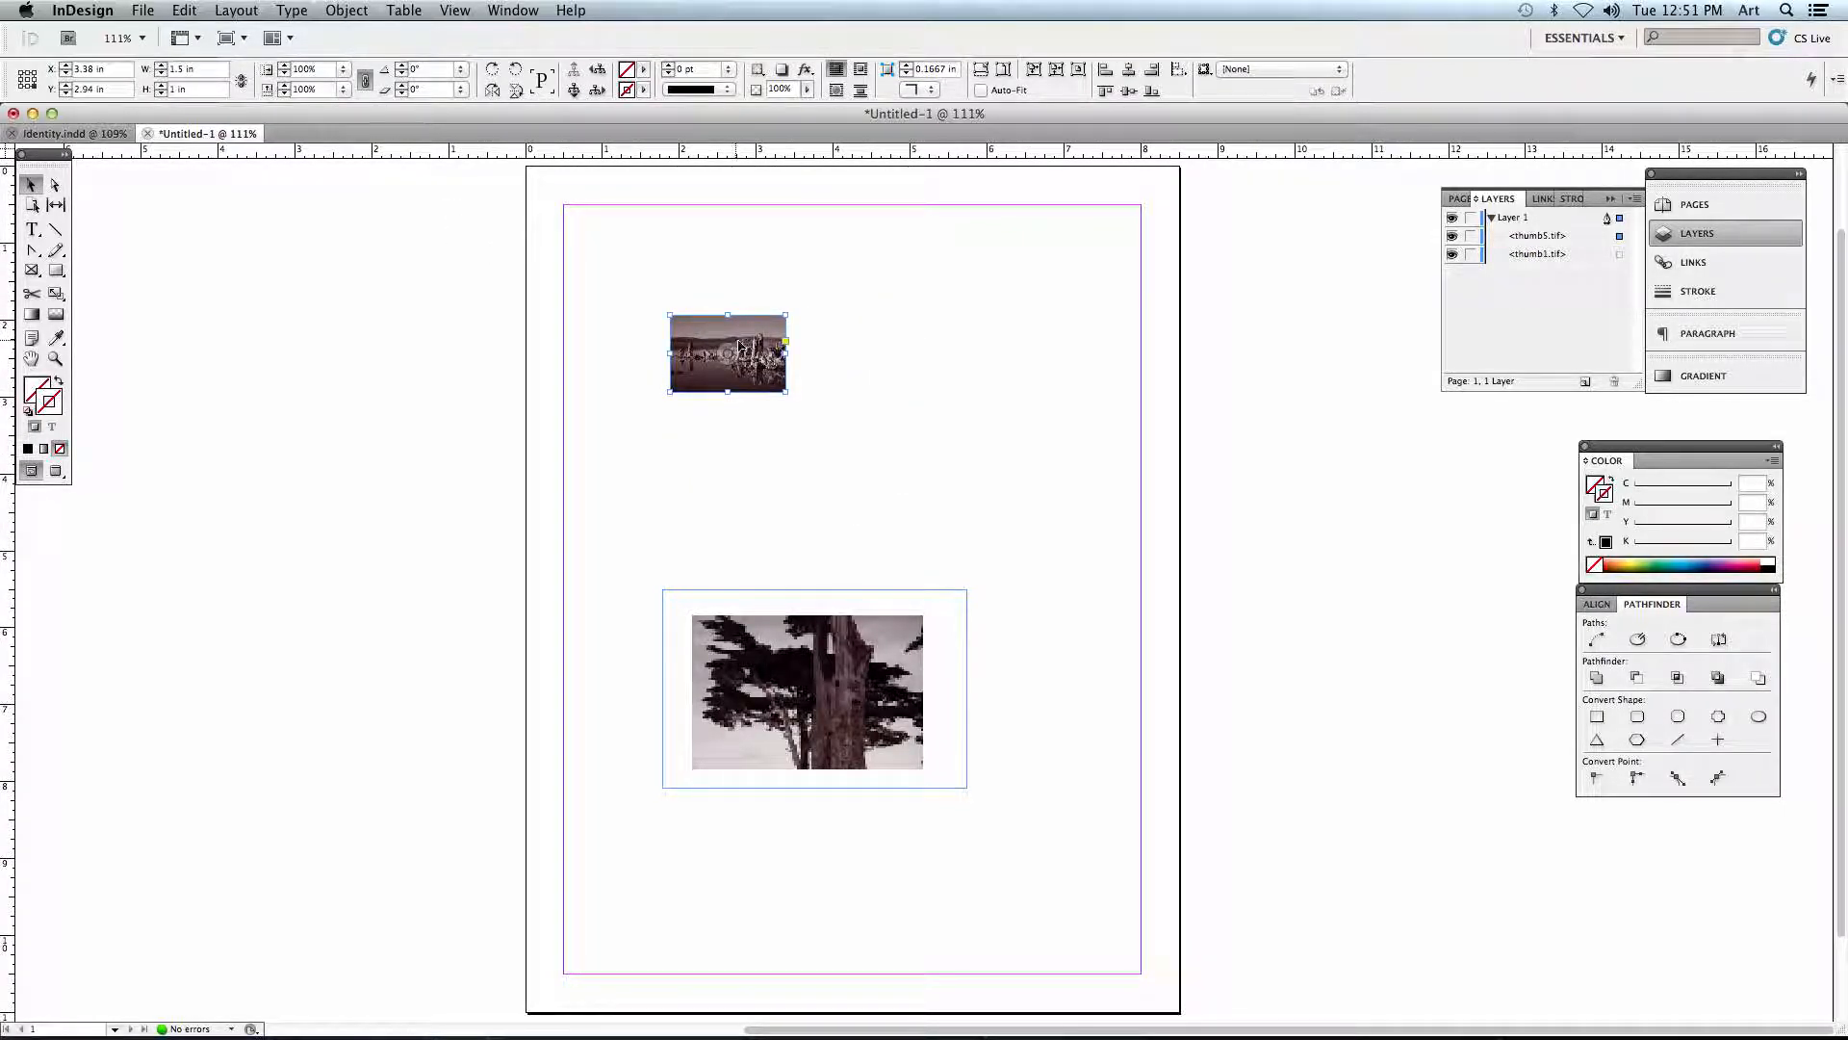
left_click(982, 91)
left_click_drag(785, 392, 904, 471)
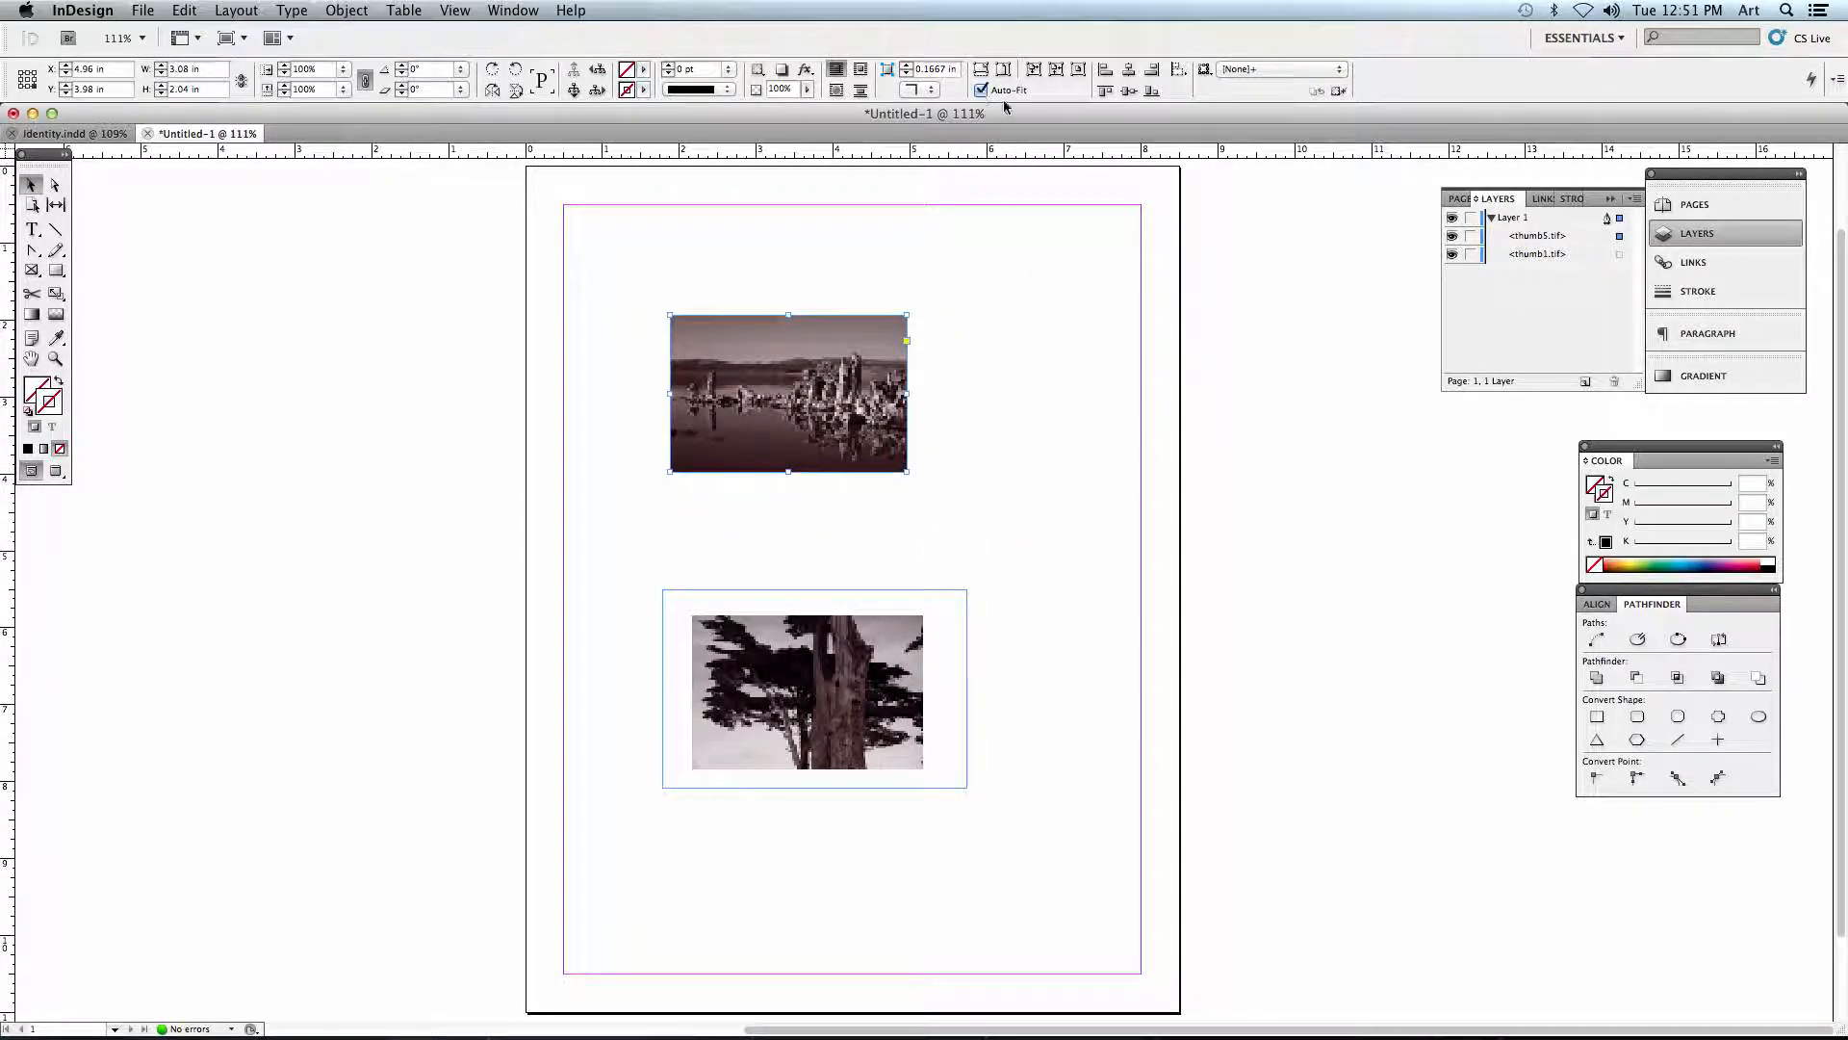
left_click(940, 363)
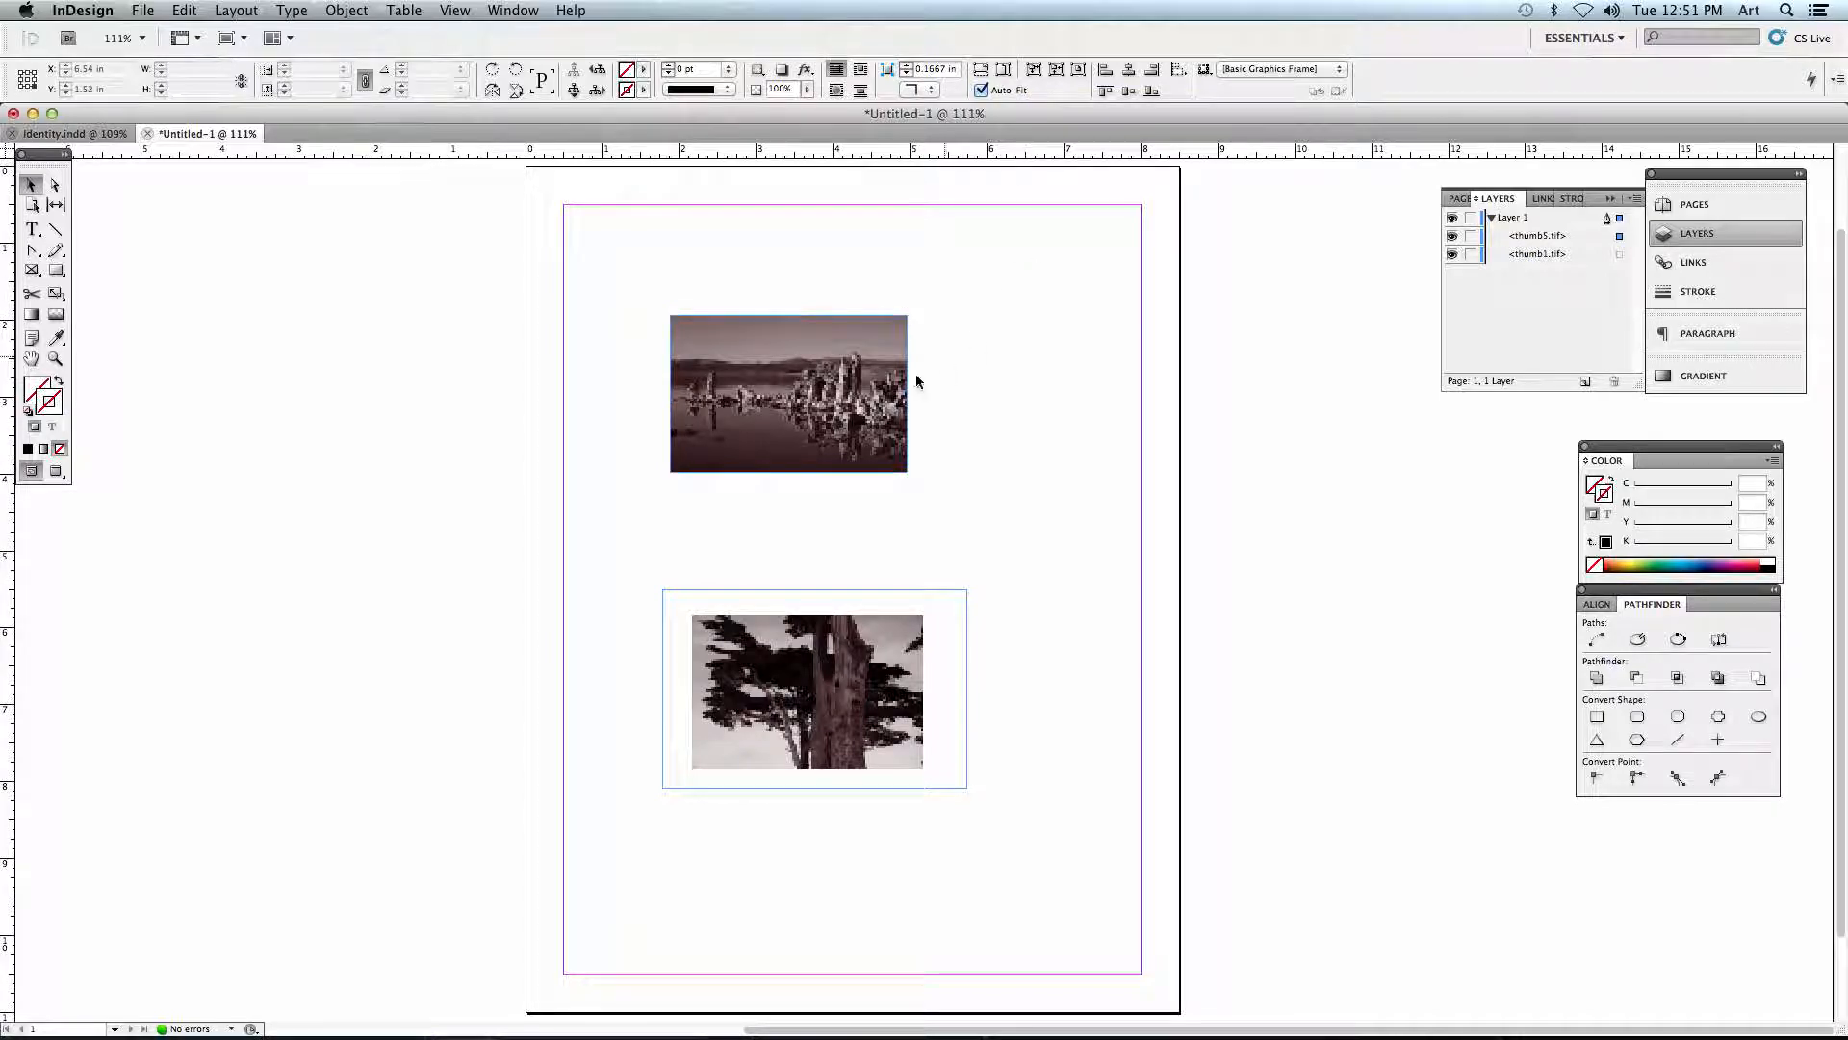
- Resize the landscape frame to a wide strip about 3.7 by 1 in, and shift the image about 0.7 in up inside it
left_click_drag(907, 472, 954, 392)
left_click(980, 531)
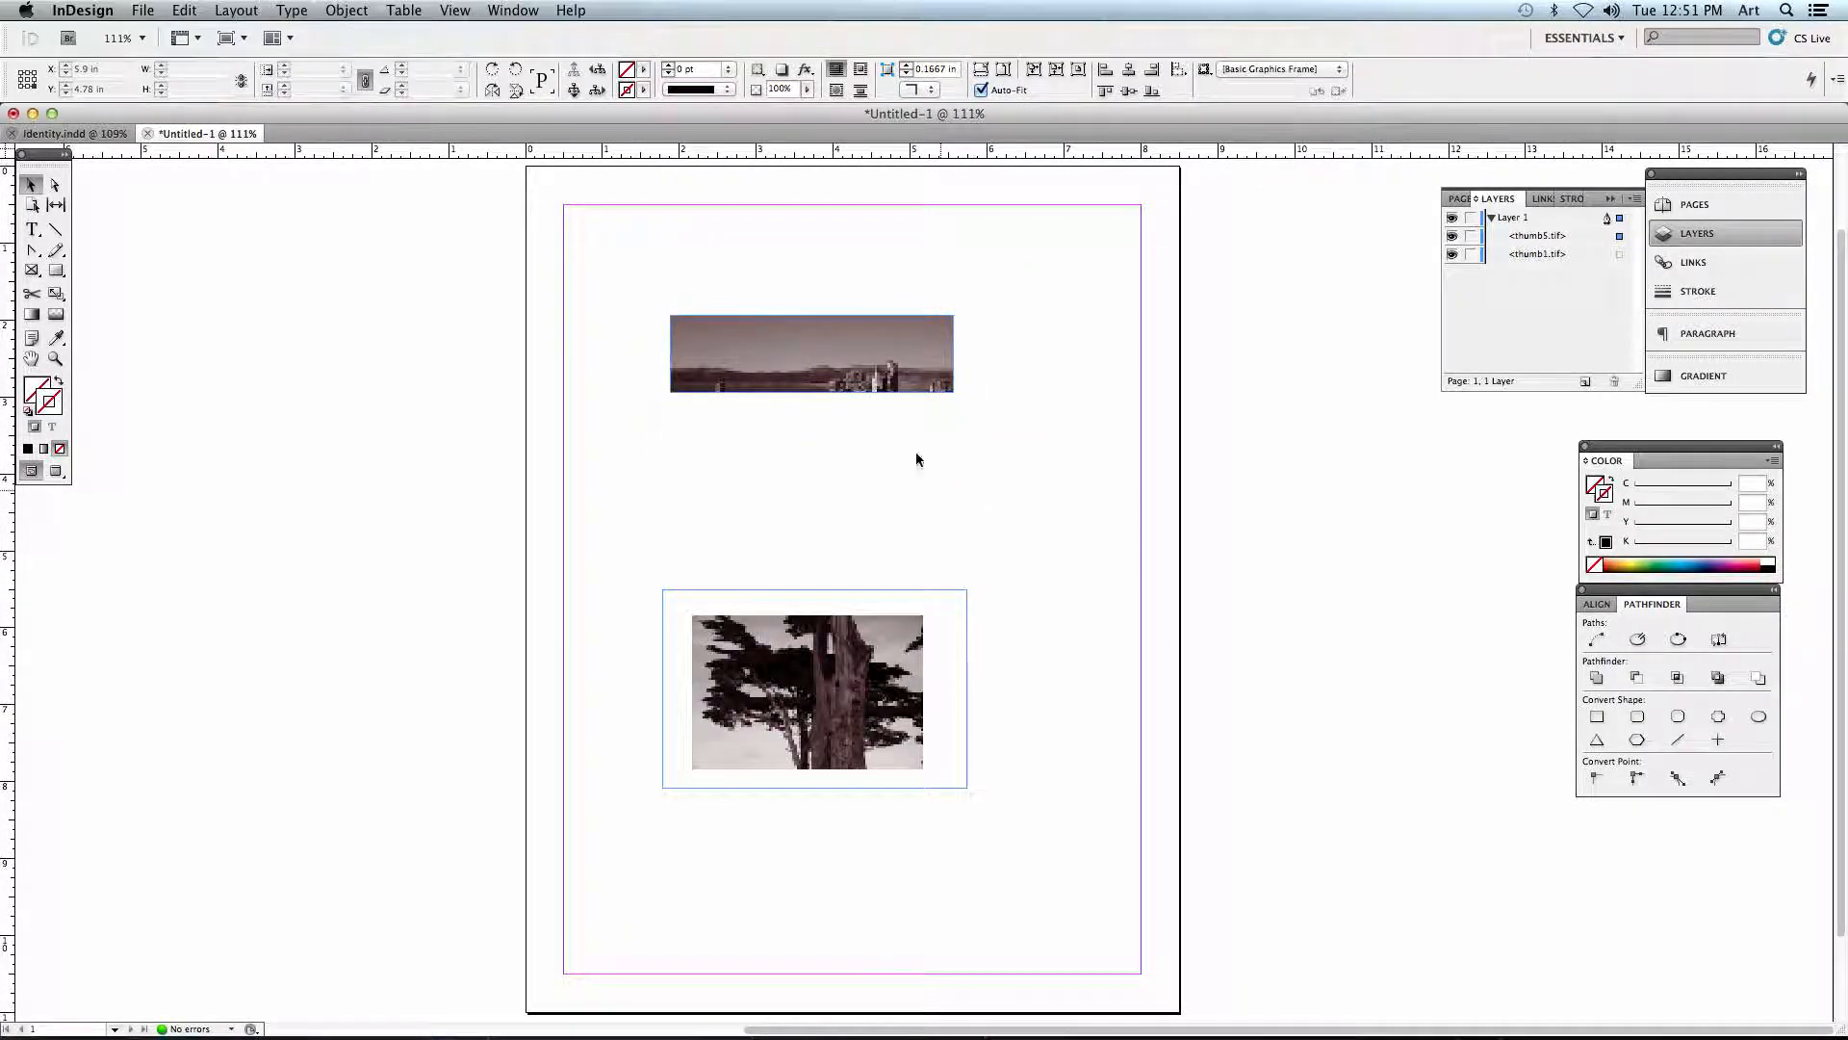
left_click_drag(812, 355, 811, 300)
left_click(1055, 482)
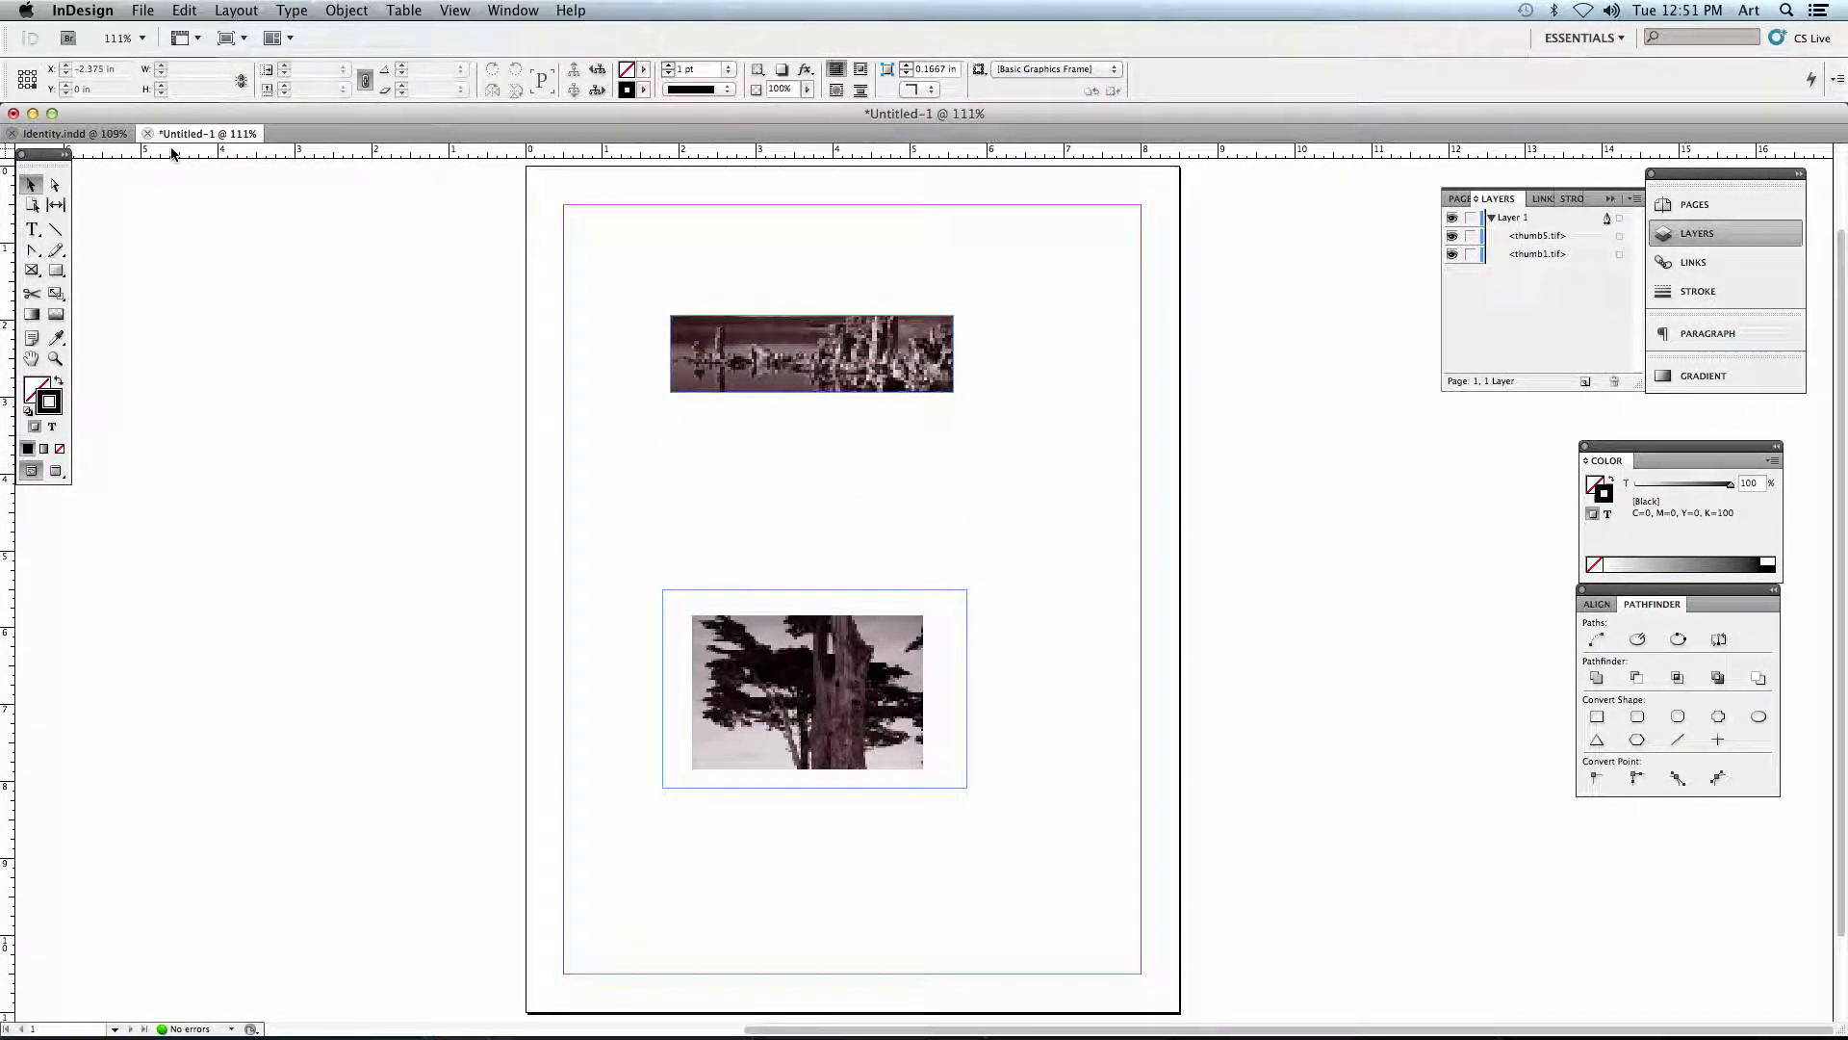
- Enlarge the landscape frame down and right, turn off Auto-Fit, and extend the frame to about 5.9 by 4.1 in
left_click(816, 353)
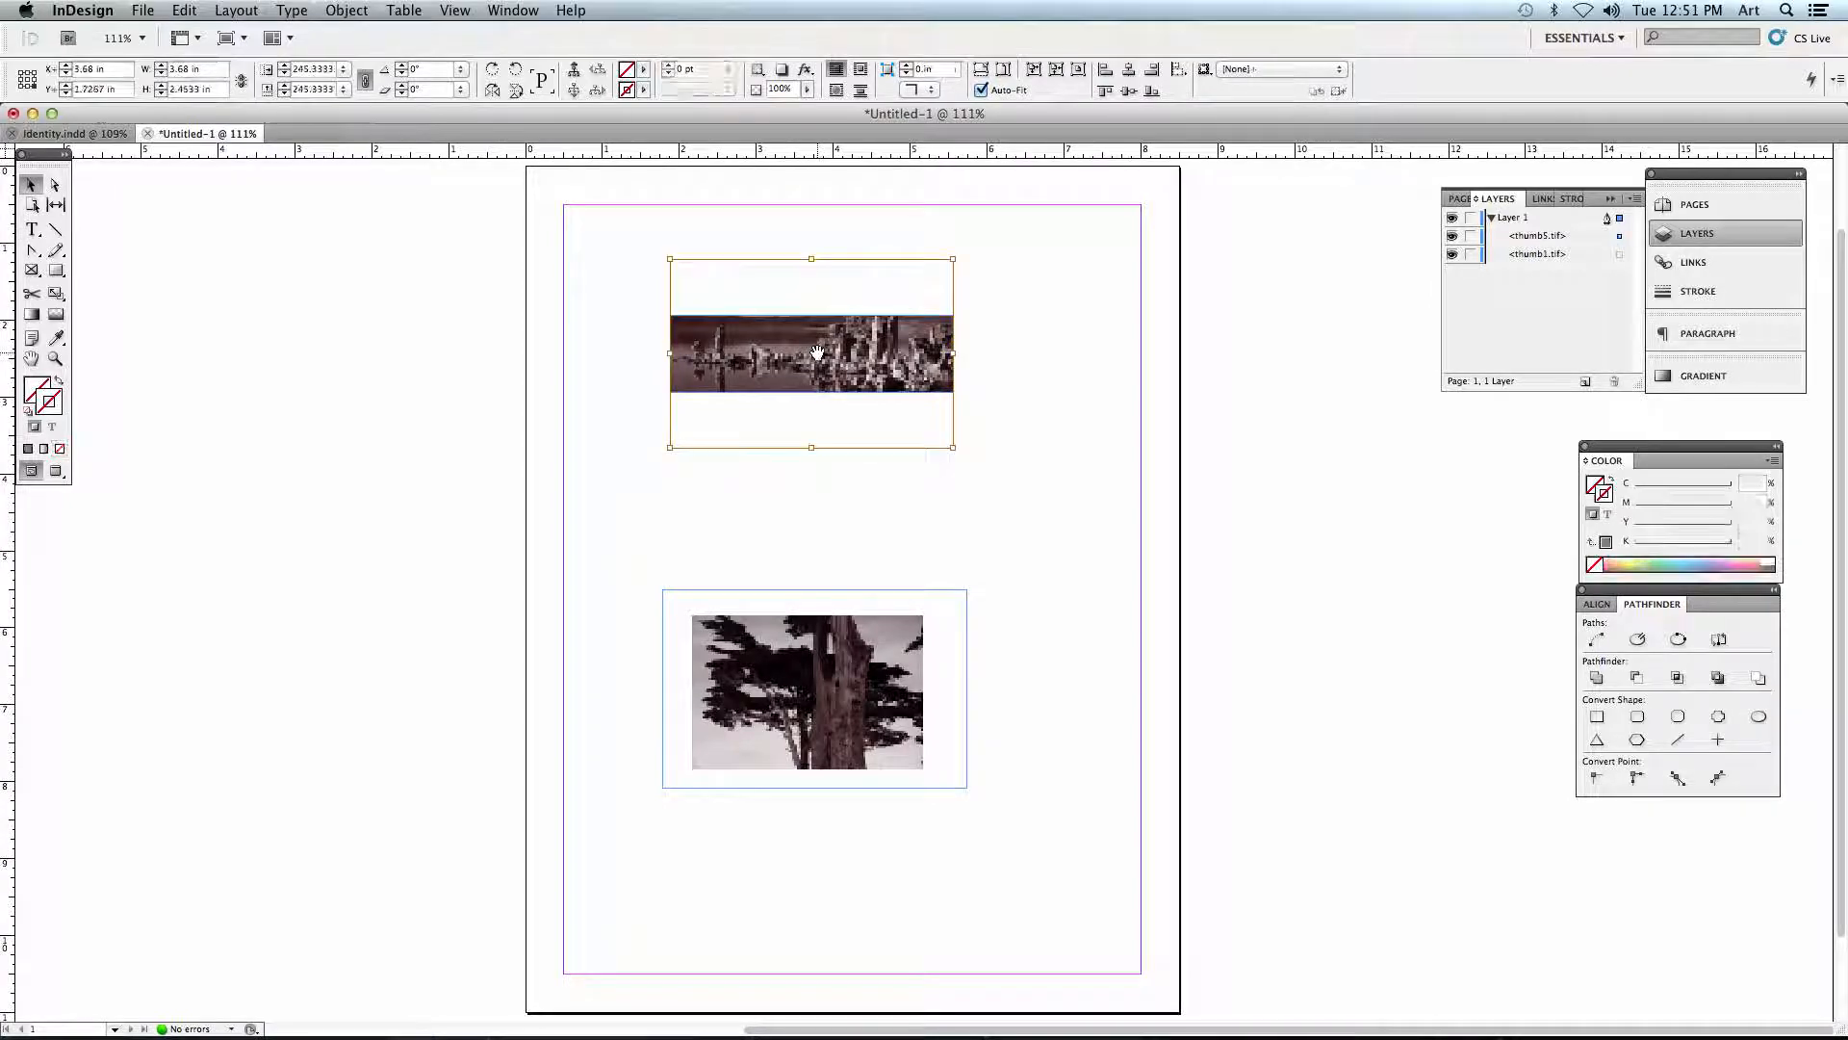
left_click(815, 393)
left_click_drag(808, 395, 1076, 526)
left_click(985, 92)
left_click_drag(1076, 315, 1126, 210)
- Use the Direct Selection tool to resize the landscape image inside its frame to about 2.97 by 3.99 in, and deselect it
left_click(56, 184)
left_click(900, 354)
left_click_drag(1111, 375, 956, 378)
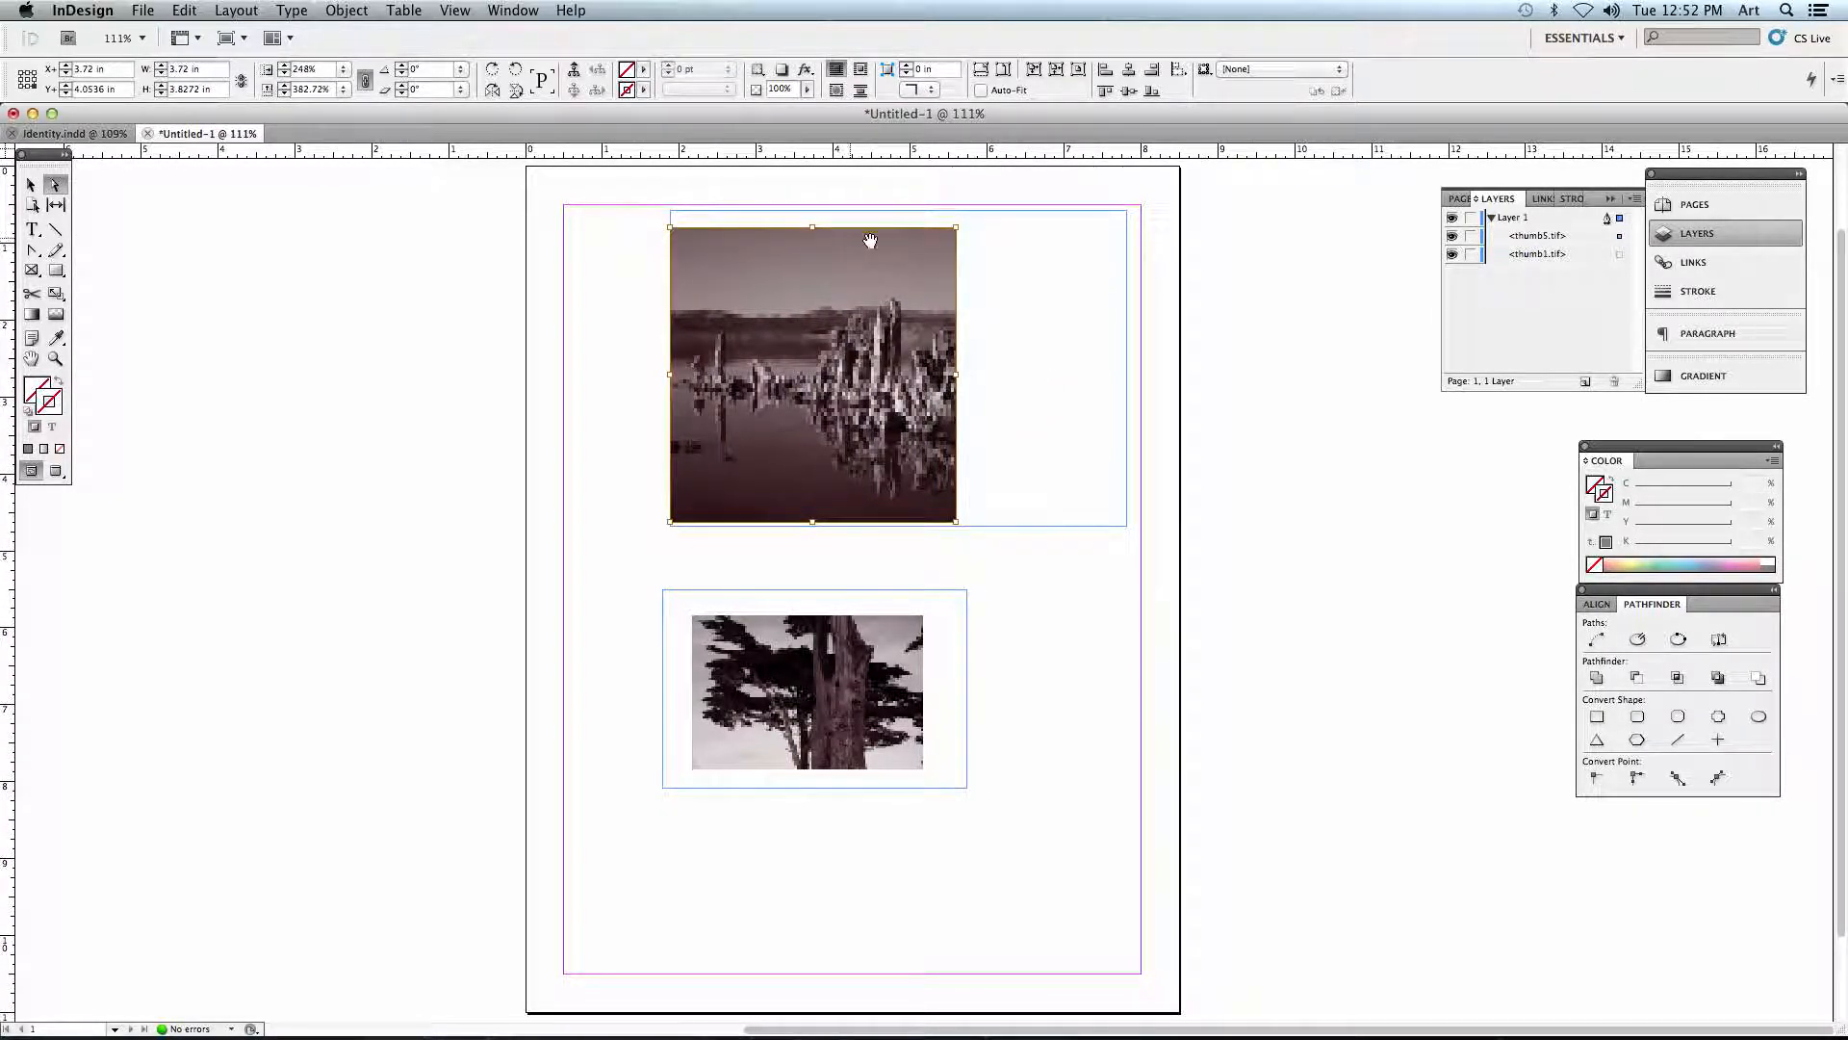
left_click_drag(956, 229, 898, 214)
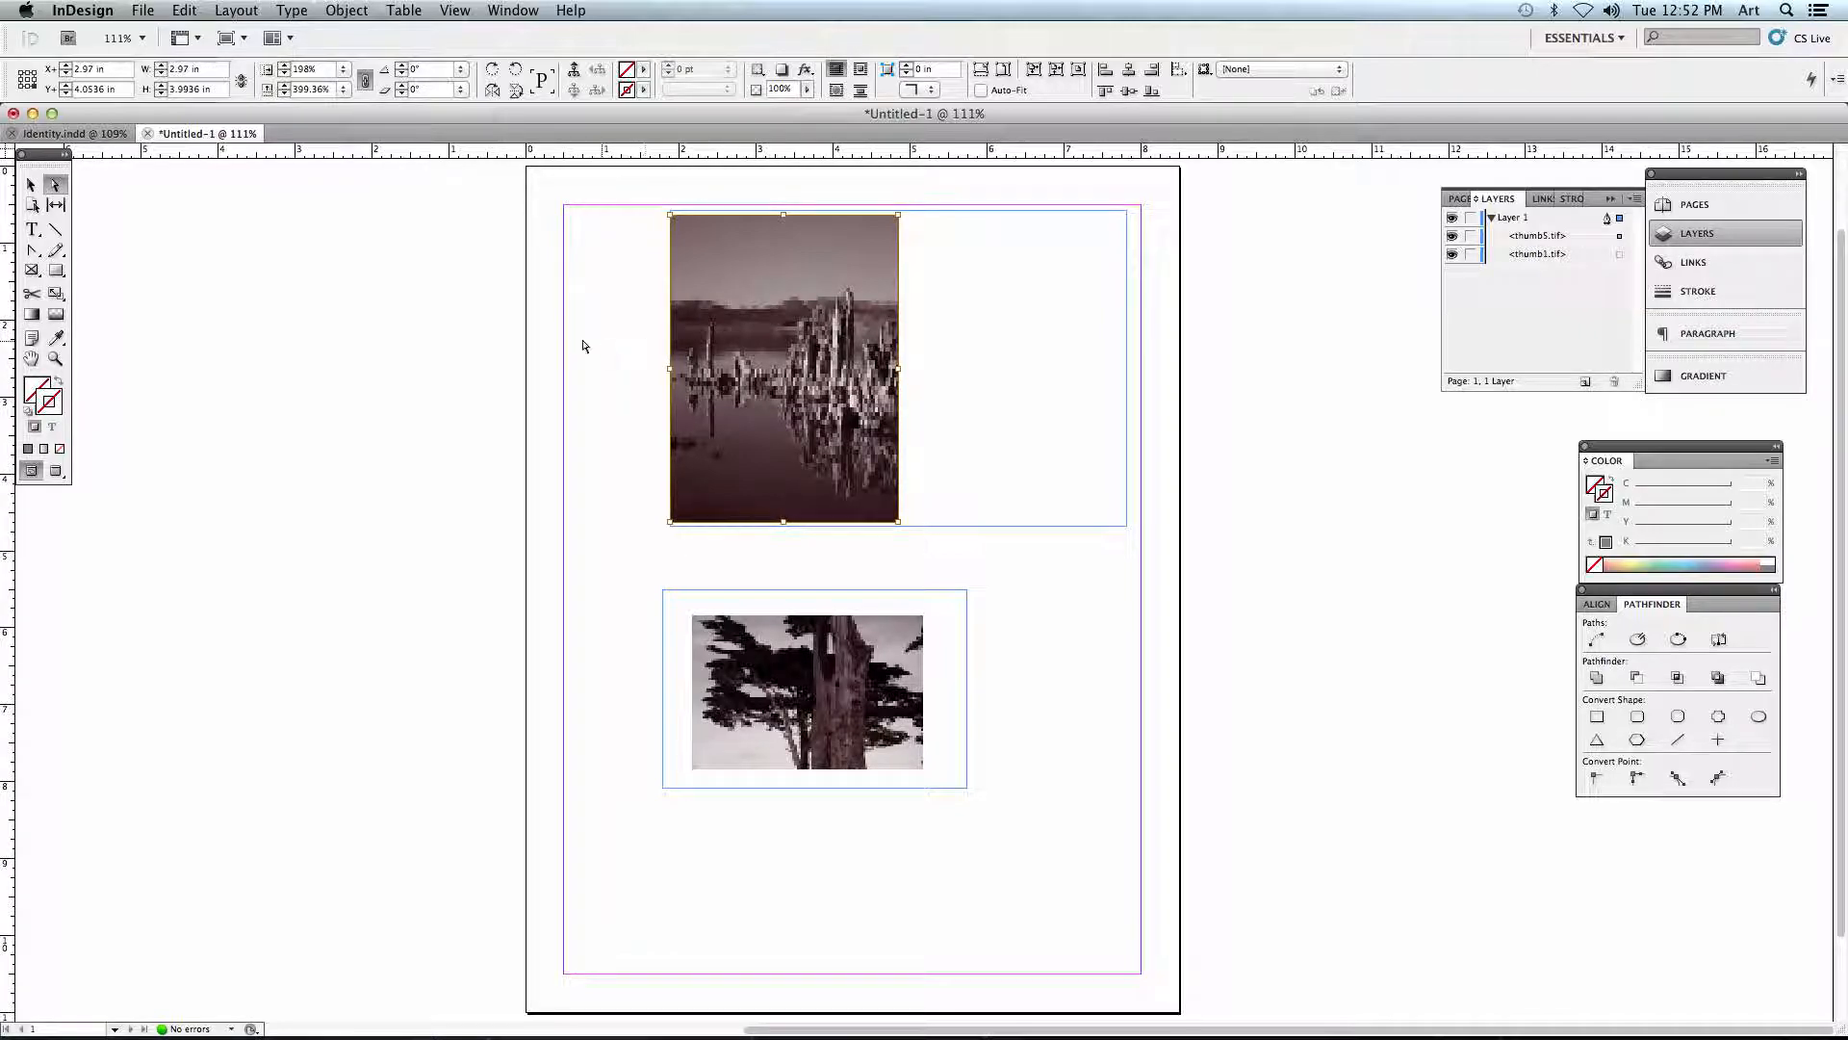
left_click(551, 340)
- Shrink the landscape frame to about 4.29 by 2.96 in, turn Auto-Fit back on, and shrink the frame to about 1.88 by 1.3 in
left_click(31, 184)
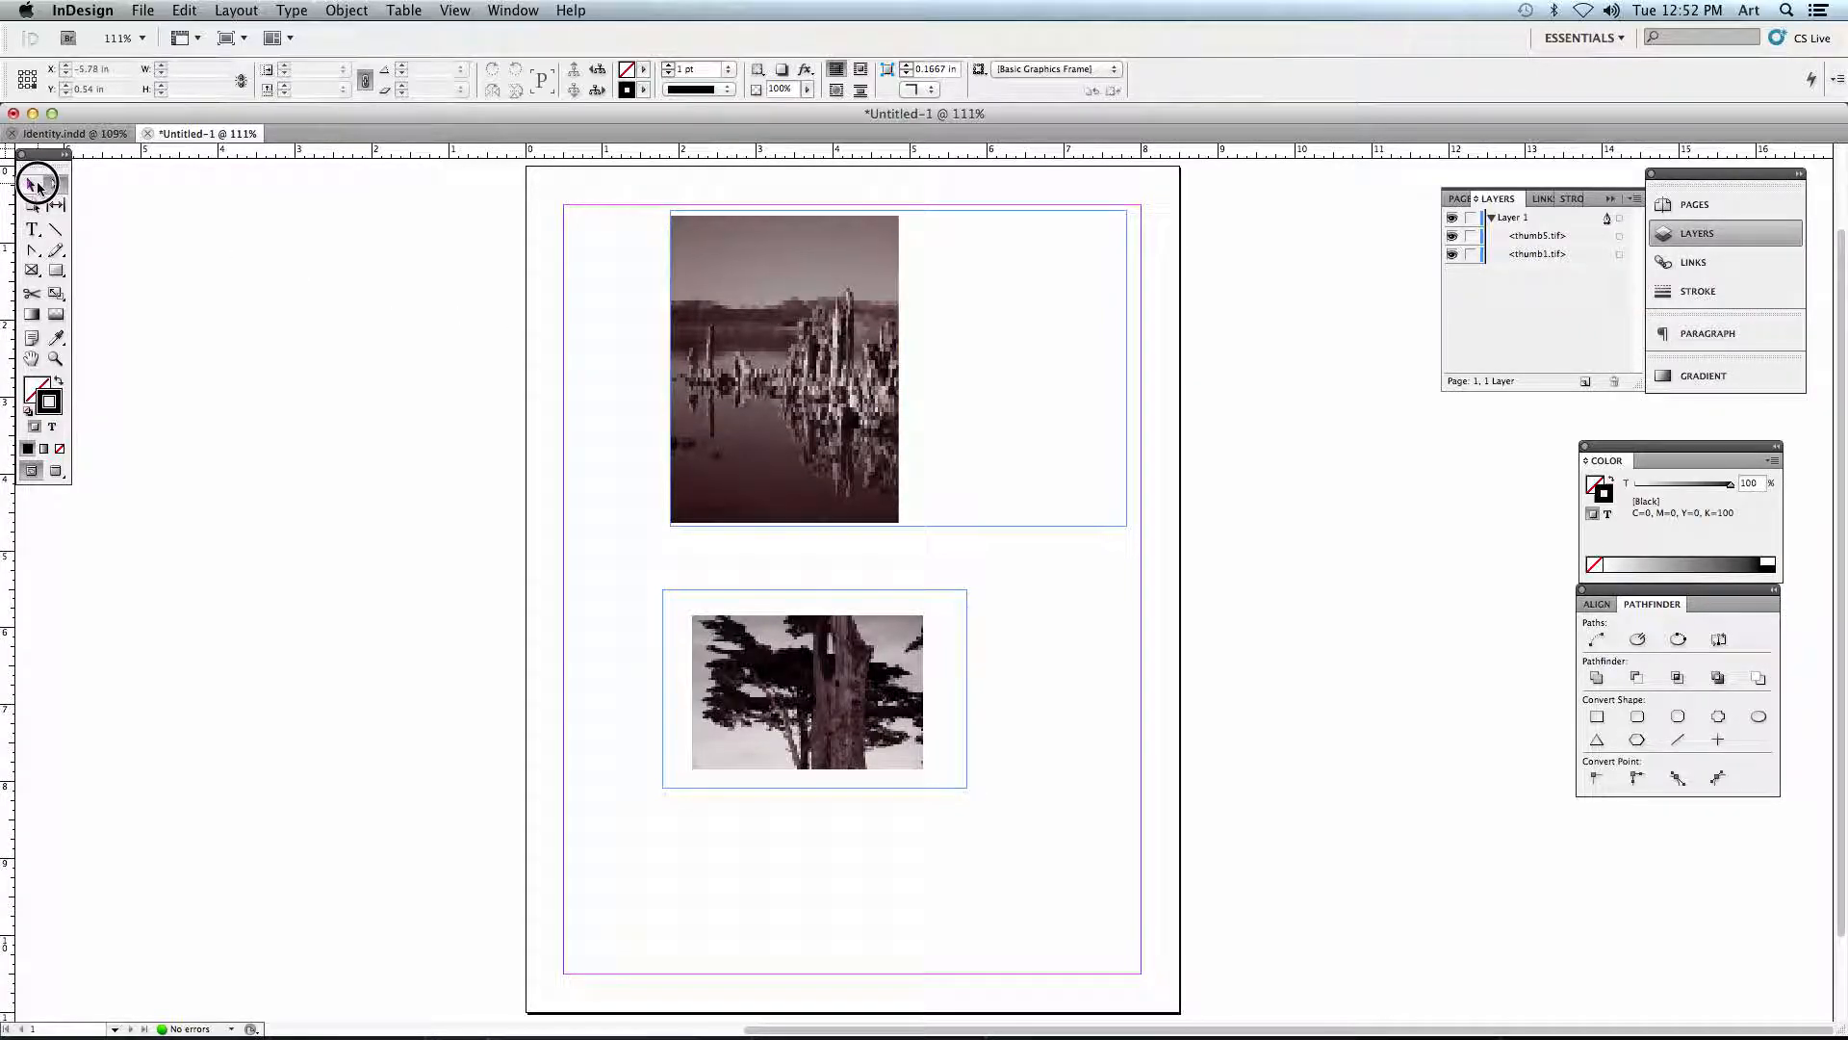
left_click(1116, 525)
left_click_drag(1127, 525, 999, 437)
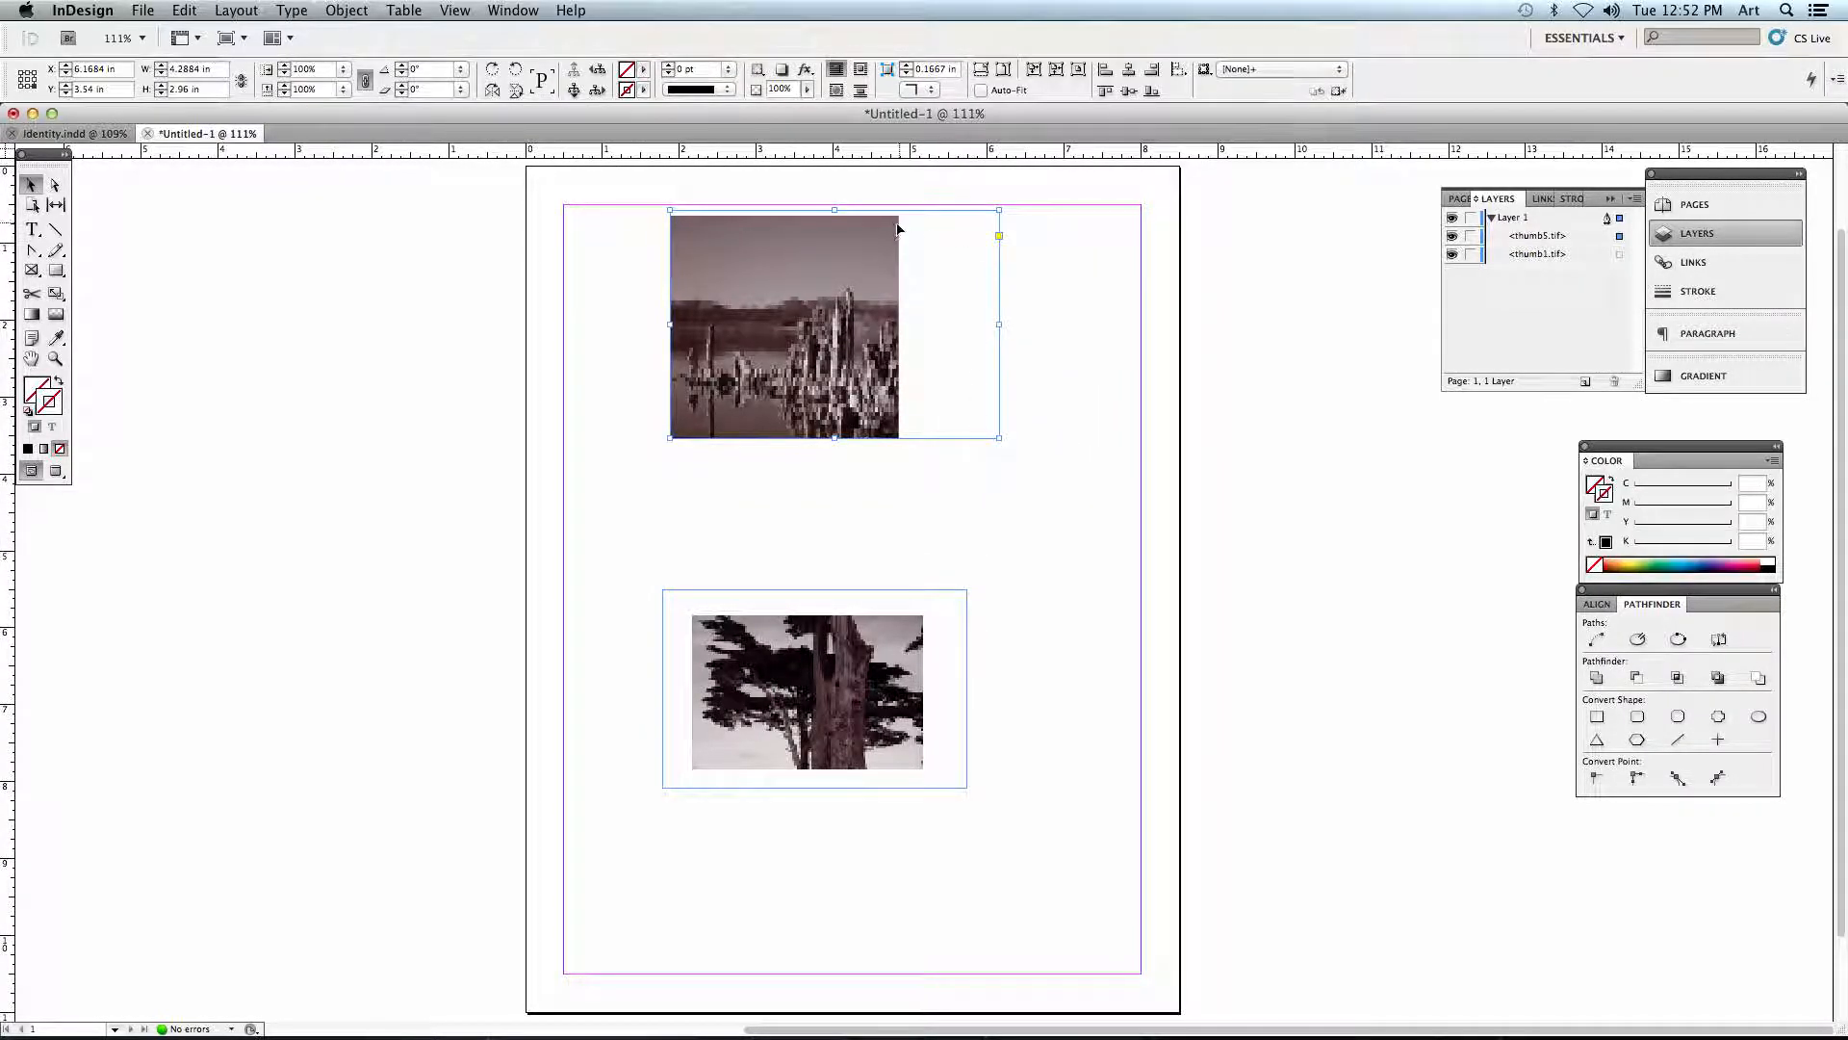
left_click(981, 89)
left_click_drag(997, 438, 814, 310)
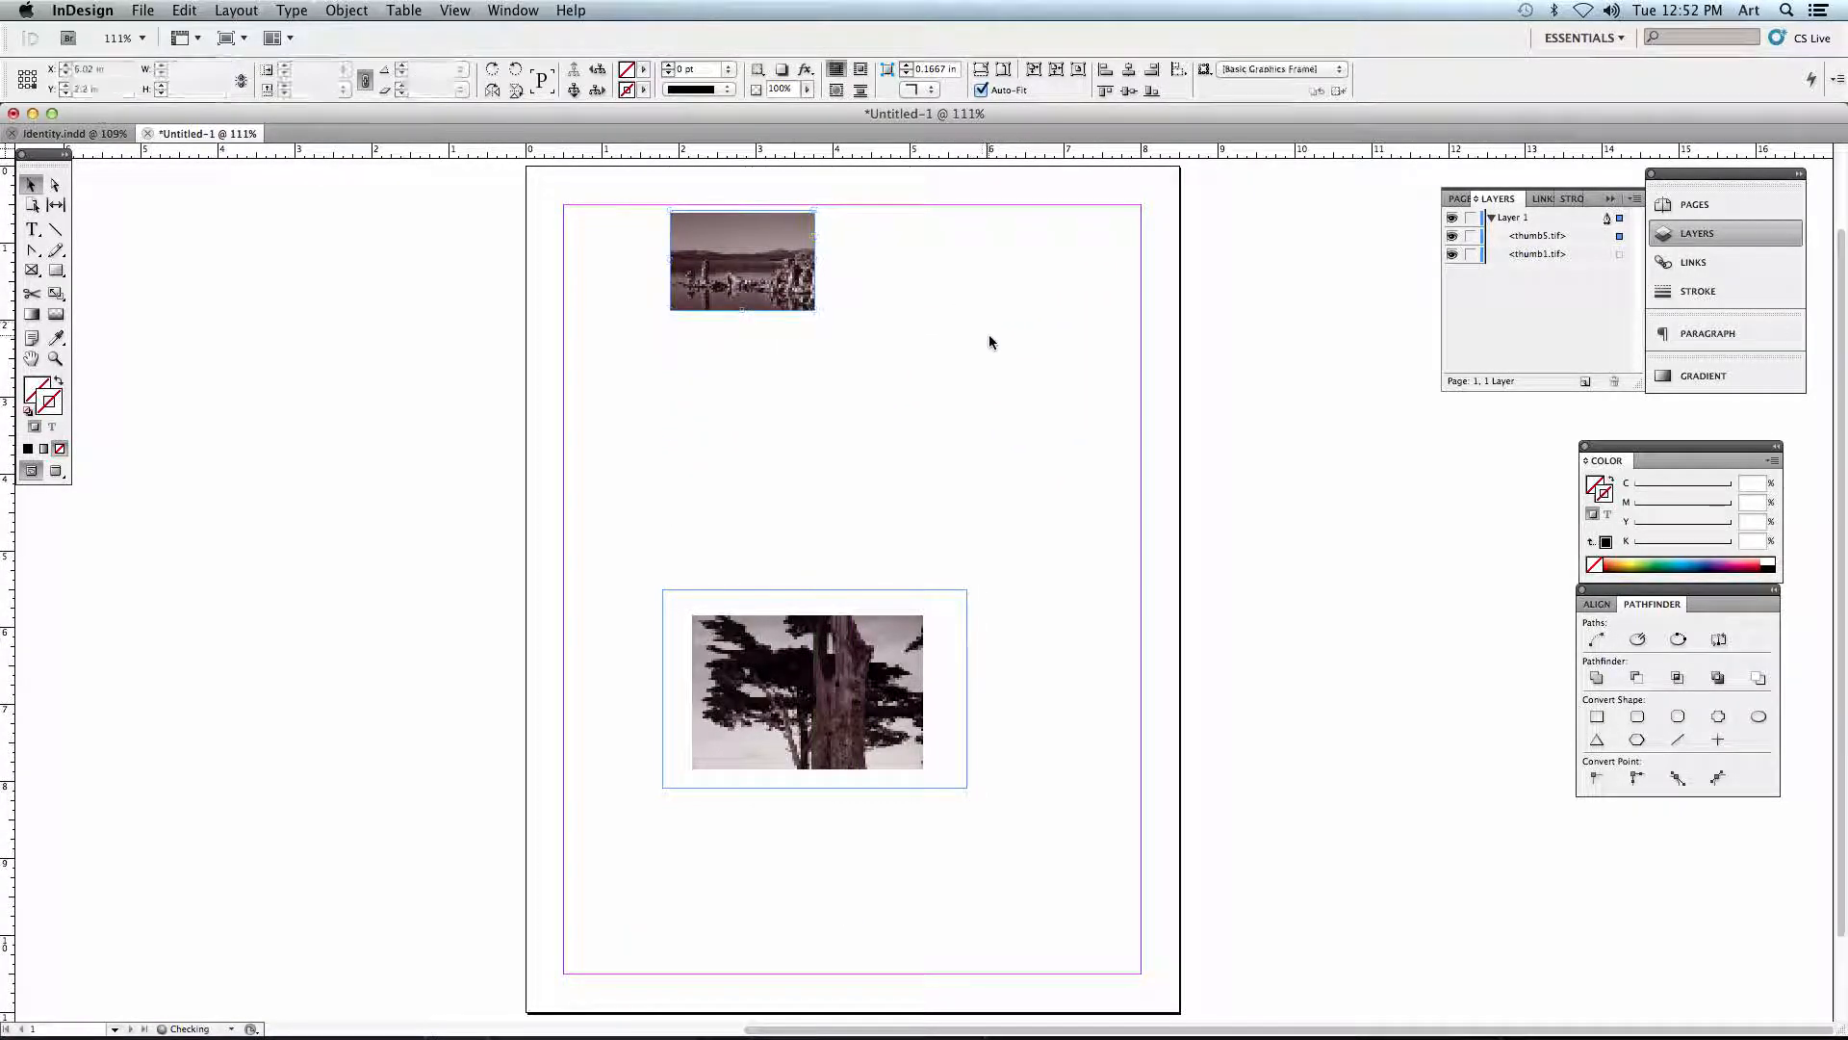
- Delete the landscape image and the tree image with their frames, leaving the page empty
left_click(803, 229)
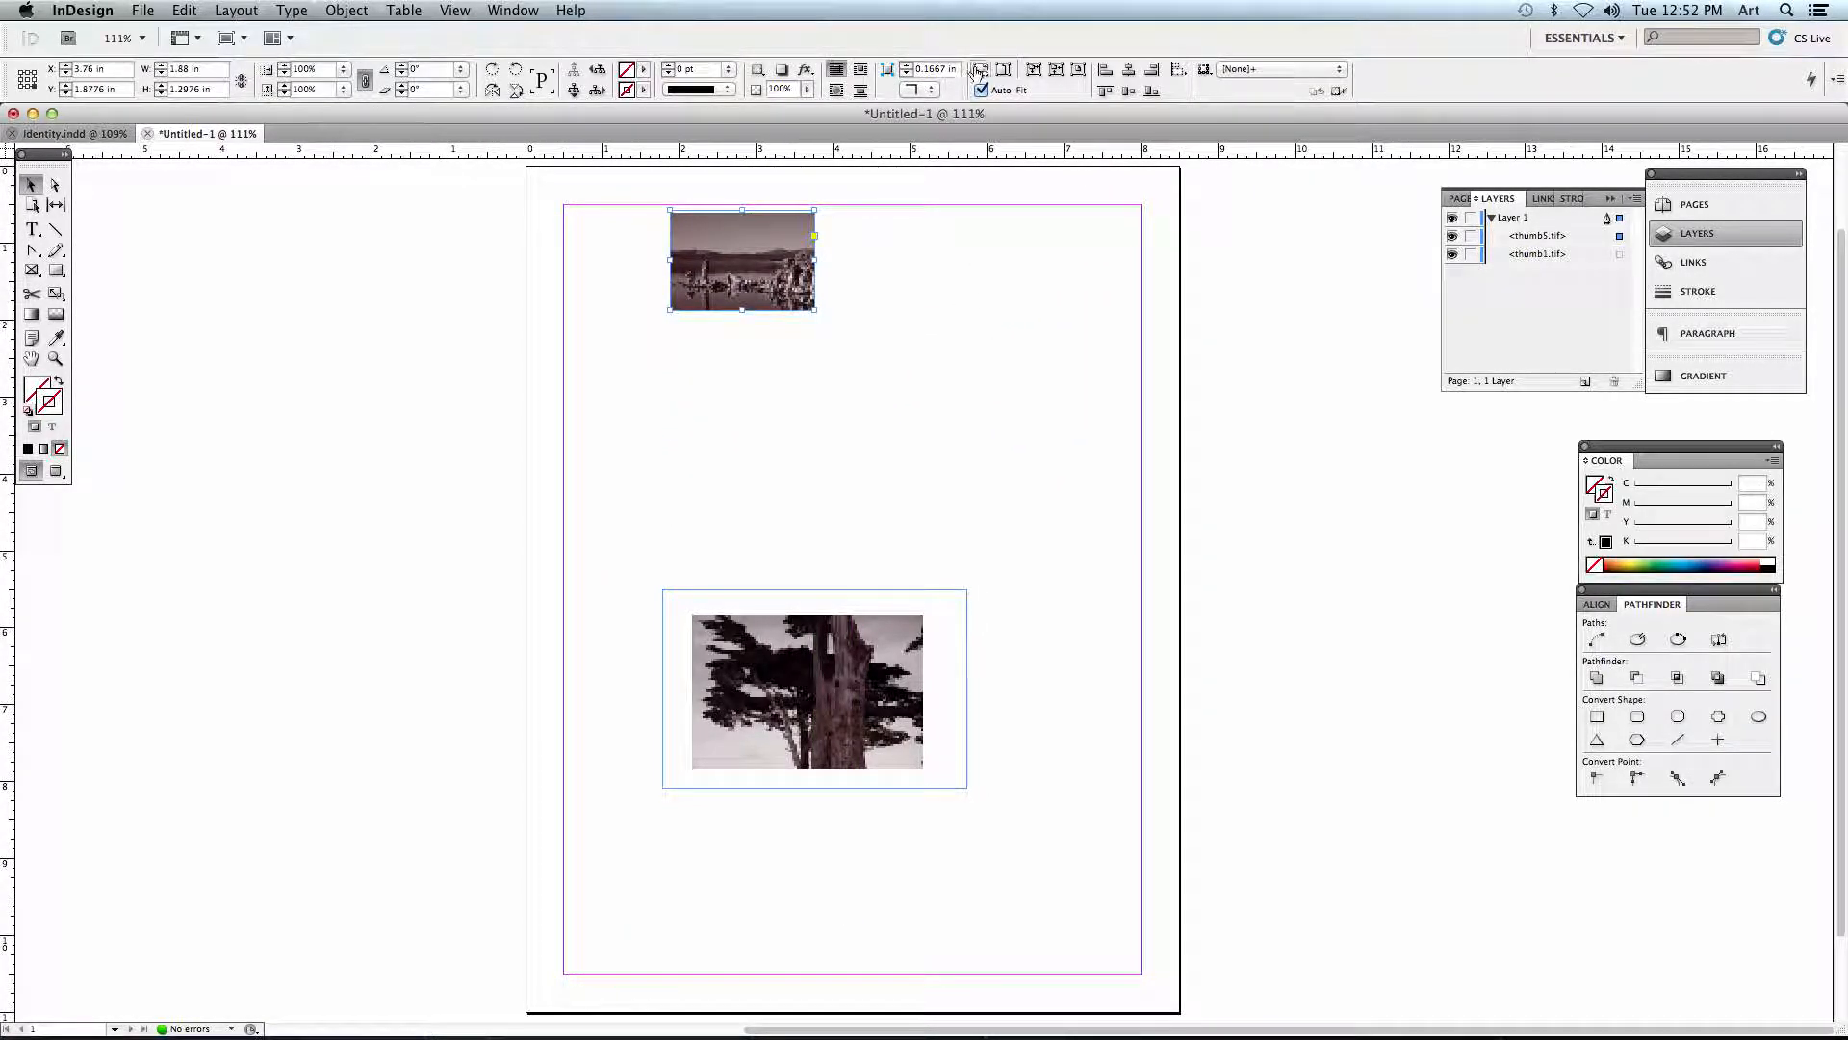
key("Delete")
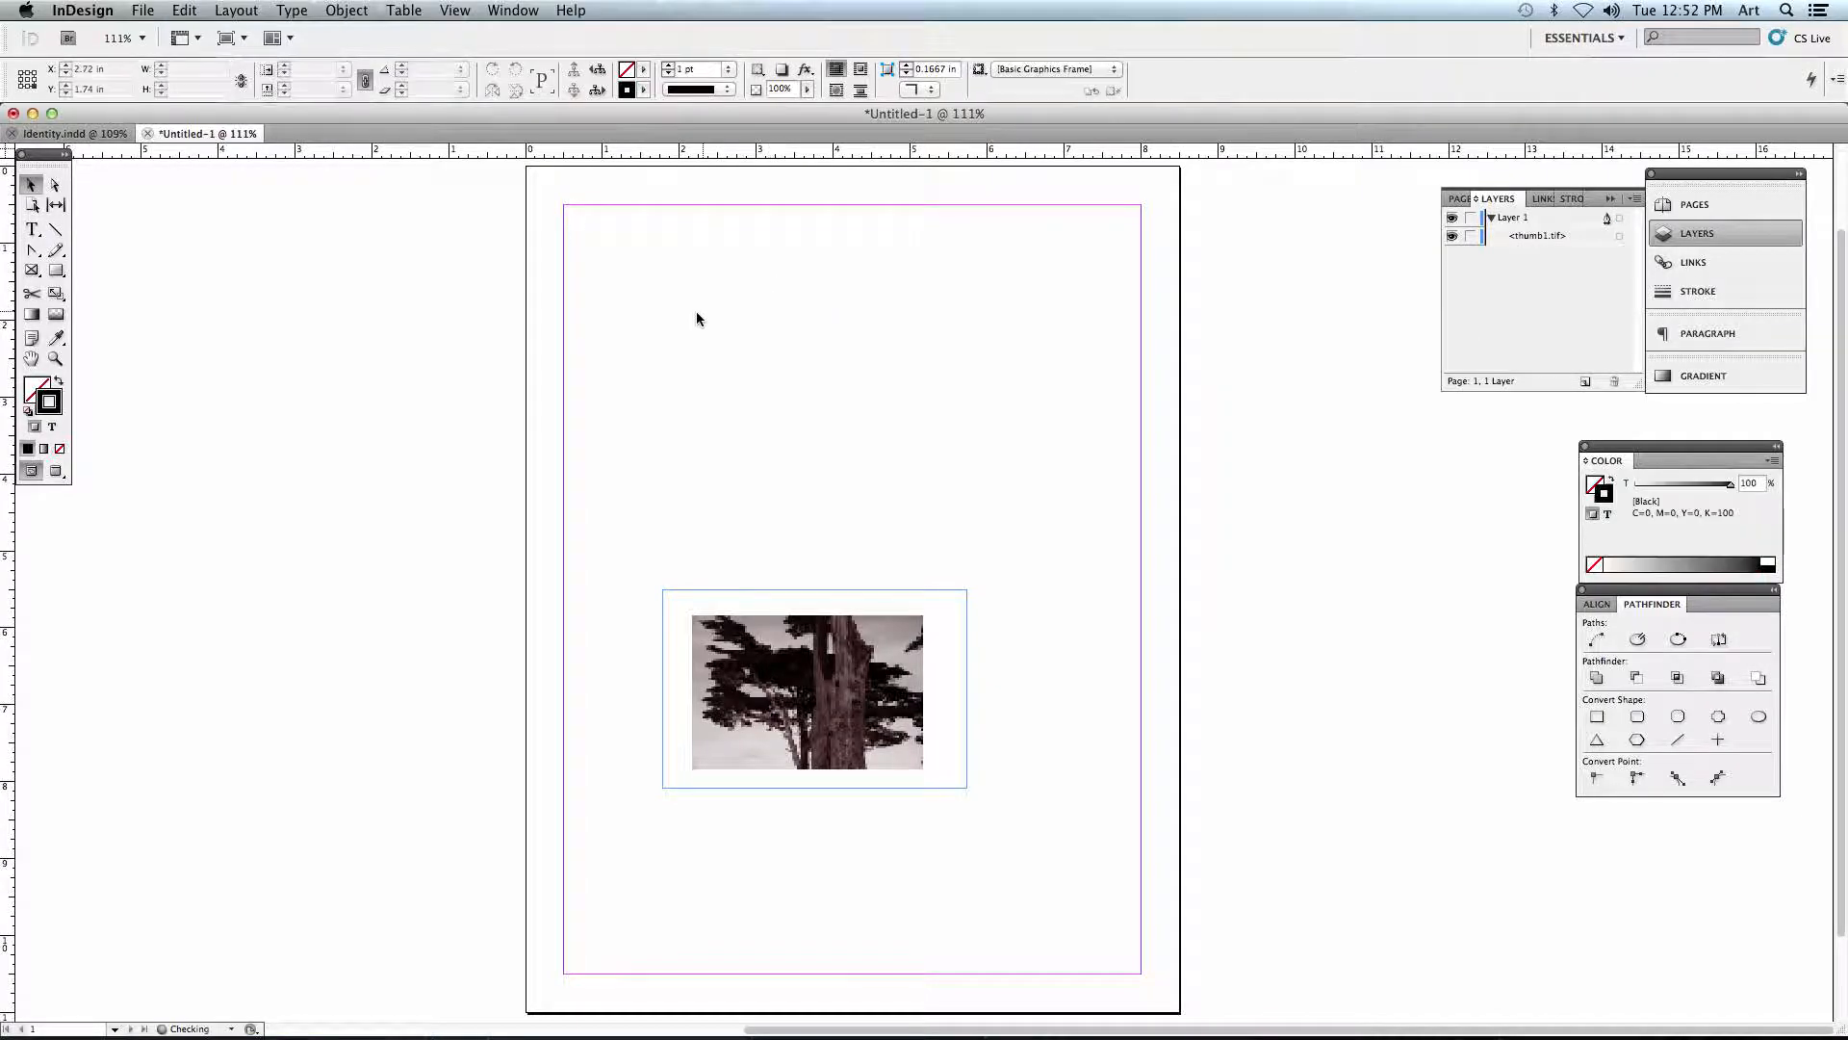
left_click(914, 698)
key("Delete")
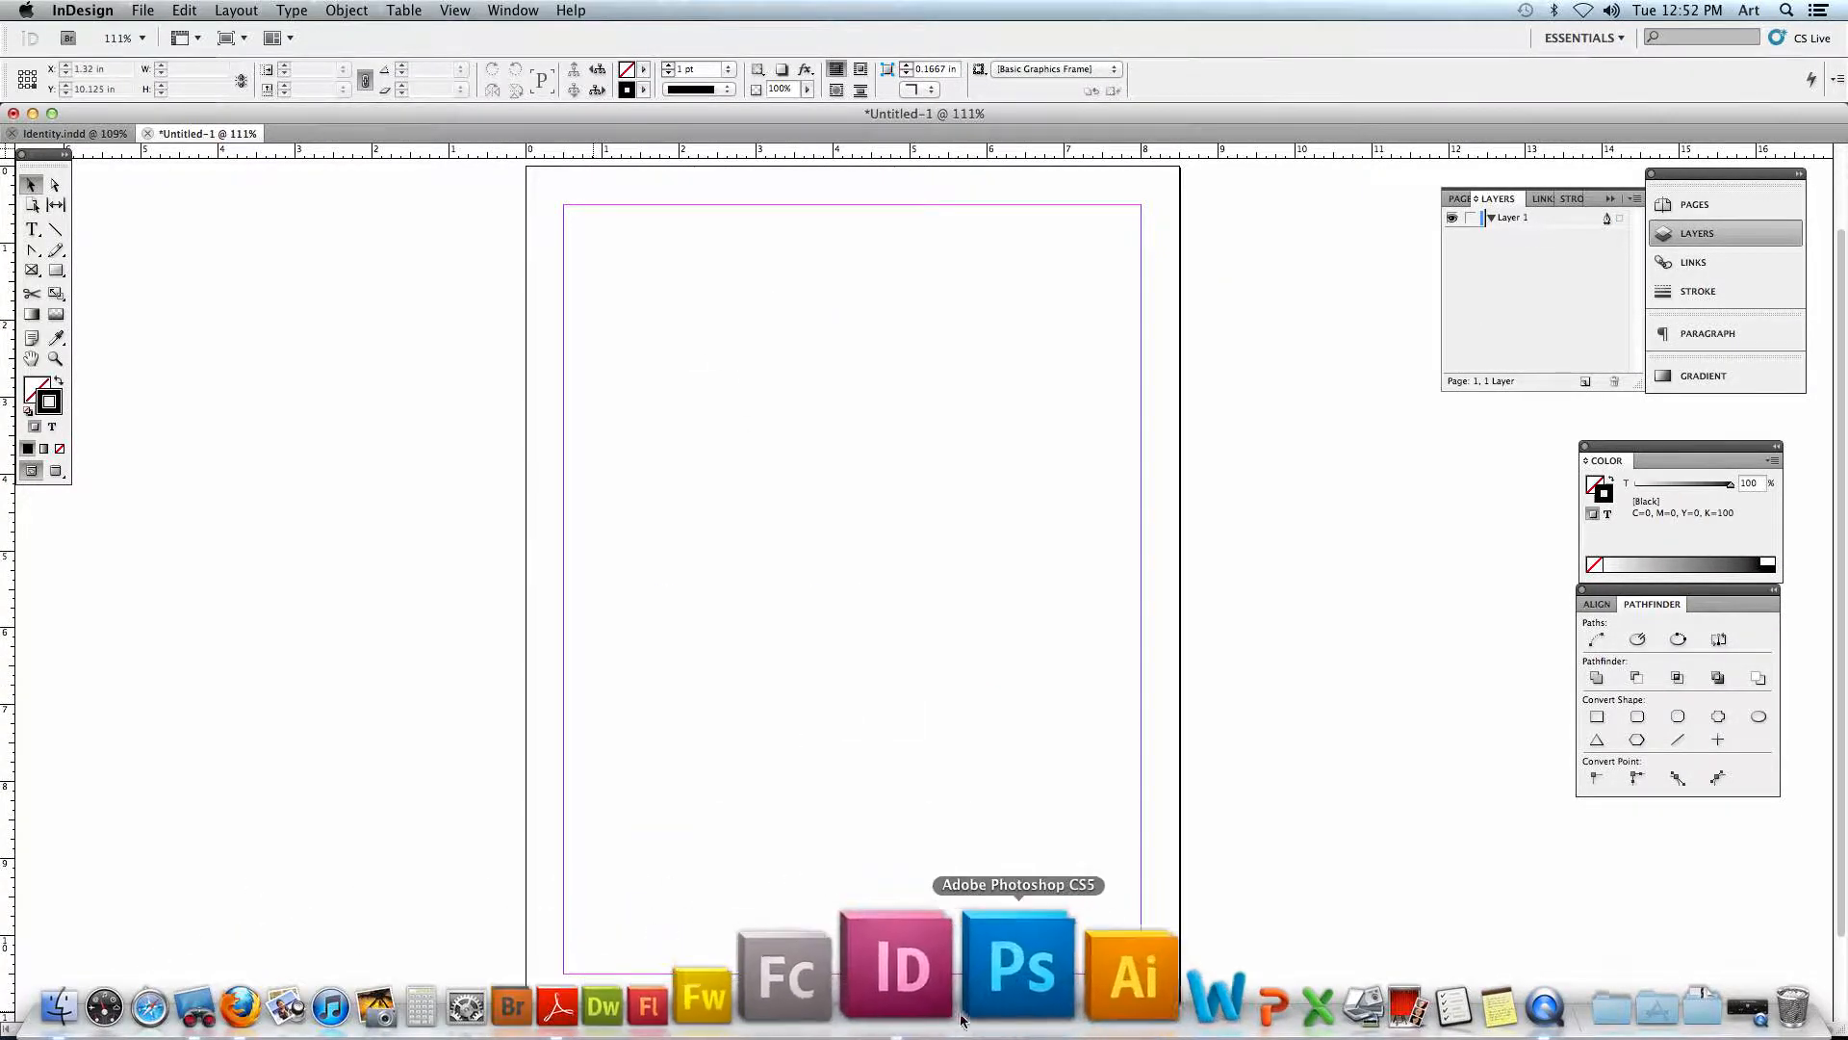
- In the Identity.indd document, delete only the tree image from the first filmstrip frame using the Direct Selection tool
left_click(39, 132)
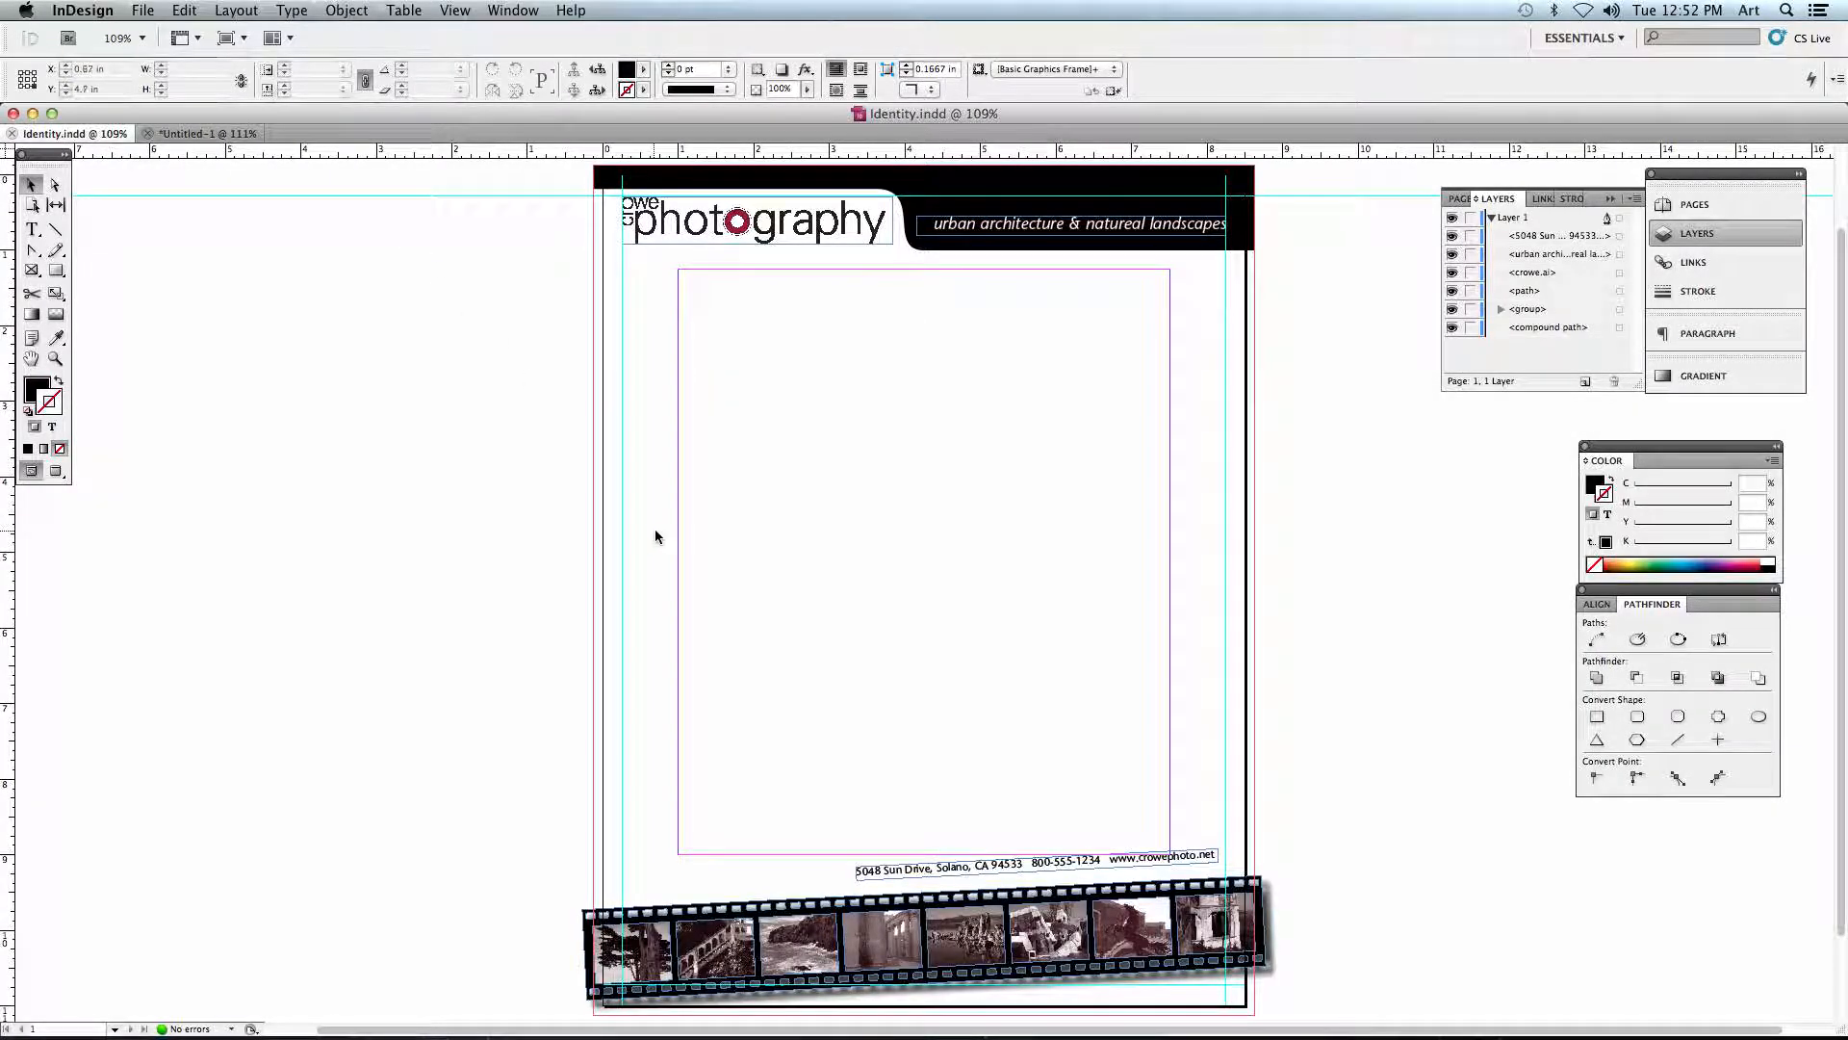
key("super+equal")
key("super+equal")
key("space")
left_click_drag(837, 789, 766, 501)
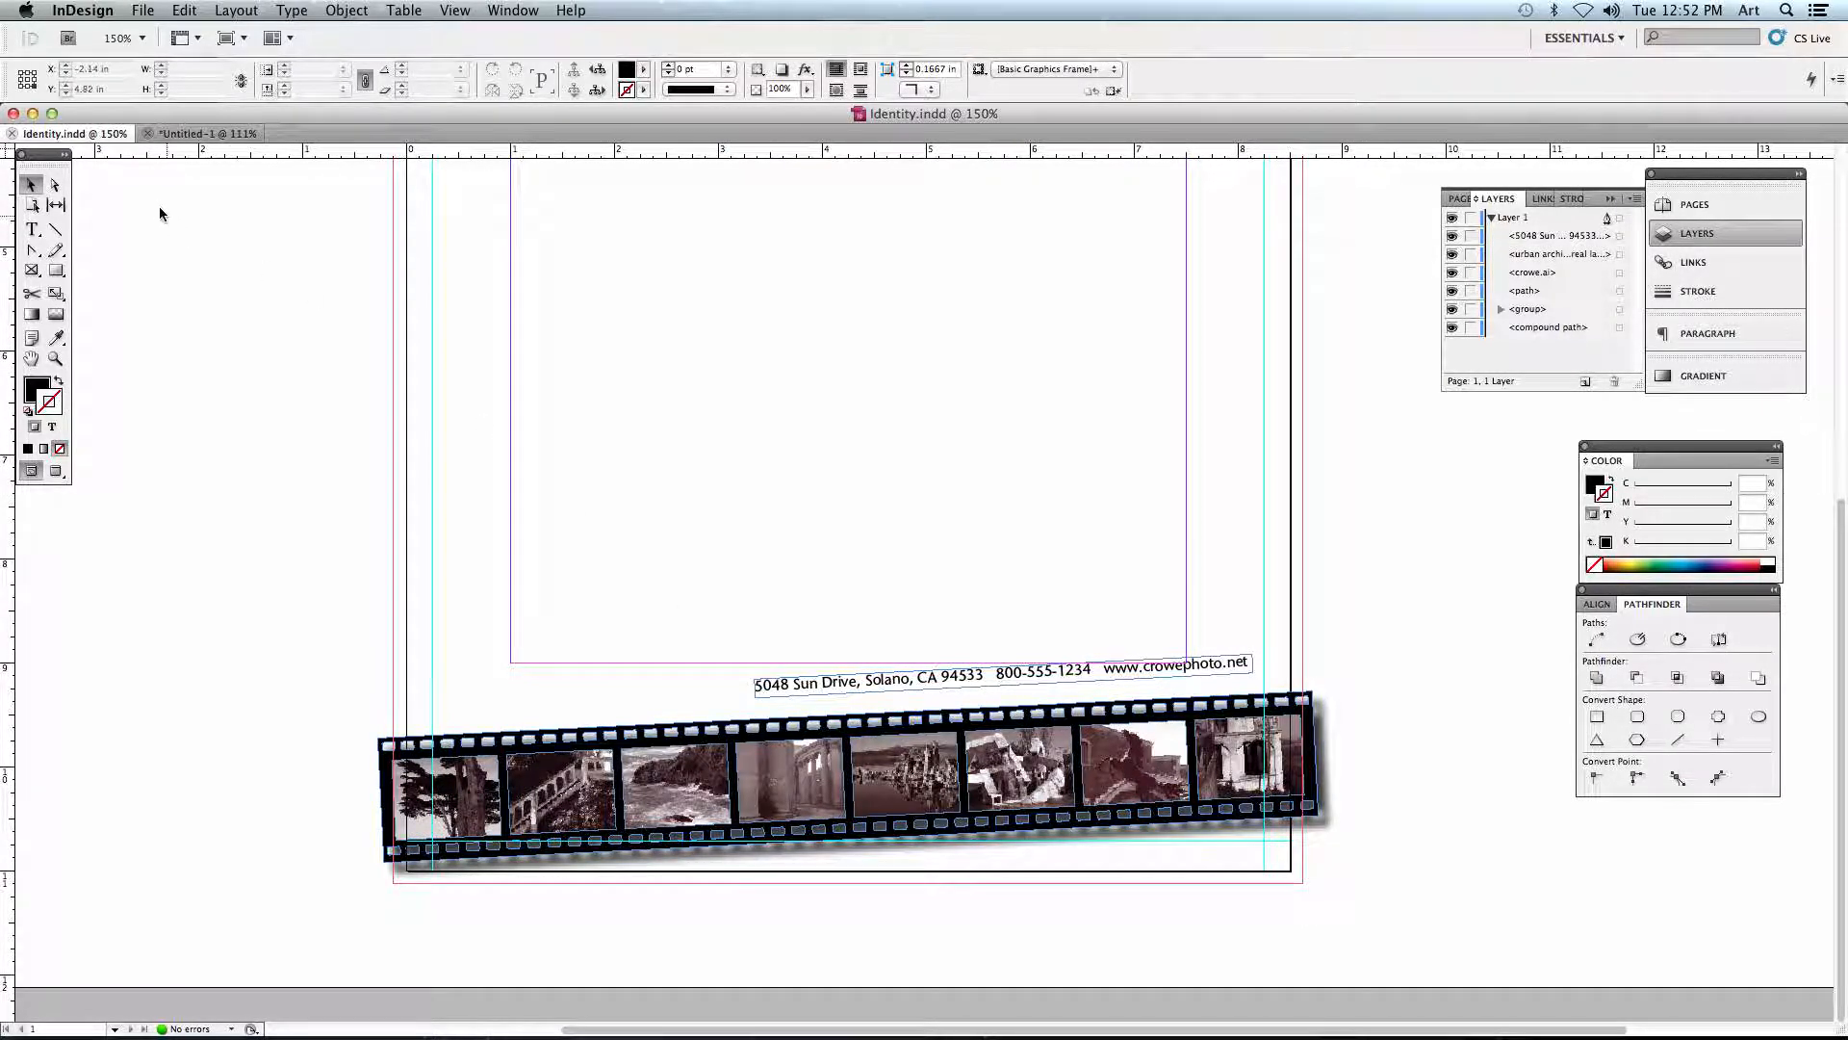
left_click(55, 184)
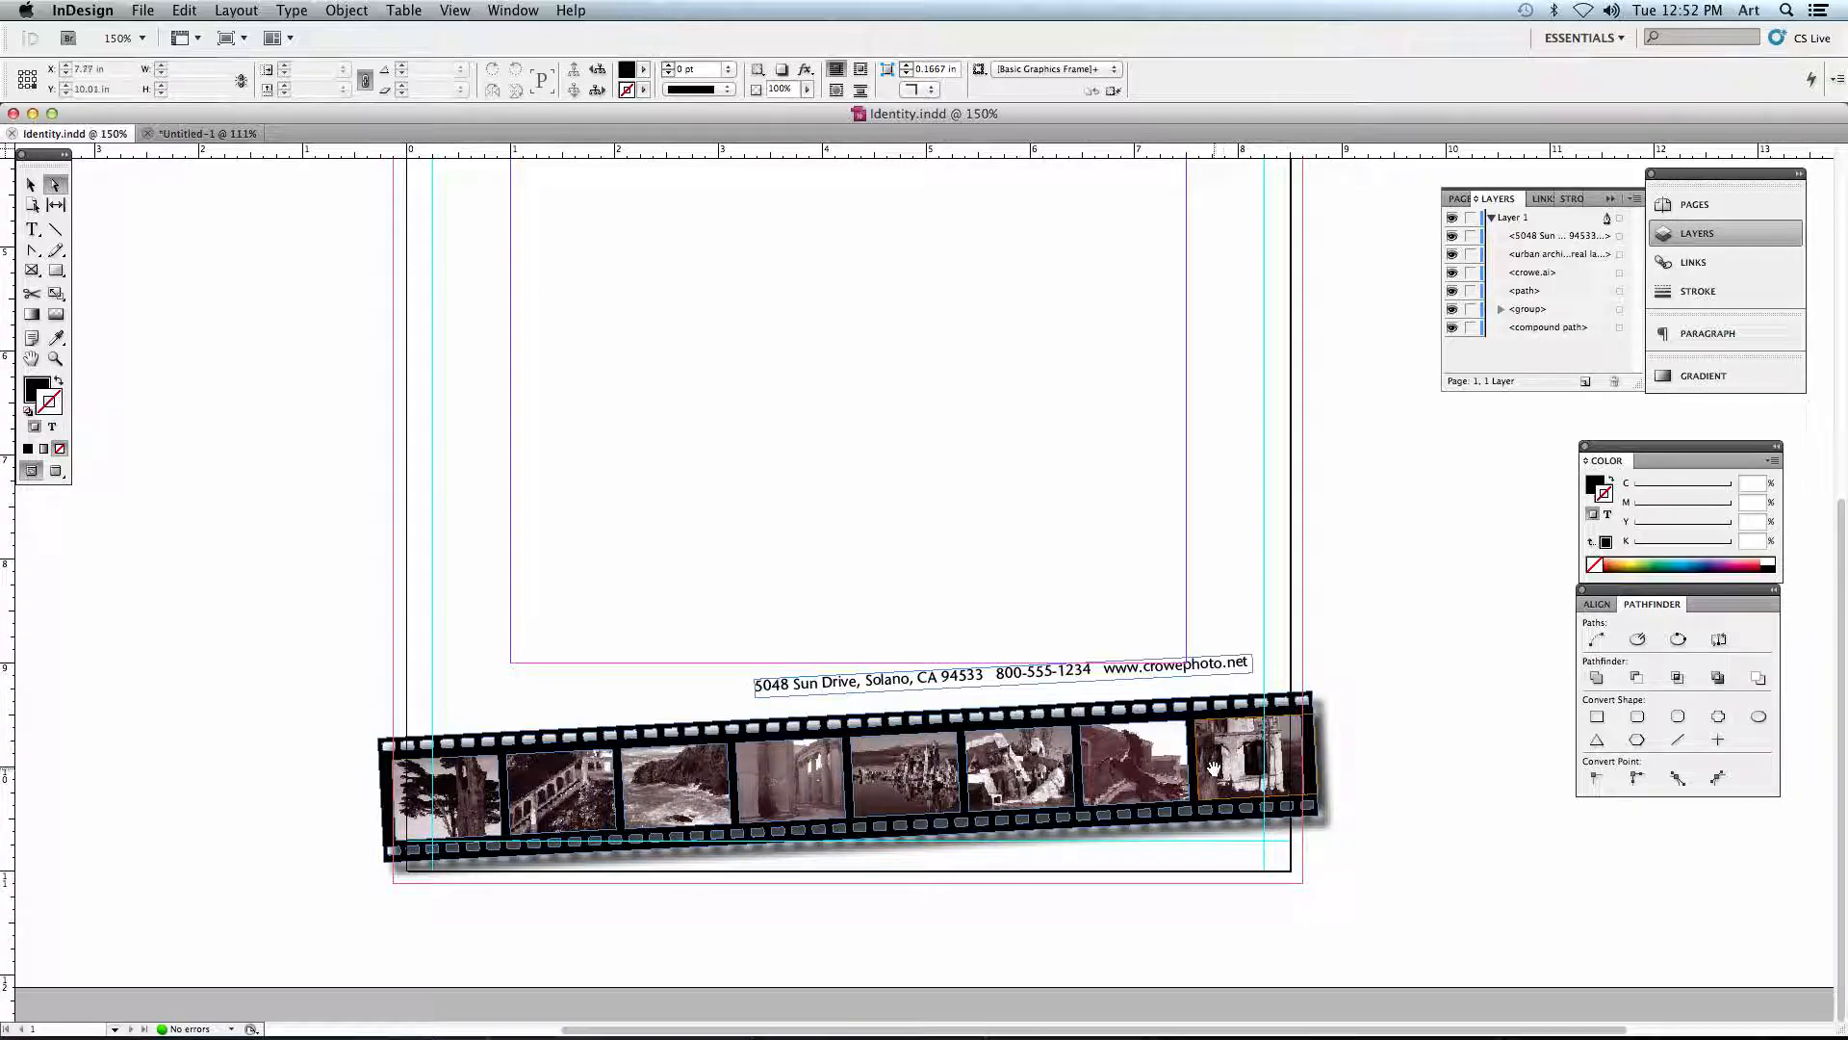
left_click(472, 797)
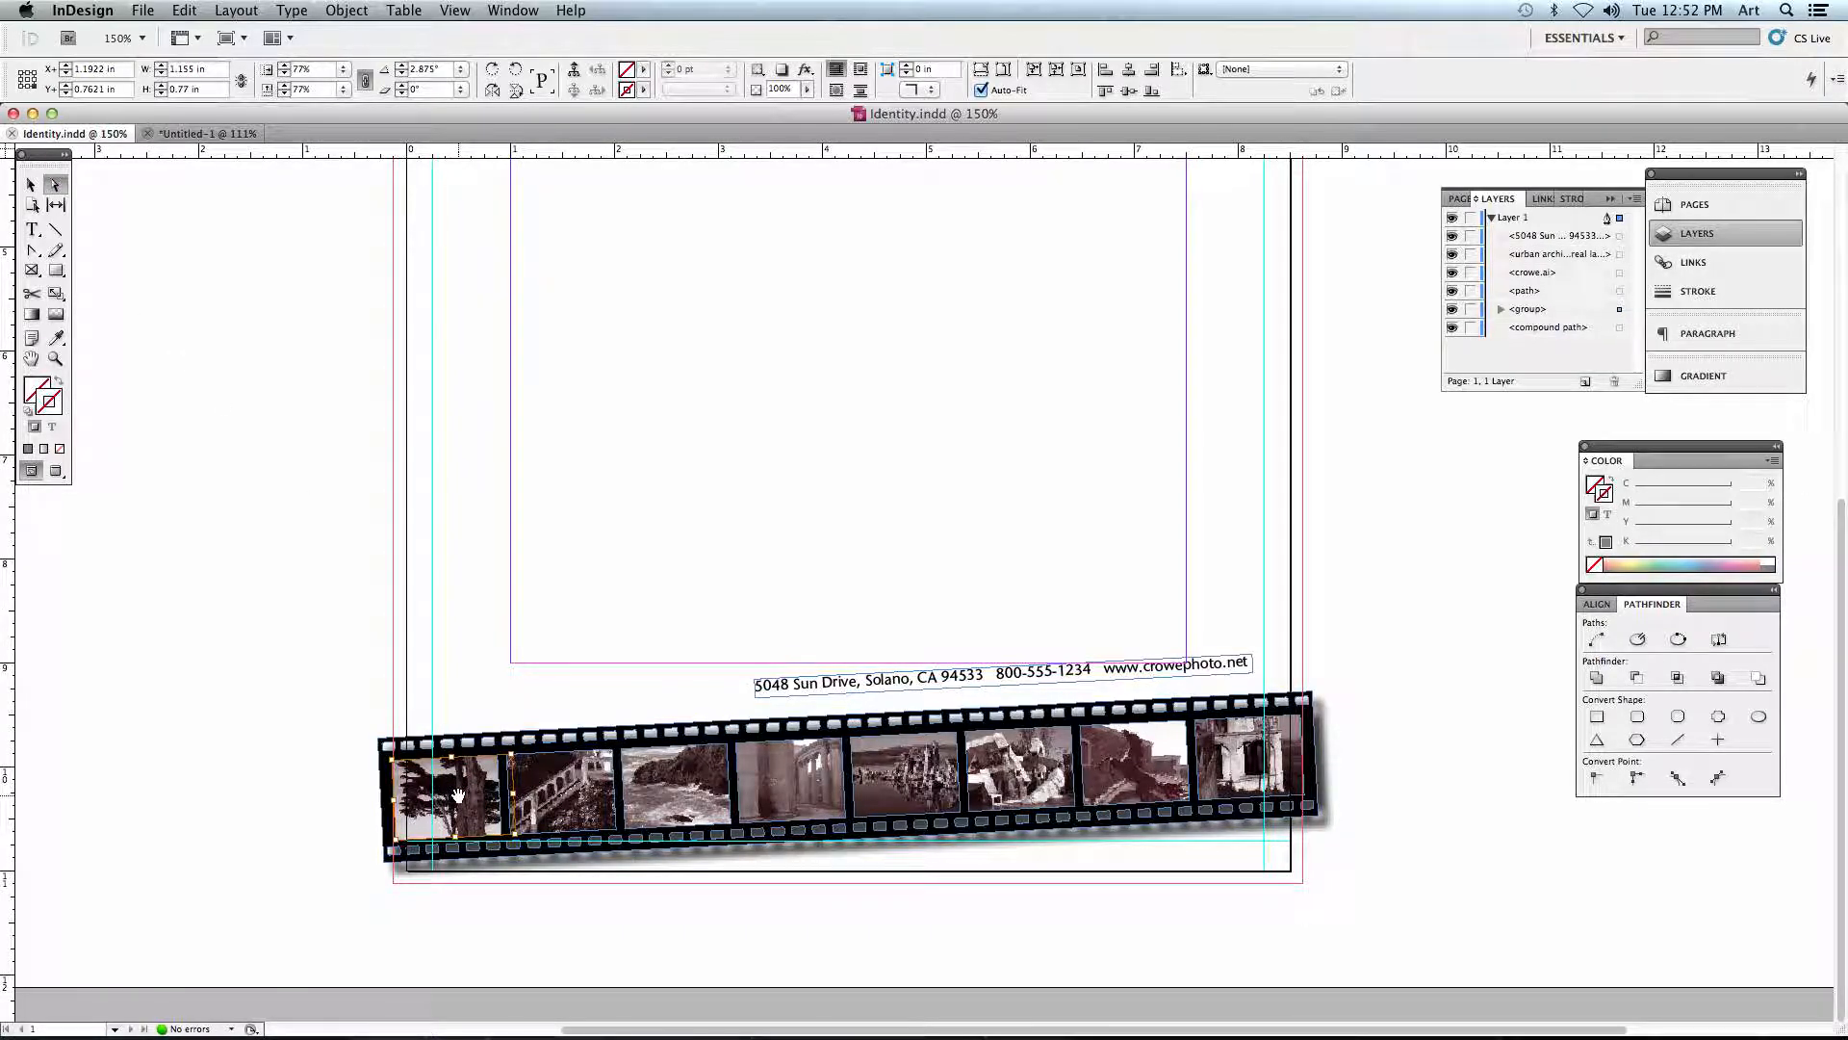
key("Delete")
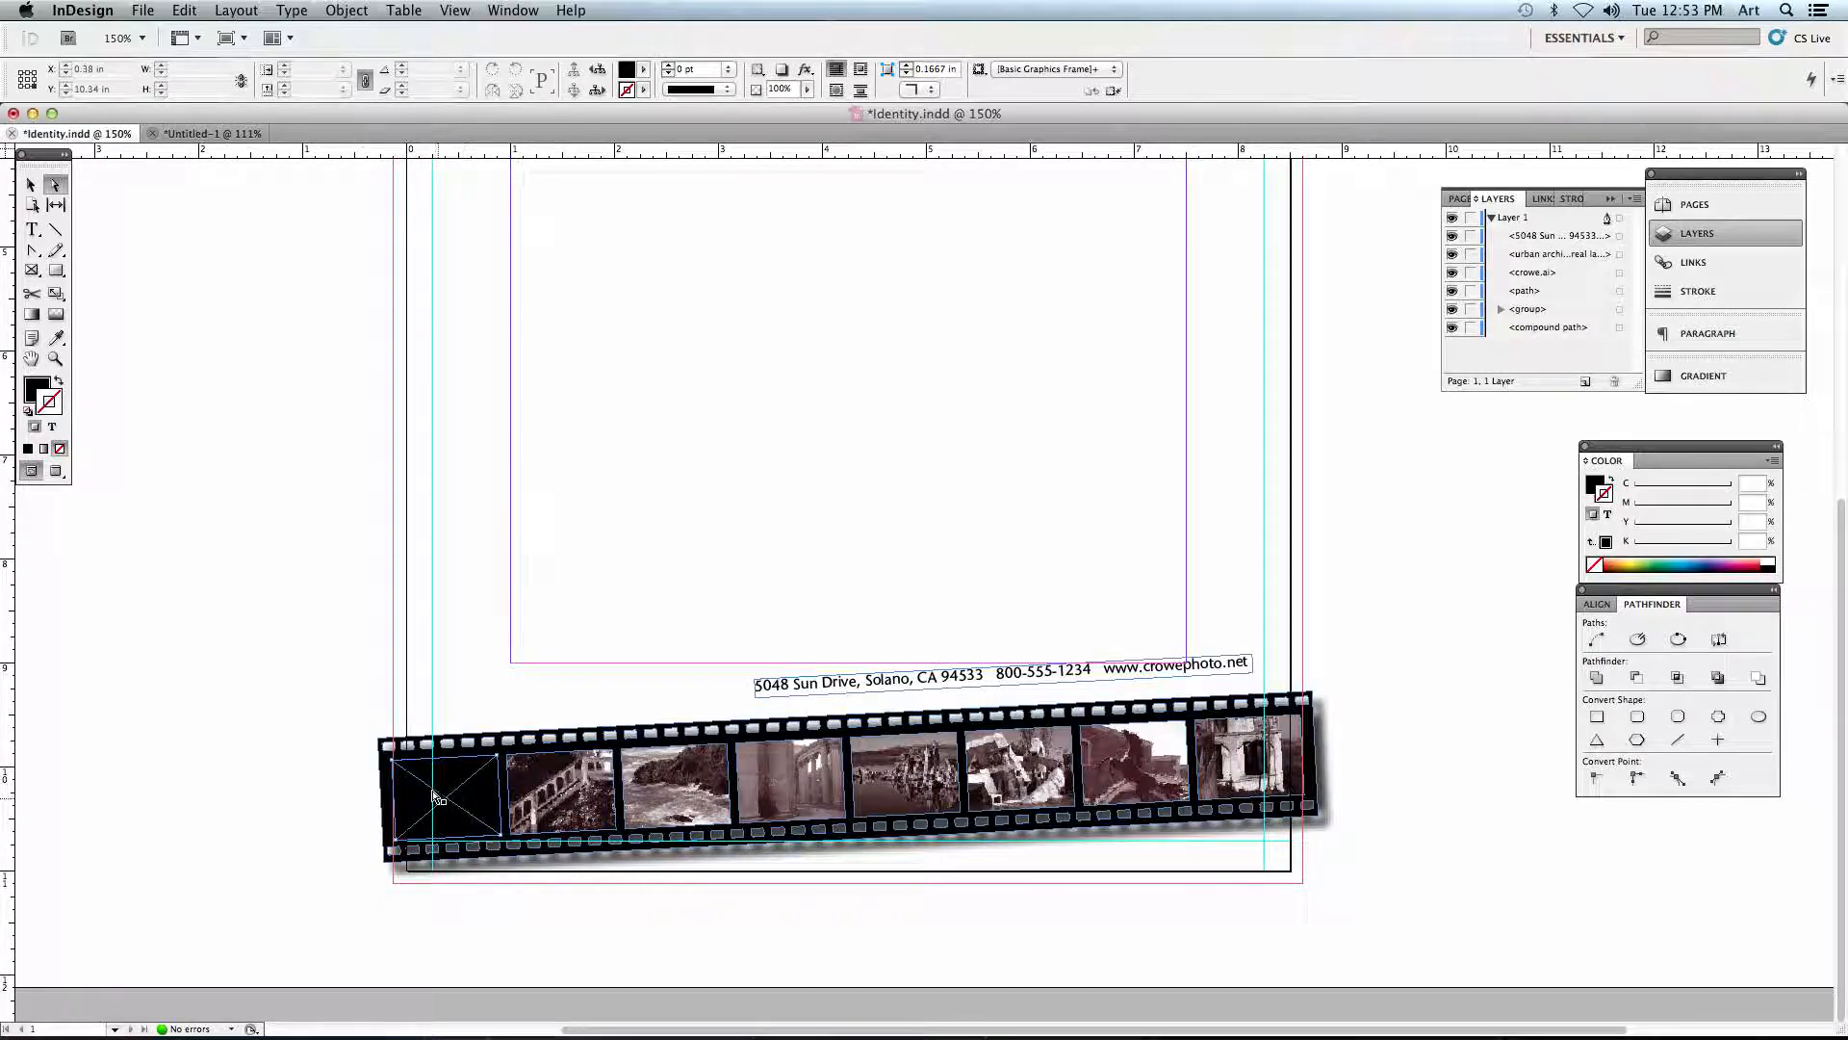
- Delete only the images from the remaining seven filmstrip frames, keeping all the frames in place
left_click(557, 784)
key("Delete")
left_click(674, 781)
key("Delete")
left_click(780, 785)
key("Delete")
left_click(901, 771)
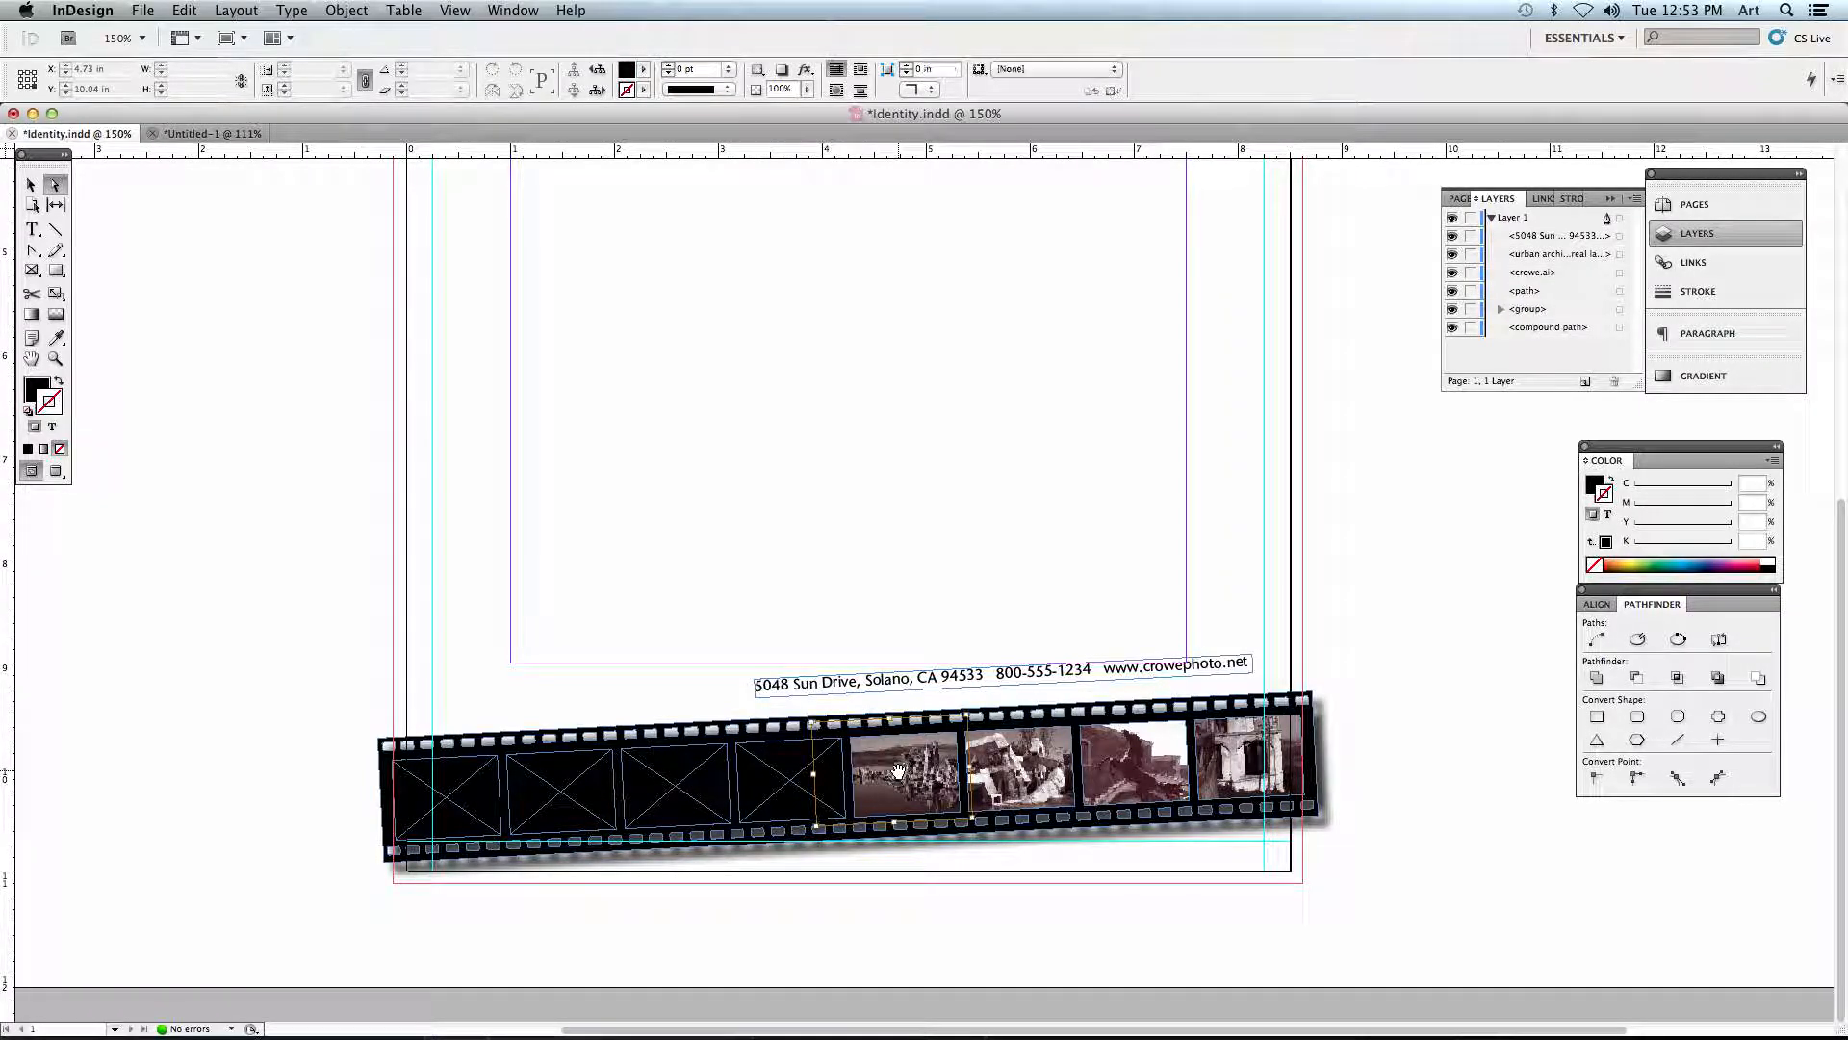
key("Delete")
left_click(1046, 777)
key("Delete")
left_click(1109, 771)
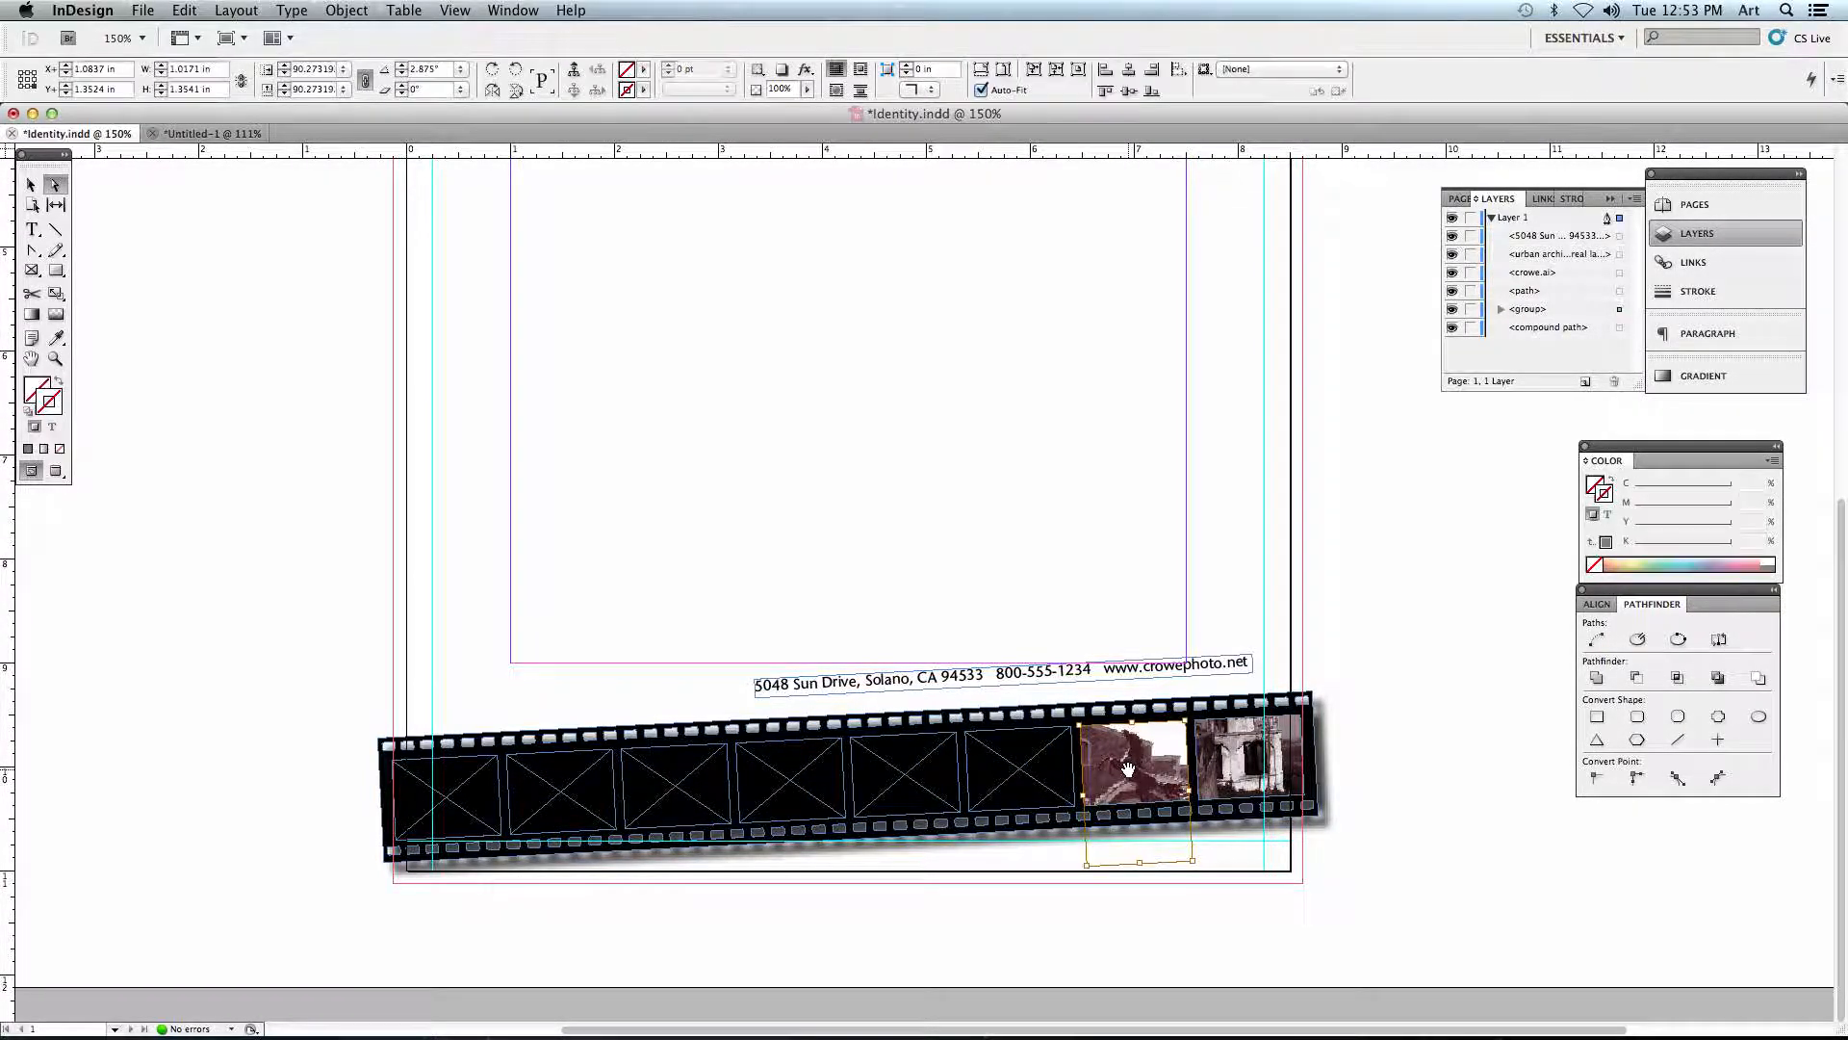
key("Delete")
left_click(1236, 764)
key("Delete")
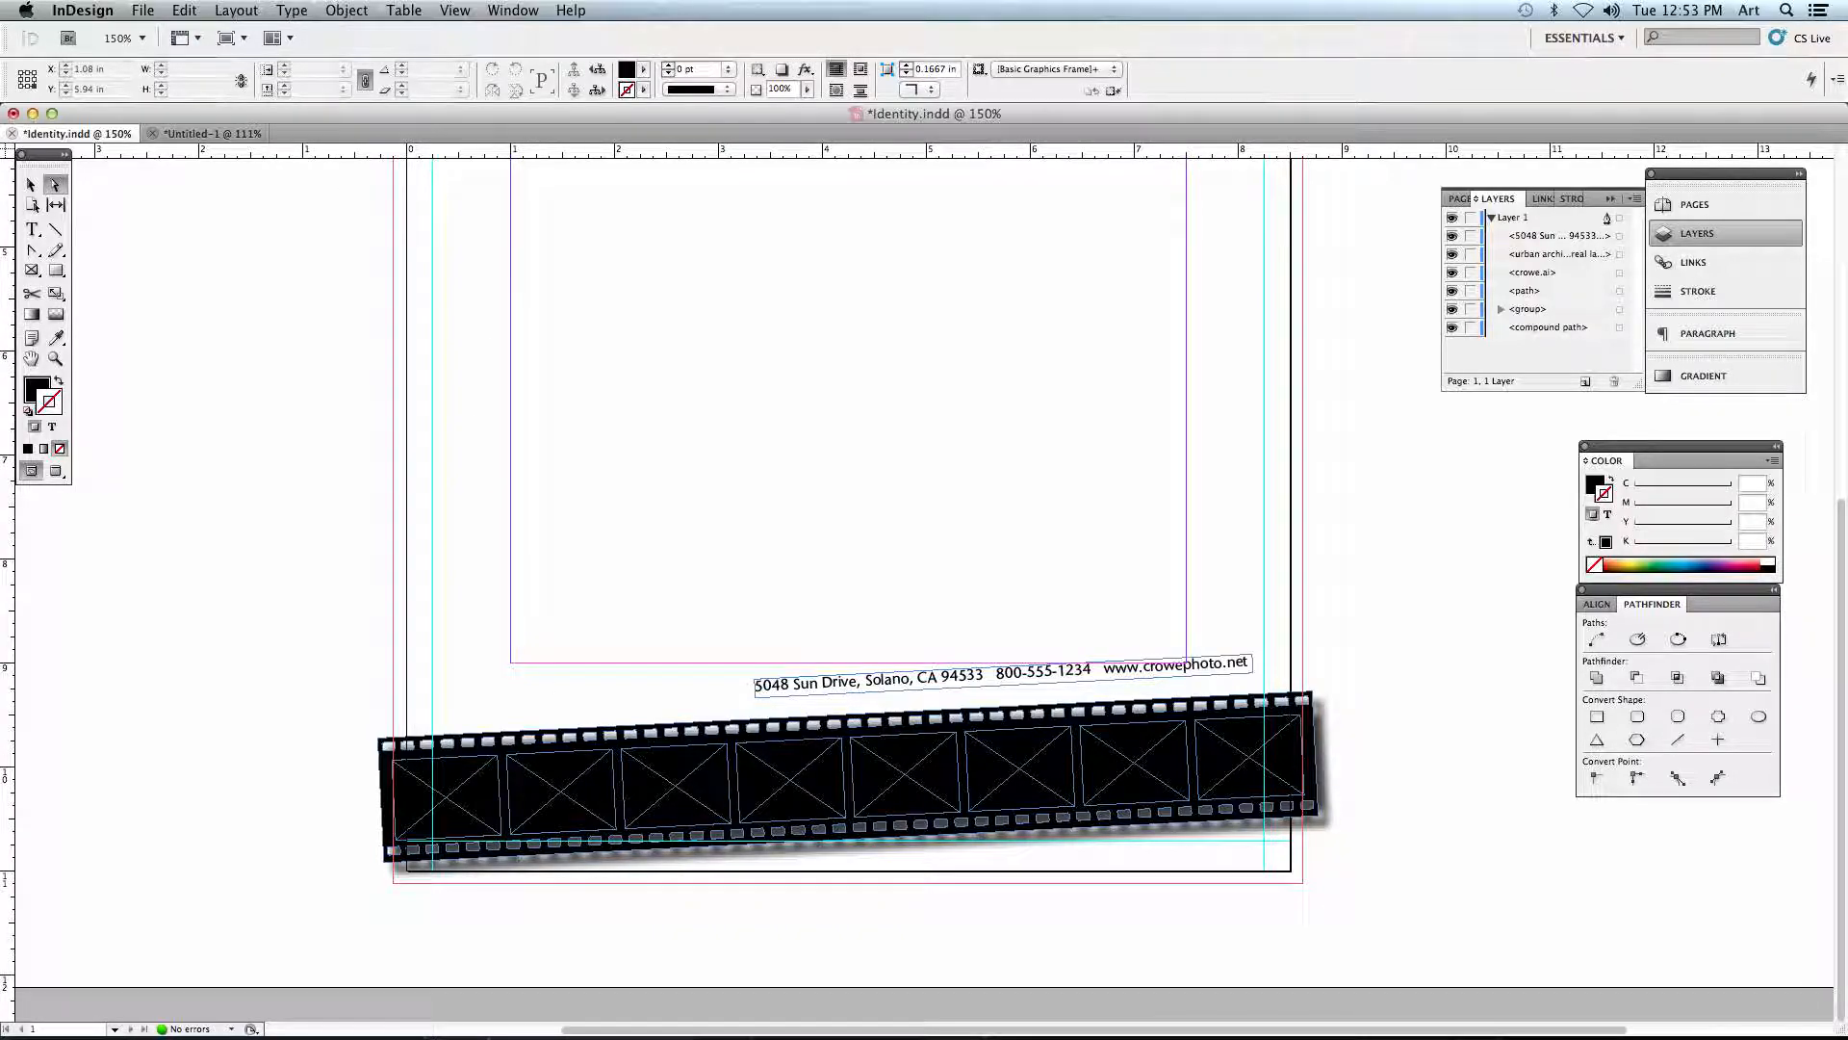
- Load thumb1.tif through thumb8.tif from the Crowe_Stage_01 folder together for placing
left_click(142, 11)
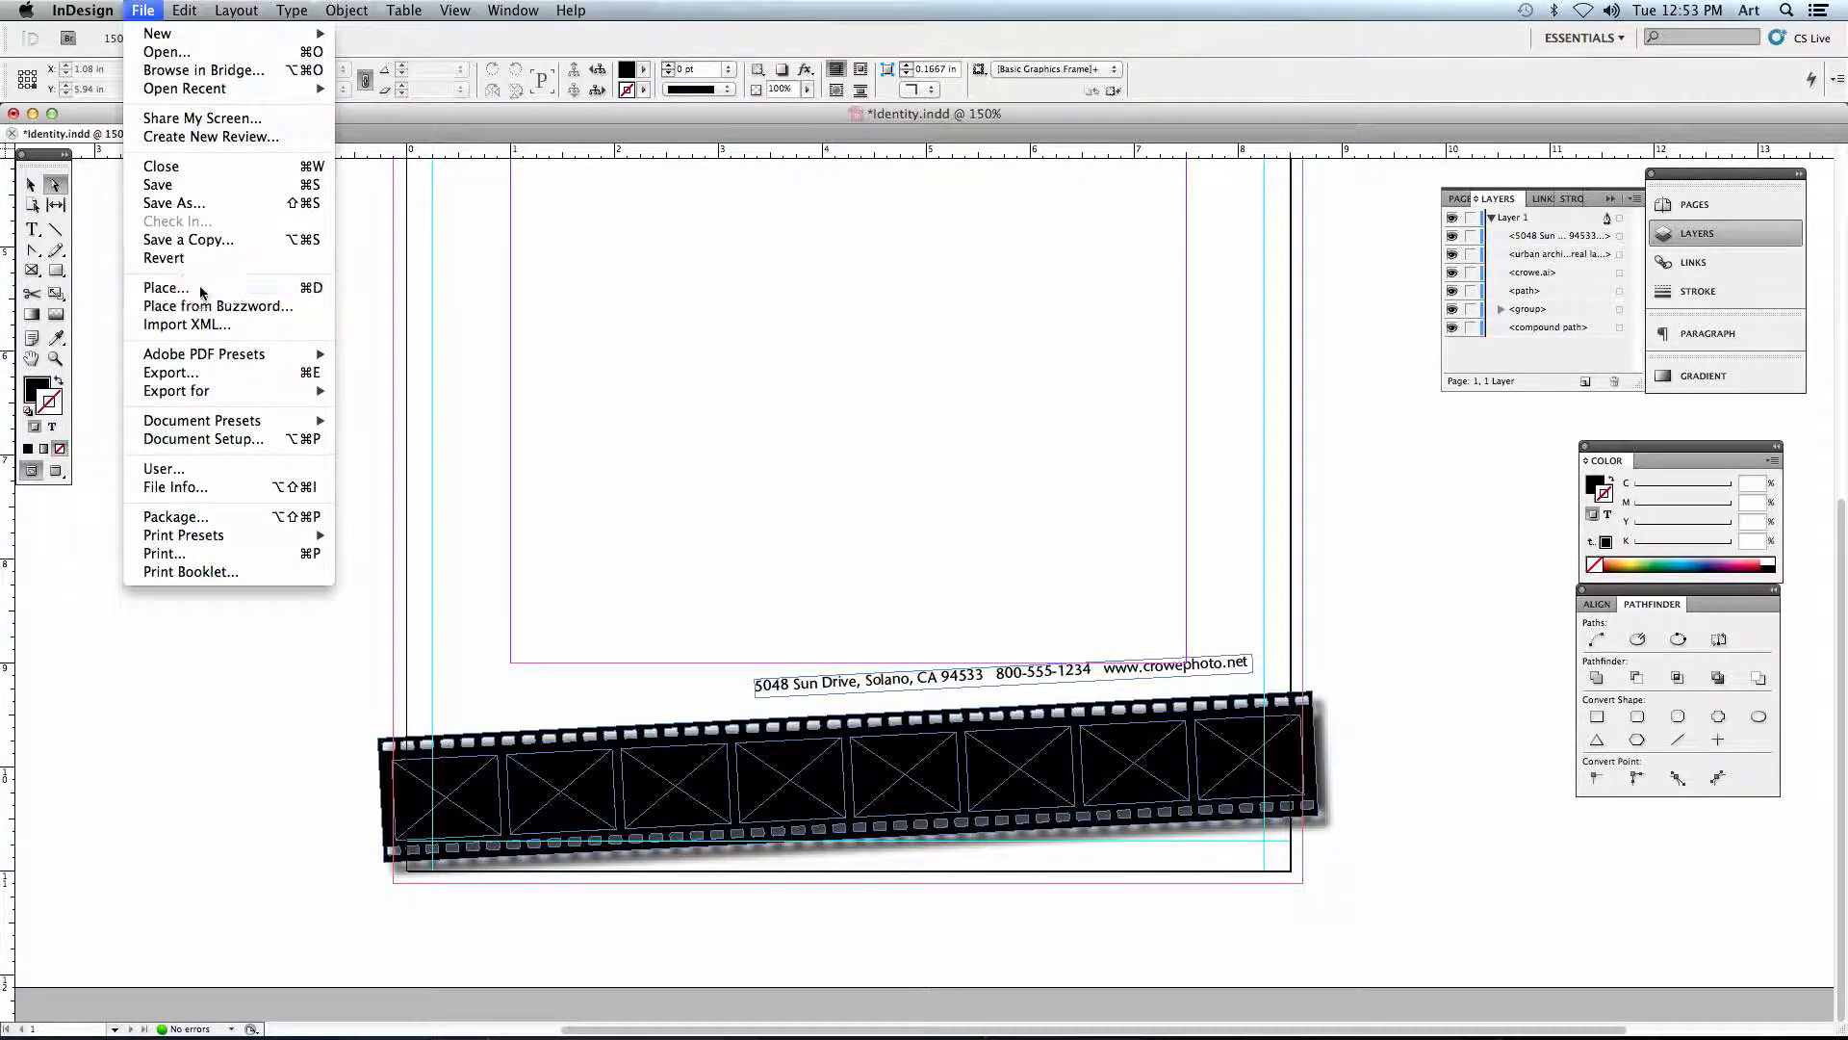
left_click(165, 288)
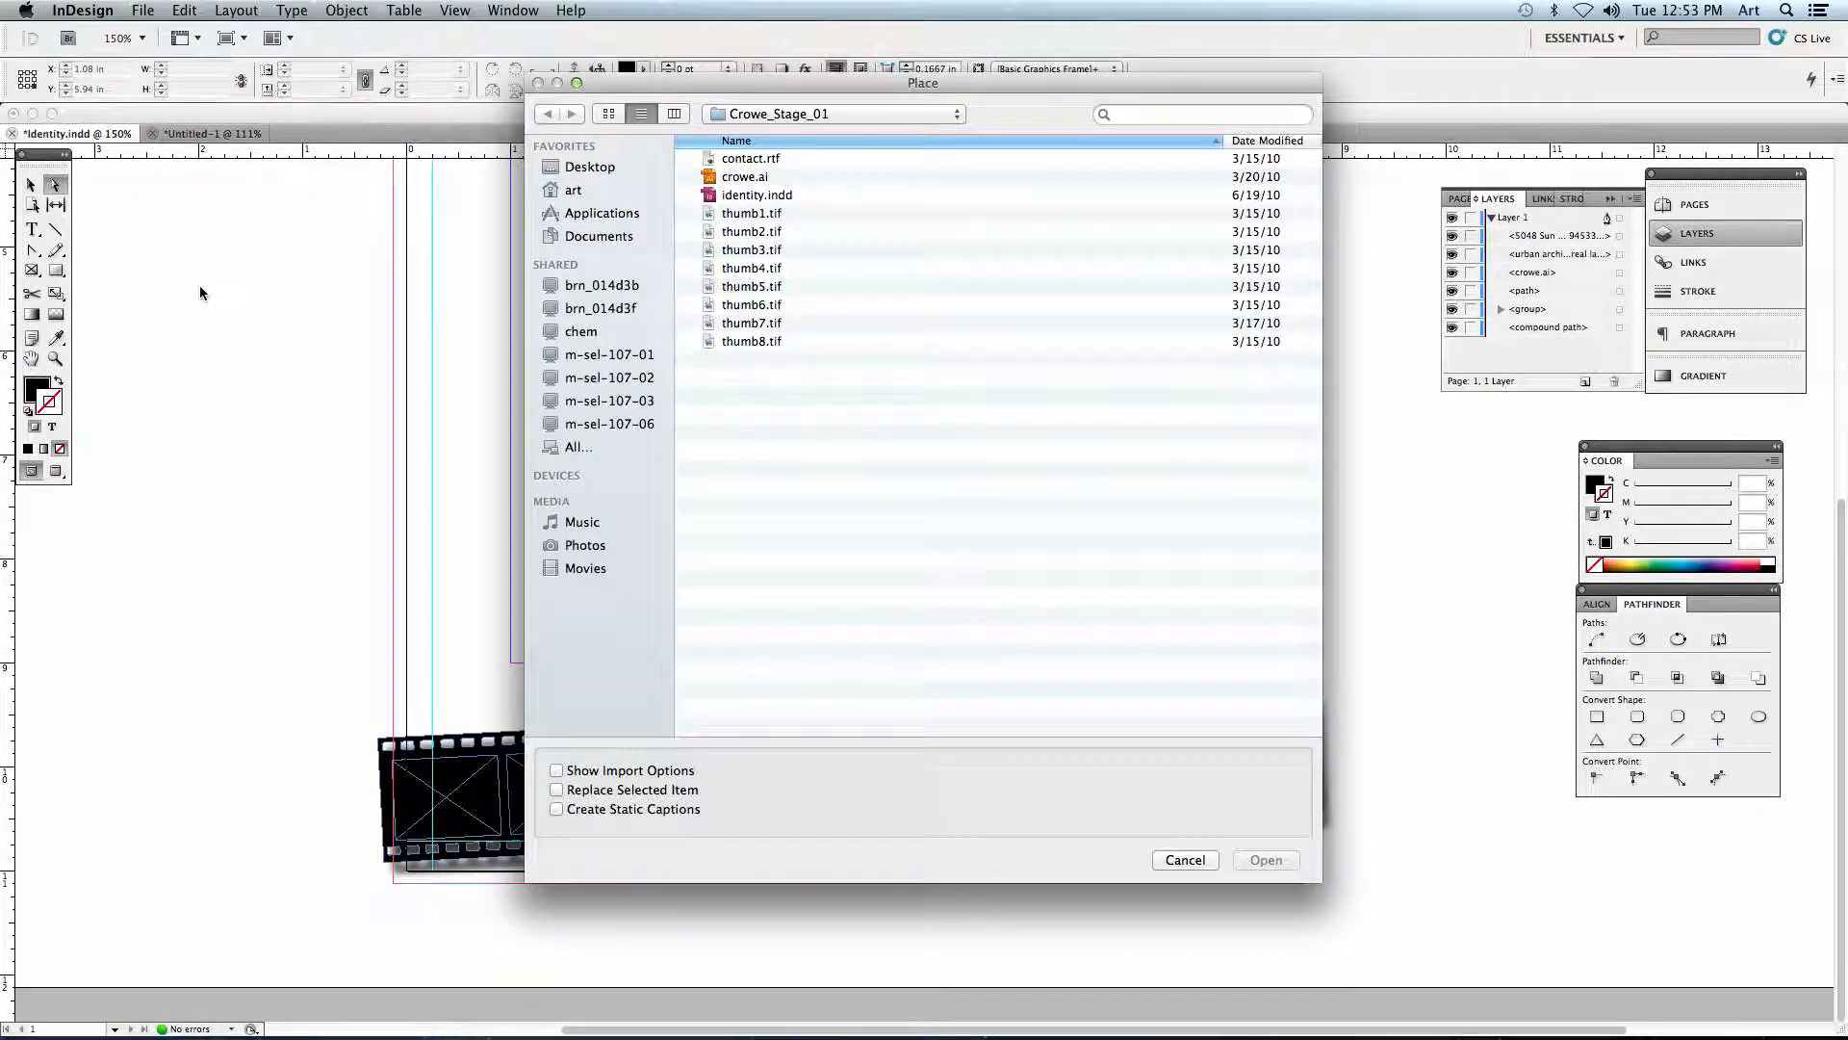
left_click(749, 215)
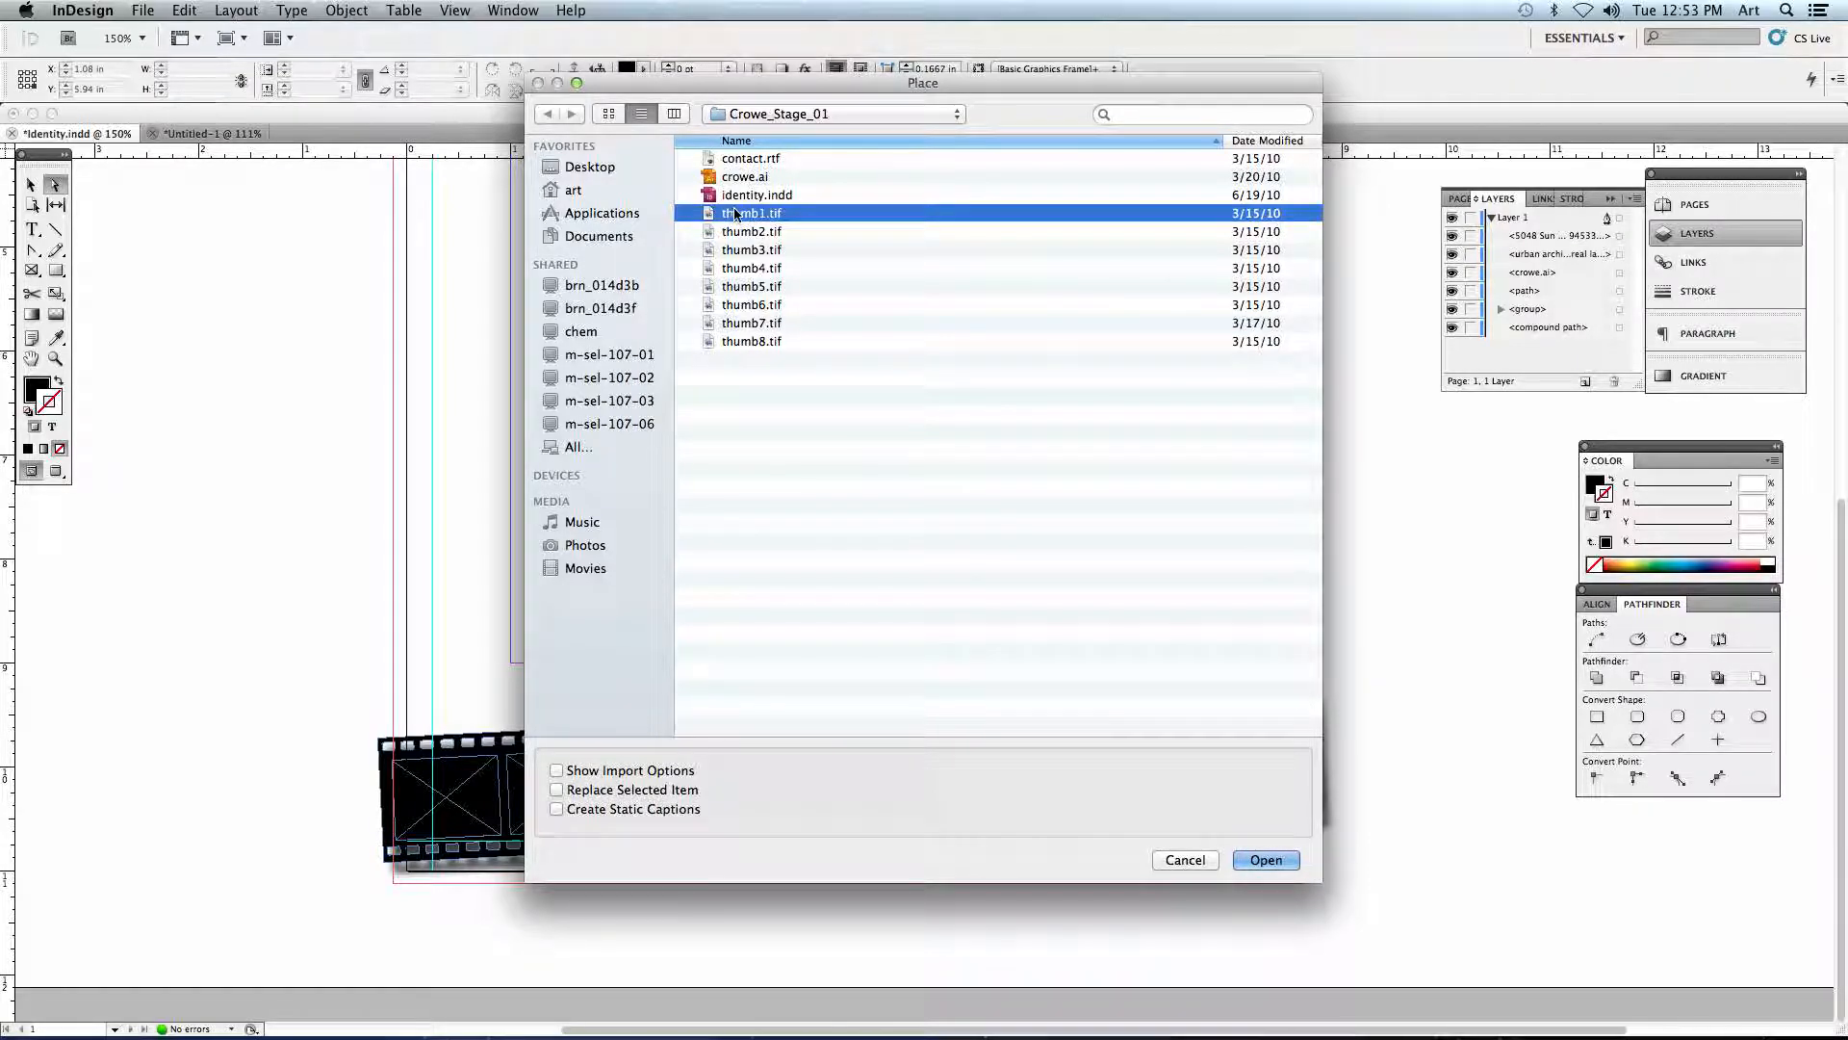
left_click(747, 343, "shift")
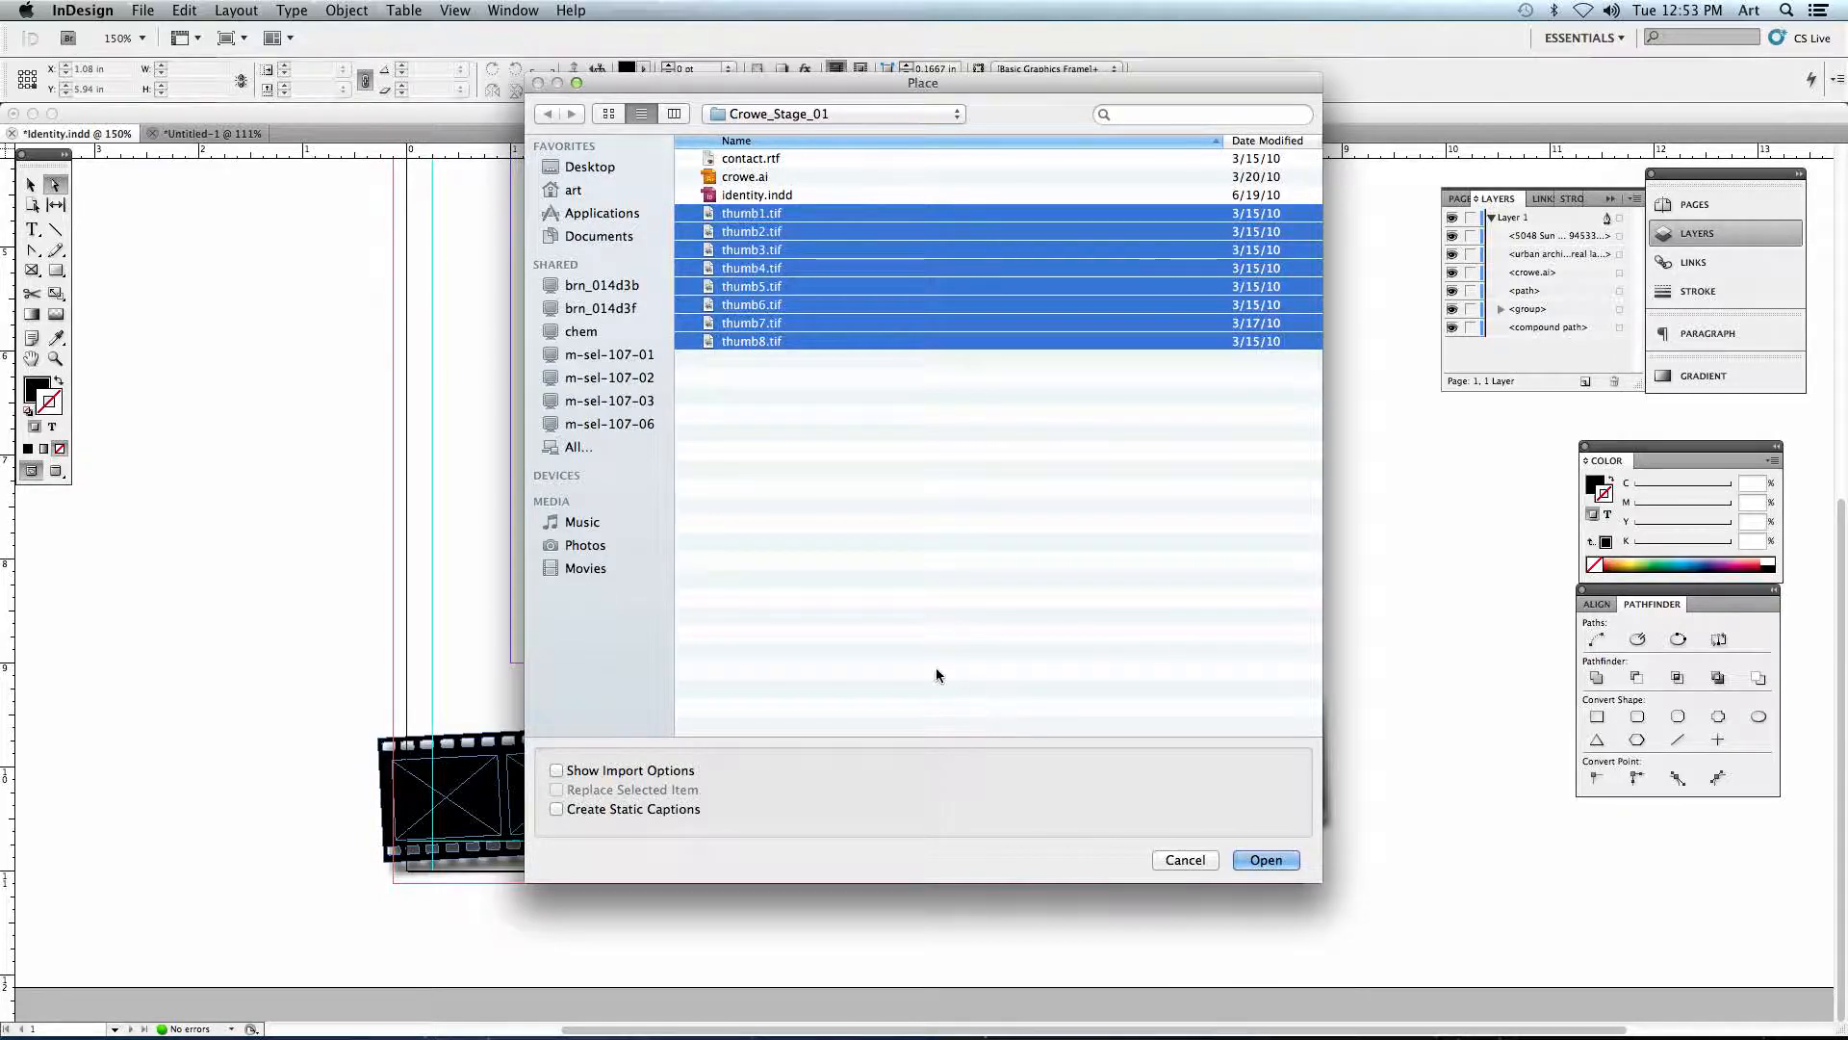
left_click(1266, 860)
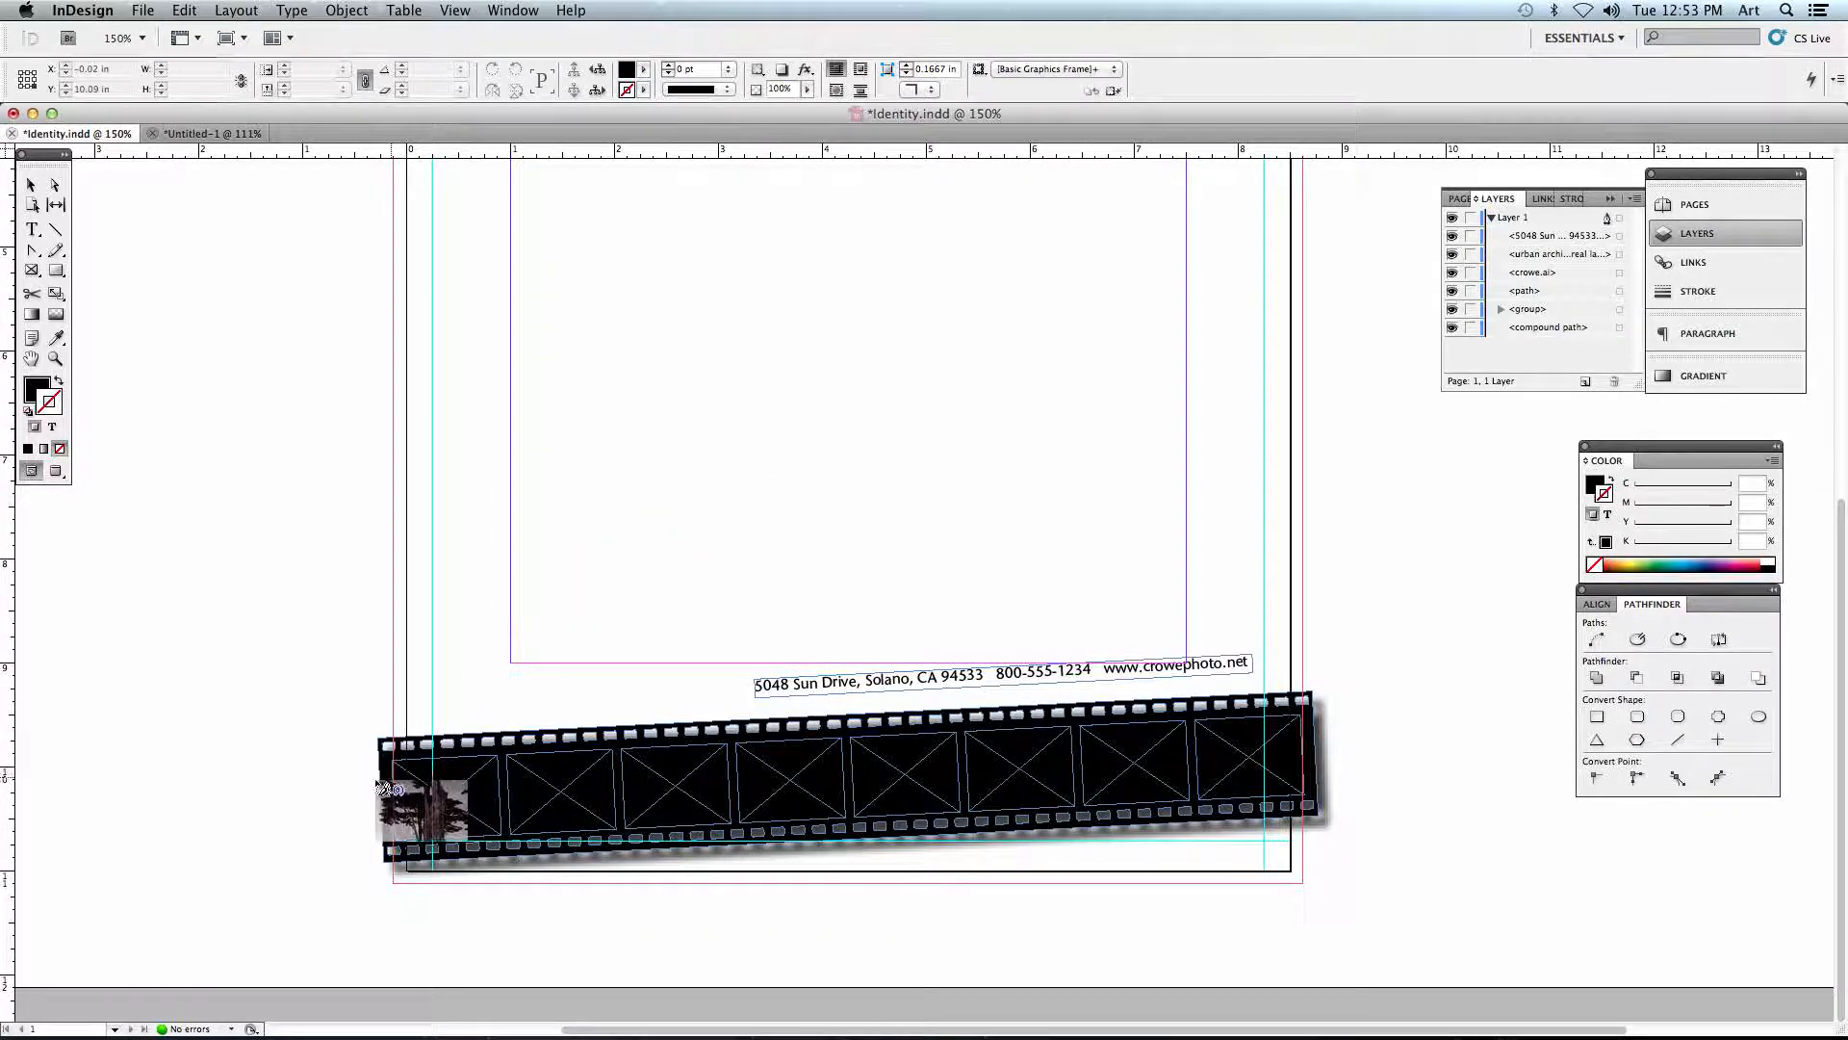
- Place the eight loaded thumbnails in order into the empty filmstrip frames from first to last, and deselect
left_click(450, 790)
left_click(568, 791)
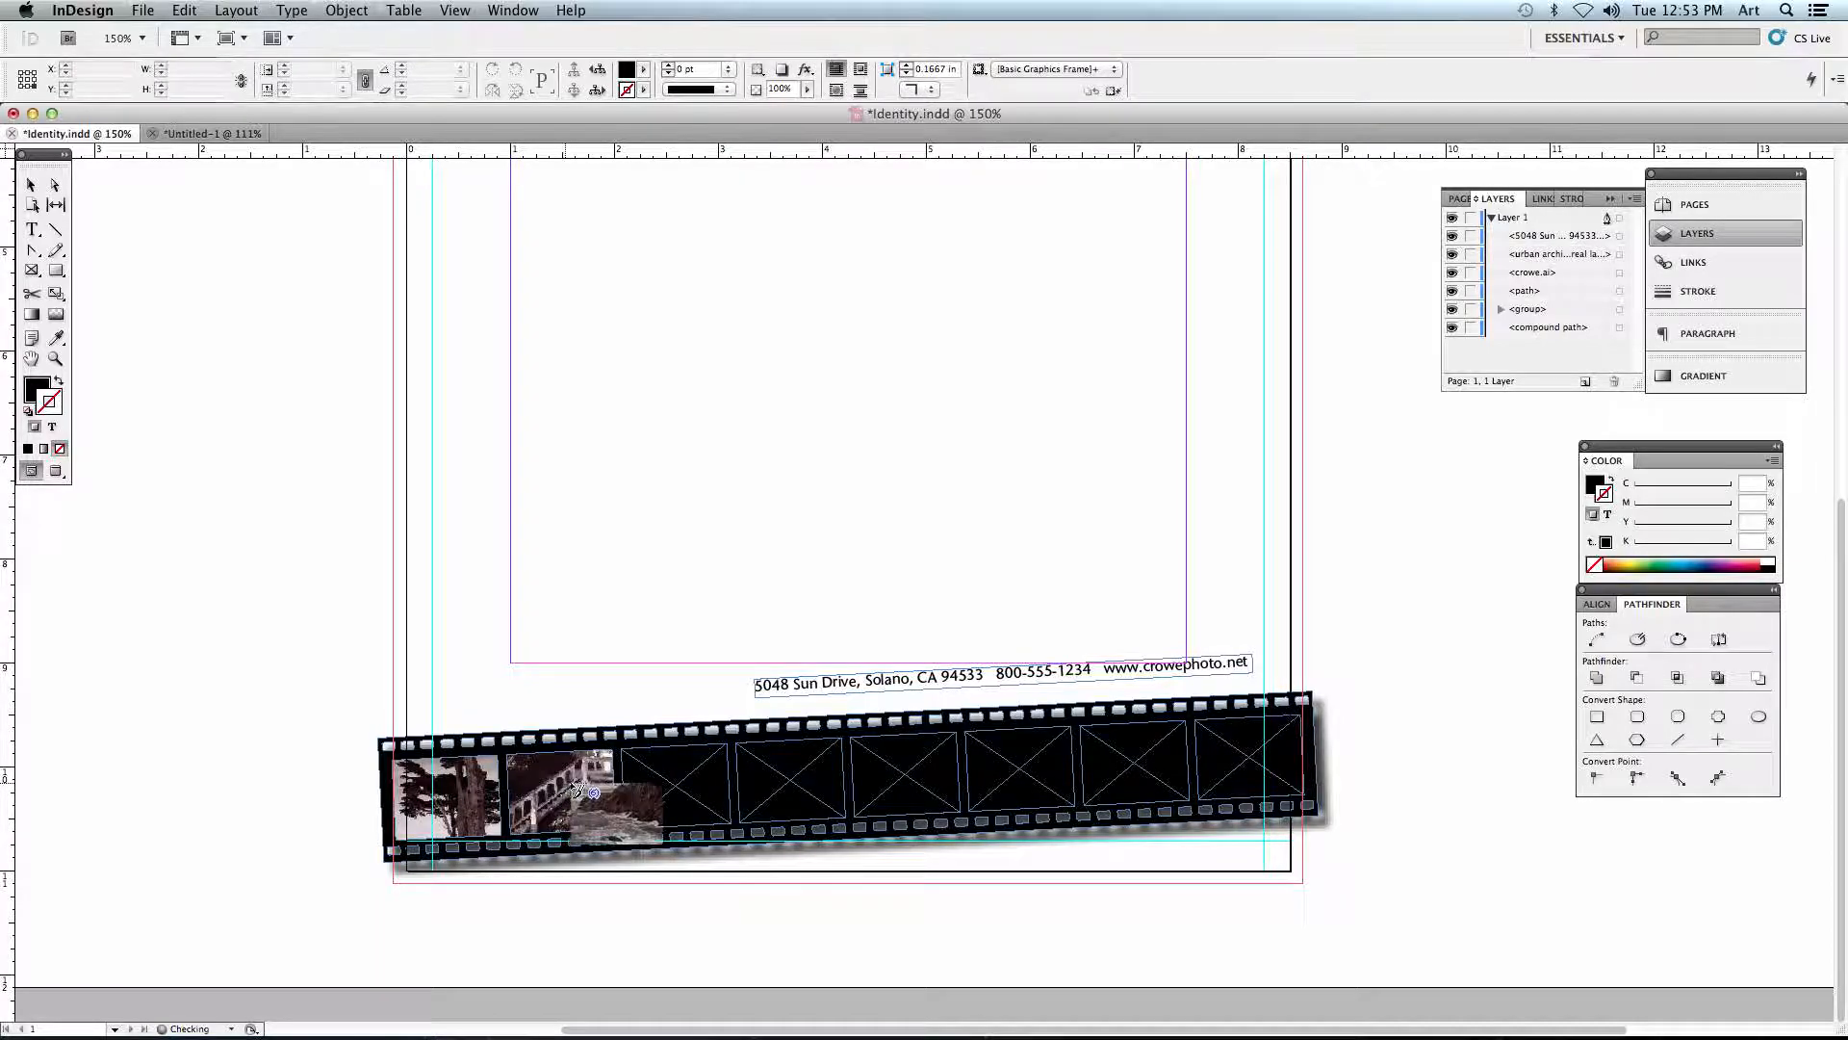
left_click(676, 791)
left_click(789, 782)
left_click(905, 776)
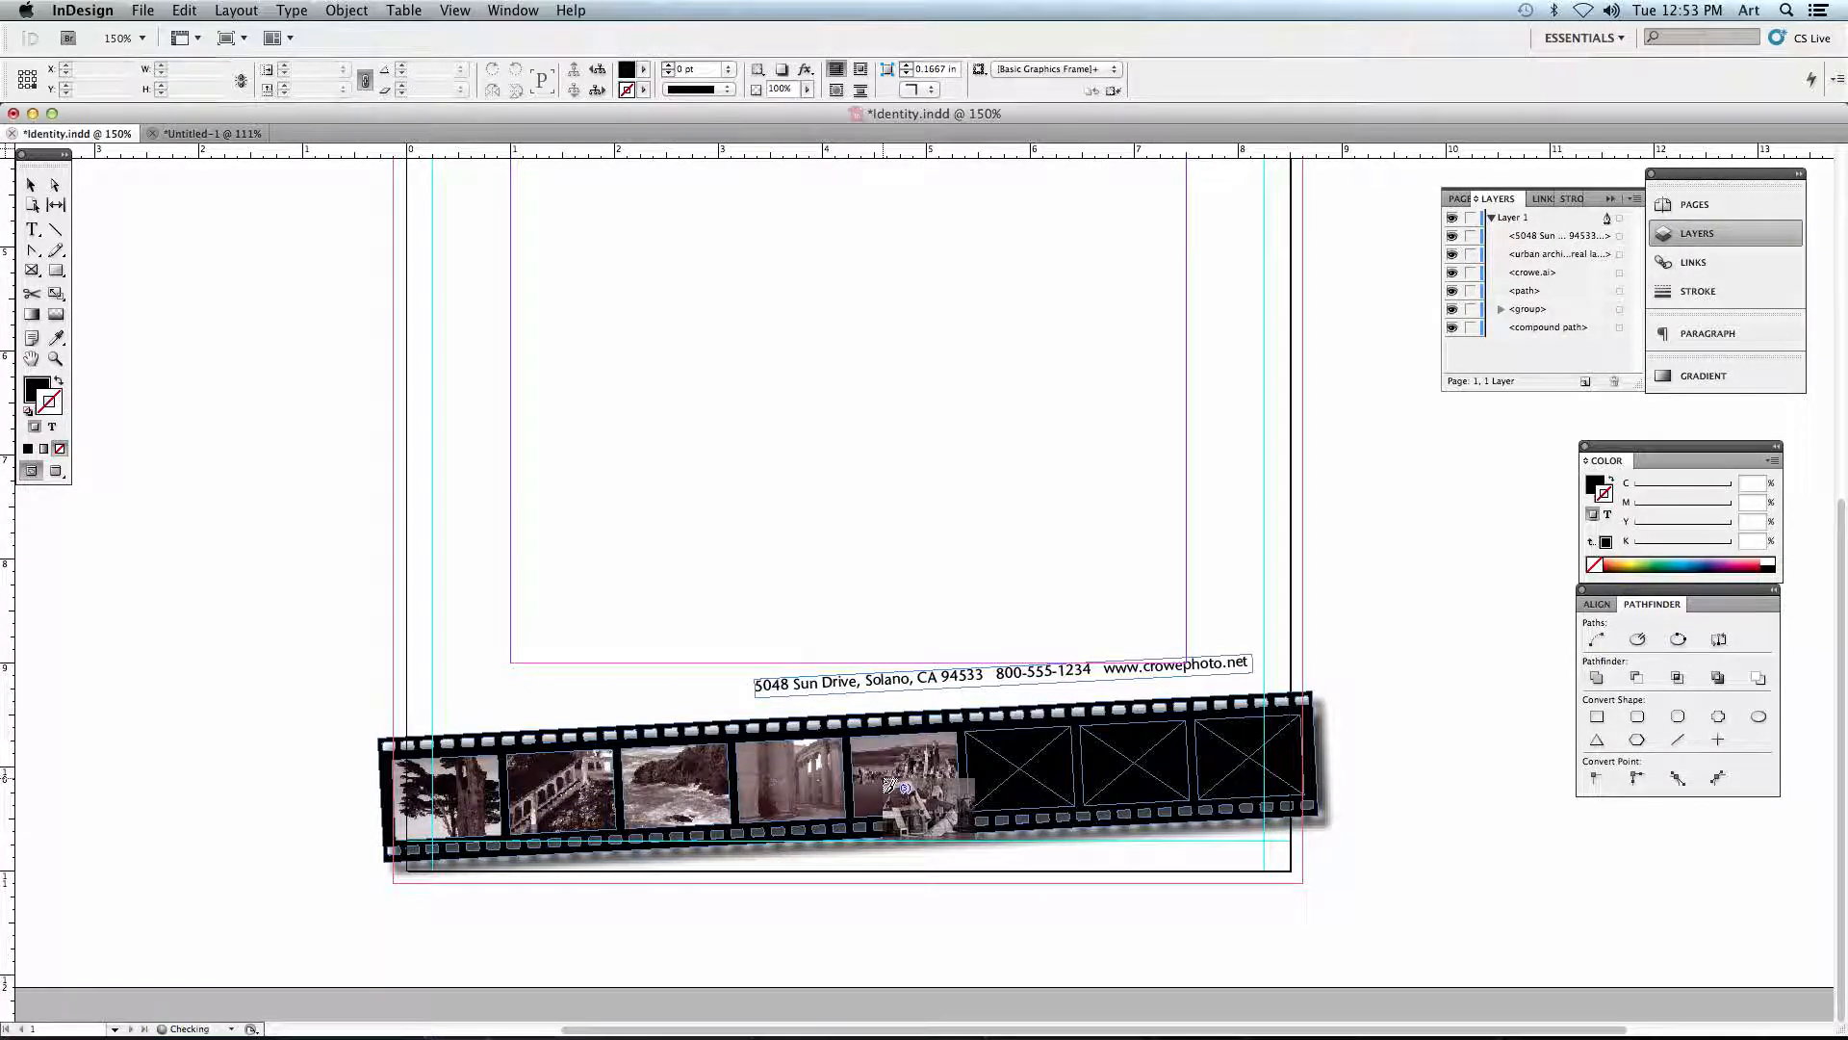
left_click(986, 775)
left_click(1131, 770)
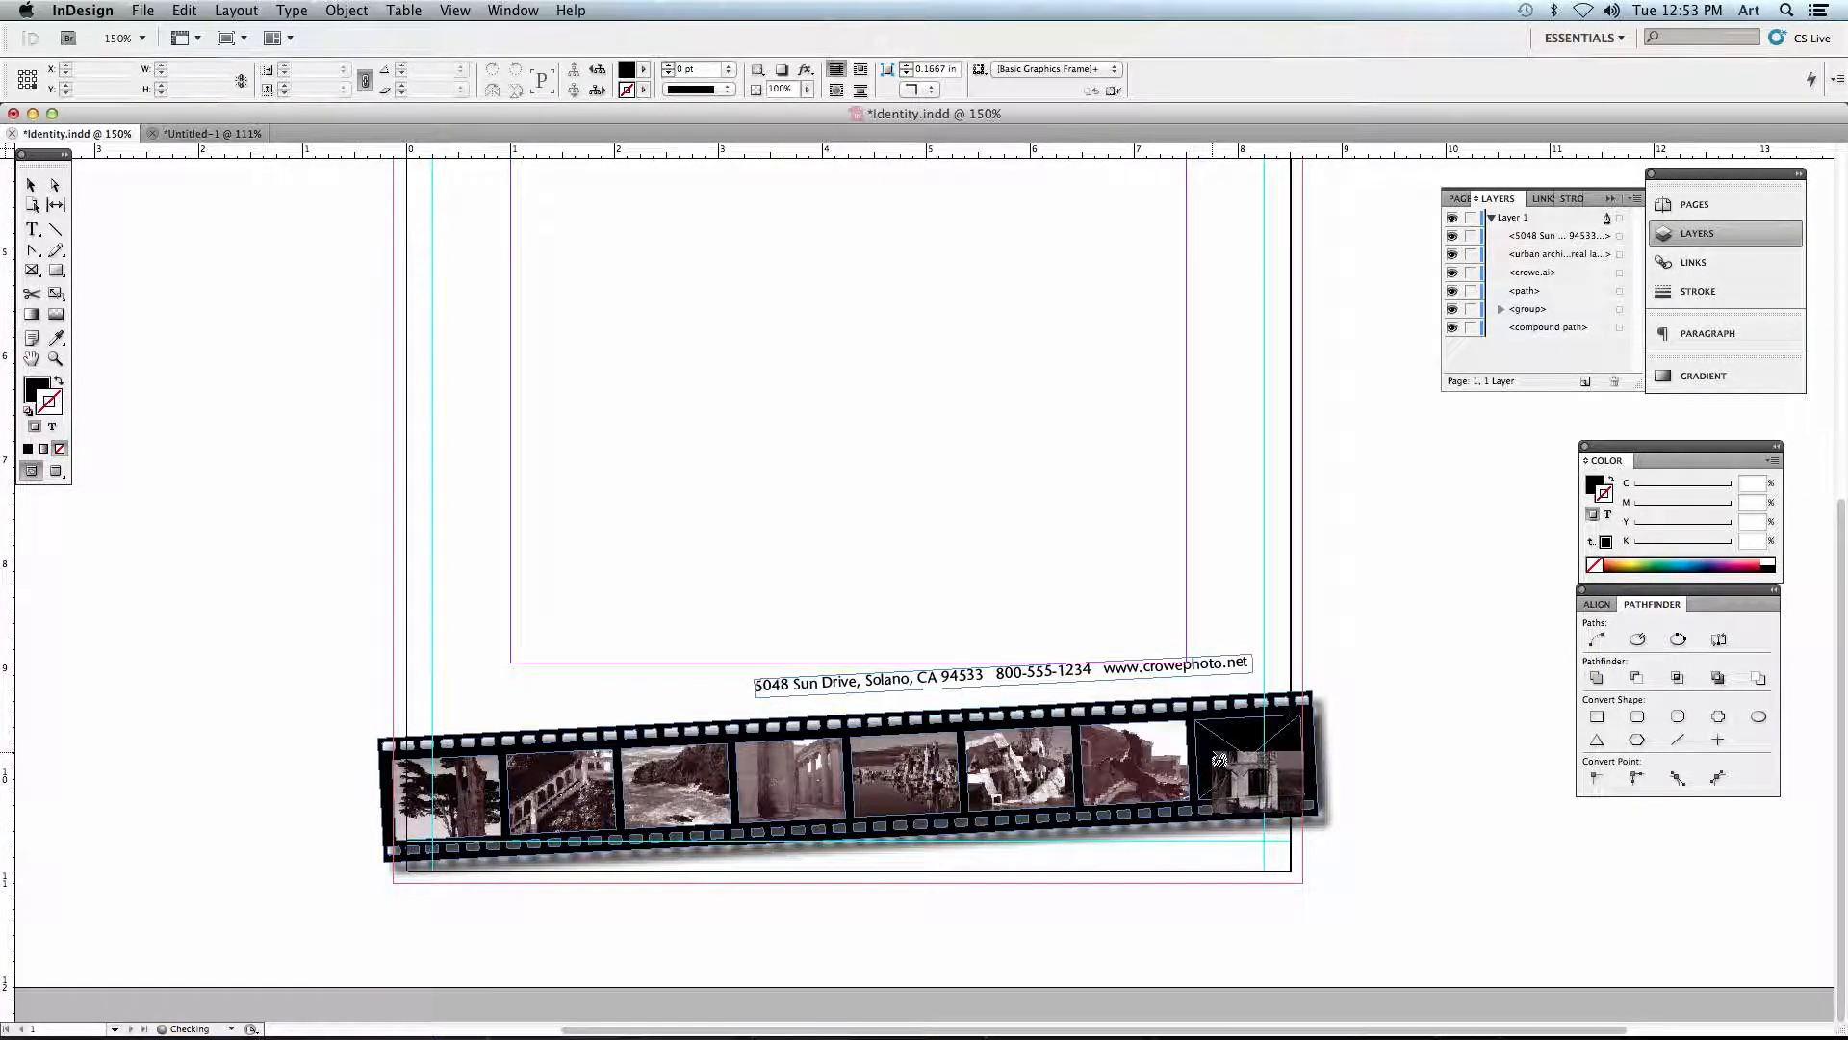
left_click(1244, 758)
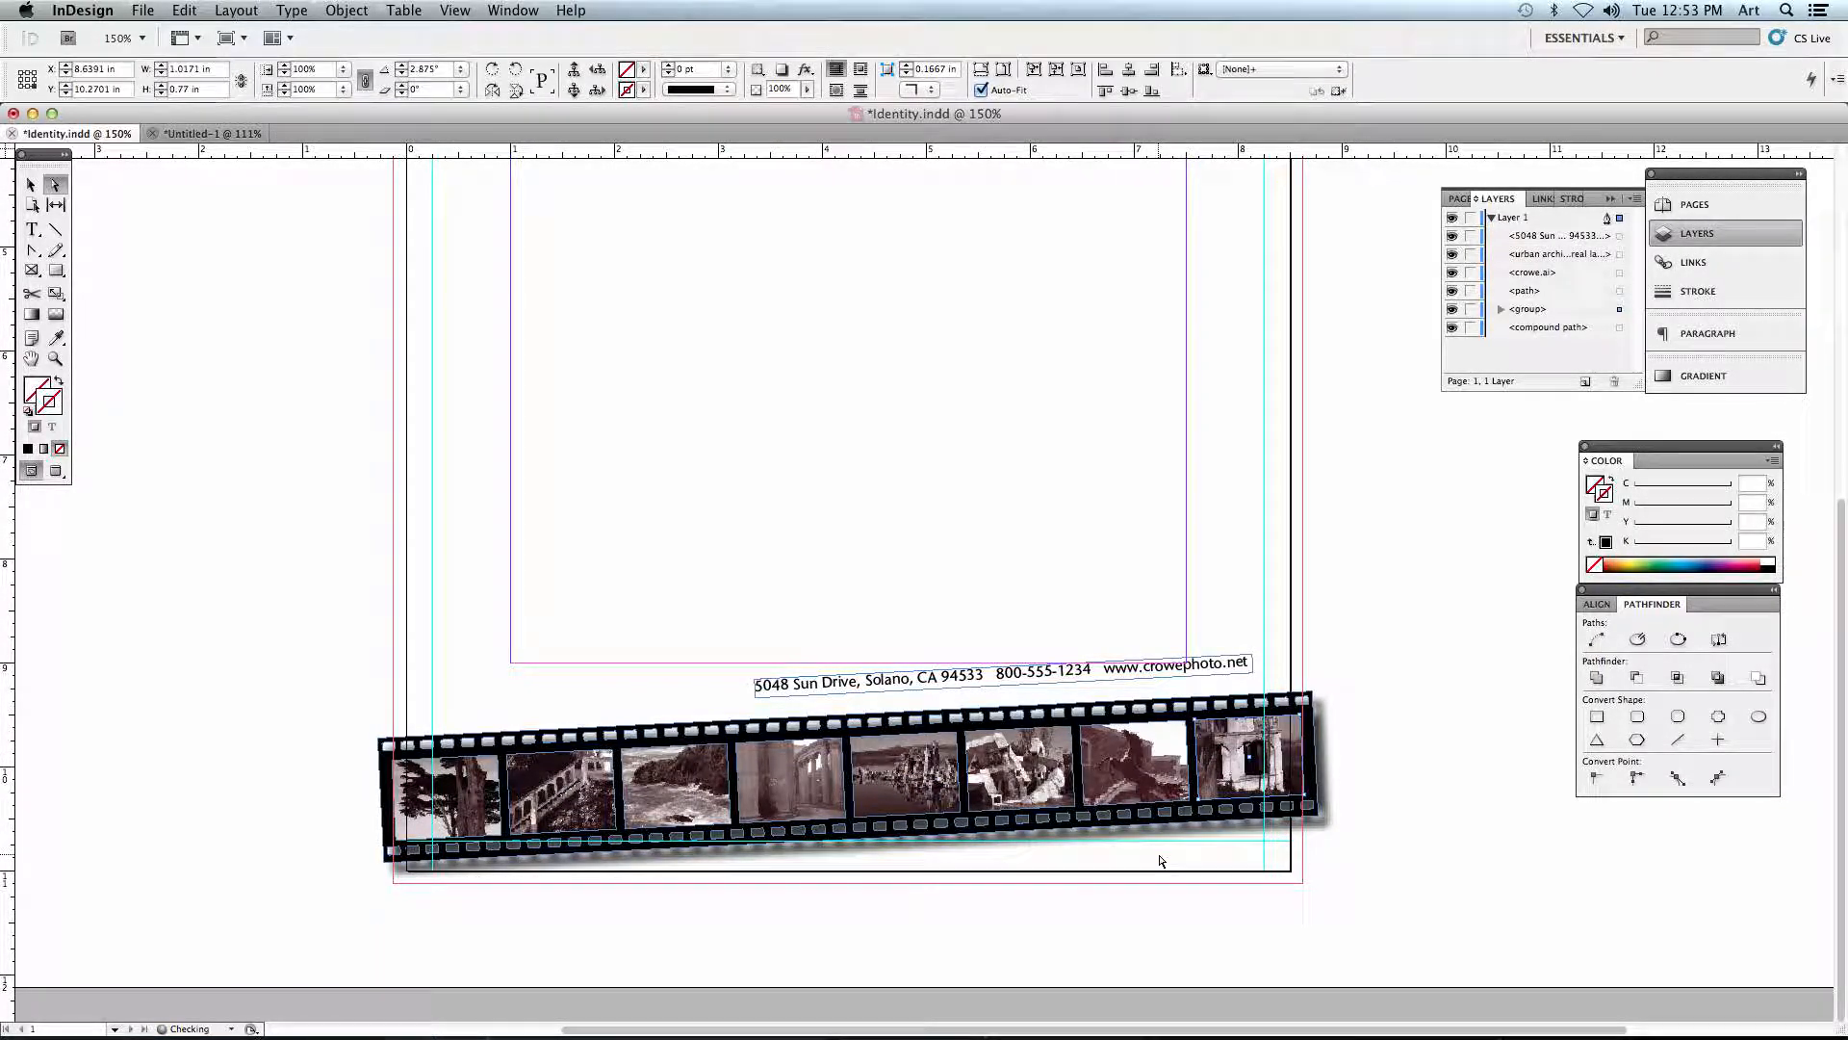
left_click(726, 636)
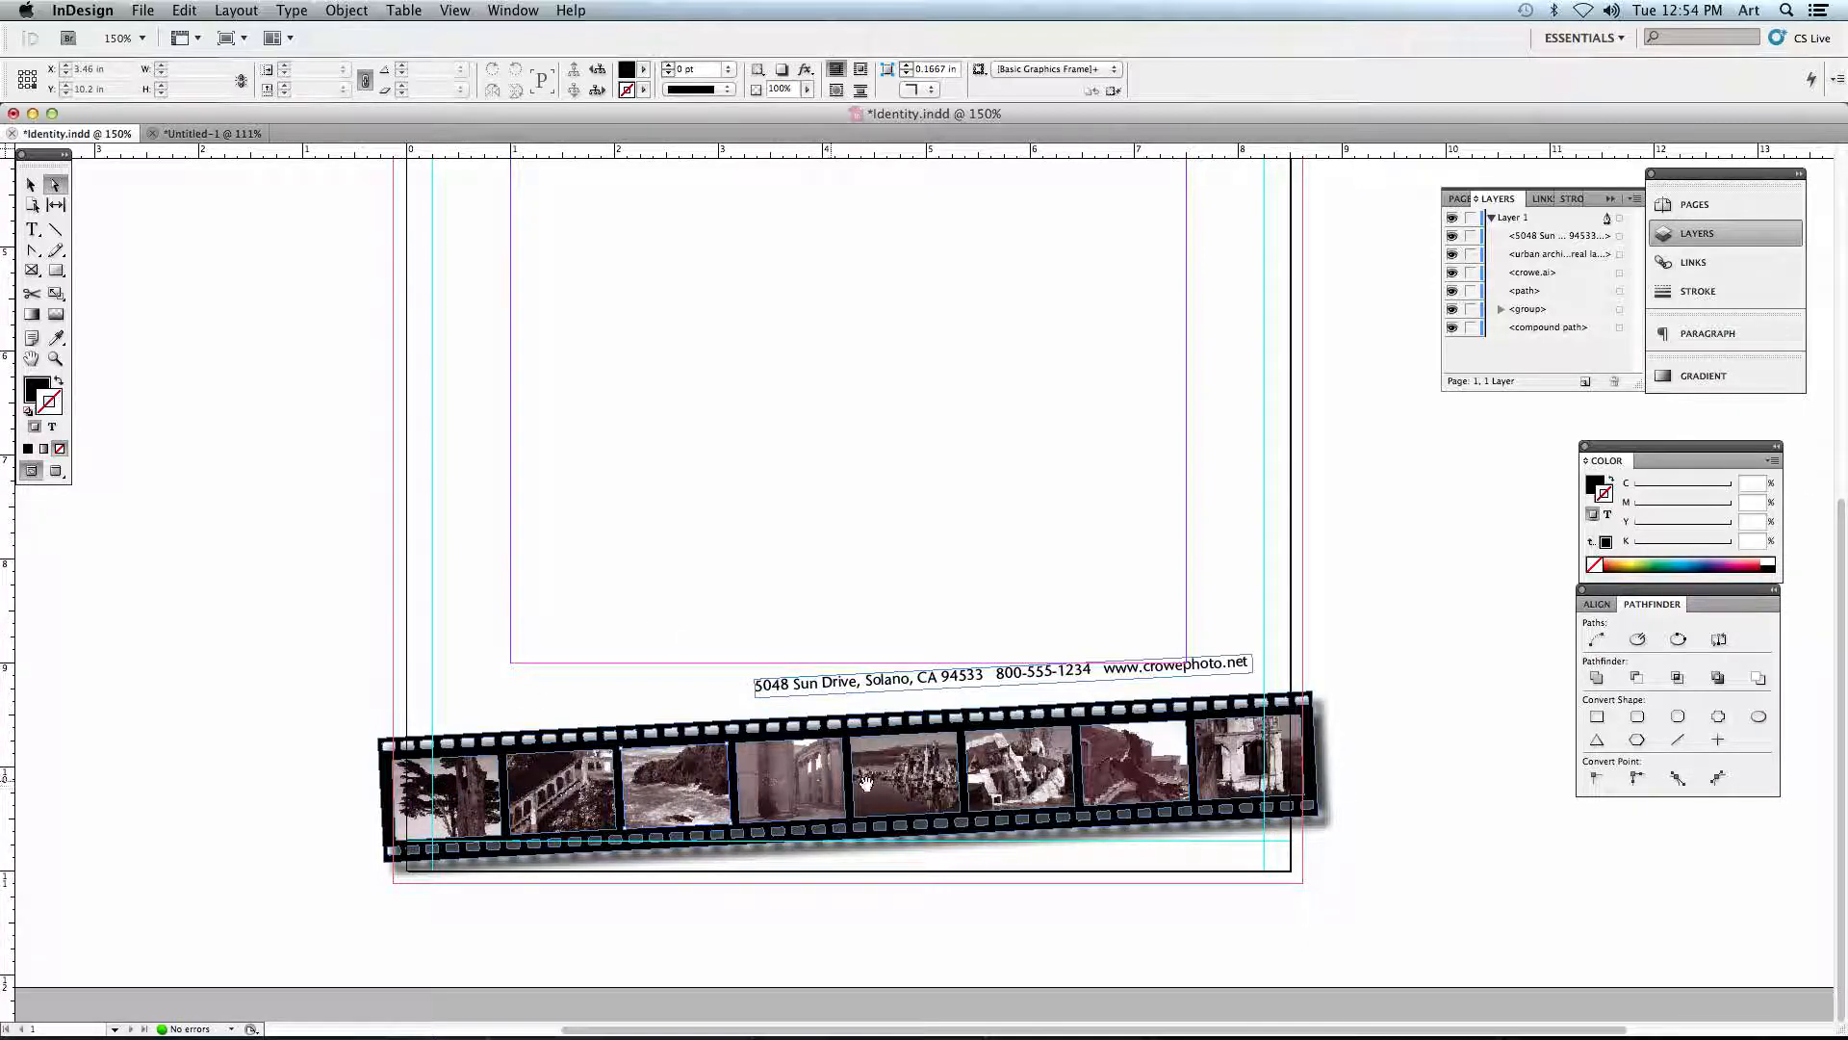
- Select the tree image in the first frame, switch to the Selection tool, and shift the whole thumbnail group slightly within the filmstrip
left_click(463, 784)
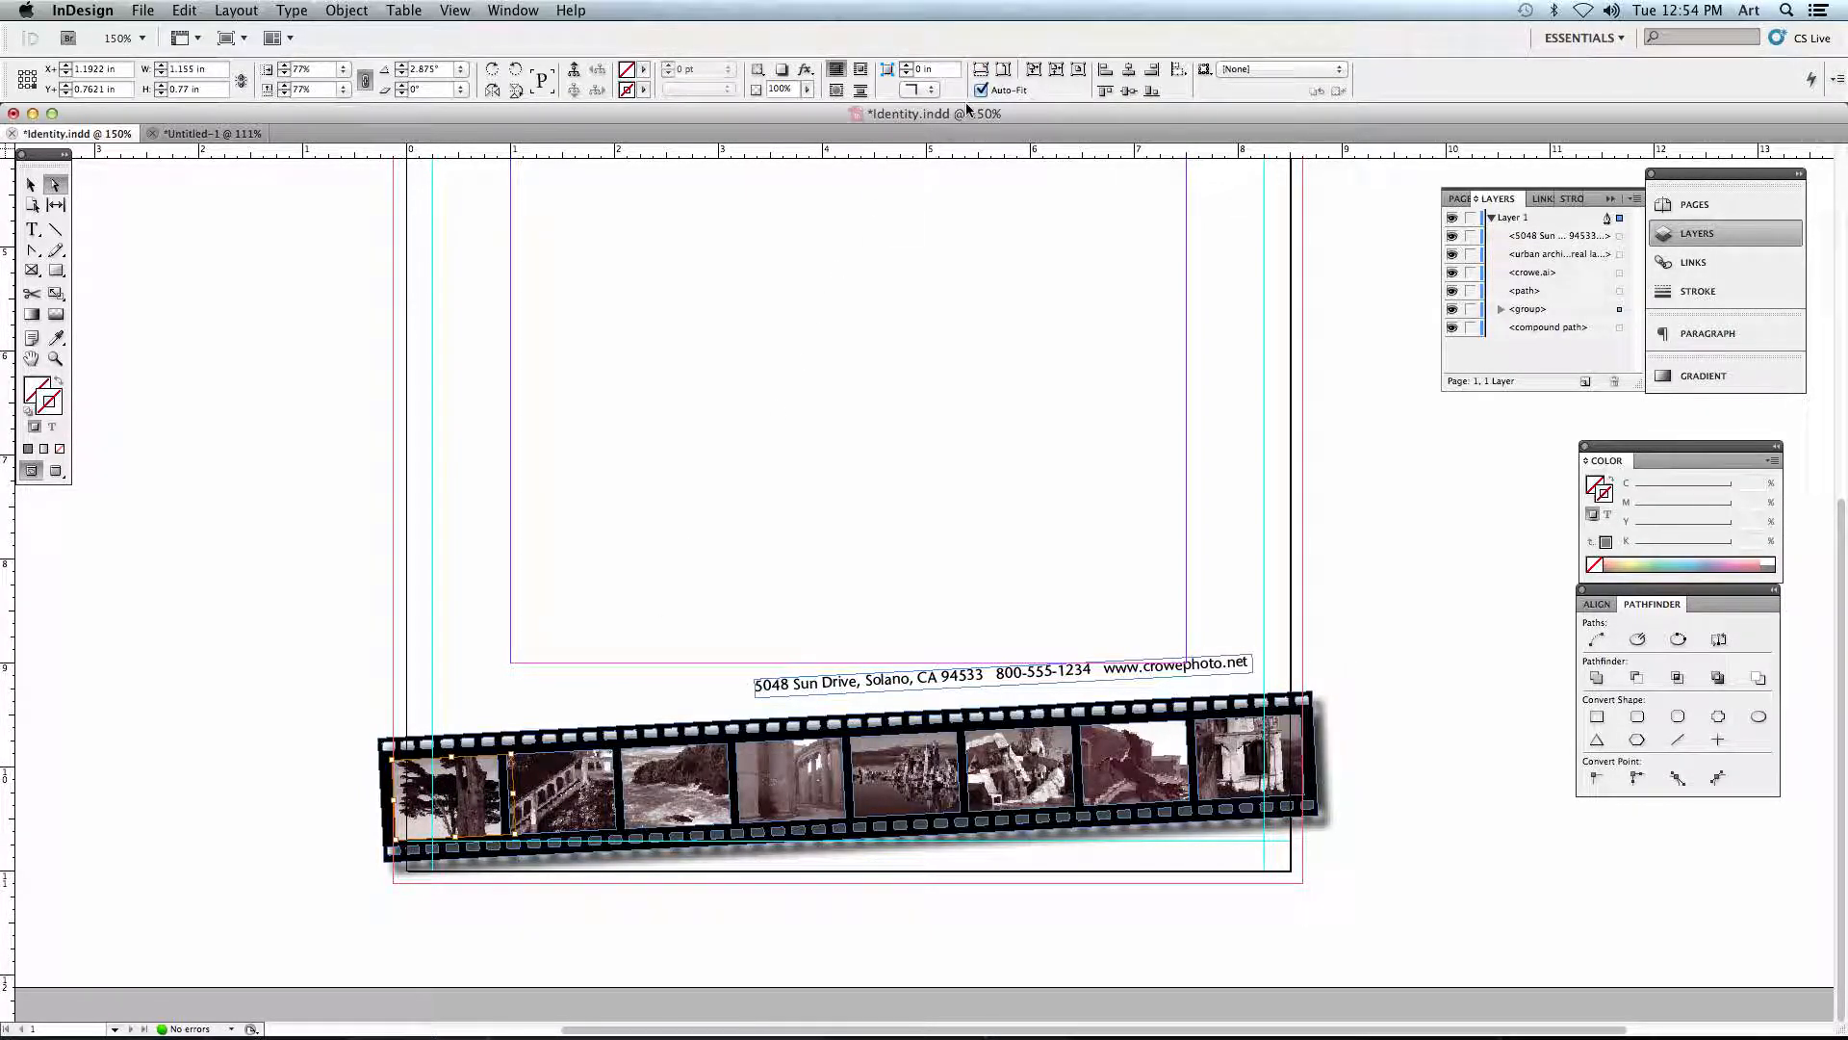
left_click(31, 184)
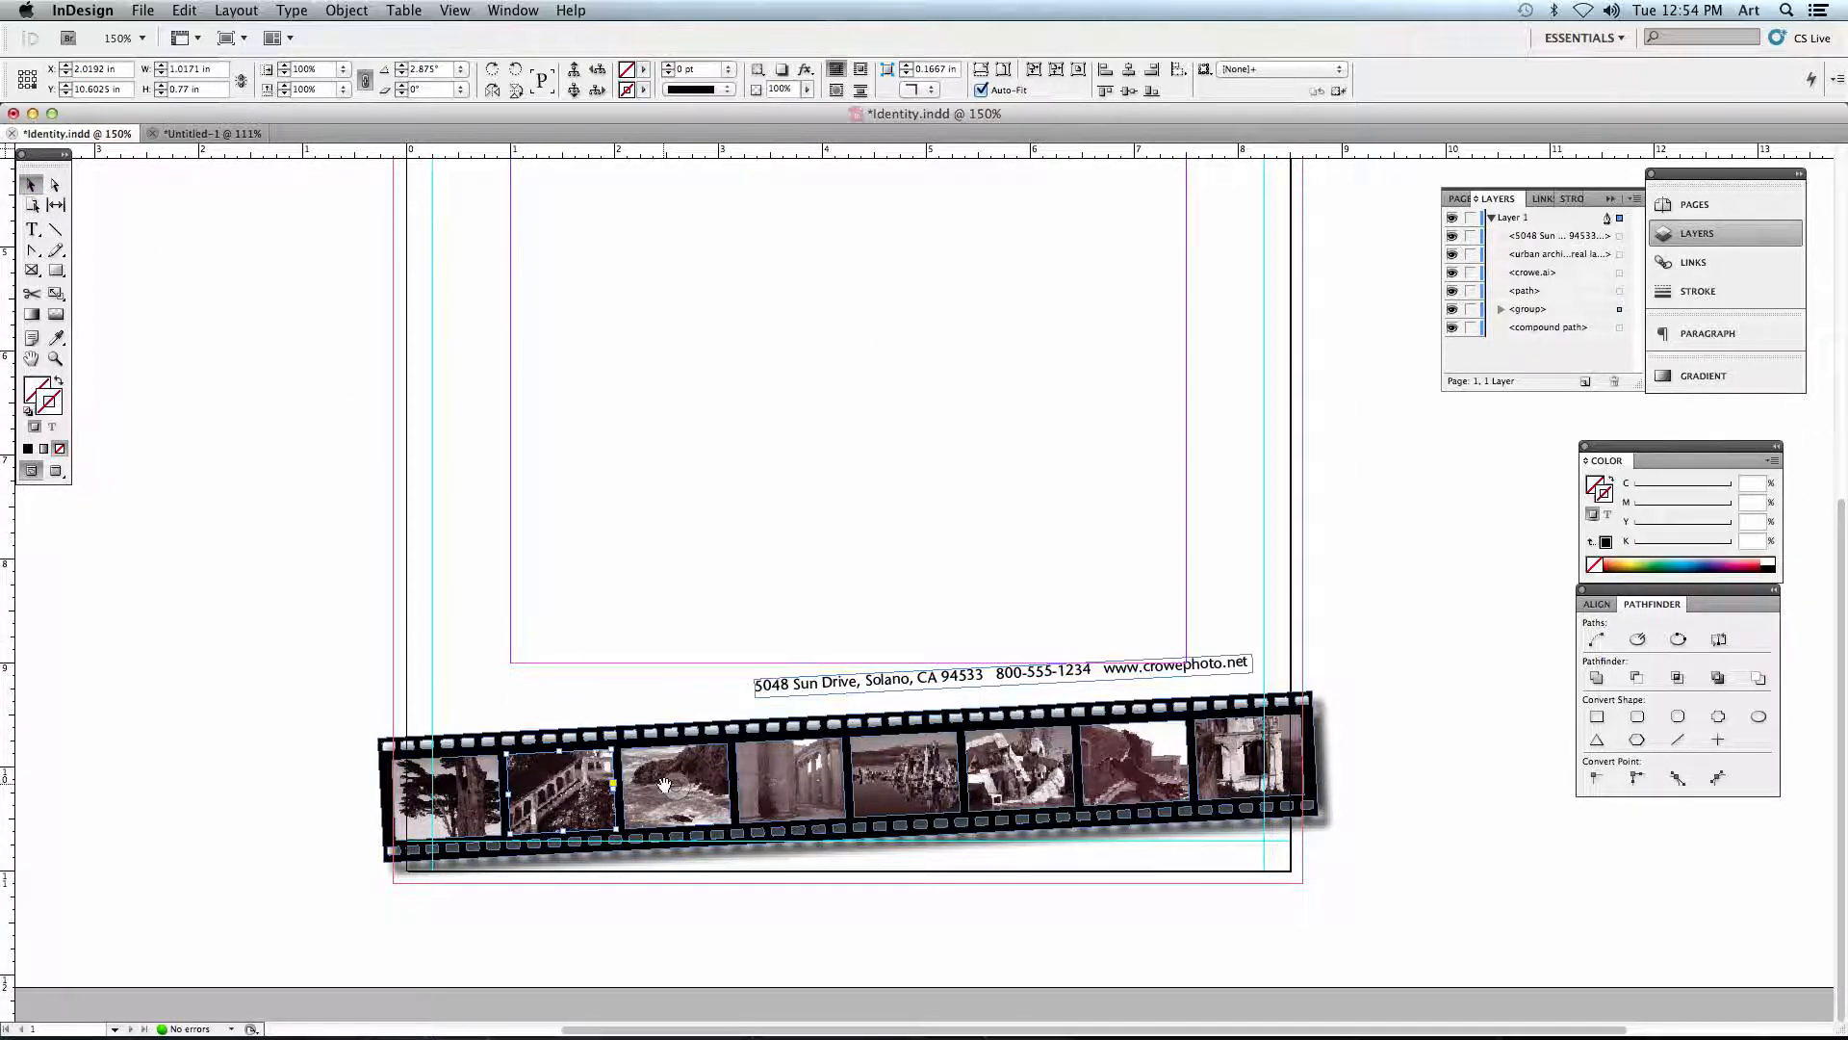
left_click(487, 653)
left_click(504, 768)
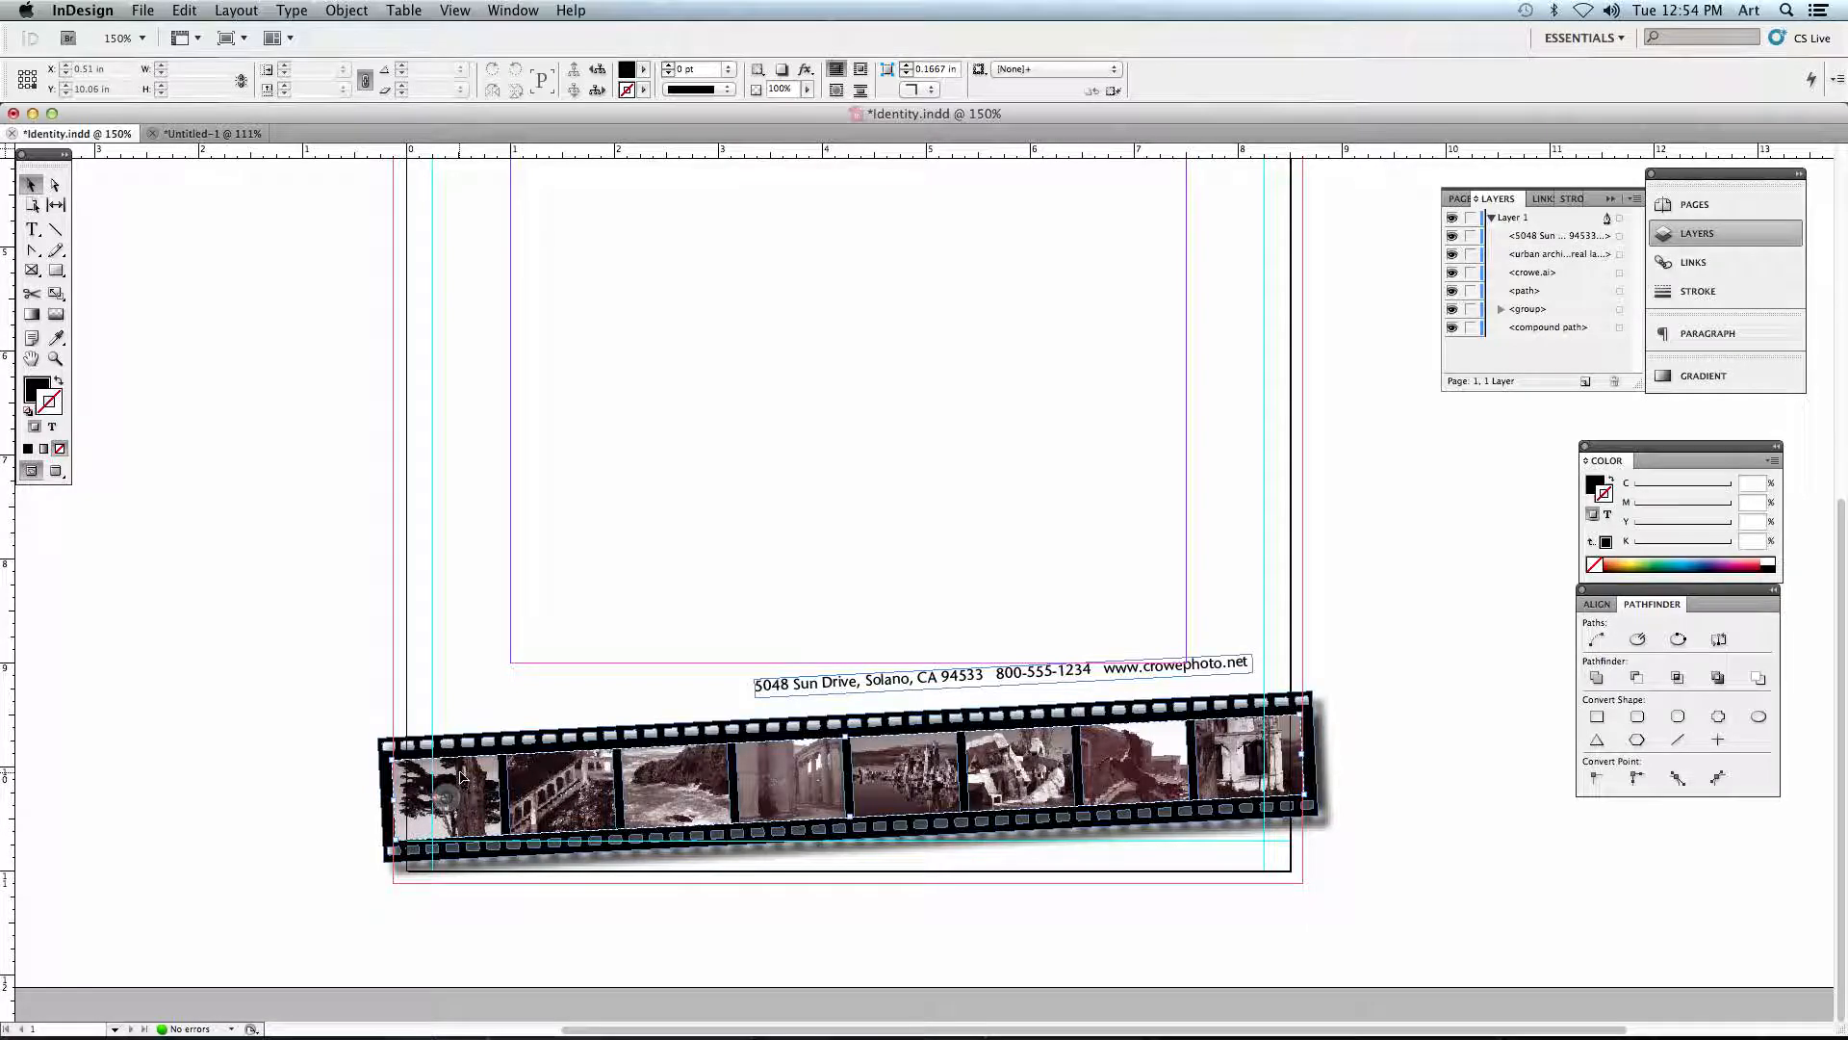
left_click(466, 770)
mouse_move(591, 766)
left_mouse_down()
mouse_move(587, 559)
mouse_move(492, 555)
mouse_move(548, 558)
mouse_move(594, 782)
left_mouse_up()
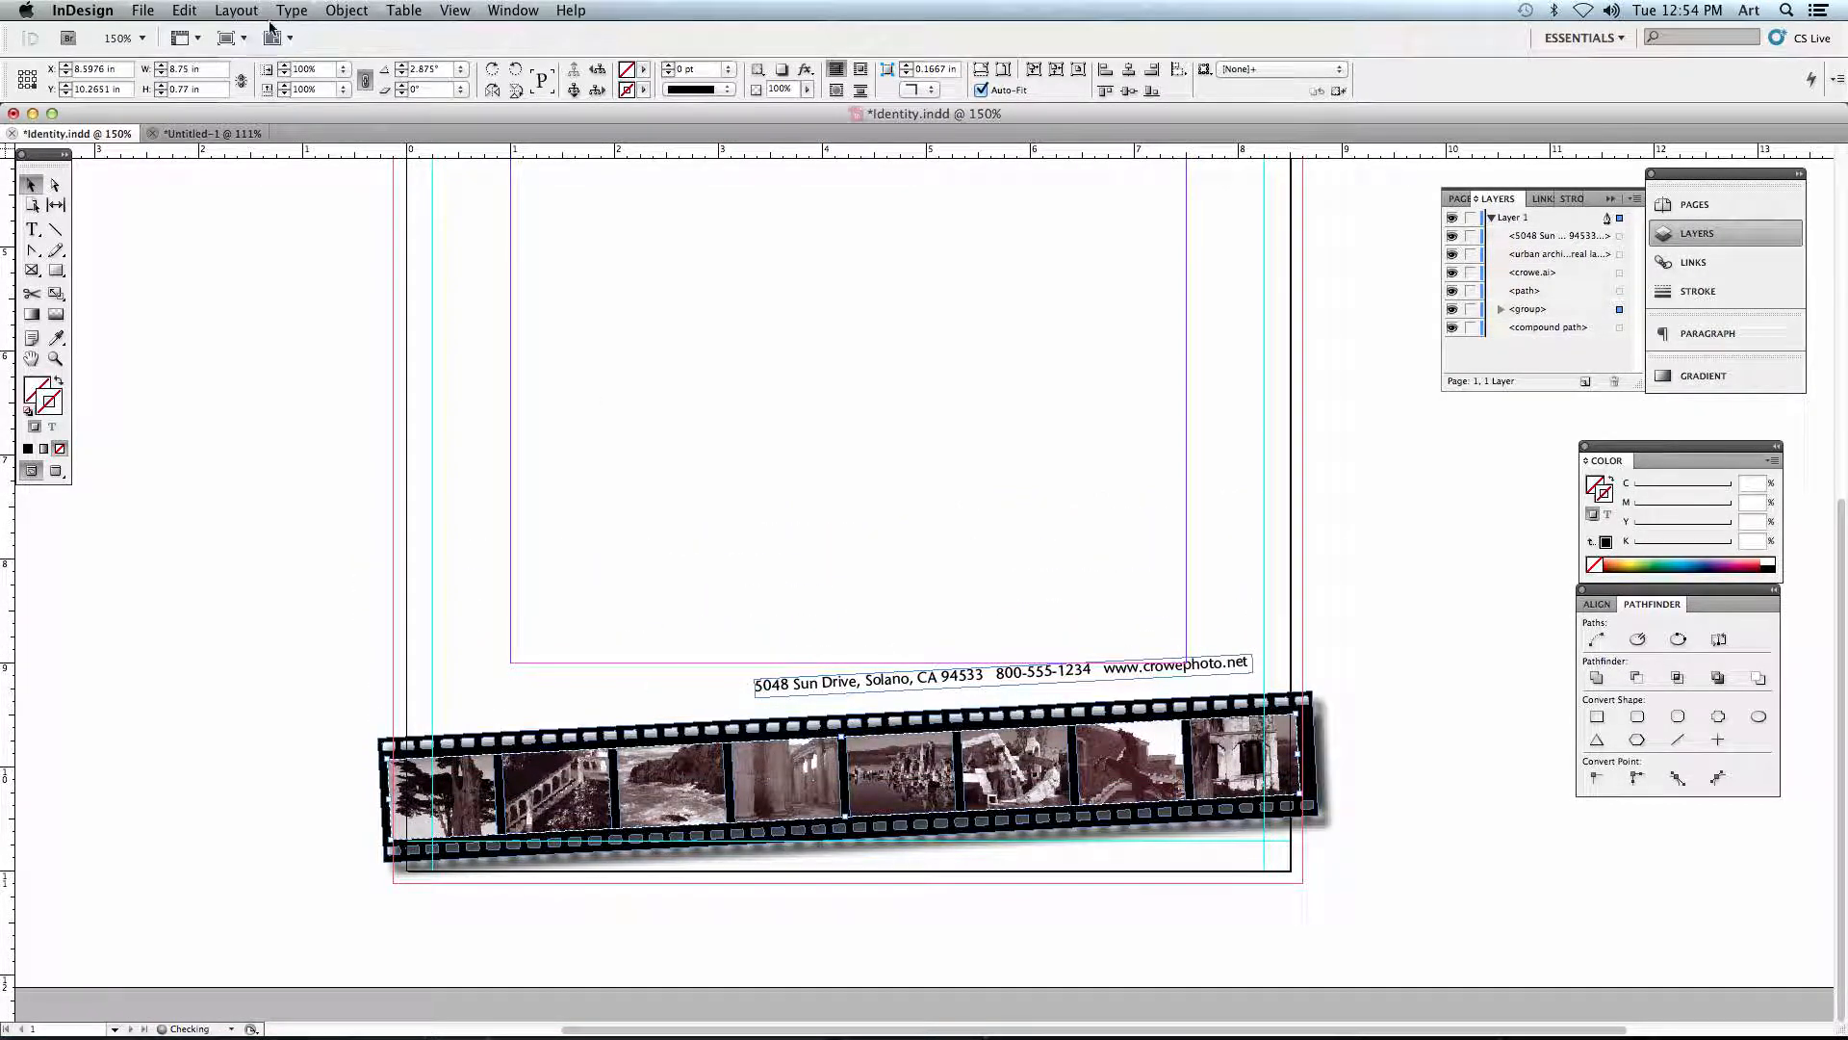
left_click(189, 9)
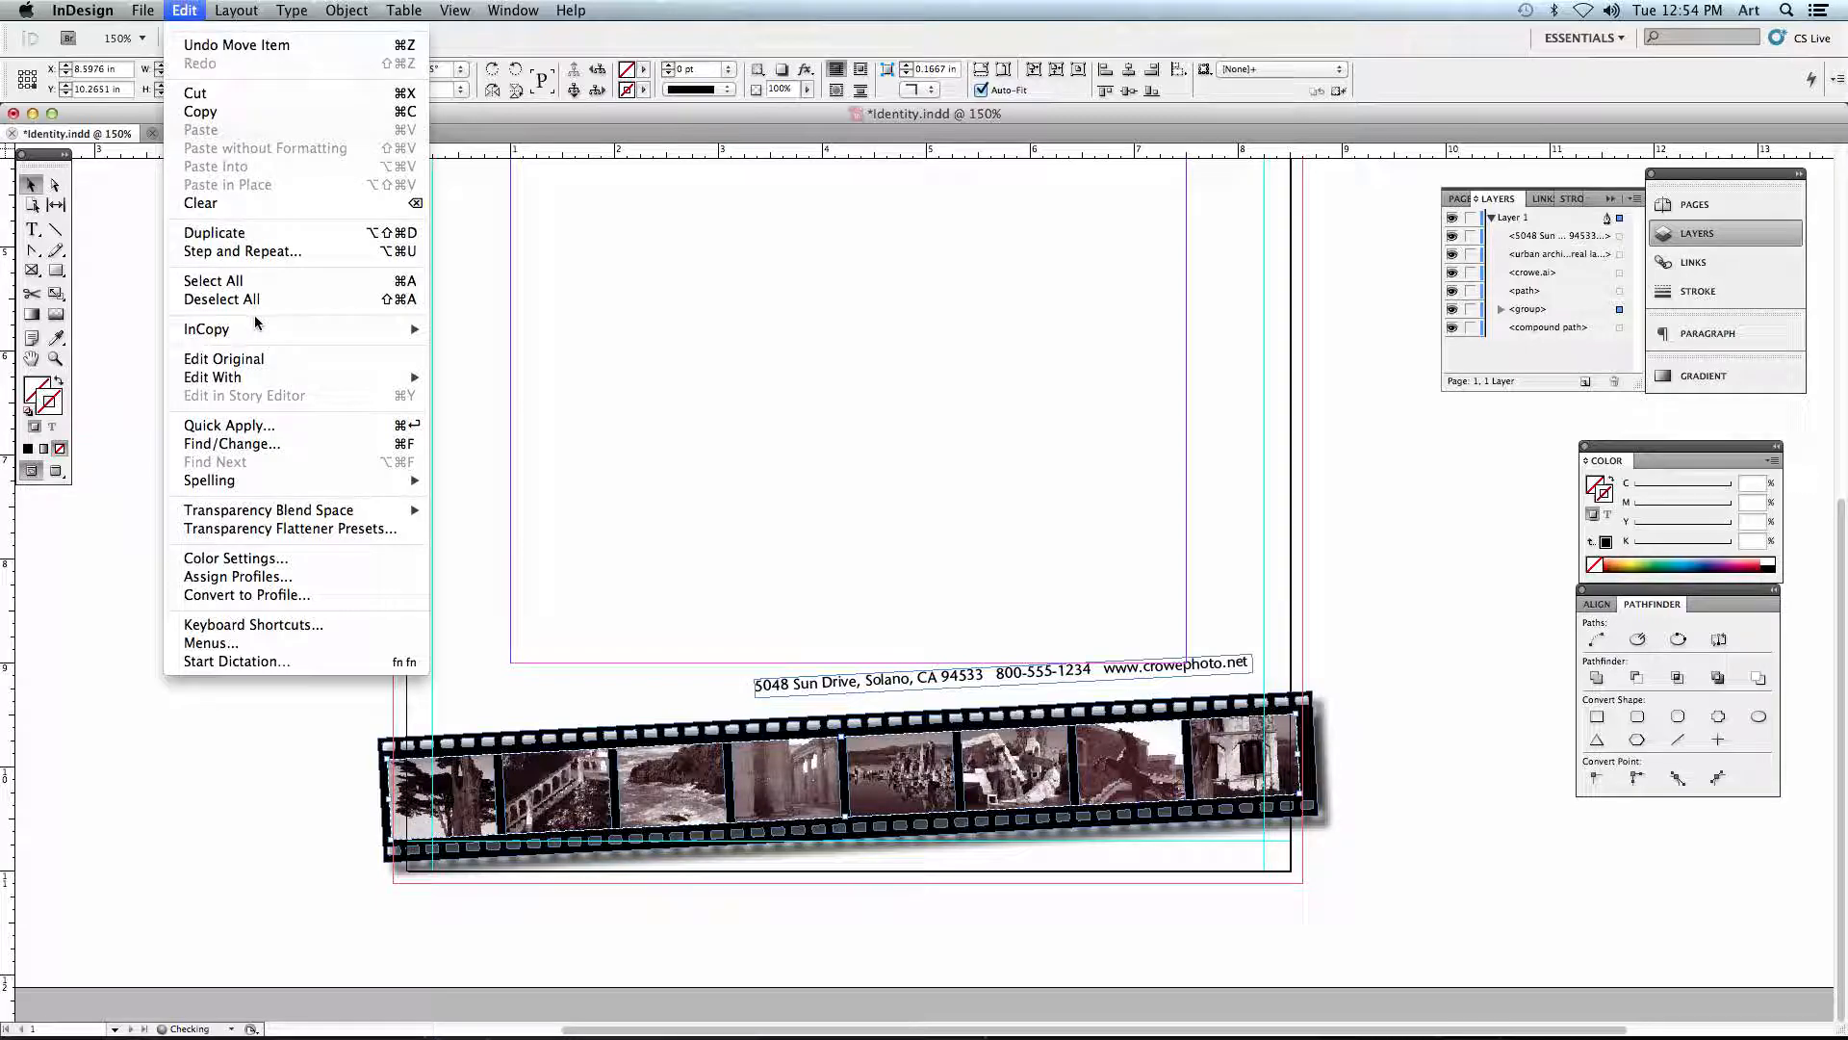
mouse_move(346, 9)
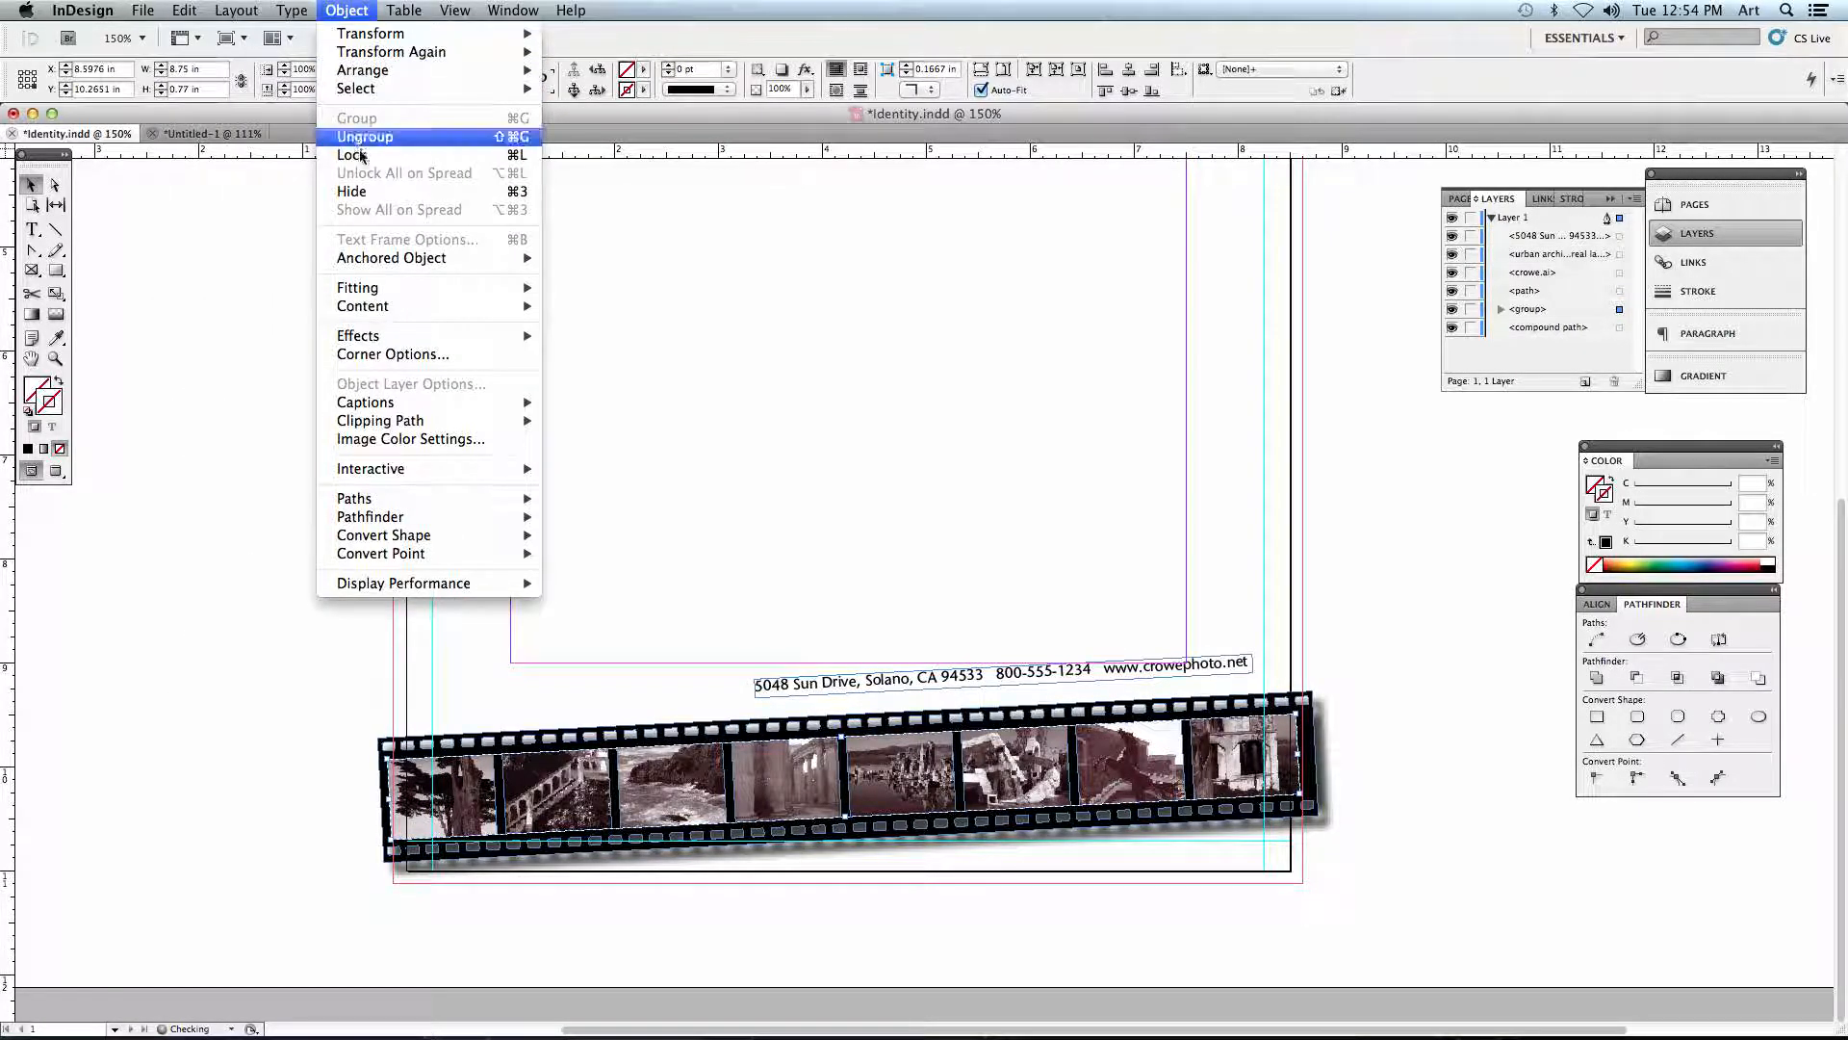
left_click(348, 11)
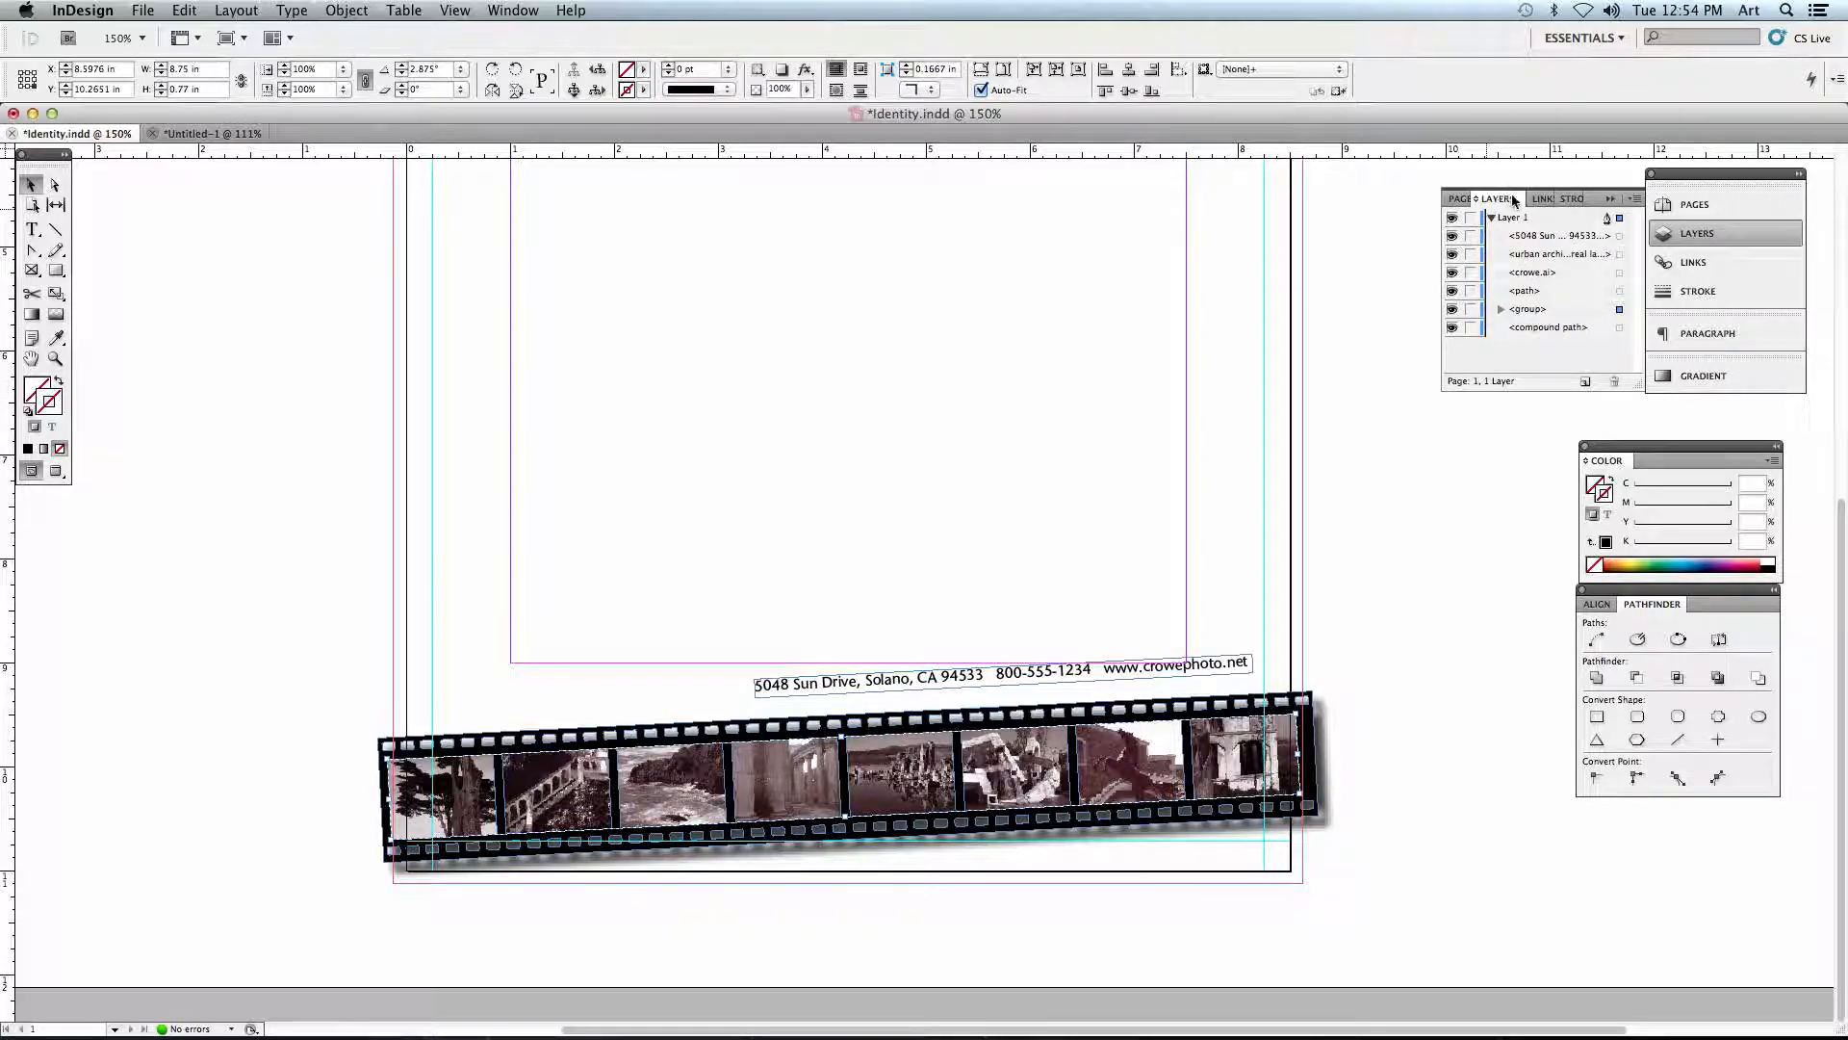
- Expand the thumbnail group in the layer list and highlight its entries from thumb2.tif up to thumb6.tif
left_click(1500, 309)
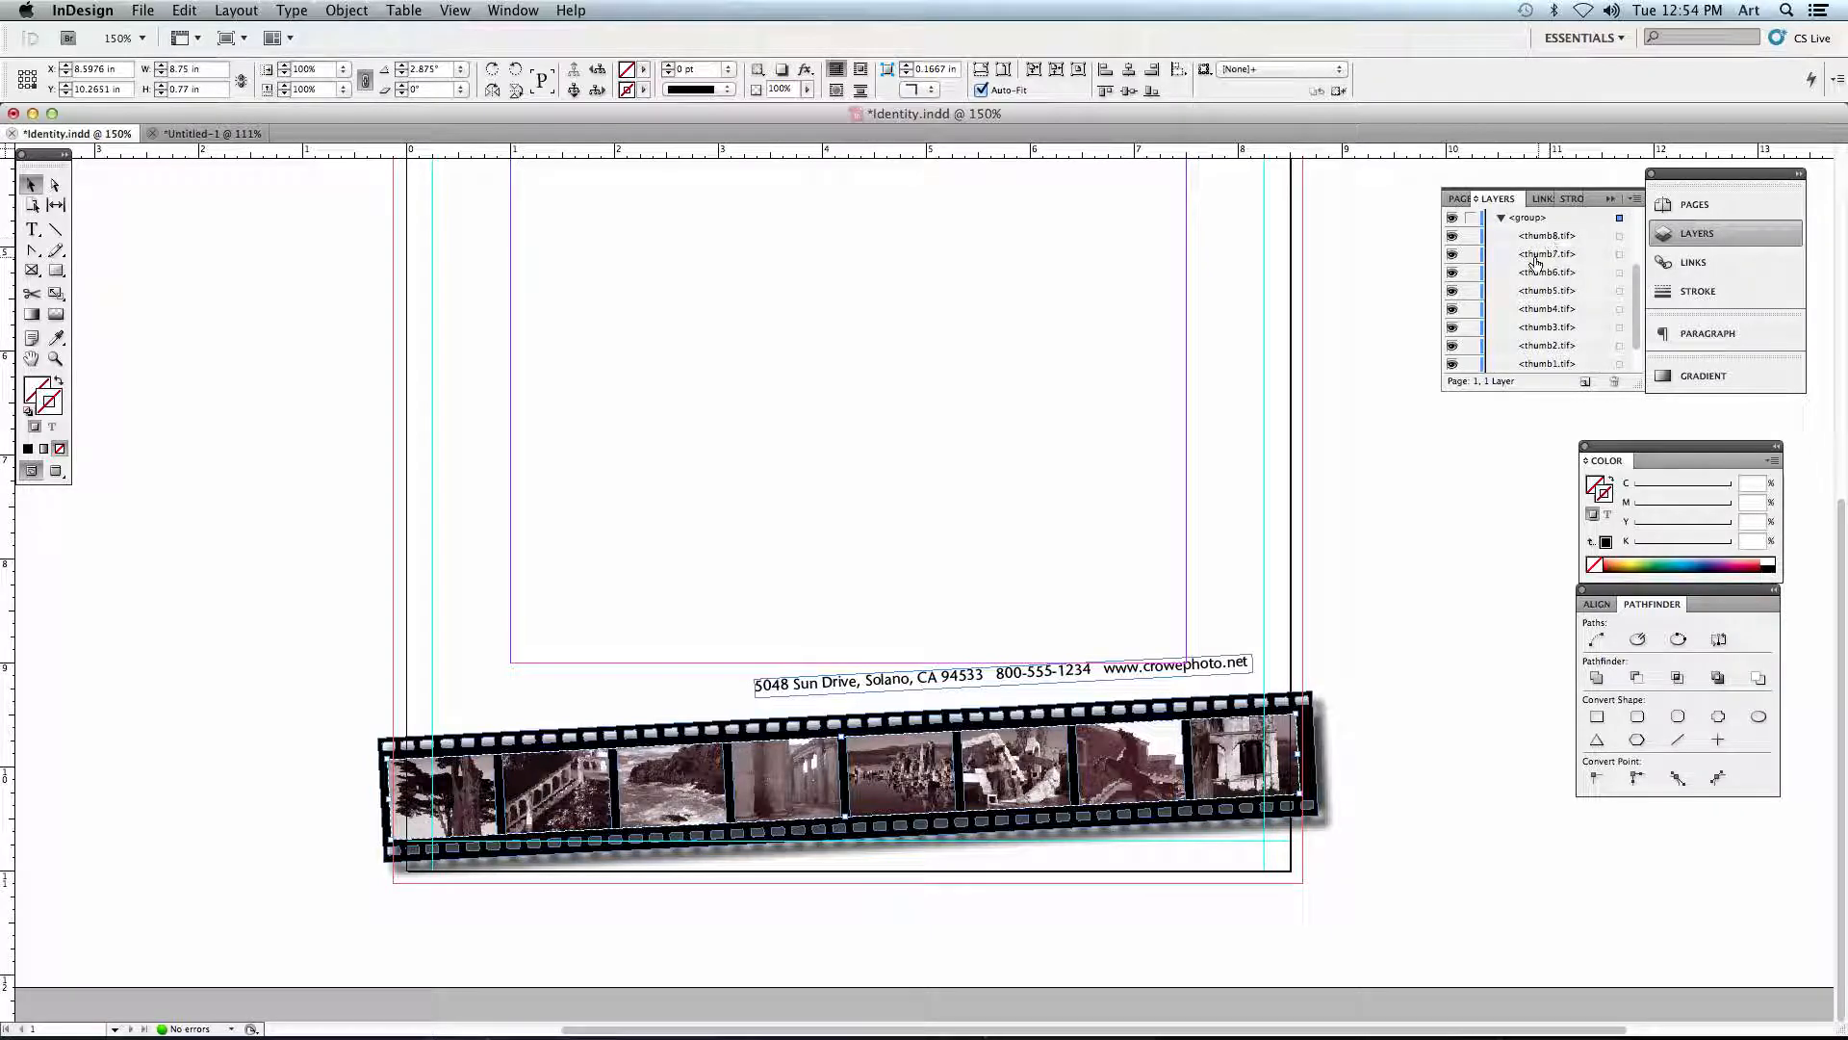
left_click(1546, 345)
left_click(1541, 328)
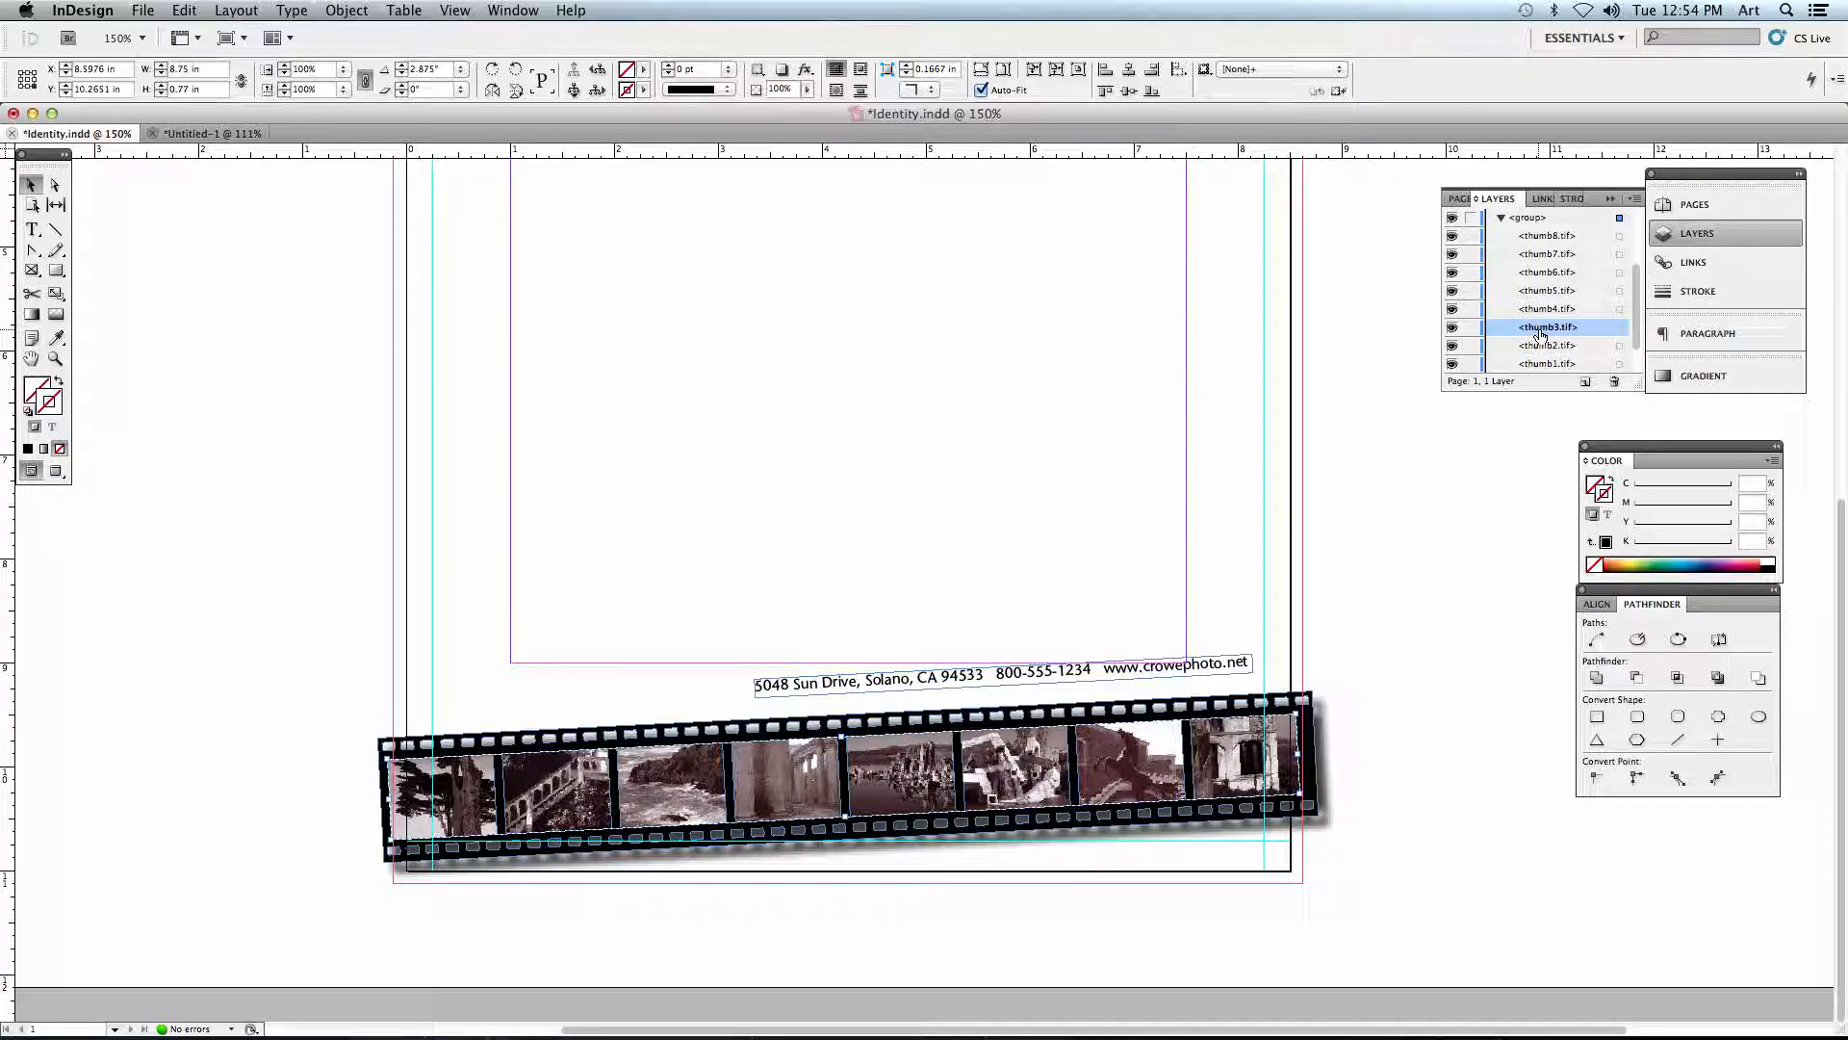
left_click(1543, 309)
left_click(1543, 291)
left_click(1541, 273)
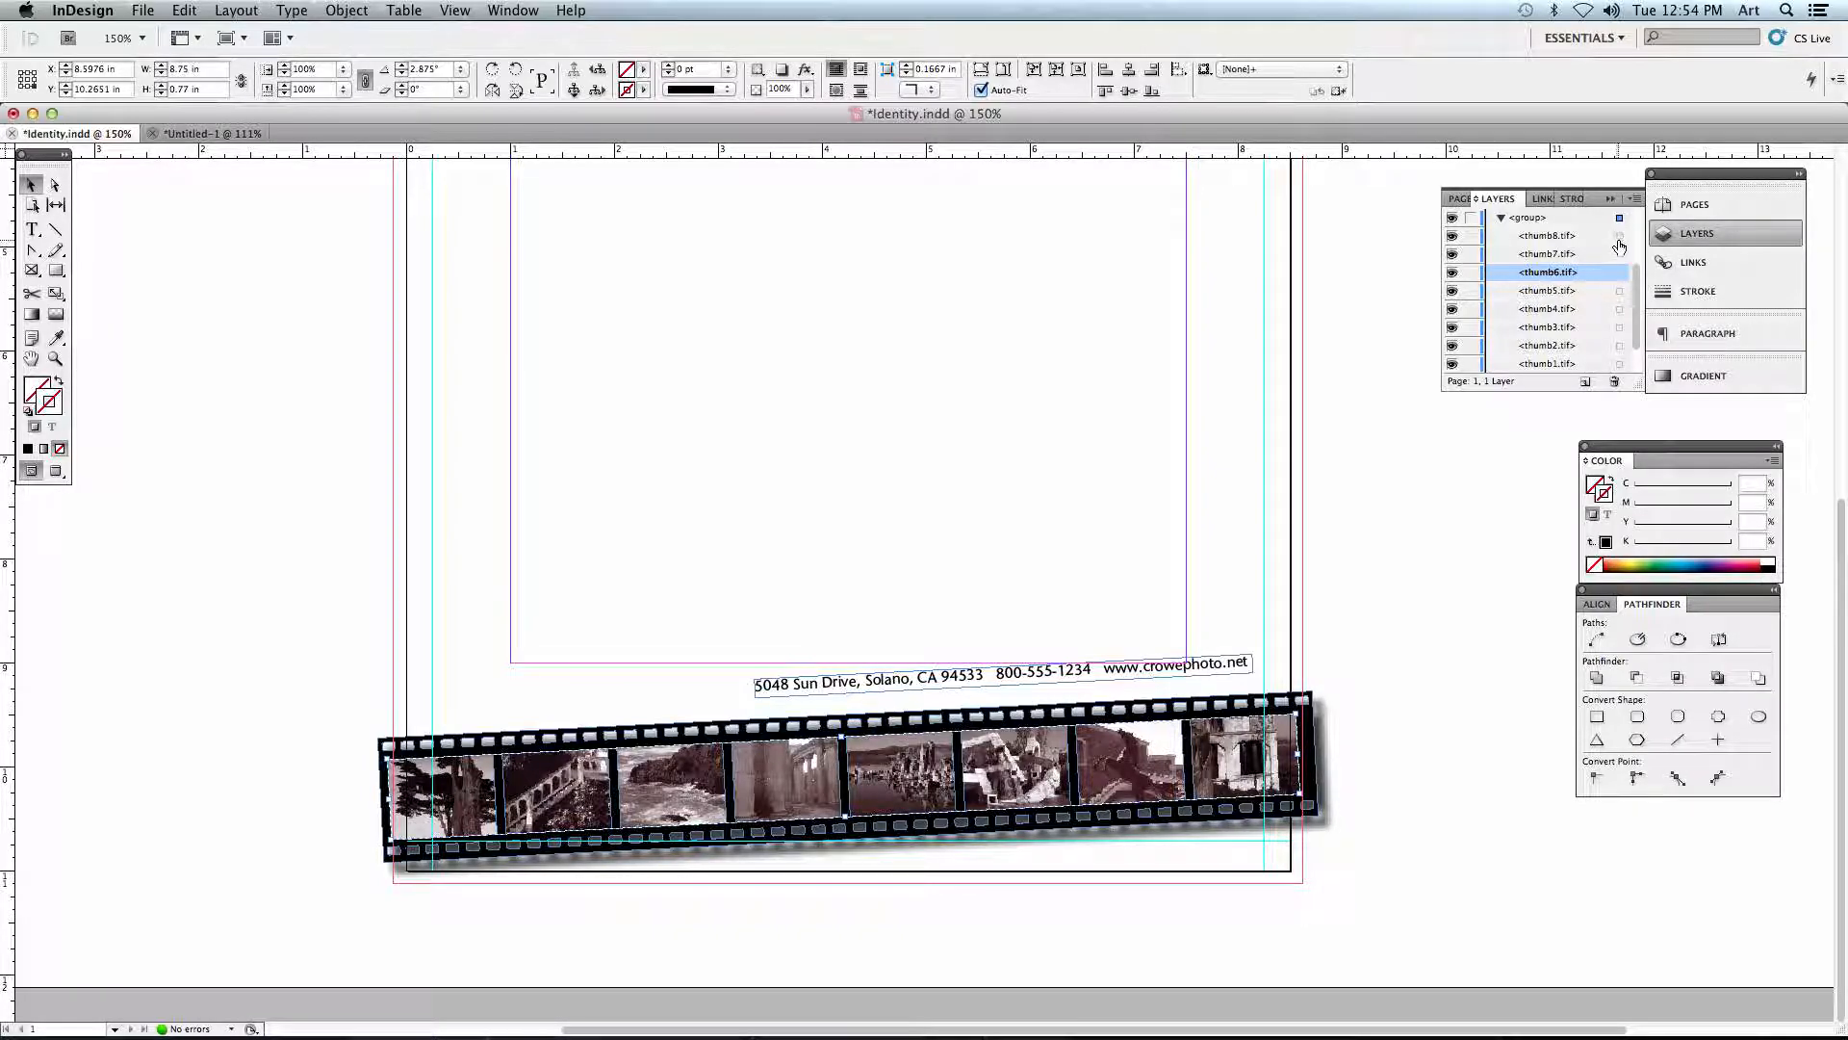
- Select individual thumbnail frames one at a time through their layer entries, and deselect everything
left_click(1620, 292)
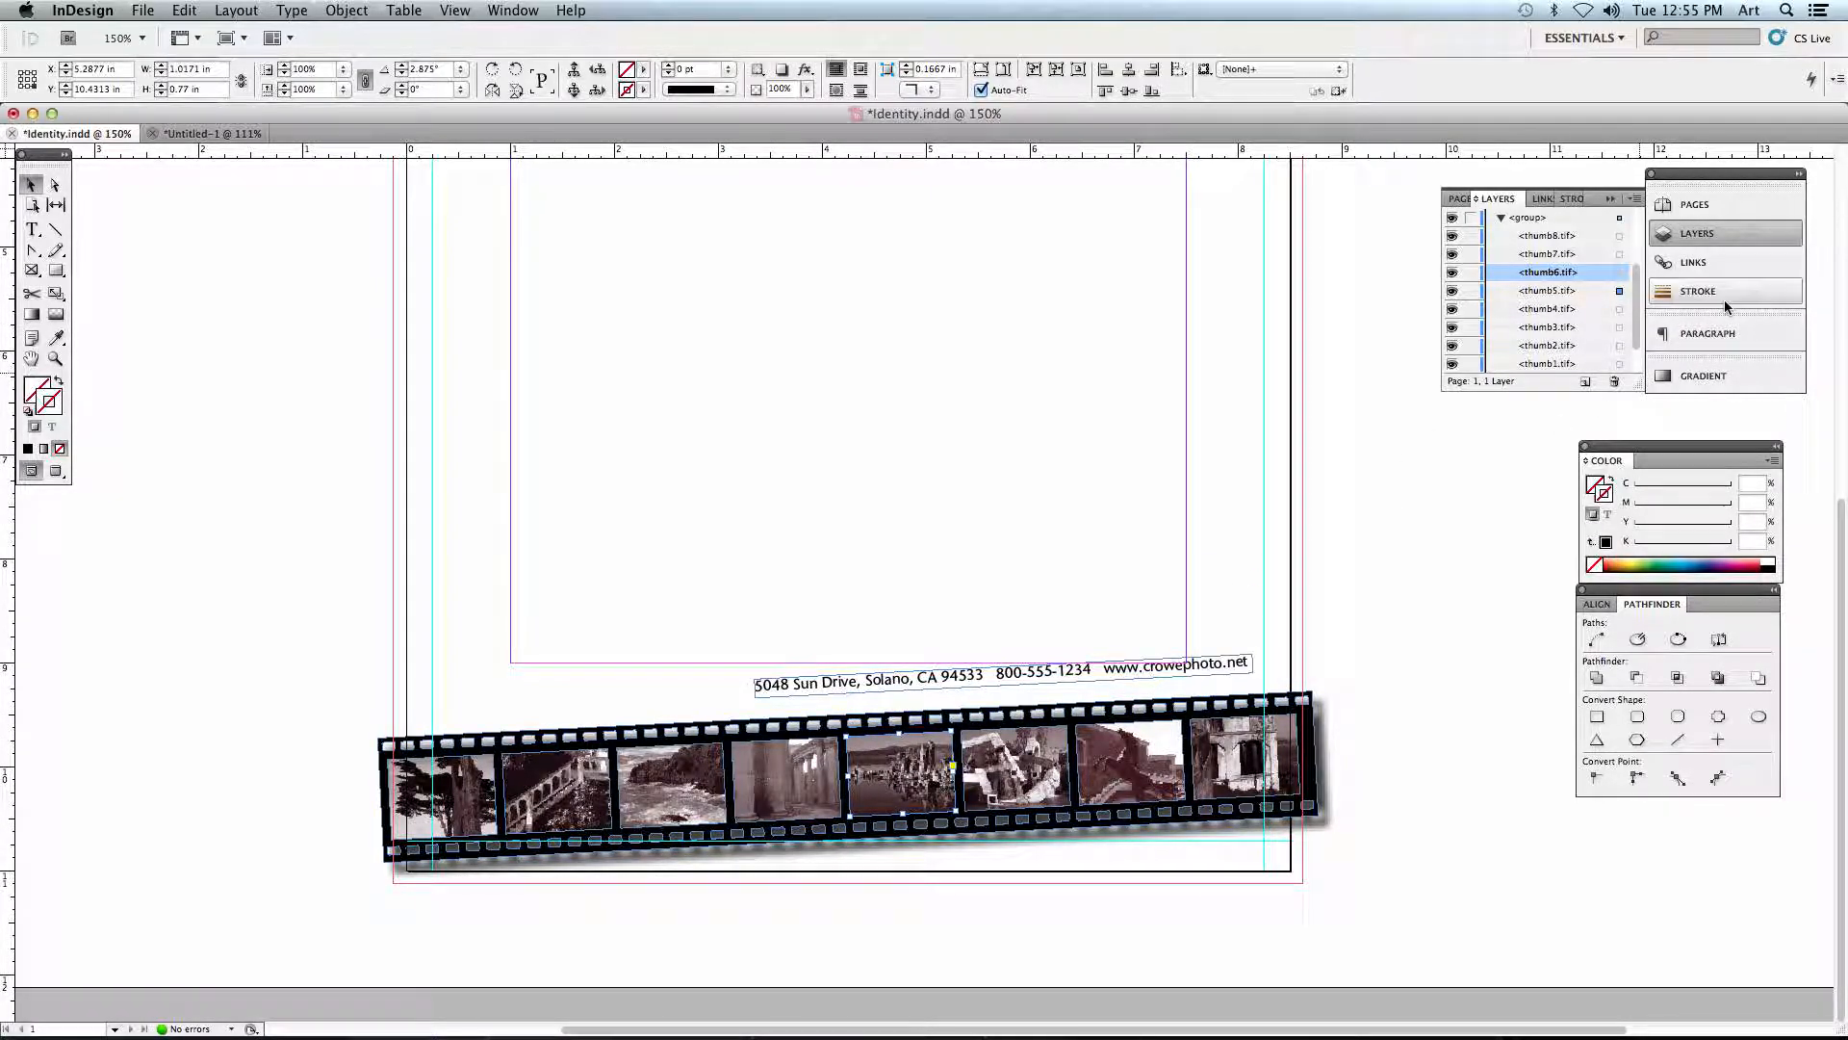
left_click(1619, 254)
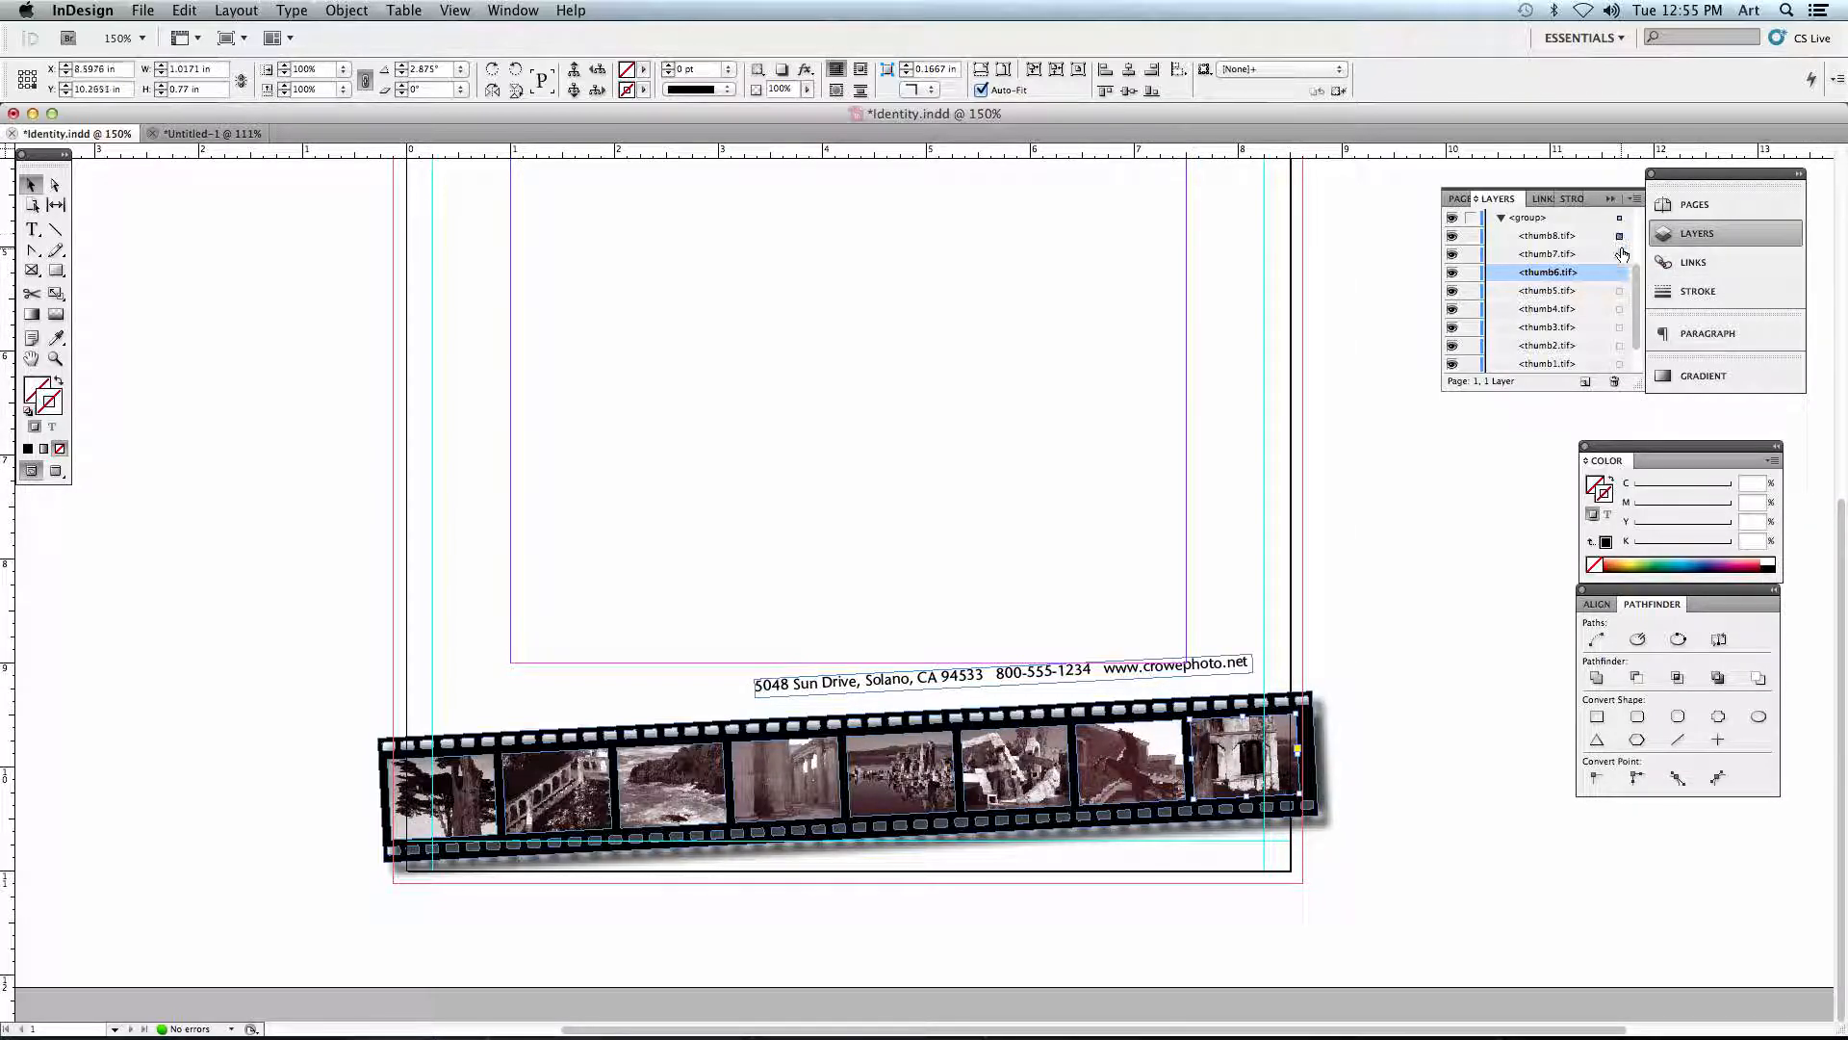
left_click(1619, 272)
left_click(1620, 309)
left_click(1148, 343)
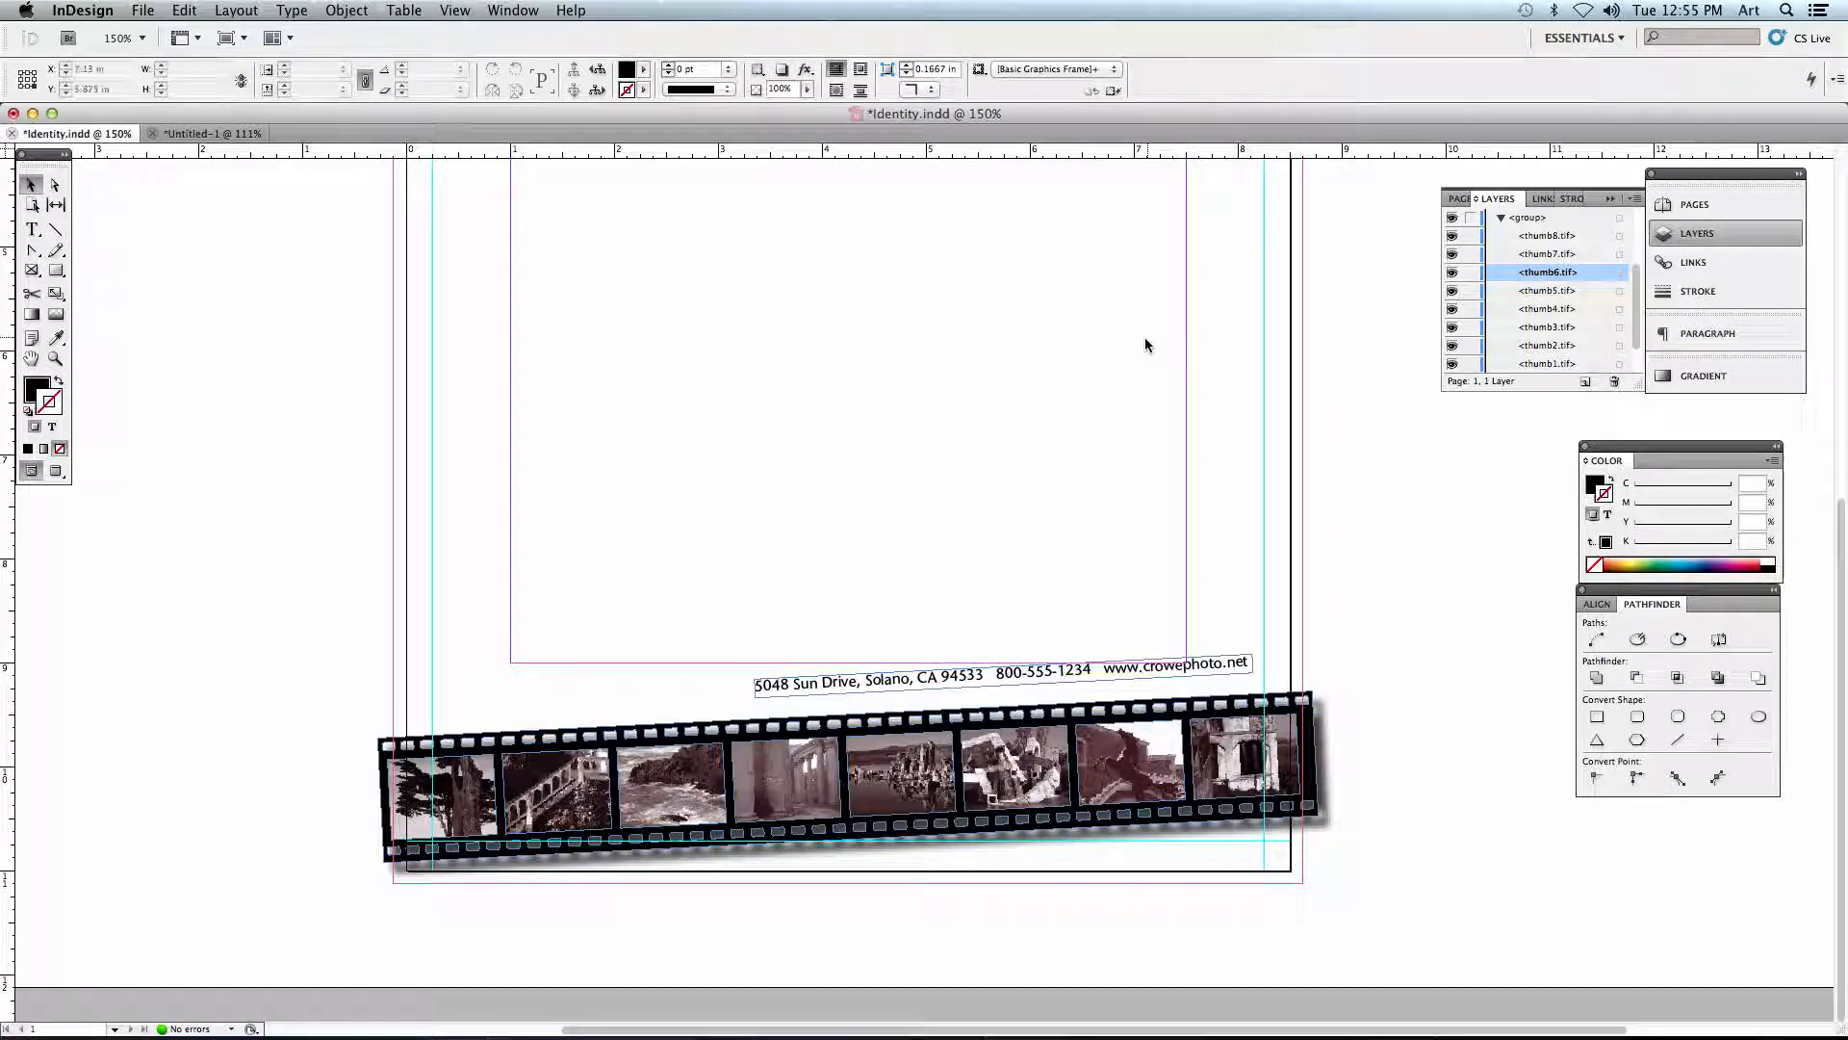
- Draw an empty rectangle frame about 3.45 by 2.18 in below the photography logo, and delete it
key("space")
left_click_drag(1038, 306, 993, 613)
left_click_drag(1036, 296, 1004, 569)
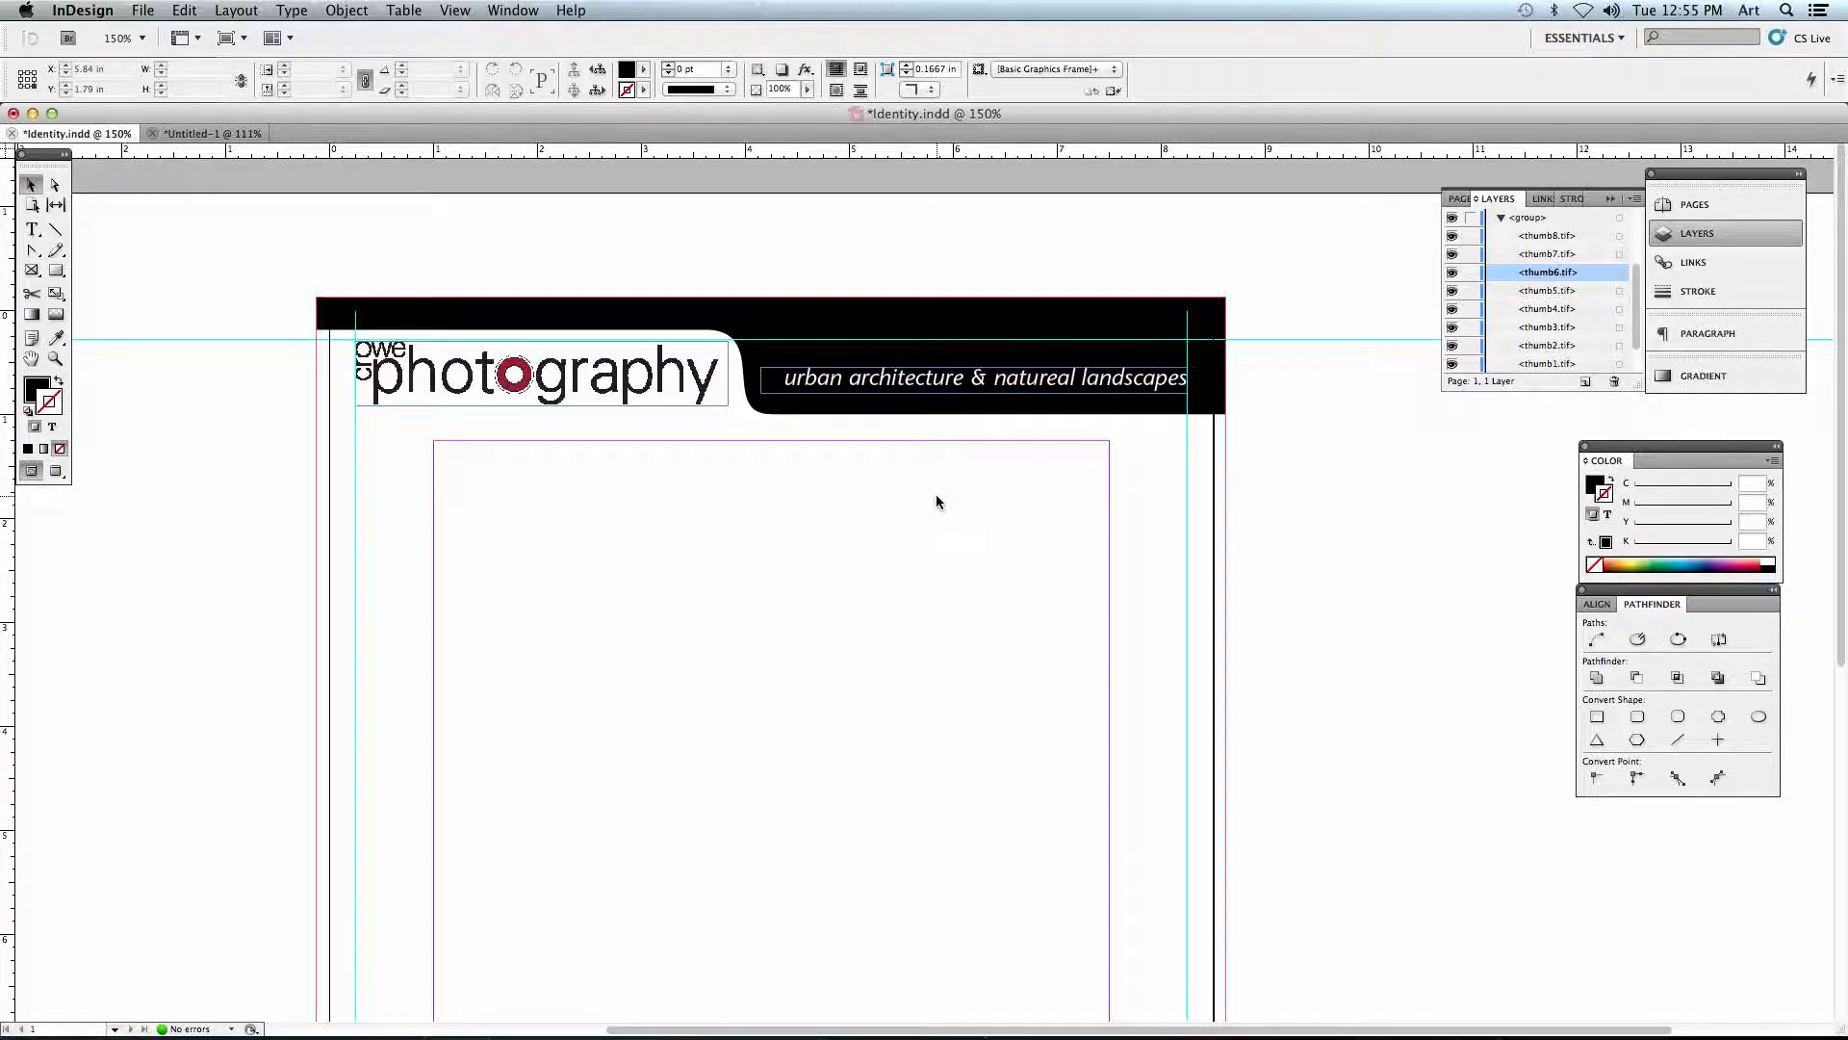
left_click(31, 273)
mouse_move(493, 488)
left_mouse_down()
mouse_move(668, 680)
mouse_move(850, 714)
left_mouse_up()
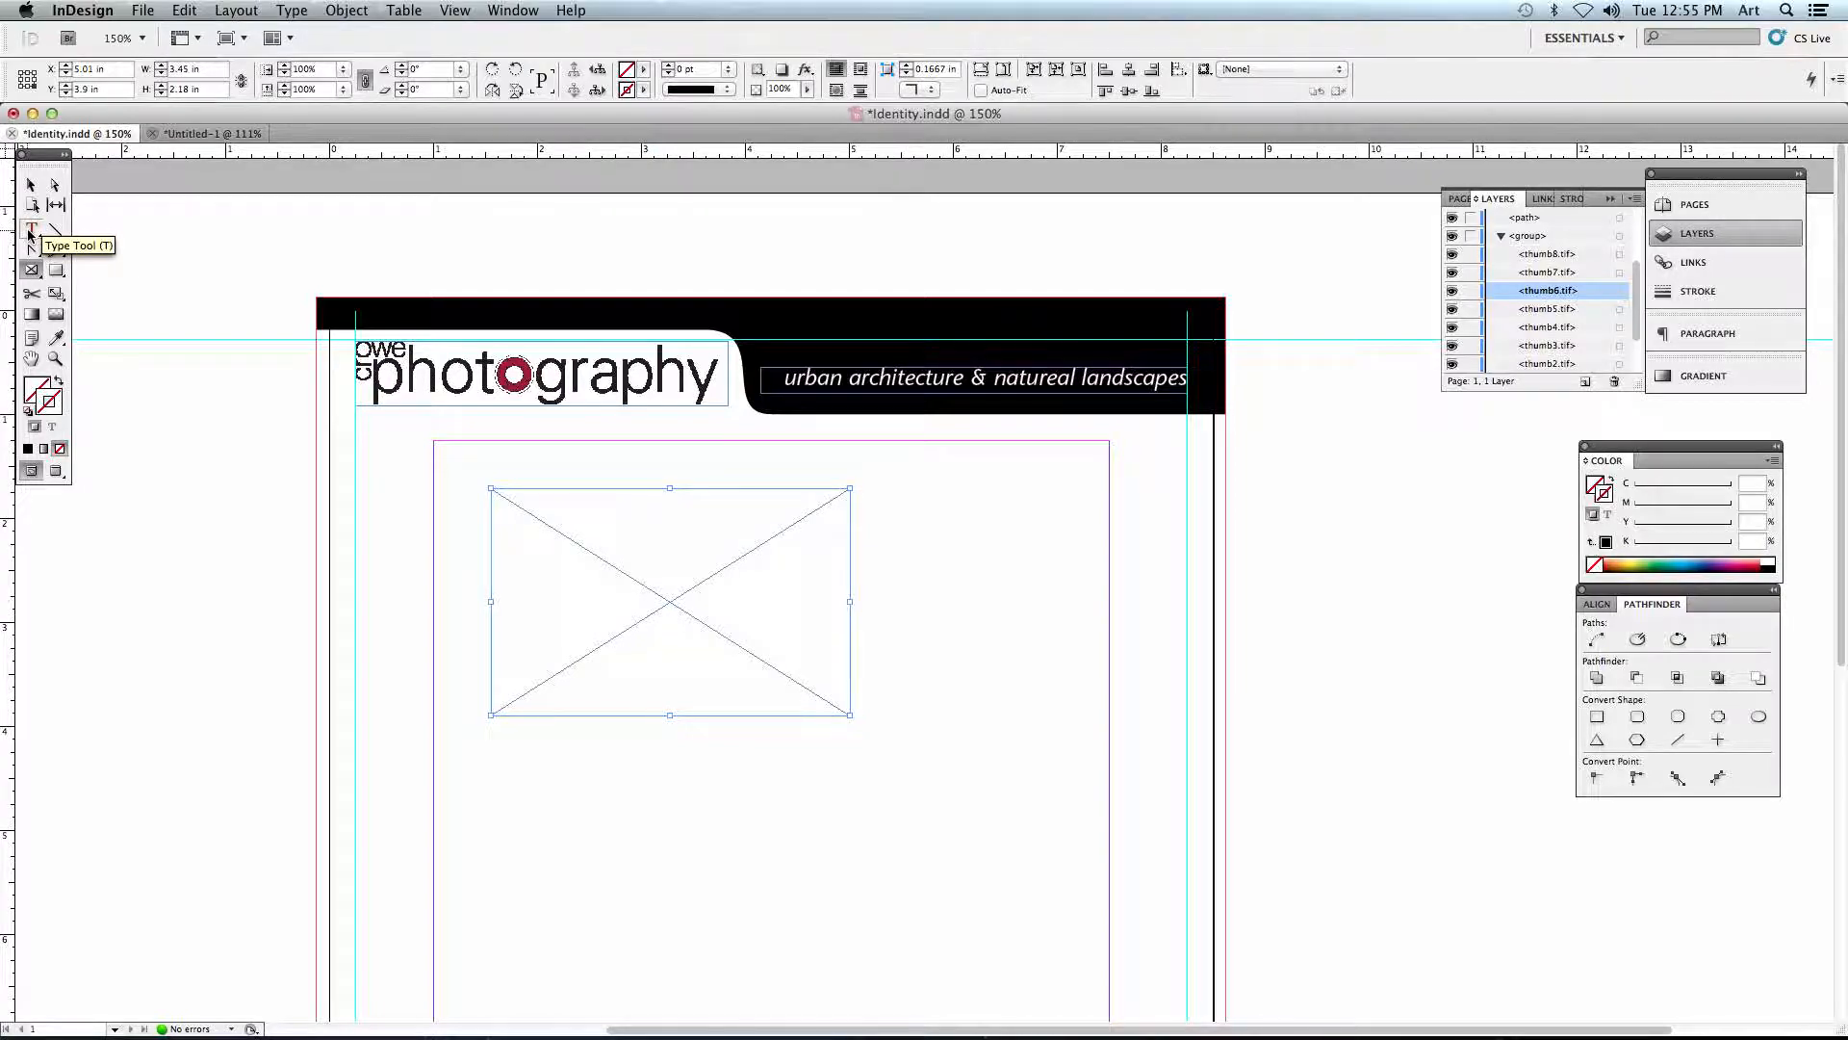
left_click(31, 184)
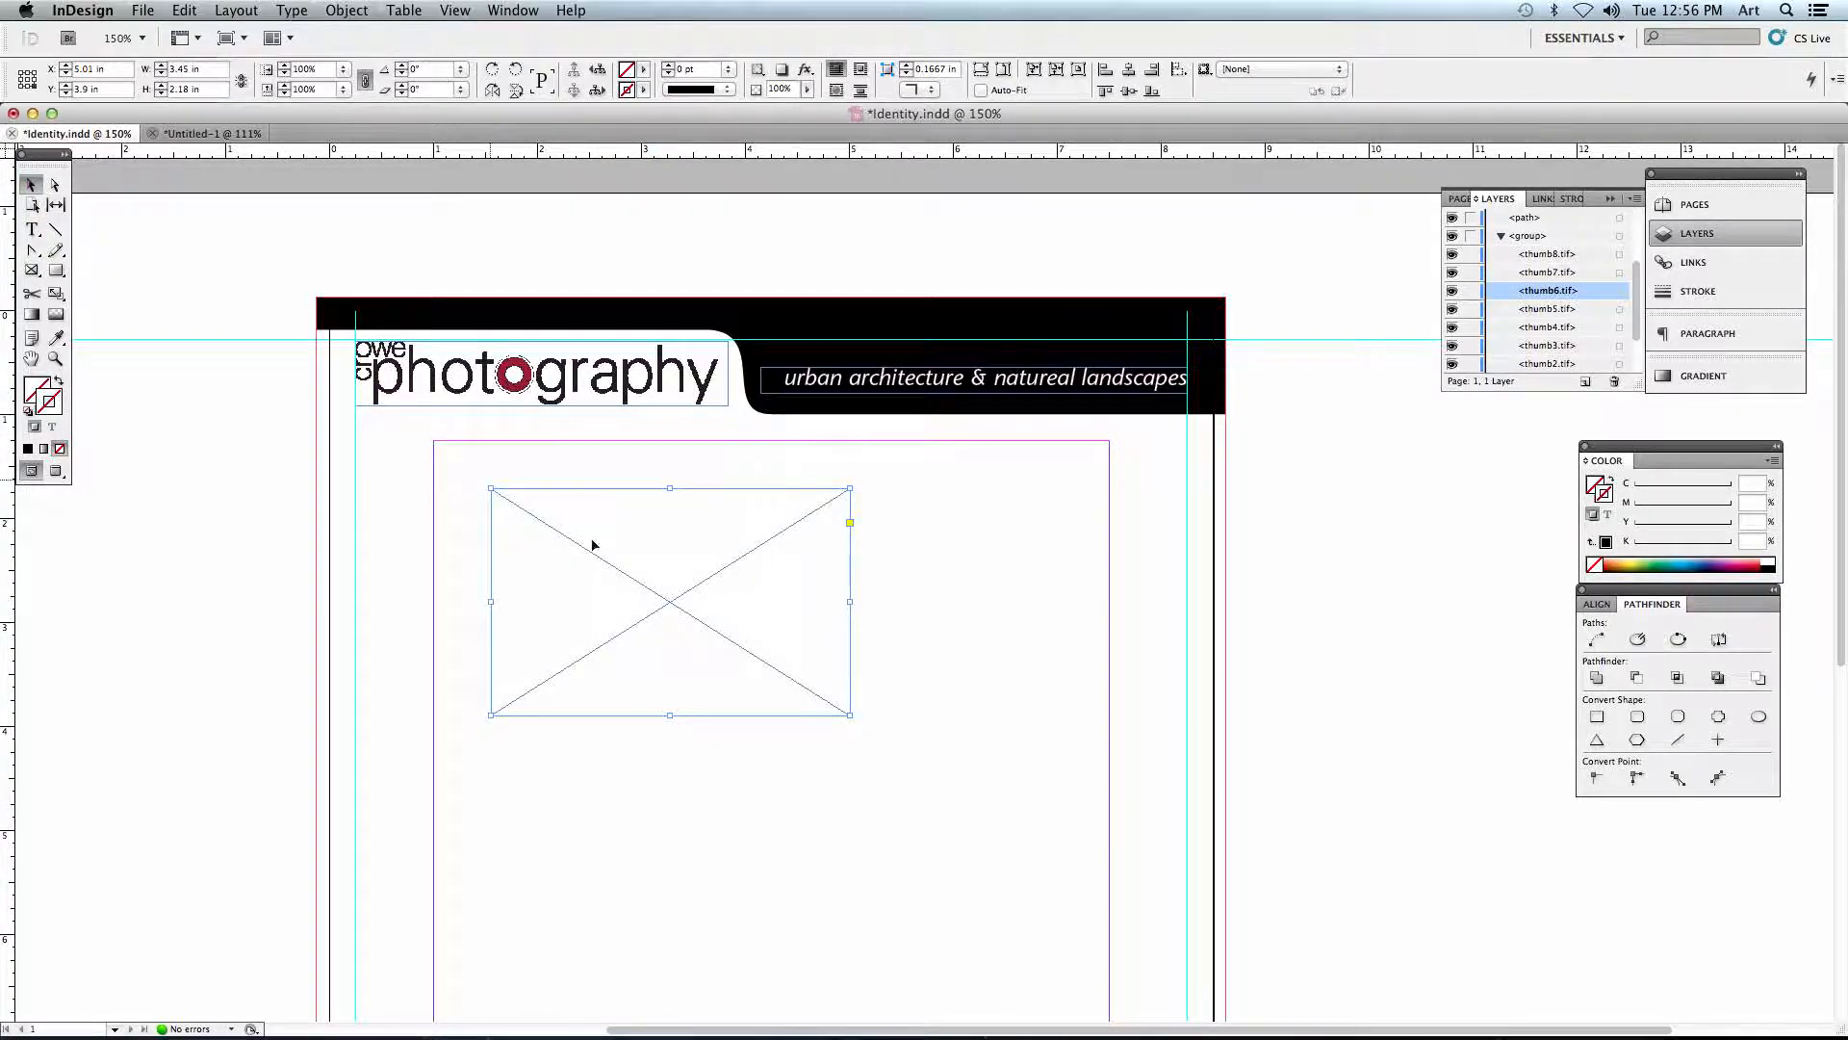
key("Delete")
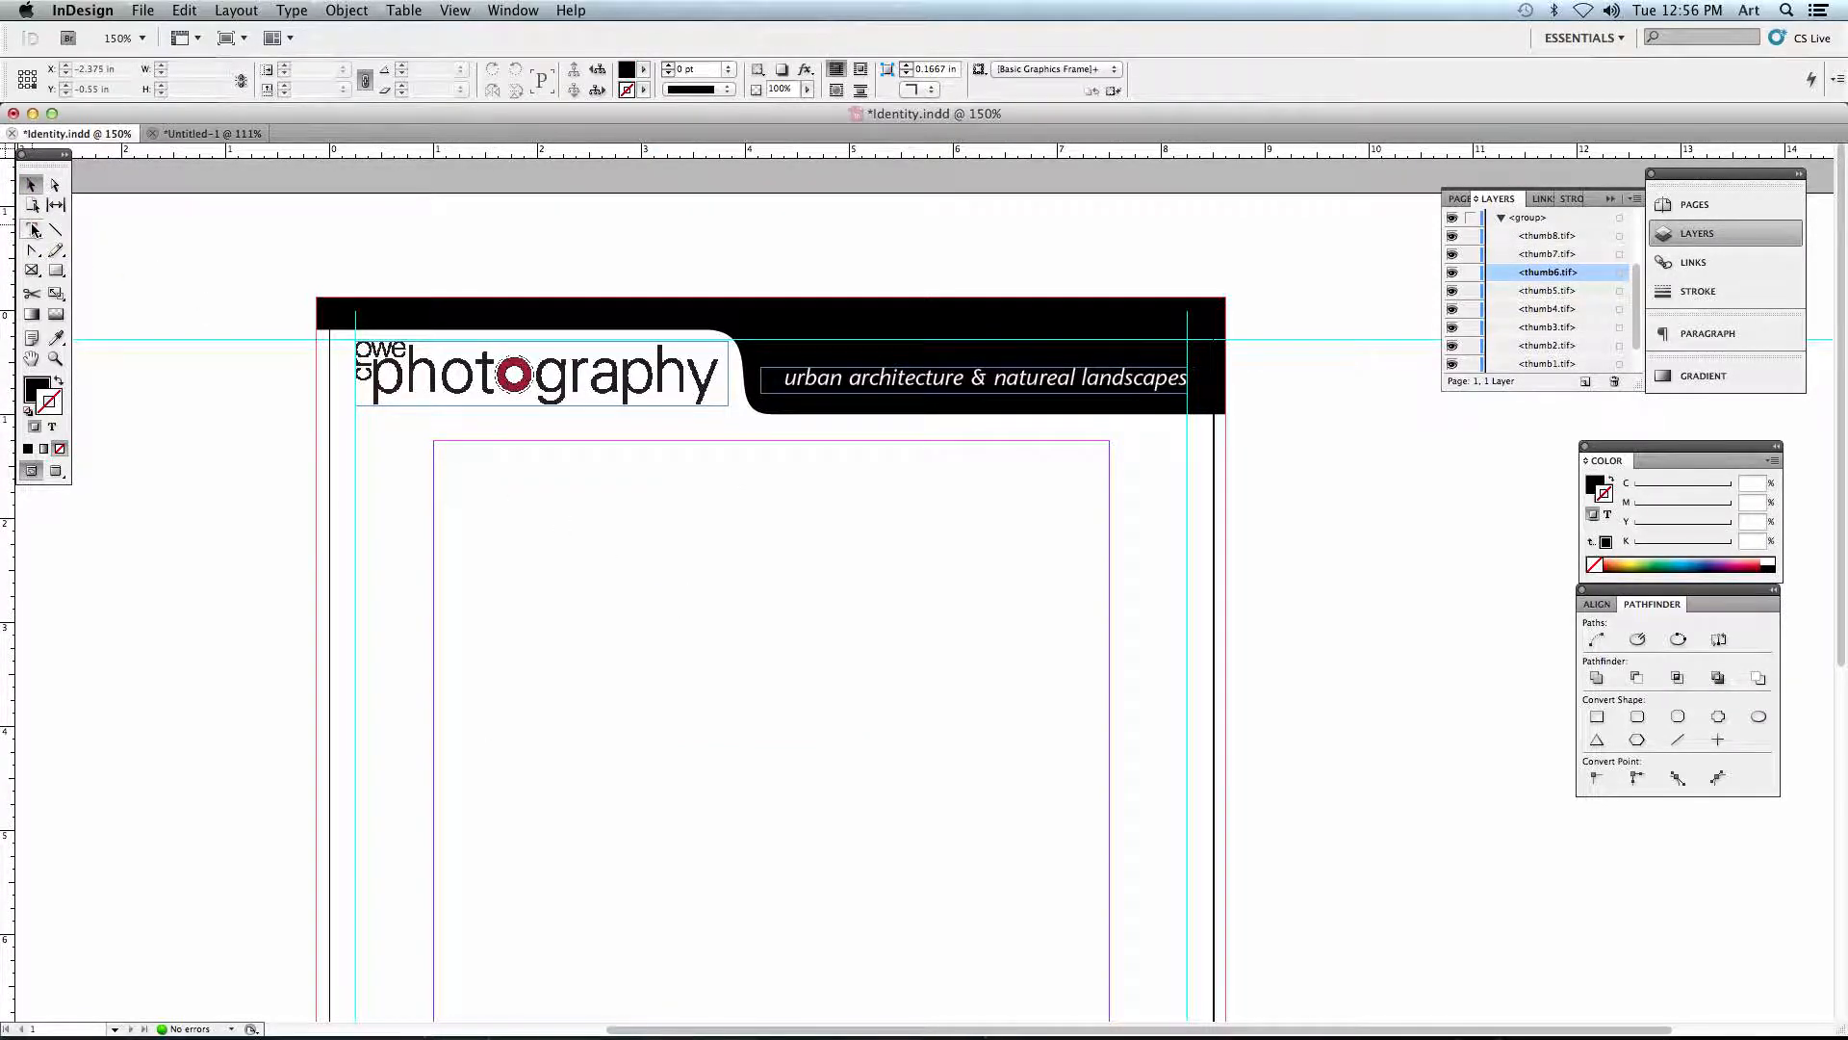
- Draw a wide text frame inside the page margins below the header and enter the filler text ";alksjf ;alksdfj ;lkj;lkx jckvj /.k"
left_click(32, 229)
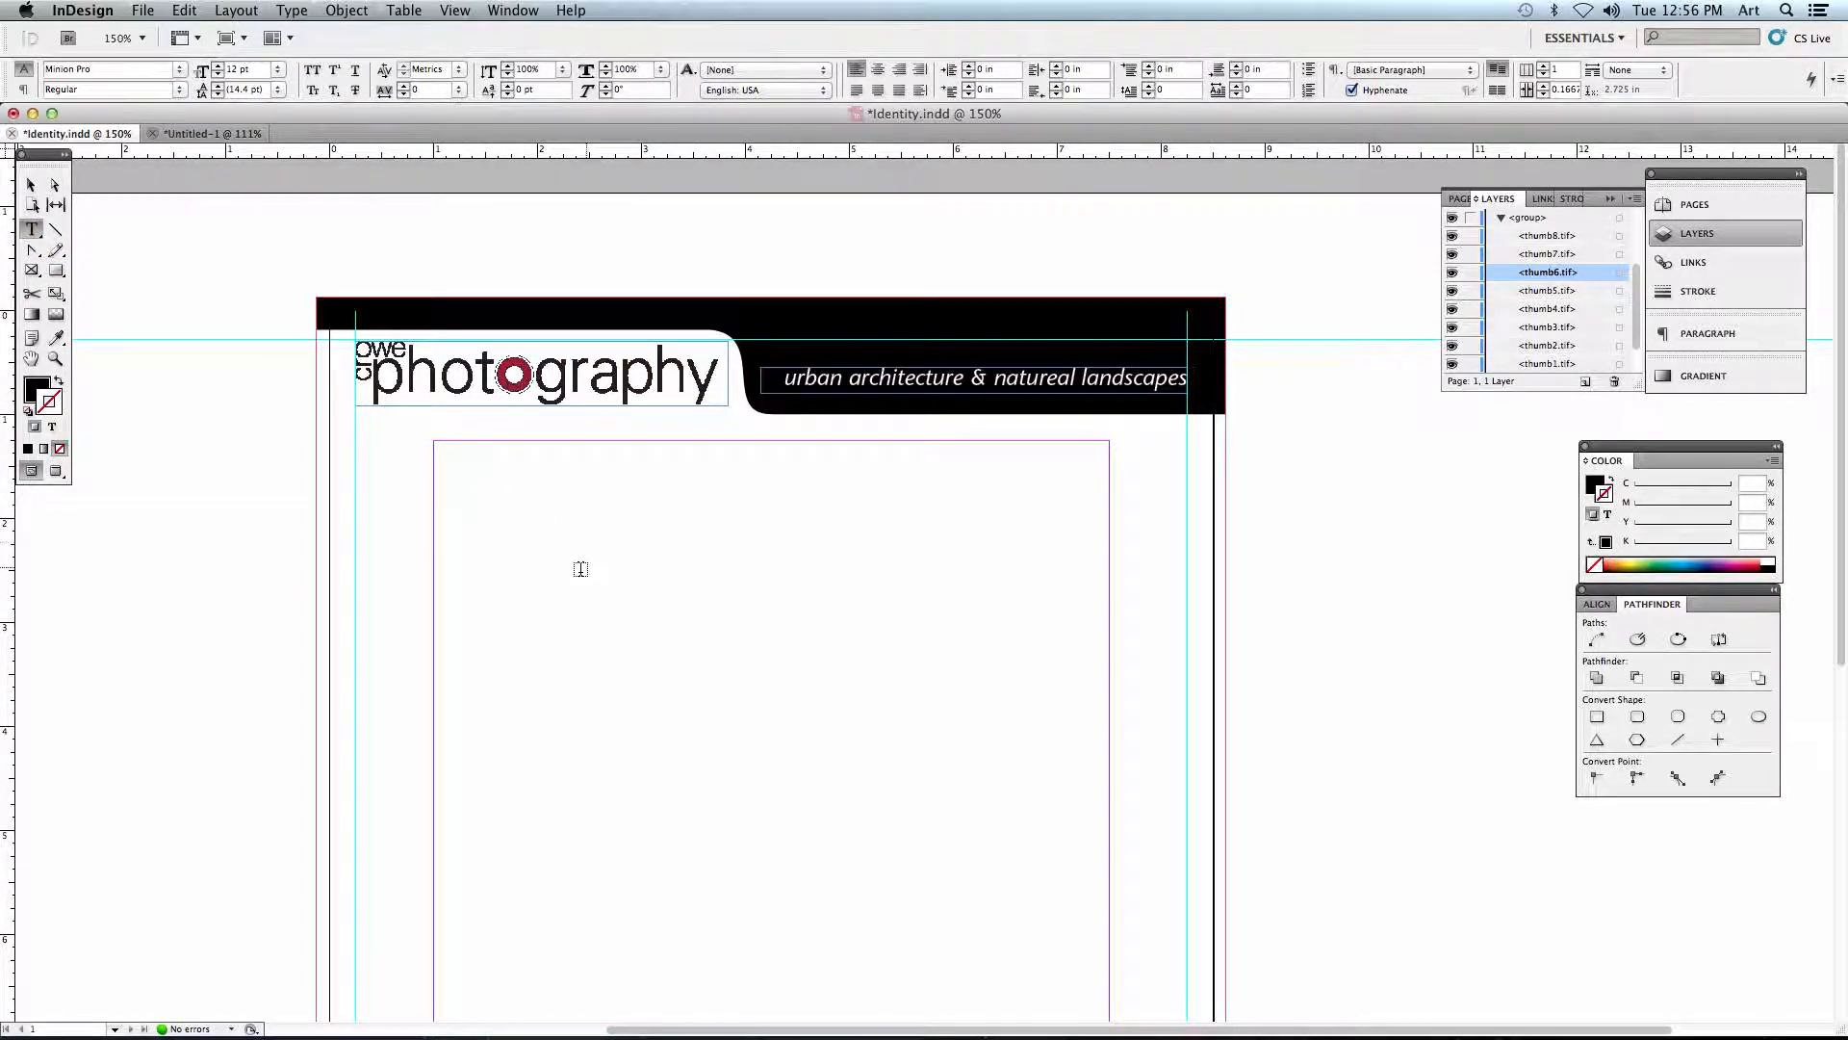
left_click_drag(484, 491, 1037, 661)
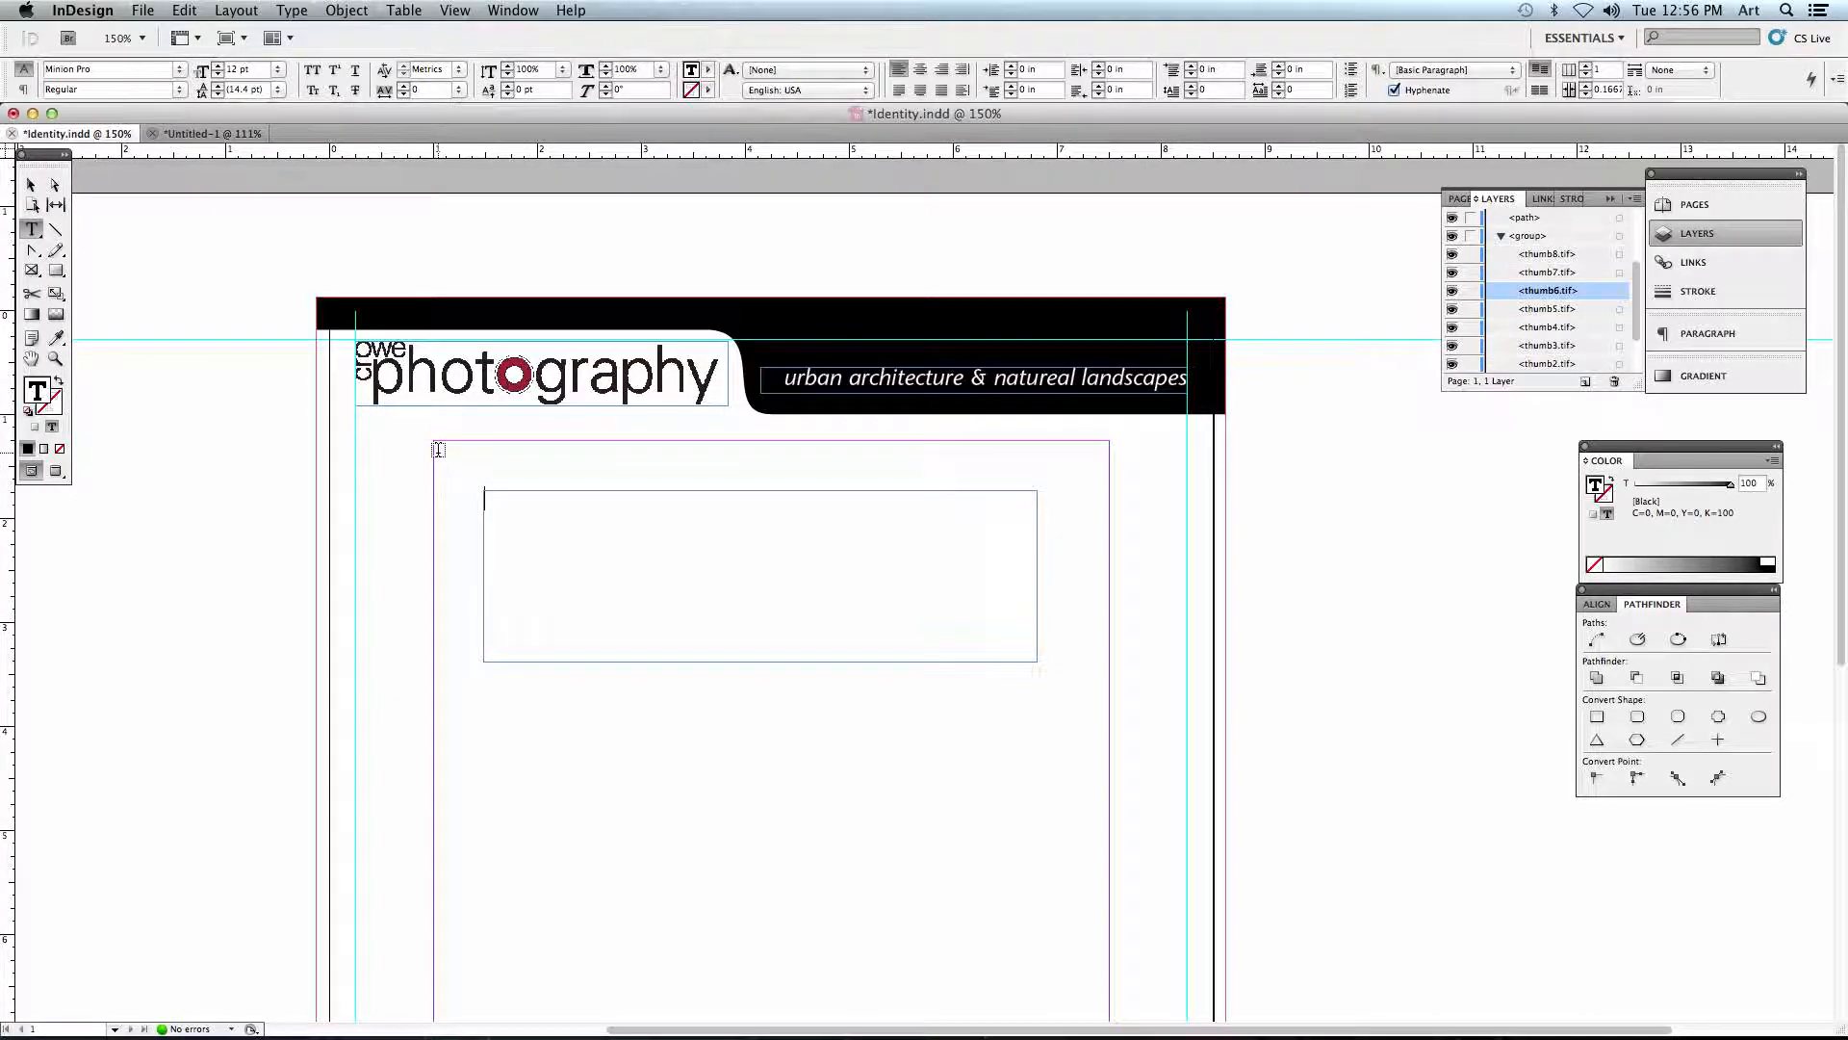
type(";alksjf ;alksdfj ;lkj;lkx jckvj /.k")
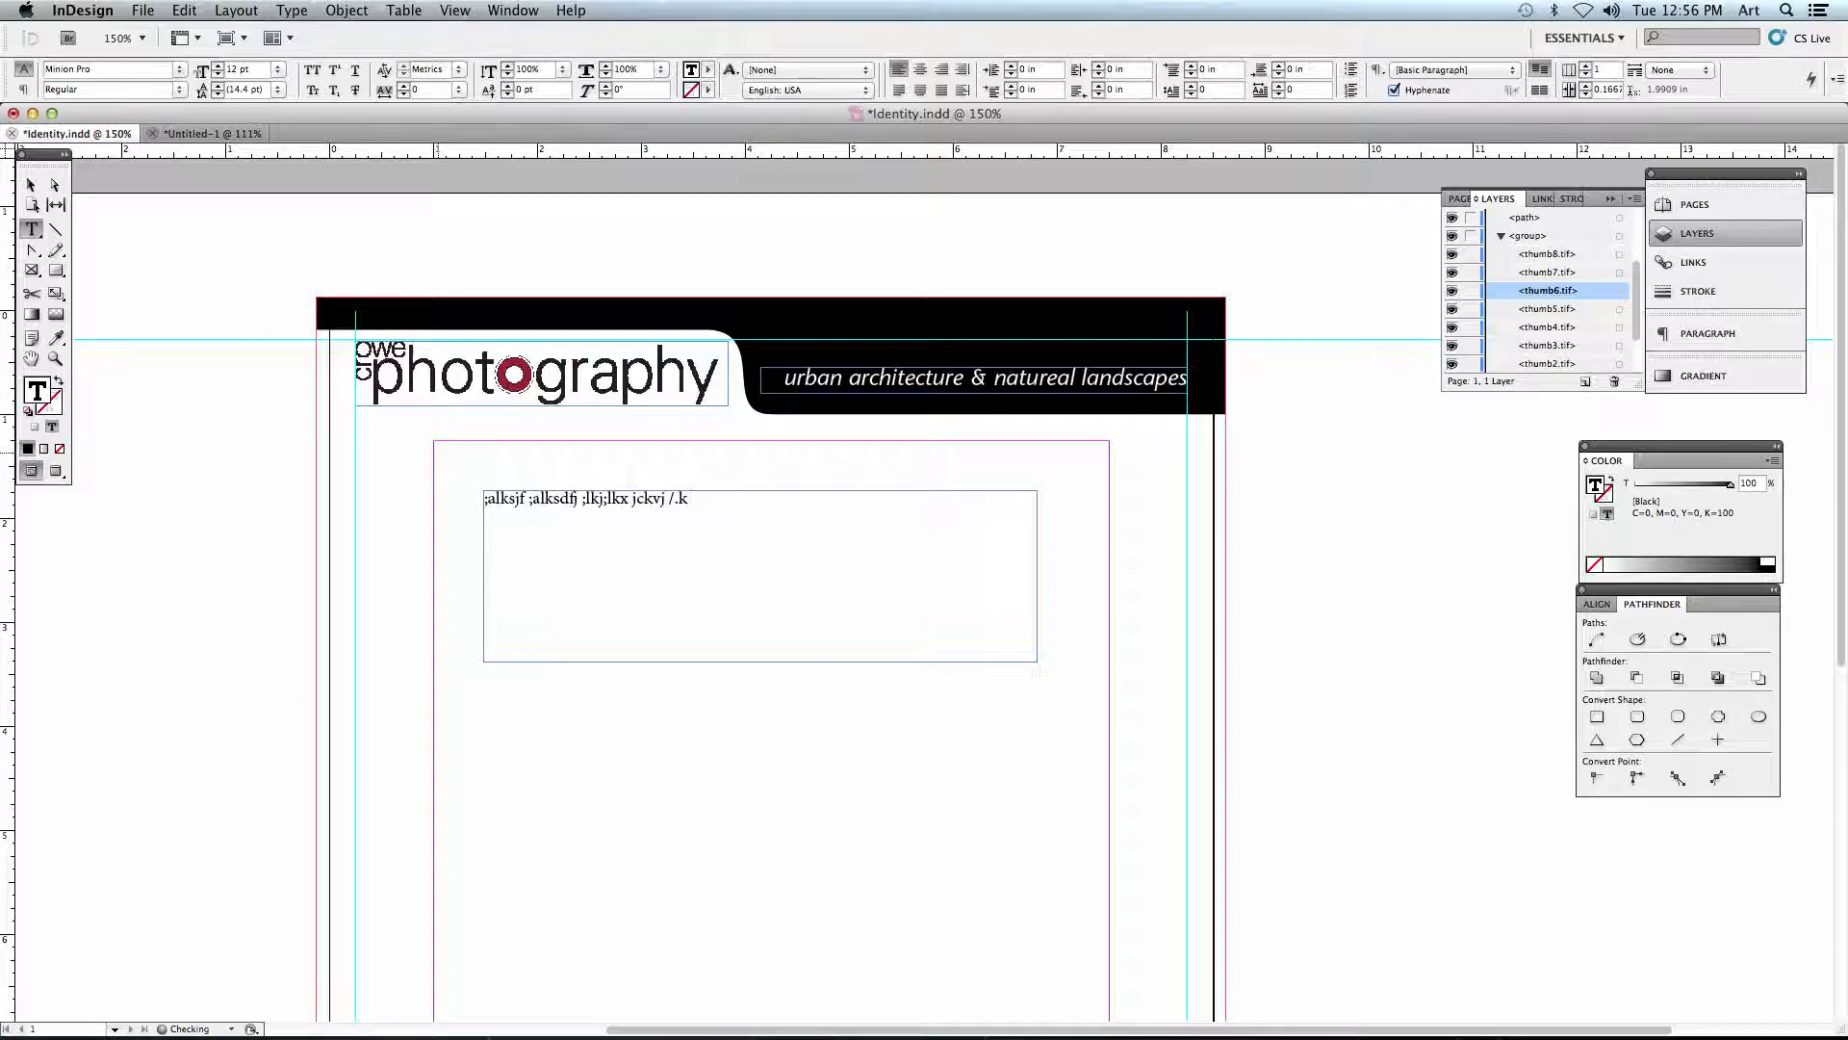
- Replace the filler text in the frame below the header with "urban architecture & natural landscapes"
key("super+a")
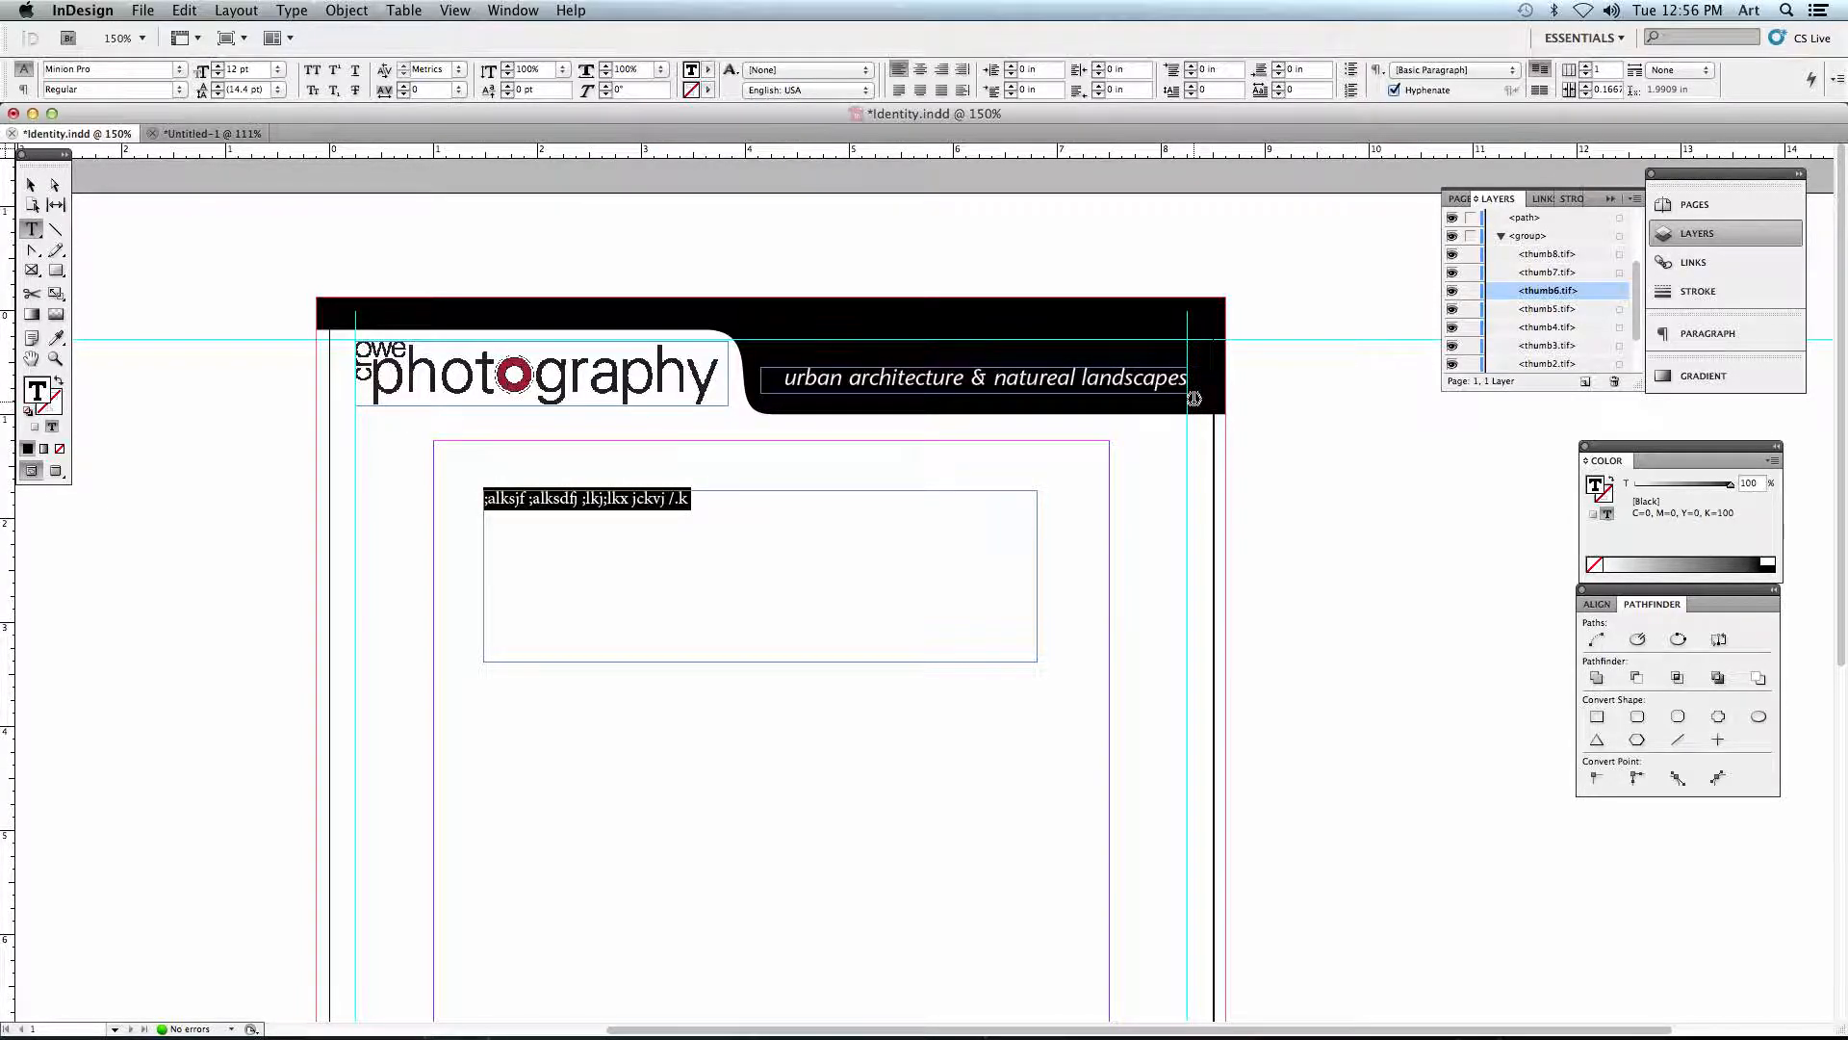
type("Urba")
key("BackSpace")
key("BackSpace")
key("BackSpace")
key("BackSpace")
type("urban archite")
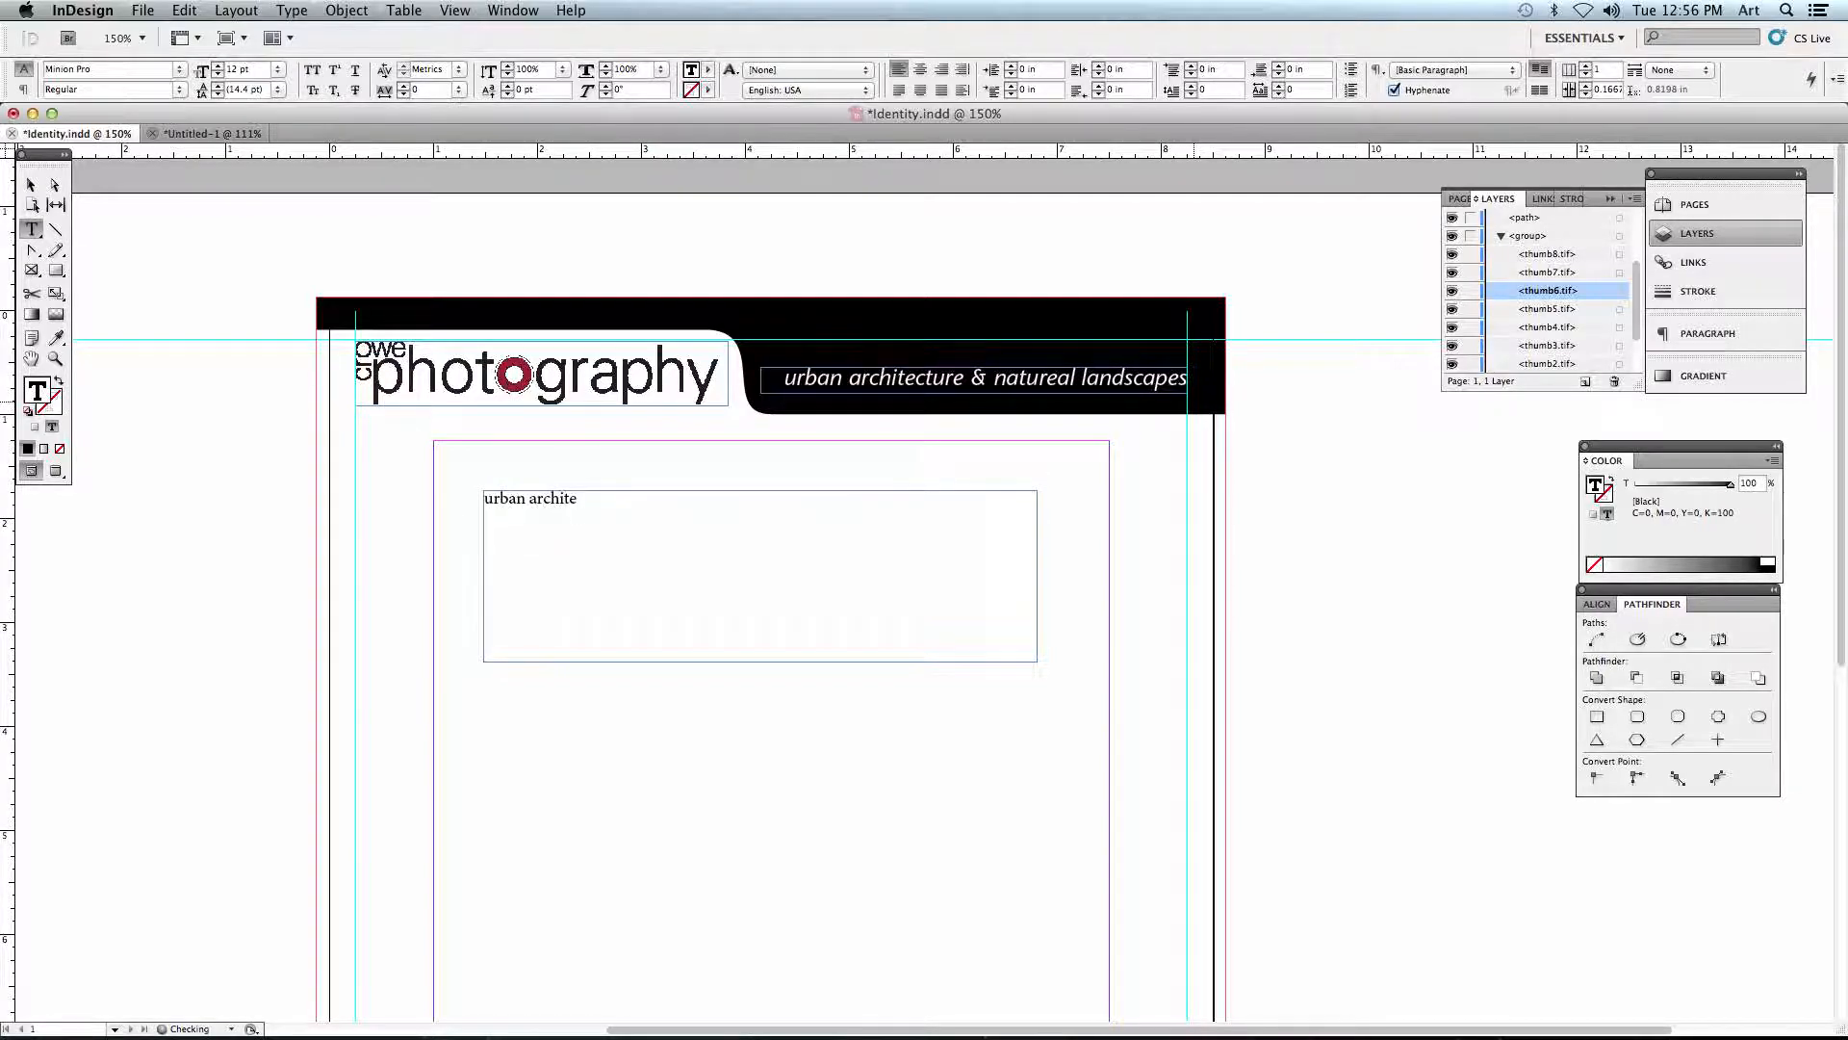
type("cture & natural landscapes")
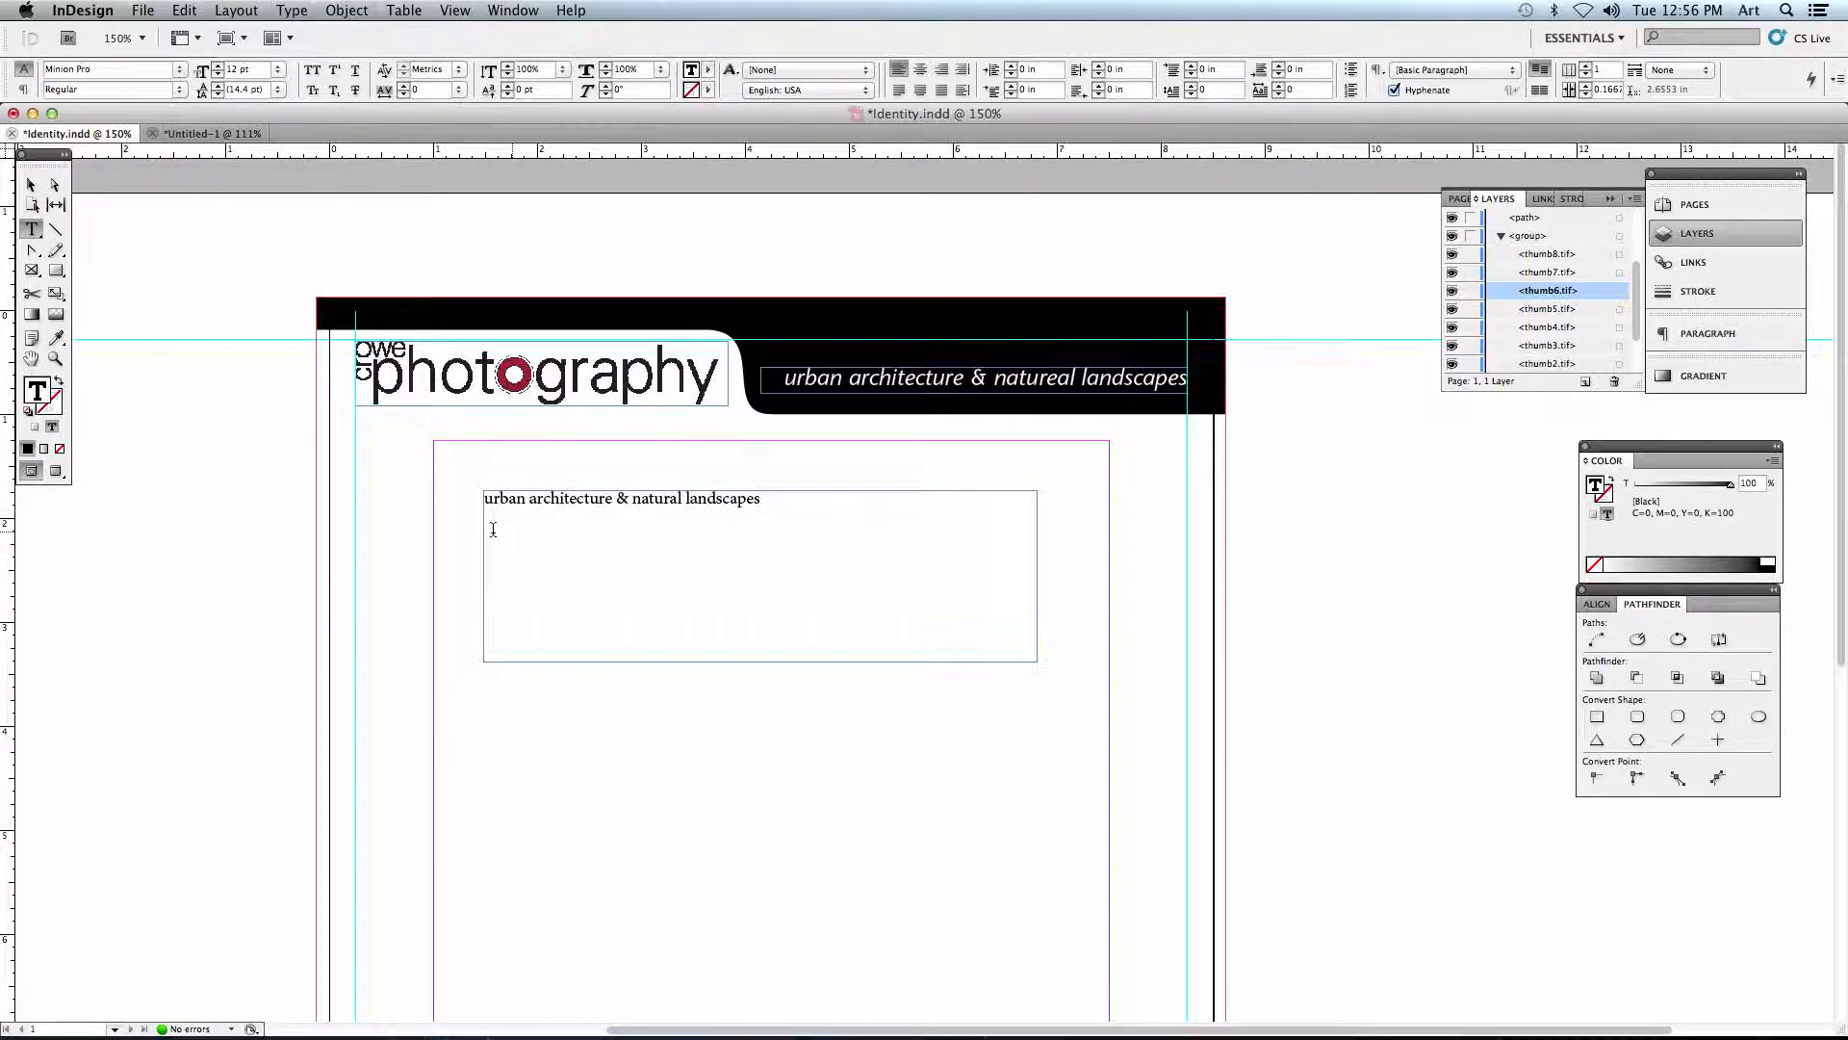
- Set the font of the whole new tagline below the header to ATC Oak Italic
left_click_drag(765, 502, 473, 506)
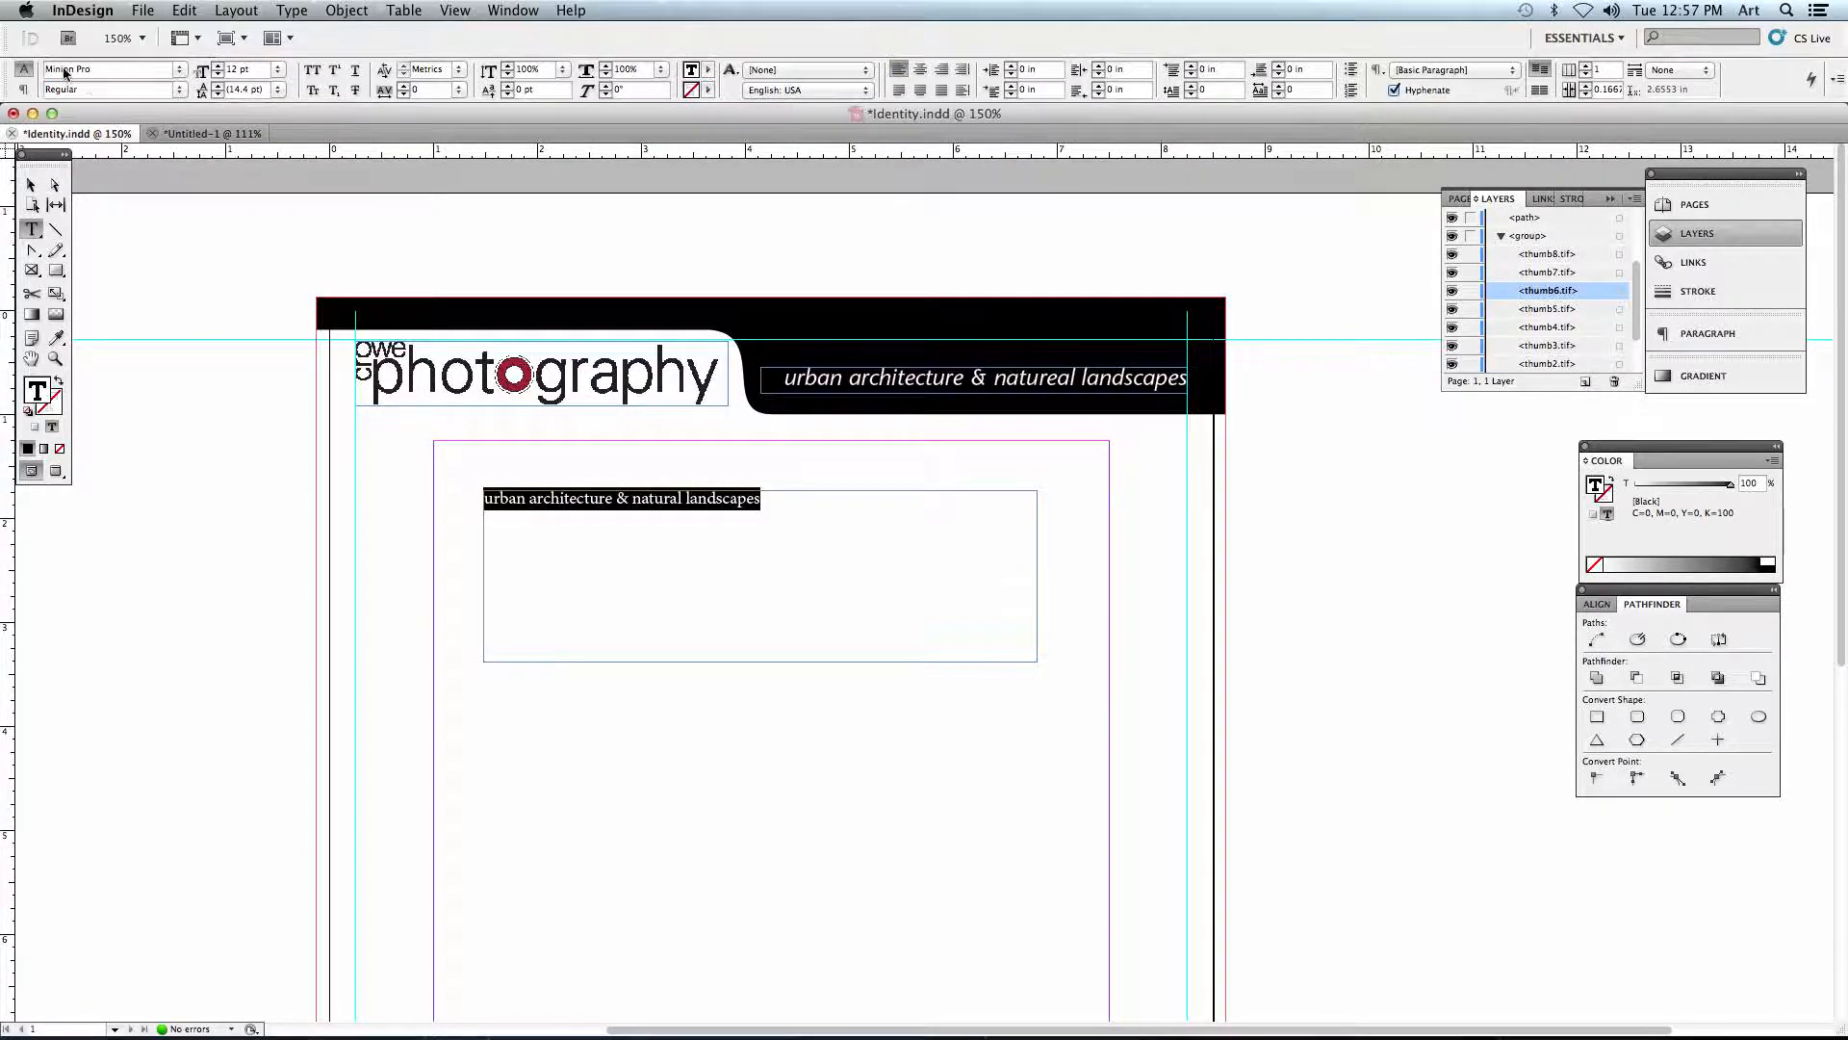
left_click(181, 73)
mouse_move(178, 14)
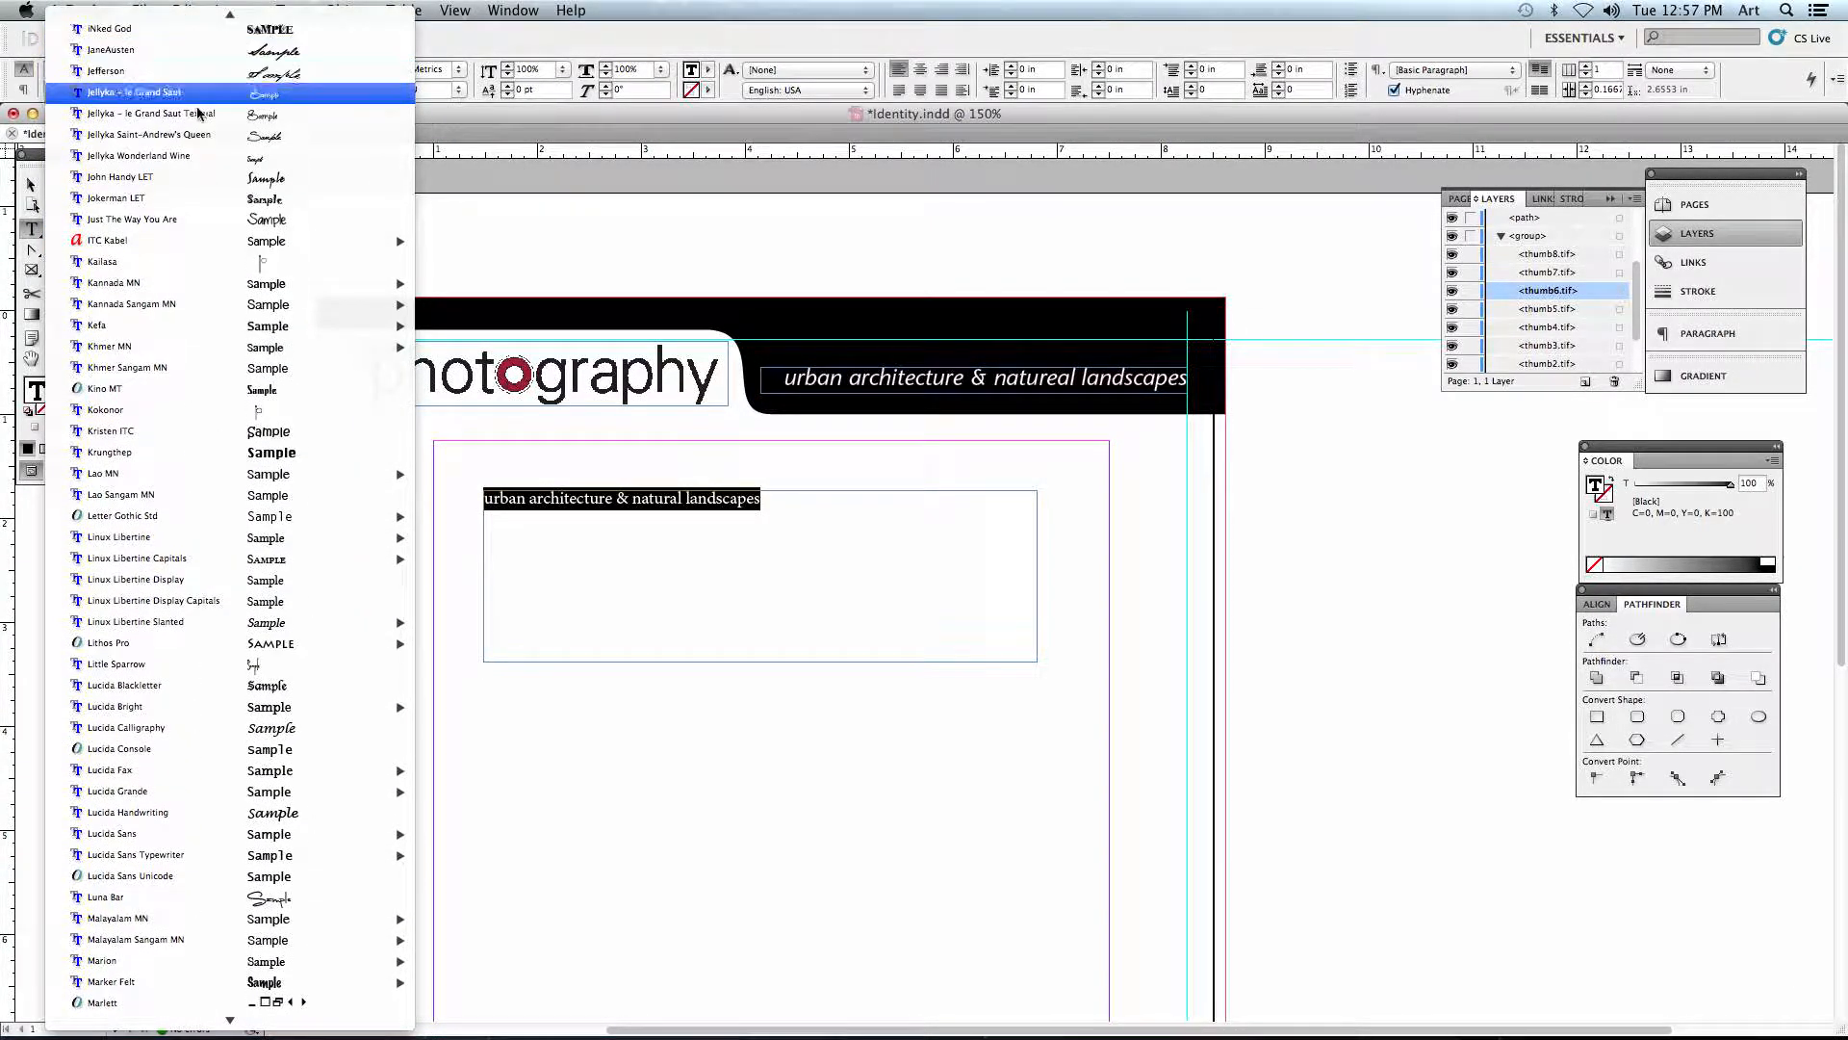
scroll(199, 101, "up", 15)
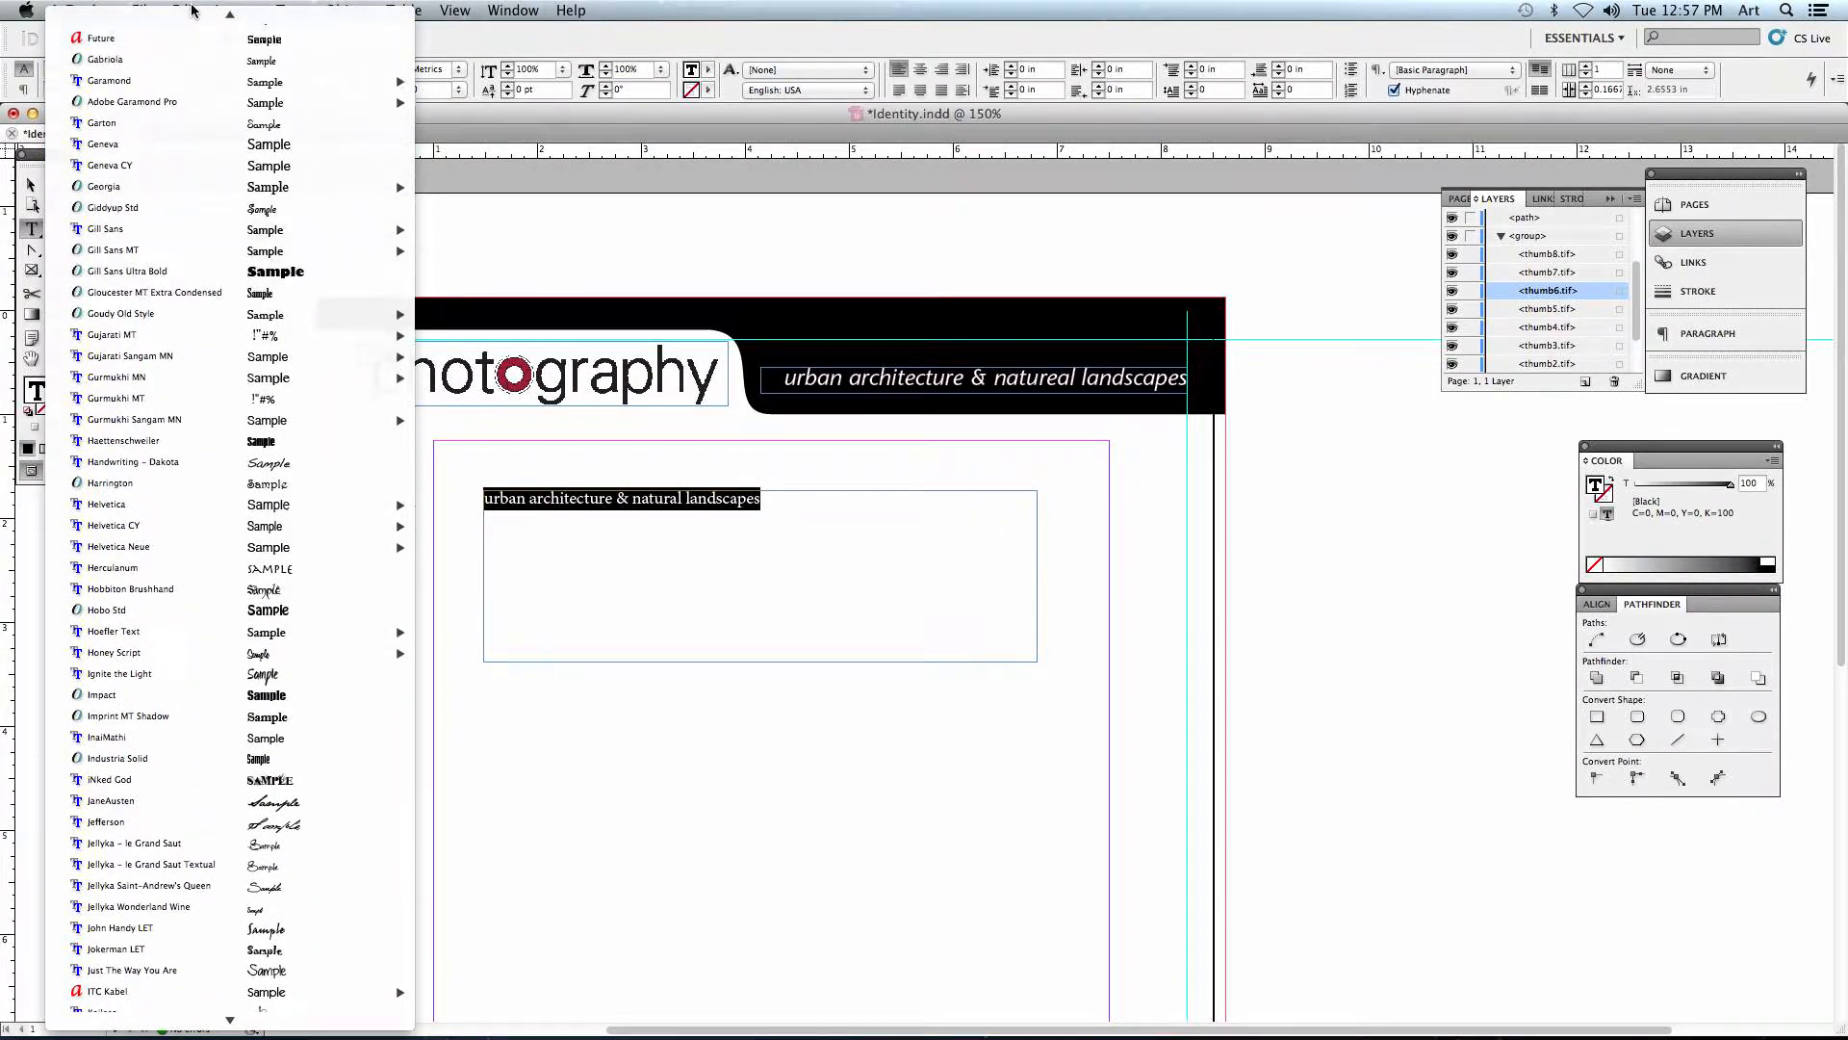
type("at")
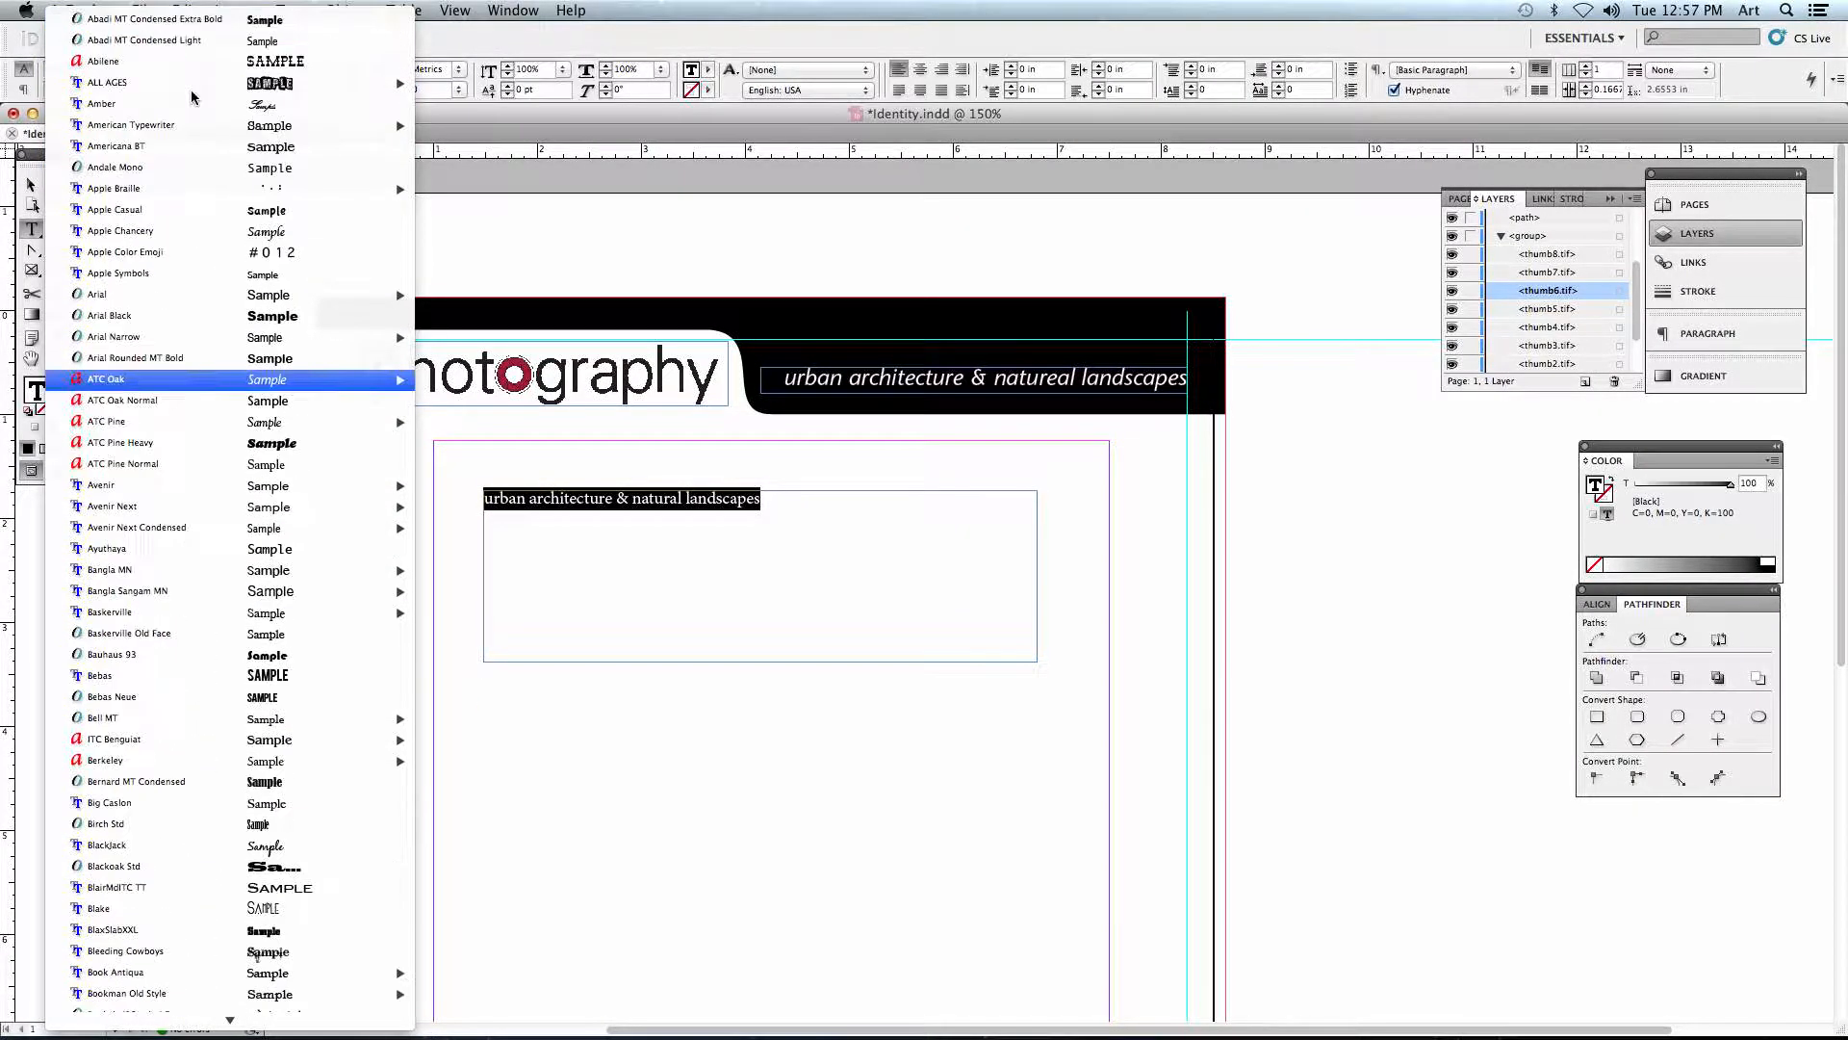
mouse_move(261, 386)
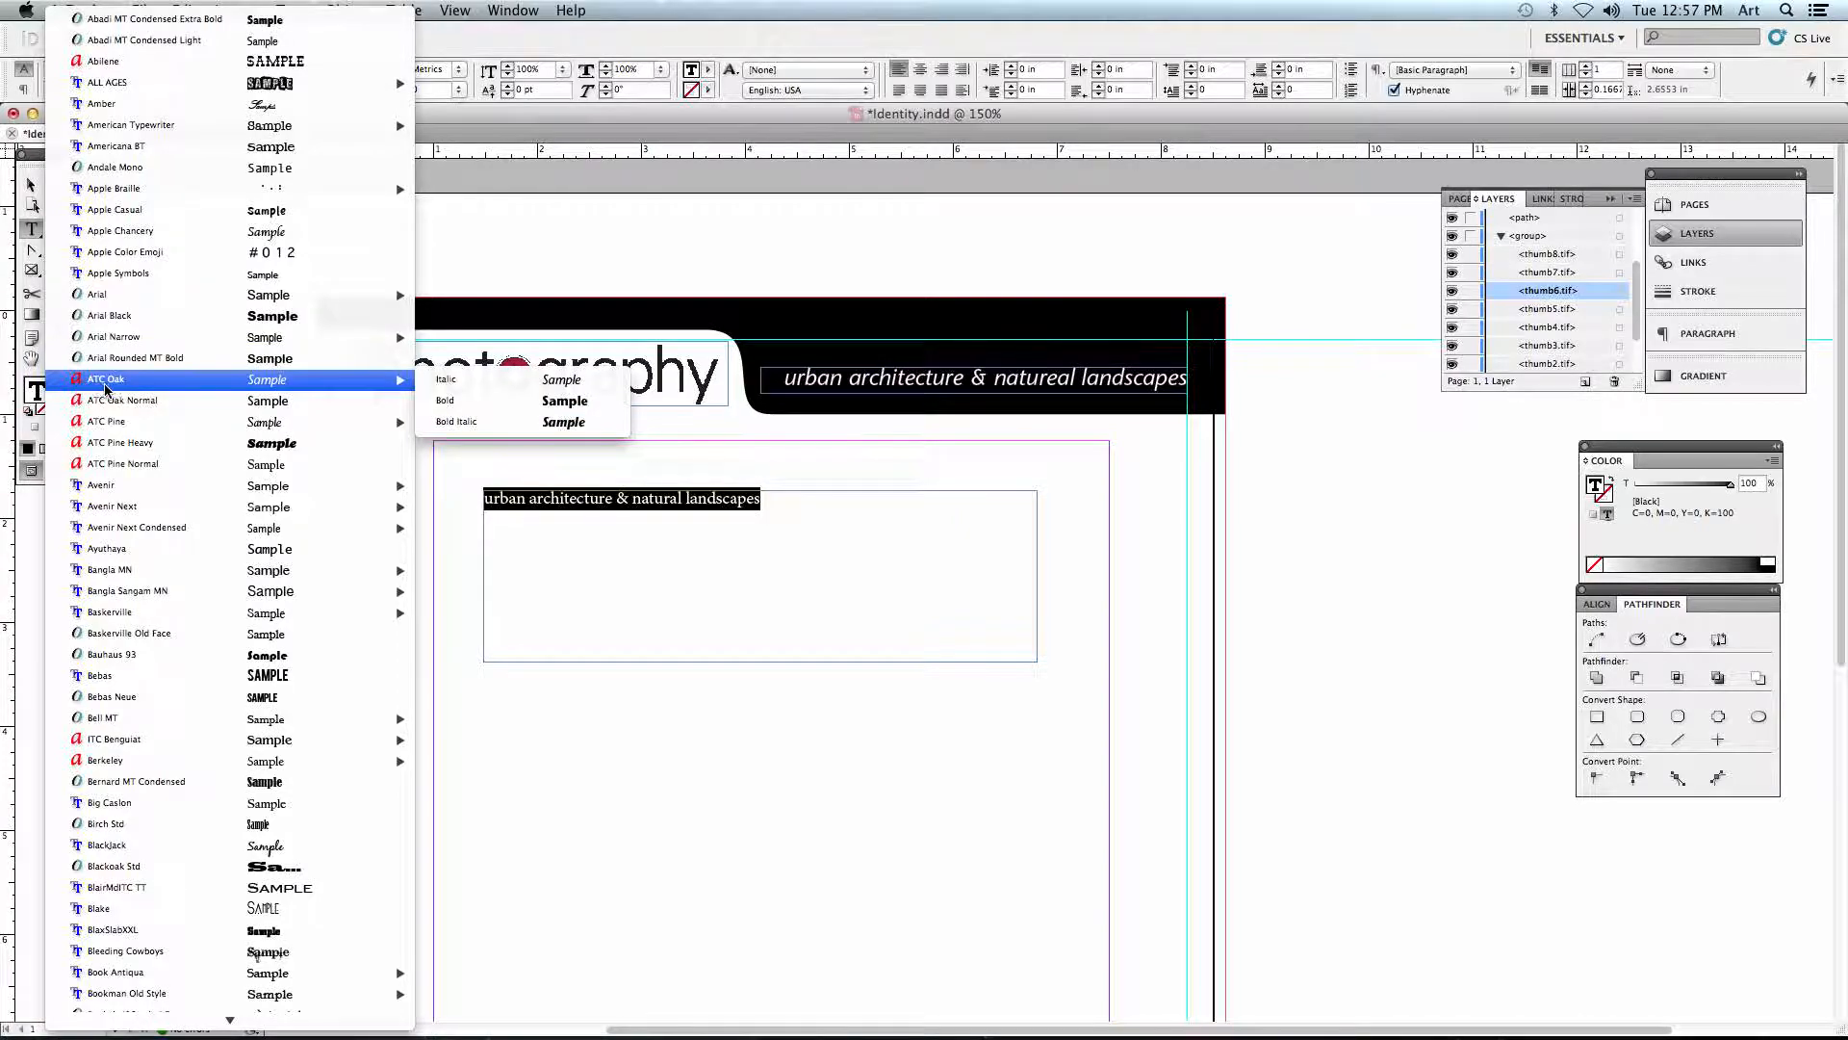
left_click(485, 385)
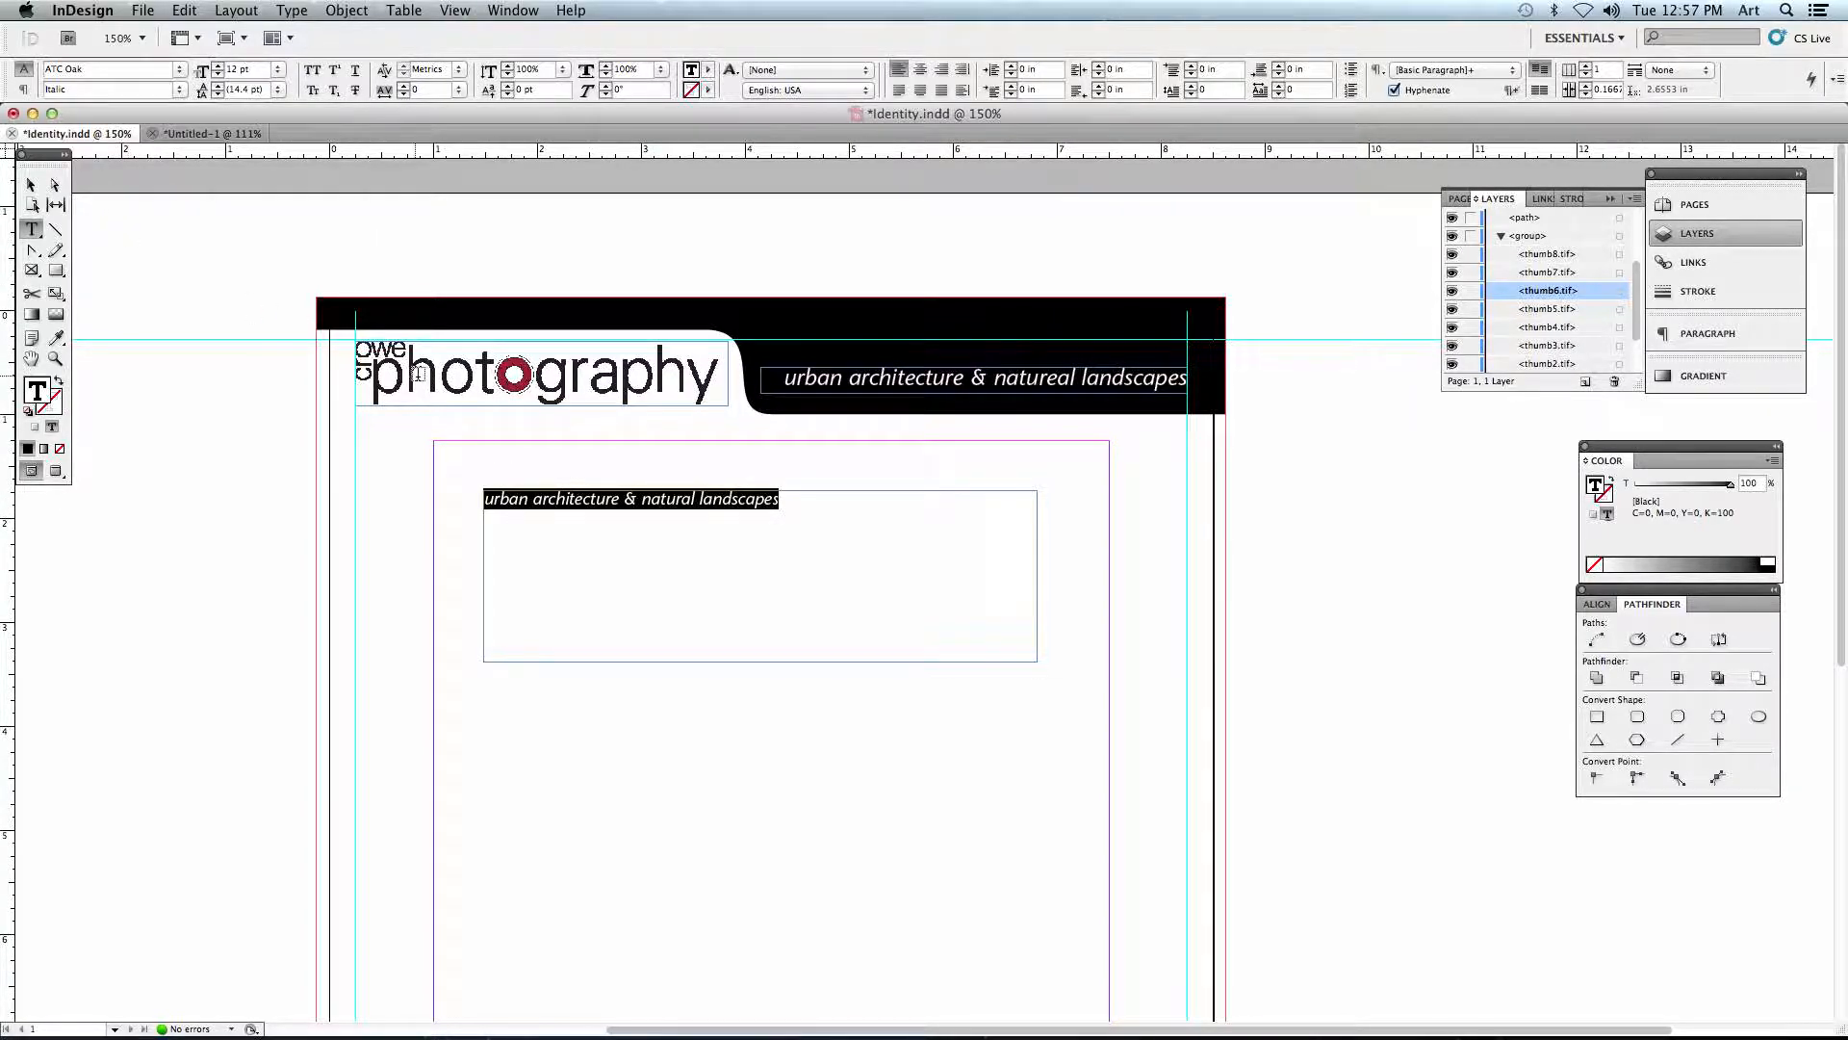
- Try larger sizes up to 30 pt on the new tagline, and set its font size to 17 pt
left_click(218, 66)
left_click(219, 67)
left_click(218, 66)
left_click(218, 66)
left_click(219, 66)
left_click(278, 70)
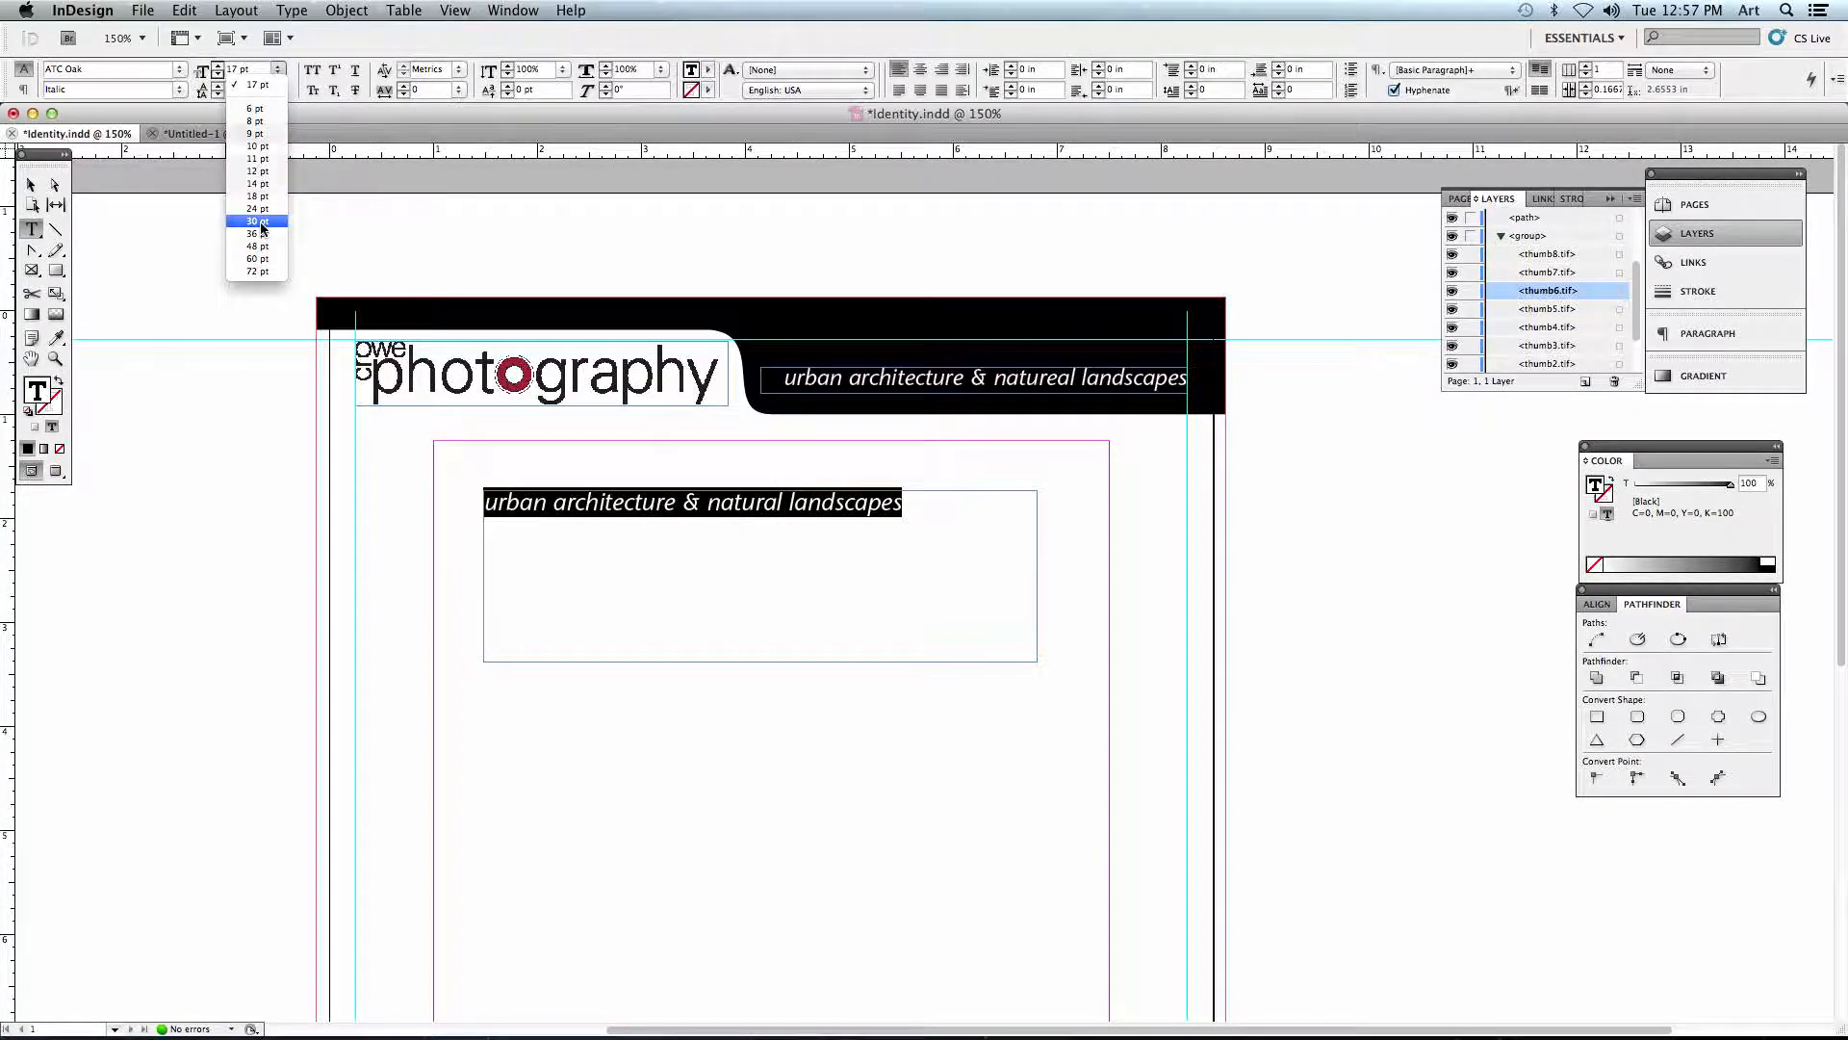
left_click(269, 223)
left_click(237, 69)
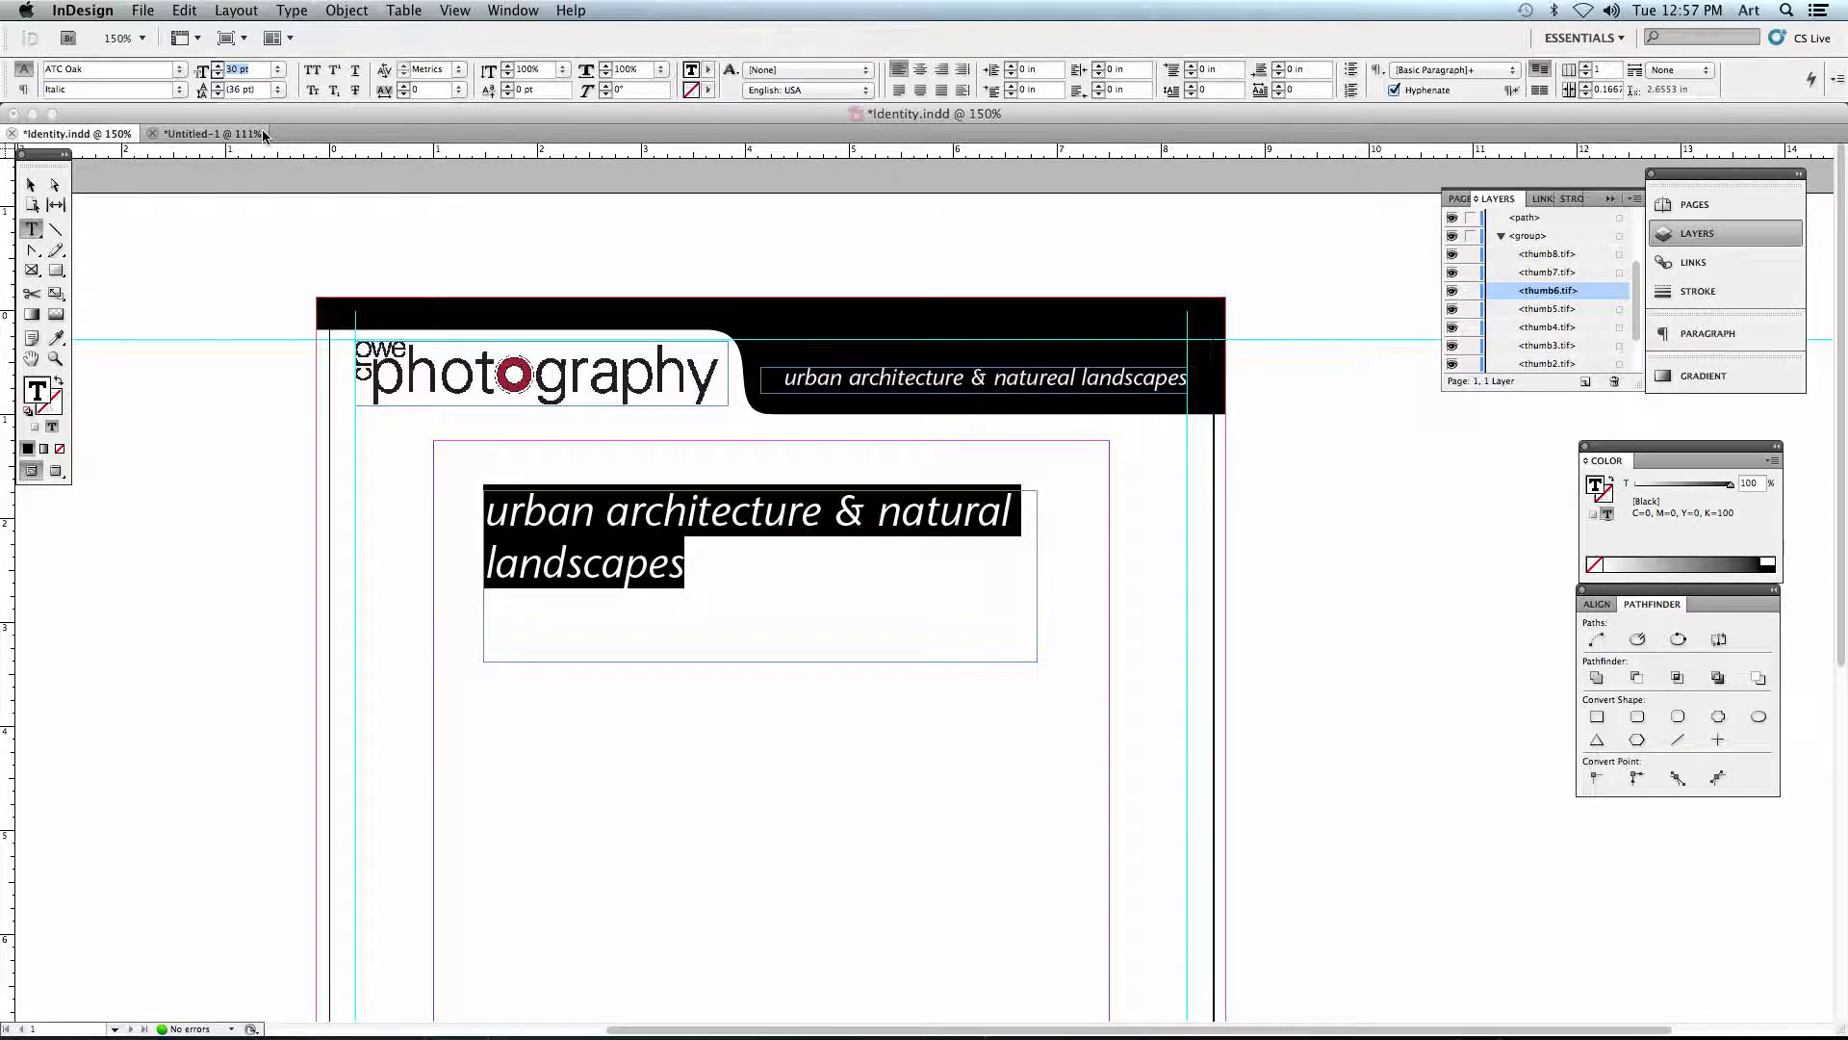
type("17")
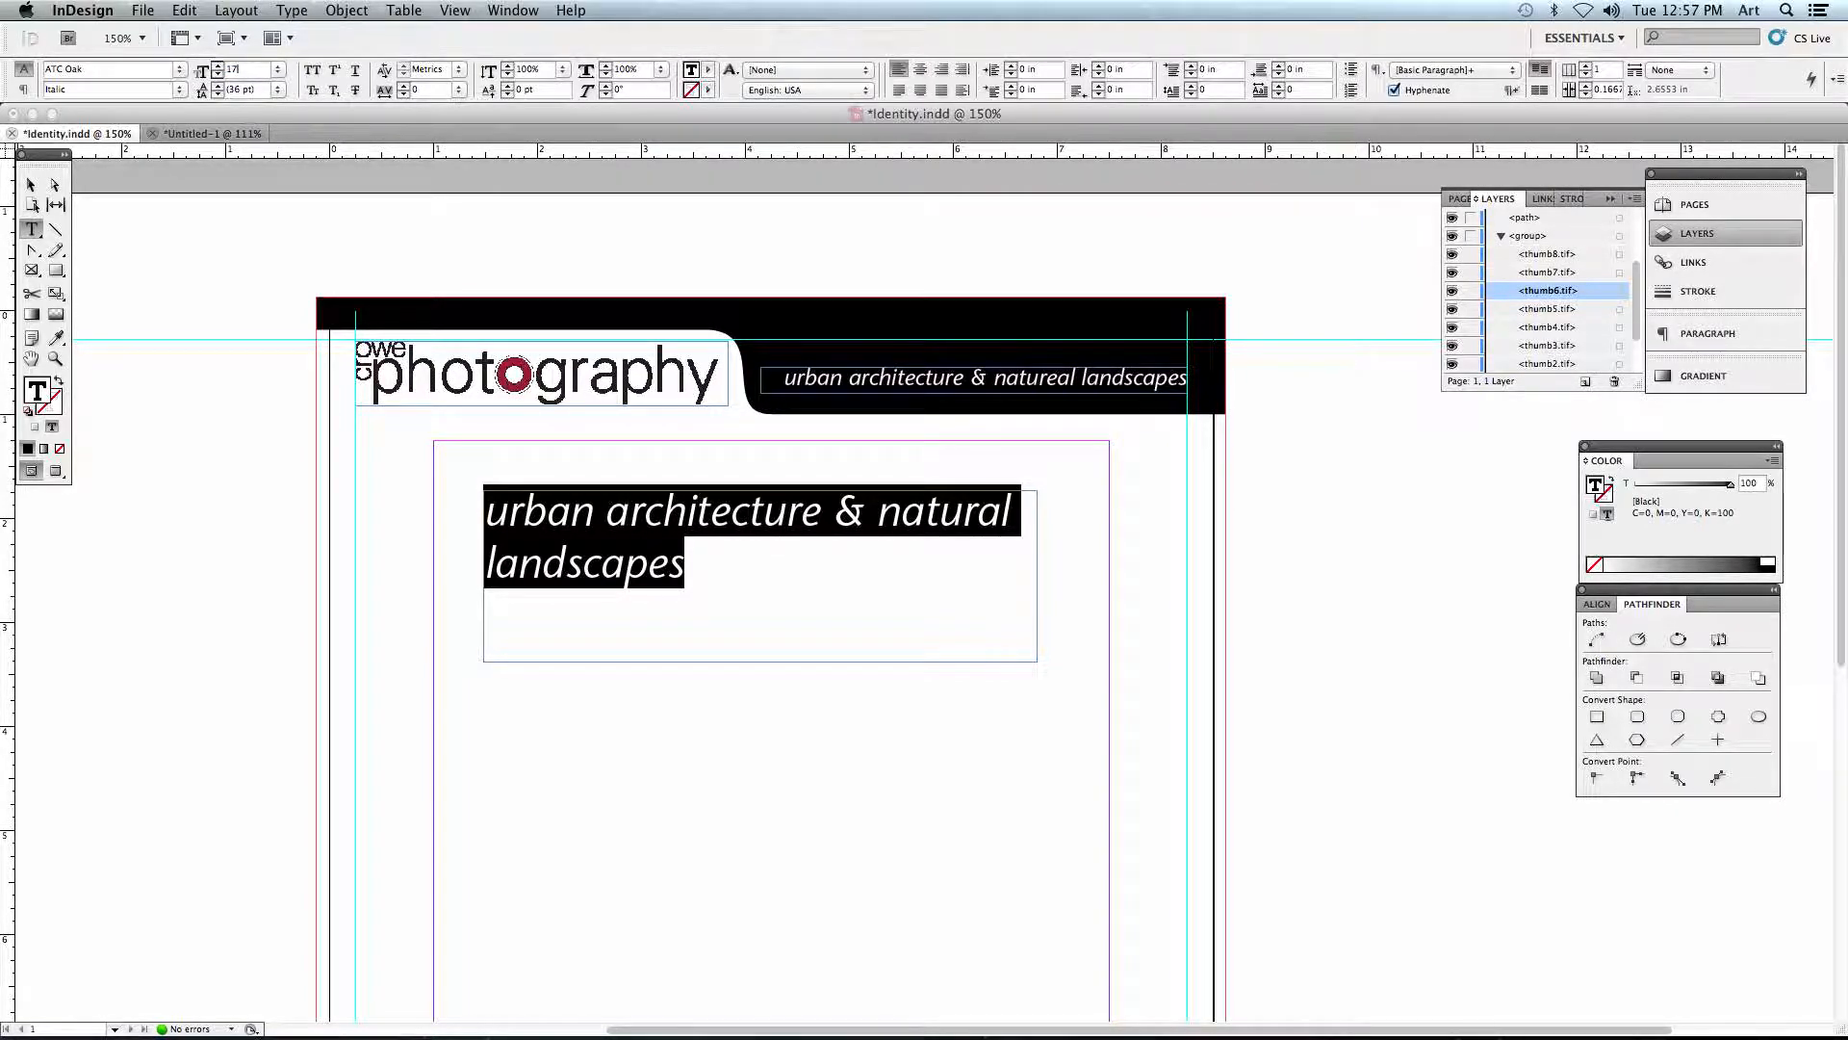
key("Return")
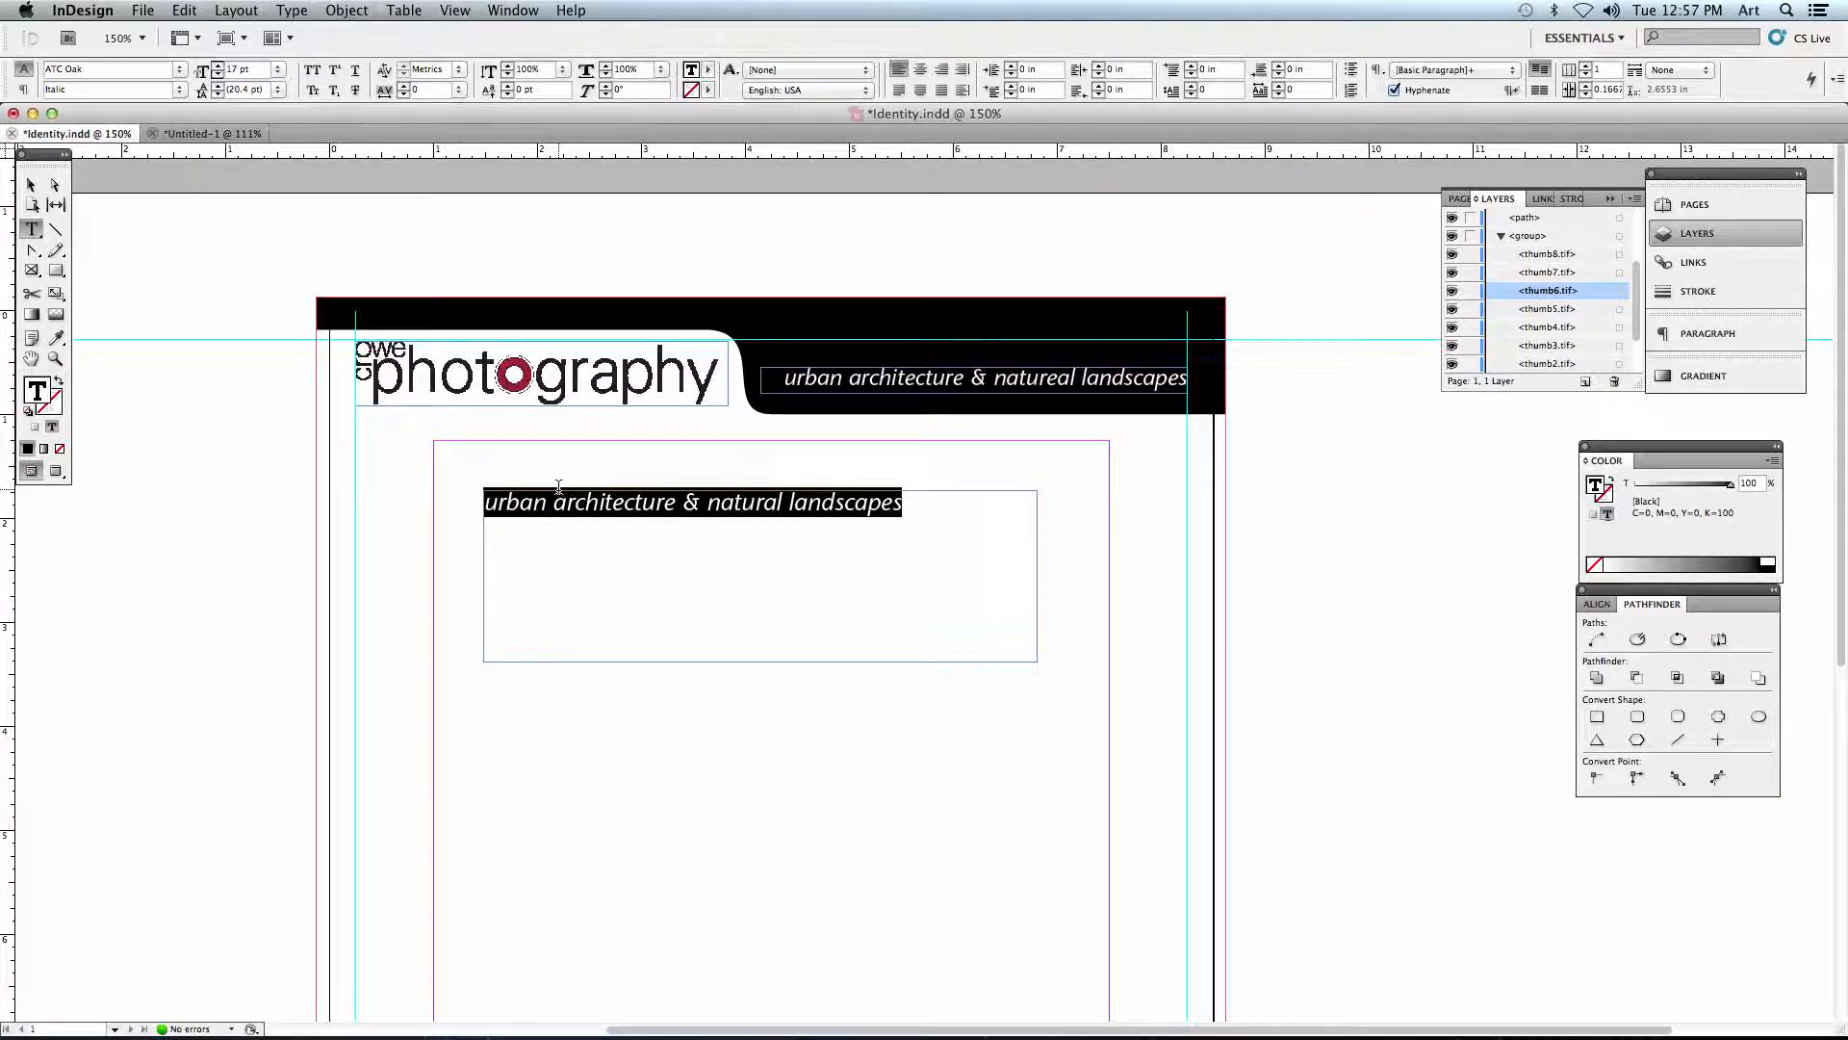
- Append the filler letters "asdfa" to the end of the new tagline and delete them
left_click(923, 511)
type("asdfa")
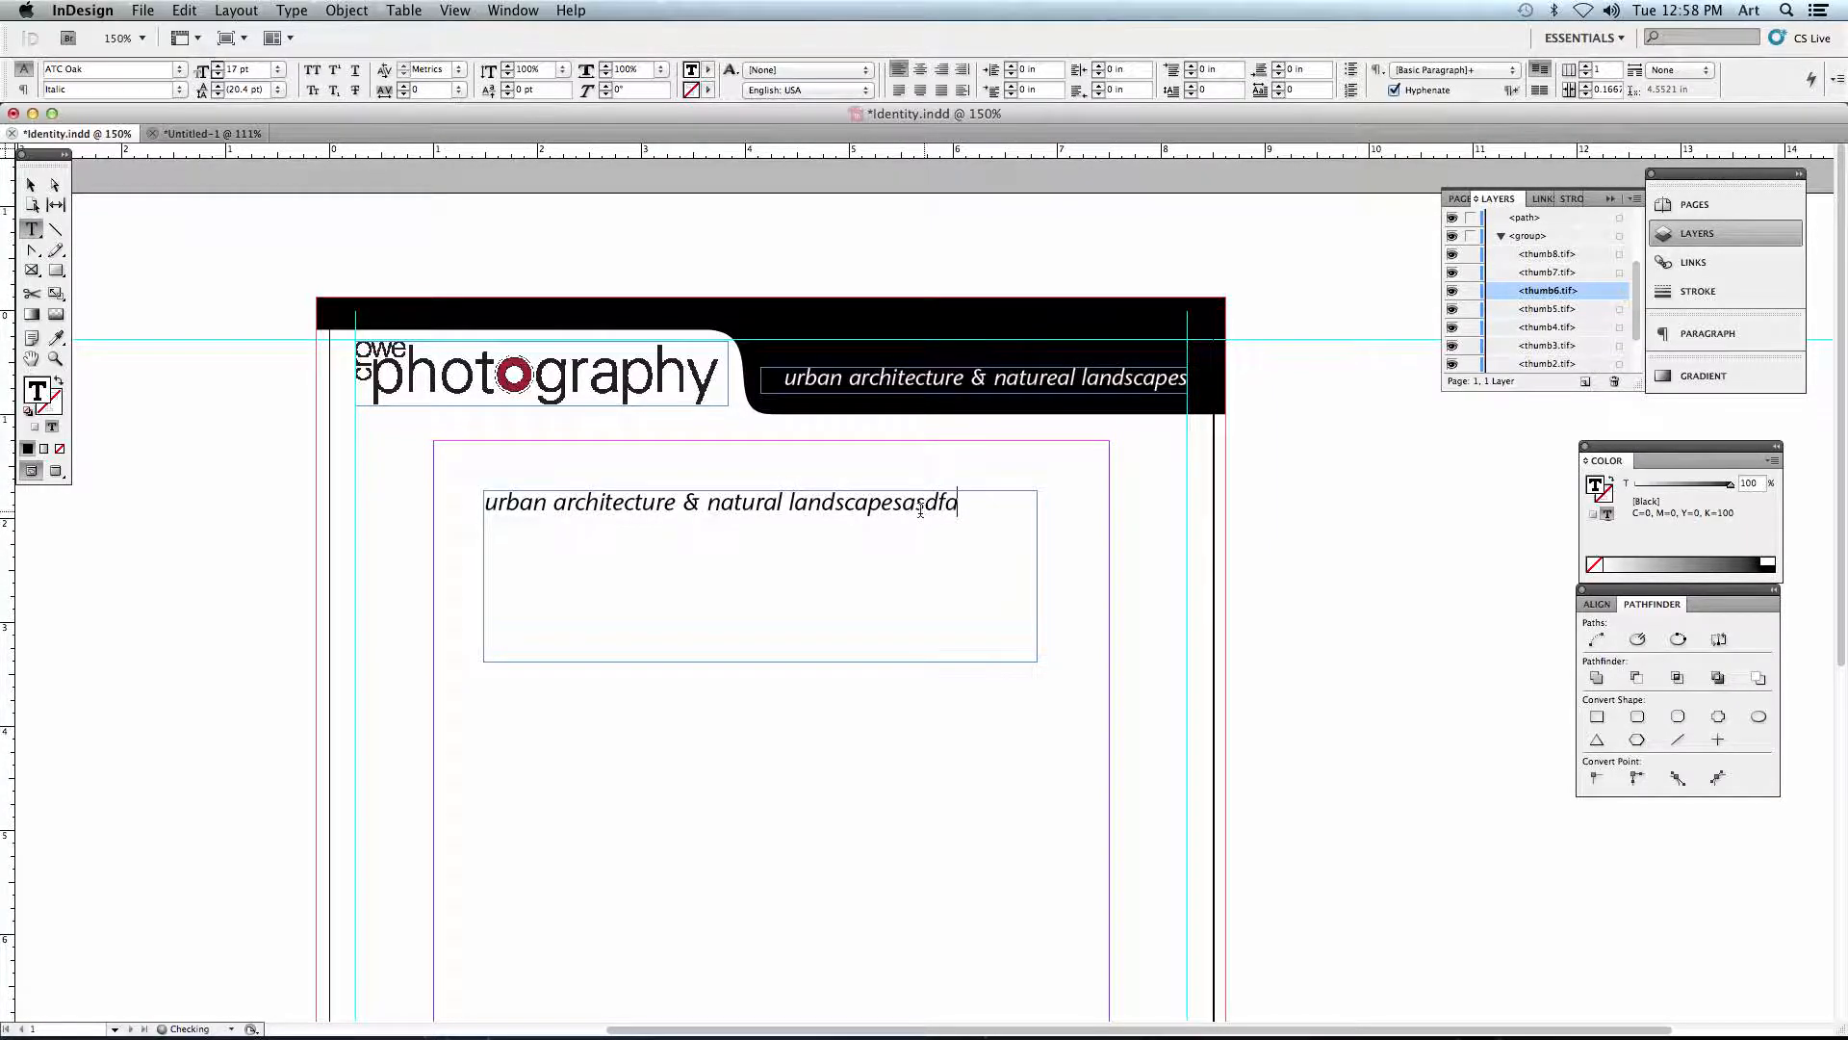
key("BackSpace")
key("BackSpace")
key("BackSpace")
- Try centre alignment on the new tagline text, and align it to the right
key("super+a")
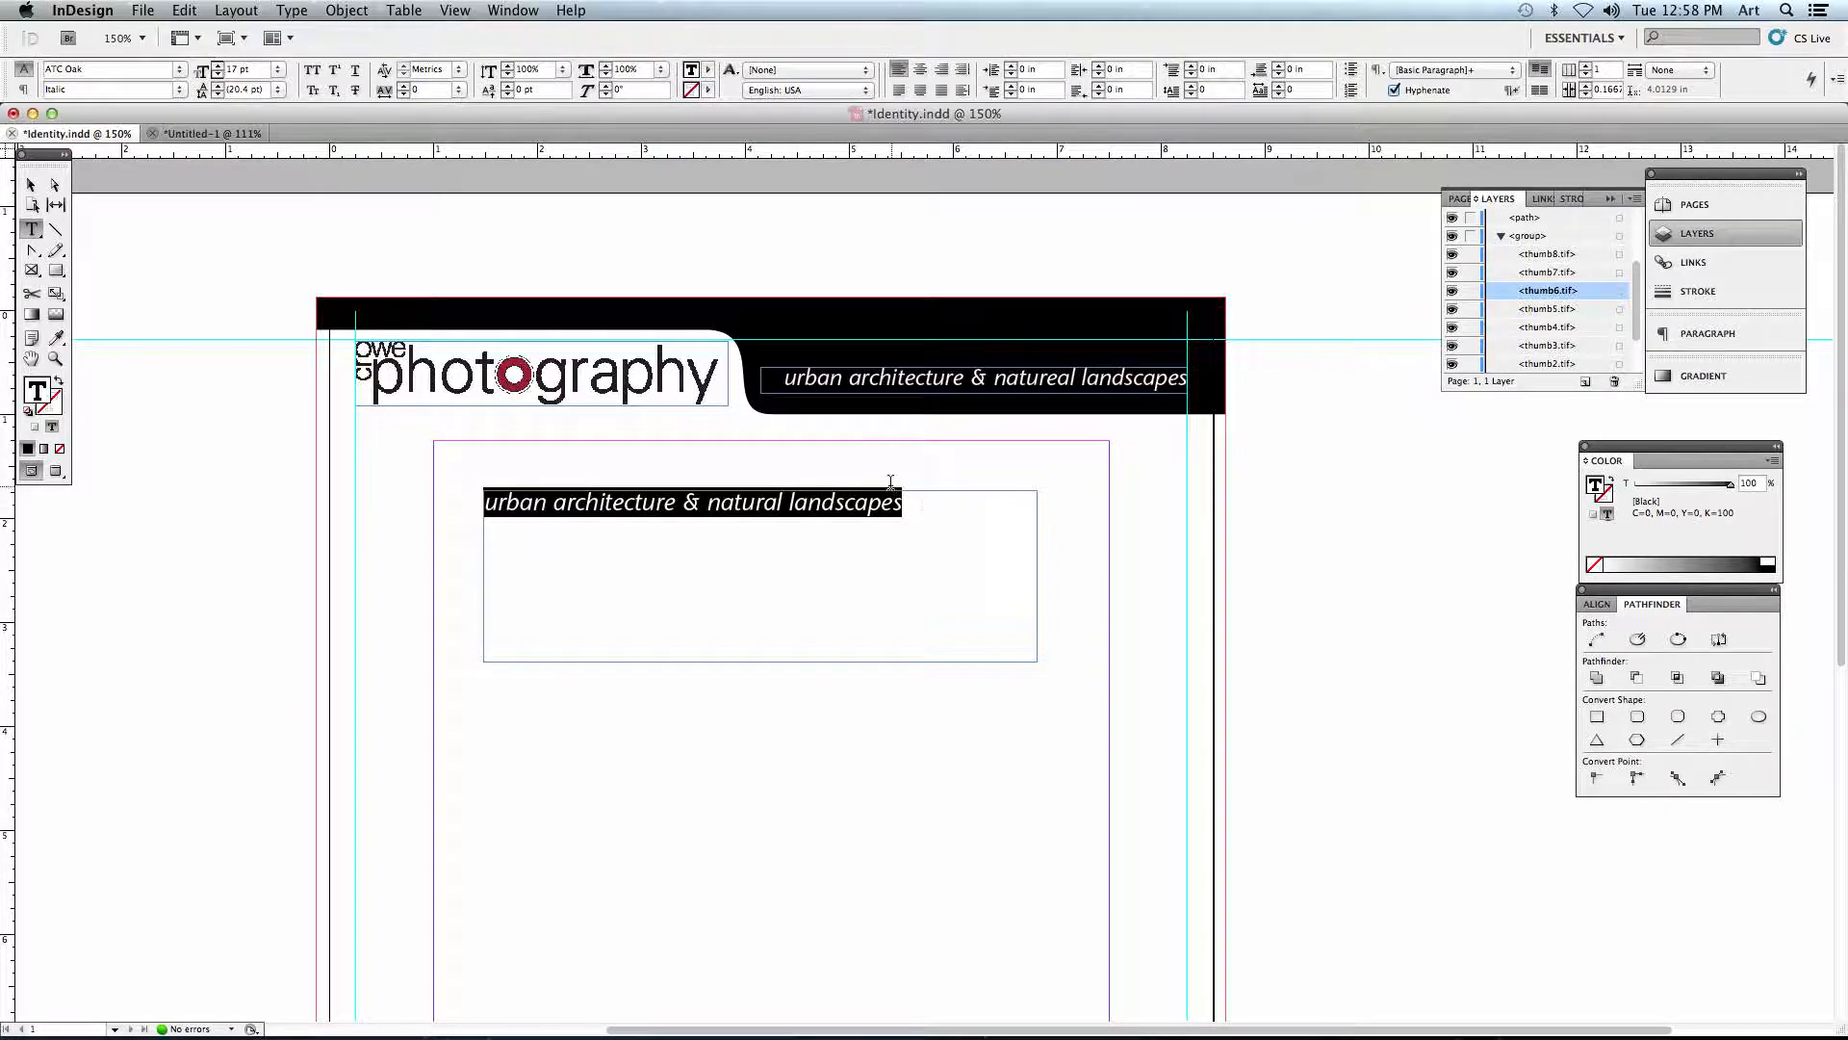
left_click(921, 72)
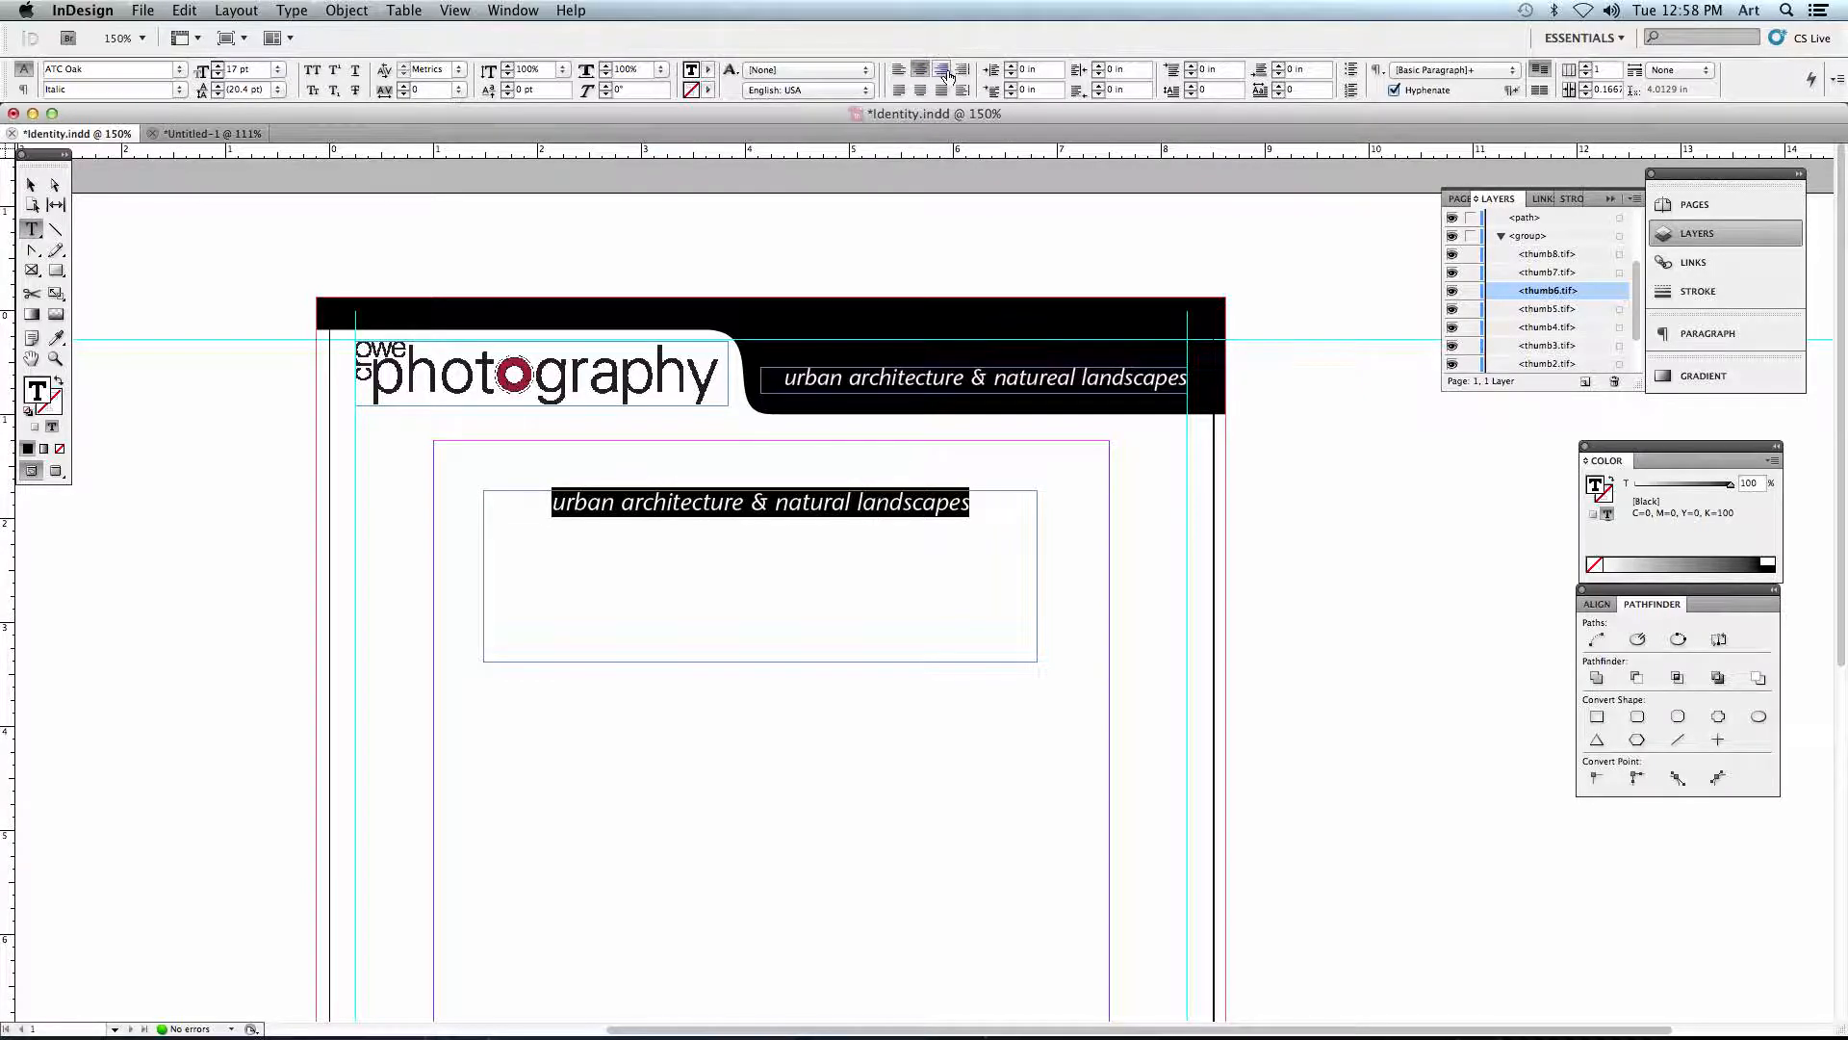
left_click(942, 72)
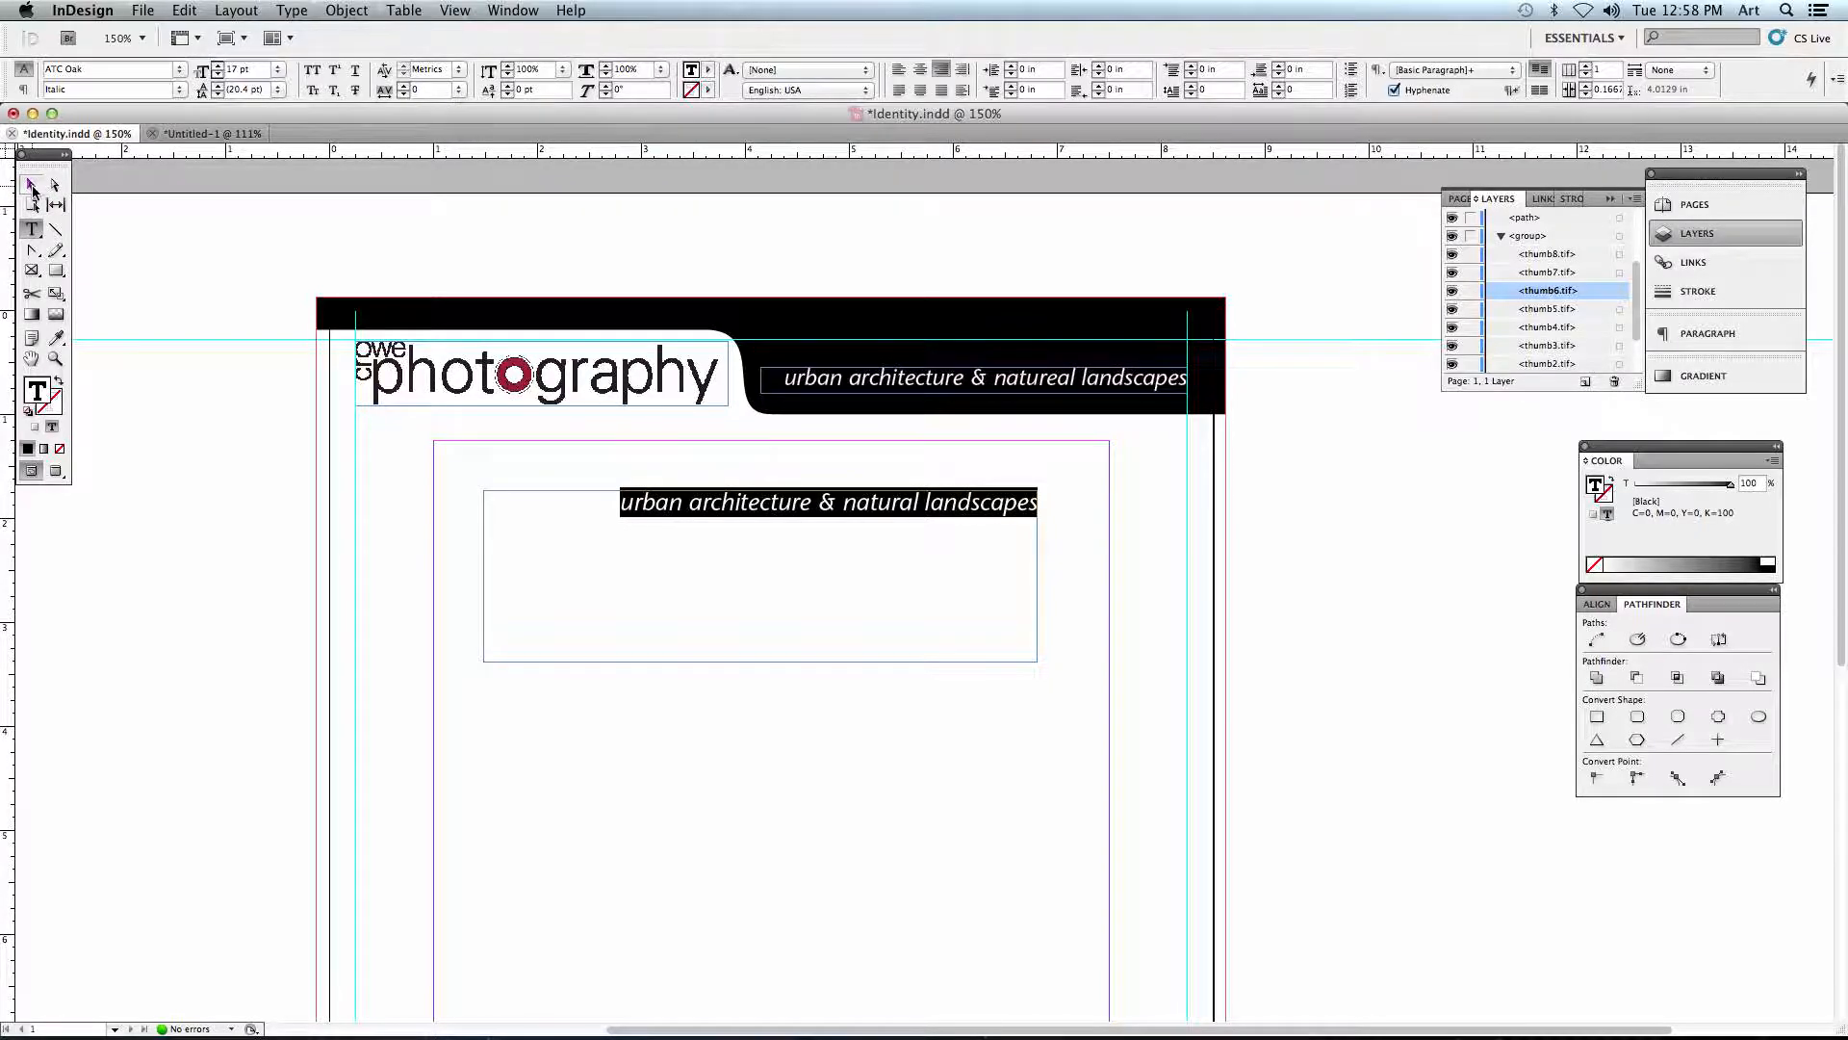
- Move the new text frame against the right vertical guide just below the header, and shrink it to about 3.59 by 0.14 in
left_click(30, 189)
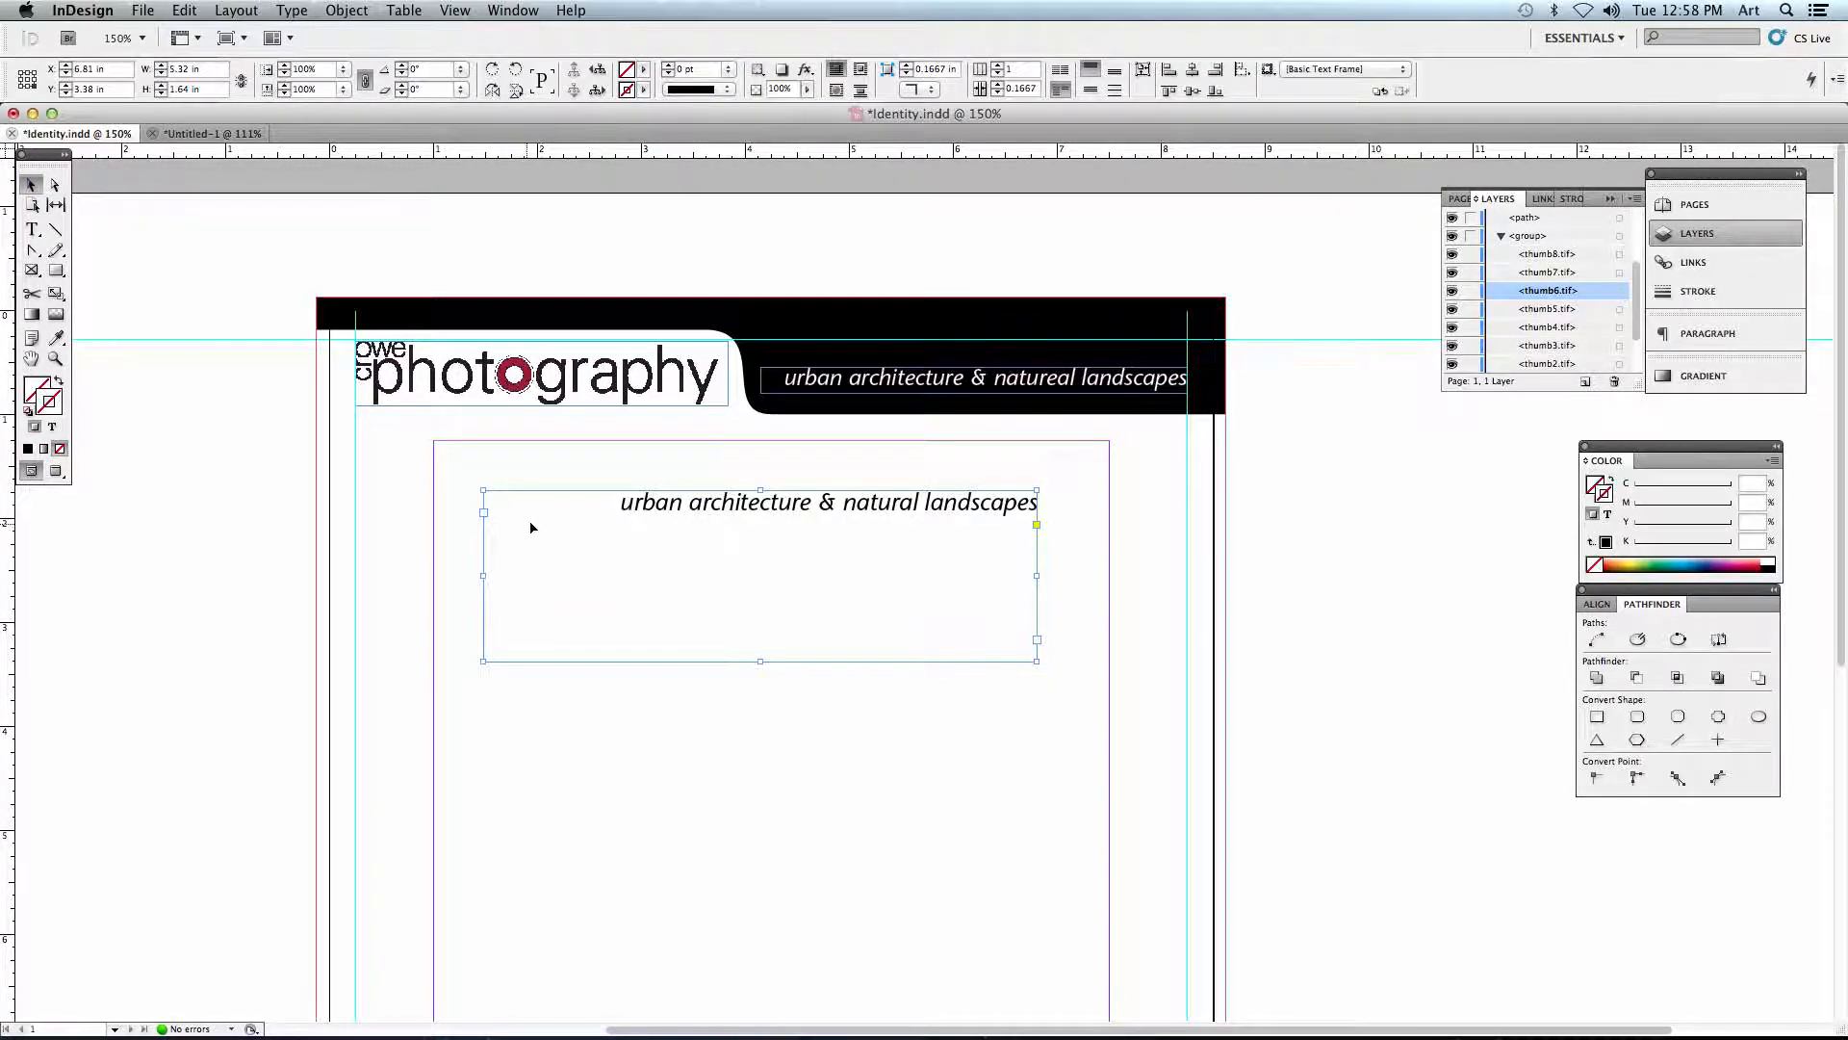
left_click_drag(689, 536, 835, 460)
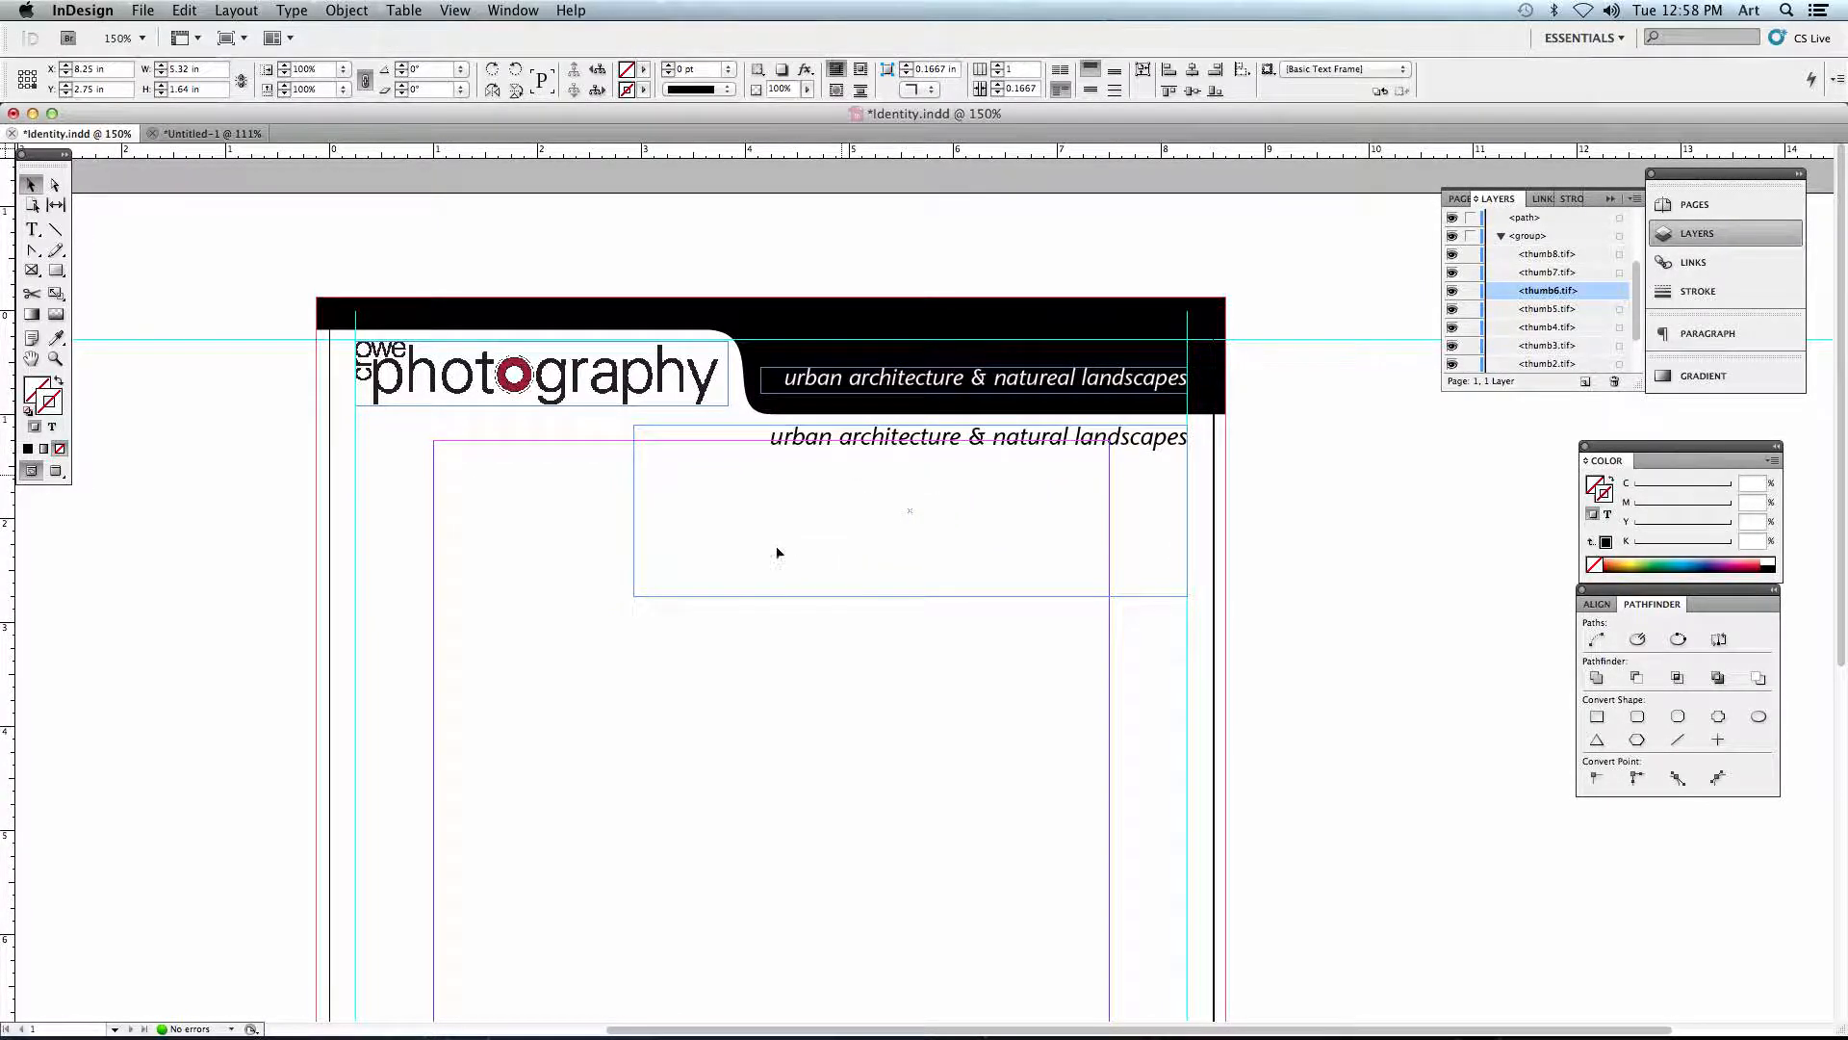
left_click_drag(629, 598, 809, 440)
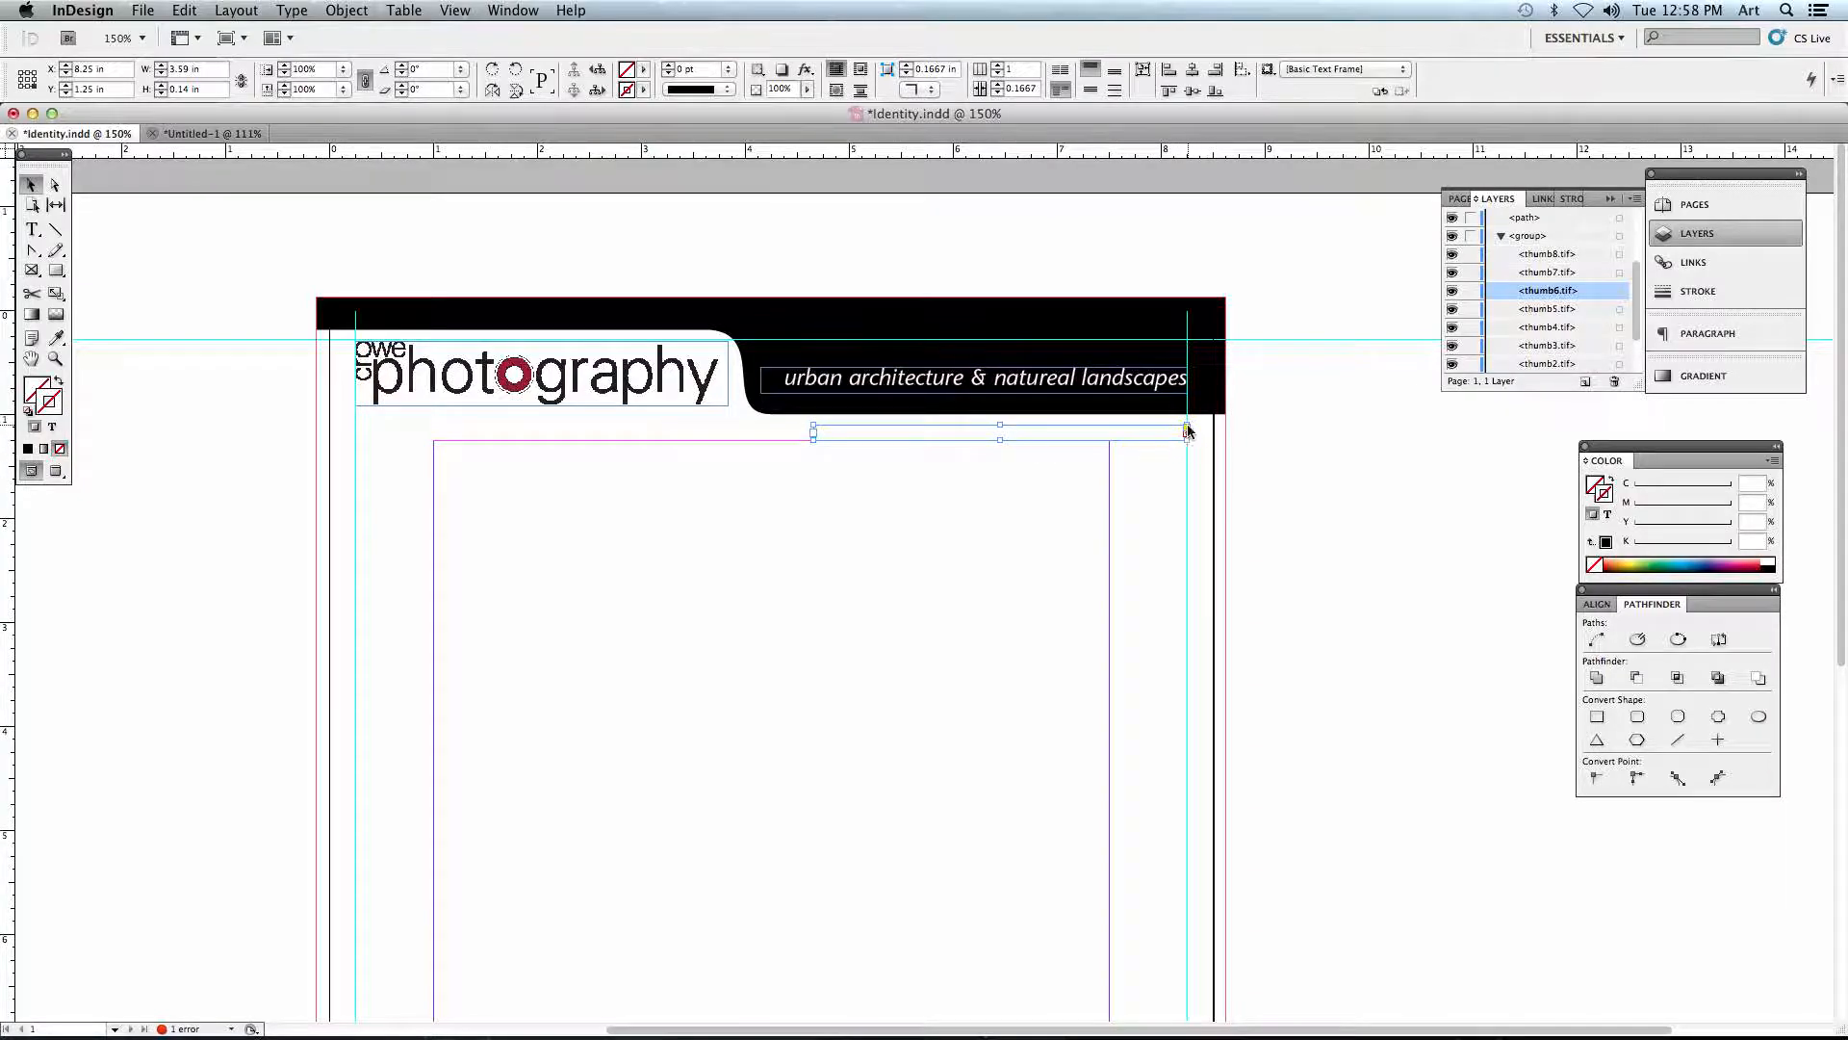
- Enlarge the new text frame to about 4.2 by 0.25 in and place it over the black header below the existing tagline
key("super+equal")
key("super+equal")
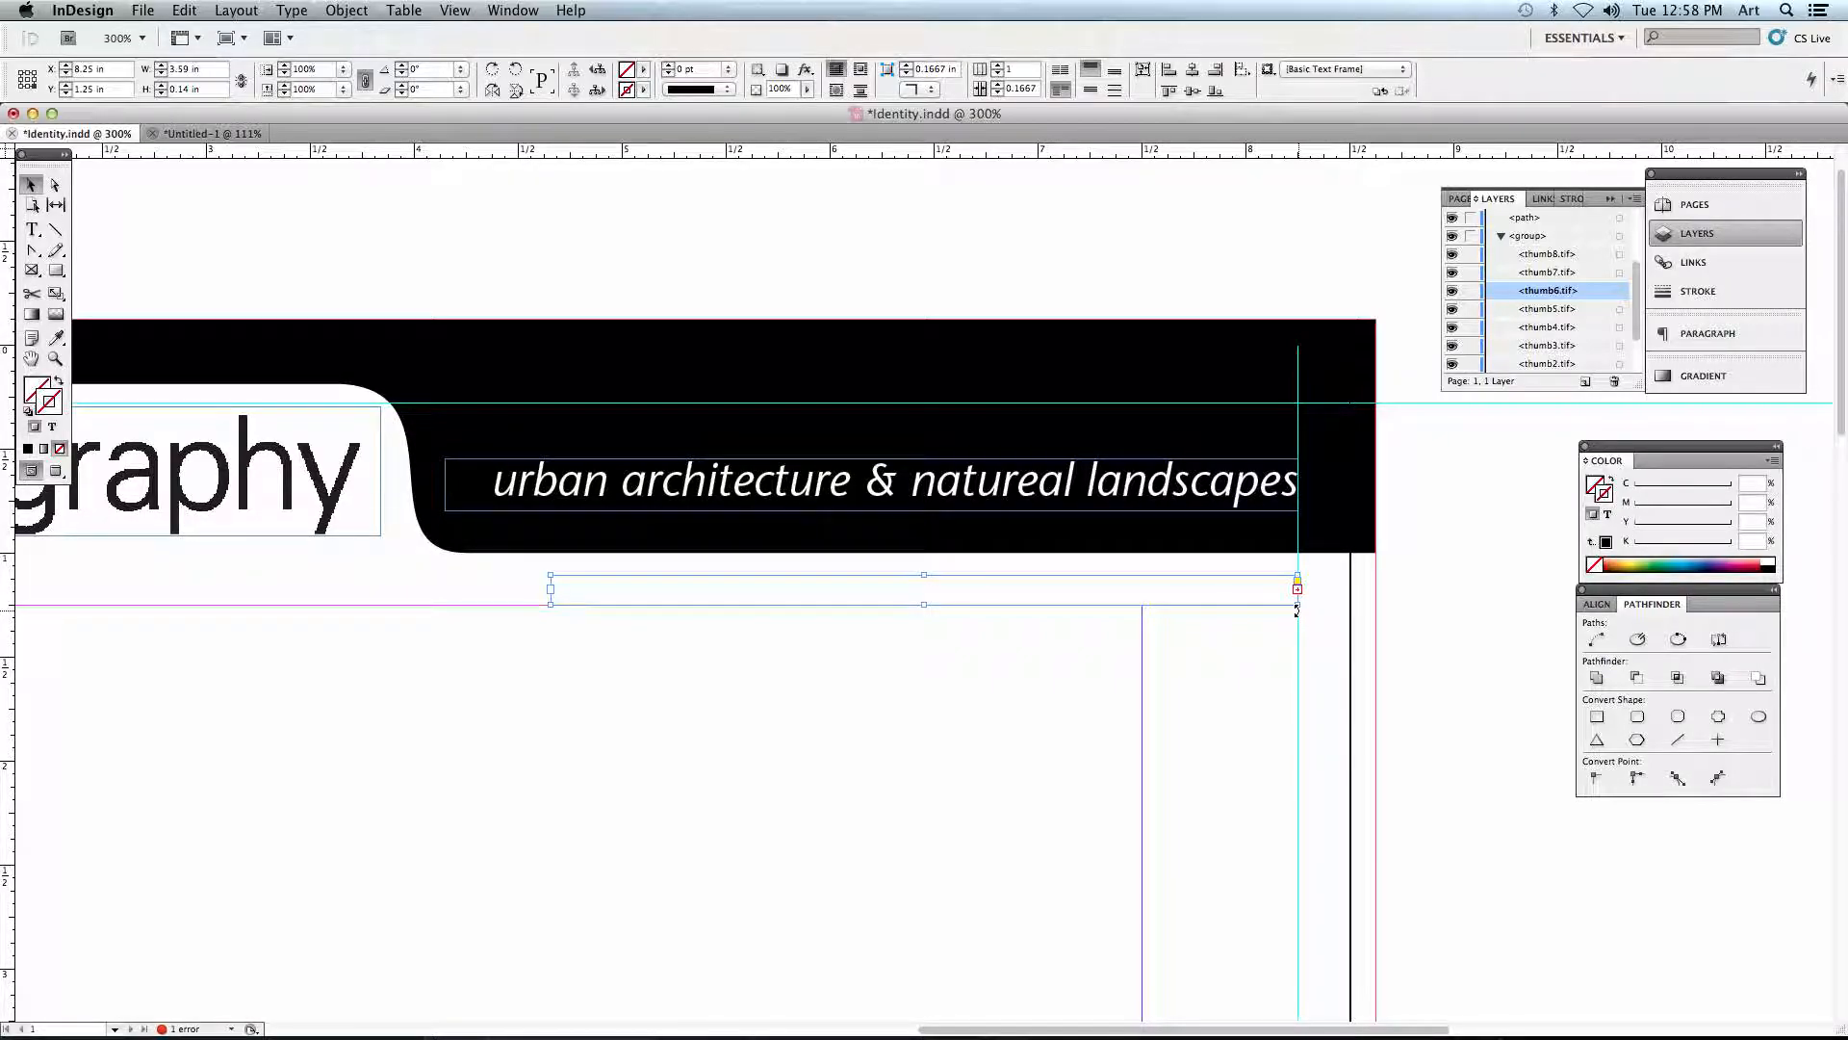
left_click_drag(1297, 604, 1220, 542)
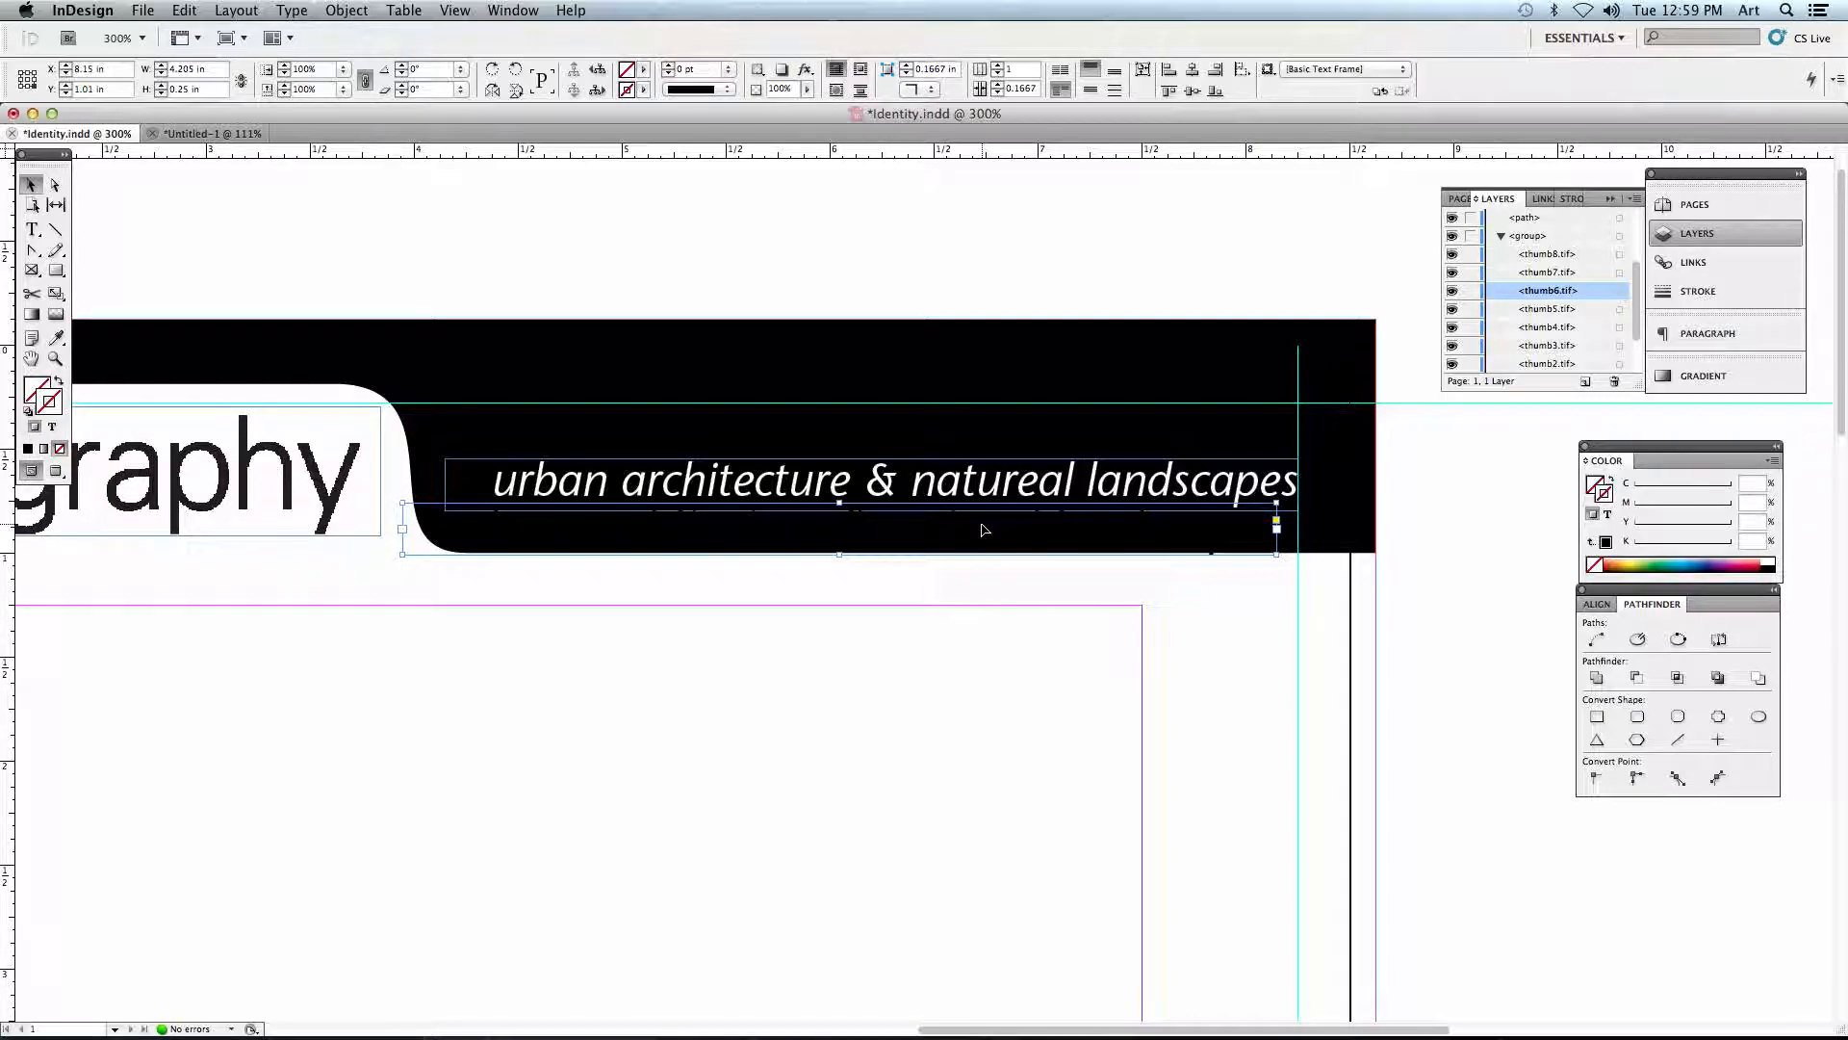
- Change the fill of the new tagline text on the black header to the Paper swatch
left_click(33, 230)
left_click_drag(442, 531, 1285, 548)
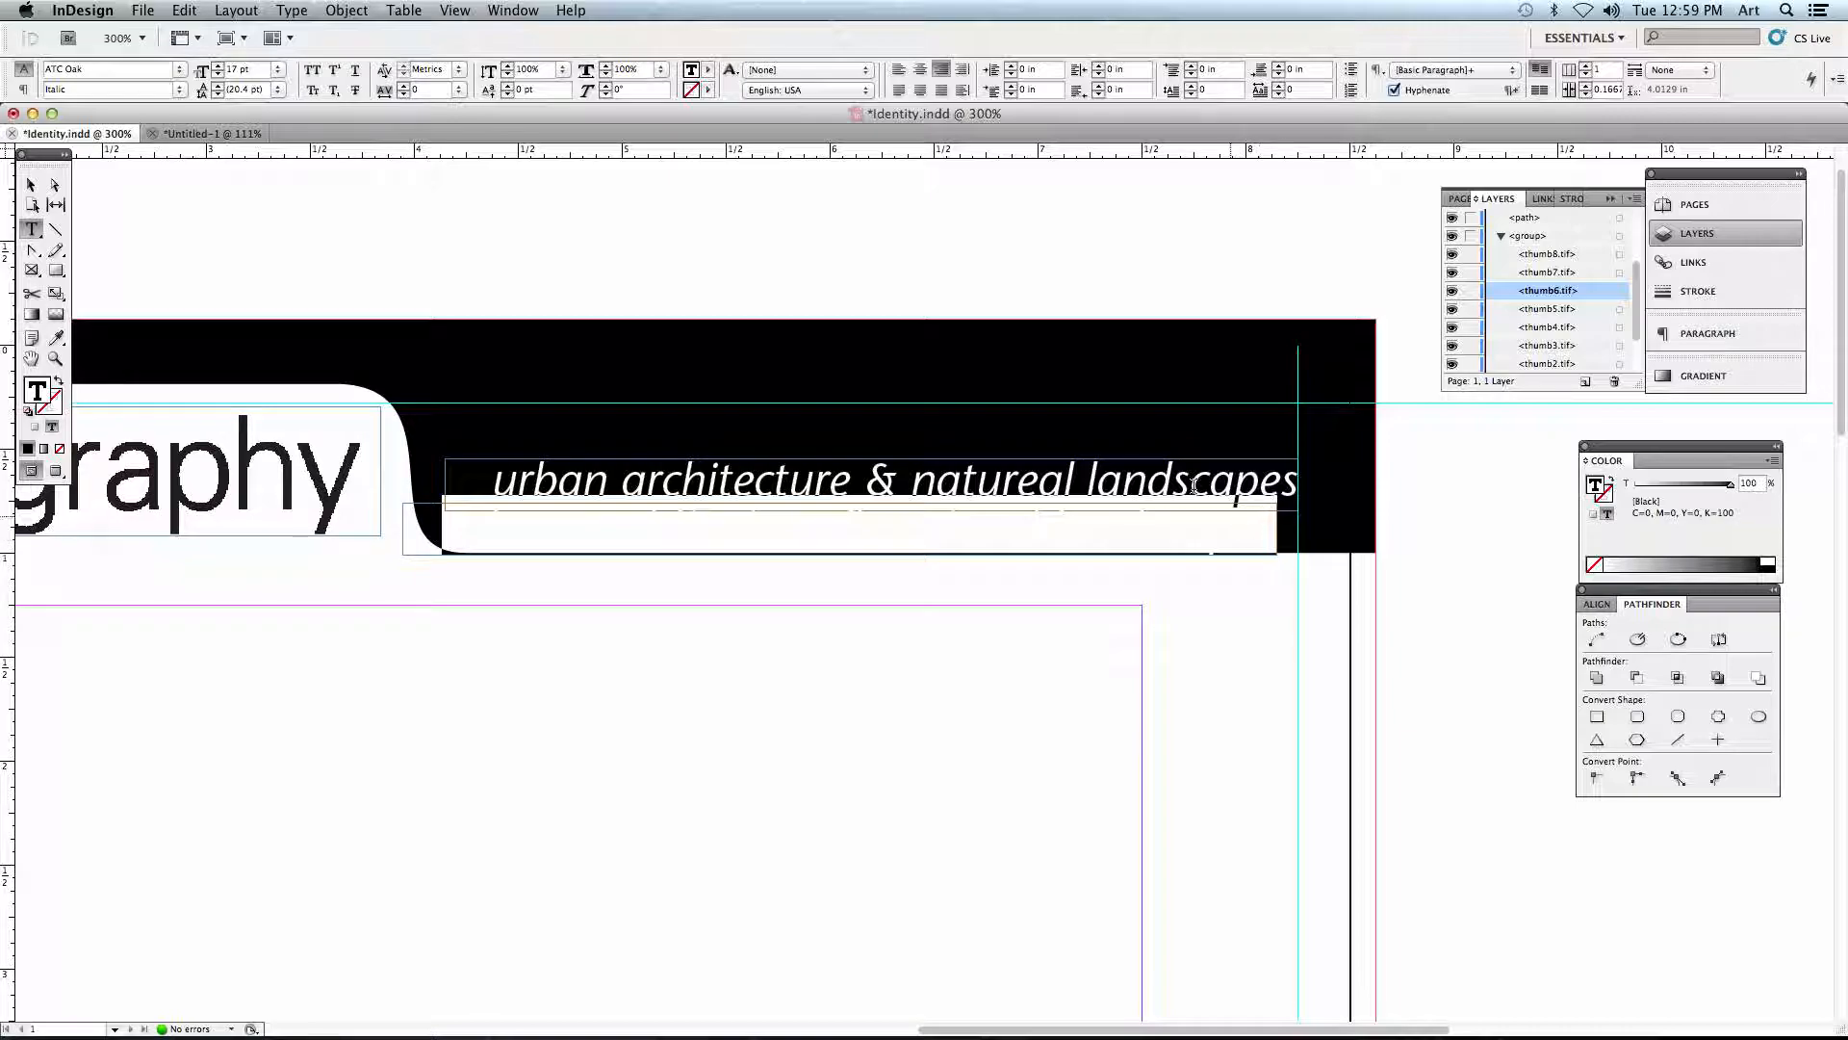
left_click(707, 73)
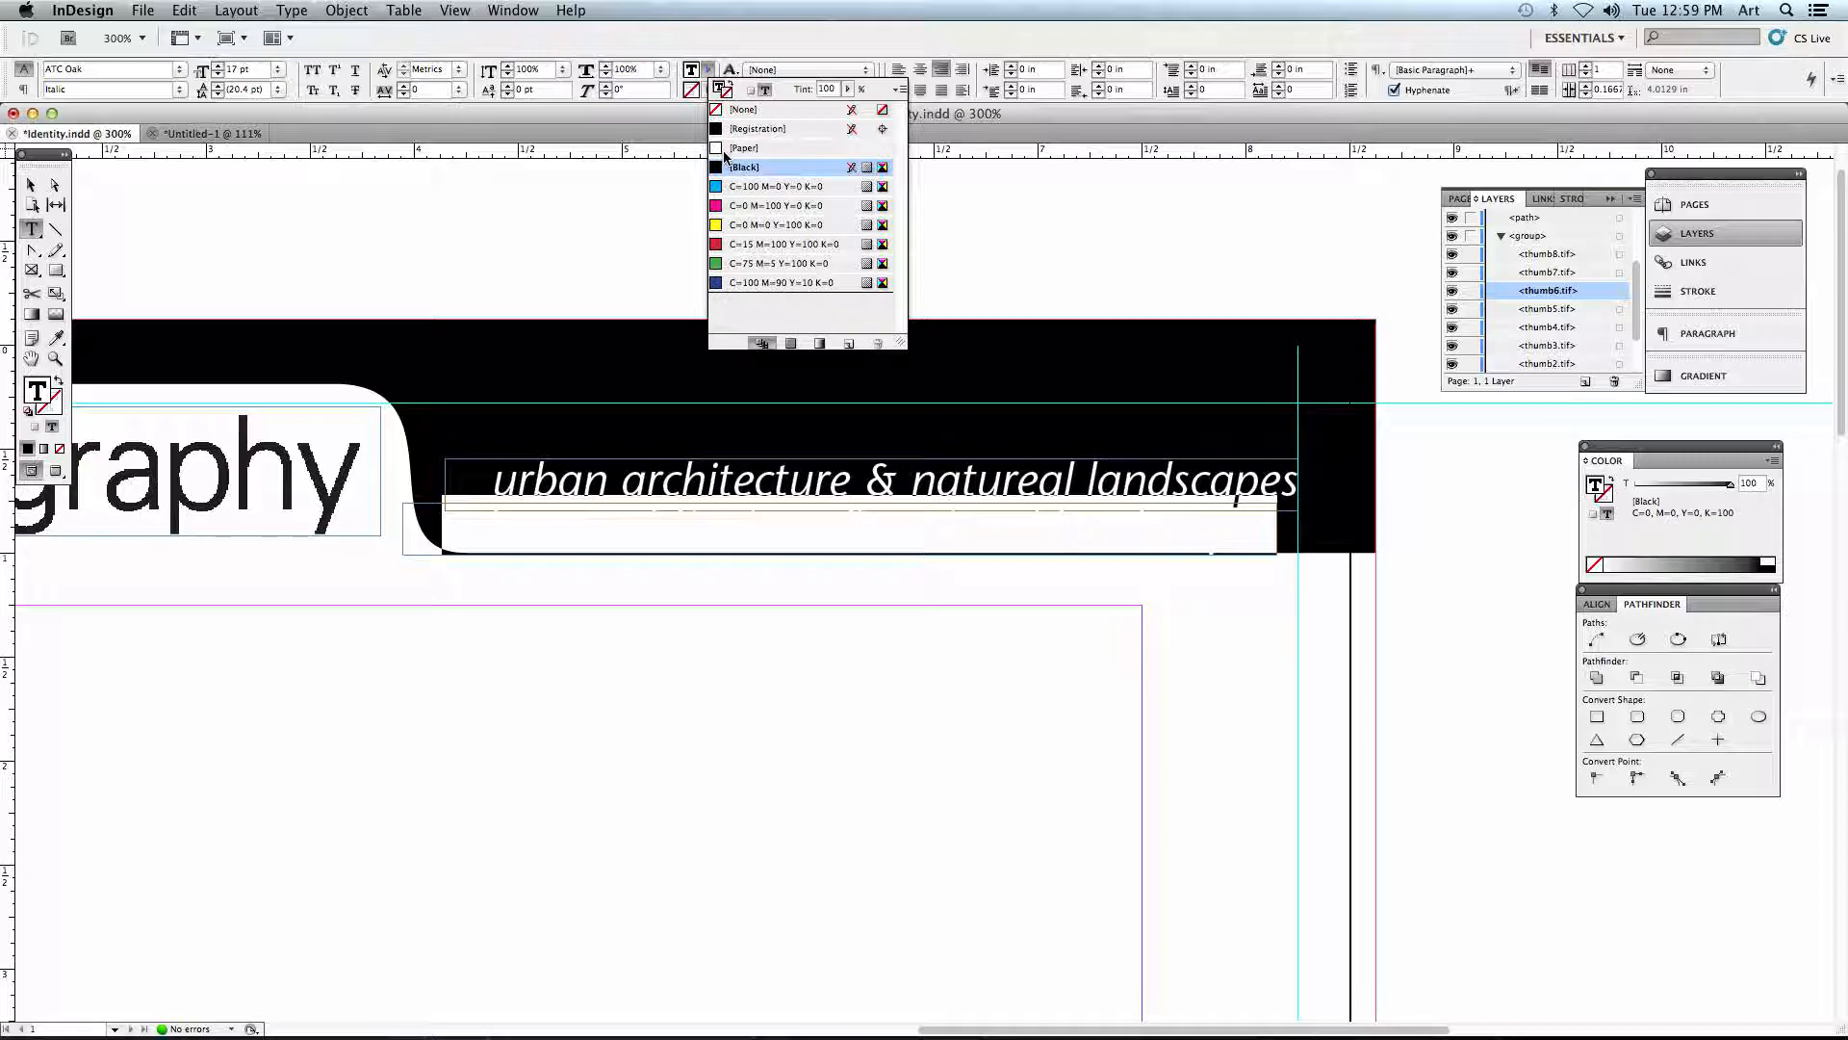
left_click(757, 150)
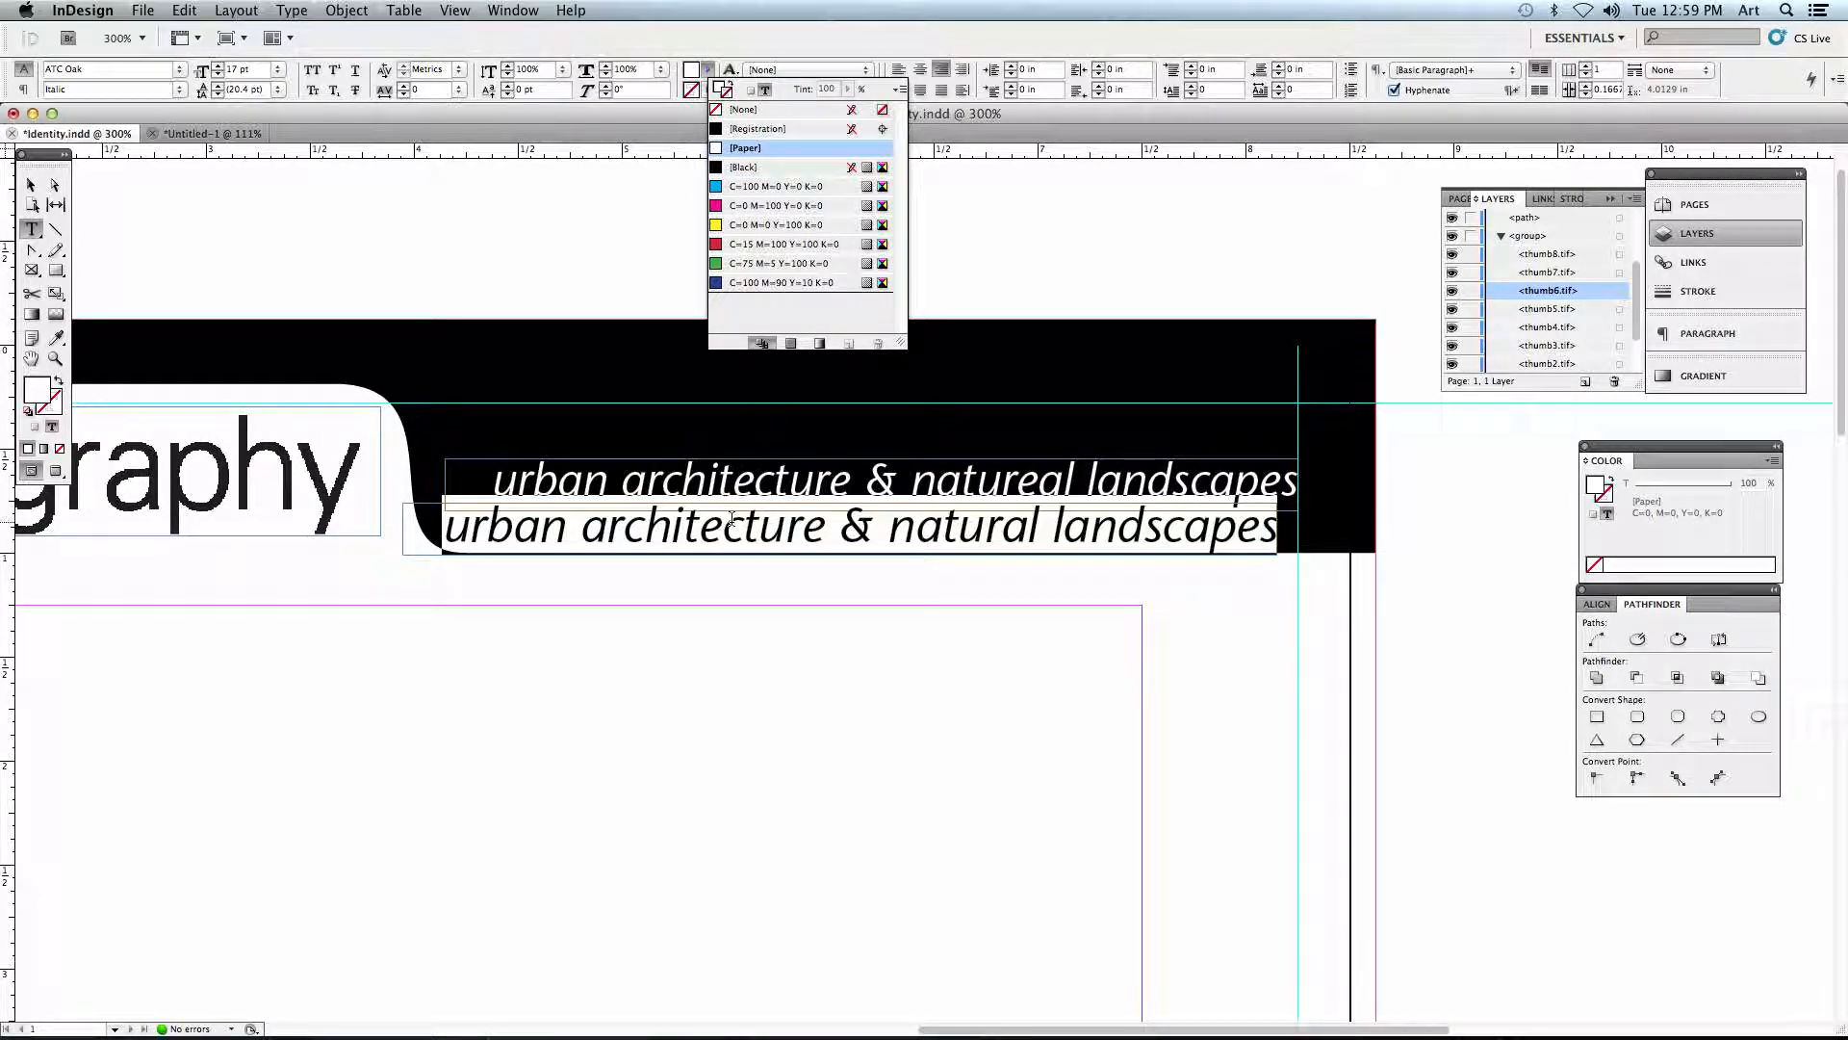
left_click(765, 523)
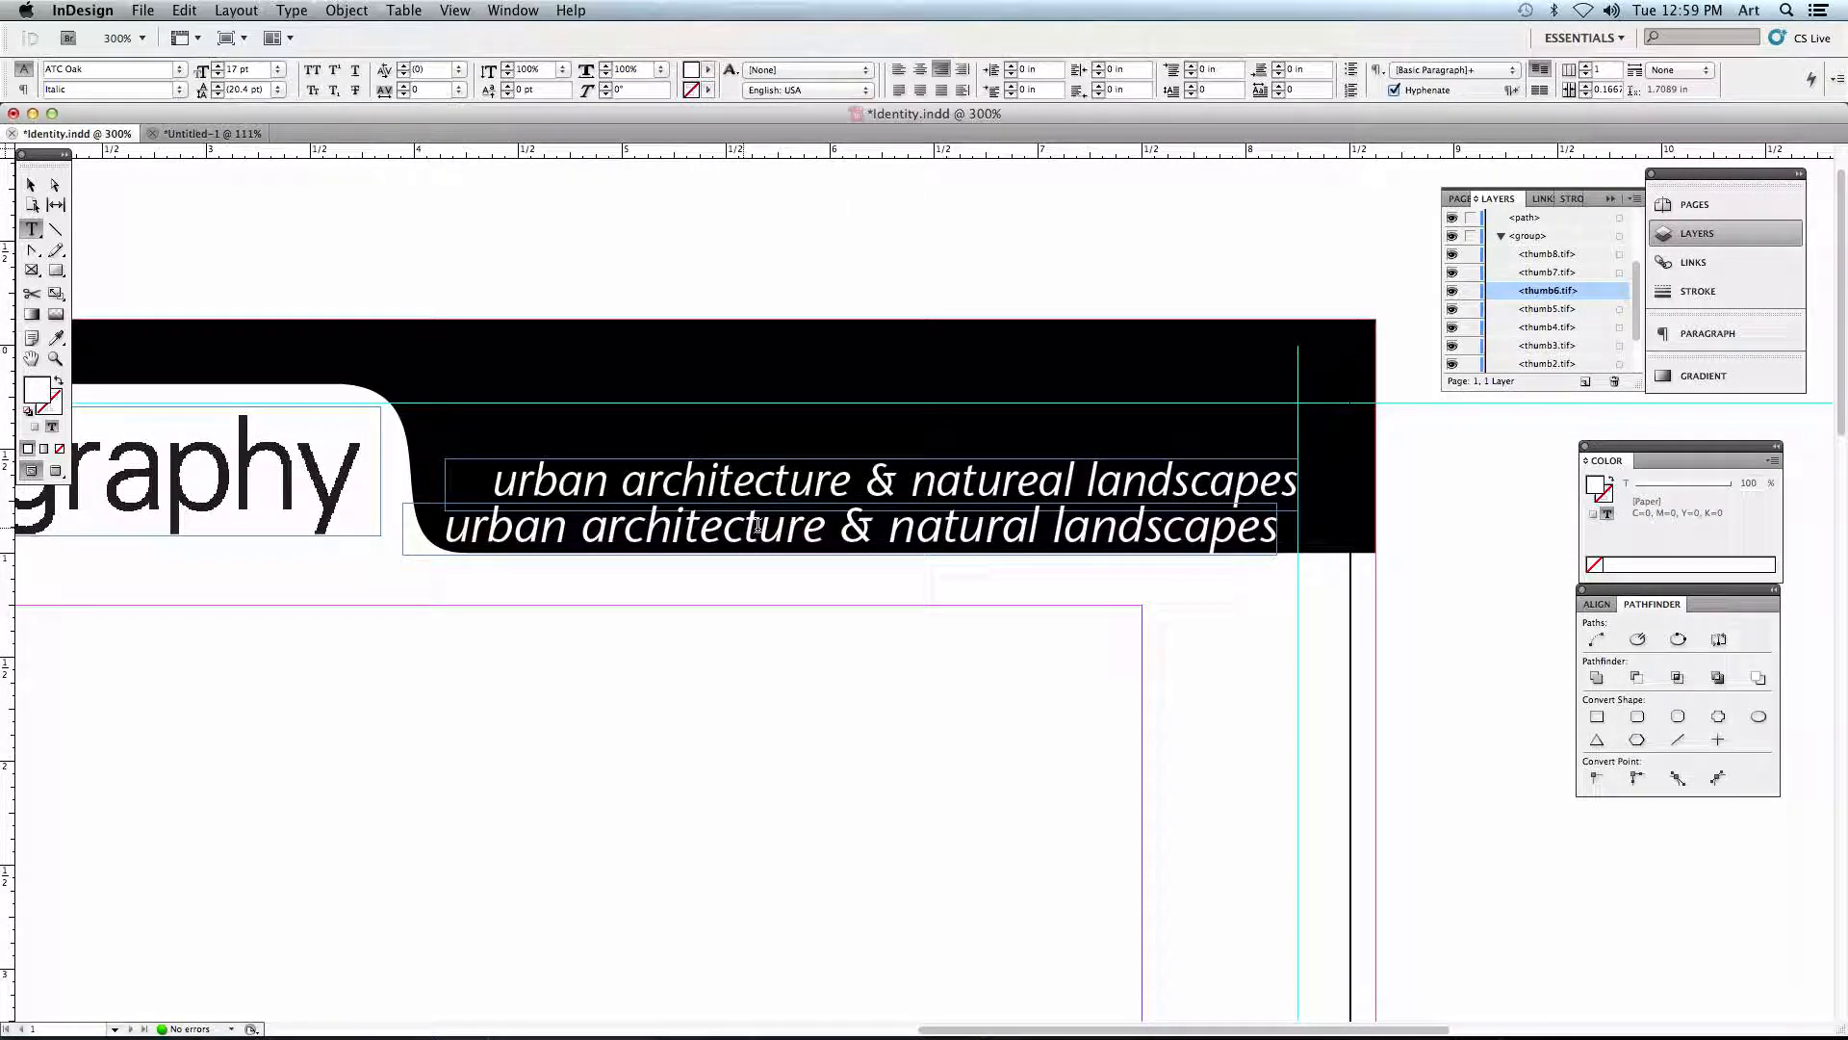
- Delete the new tagline's text frame from the header and bring the whole letterhead page into view
left_click(39, 189)
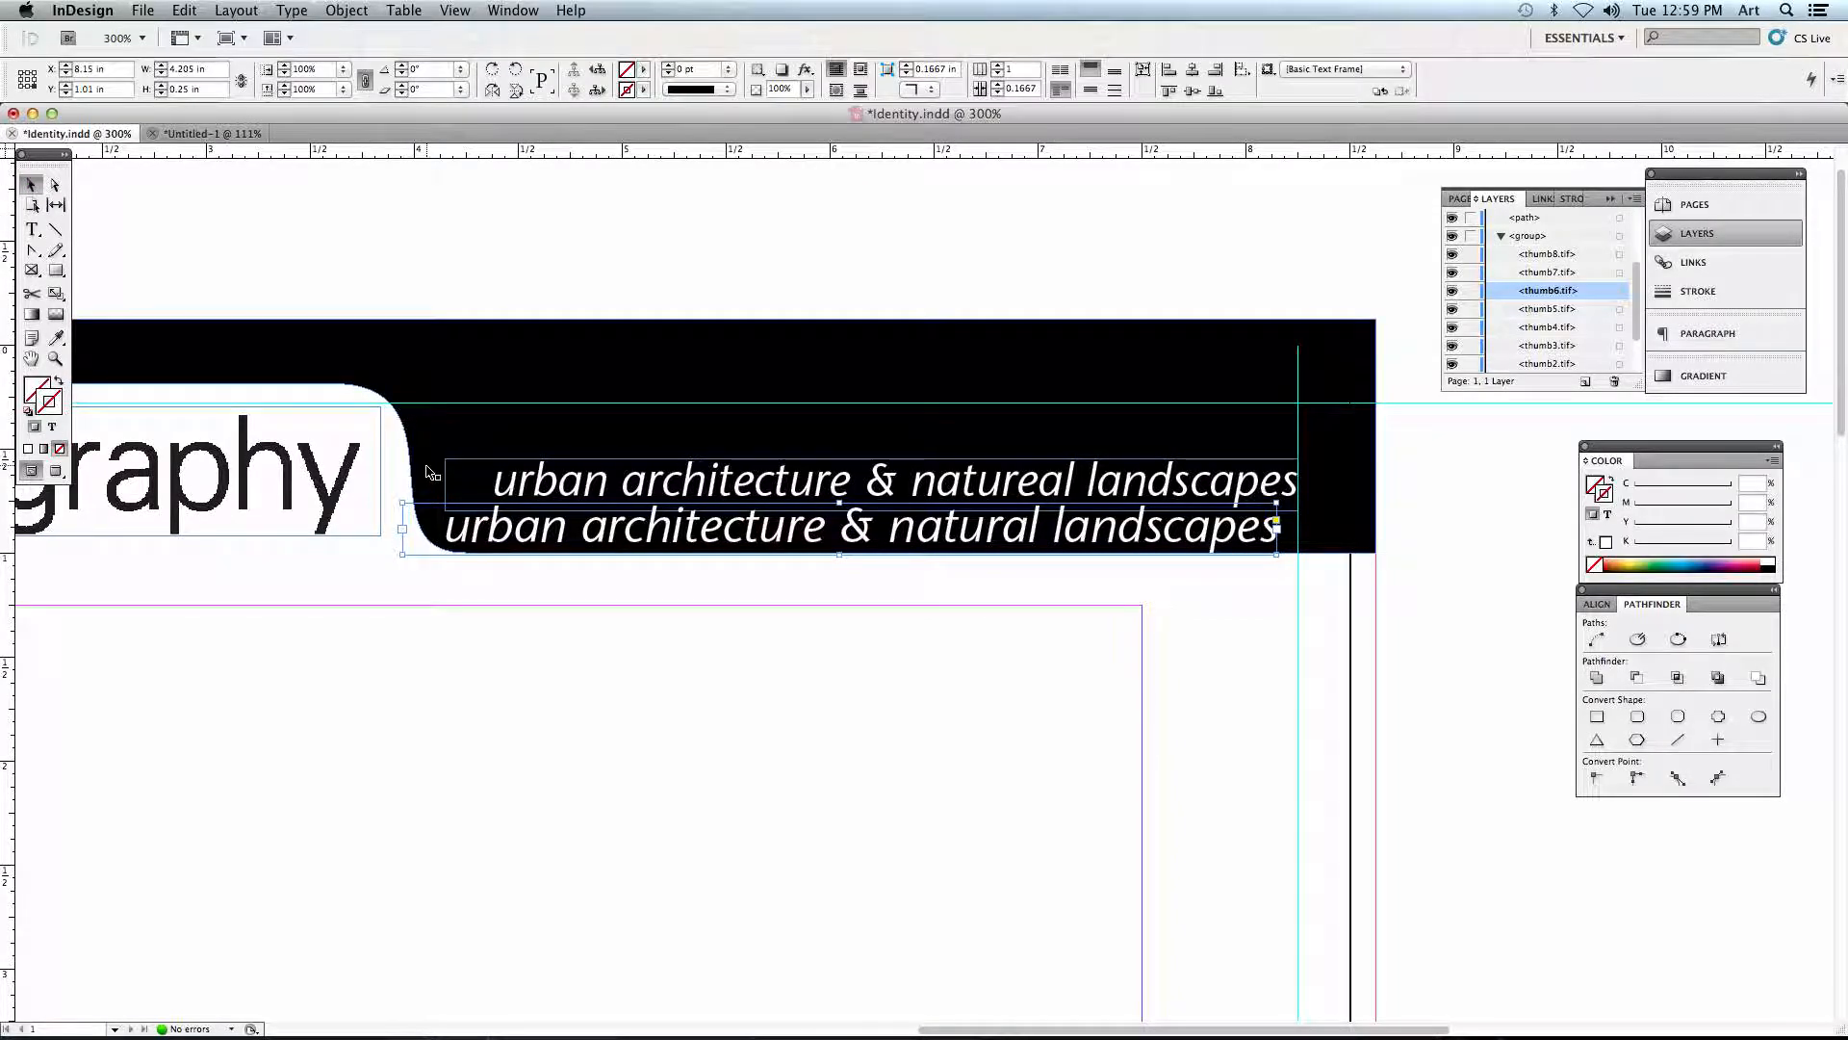
key("BackSpace")
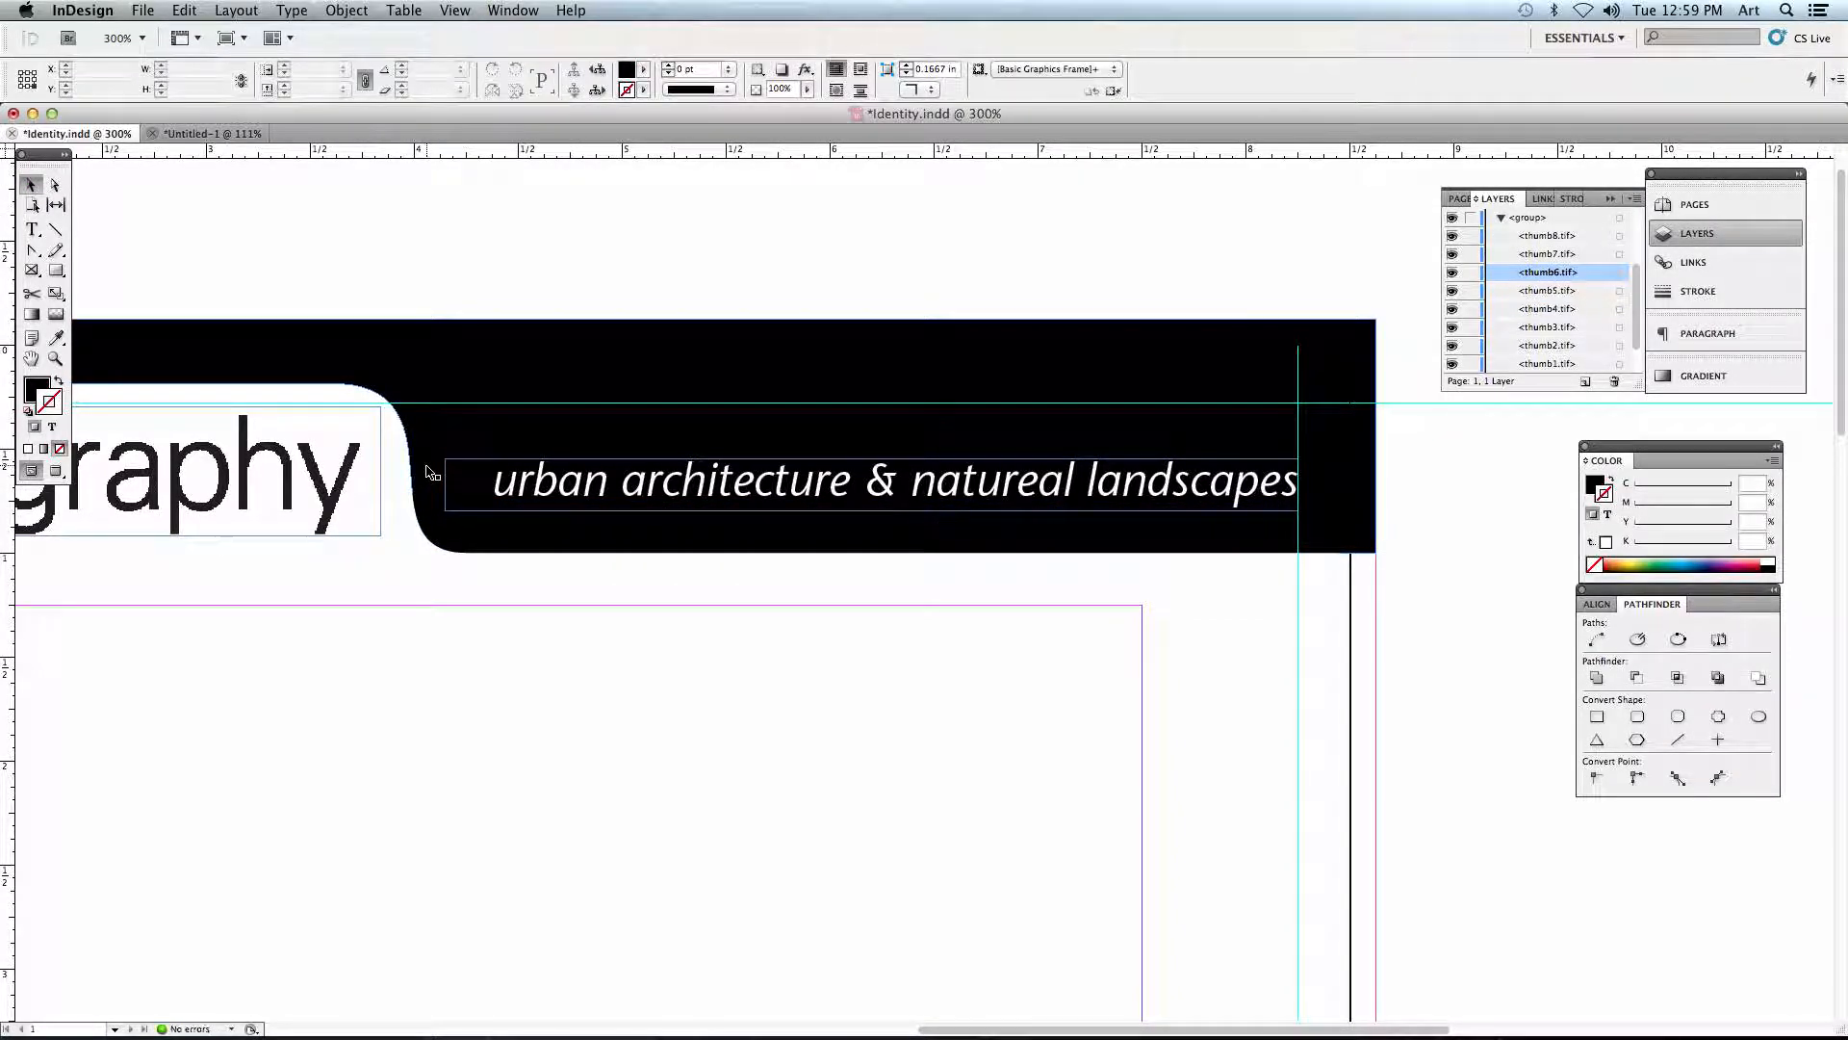
key("super+0")
scroll(810, 670, "down", 1)
scroll(809, 670, "right", 1)
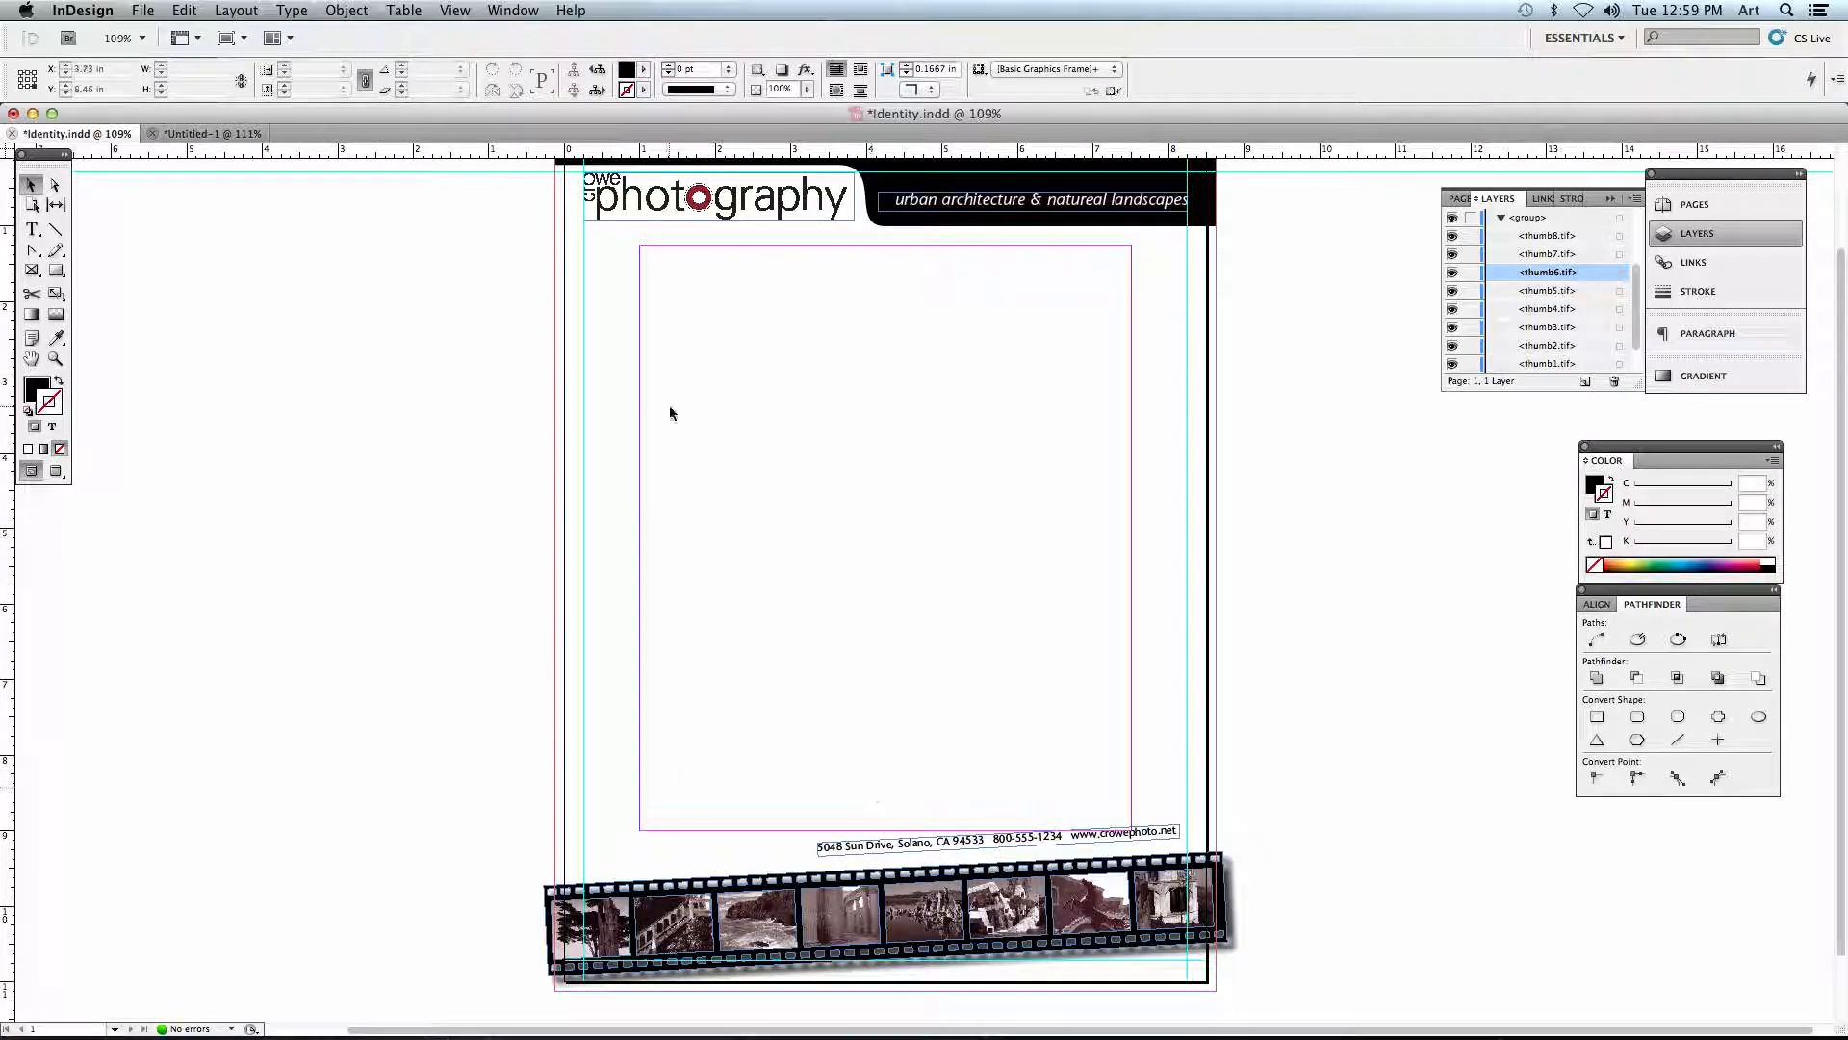
- Switch to Finder, look through the listed project files, and open the downloaded folder CS5_ID_Project_01 2
key("ctrl+Up")
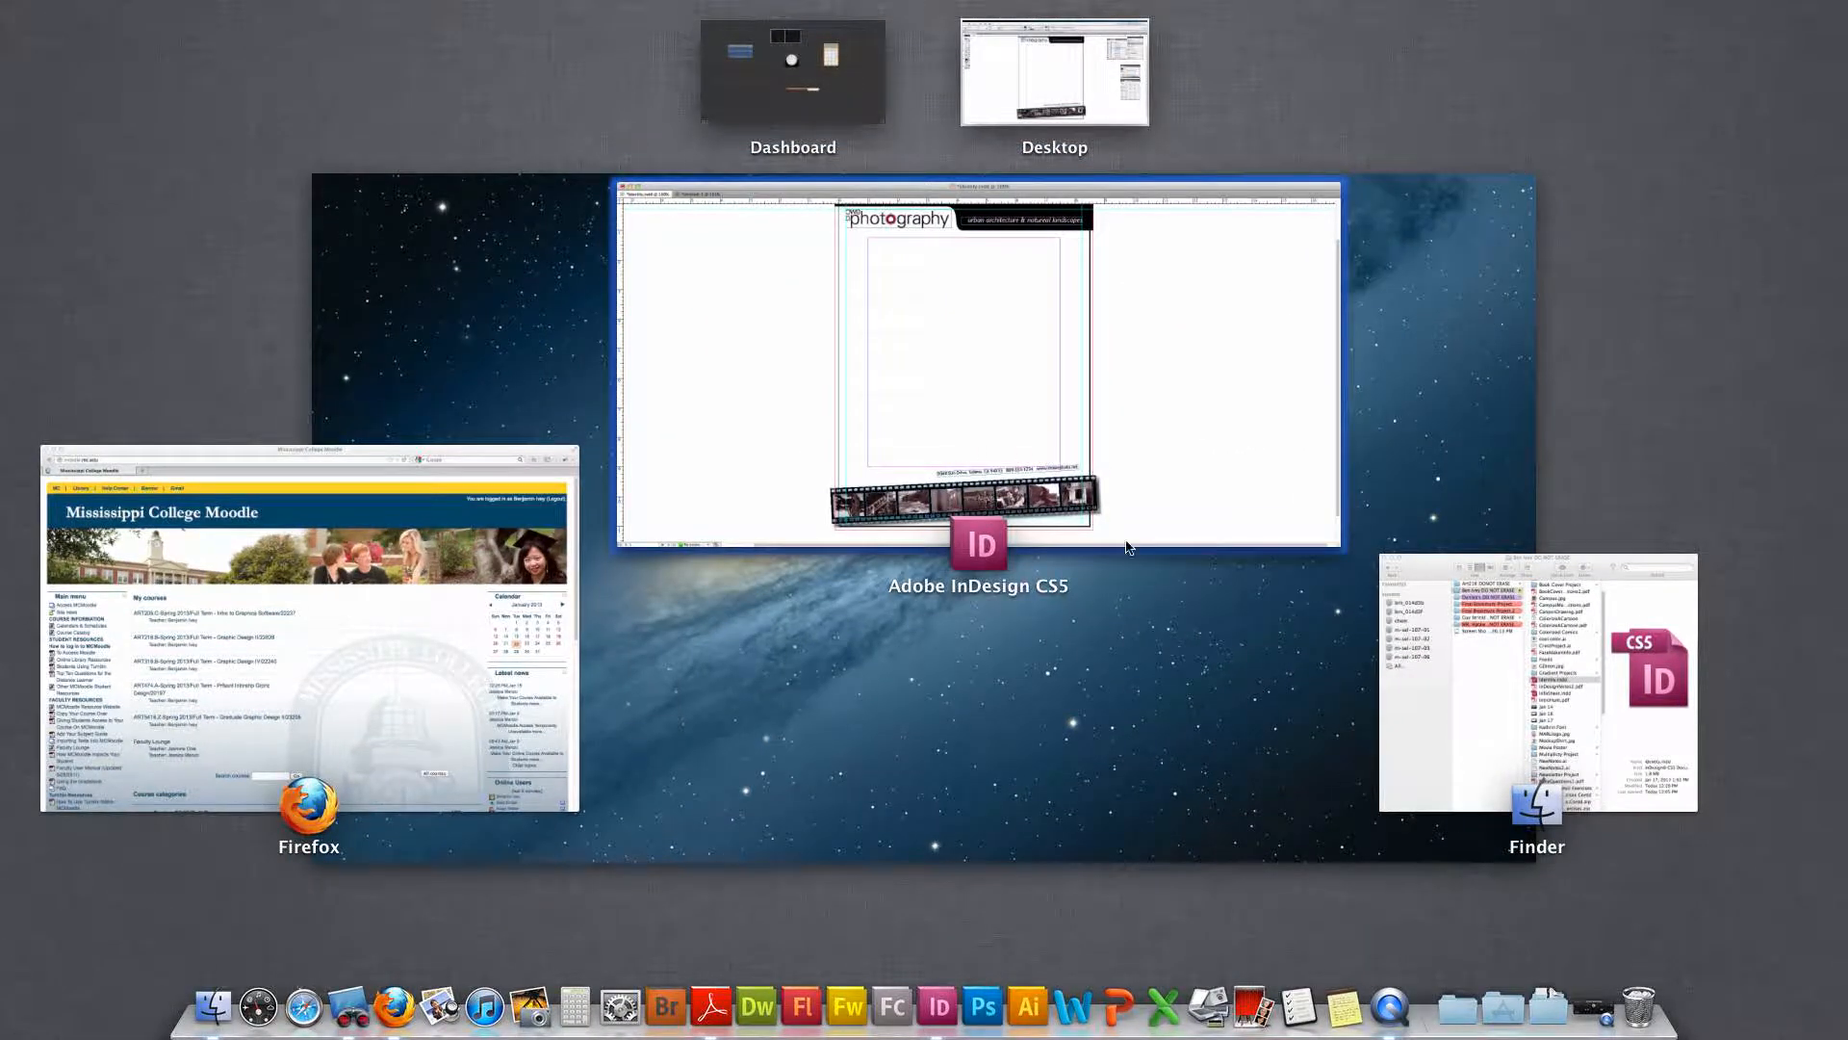
left_click(1568, 638)
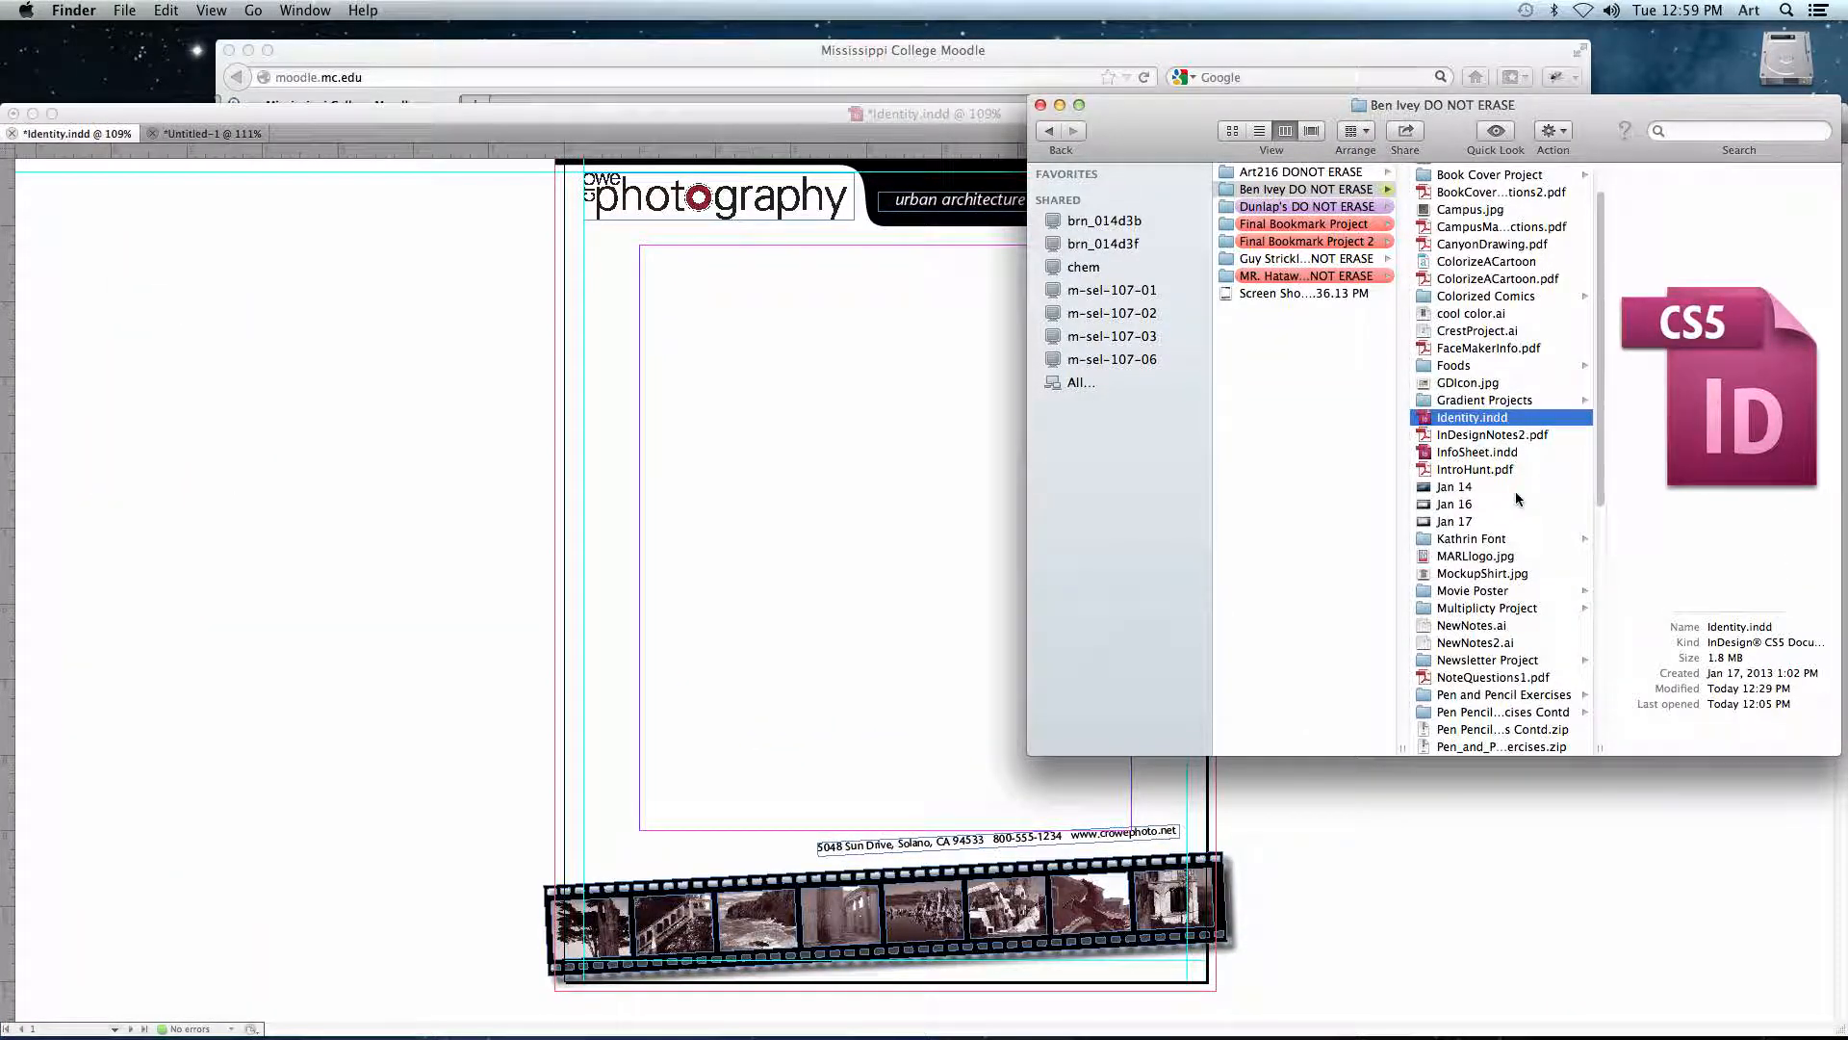
scroll(1517, 499, "up", 3)
scroll(1517, 499, "down", 10)
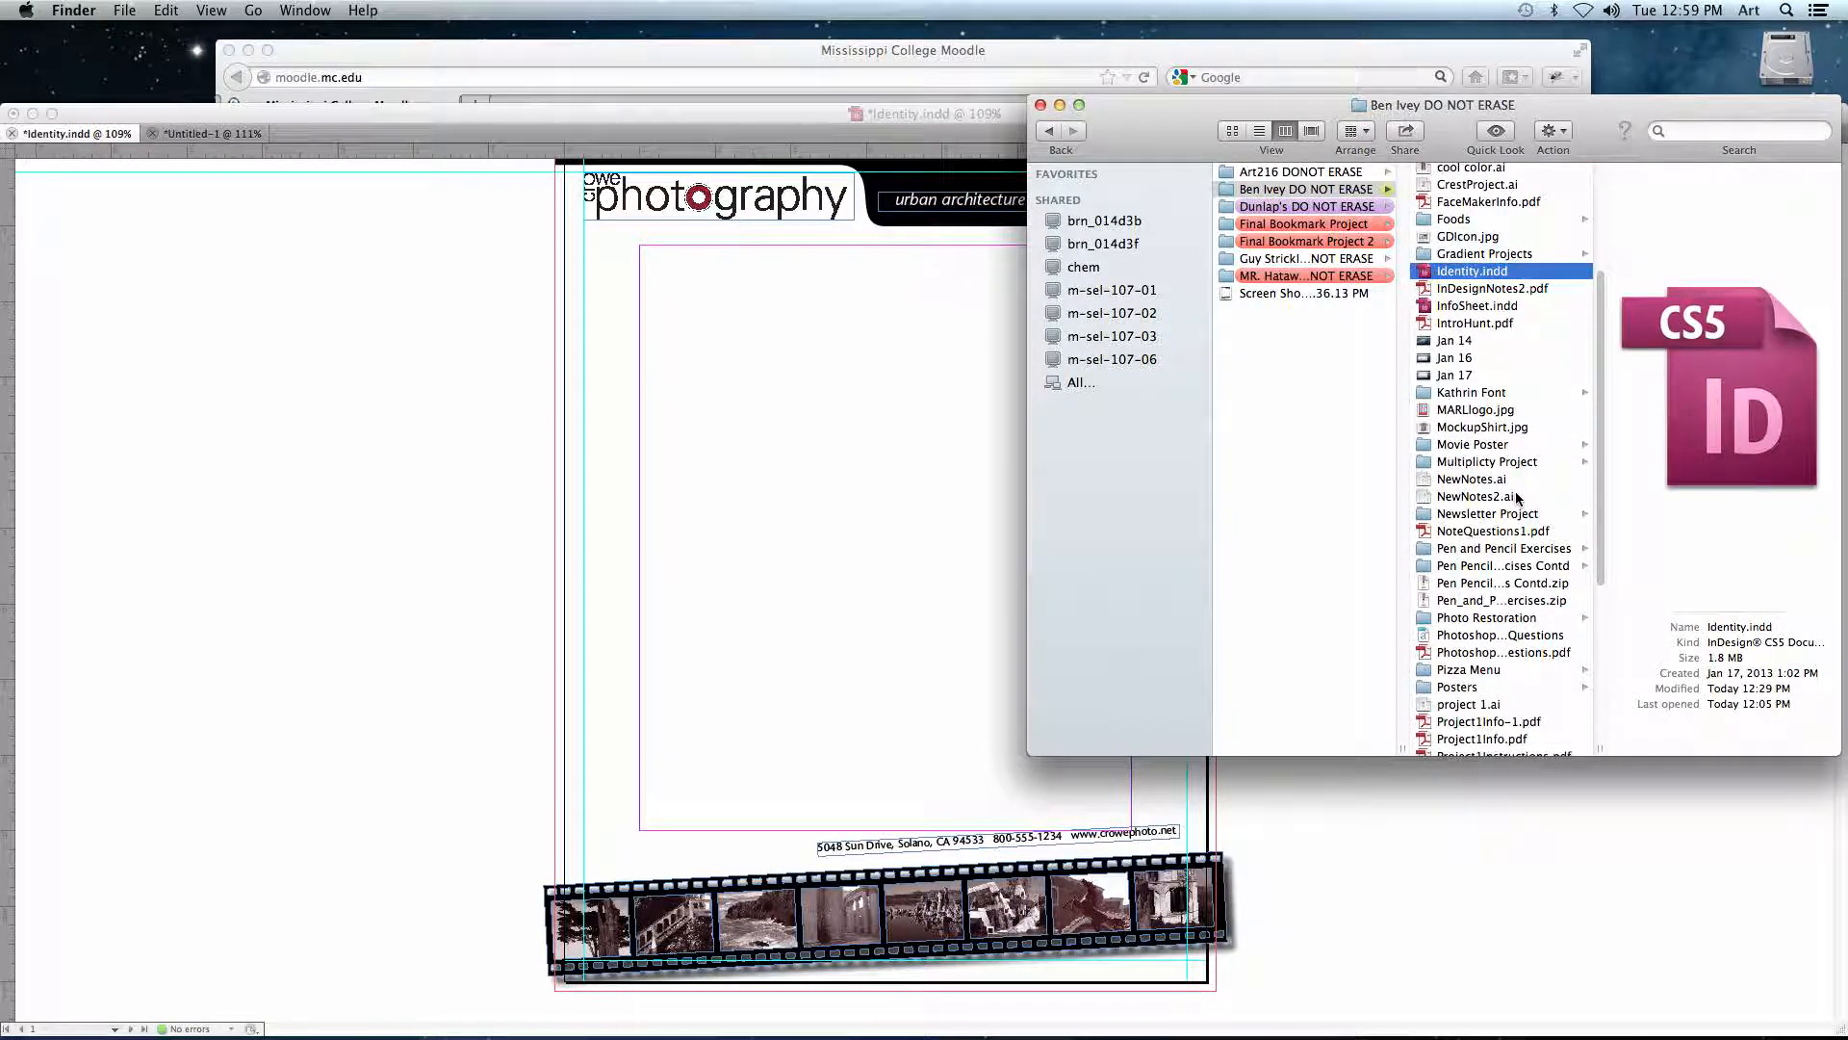
key("Down")
scroll(1535, 539, "down", 5)
scroll(1533, 536, "down", 6)
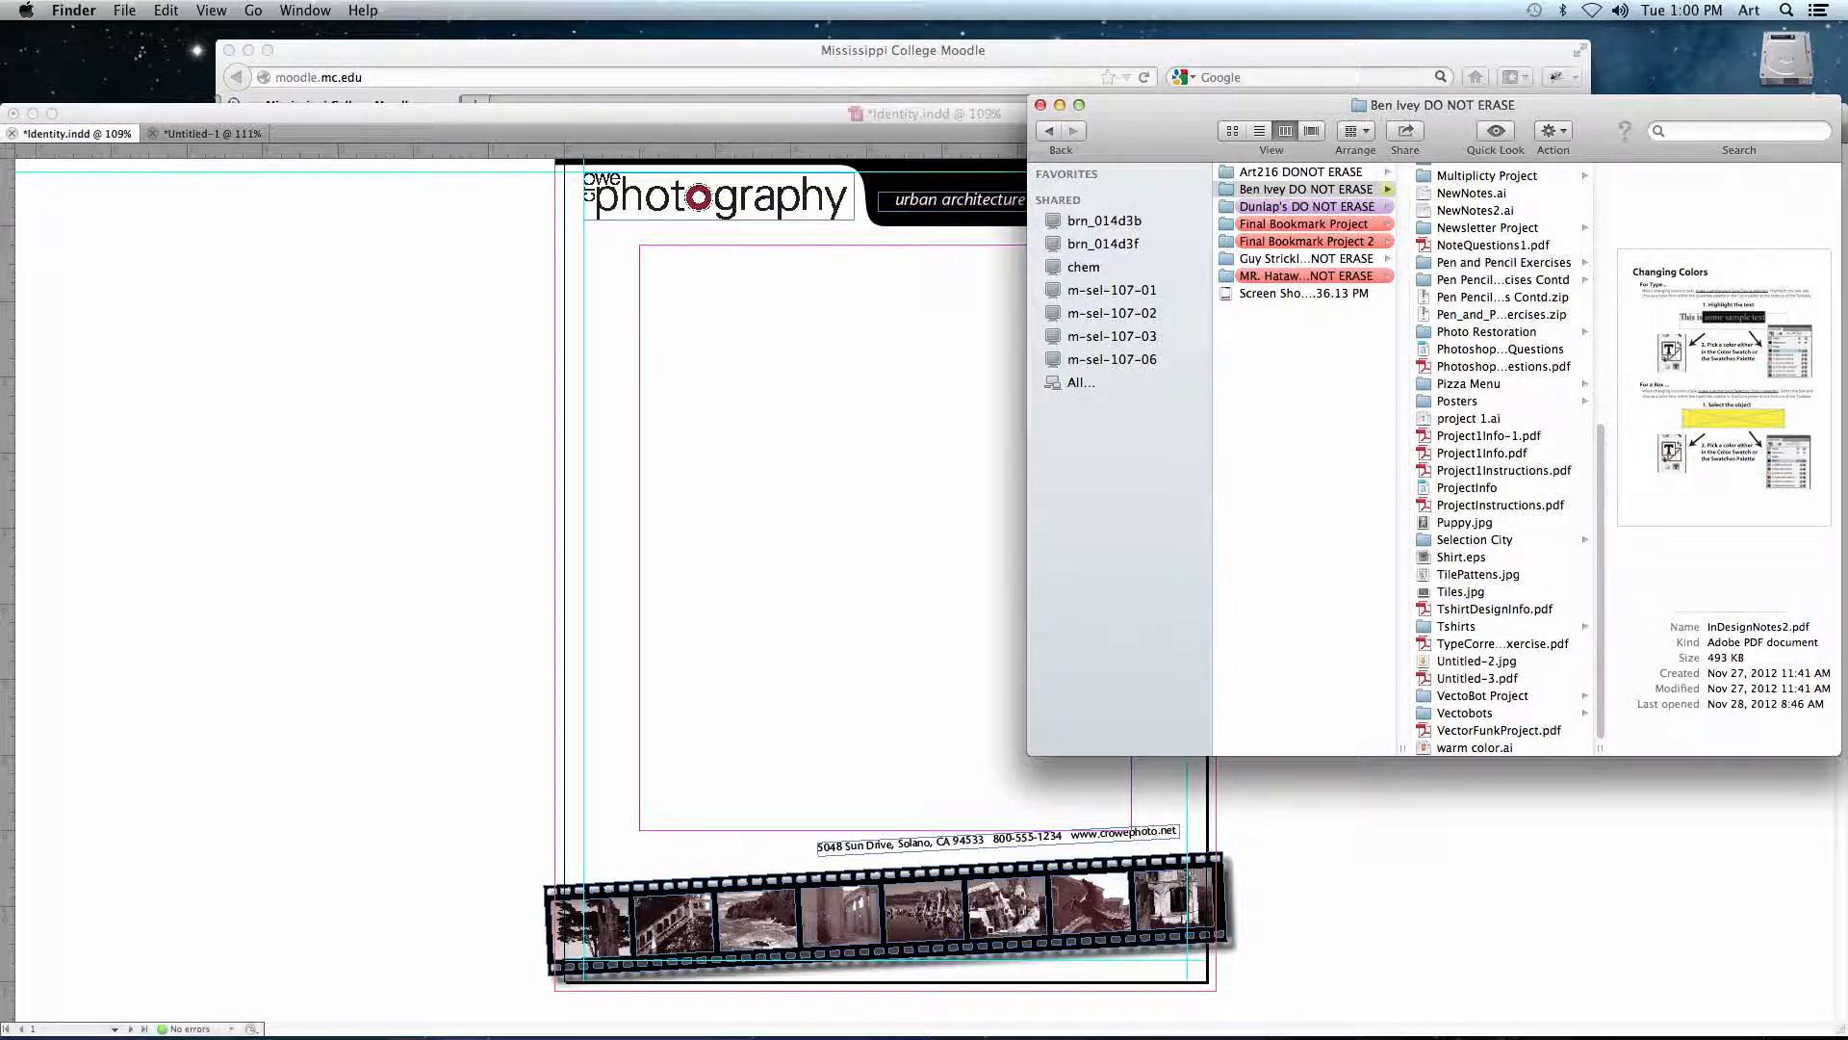
left_click(1535, 974)
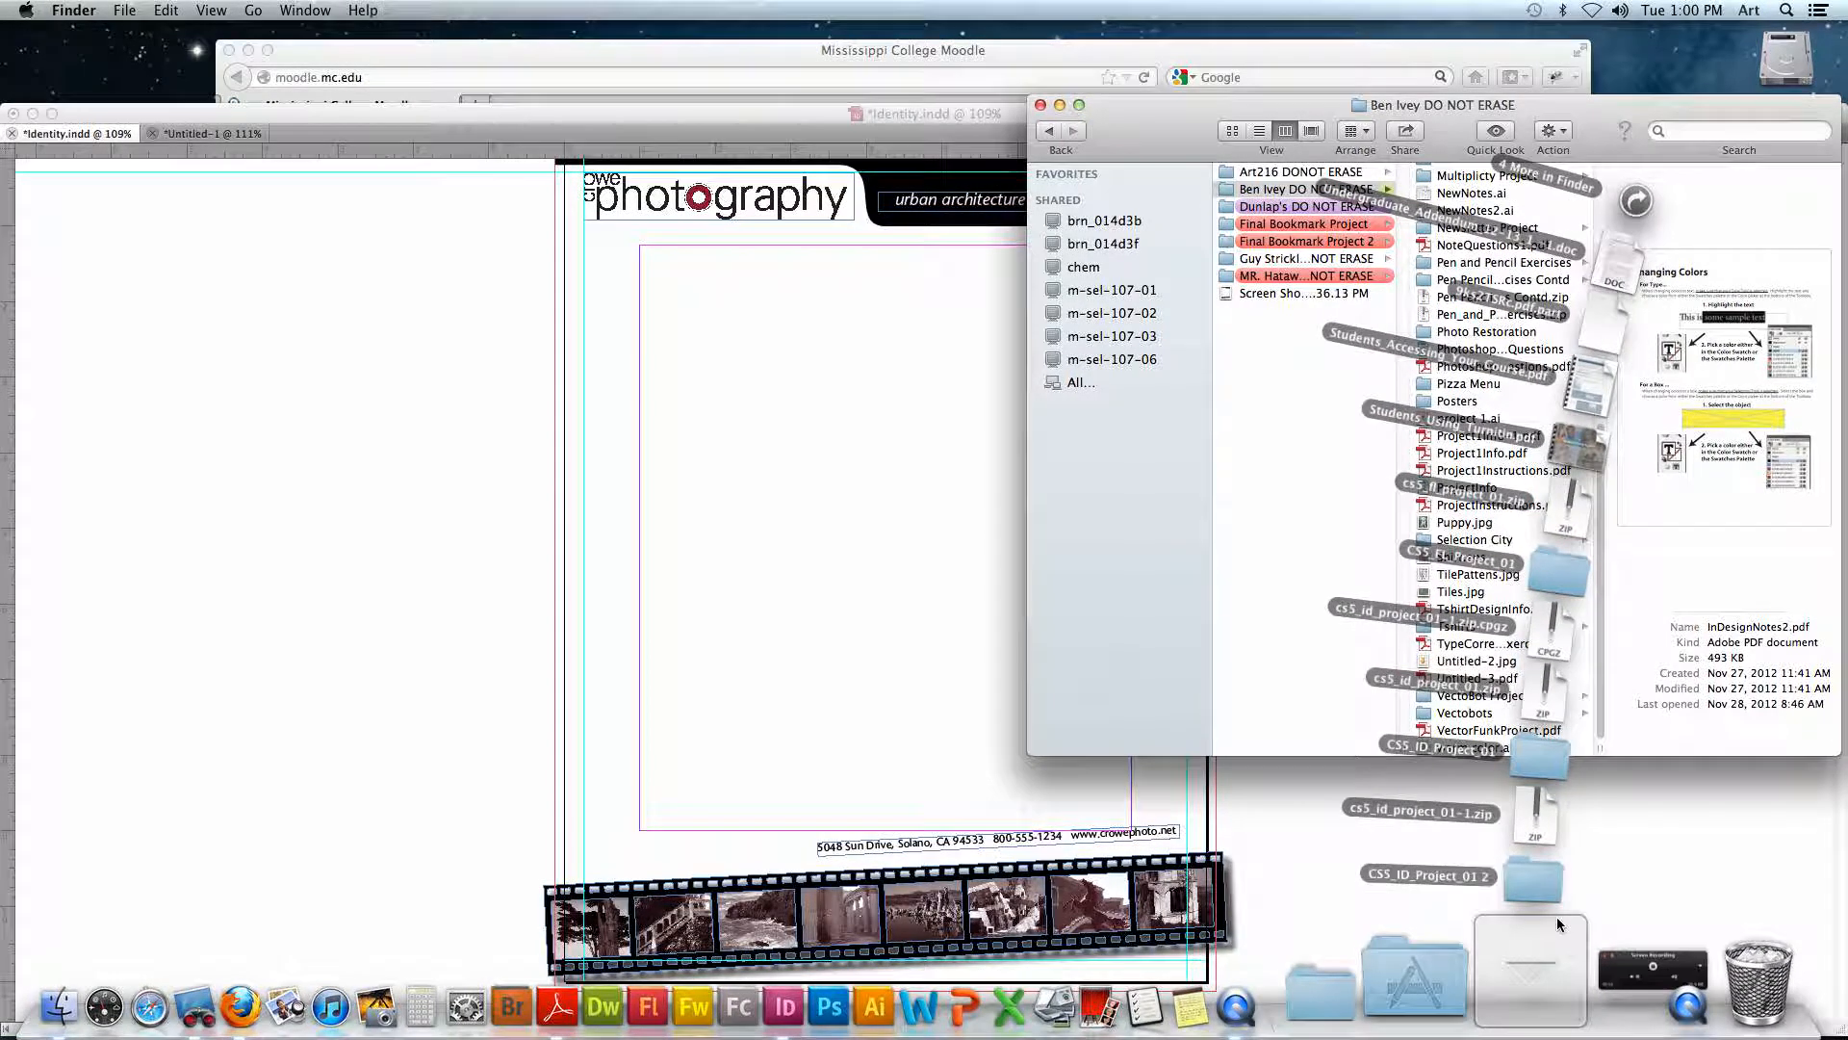
left_click(1548, 884)
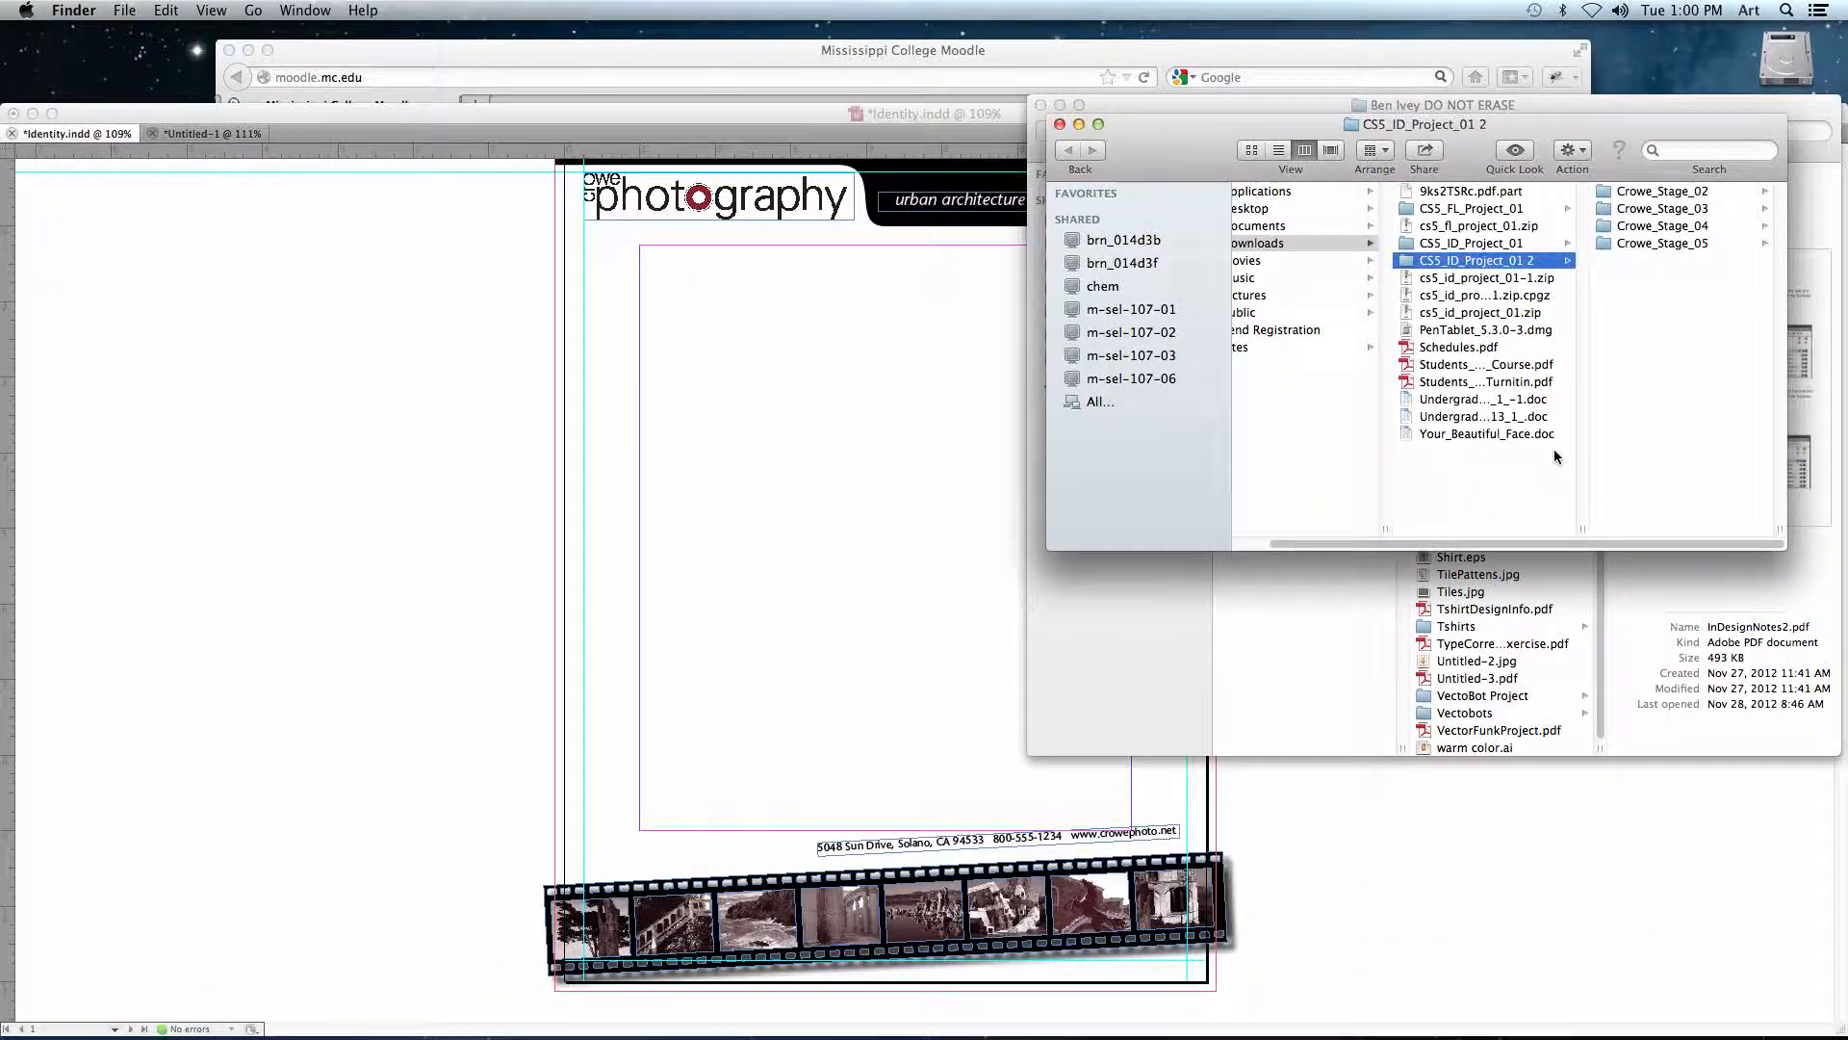
- Look inside the Crowe_Stage_05 and Crowe_Stage_04 folders and select contact.rtf in Crowe_Stage_04
left_click(1626, 244)
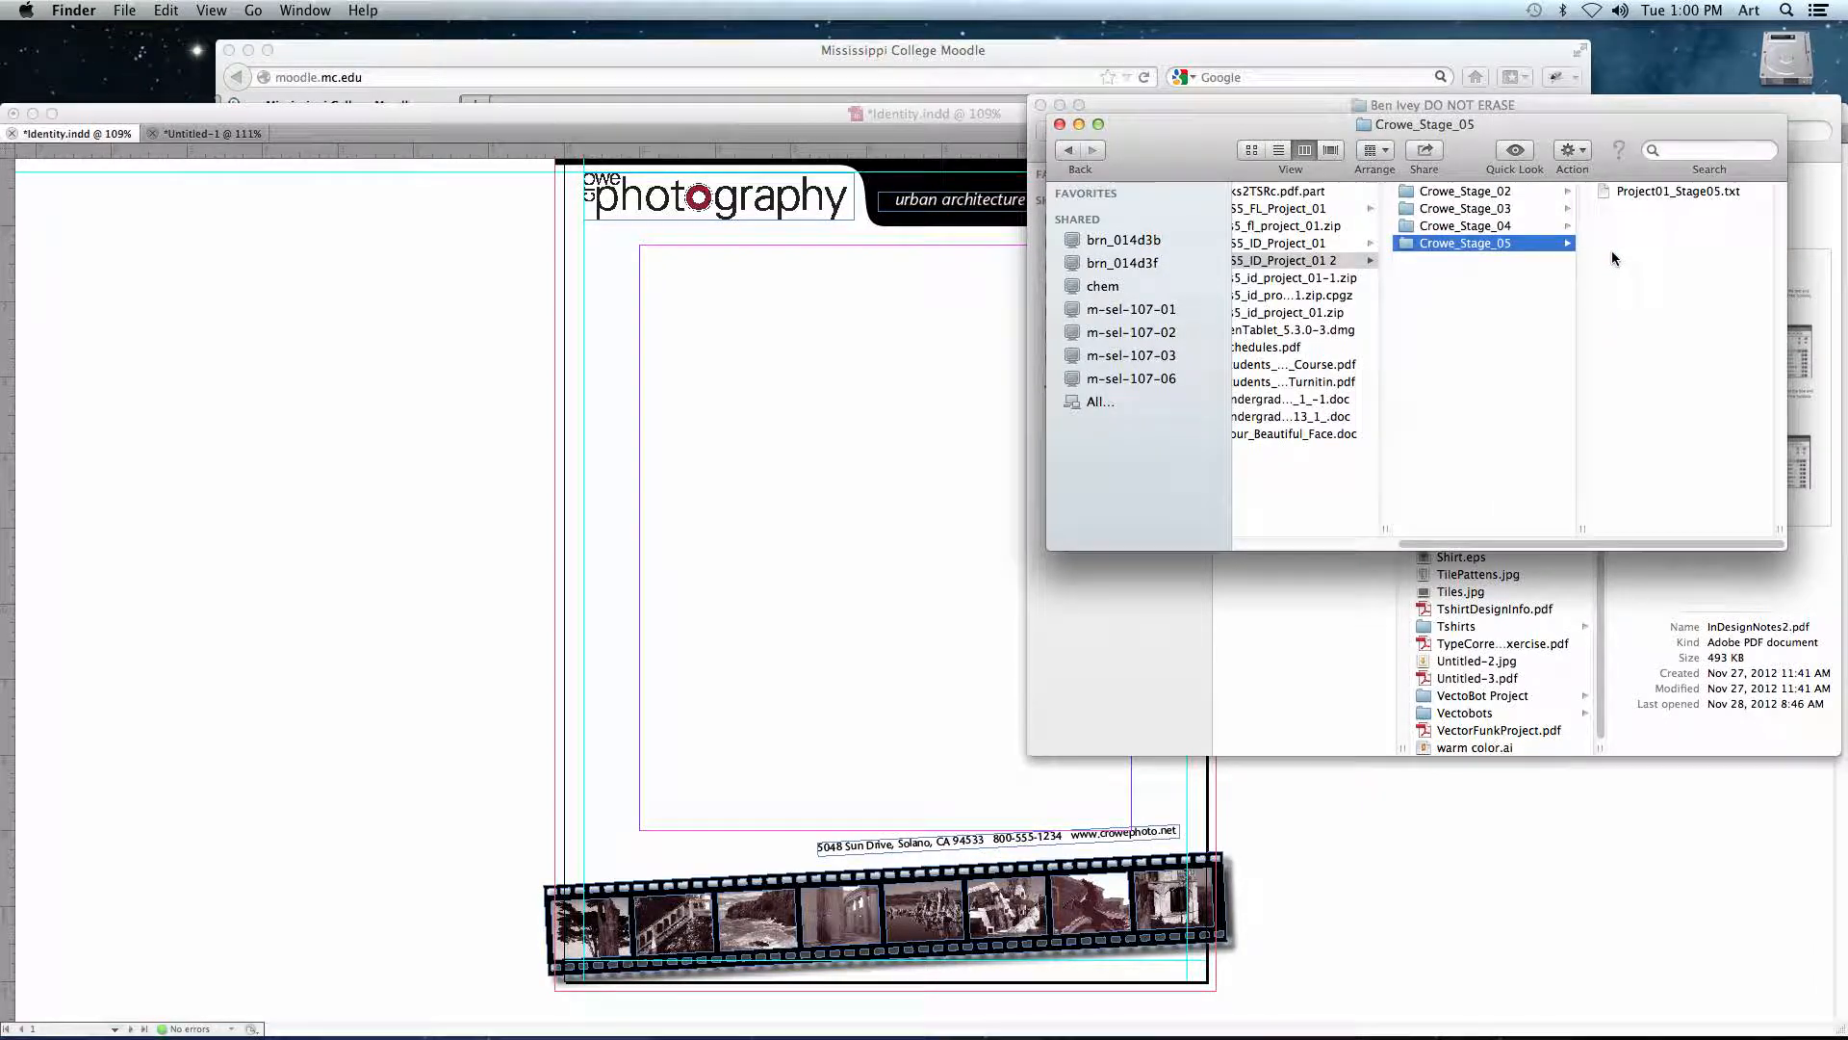
left_click(1474, 226)
left_click(1646, 194)
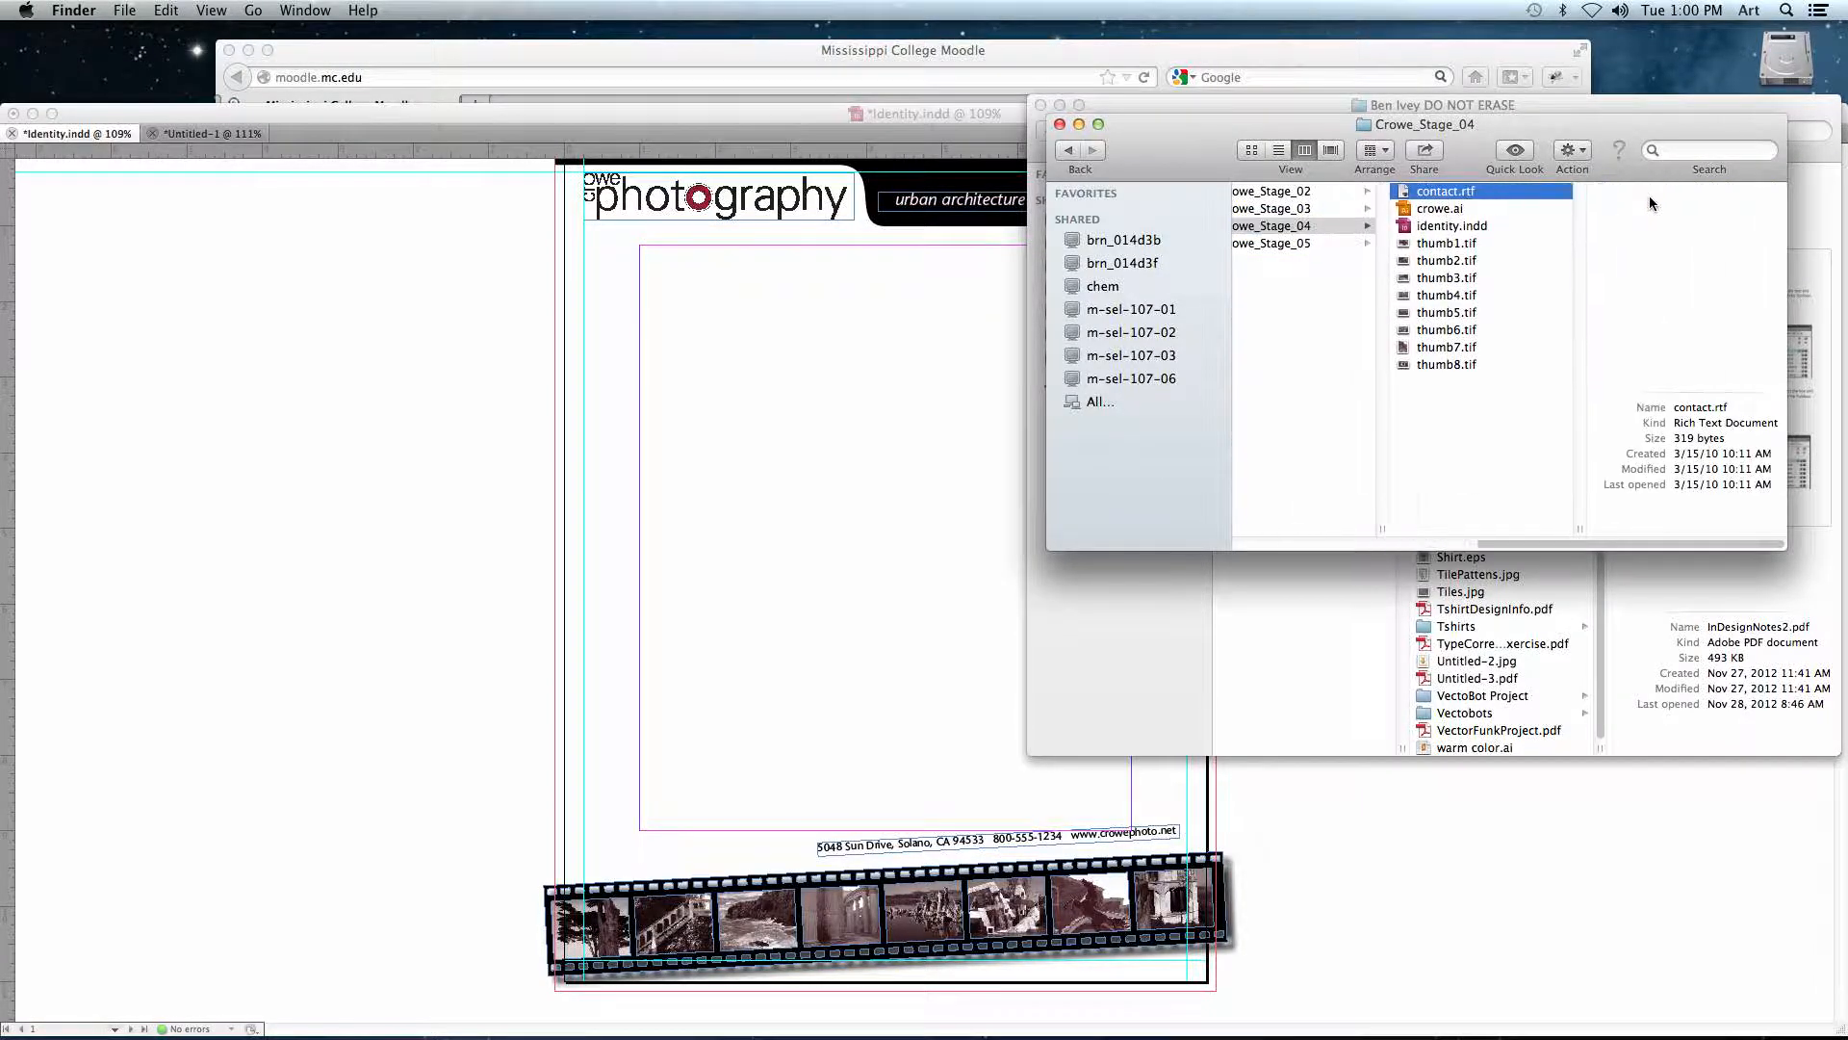
left_click_drag(1464, 169, 1300, 164)
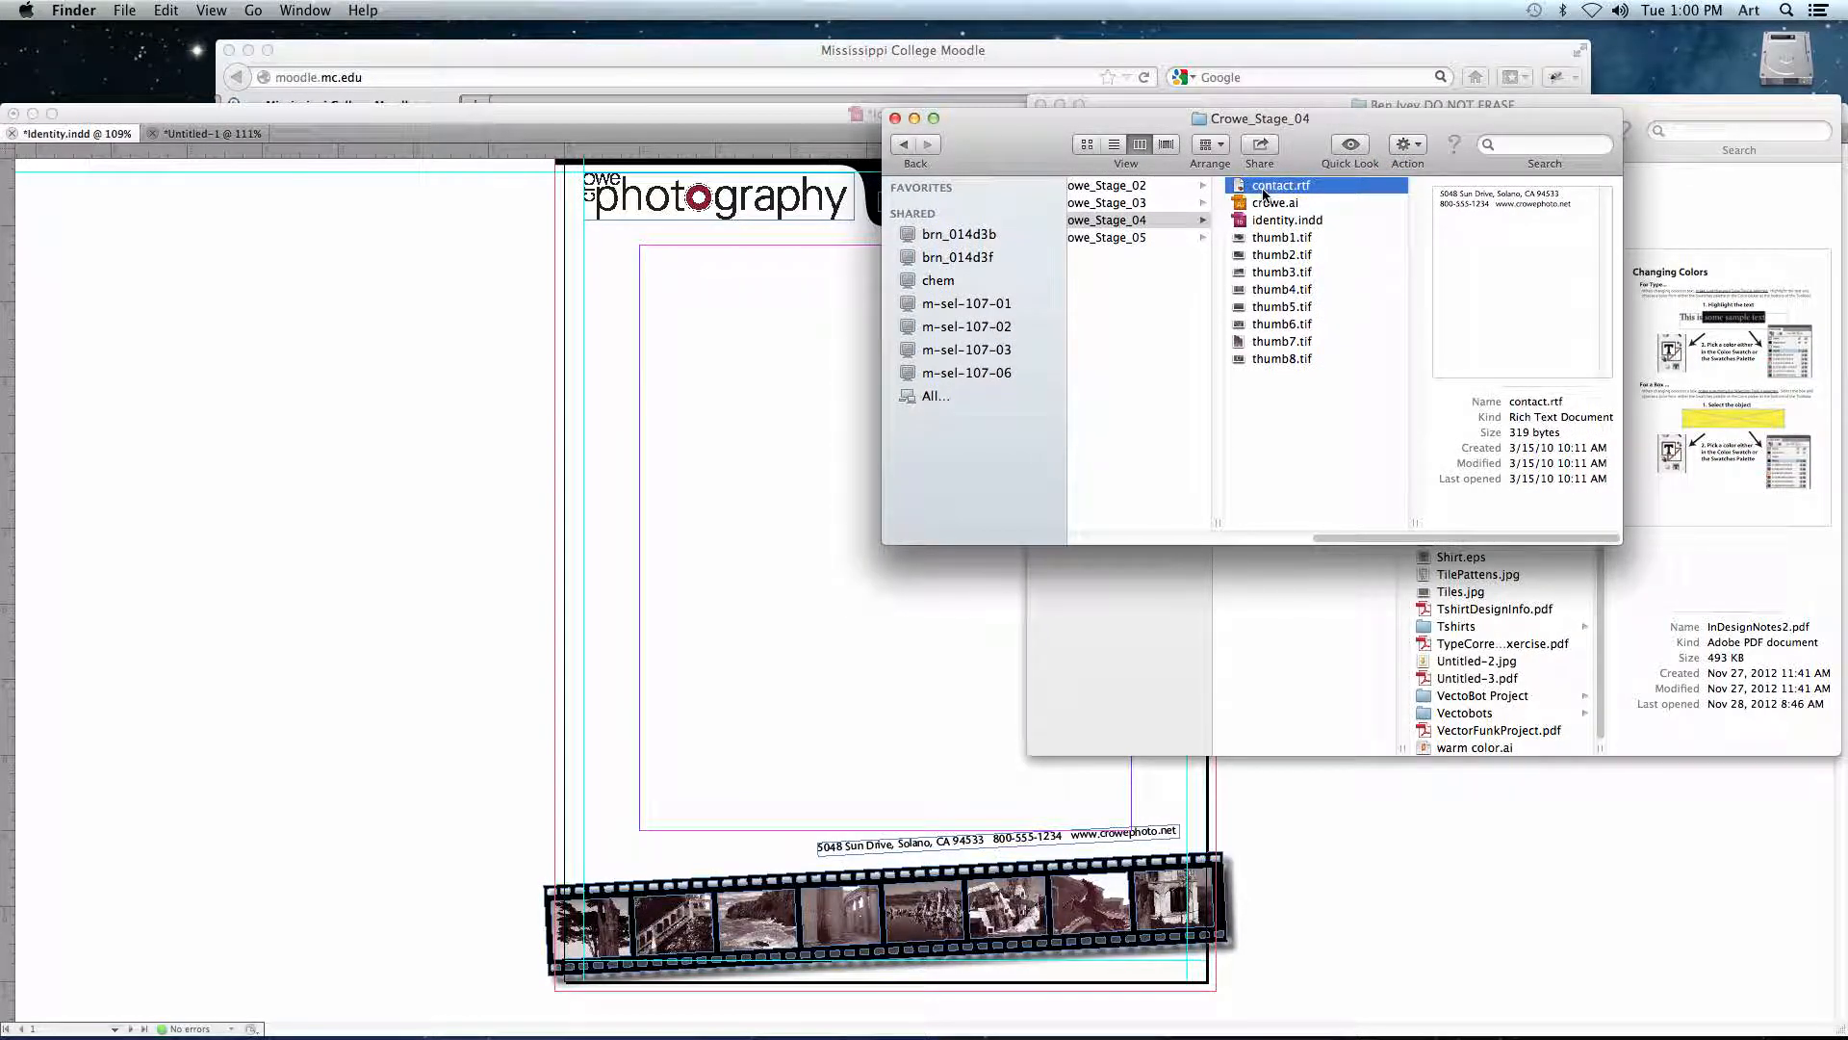
- Open contact.rtf in TextEdit, highlight its line of contact details, and close the file without changes
double_click(1281, 189)
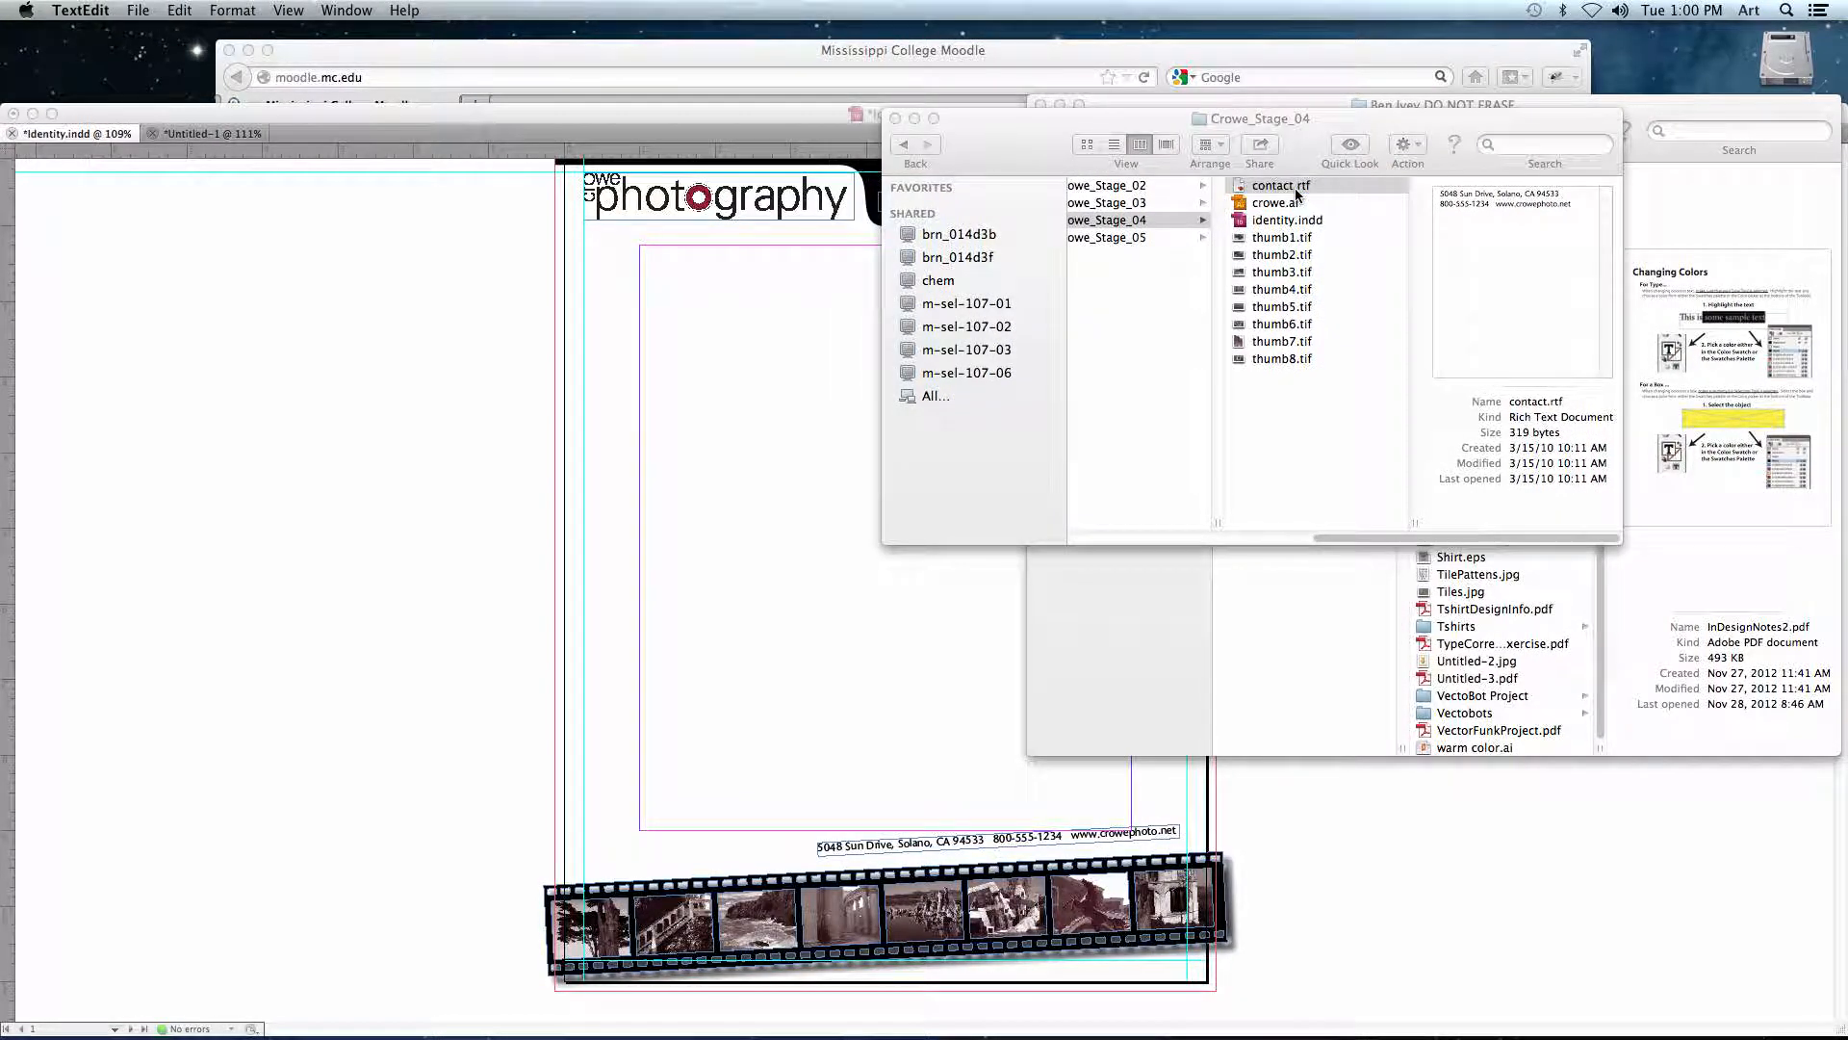
left_click_drag(502, 146, 241, 146)
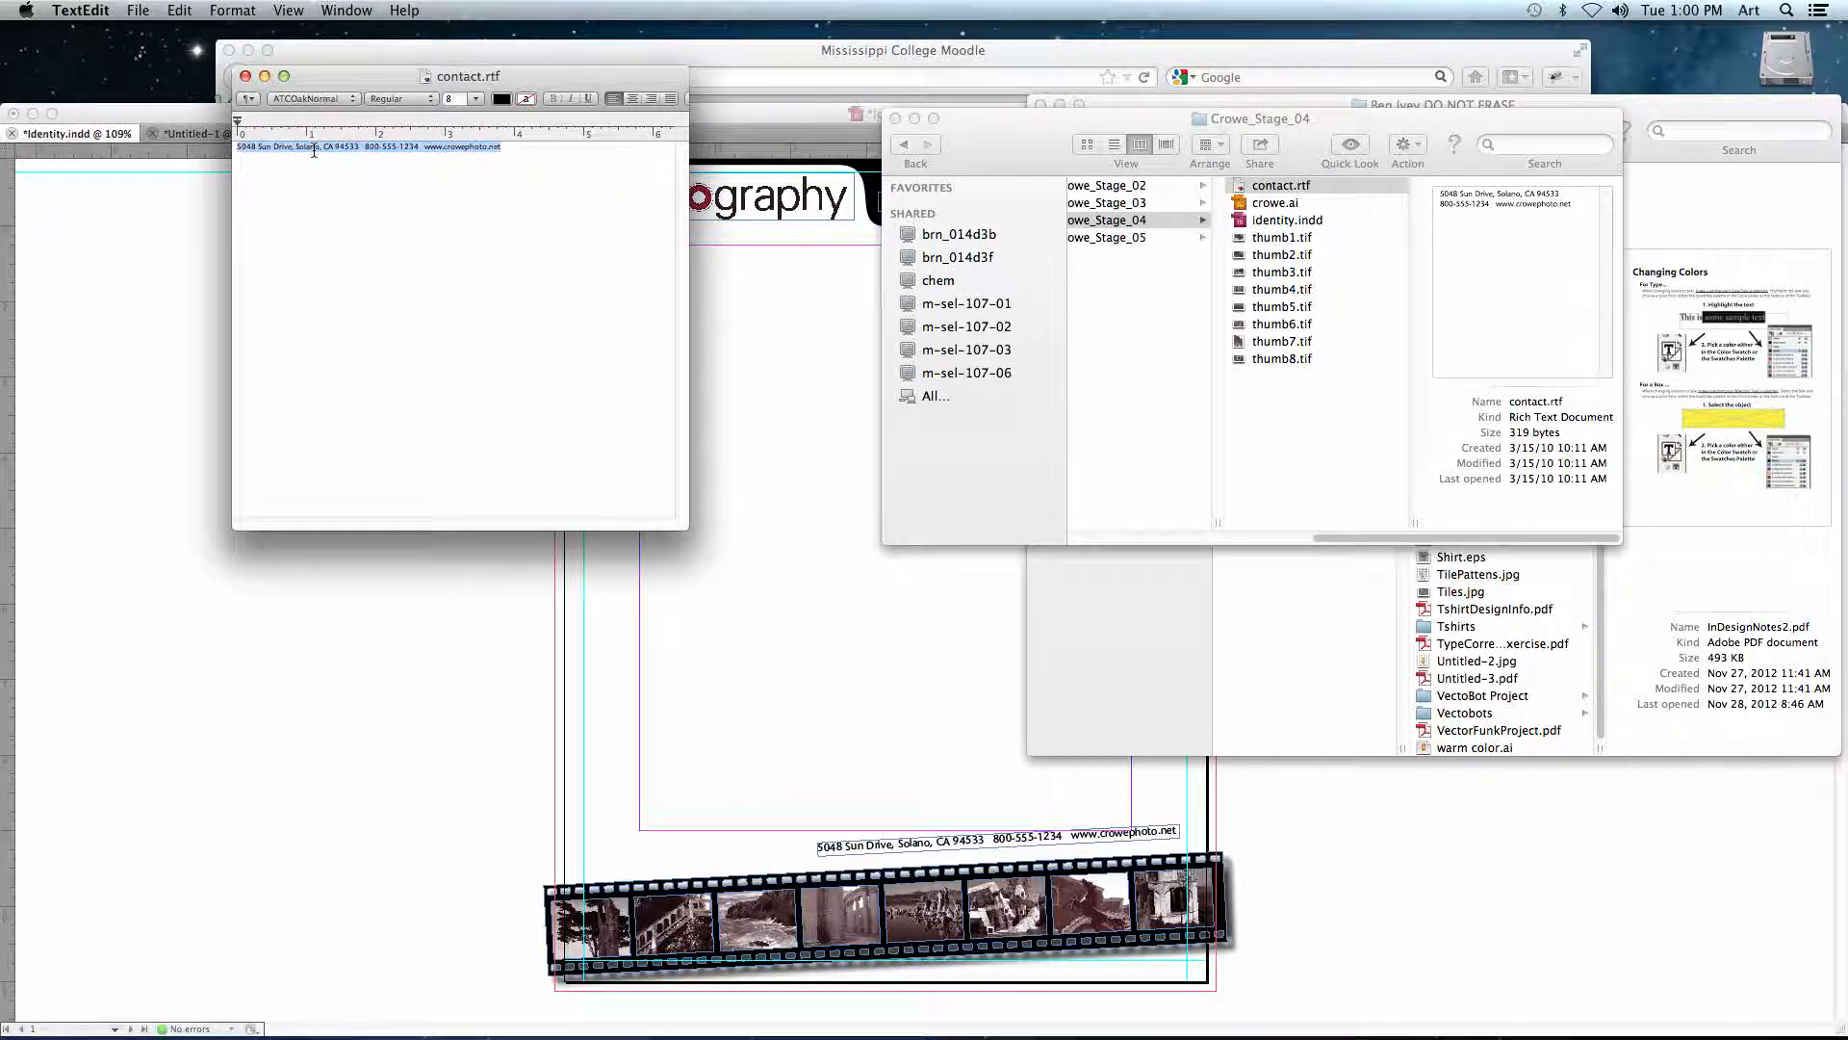
key("super+w")
left_click(1291, 234)
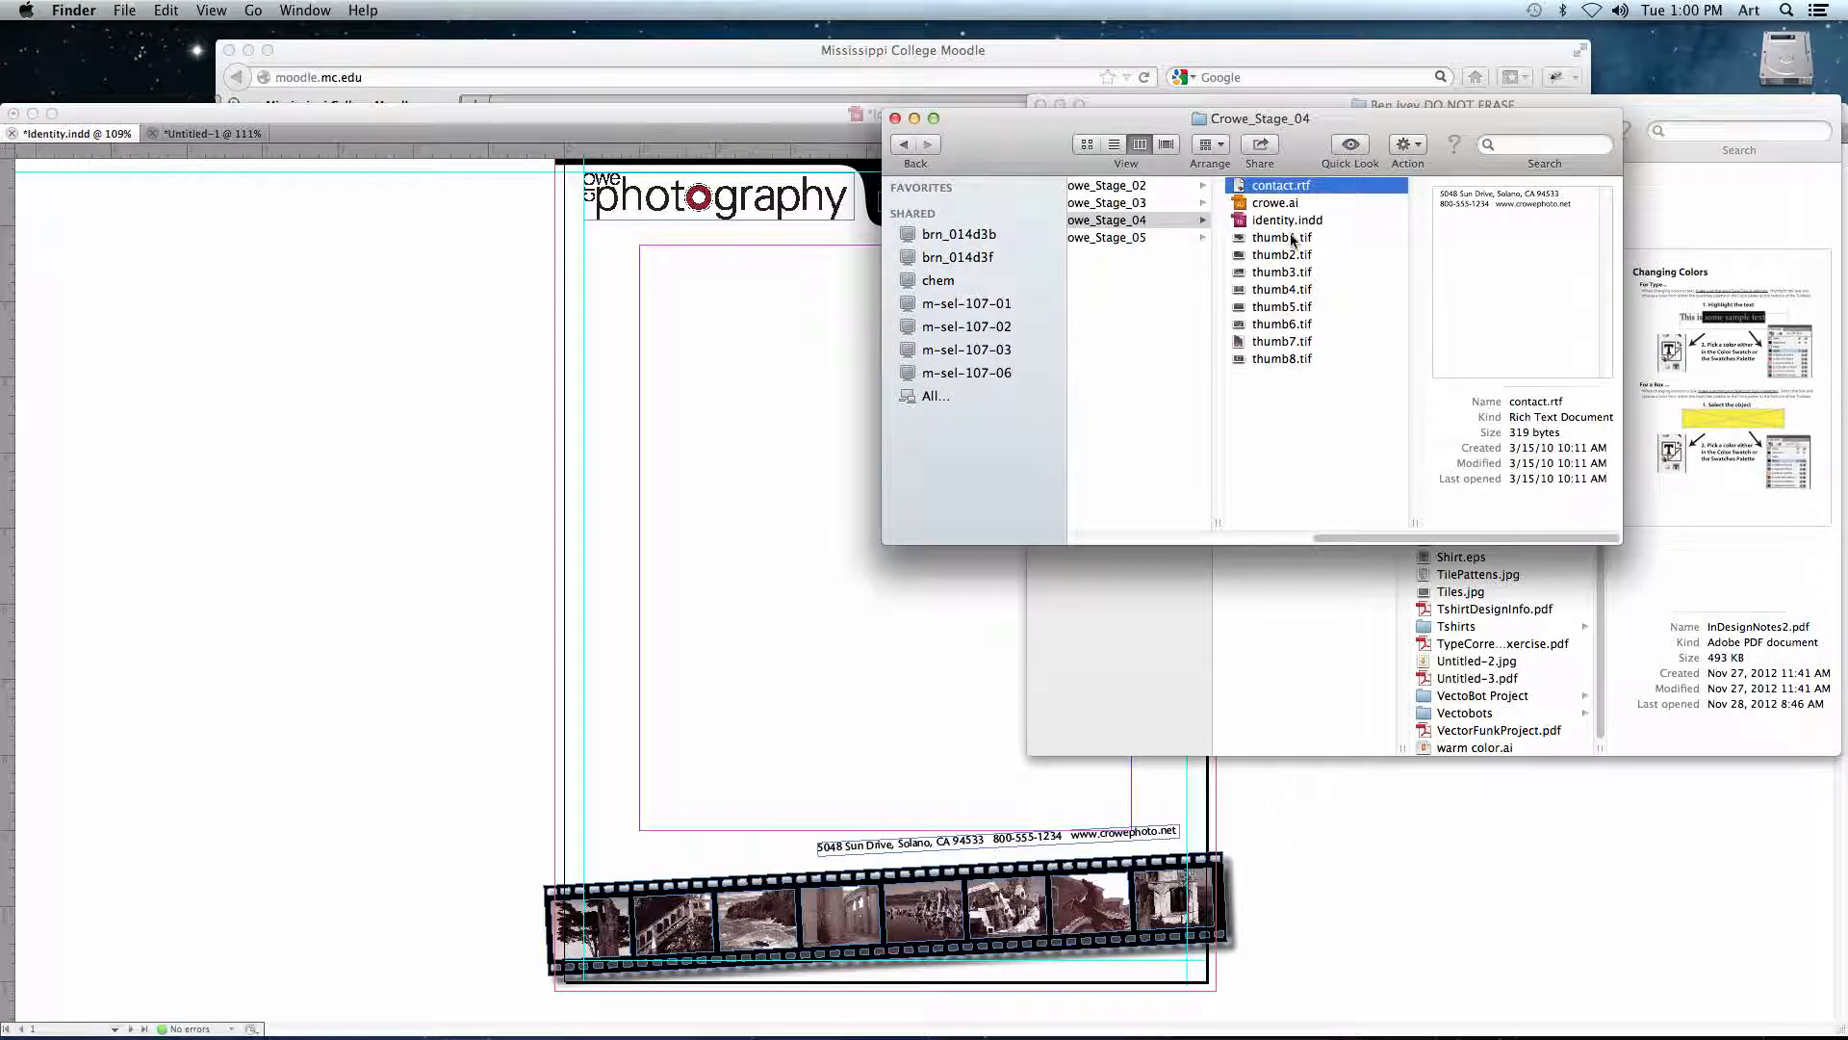
- Switch back to InDesign and draw a wide, empty text frame in the upper middle of the letterhead's blank body area
left_click(674, 364)
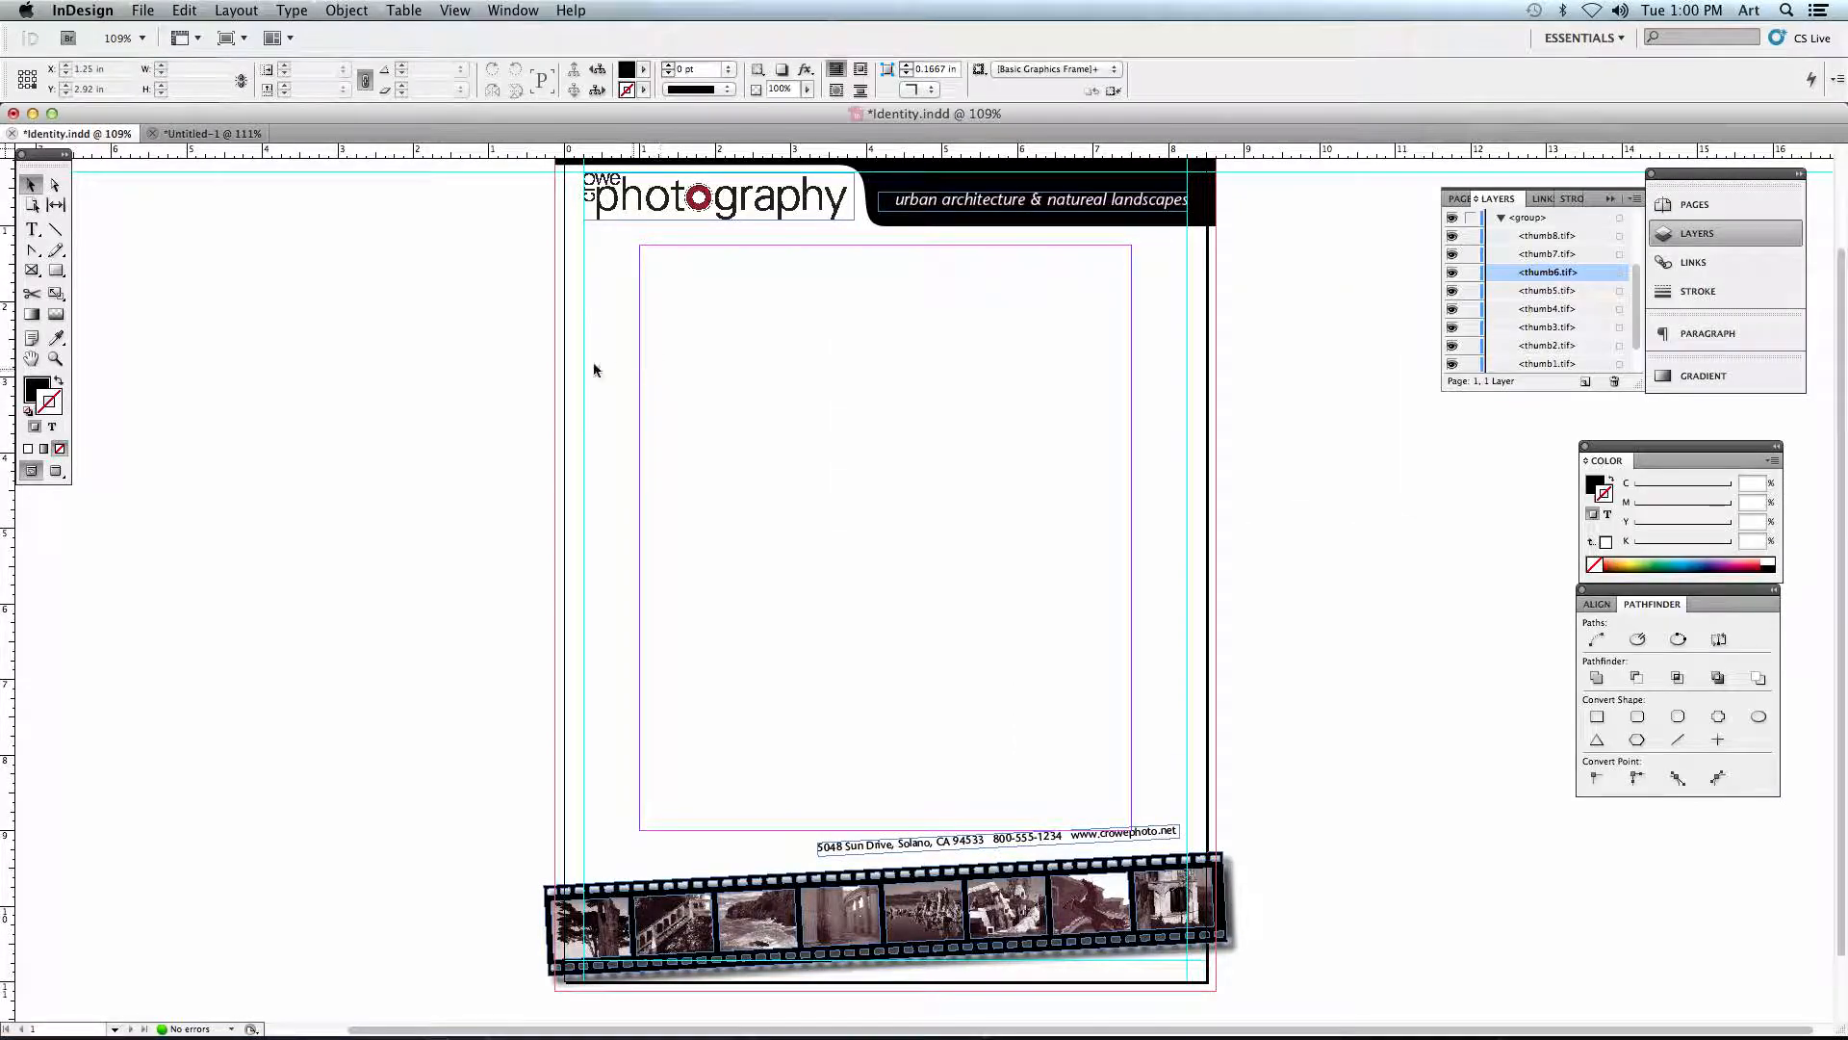
left_click(33, 234)
left_click_drag(672, 394, 1031, 534)
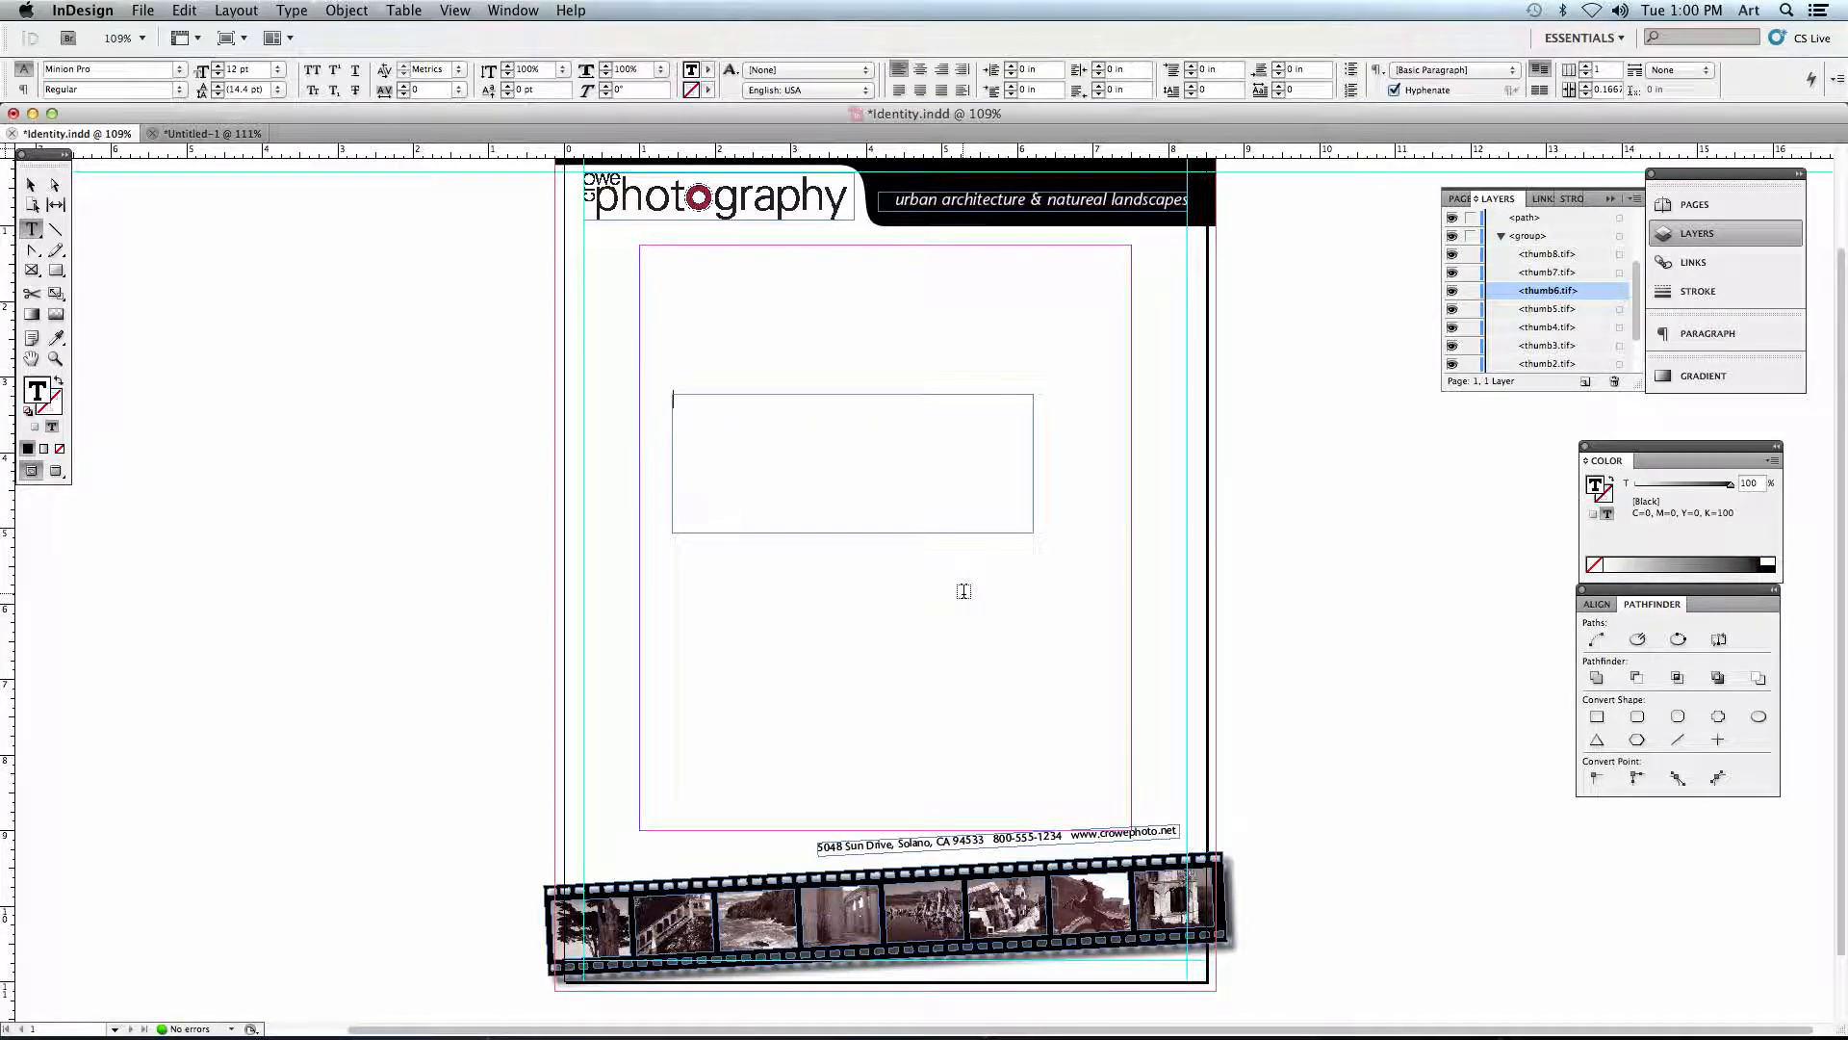
- Place contact.rtf from the Crowe_Stage_01 folder into the new text frame and select the whole imported contact line
left_click(143, 10)
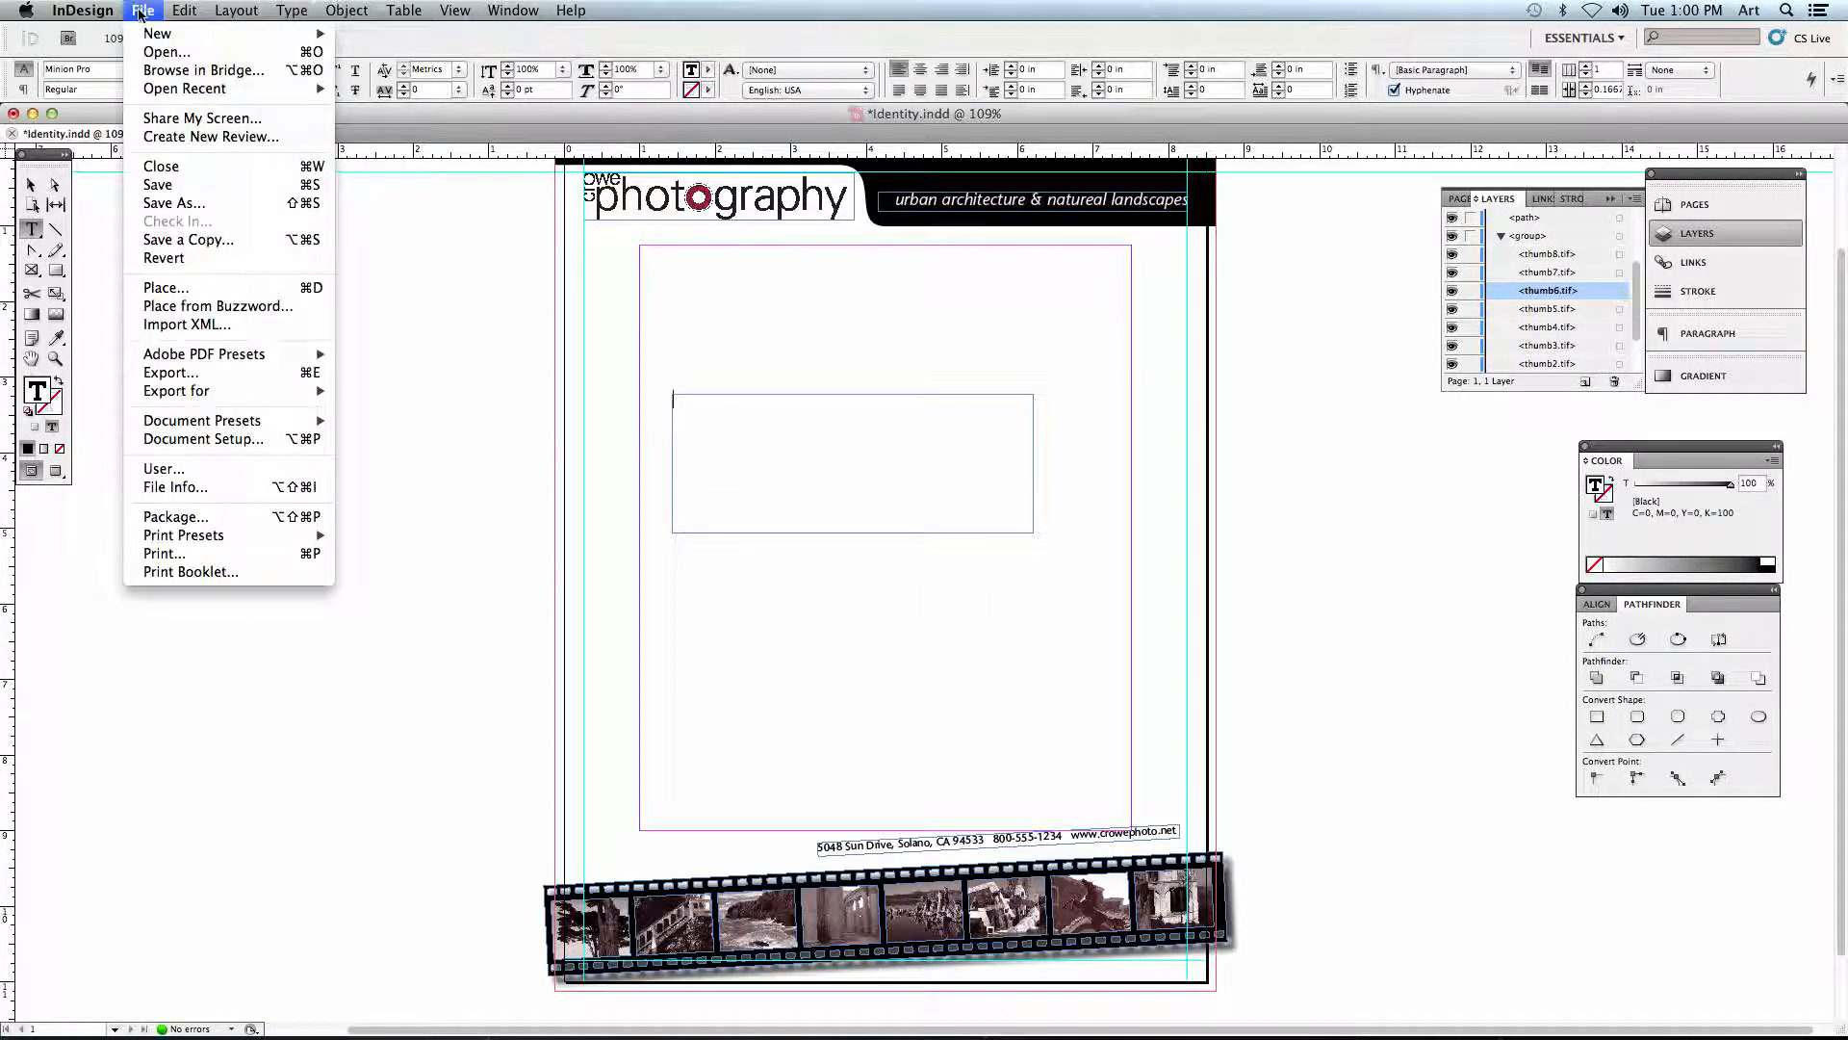
left_click(155, 288)
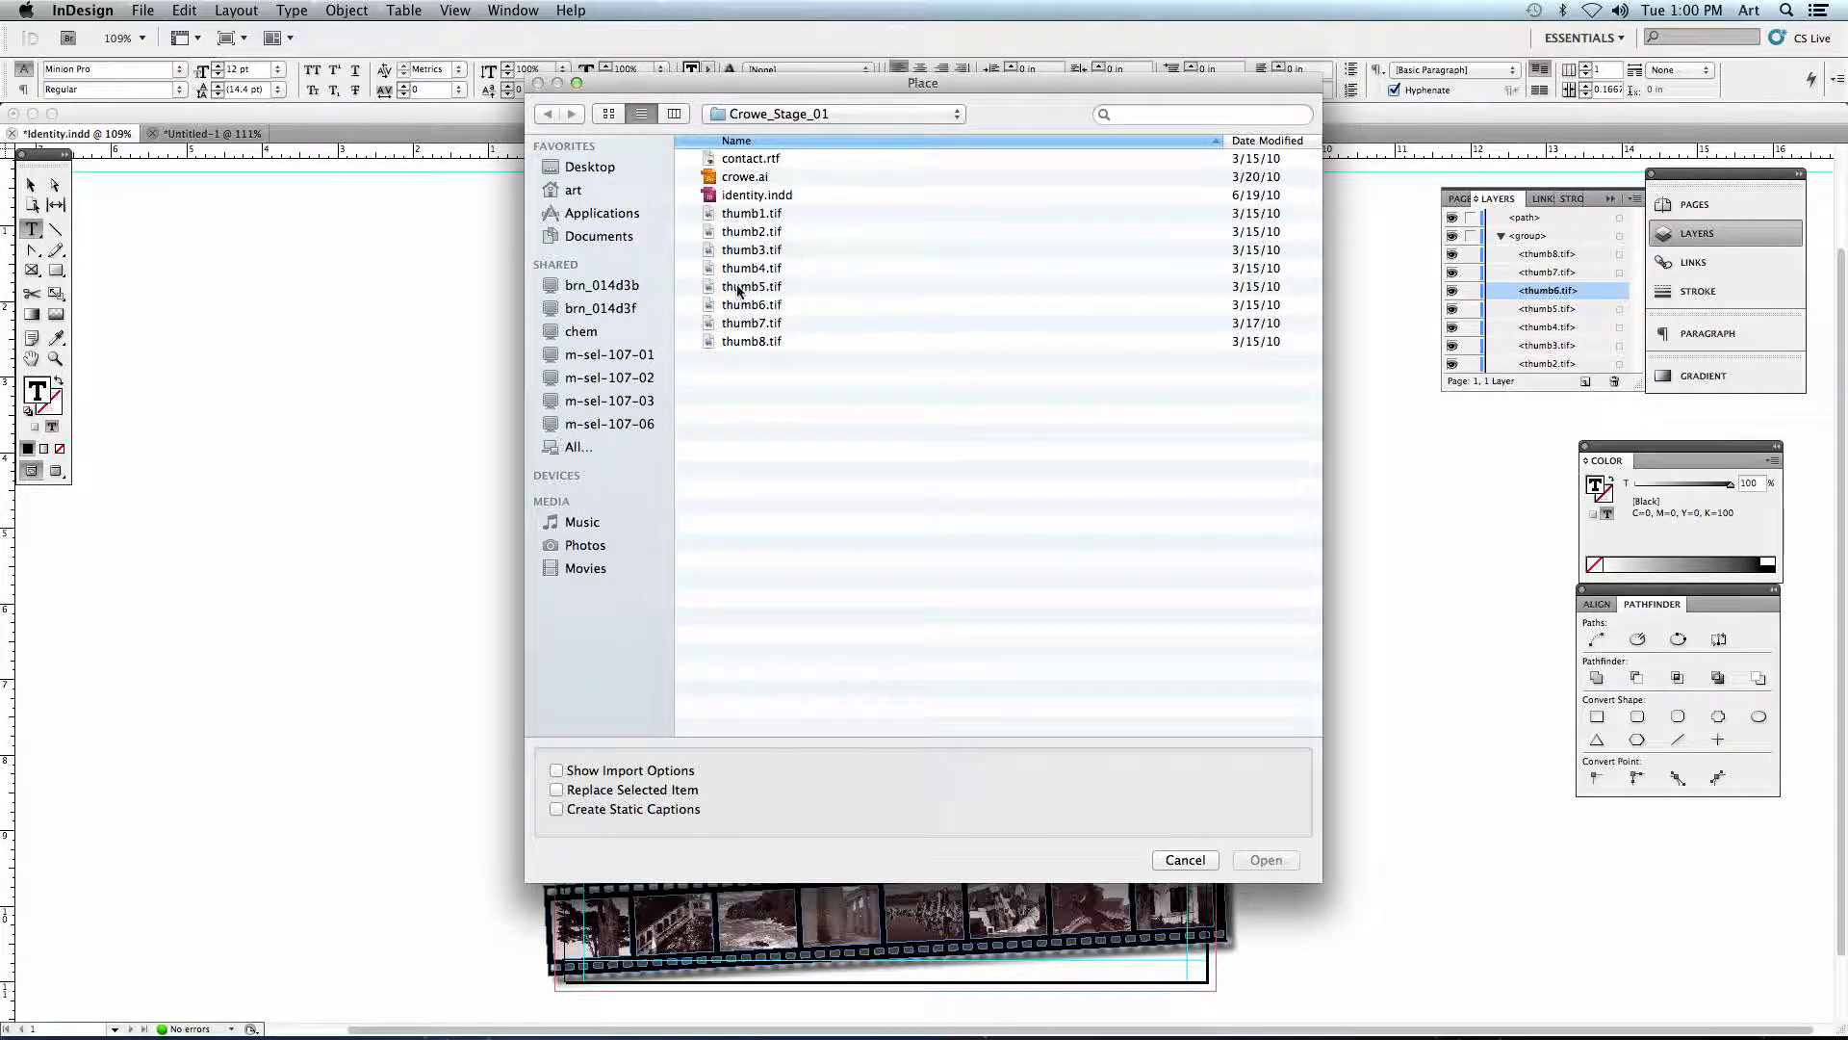
left_click(799, 262)
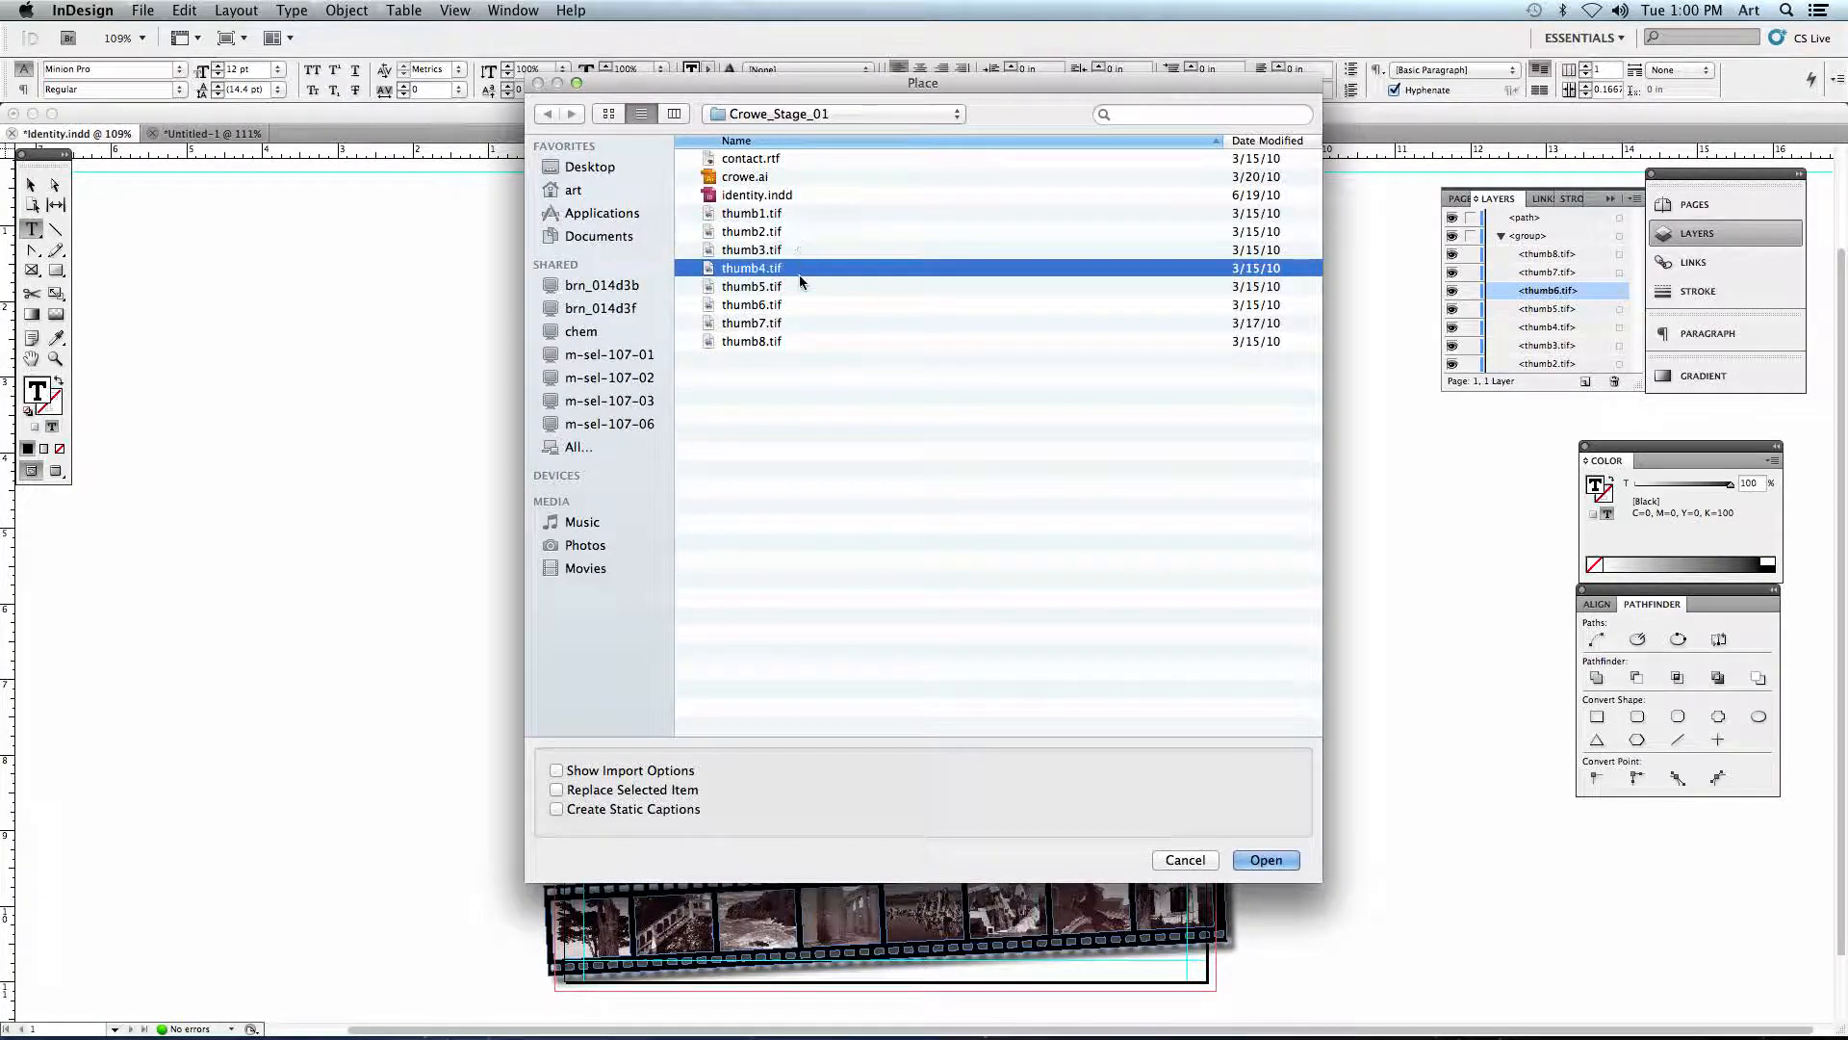
left_click(716, 160)
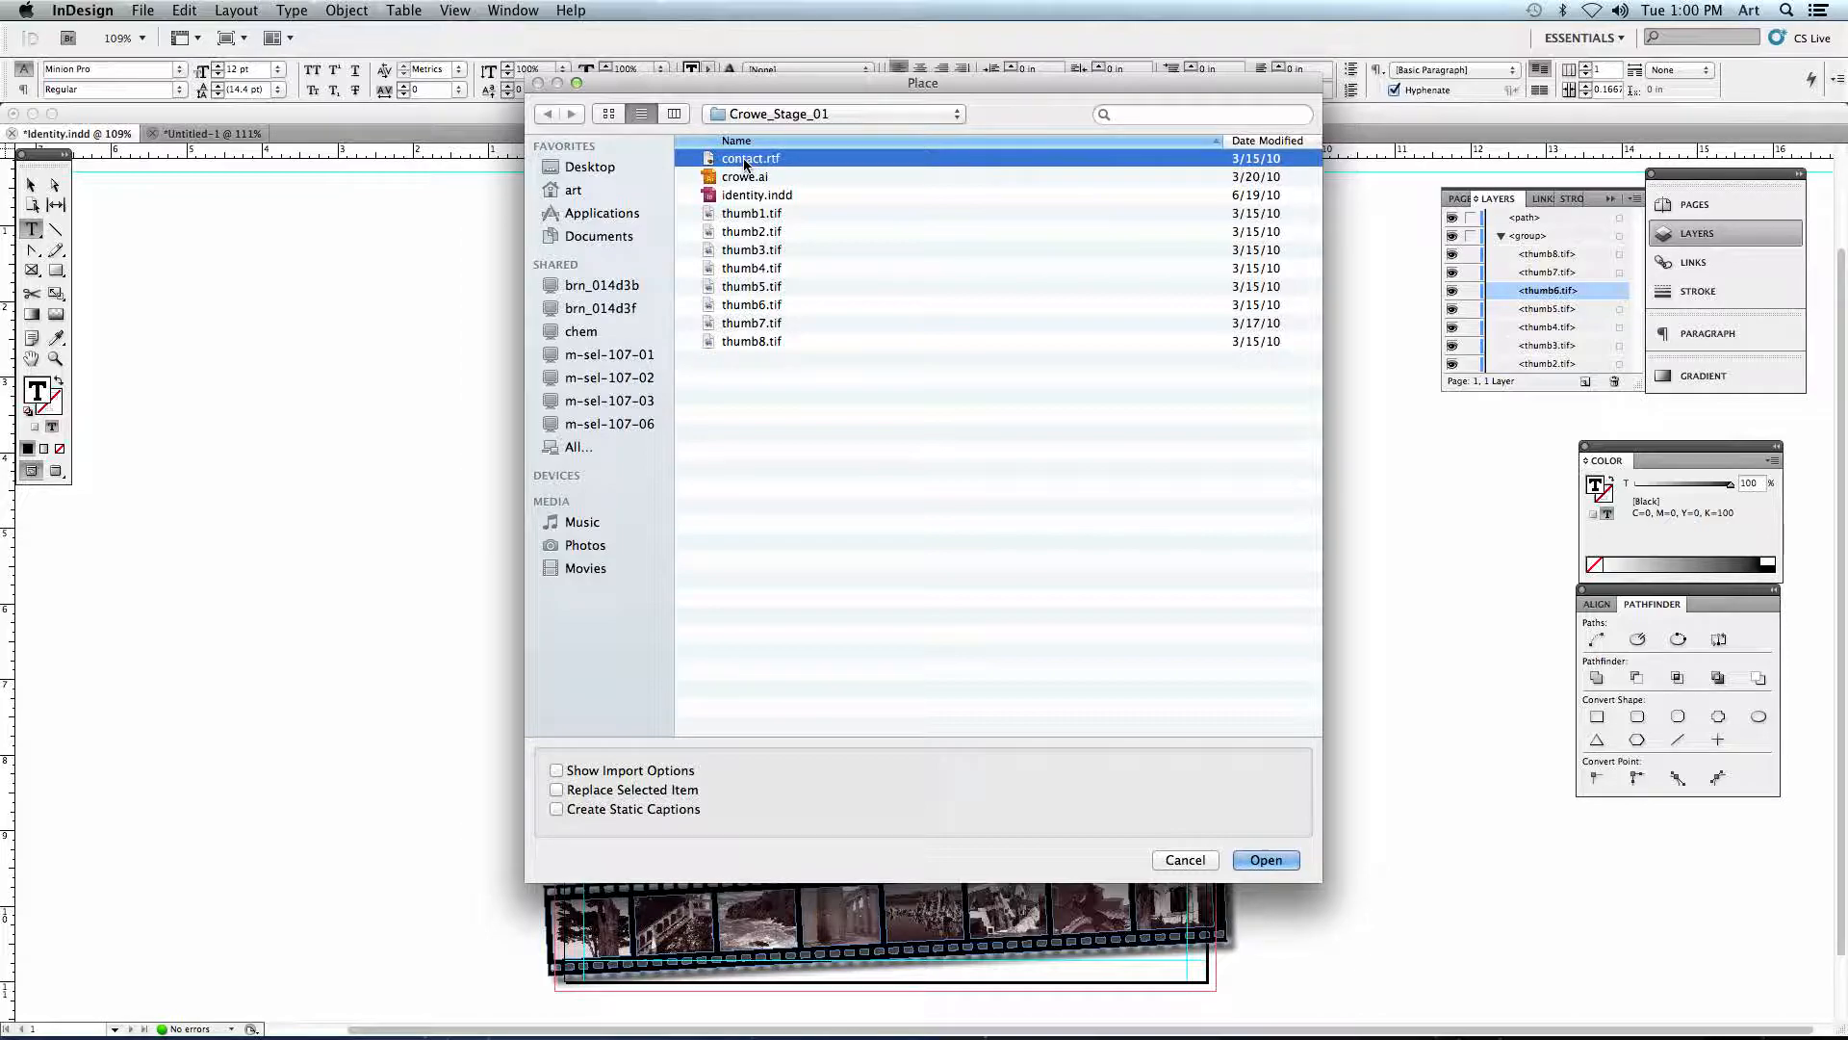
left_click(1267, 860)
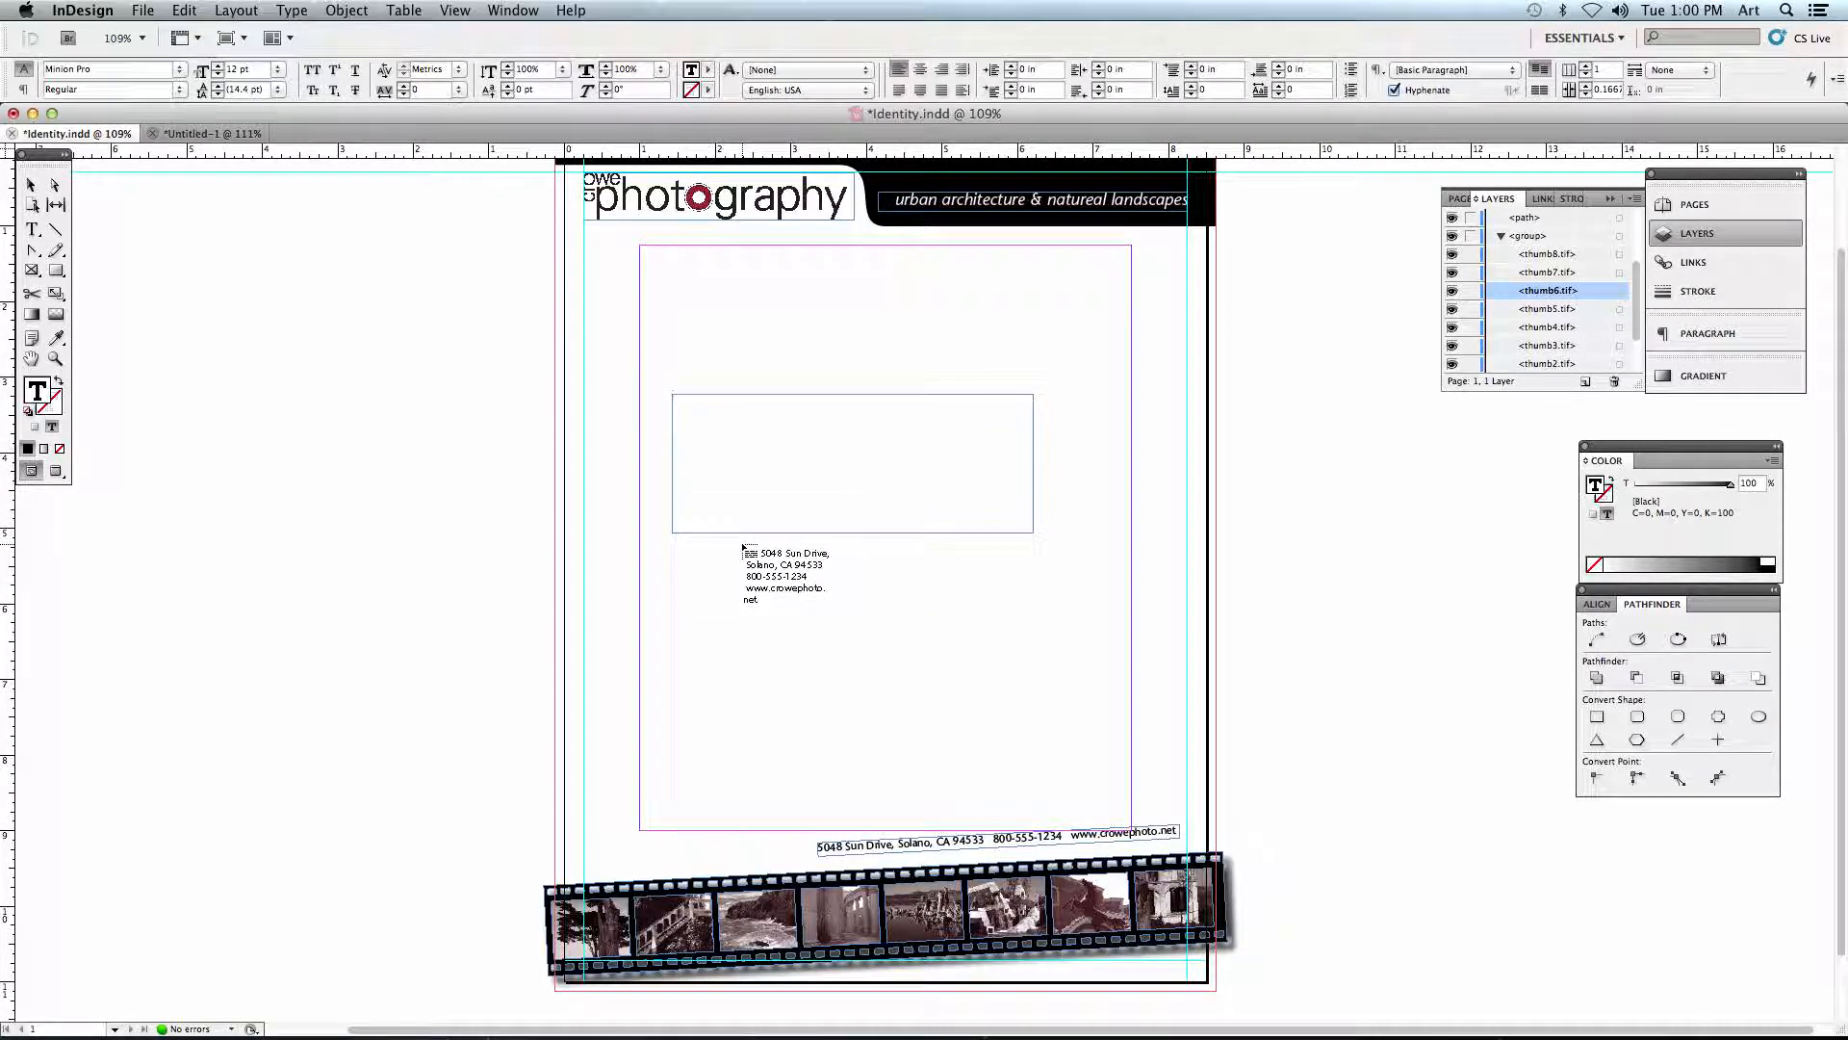
left_click(710, 435)
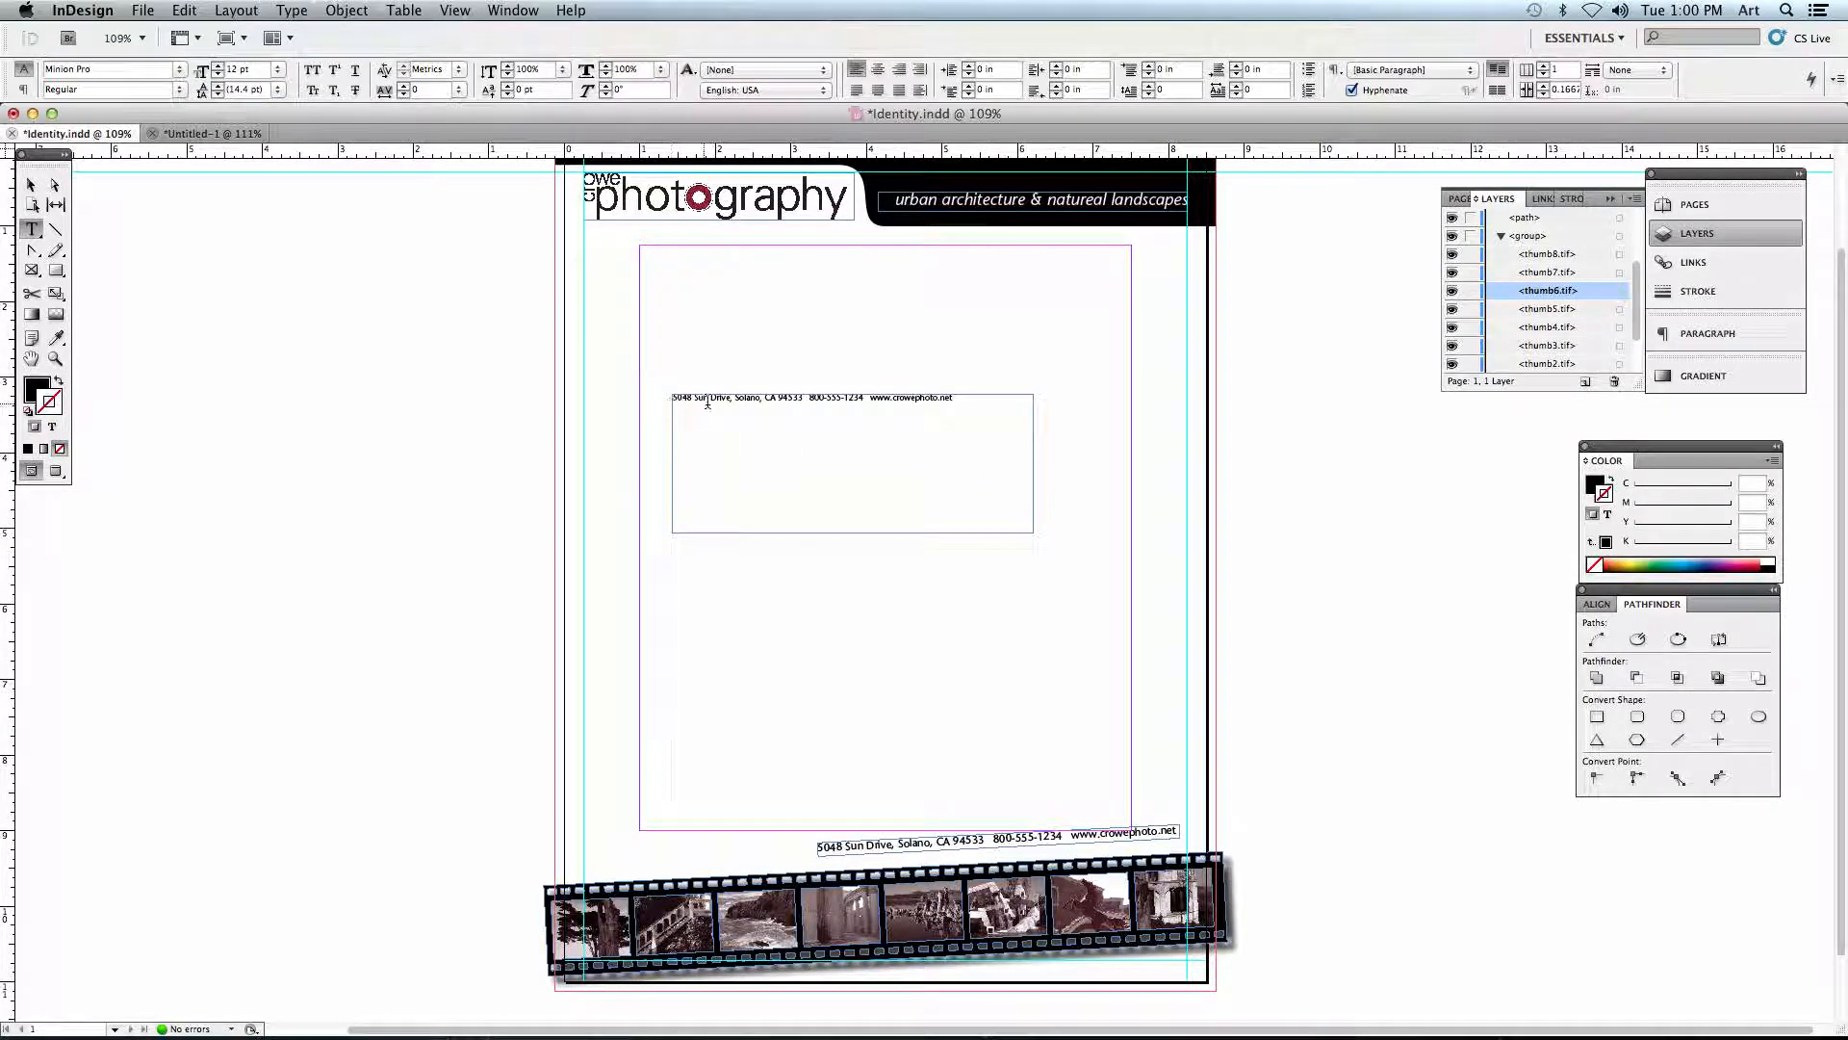
left_click_drag(951, 398, 658, 391)
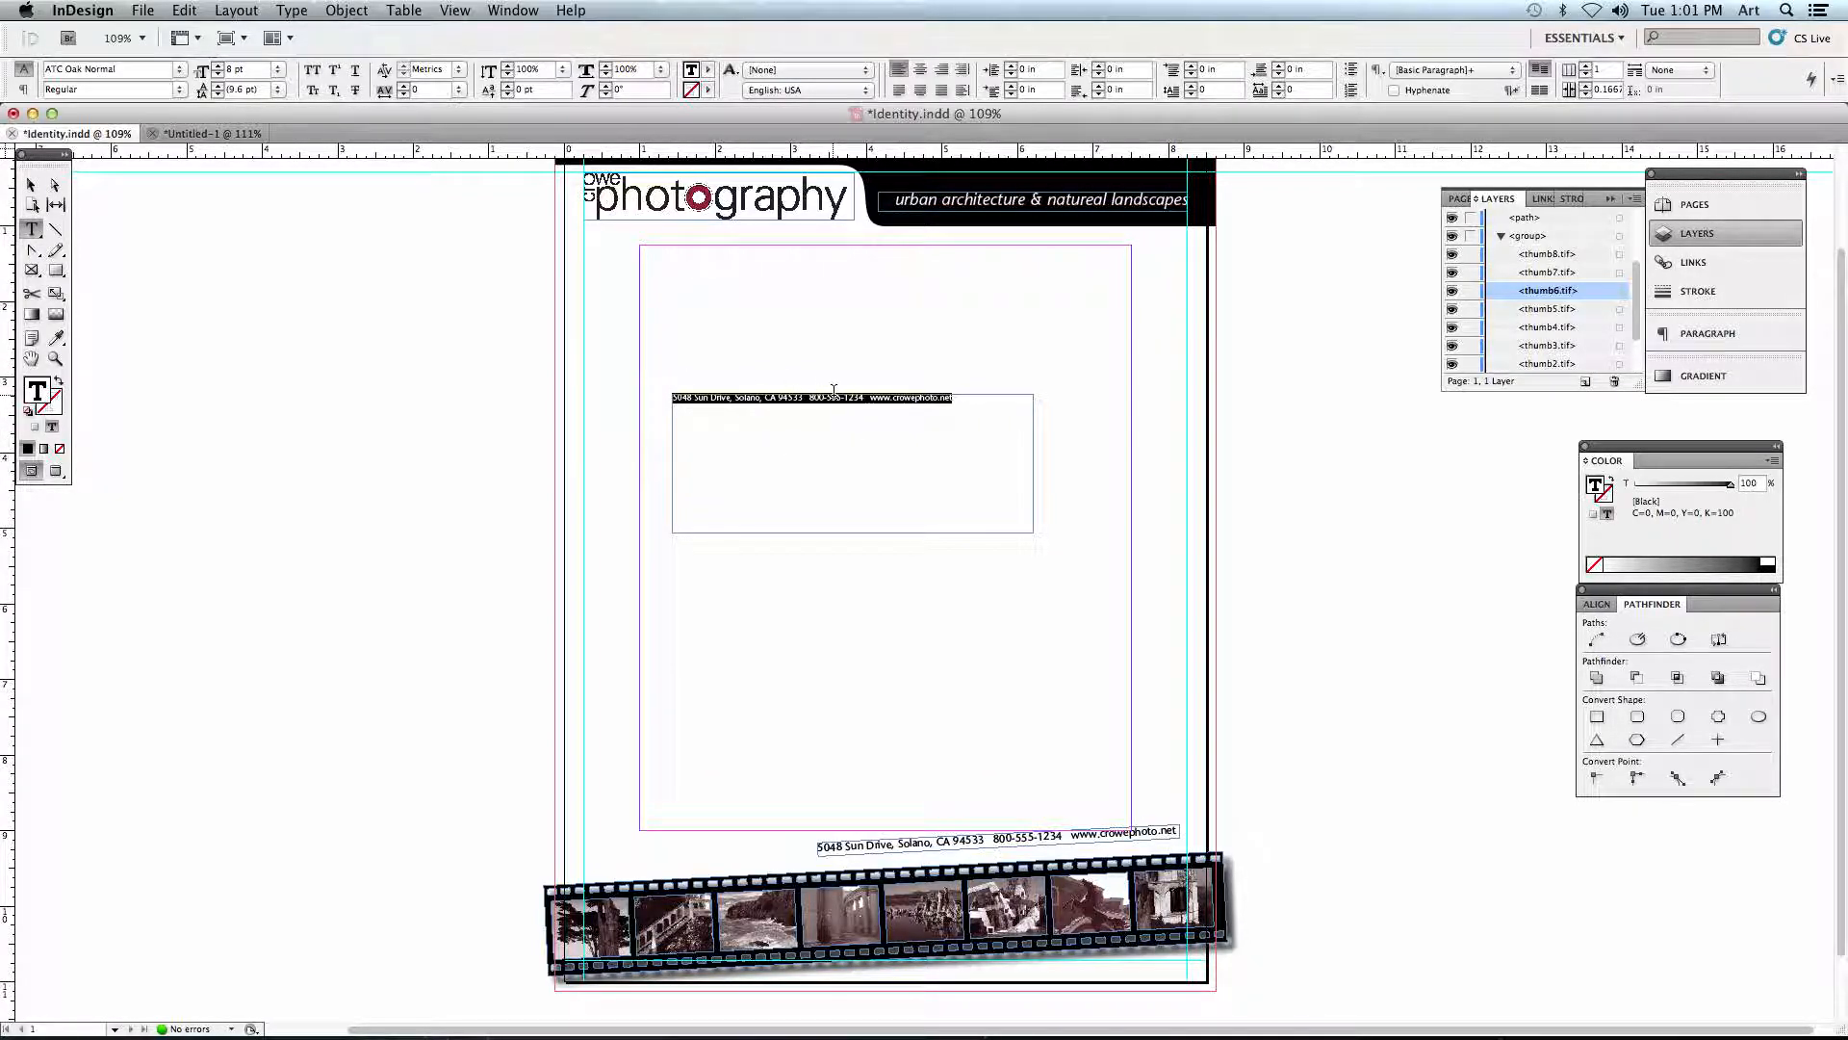
- Move the text frame with the imported contact line lower on the letterhead and delete it
left_click(32, 184)
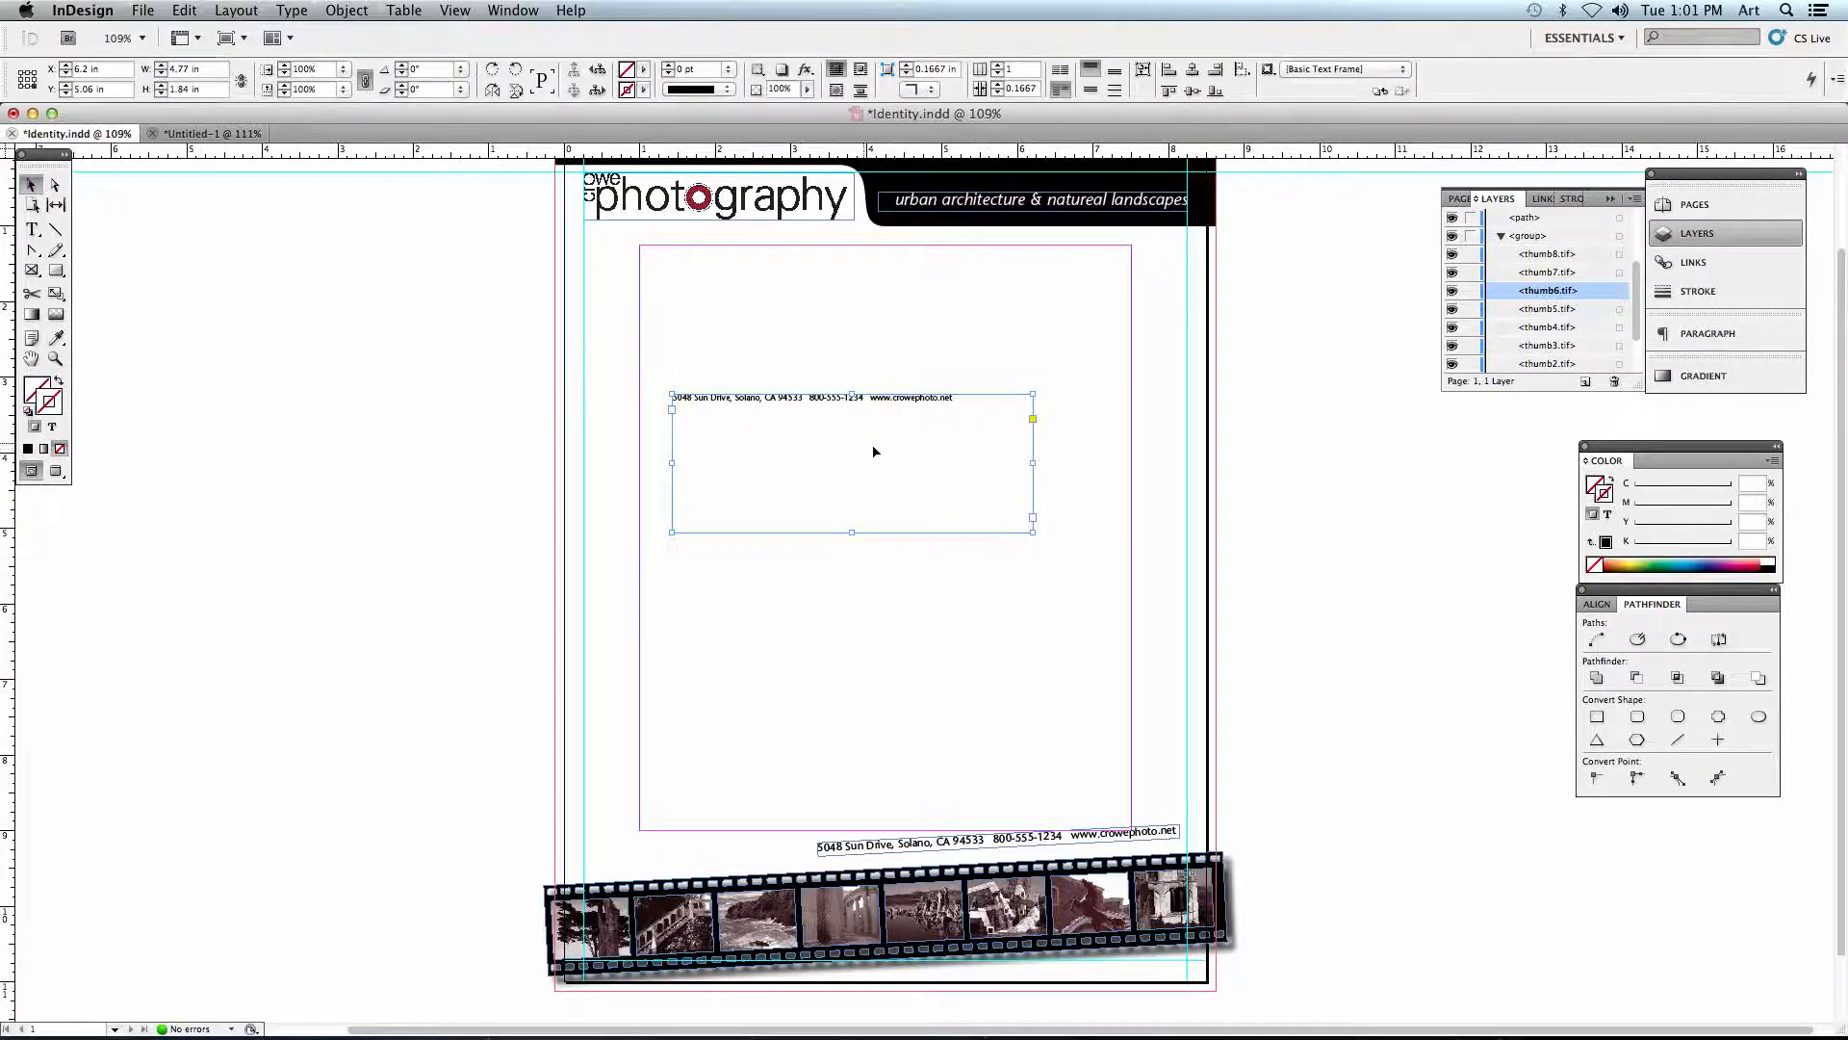
left_click_drag(791, 413, 813, 525)
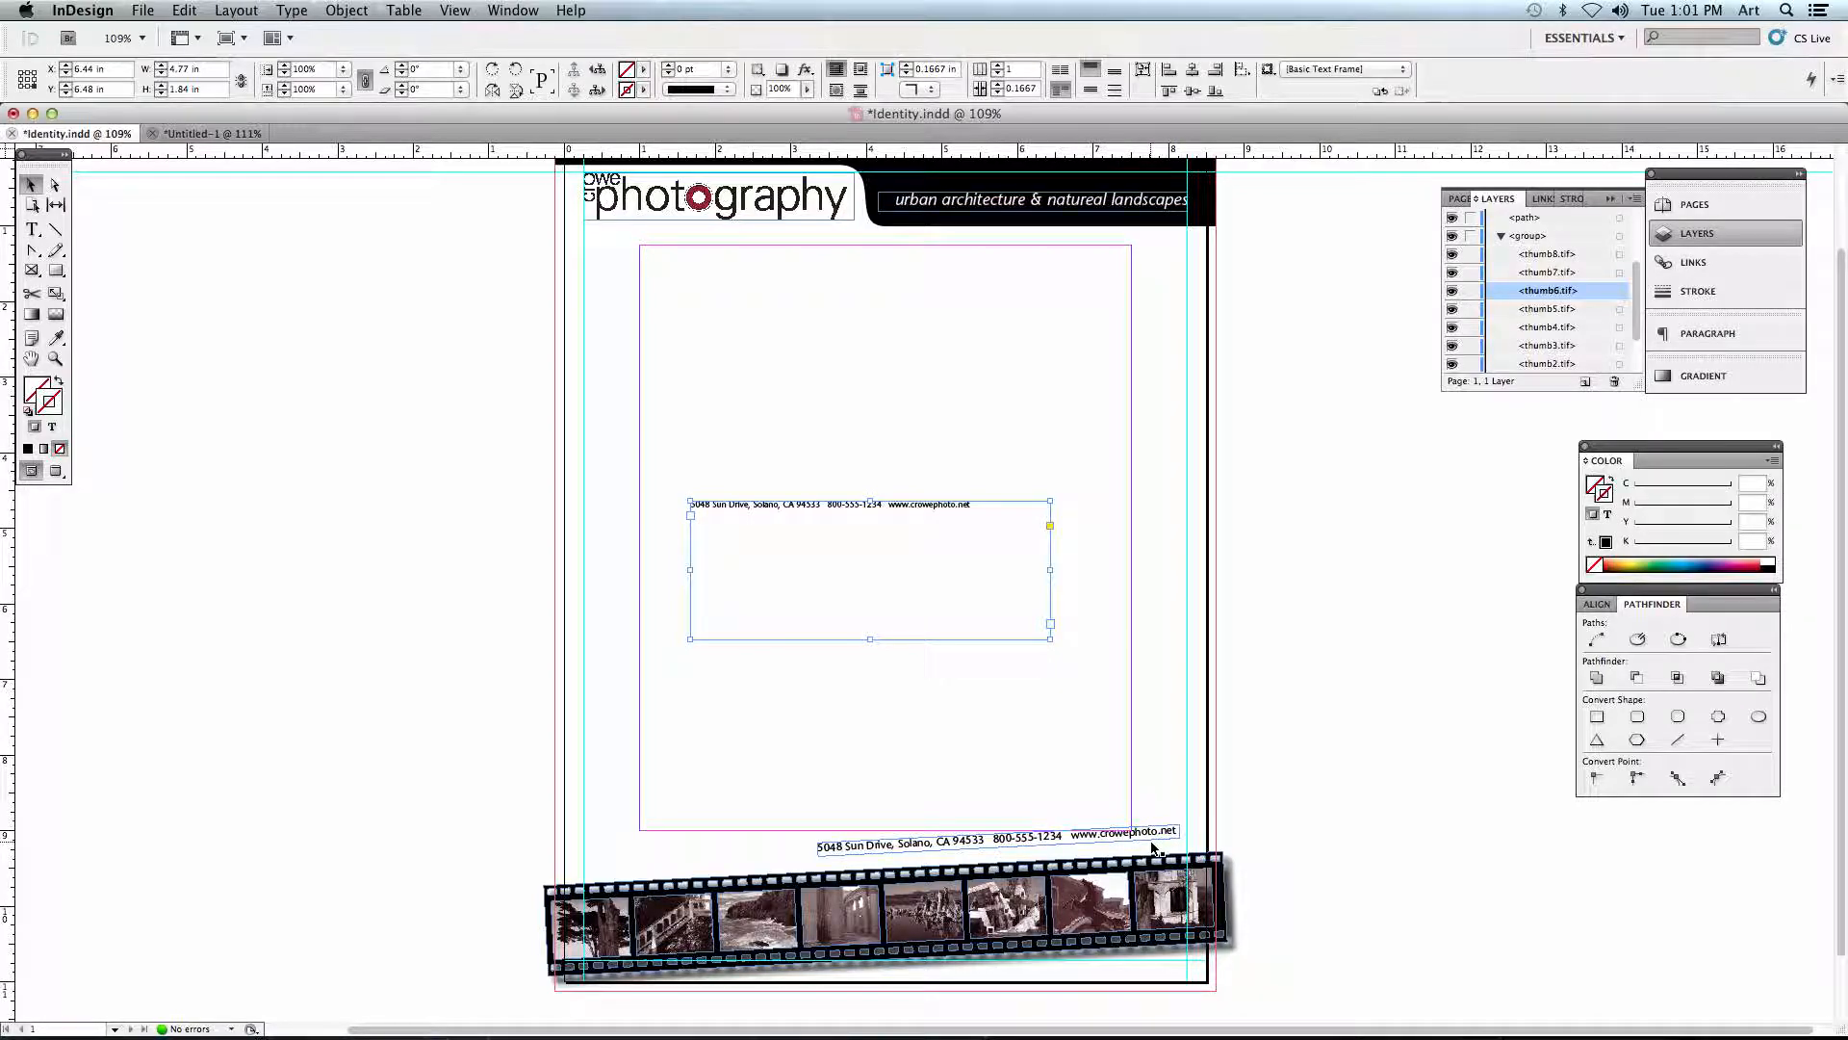
left_click(1109, 767)
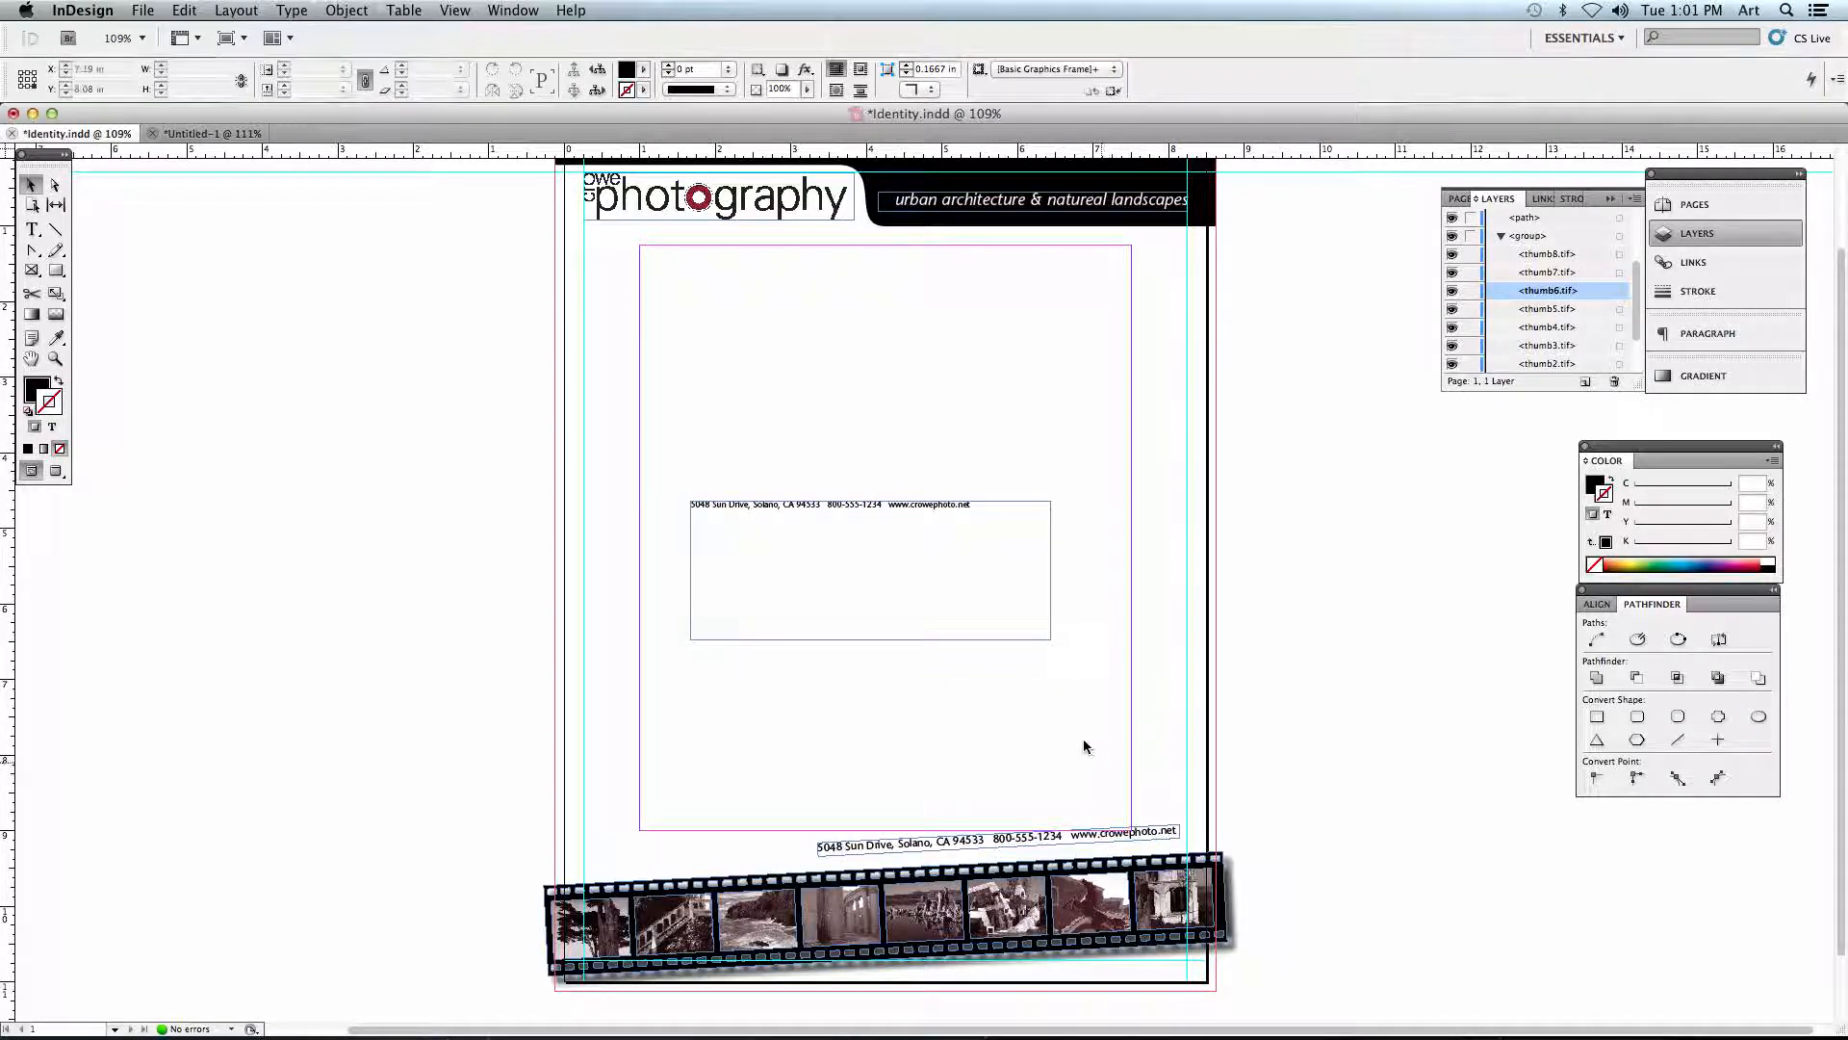
left_click(936, 625)
key("Delete")
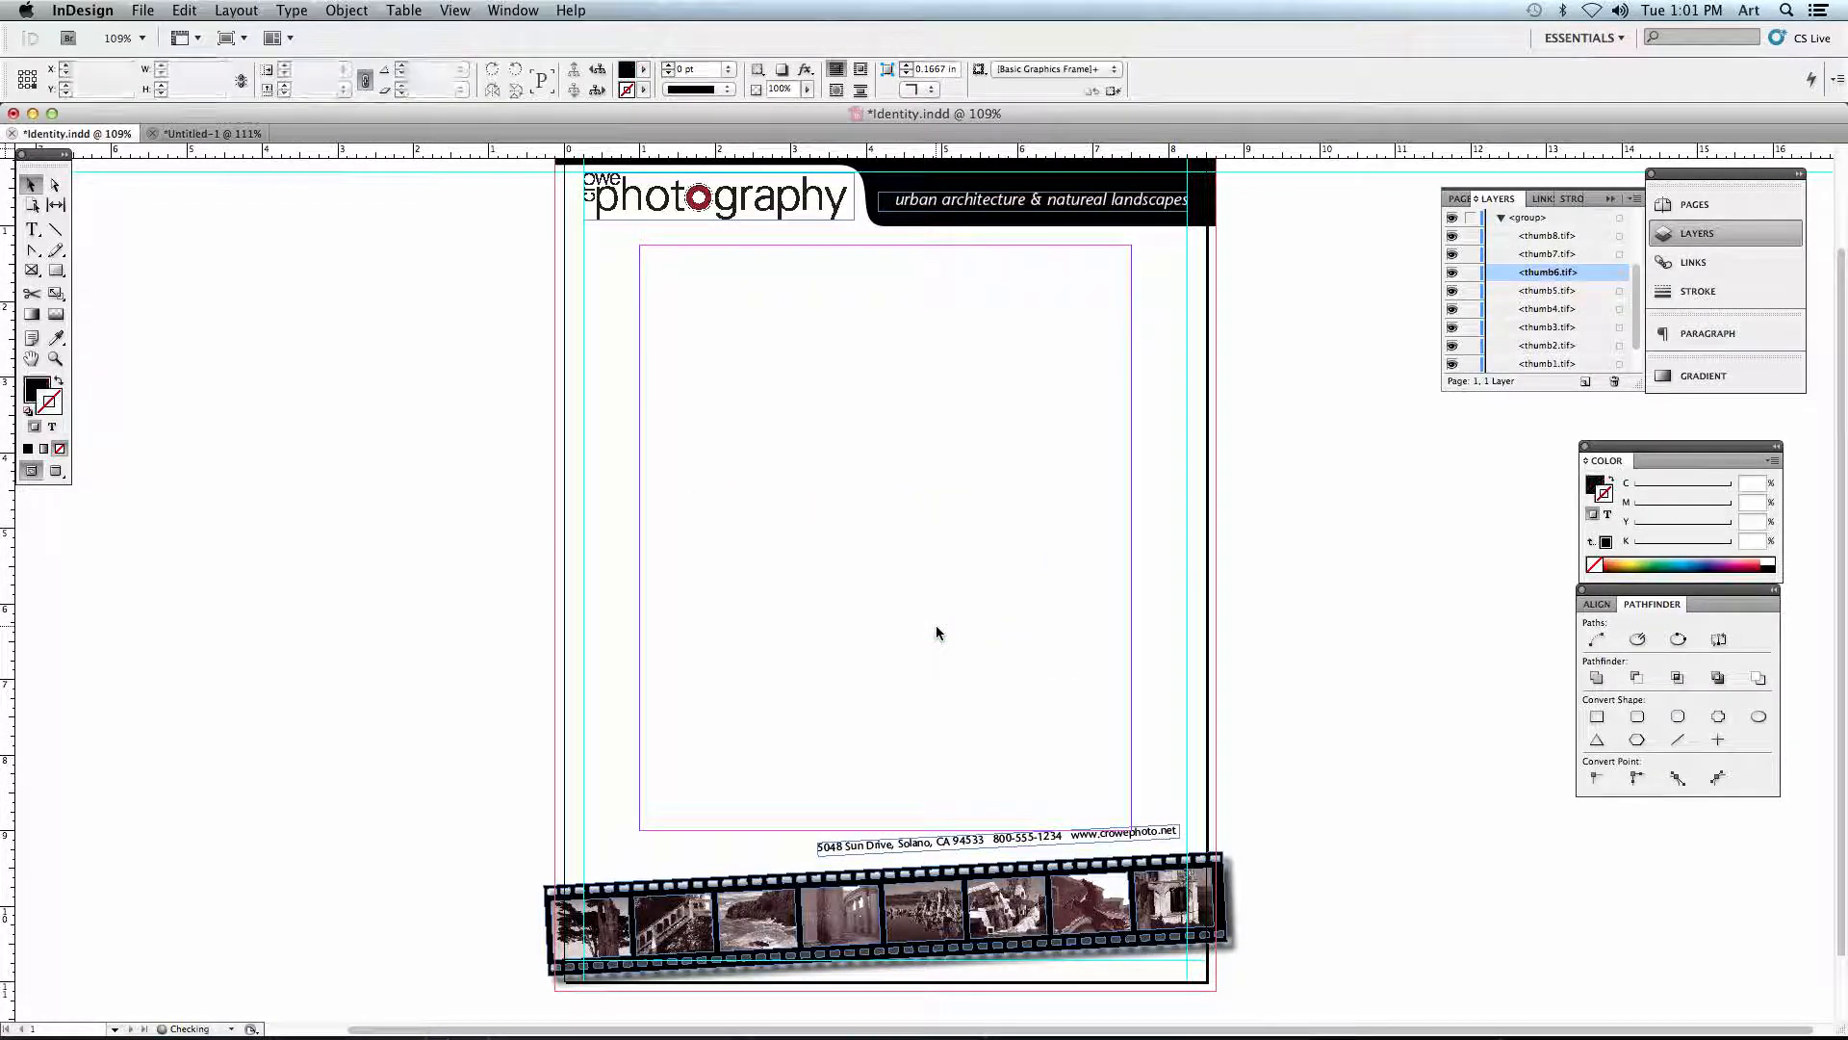
- Open the print settings, choose the Phaser 8560N printer and limit printing to page range 1
left_click(143, 12)
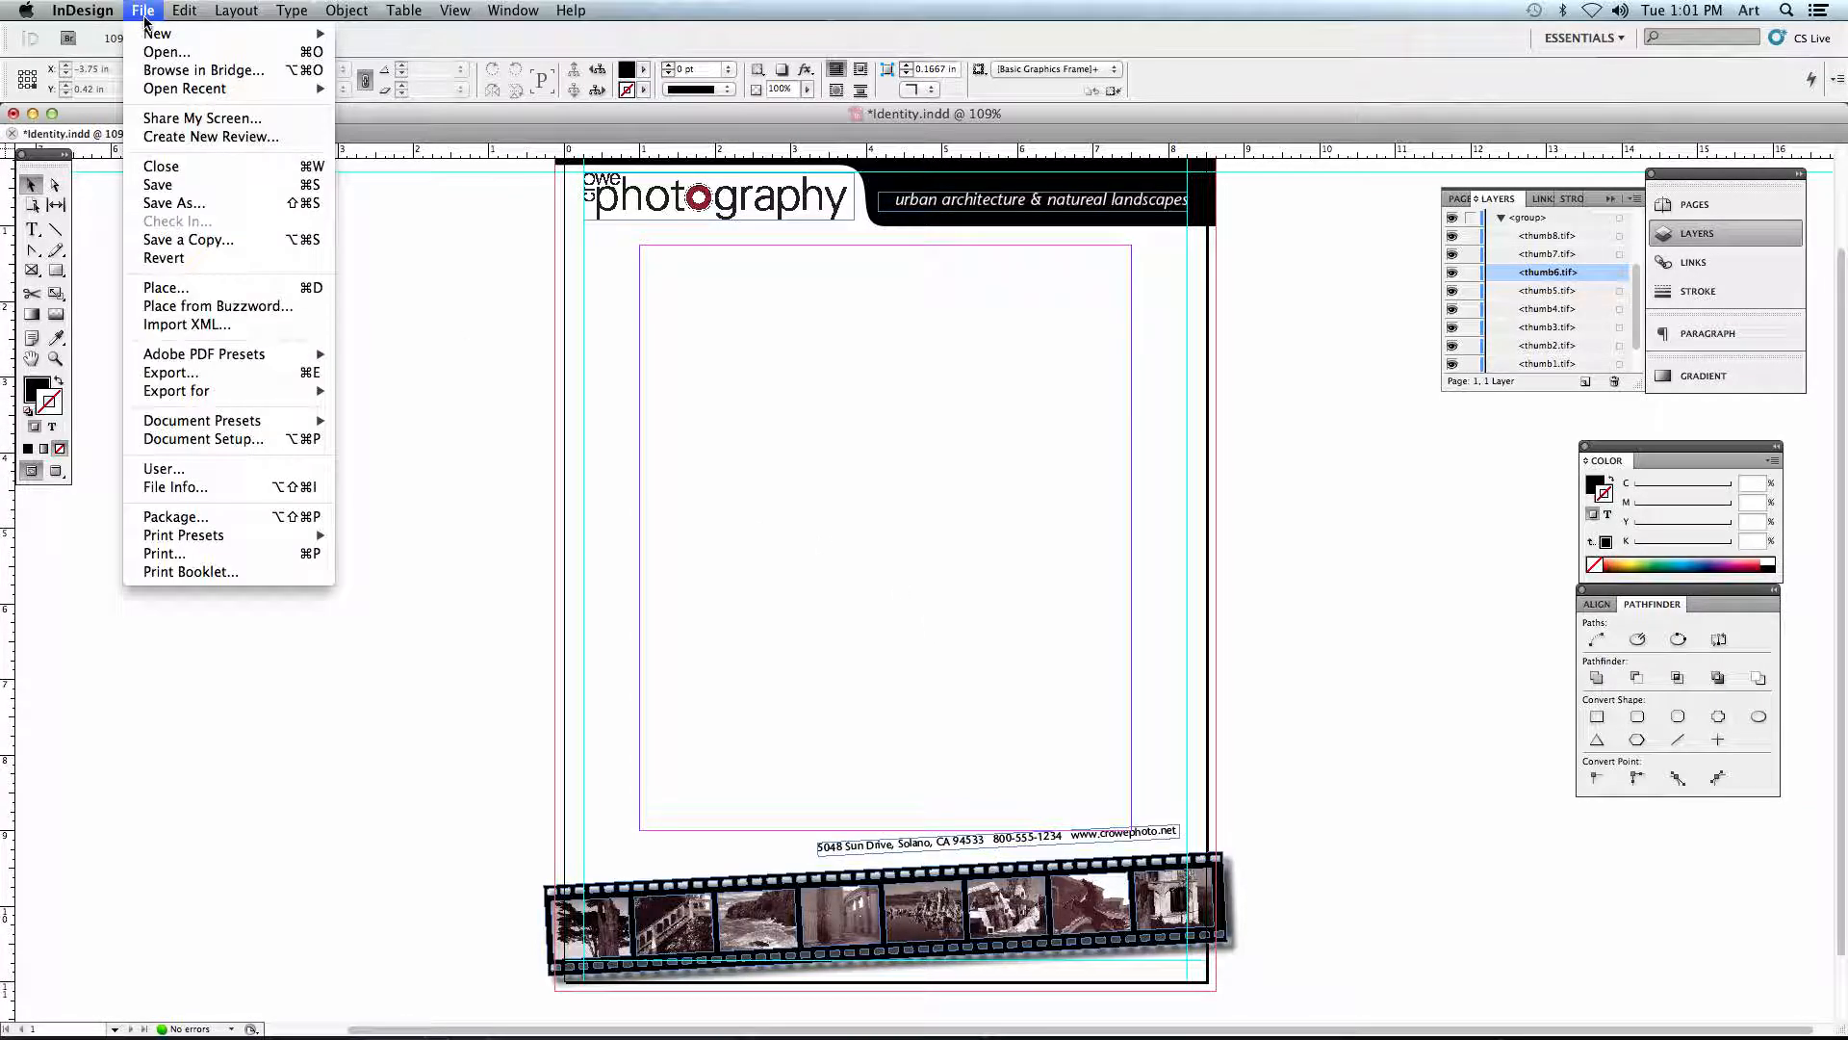
left_click(183, 555)
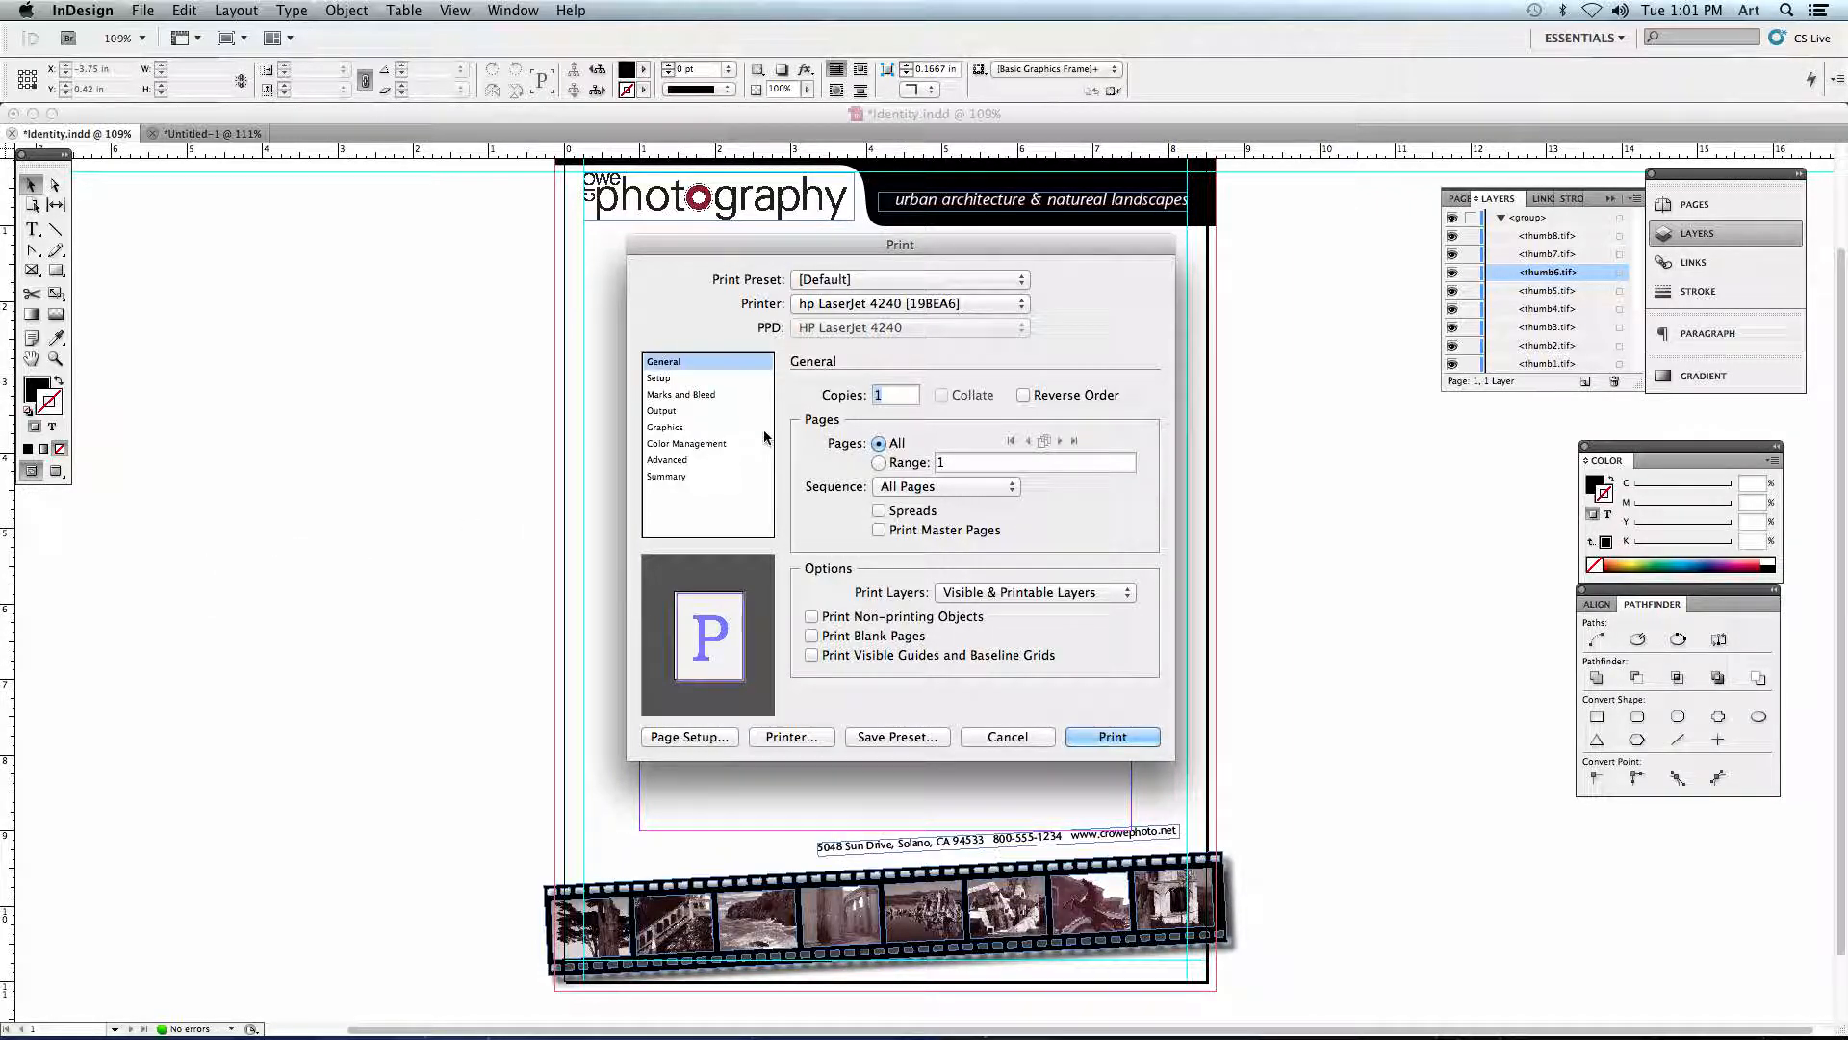
left_click(820, 306)
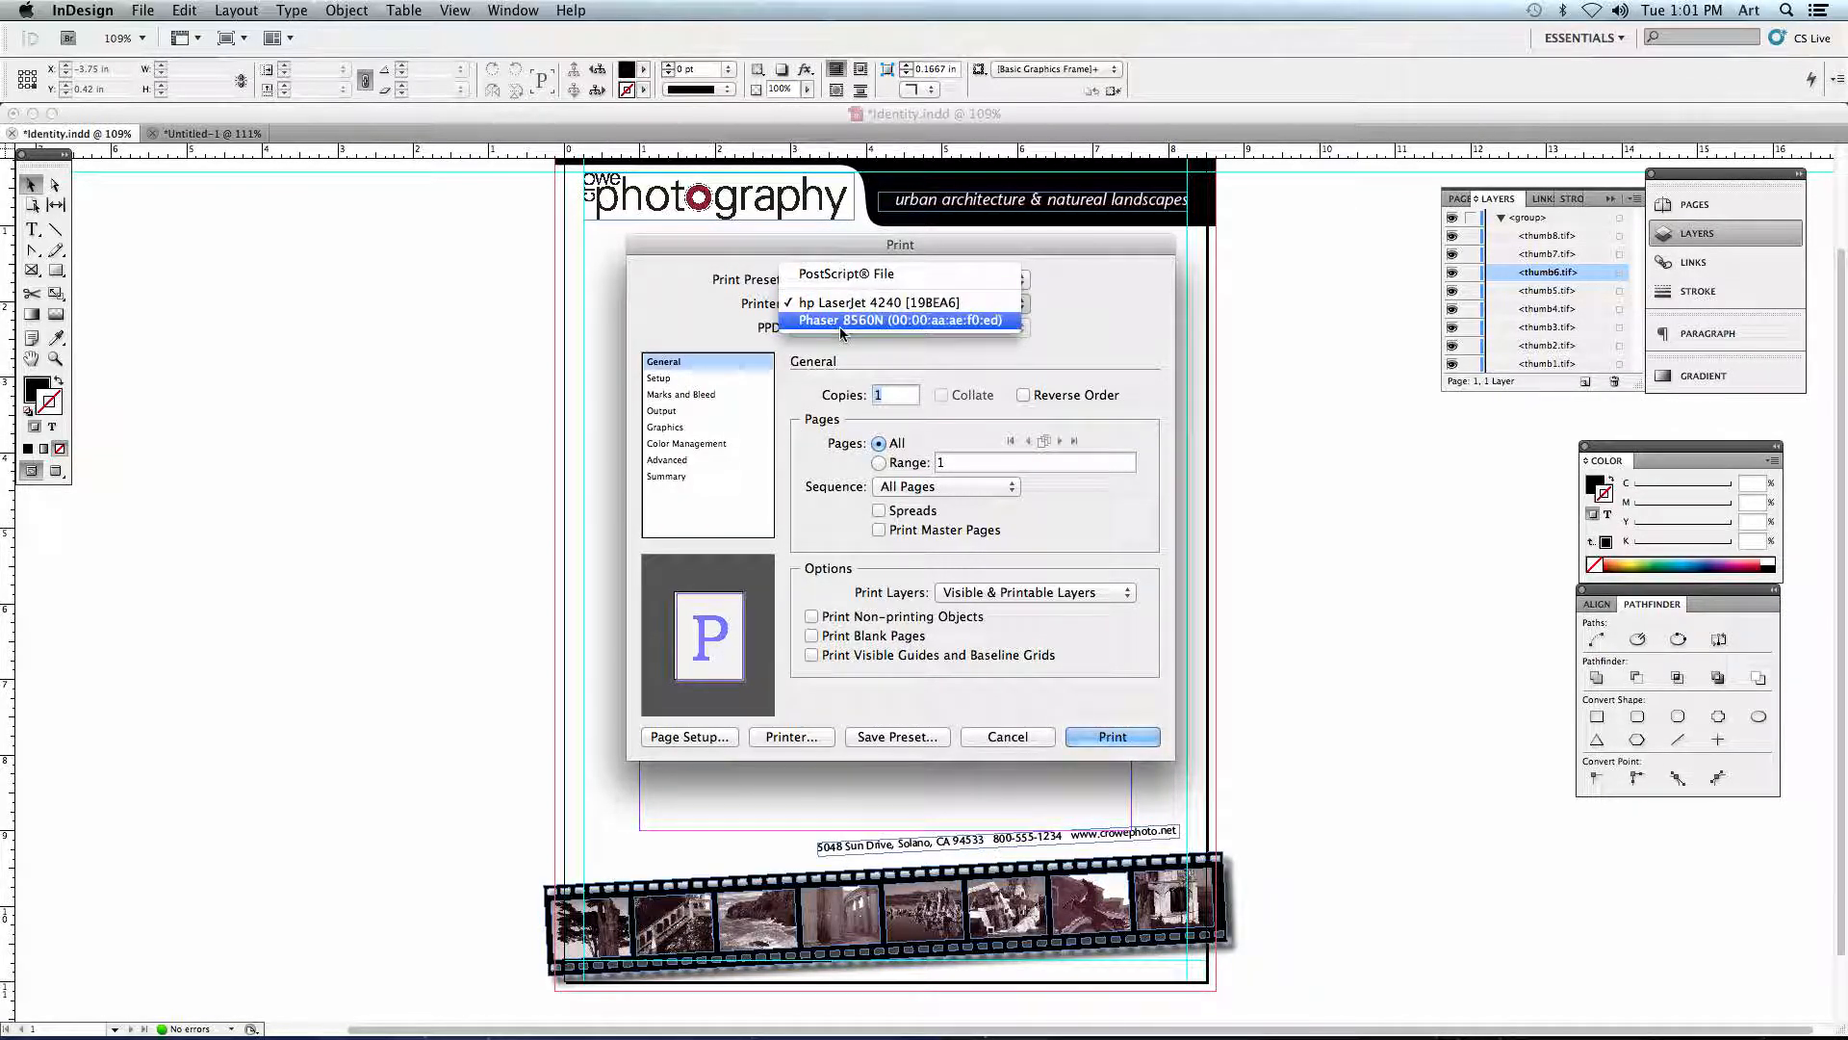
left_click(844, 320)
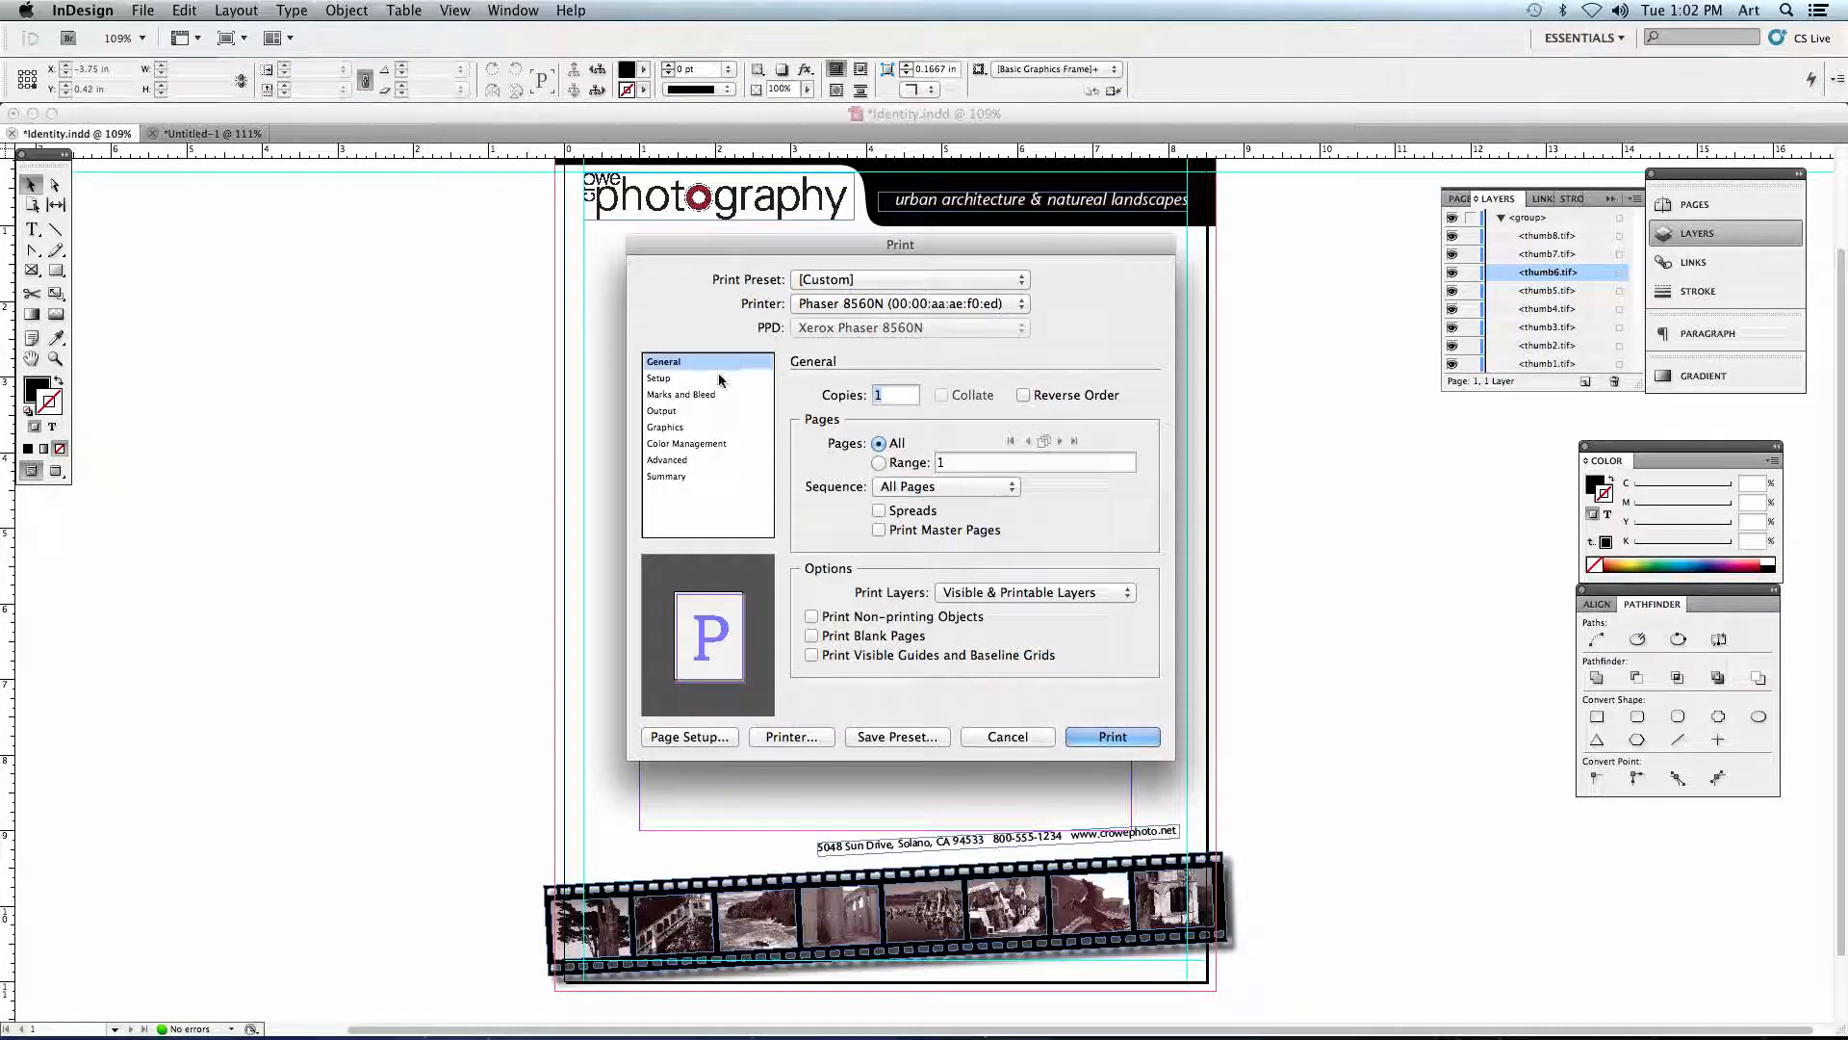
left_click(826, 308)
left_click(824, 306)
left_click(880, 464)
- Turn on all printer's marks for the printout and return to the general print settings
left_click(663, 396)
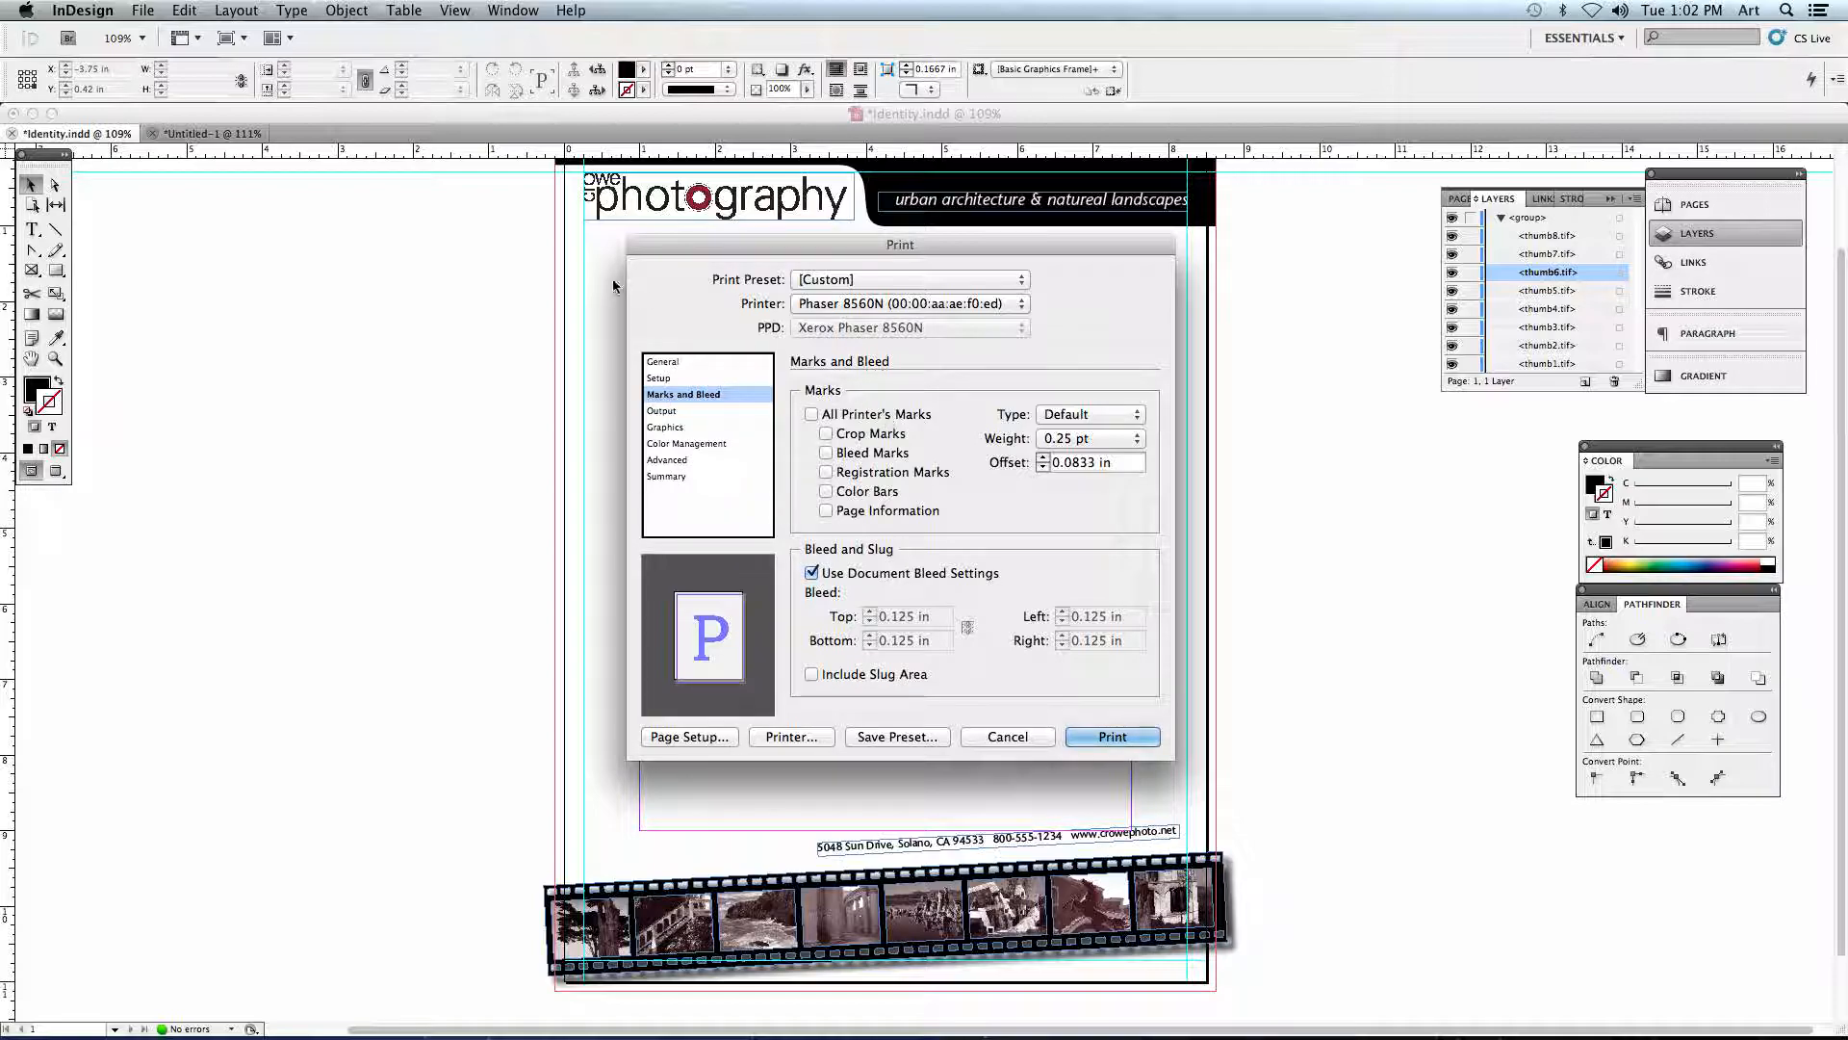
left_click(813, 414)
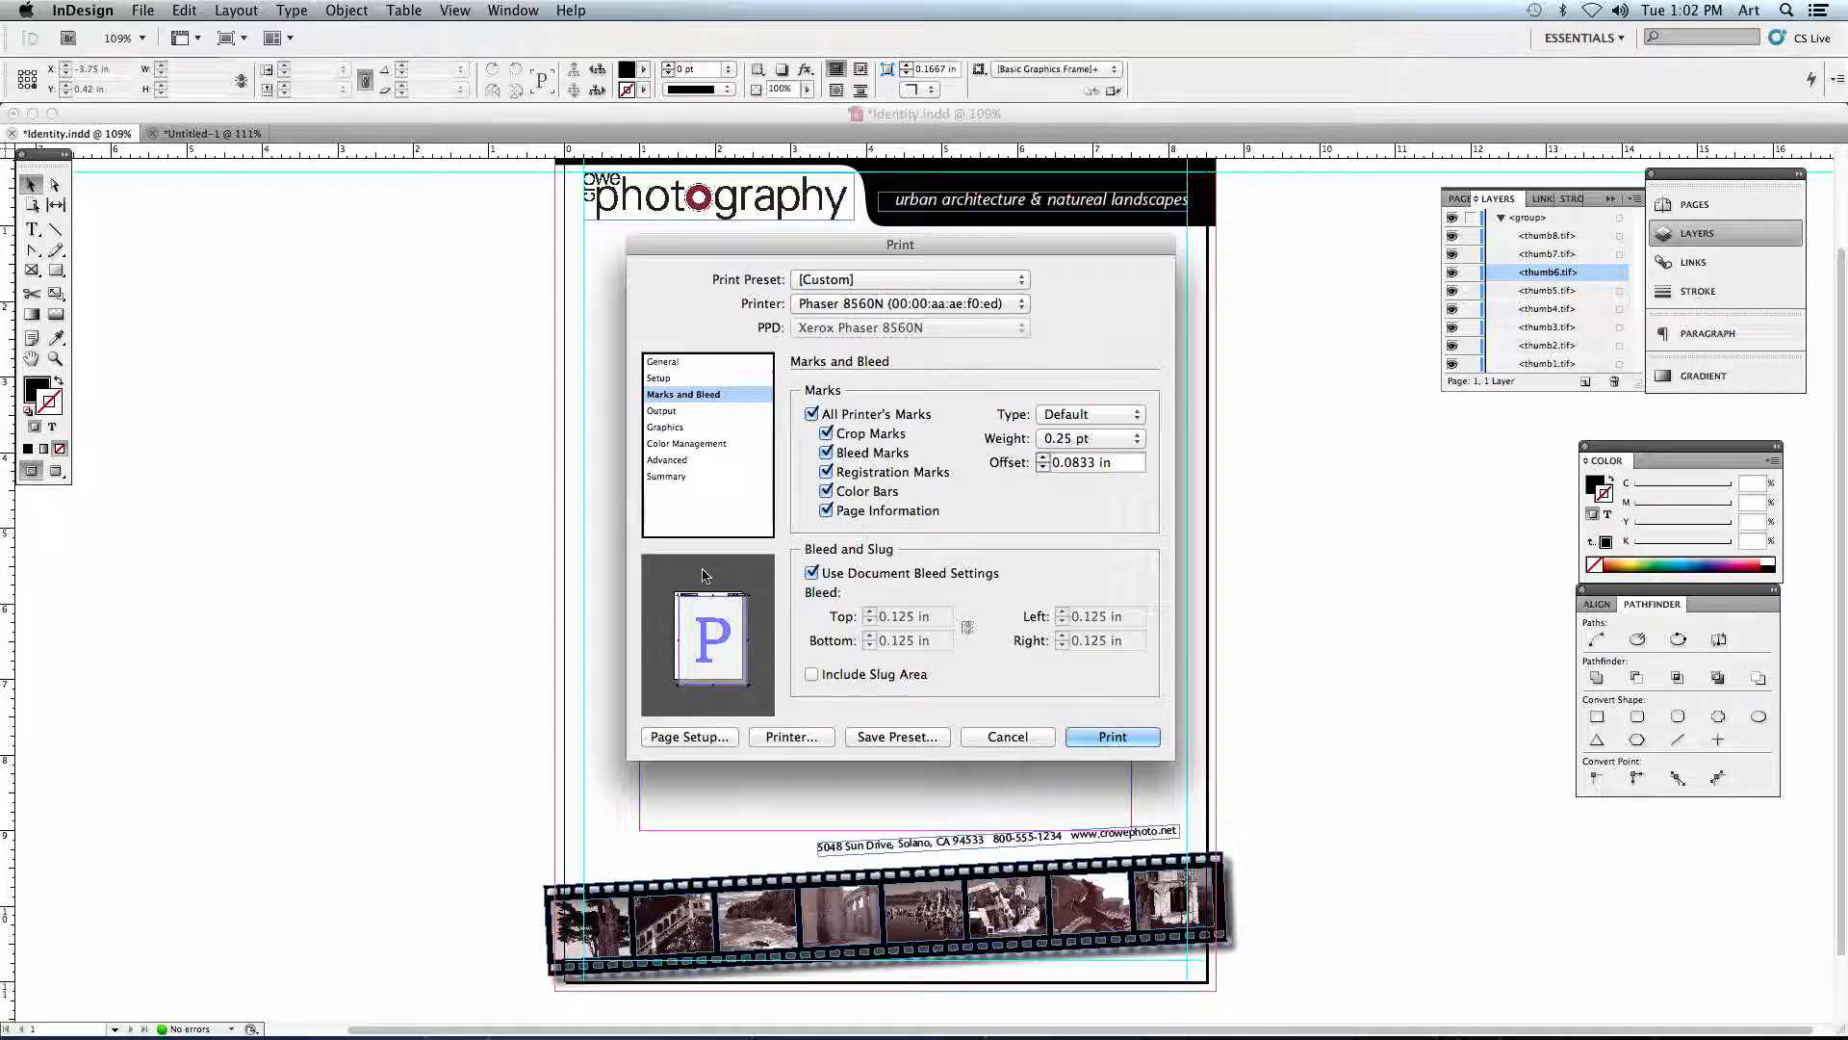
left_click(669, 362)
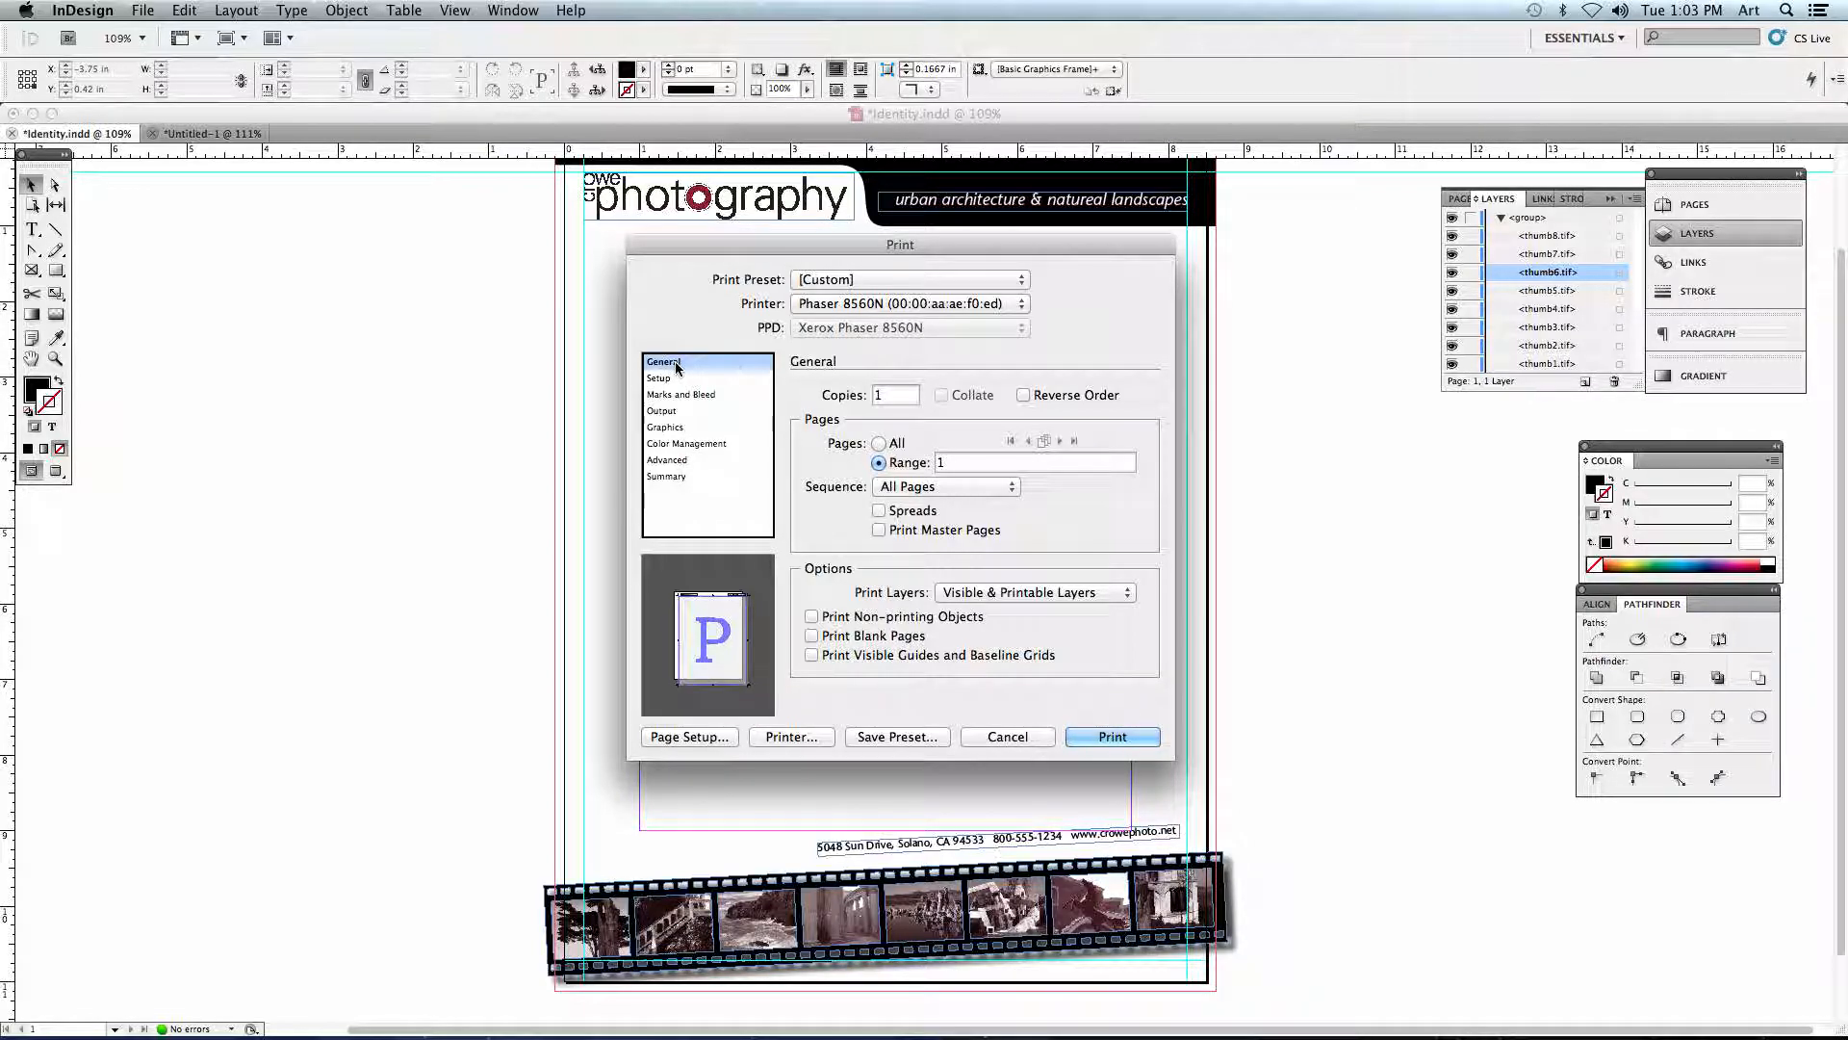
- Set the printout on US Letter paper to Scale To Fit, review the marks and bleed settings, and print the page
left_click(673, 378)
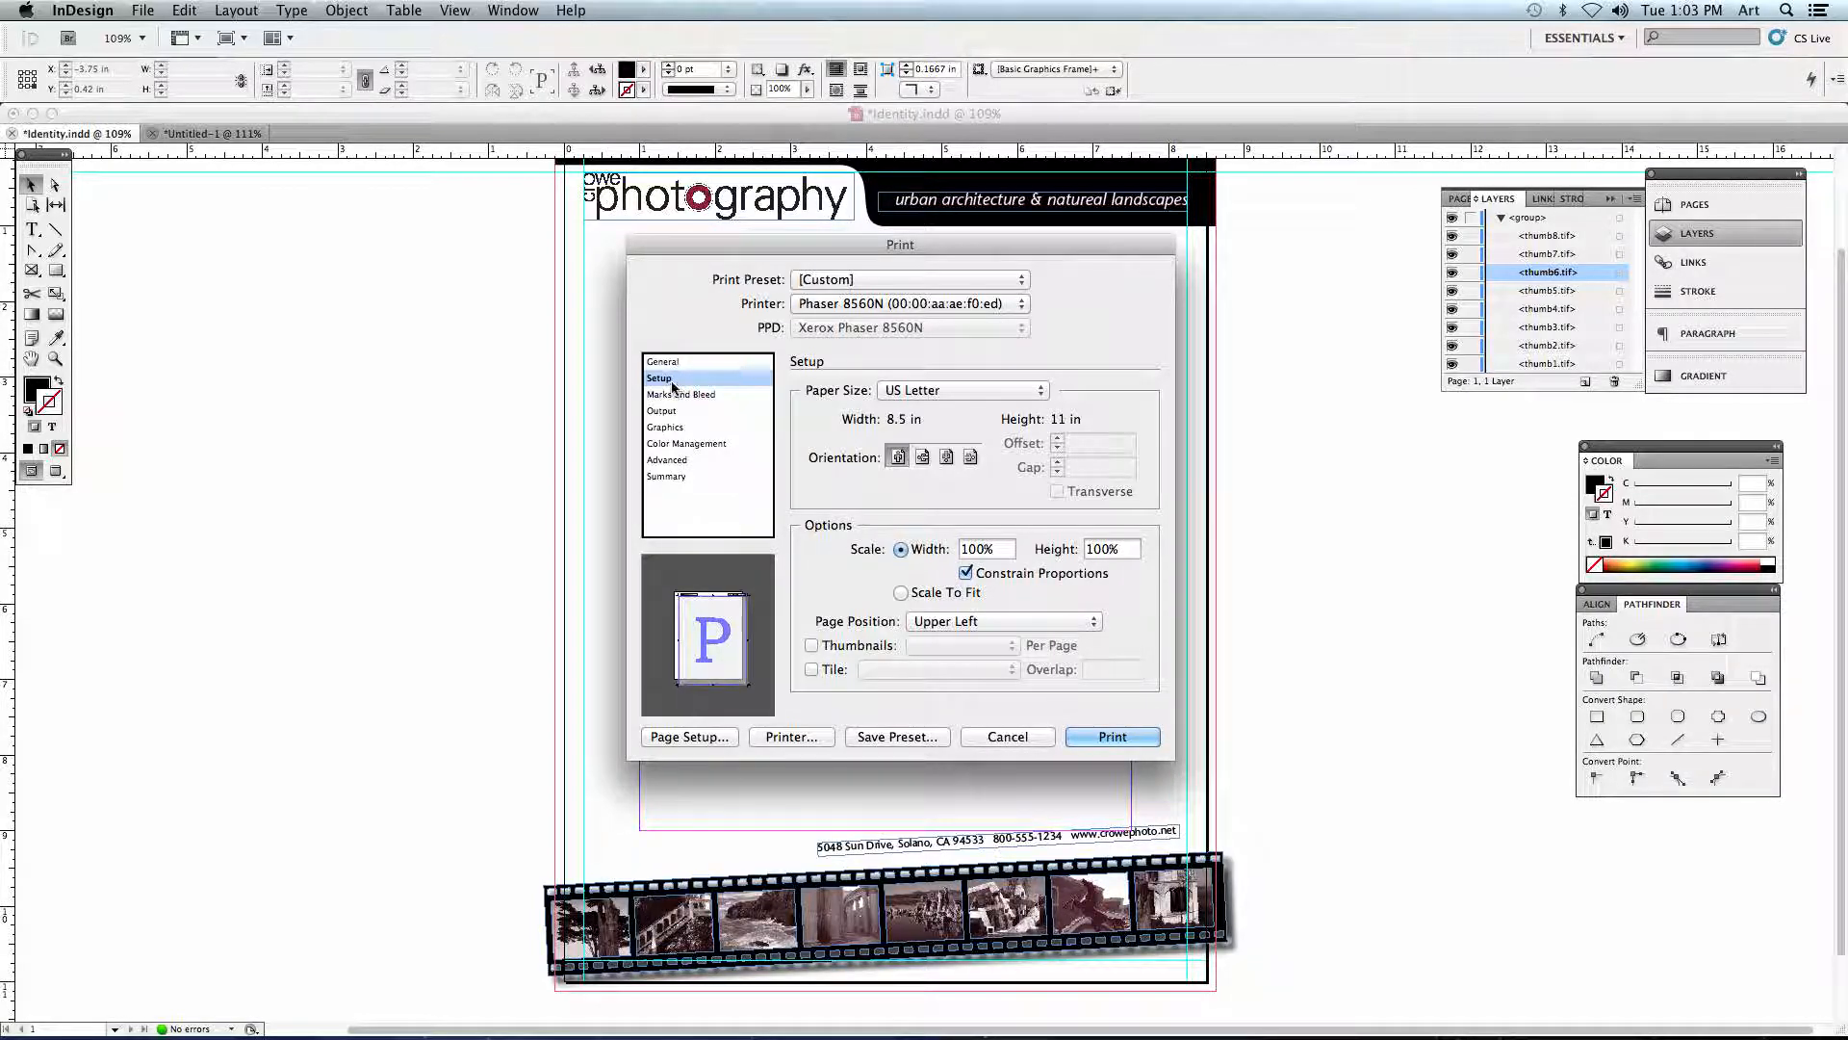
left_click(901, 594)
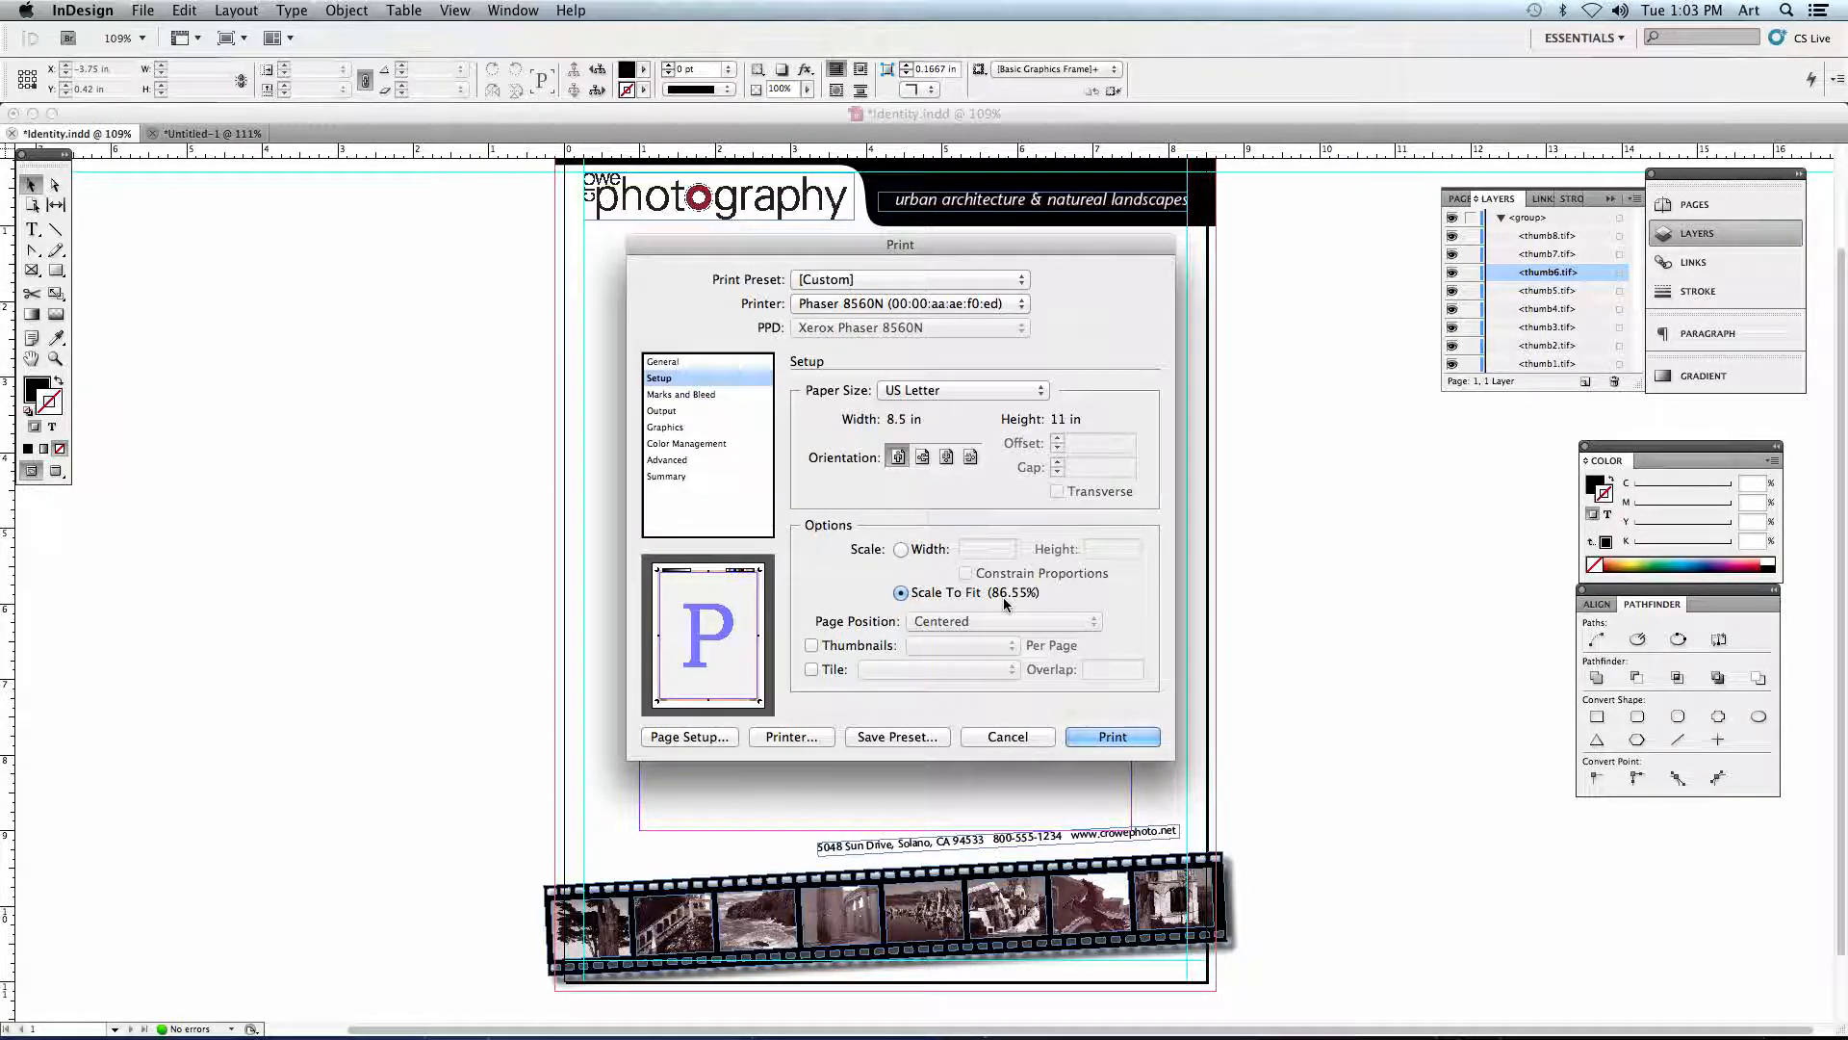
left_click(674, 394)
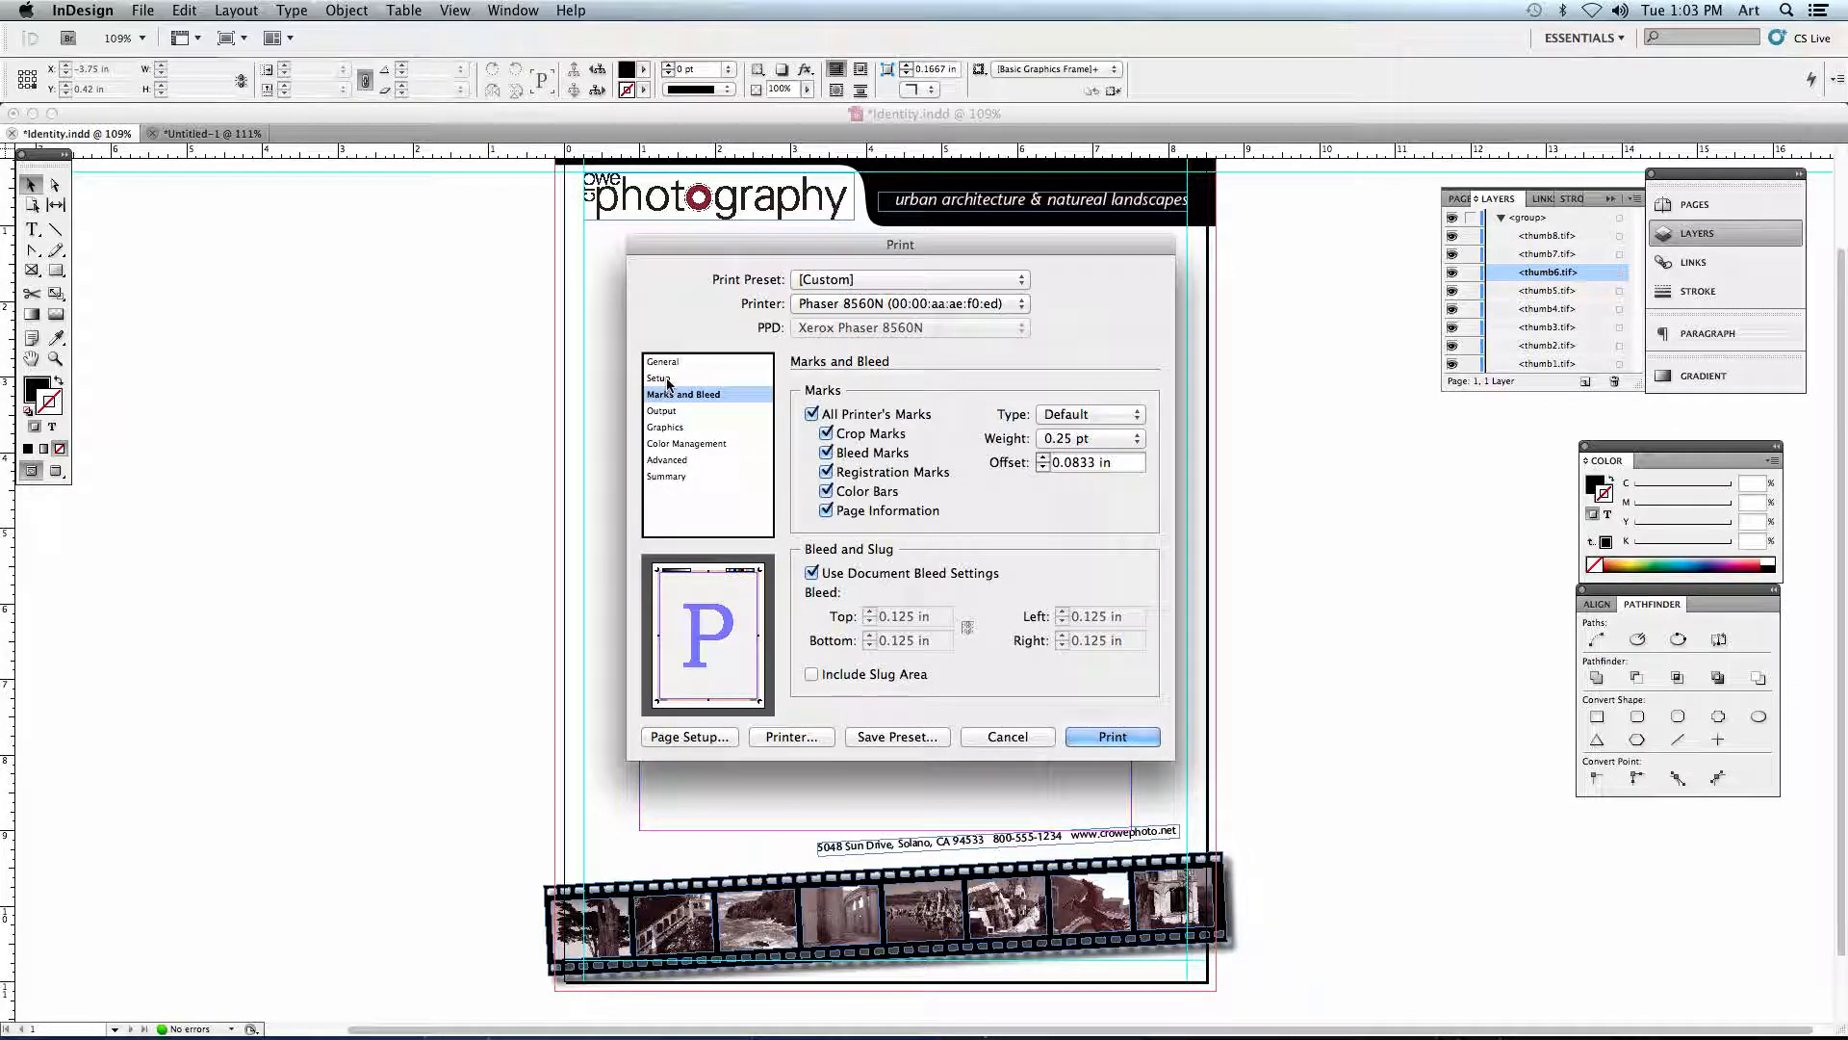
left_click(666, 379)
left_click(1112, 737)
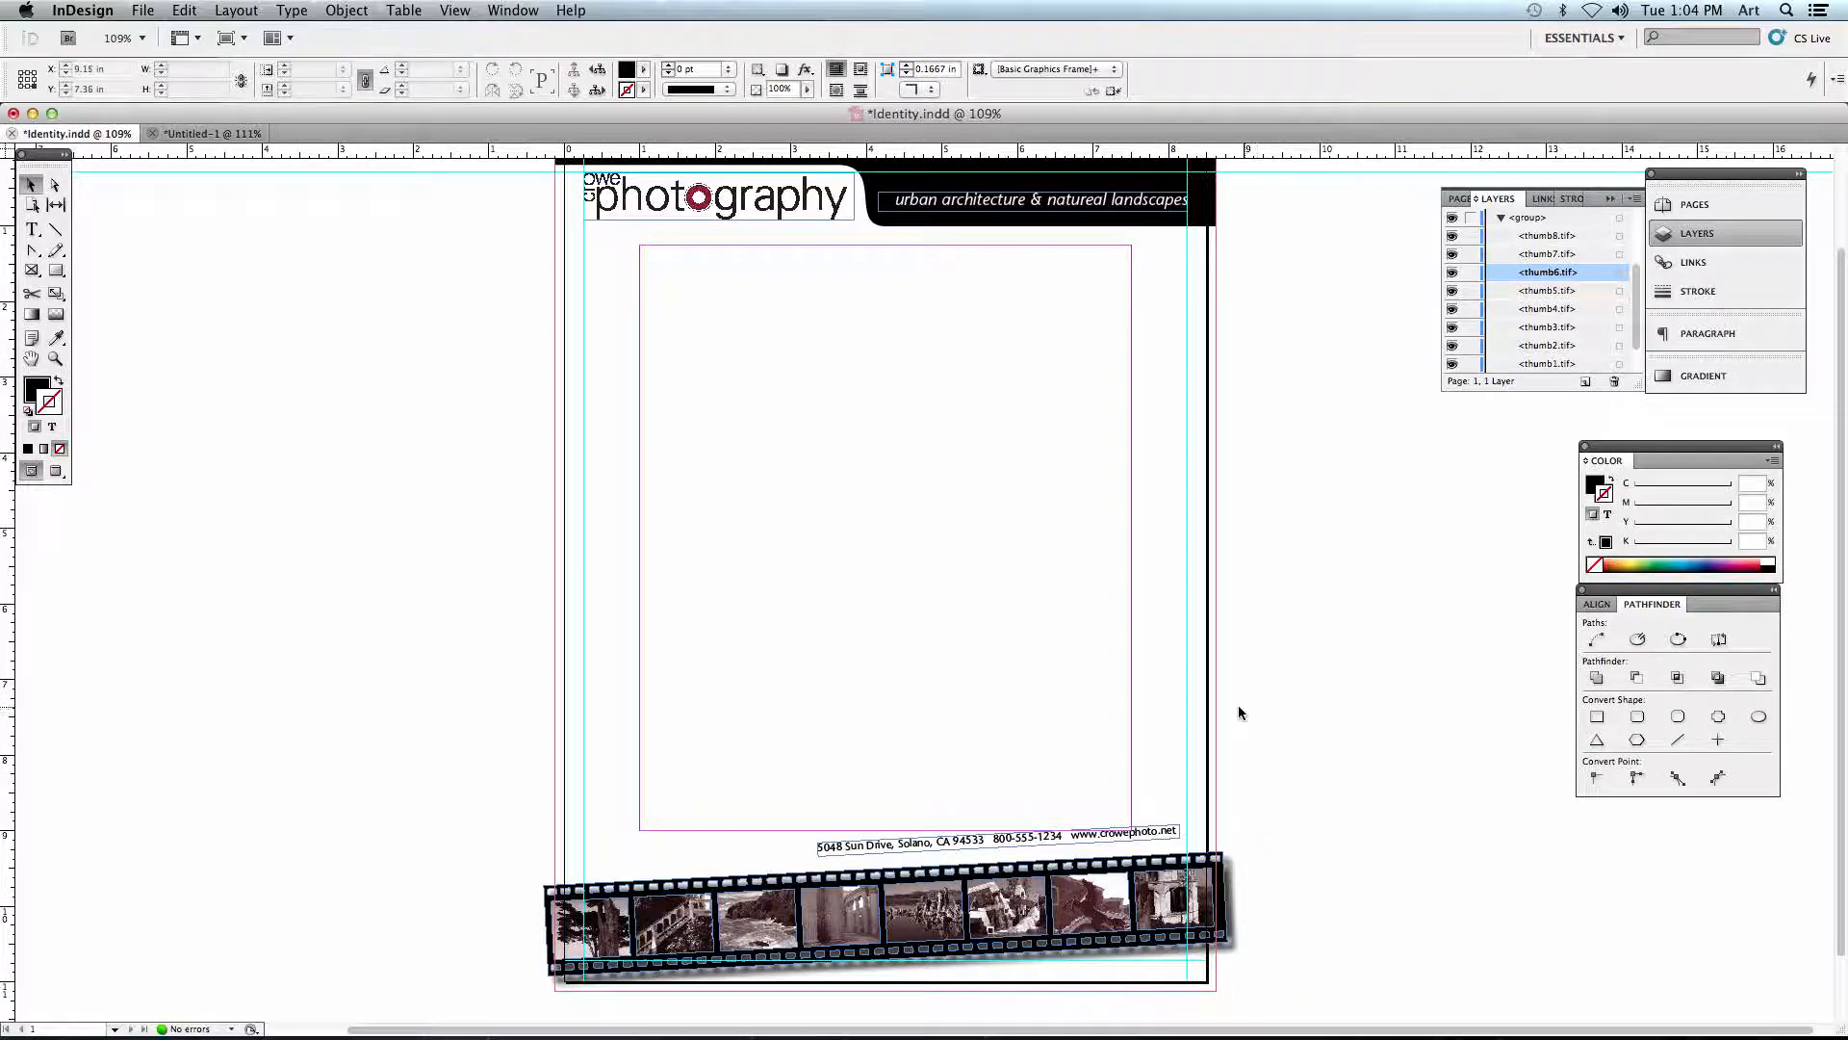
- Examine the display quality of the photography logo close up at 600% and 800% magnification
key("super+equal")
key("super+equal")
key("super+equal")
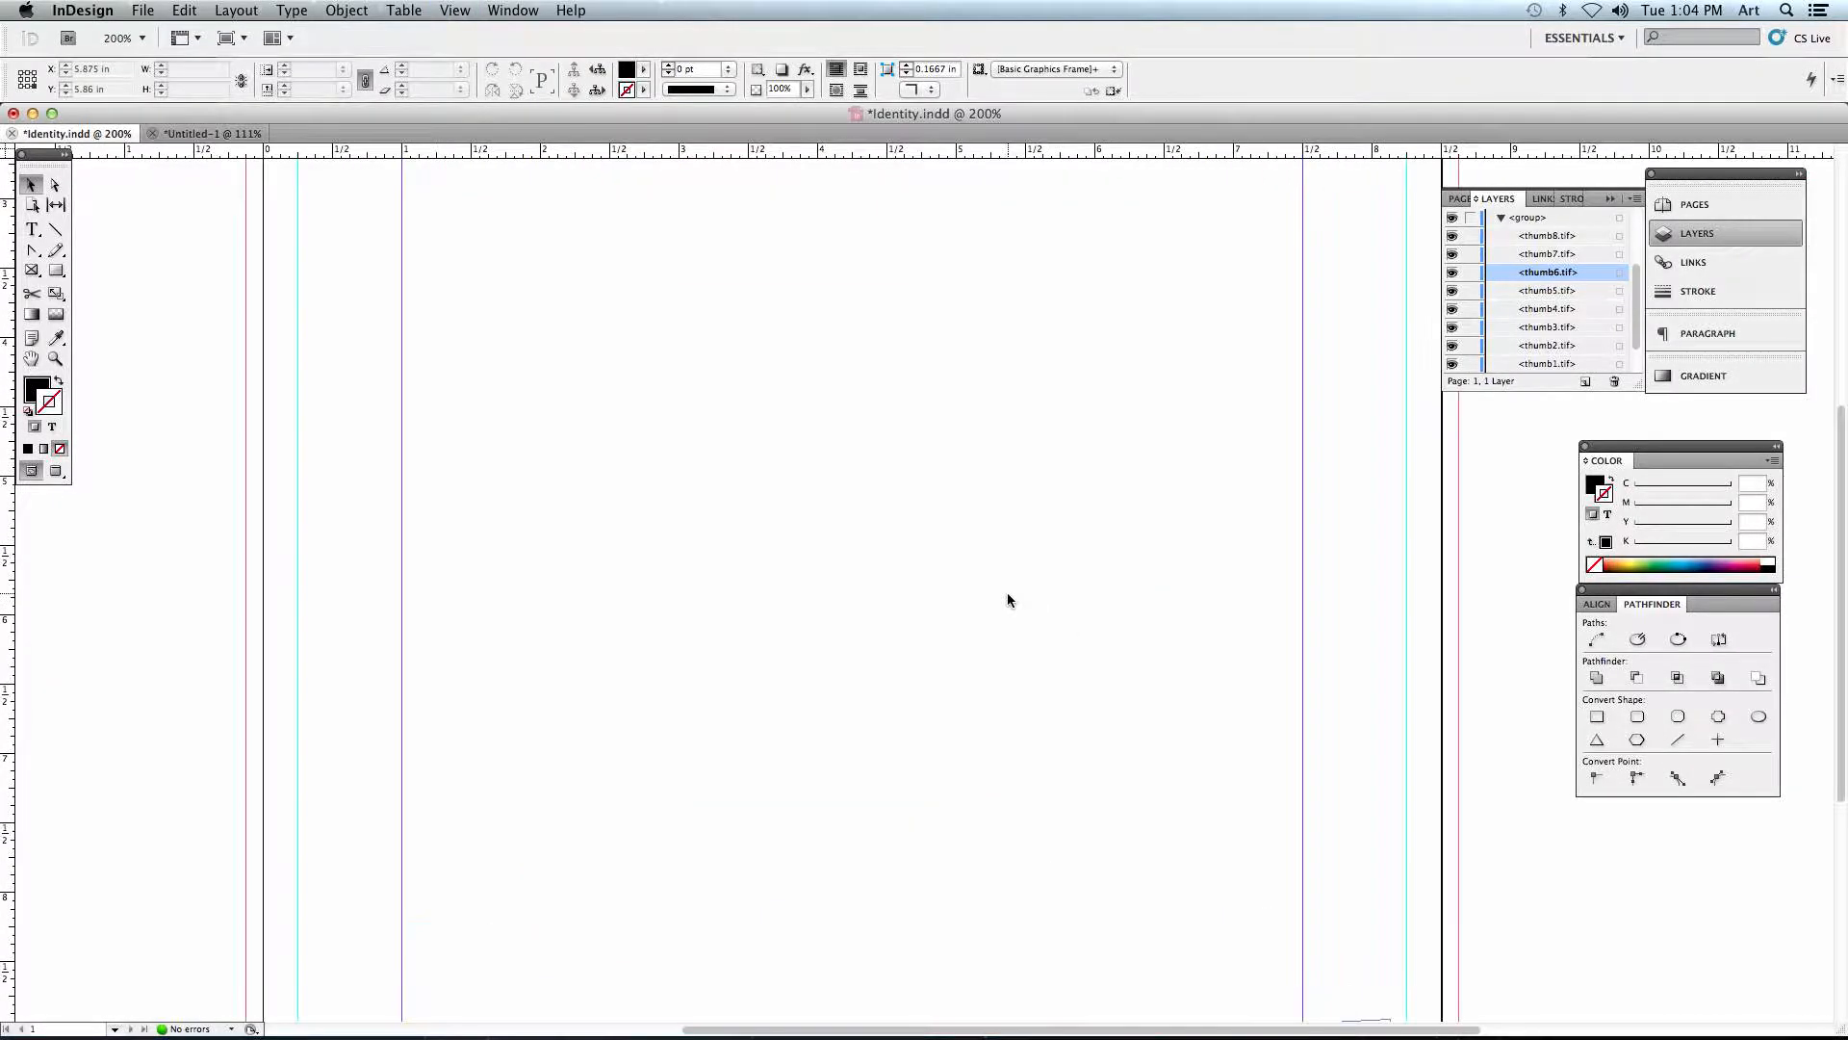
scroll(771, 597, "left", 2)
scroll(771, 597, "up", 6)
key("super+equal")
key("super+equal")
key("super+equal")
key("super+equal")
key("super+equal")
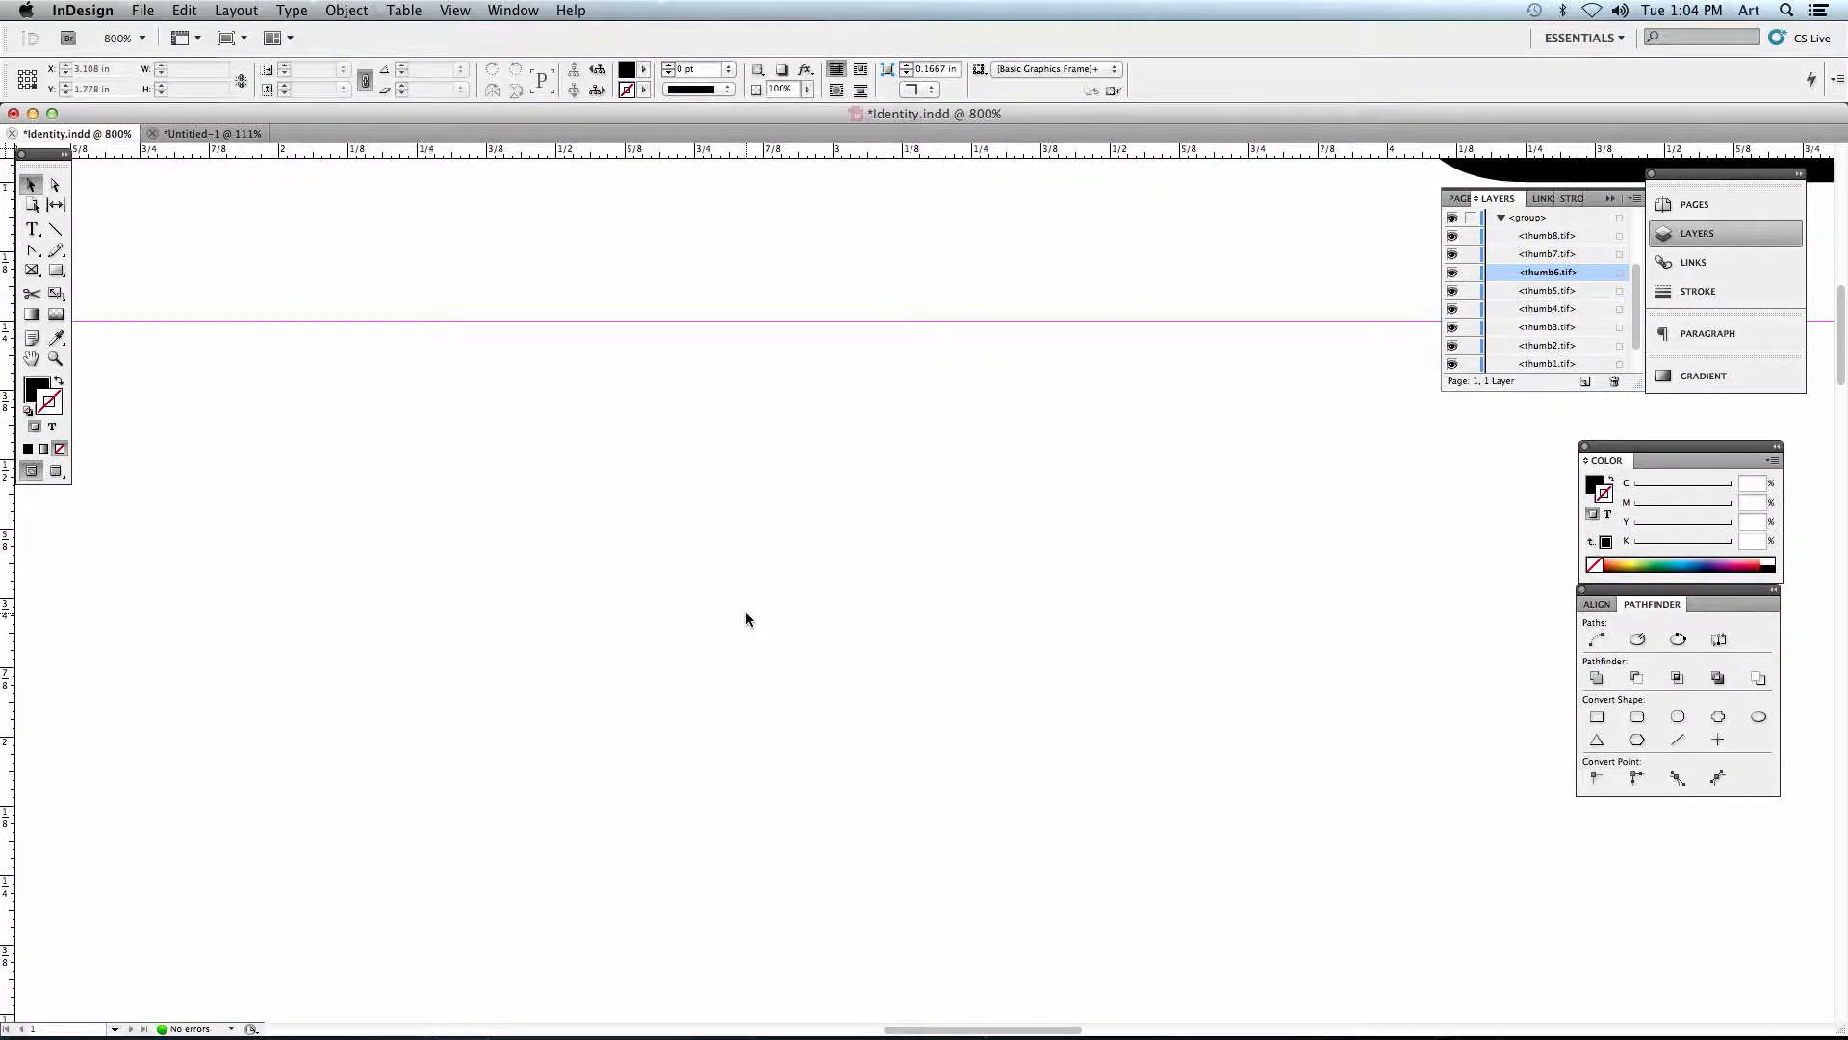
scroll(746, 619, "up", 4)
scroll(747, 619, "left", 5)
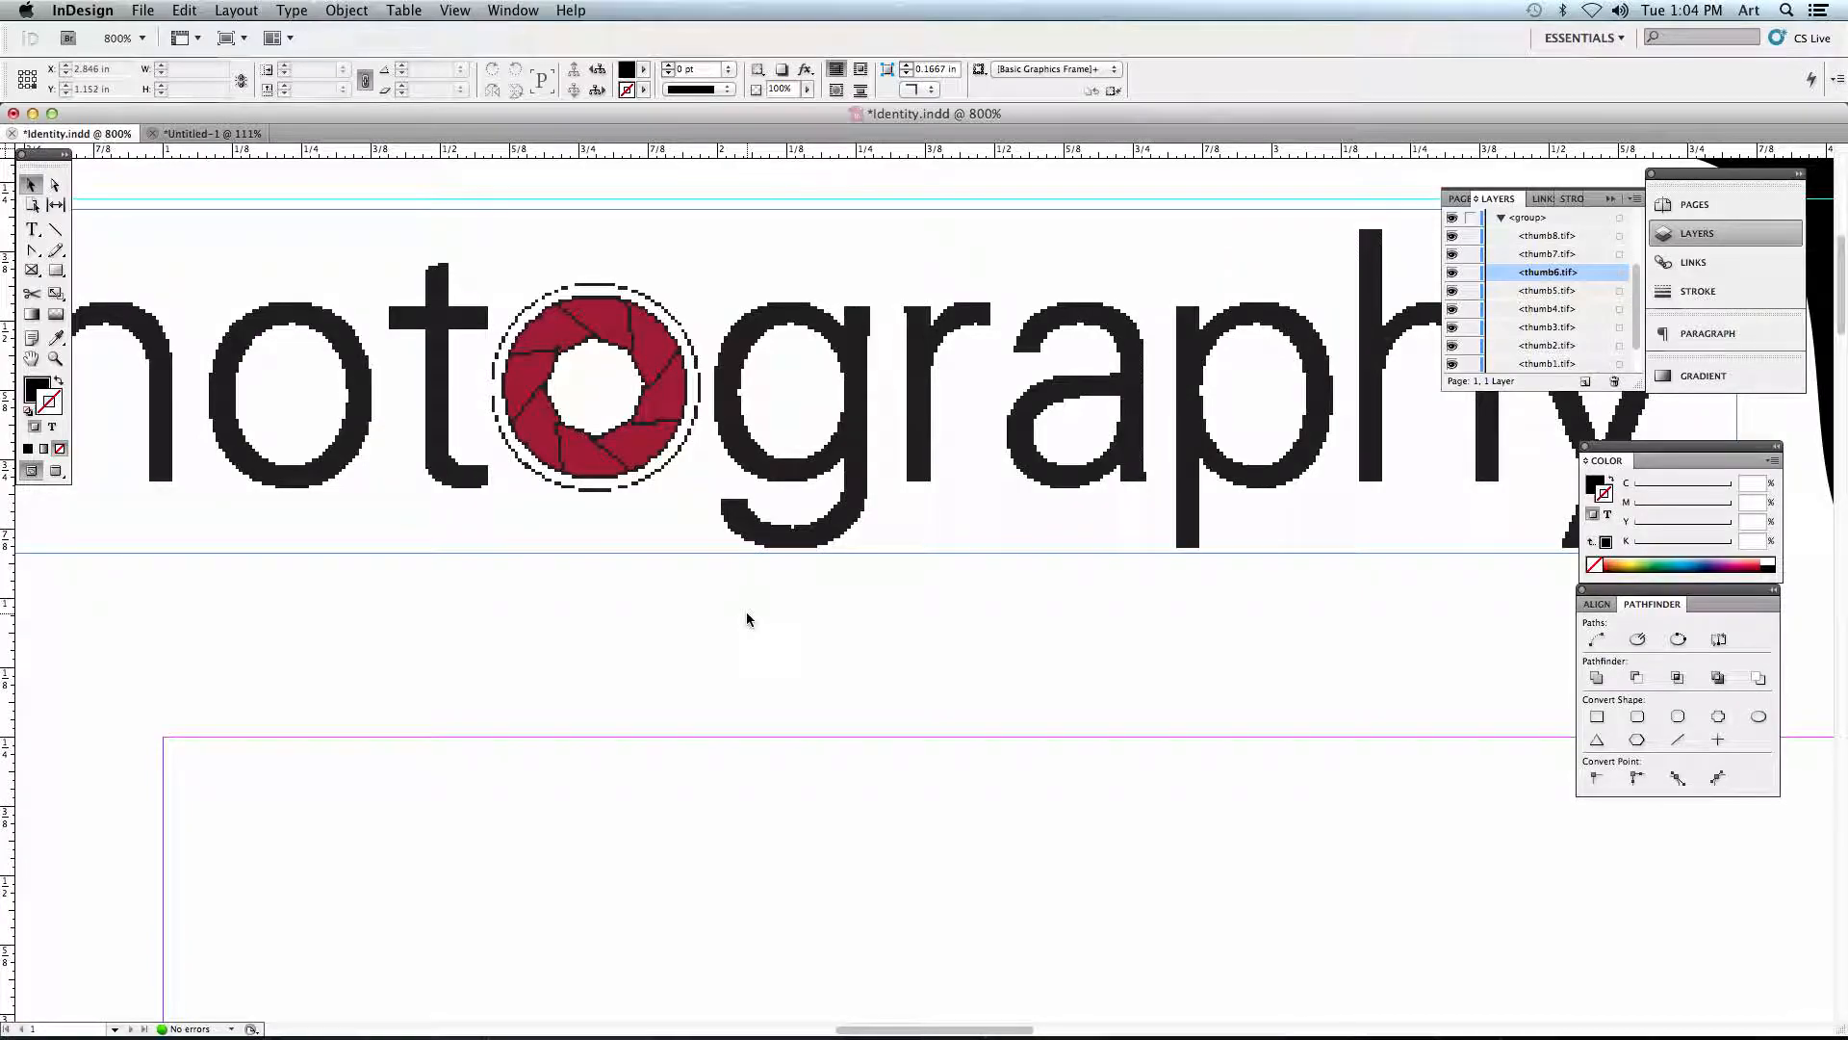
key("super+minus")
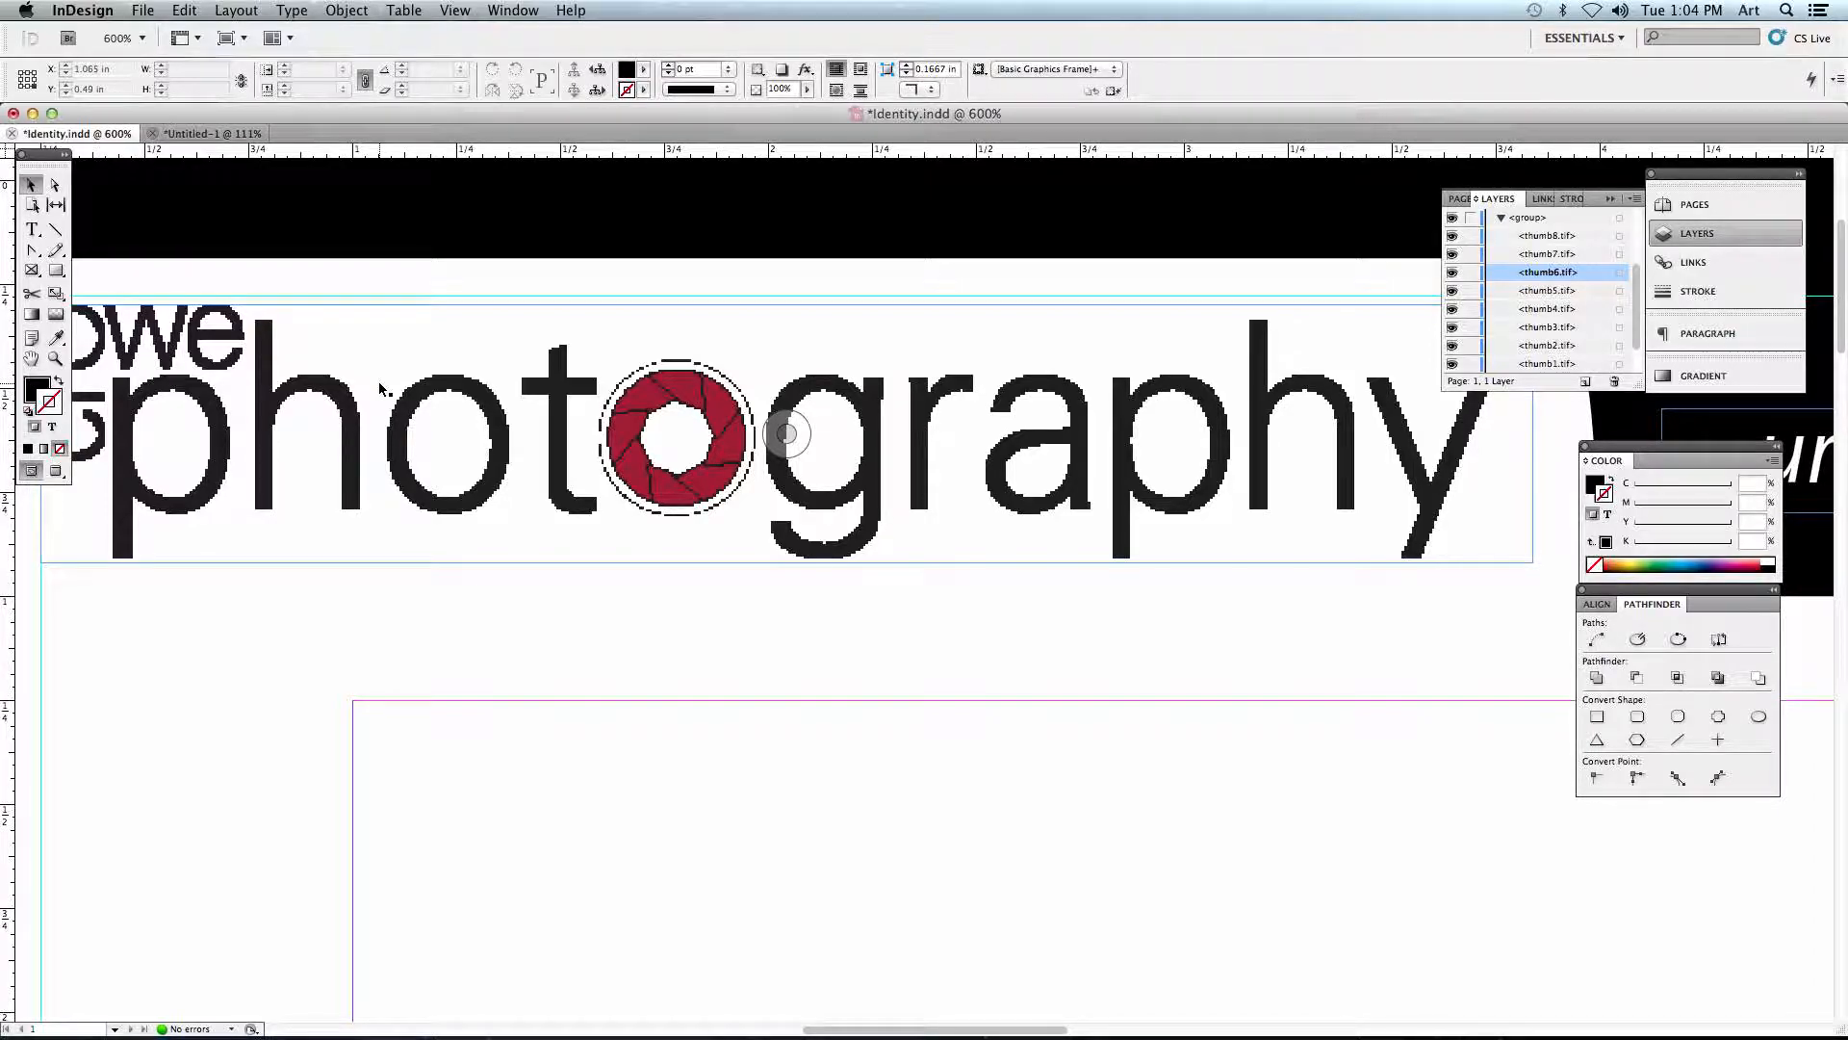
key("super+equal")
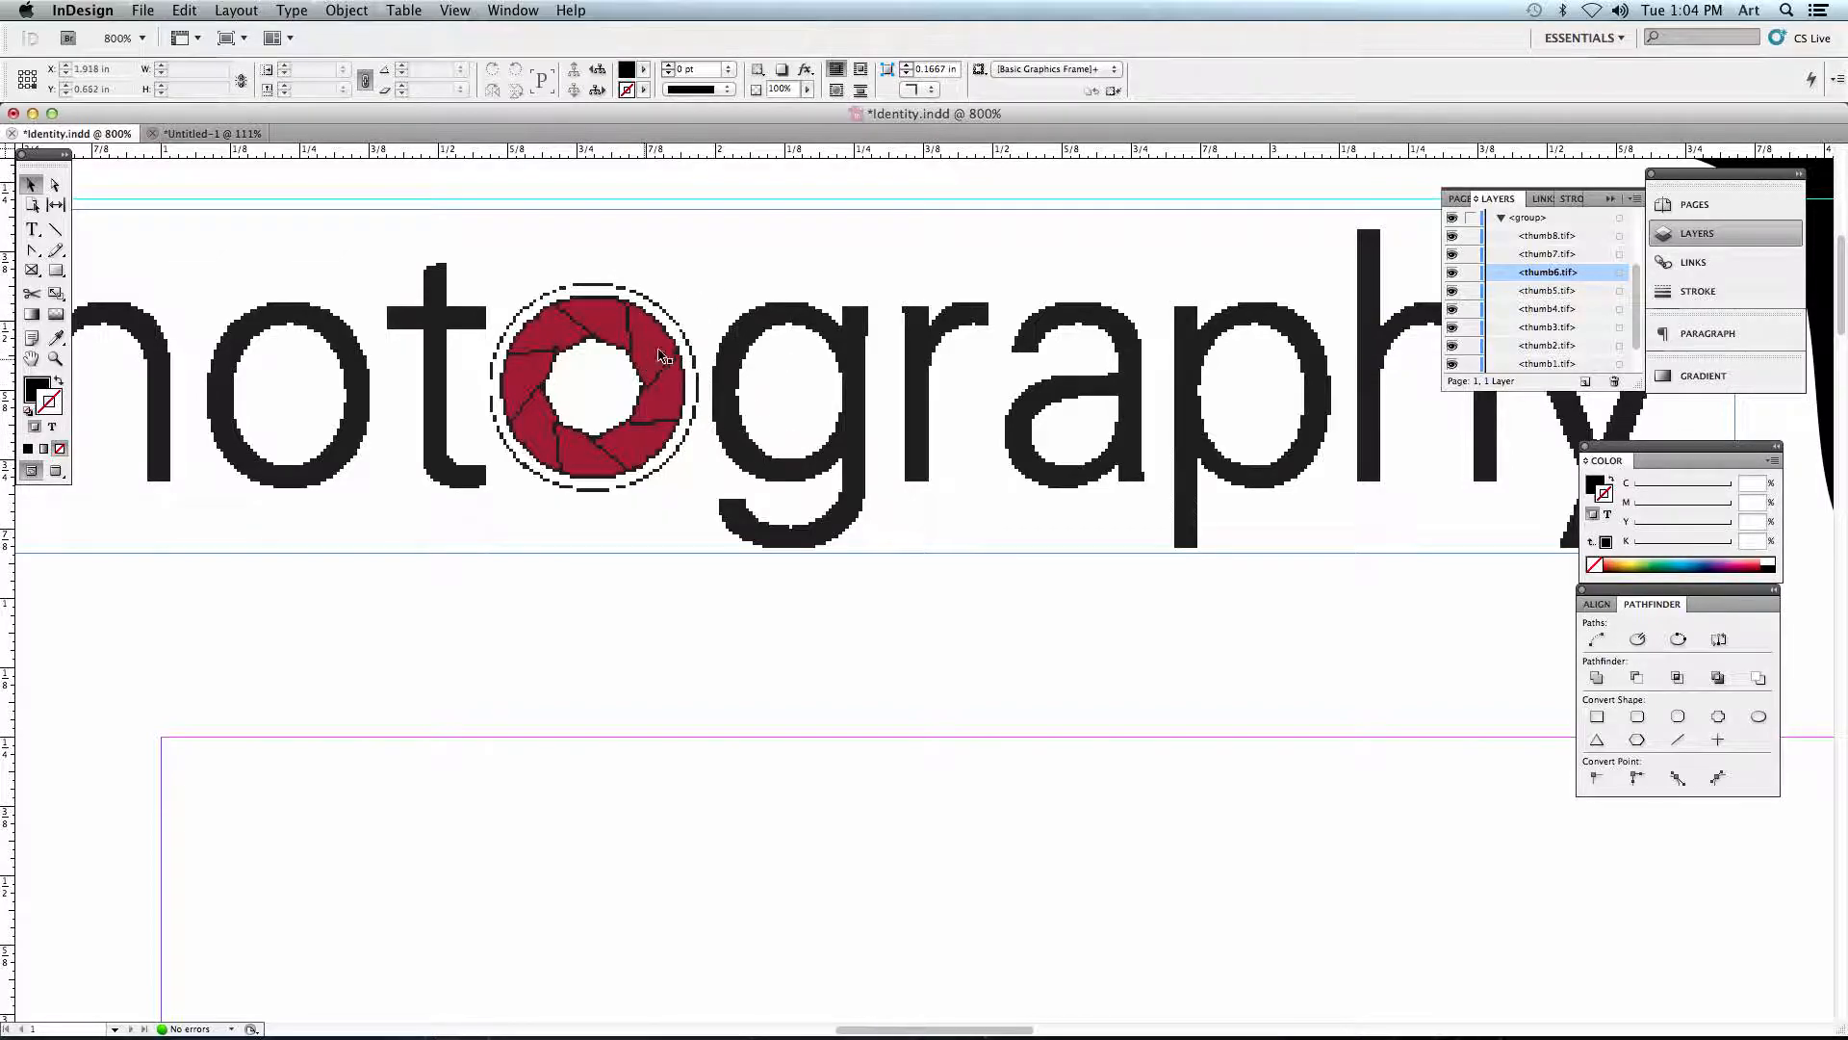
- Switch the display performance to High Quality Display to compare the logo's rendering, and return to Typical Display
left_click(456, 11)
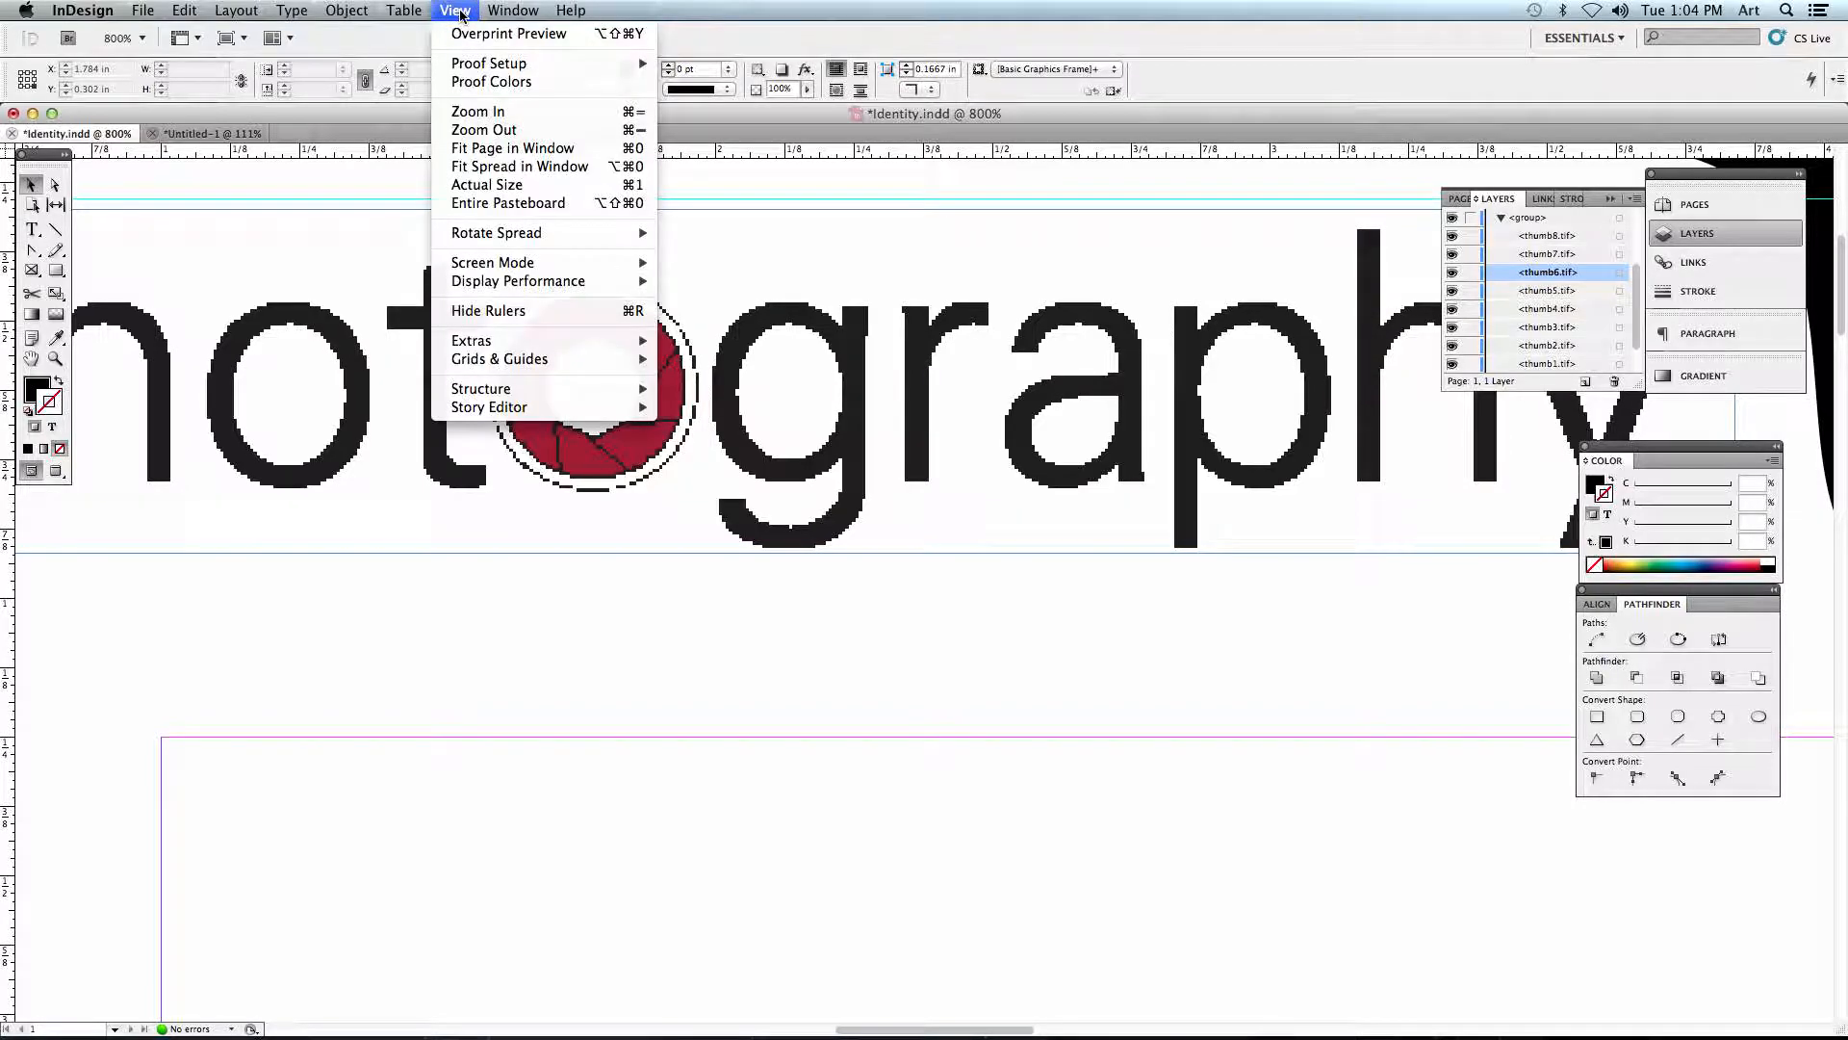
mouse_move(465, 281)
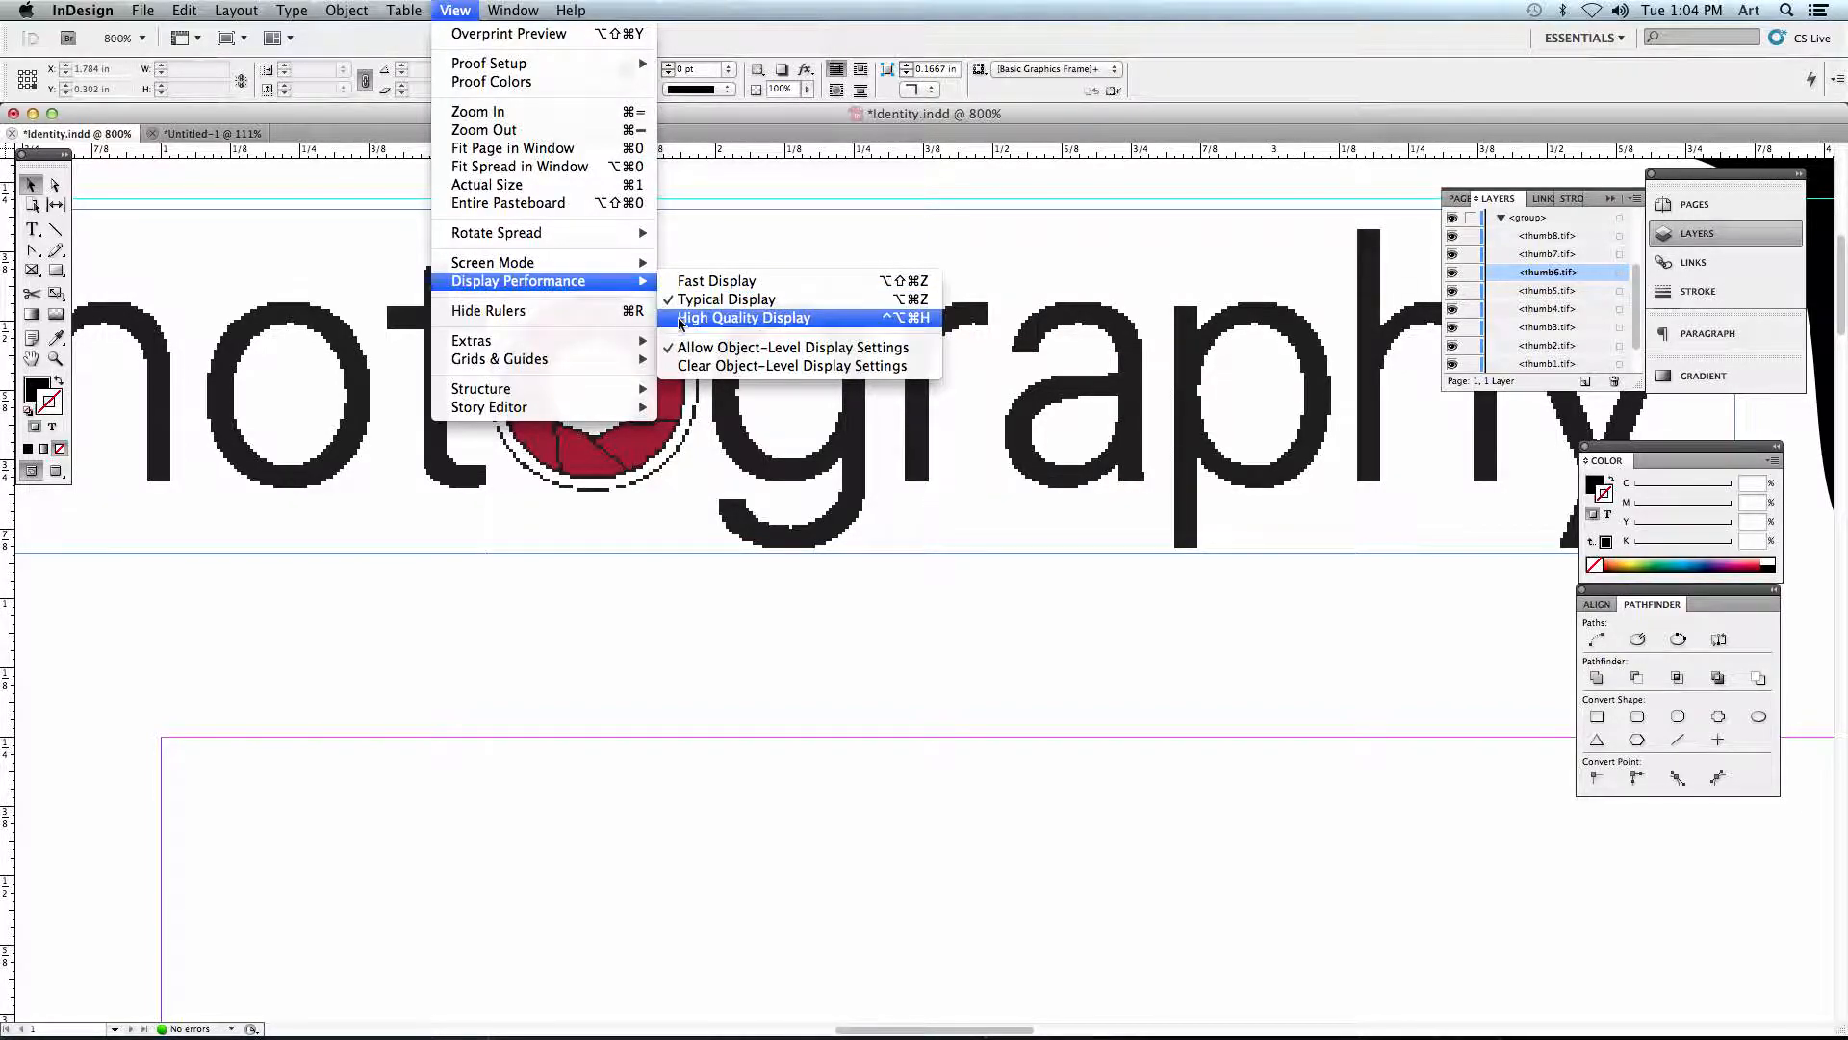
left_click(770, 317)
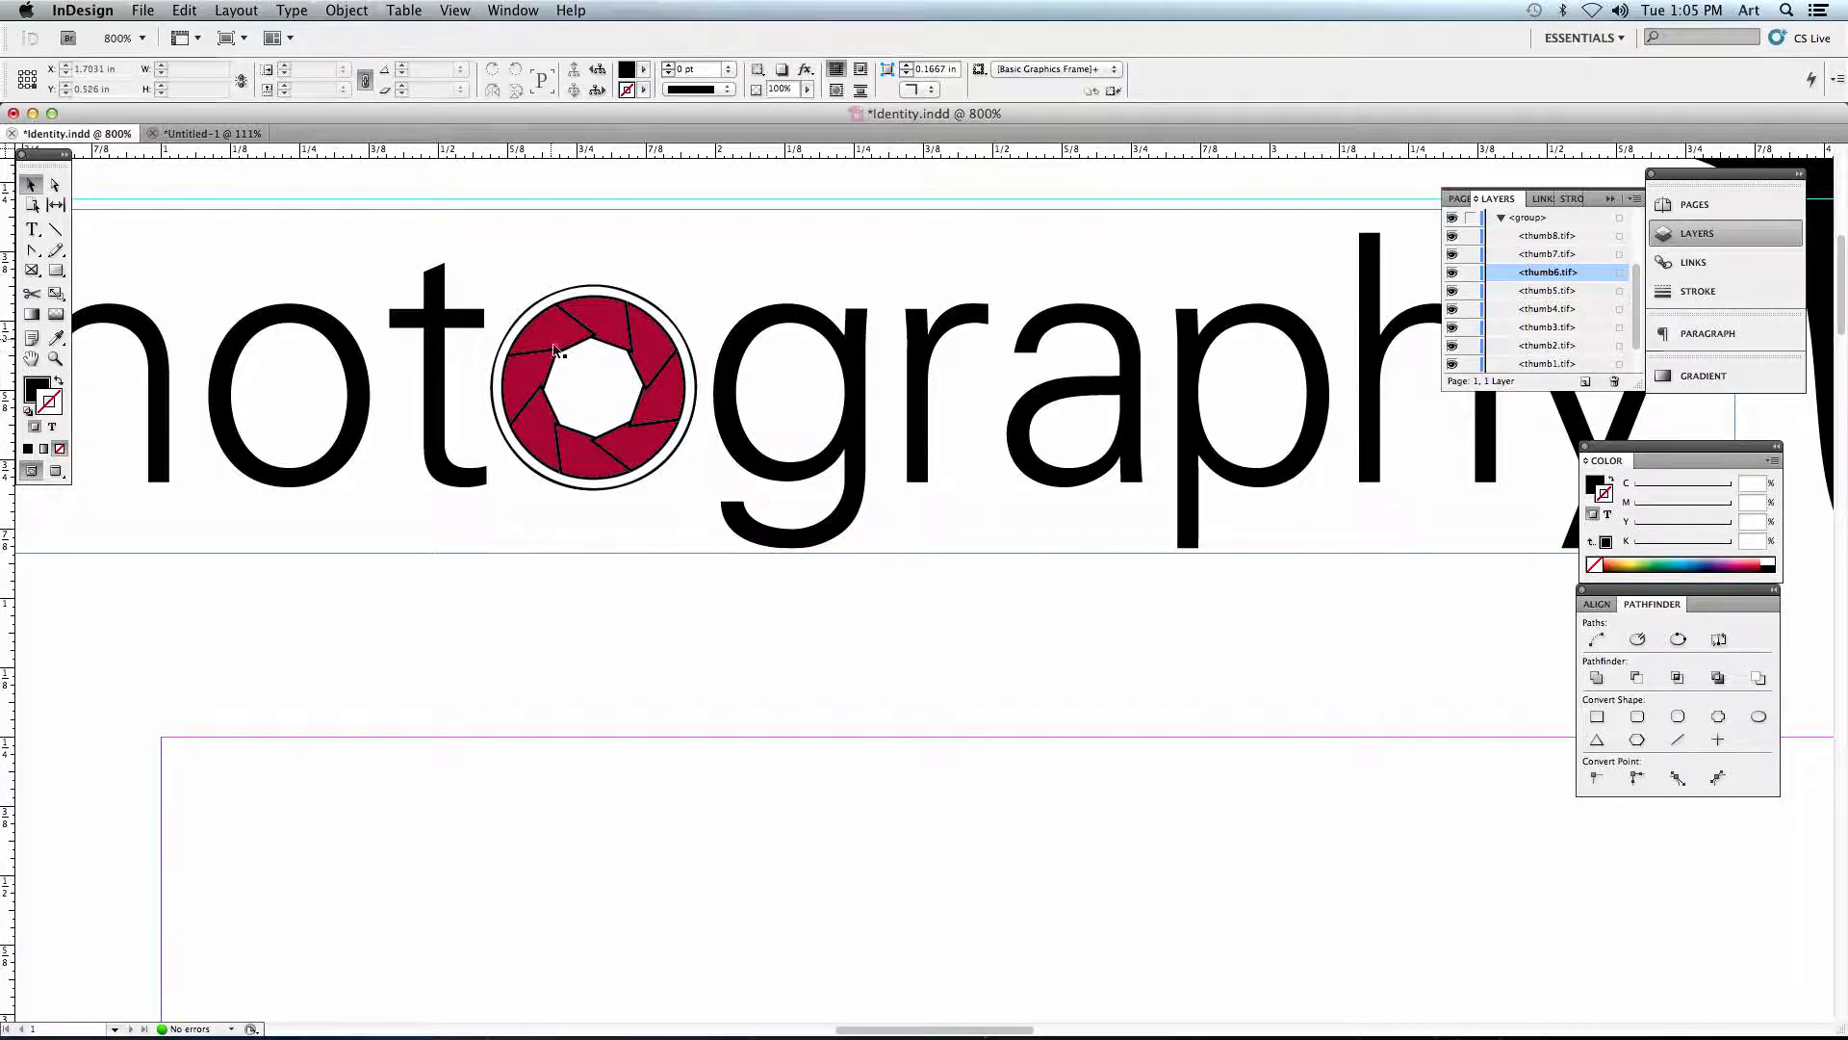
left_click(455, 9)
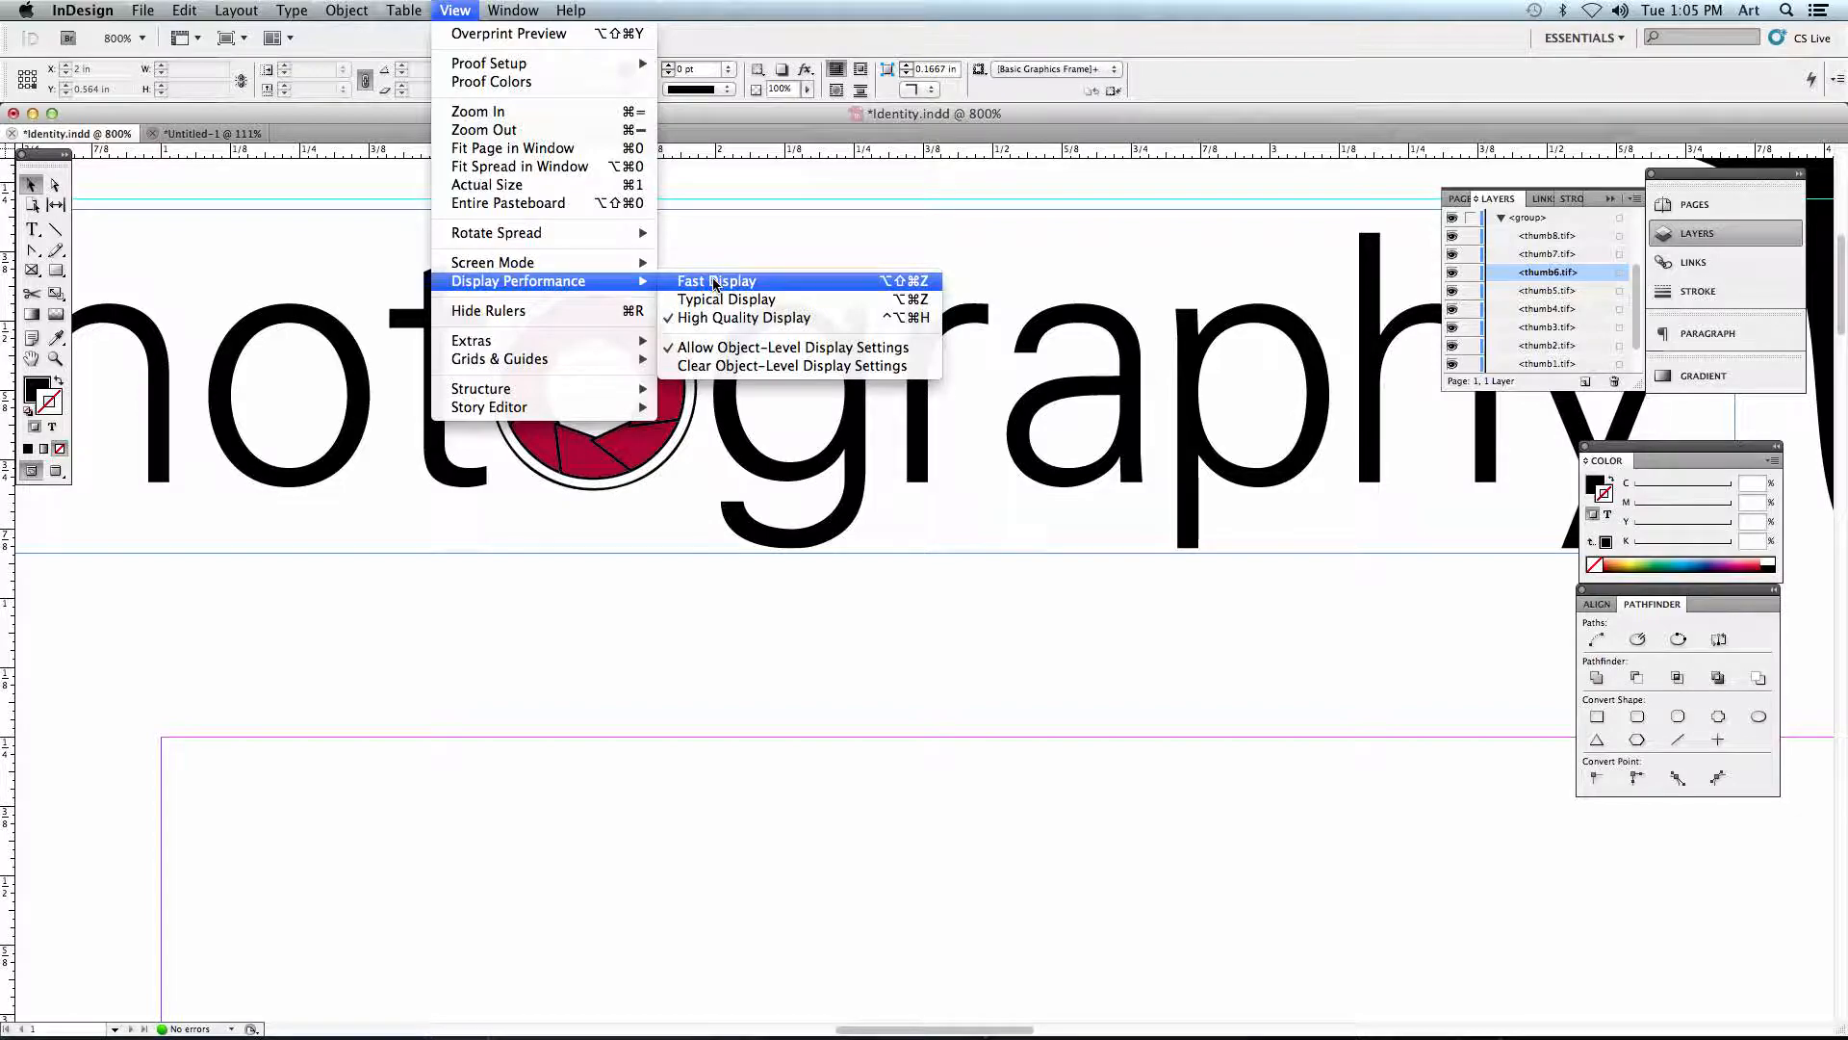
left_click(714, 301)
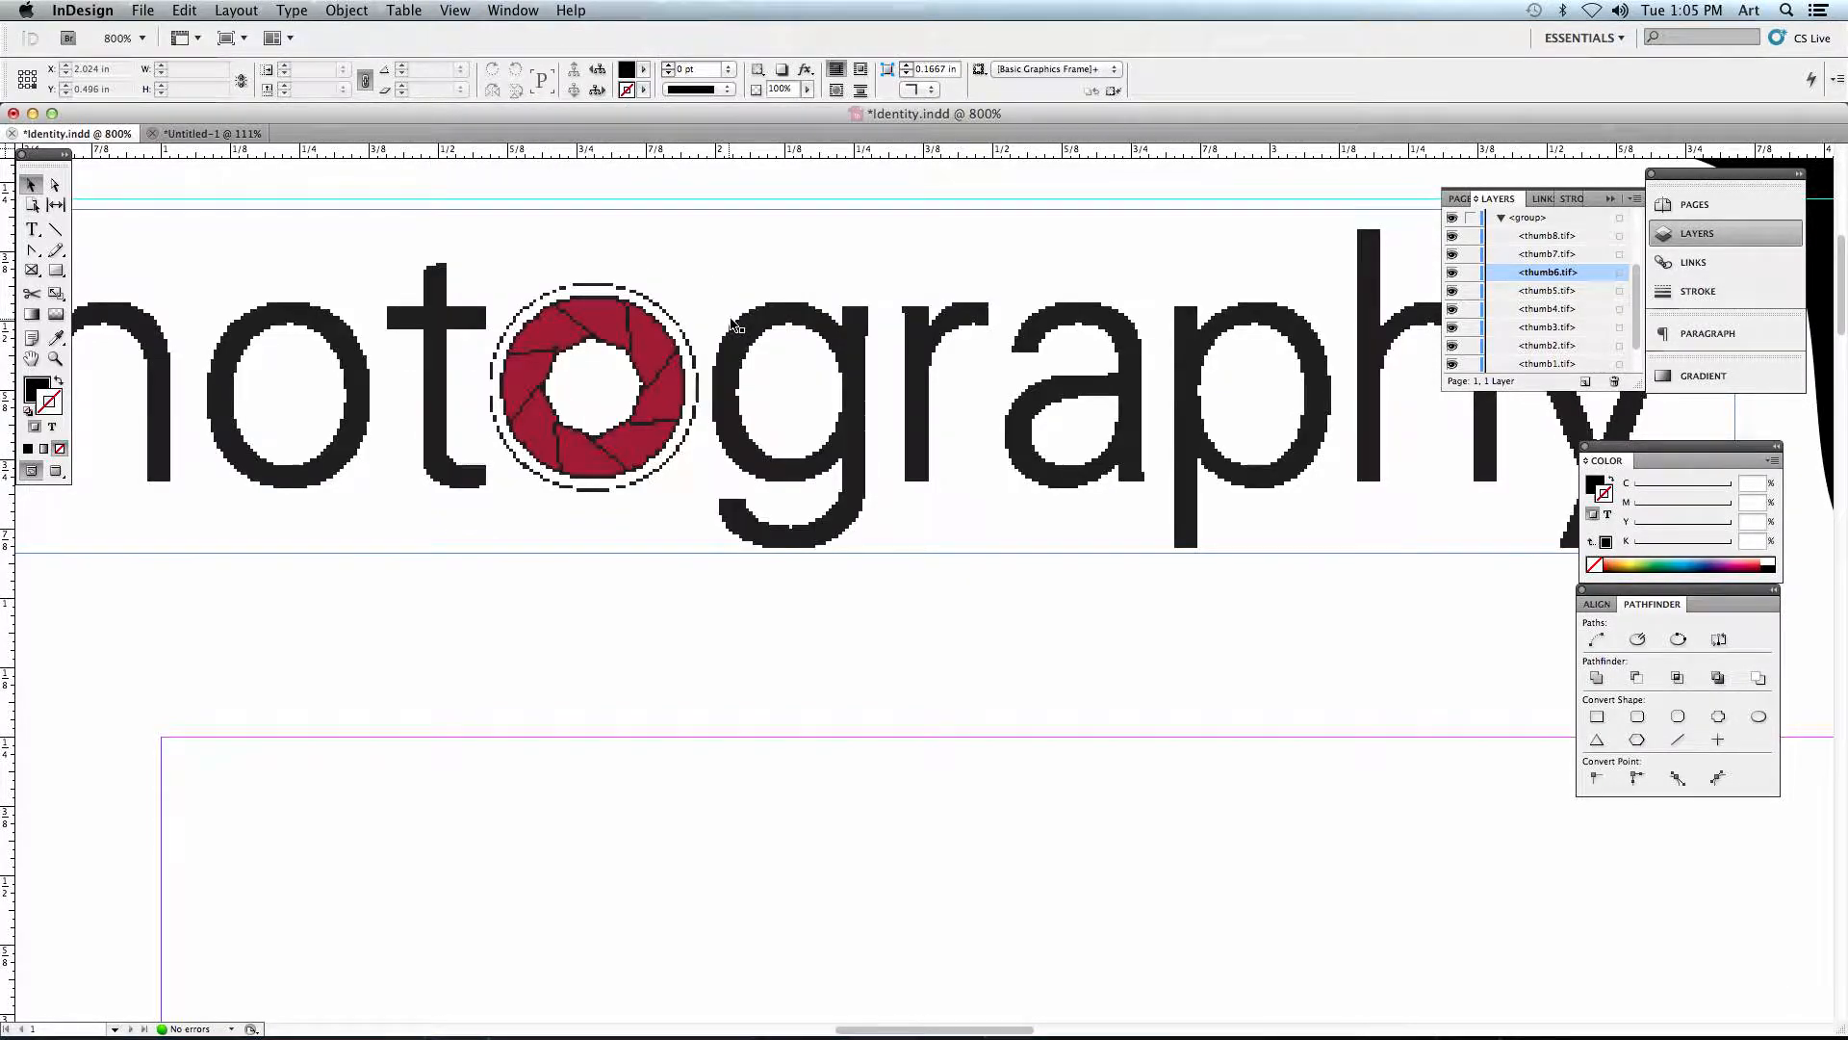
- View the whole letterhead page and inspect the link information of thumb2.tif and thumb3.tif
scroll(733, 320, "left", 5)
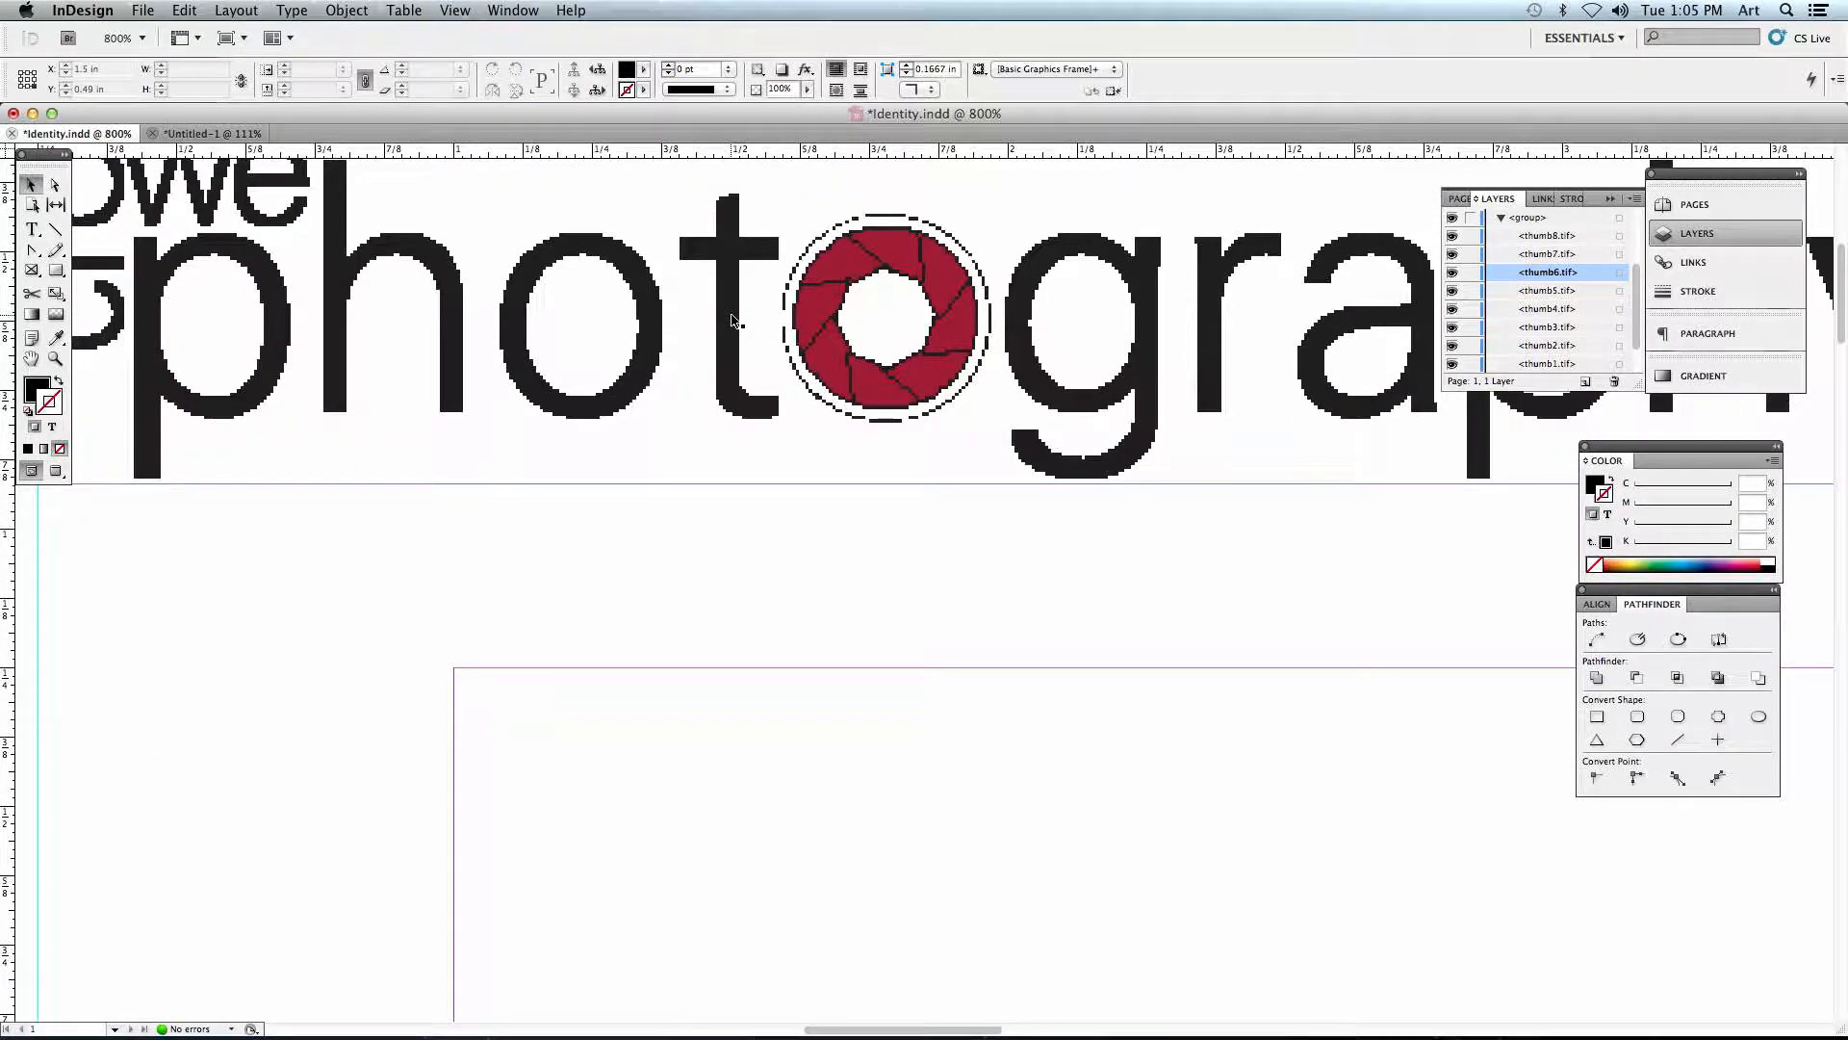
key("super+0")
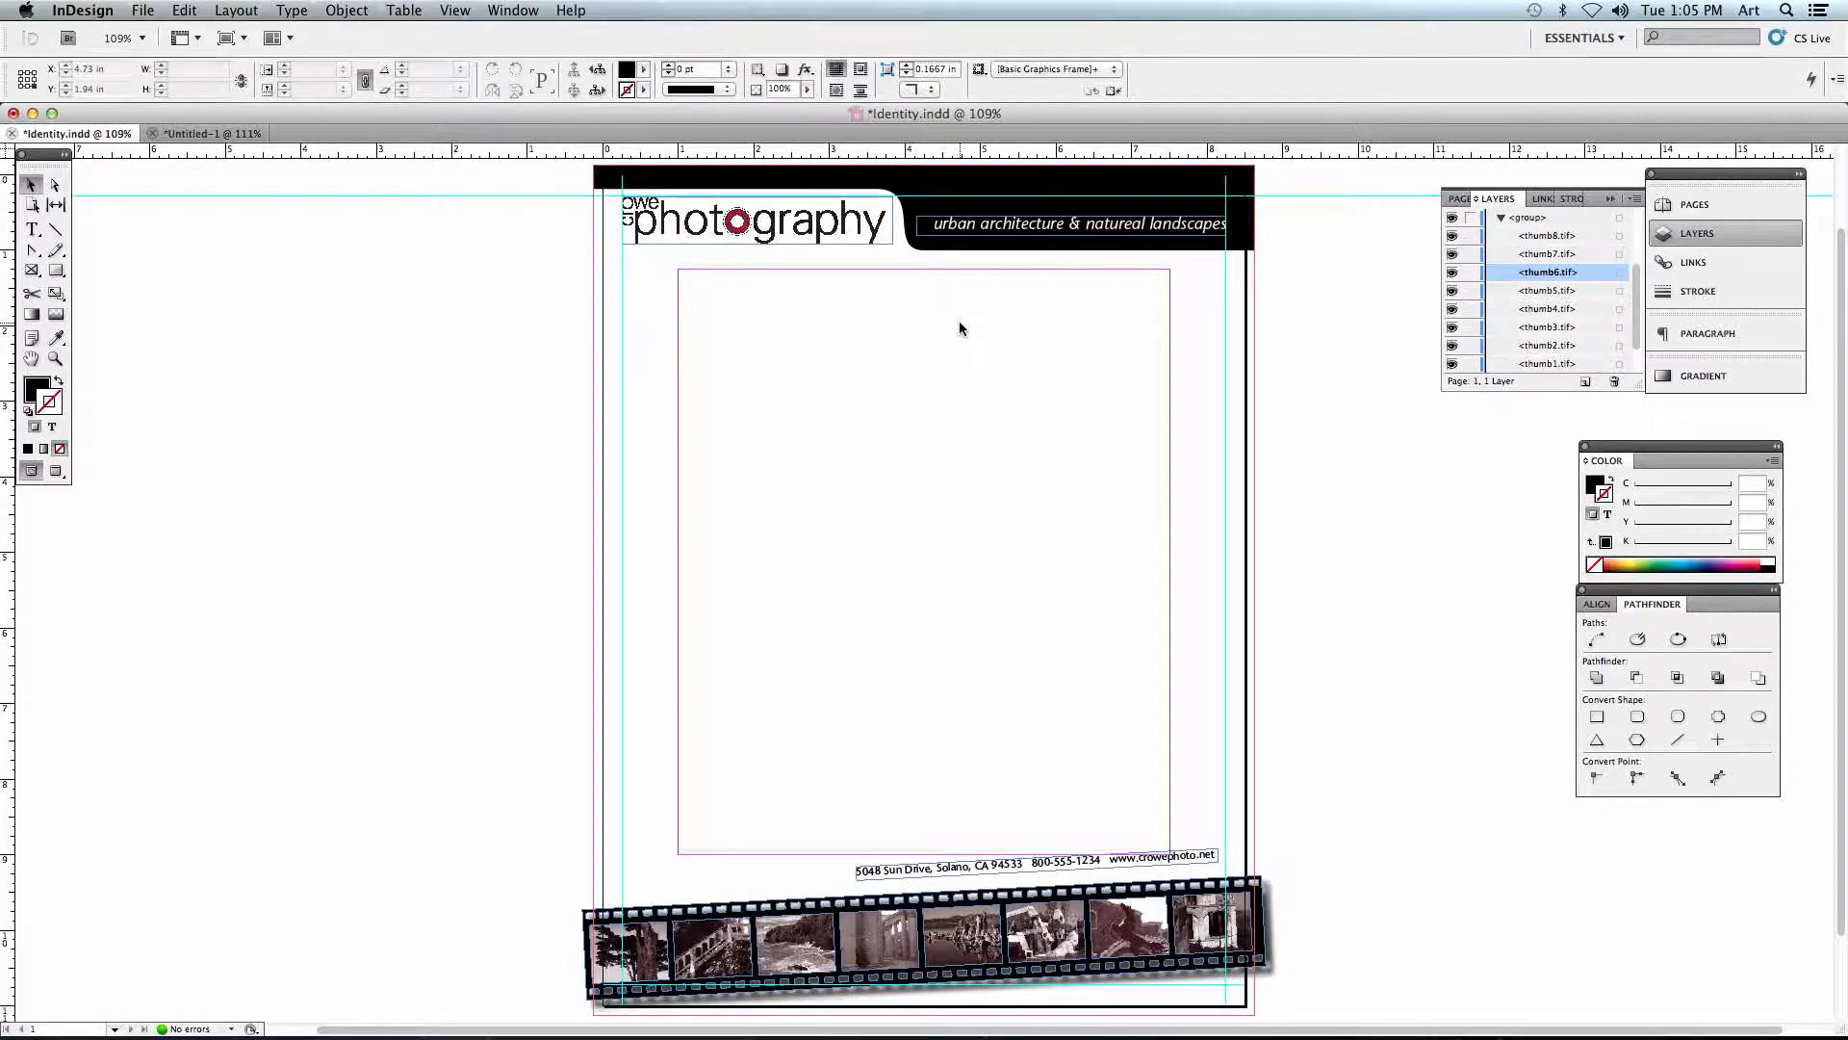
left_click(1681, 264)
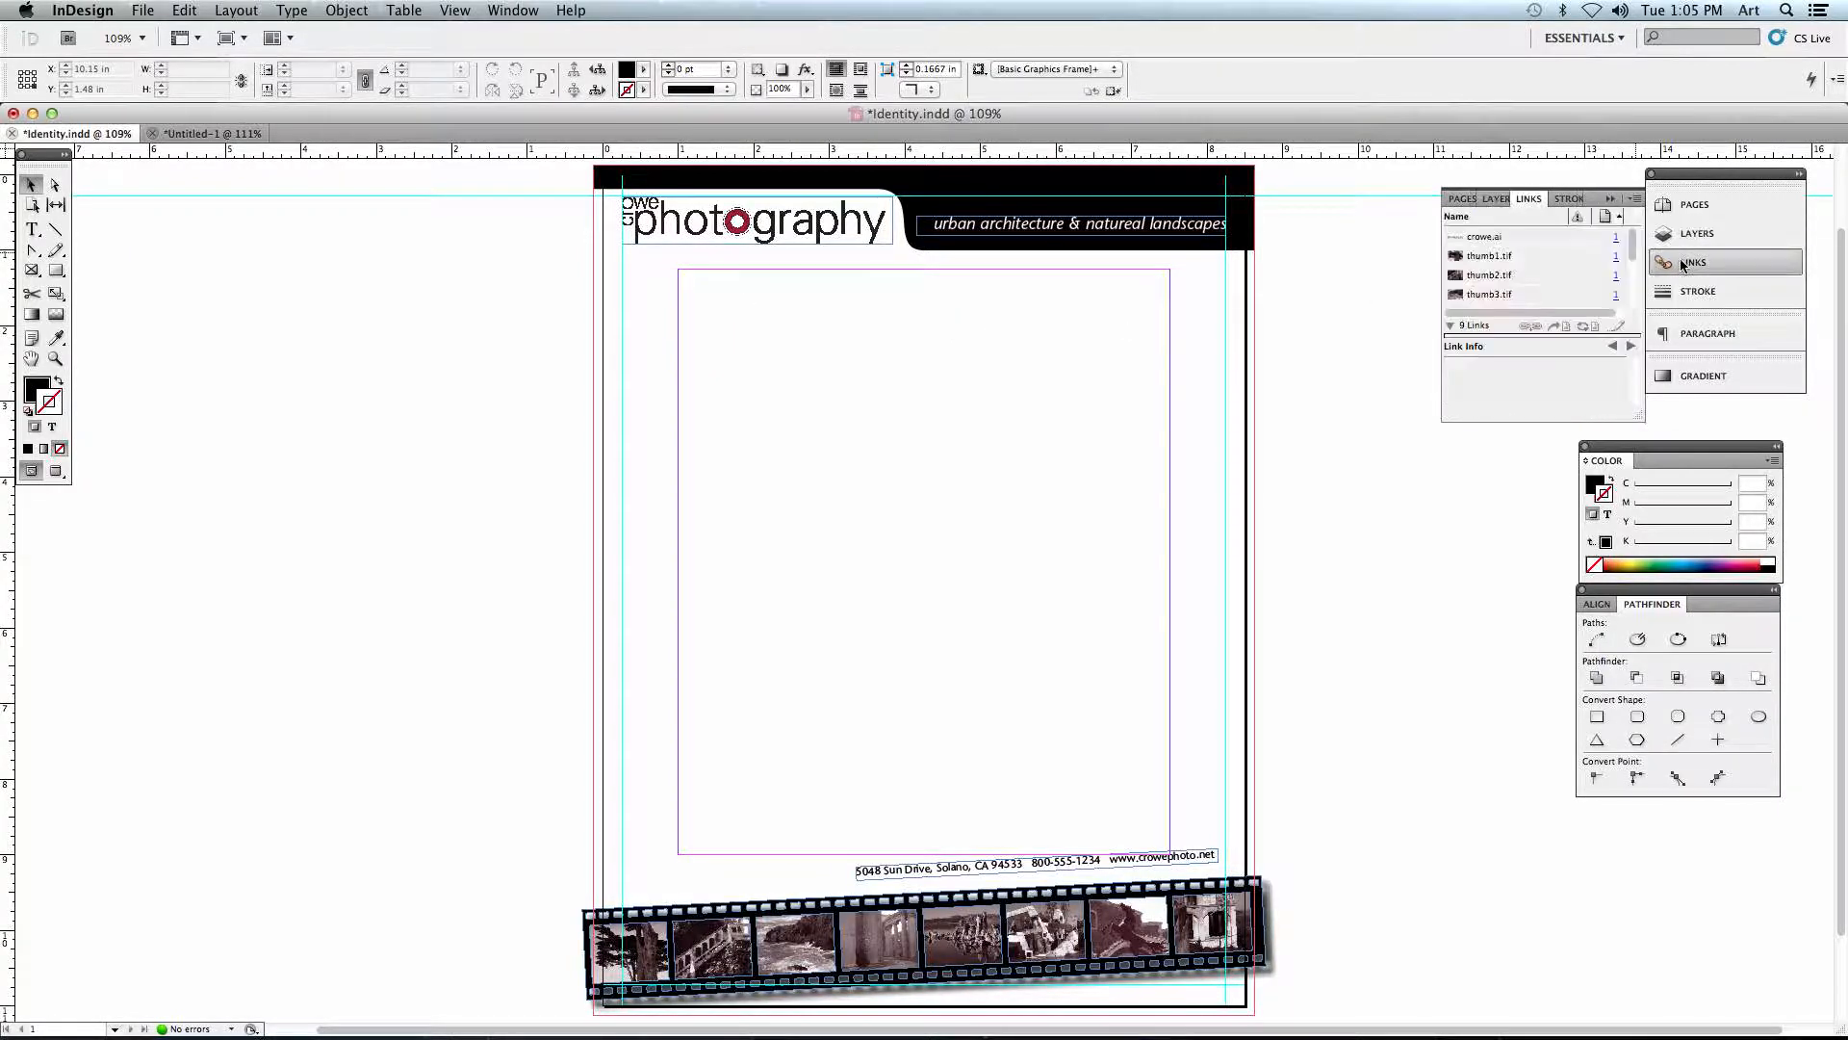
left_click(1530, 258)
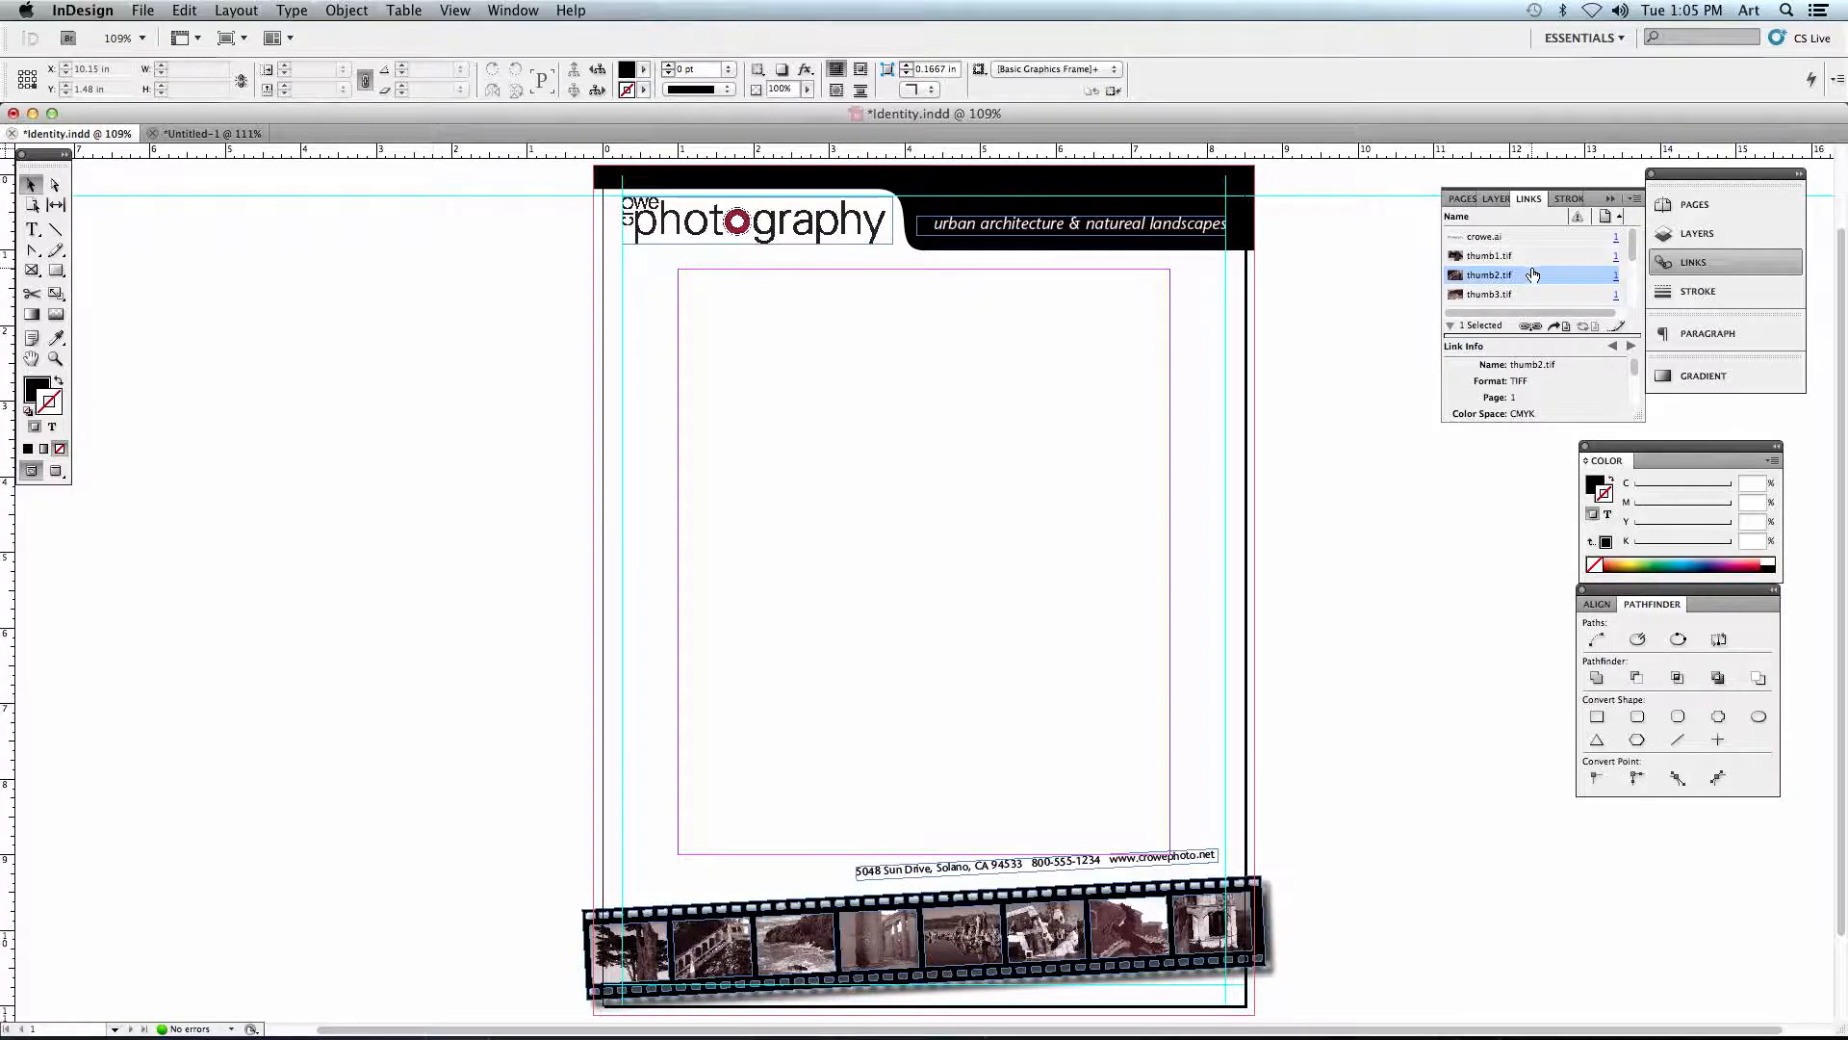
left_click(1527, 294)
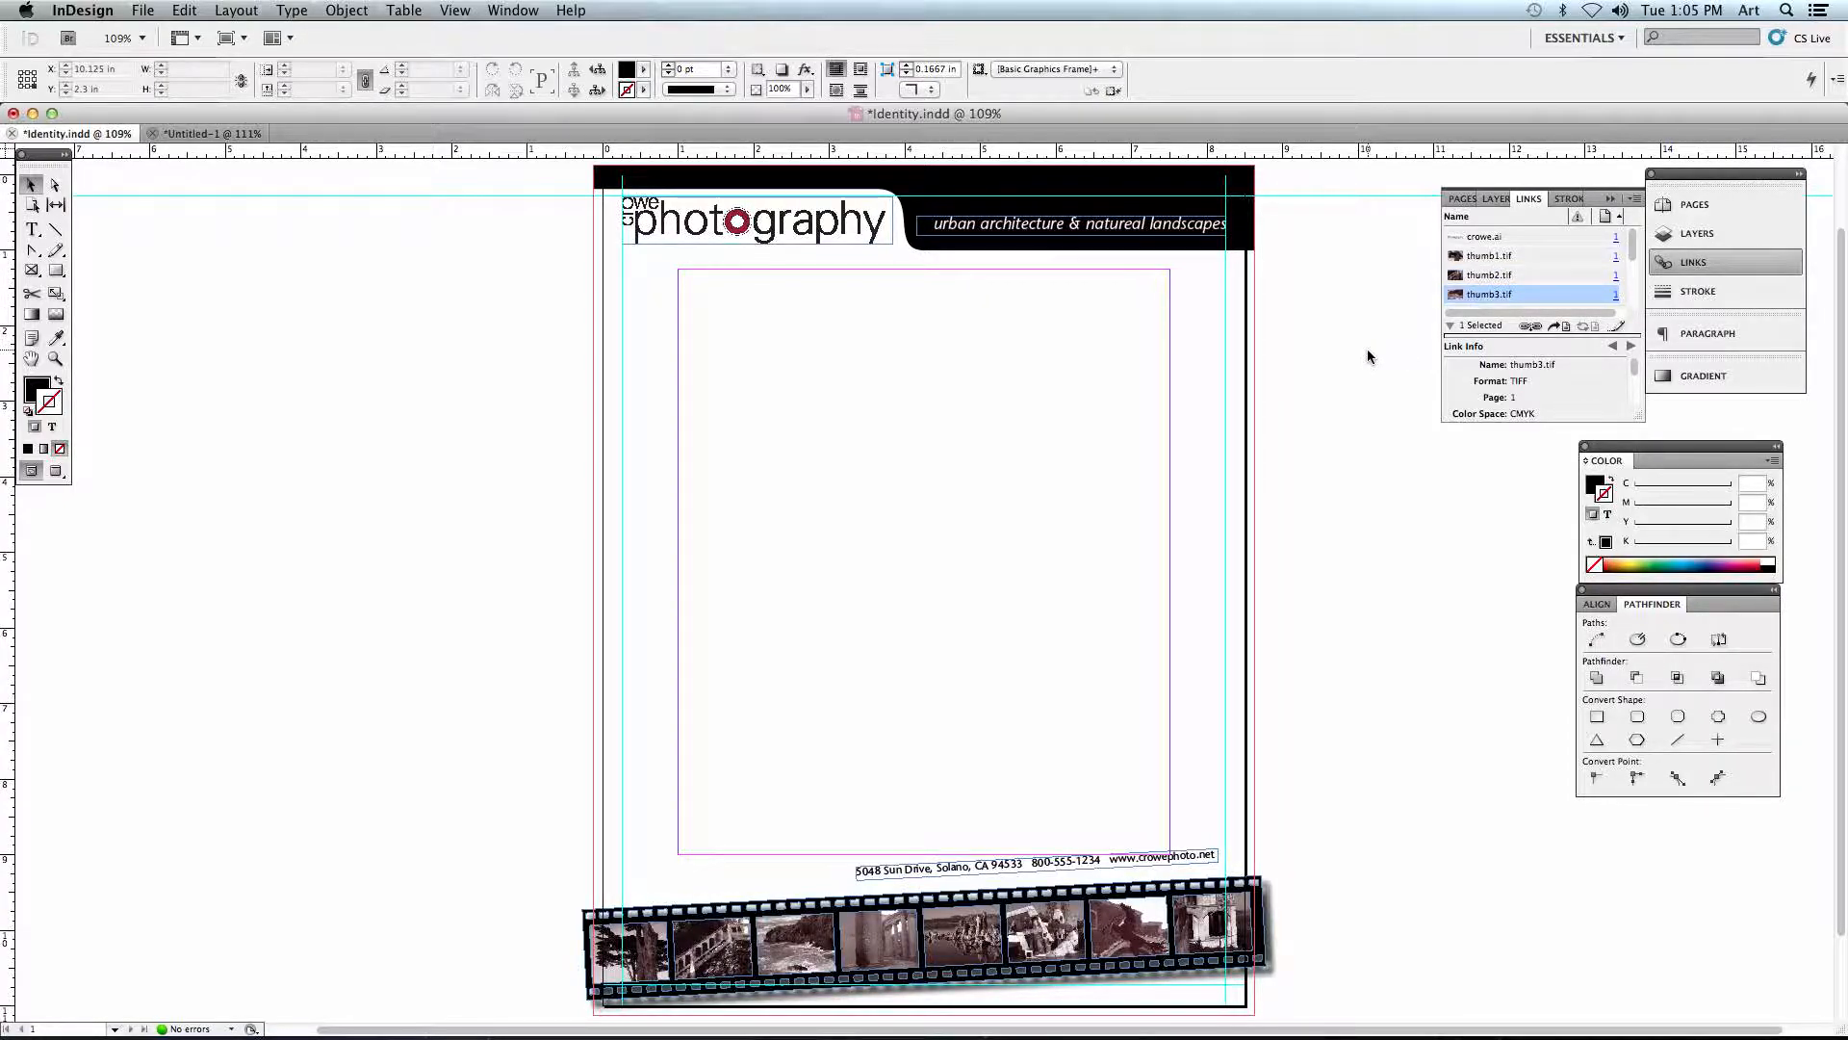
left_click(513, 11)
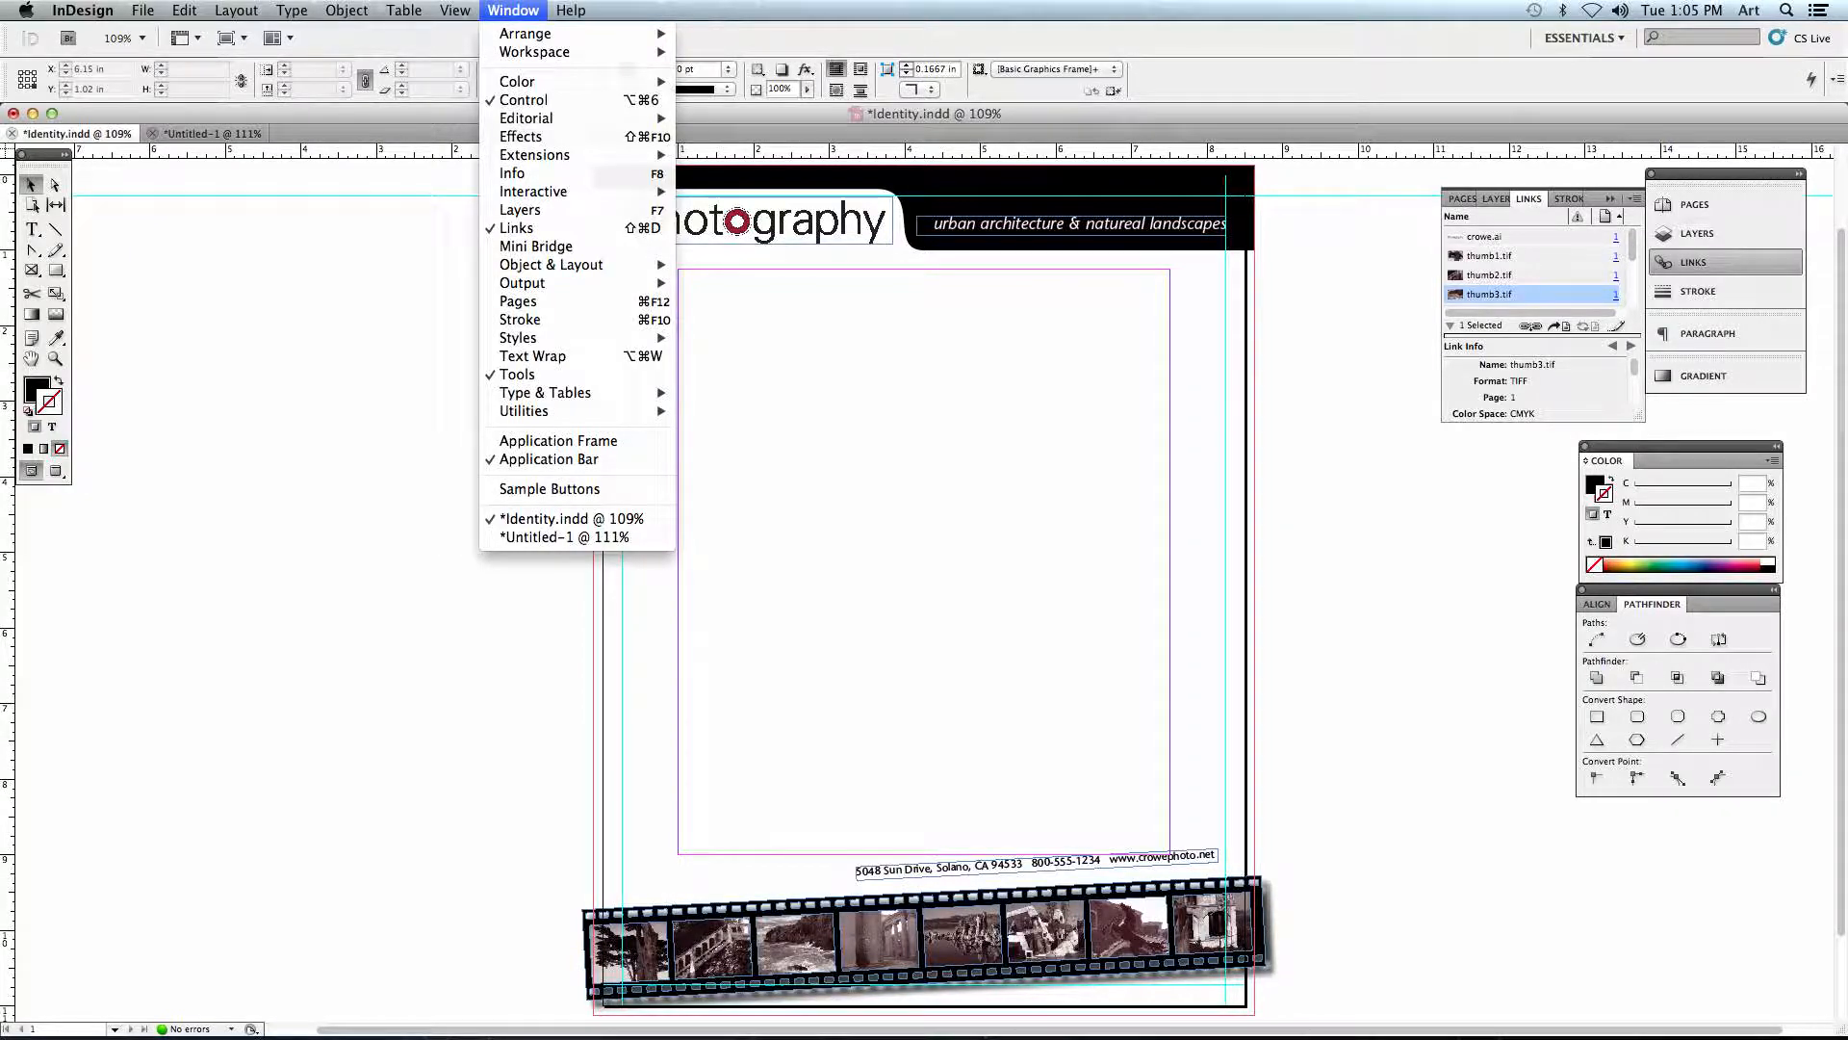
left_click(513, 11)
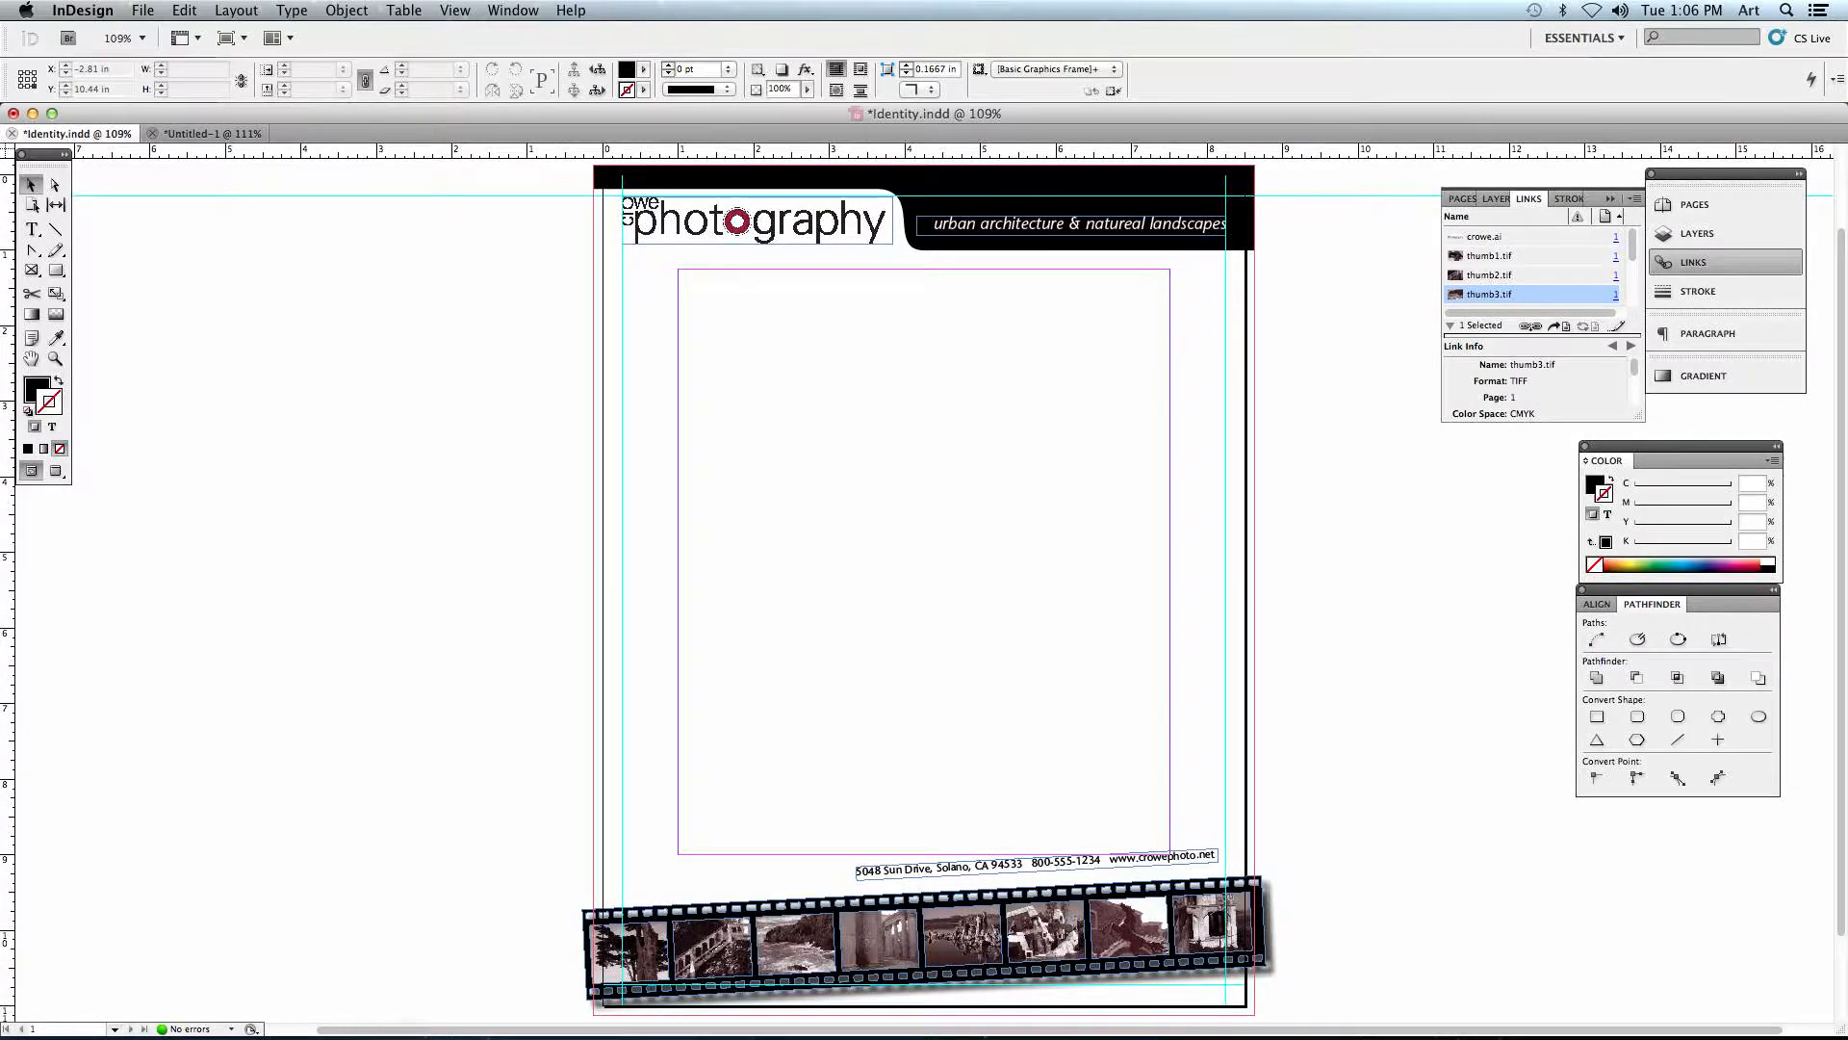
- Look through the thumbnail files available for placing from the Crowe_Stage_01 folder, and cancel without importing one
mouse_move(376, 1019)
left_click(184, 11)
mouse_move(144, 10)
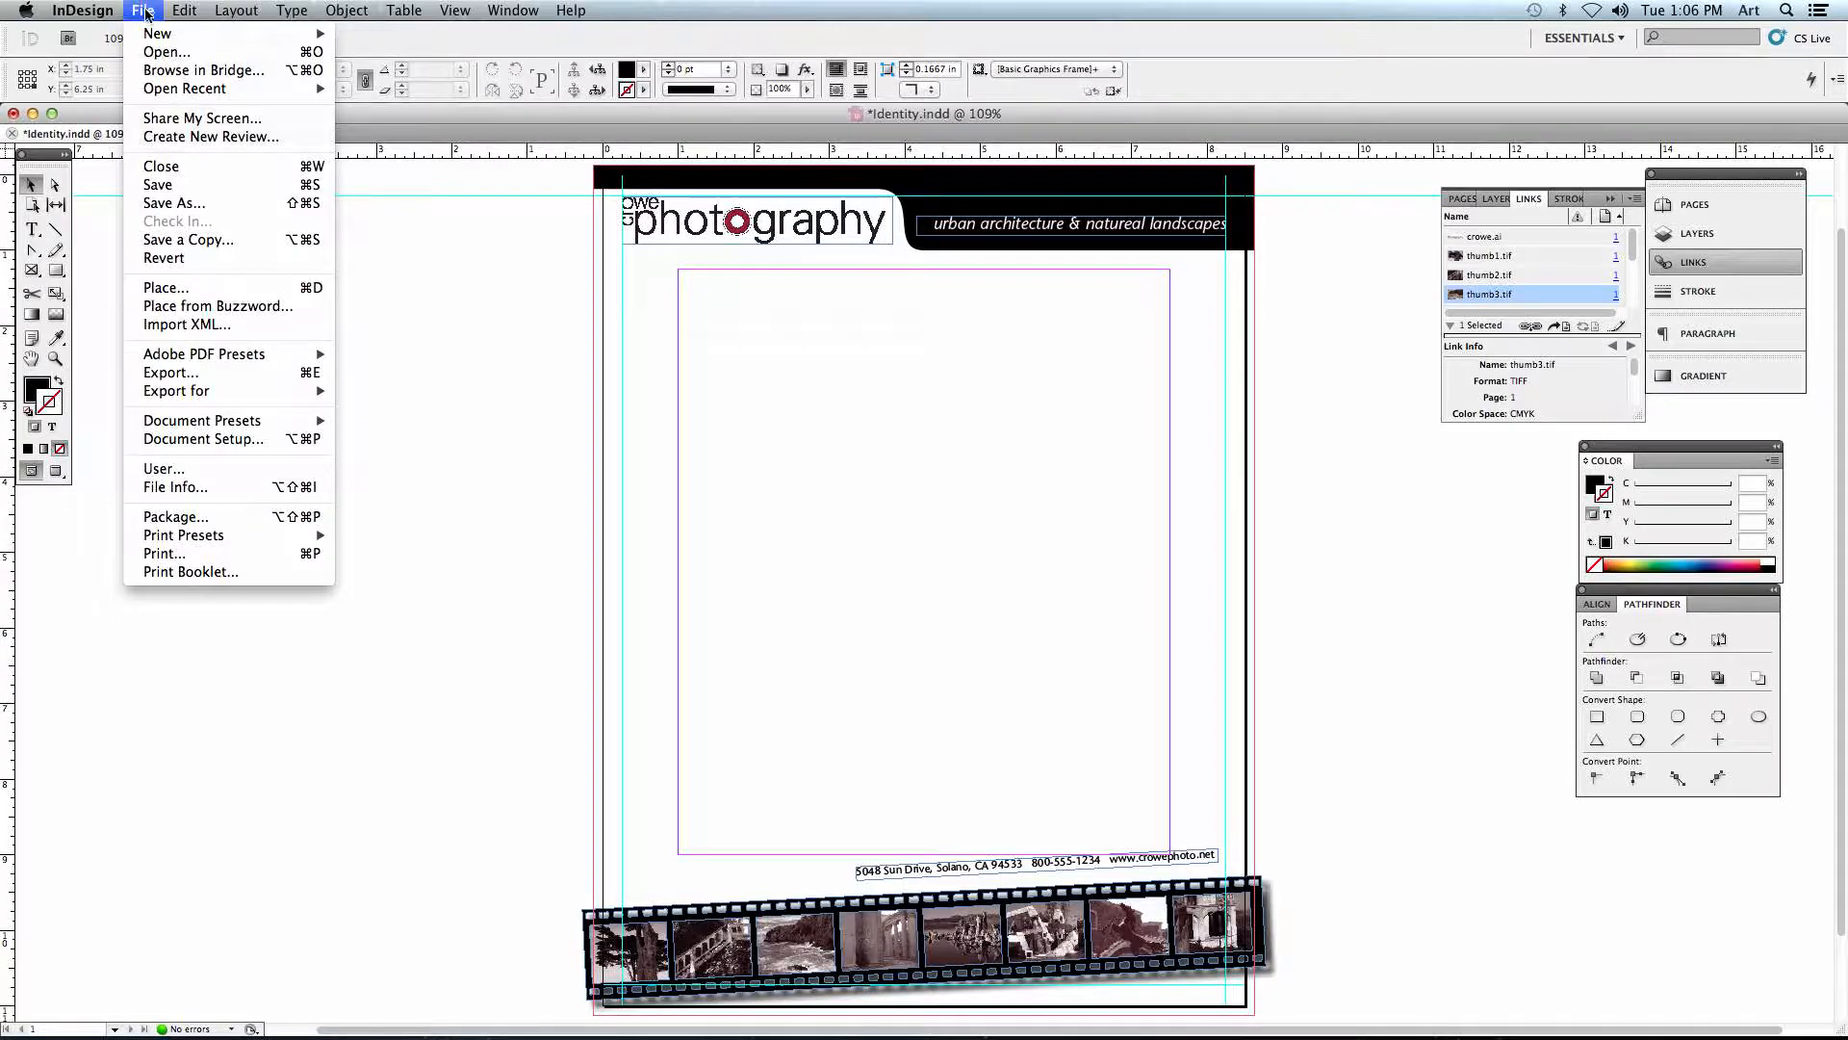
left_click(202, 288)
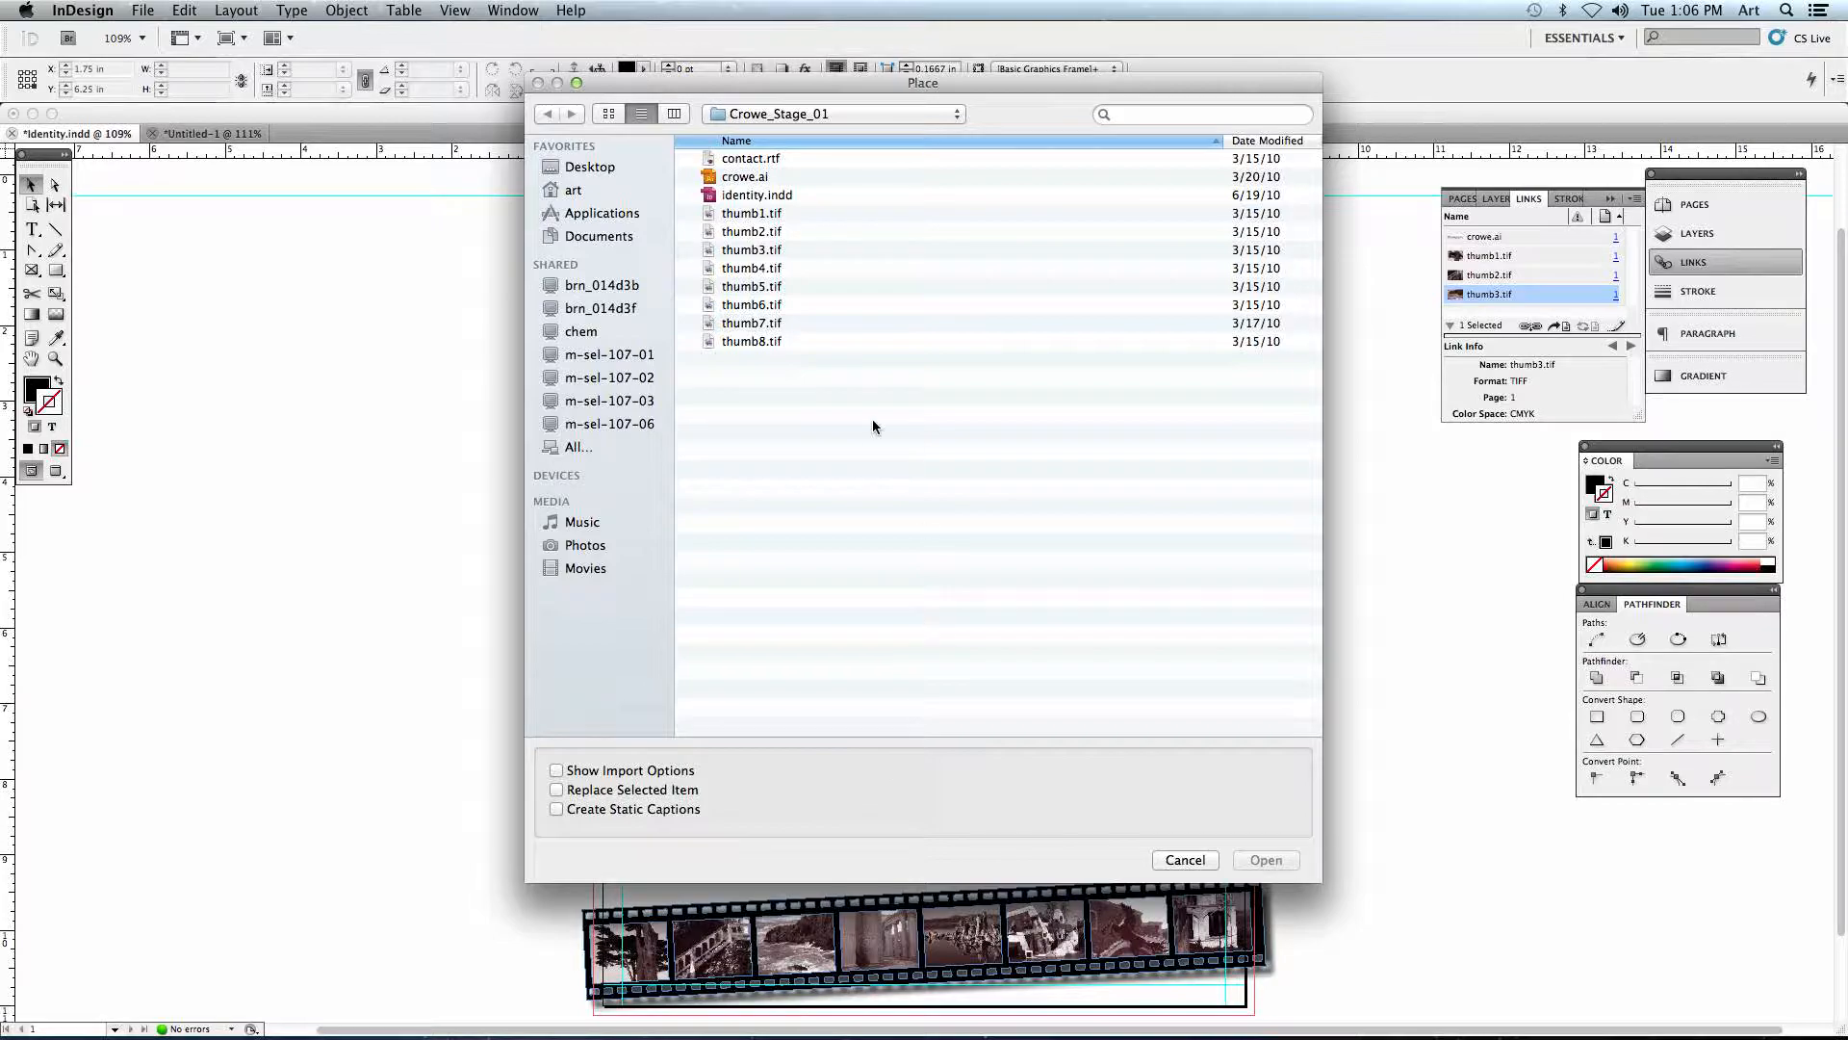
left_click(817, 304)
left_click(818, 267)
left_click(1185, 859)
- Directly select the fifth film strip photo and the photography logo to inspect their links, and clear the selection
left_click(55, 184)
left_click(970, 931)
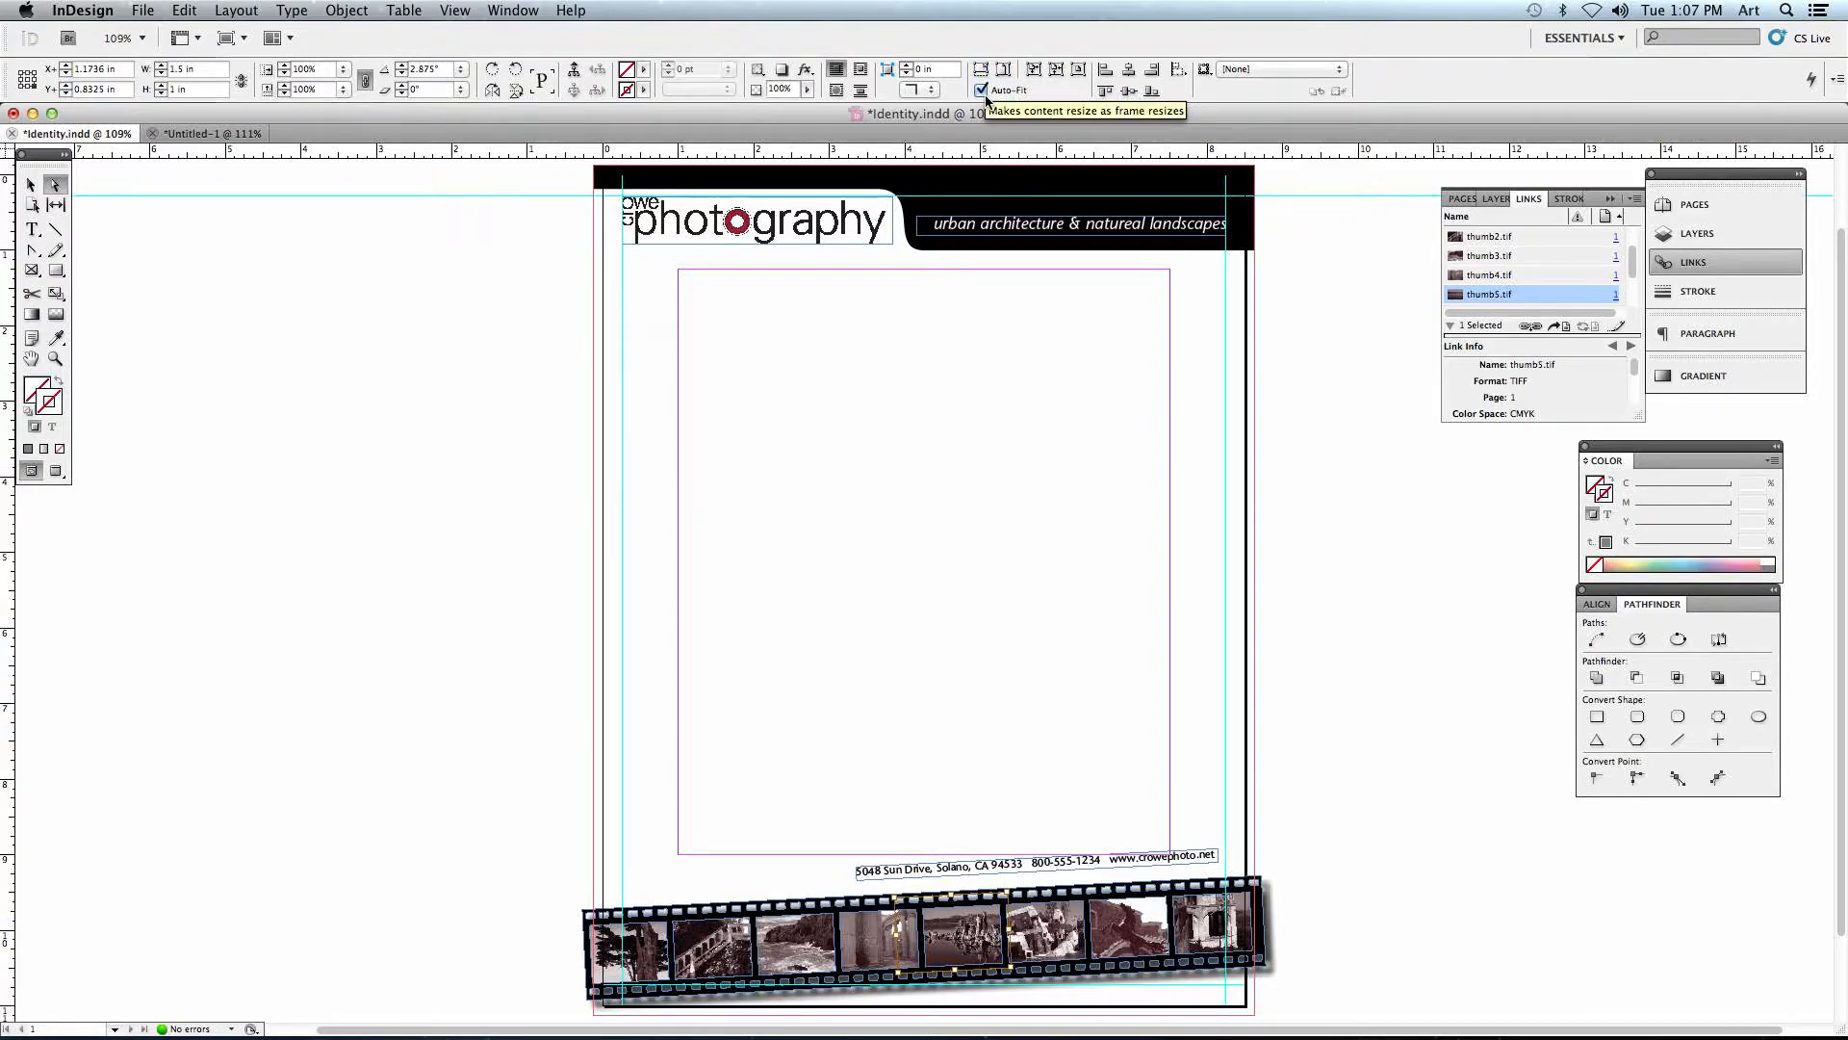
left_click(1007, 501)
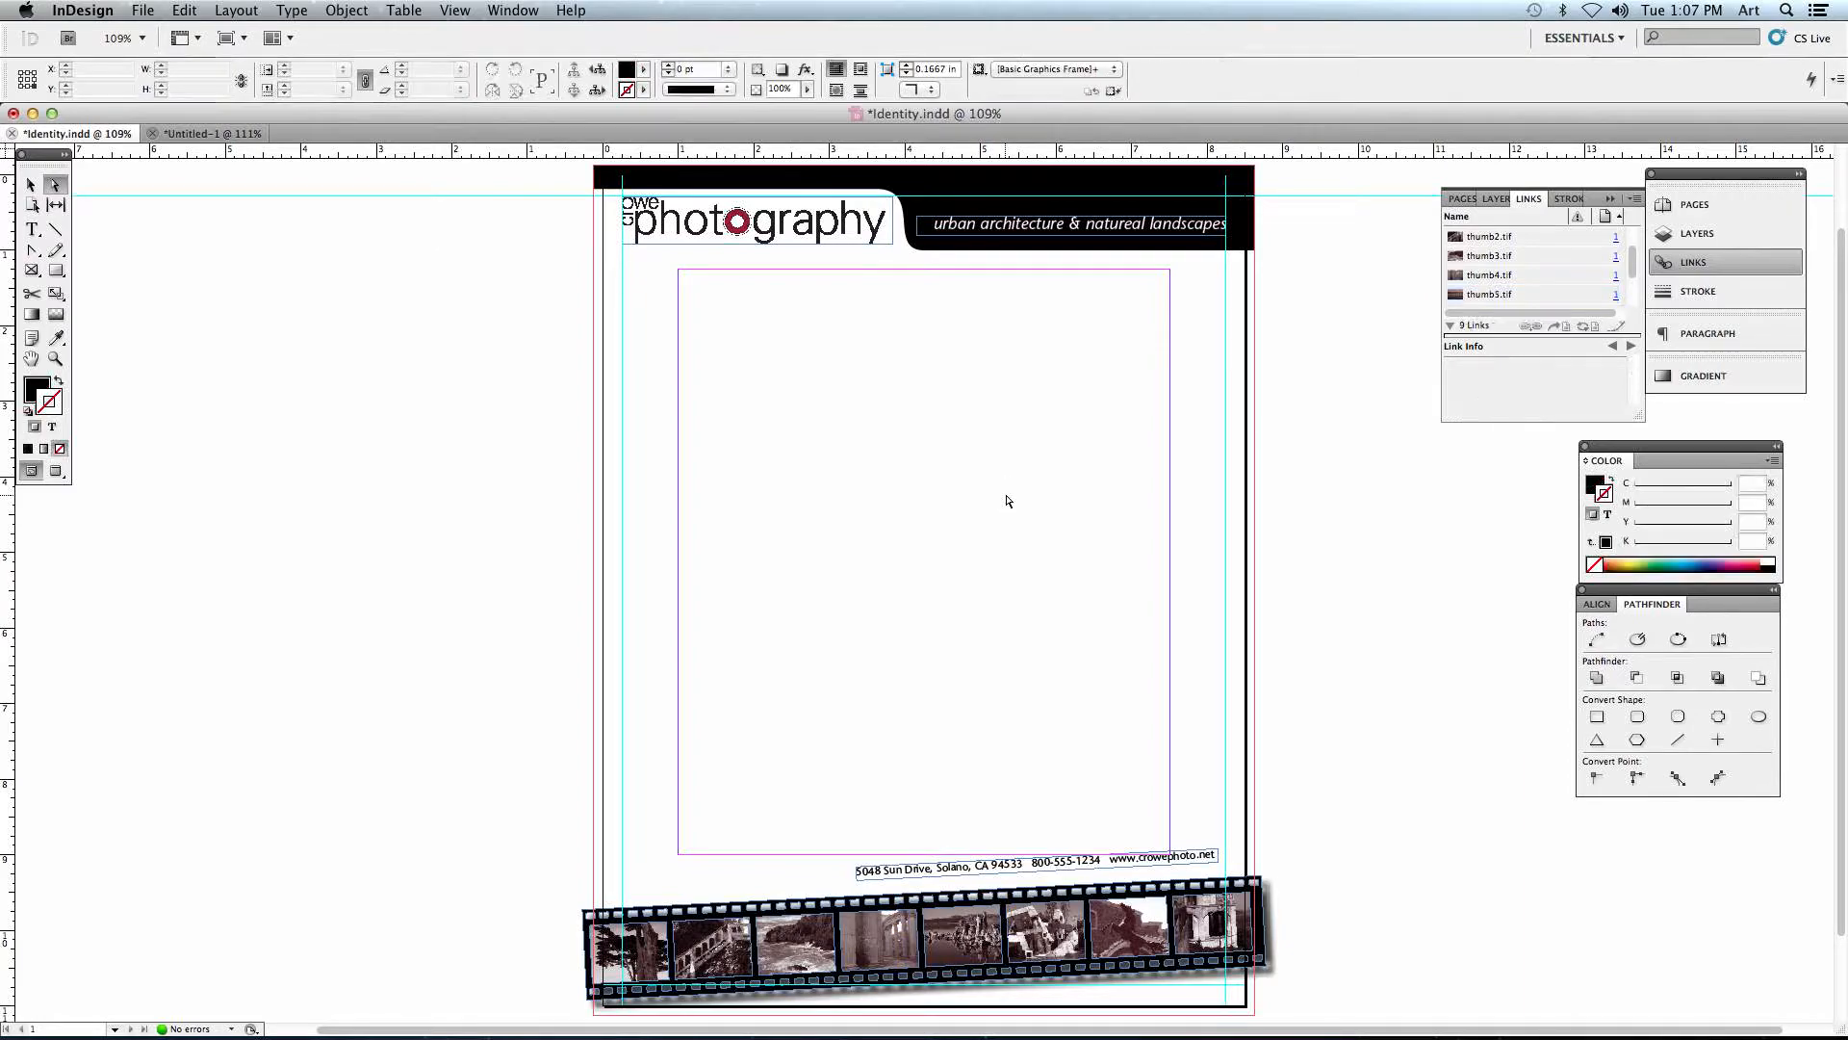
left_click(712, 218)
left_click(765, 313)
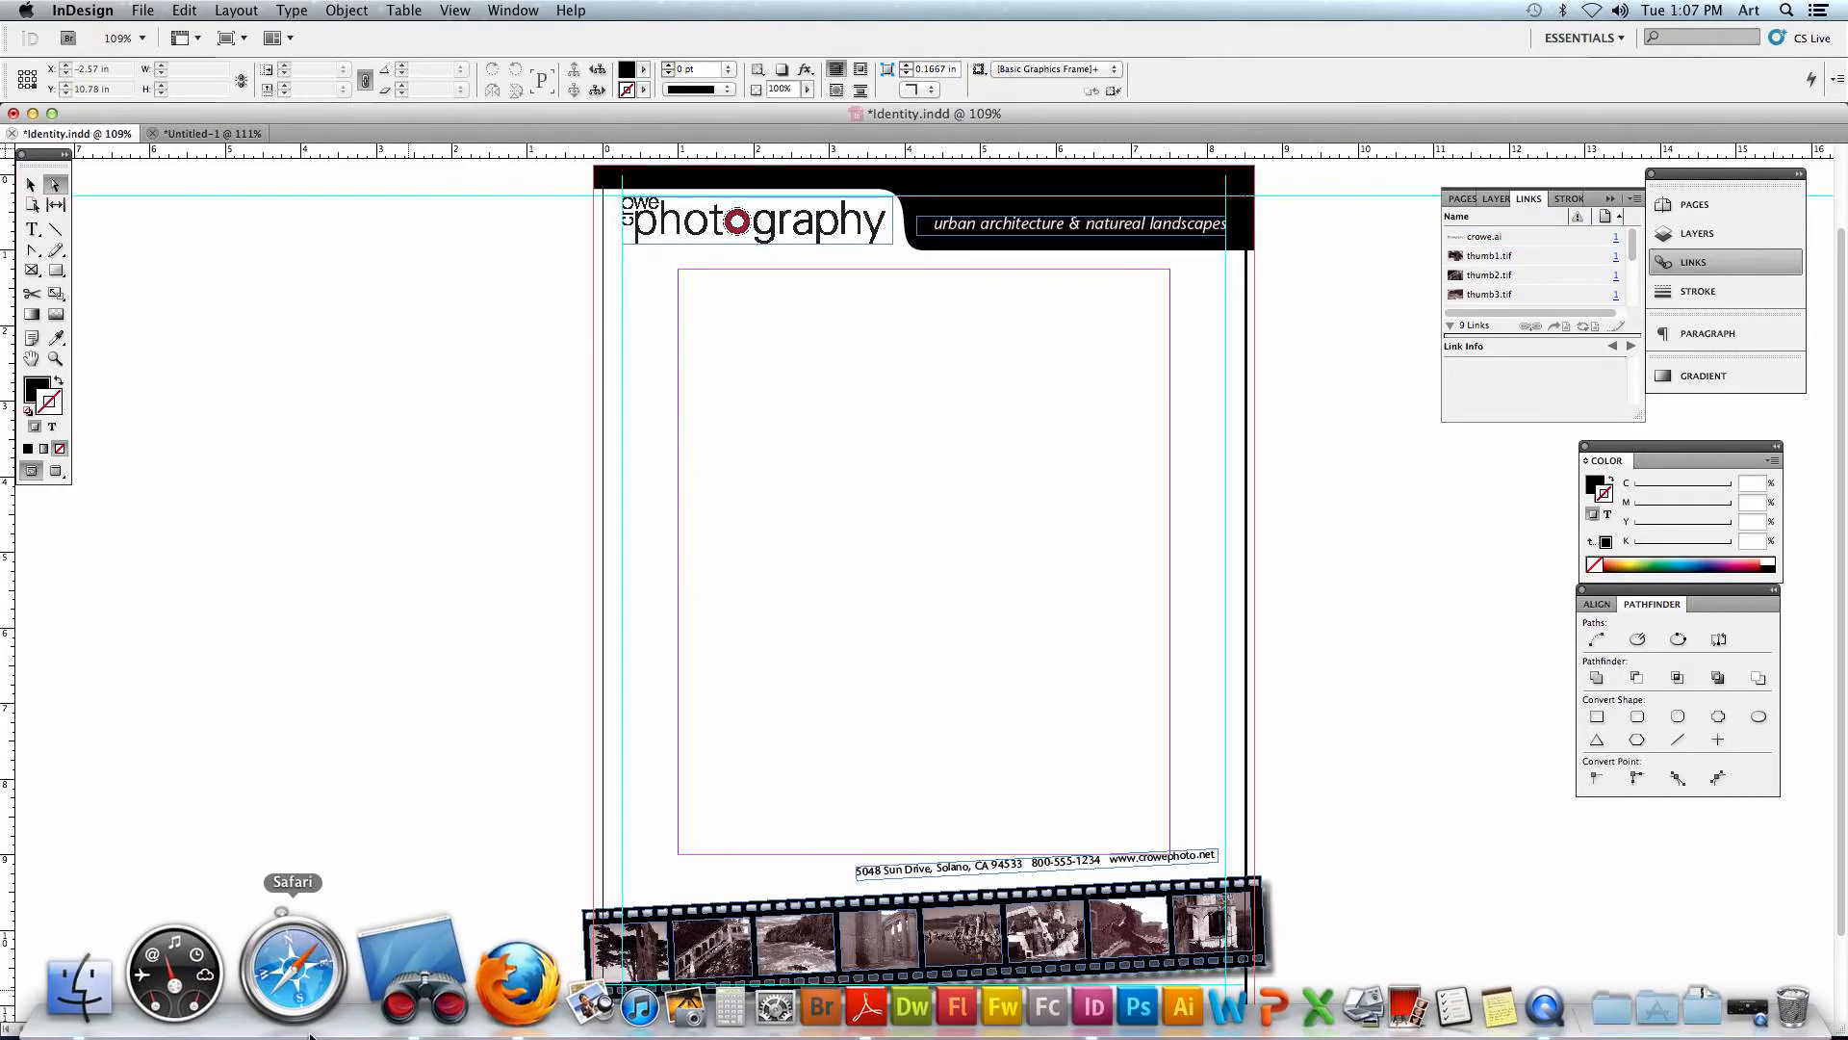
- Switch to Remote Desktop and quit it, ending the active Share Screen task
left_click(342, 1031)
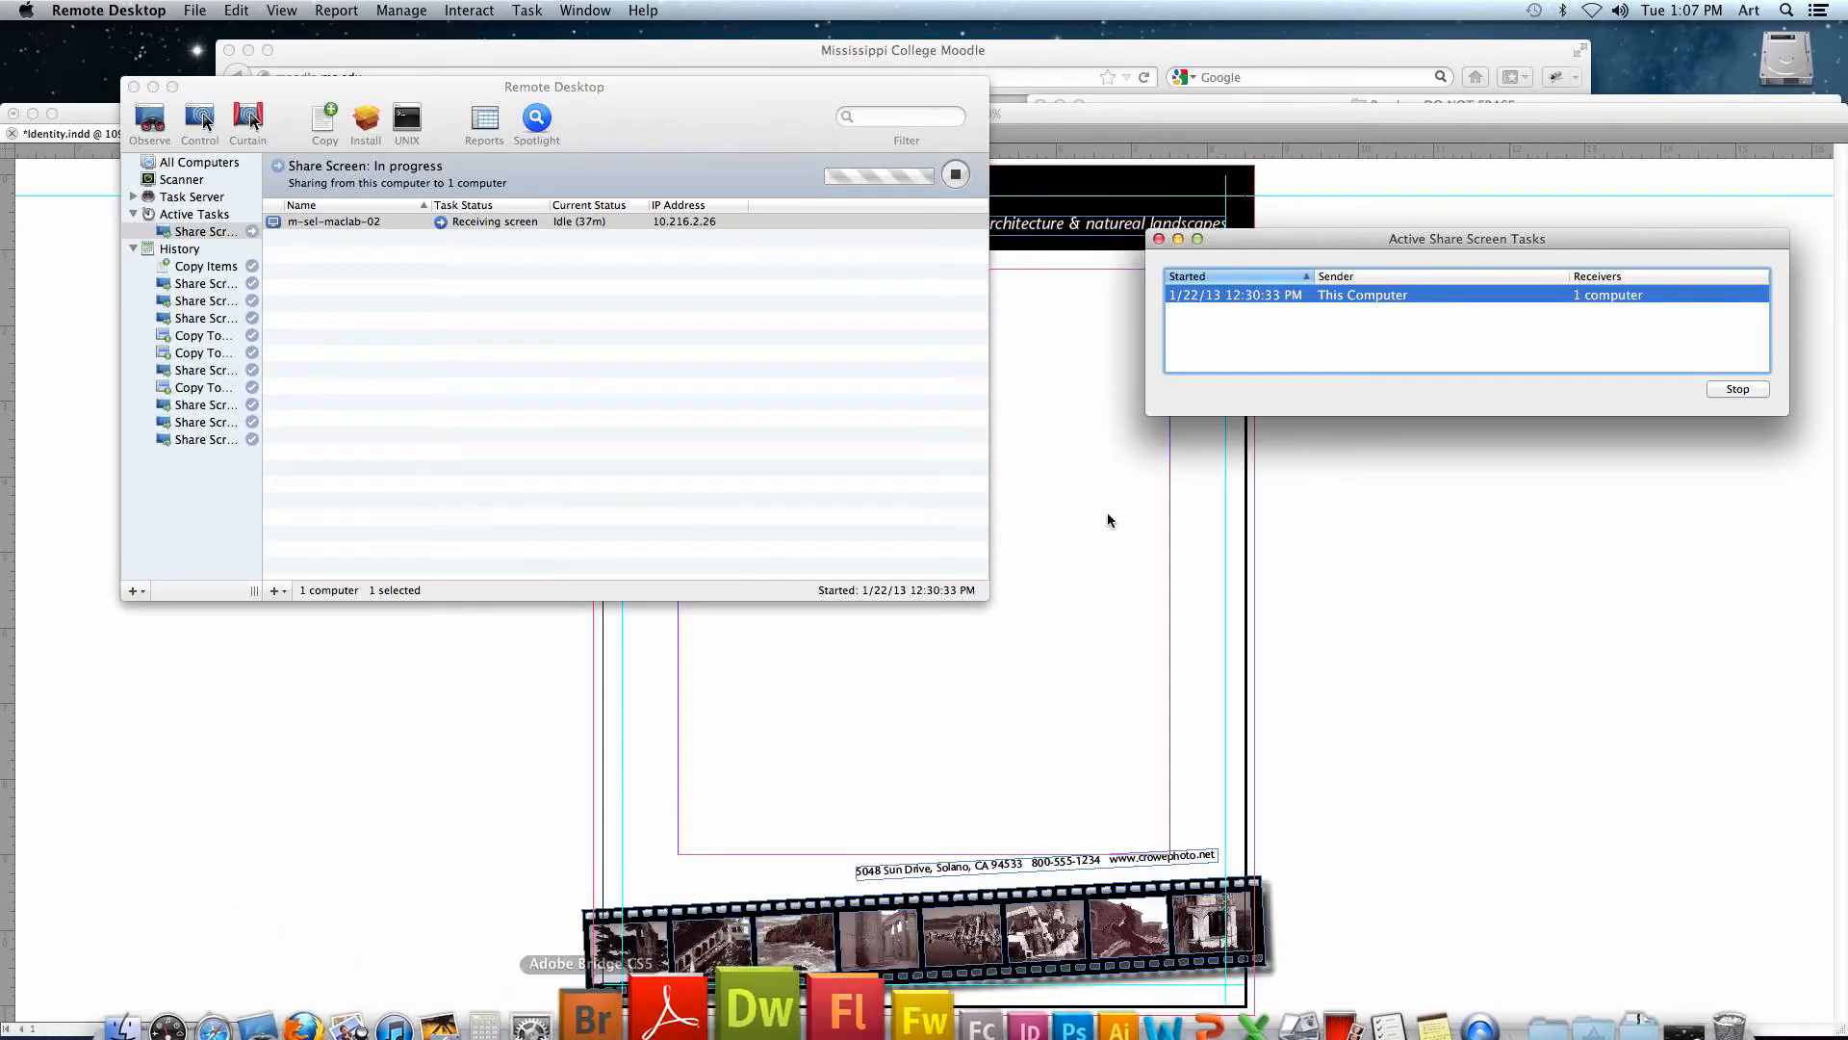
key("super+q")
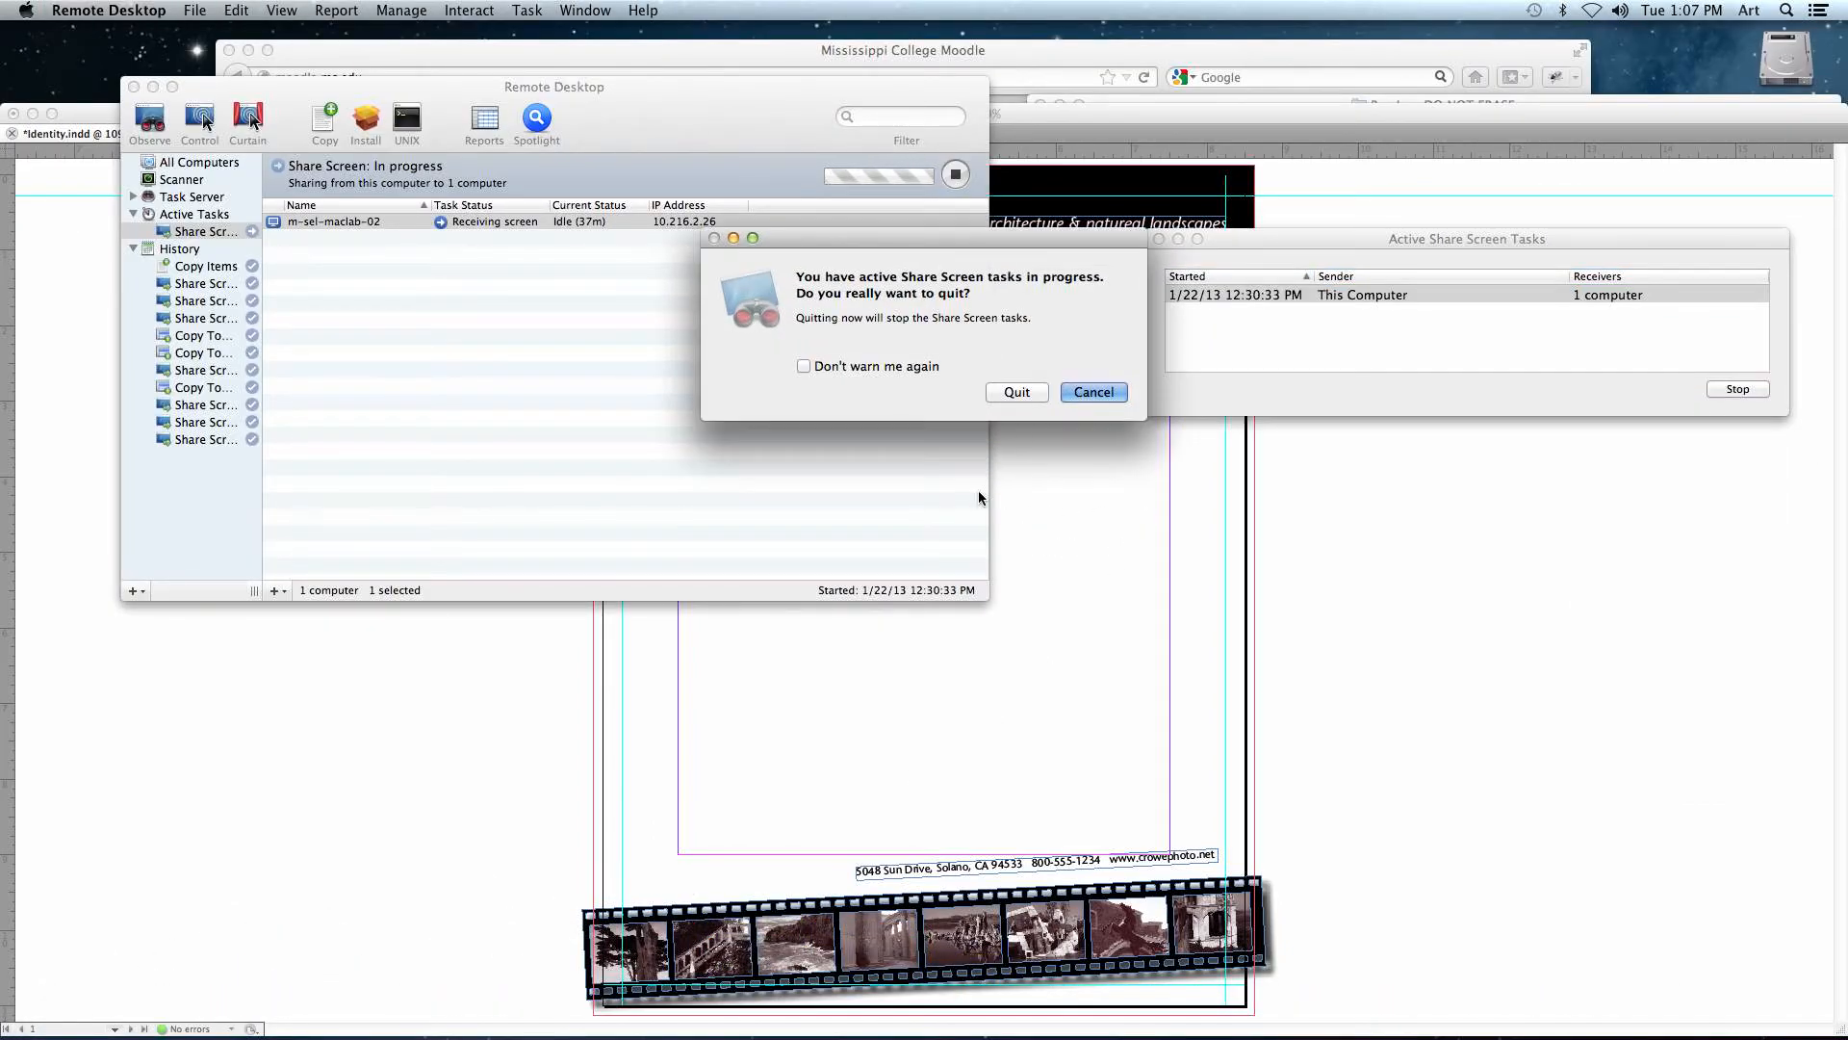
left_click(992, 393)
mouse_move(1472, 1032)
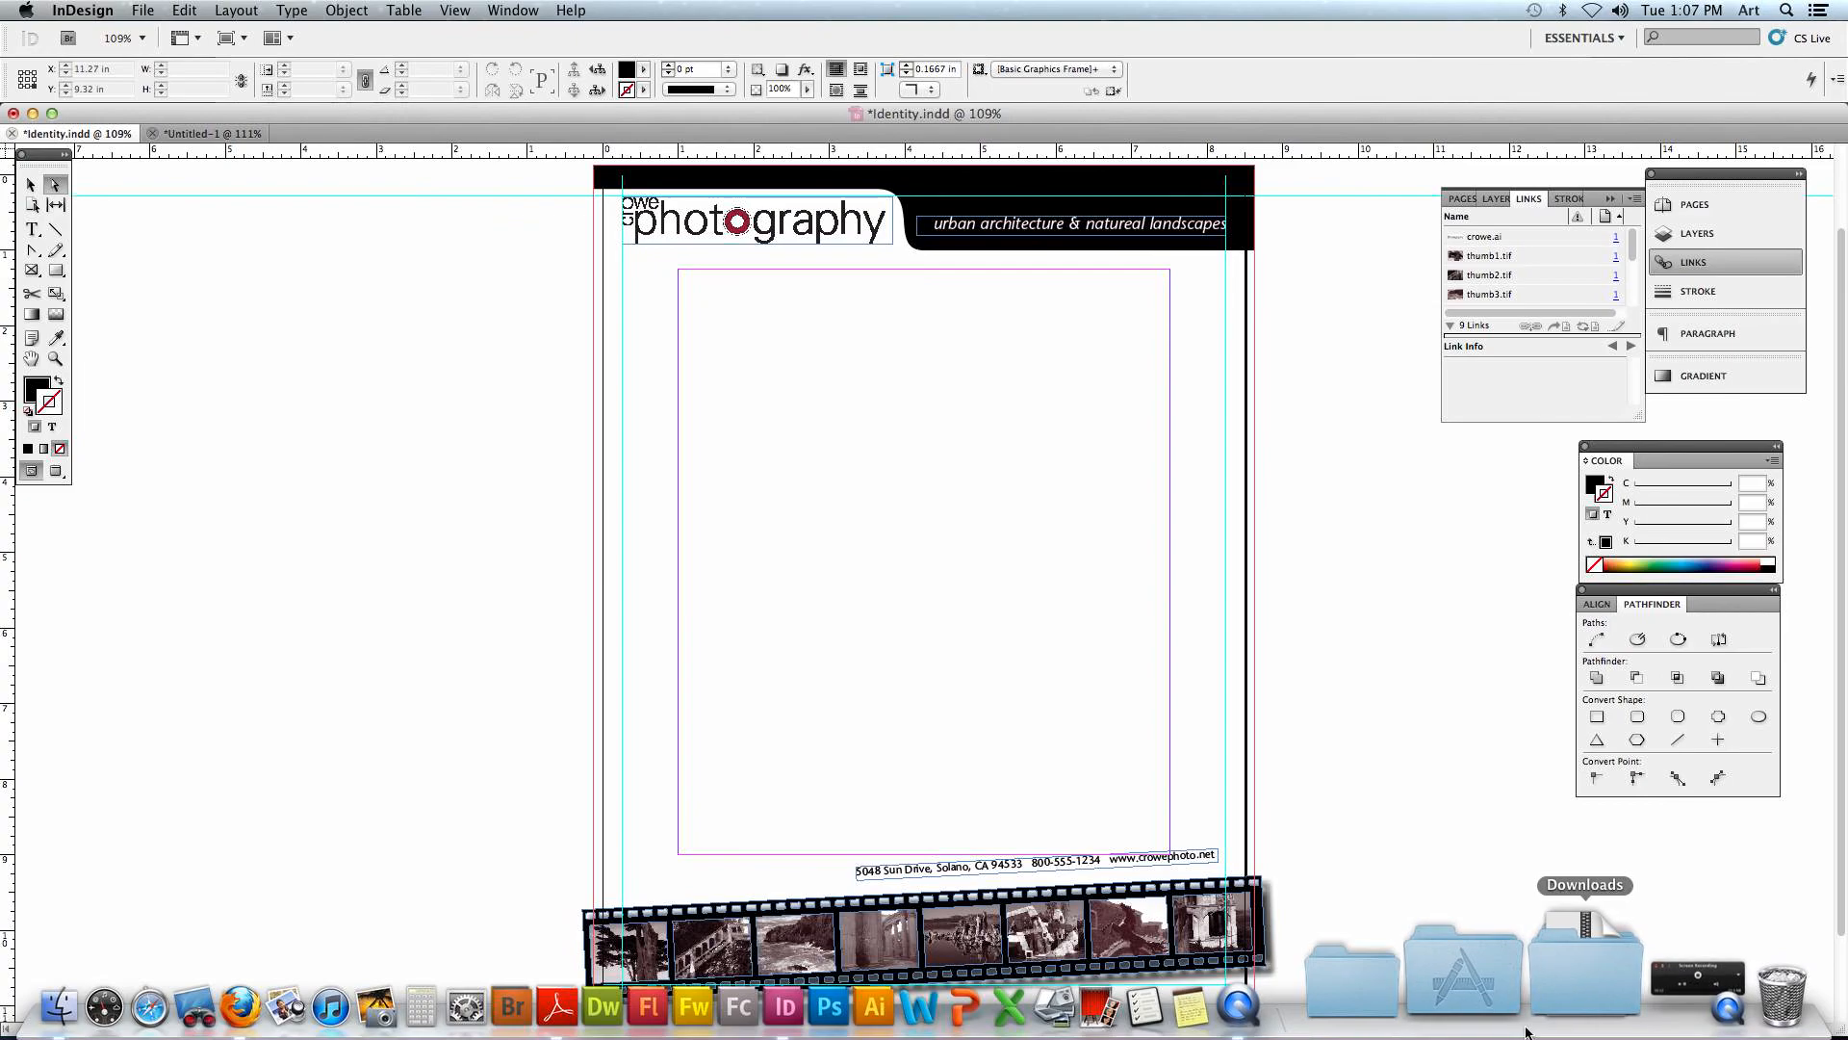
left_click(1581, 1009)
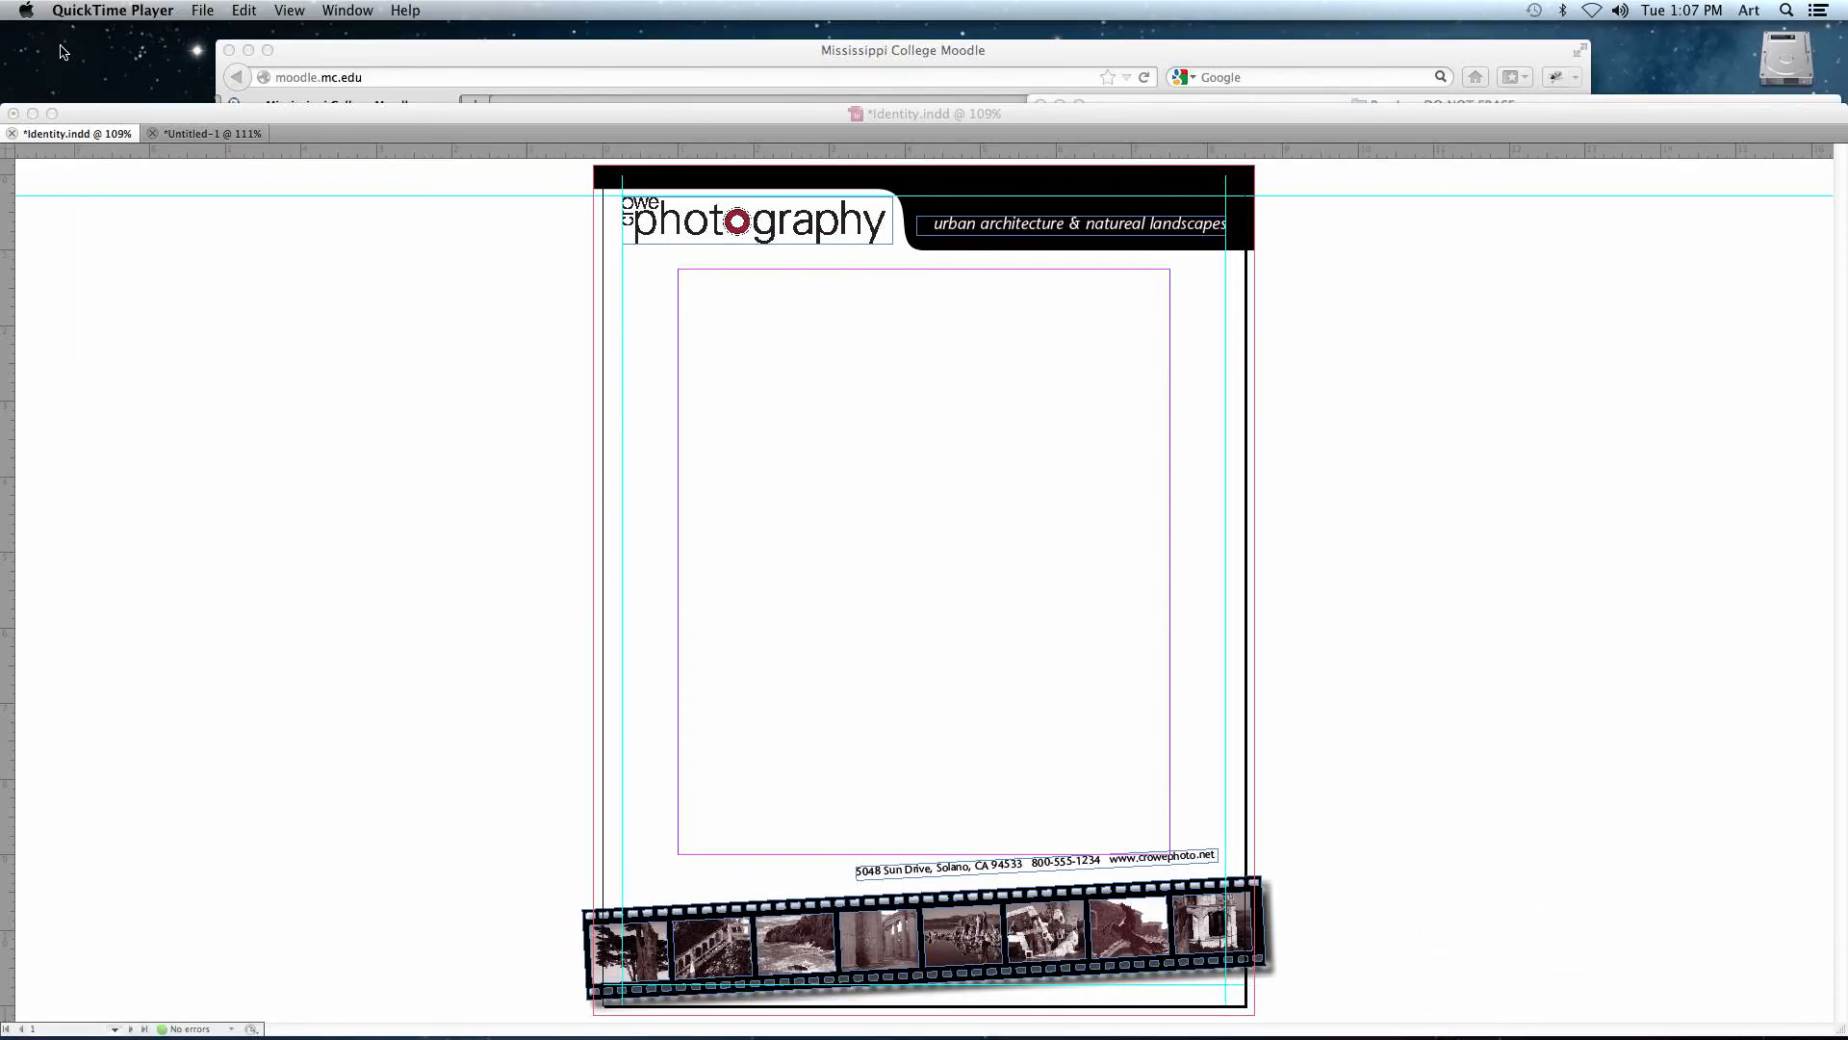